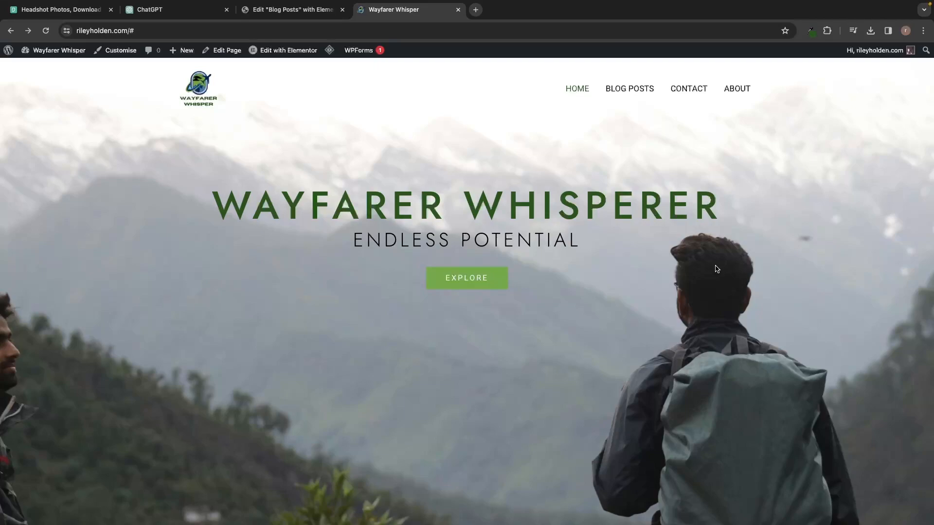
Scroll through the Wayfarer Whisper site's Home, Blog Posts, Contact and About pages.
{"action": "scroll", "coordinate": [821, 316], "scroll_direction": "down", "scroll_amount": 10}
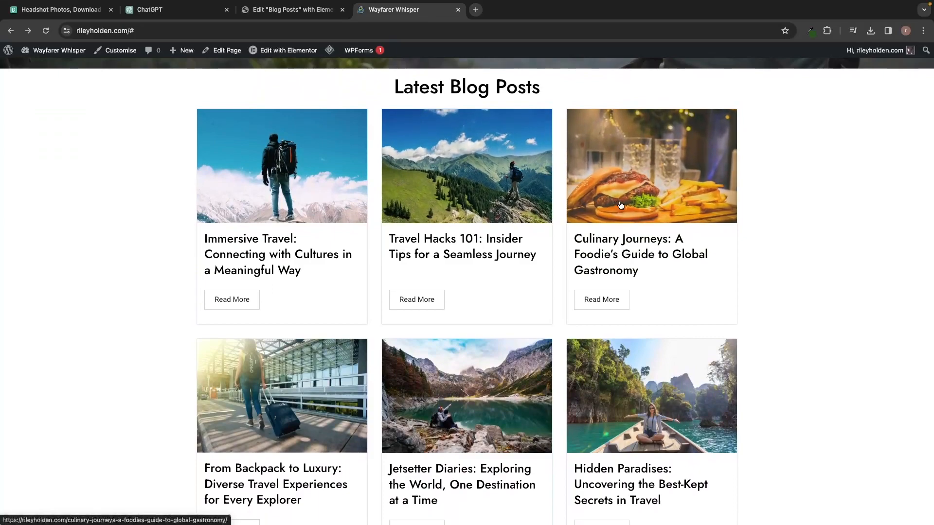
{"action": "scroll", "coordinate": [769, 401], "scroll_direction": "down", "scroll_amount": 10}
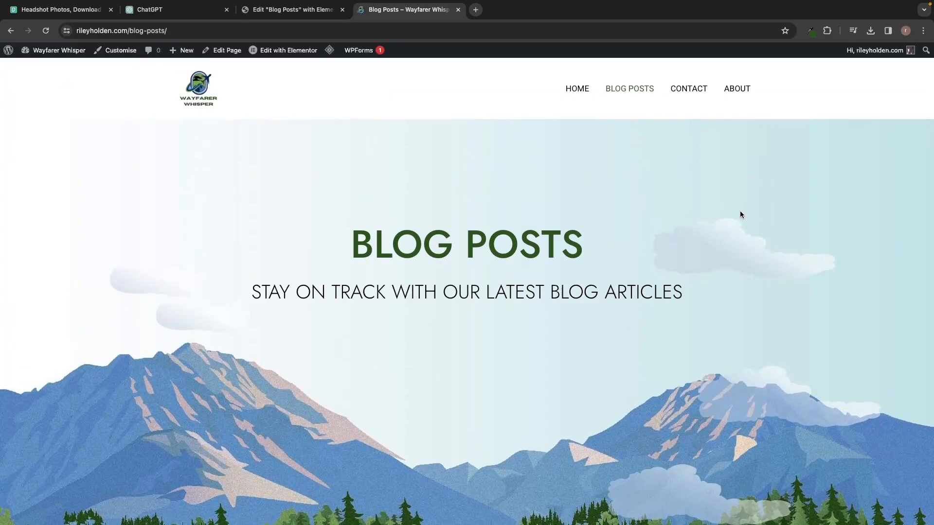
{"action": "scroll", "coordinate": [741, 215], "scroll_direction": "down", "scroll_amount": 9}
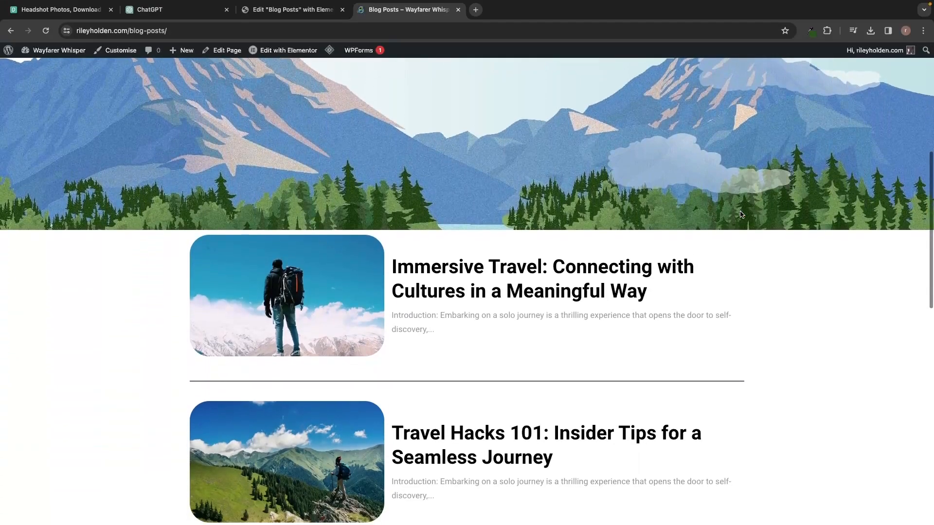
{"action": "scroll", "coordinate": [790, 280], "scroll_direction": "down", "scroll_amount": 6}
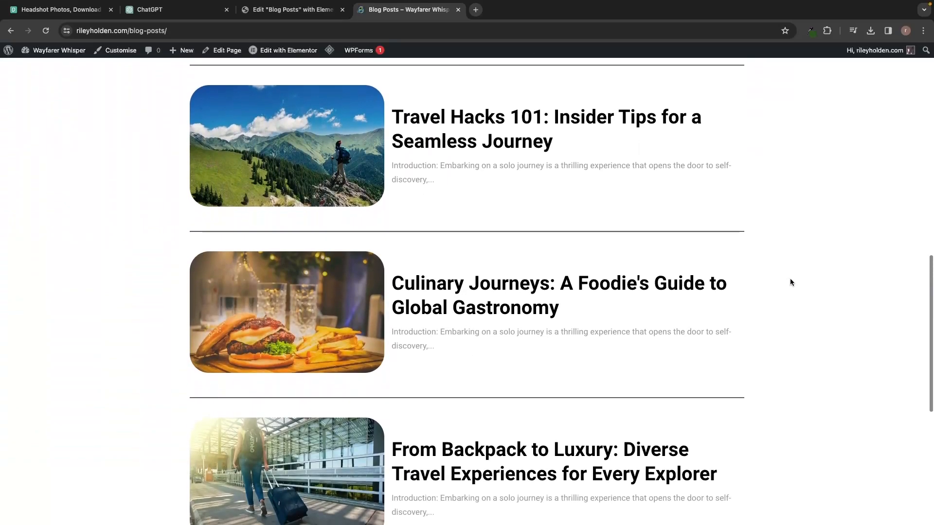
{"action": "scroll", "coordinate": [789, 281], "scroll_direction": "down", "scroll_amount": 2}
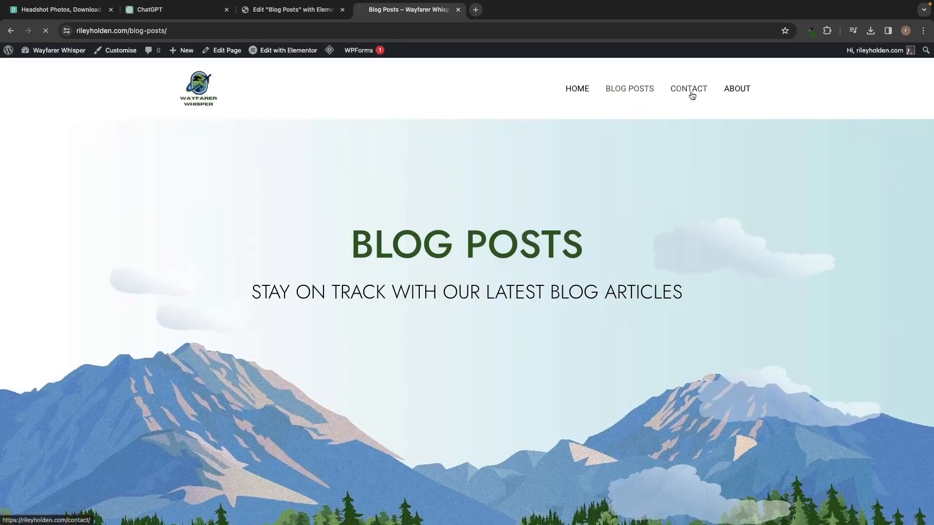
{"action": "left_click", "coordinate": [691, 90]}
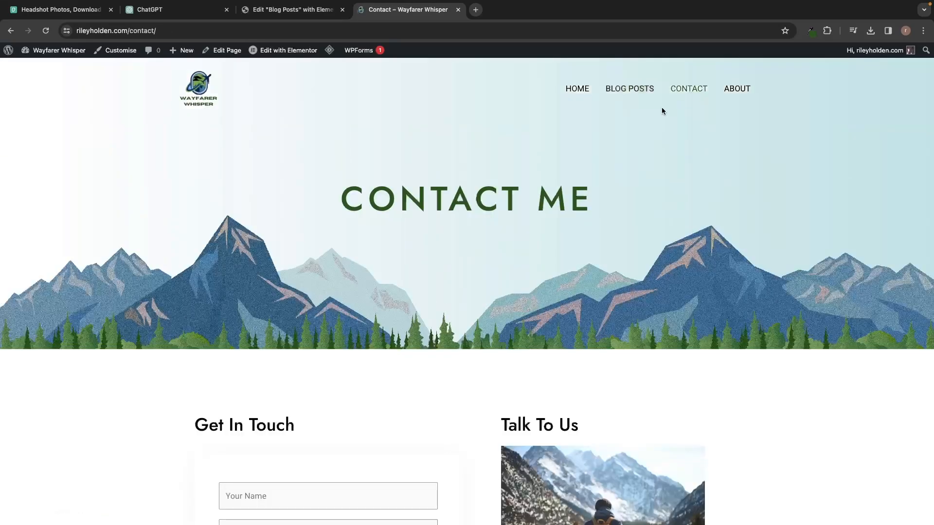
{"action": "scroll", "coordinate": [651, 184], "scroll_direction": "down", "scroll_amount": 1}
{"action": "scroll", "coordinate": [651, 185], "scroll_direction": "down", "scroll_amount": 3}
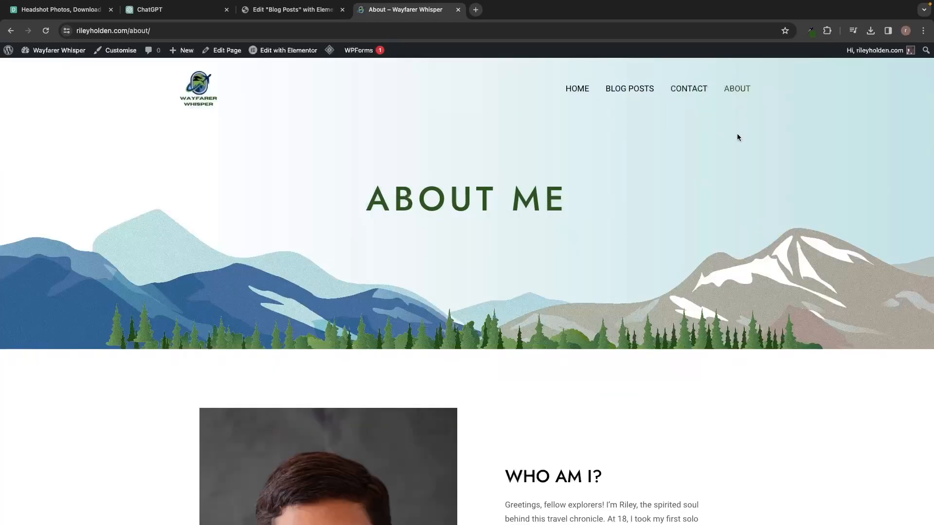
{"action": "scroll", "coordinate": [723, 198], "scroll_direction": "down", "scroll_amount": 5}
{"action": "scroll", "coordinate": [723, 201], "scroll_direction": "down", "scroll_amount": 2}
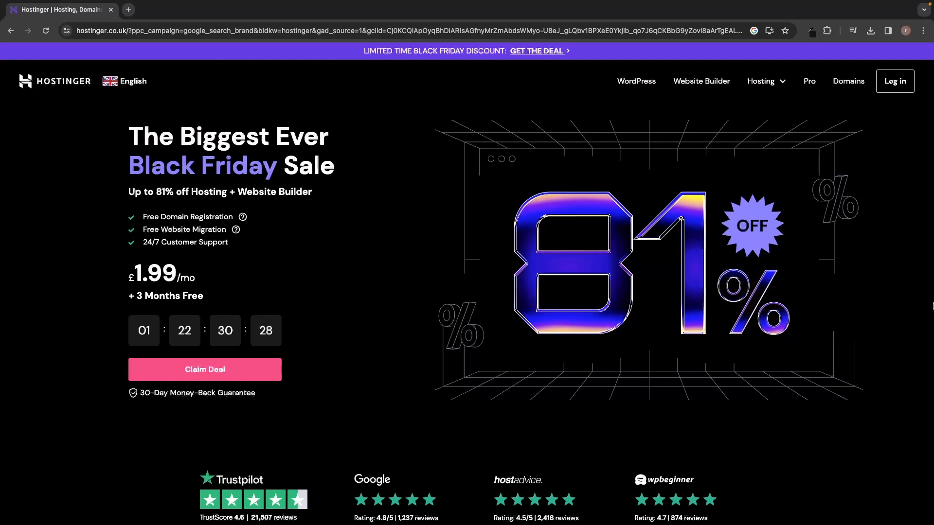
Highlight the Black Friday sale headline, then scroll down to the hosting plans.
{"action": "left_click_drag", "start_coordinate": [124, 135], "coordinate": [335, 173]}
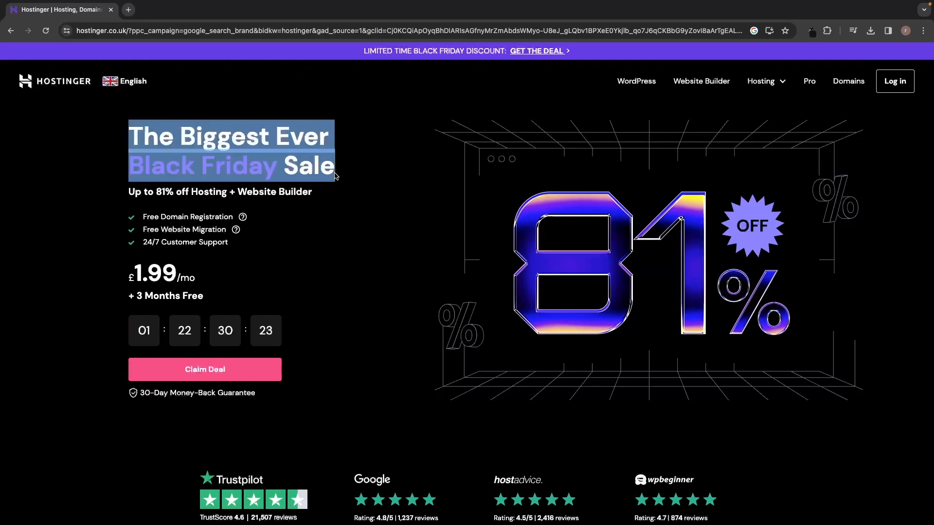
{"action": "left_click", "coordinate": [358, 175]}
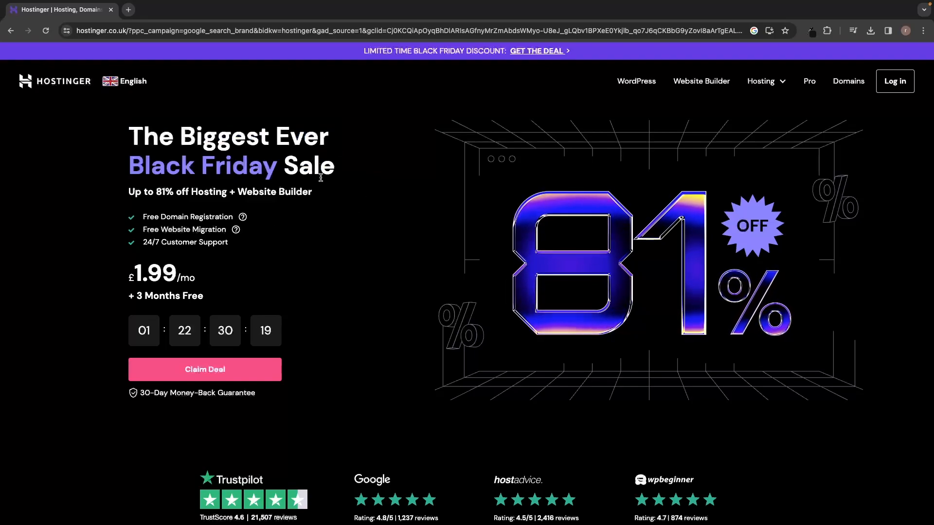
{"action": "left_click_drag", "start_coordinate": [129, 167], "coordinate": [273, 172]}
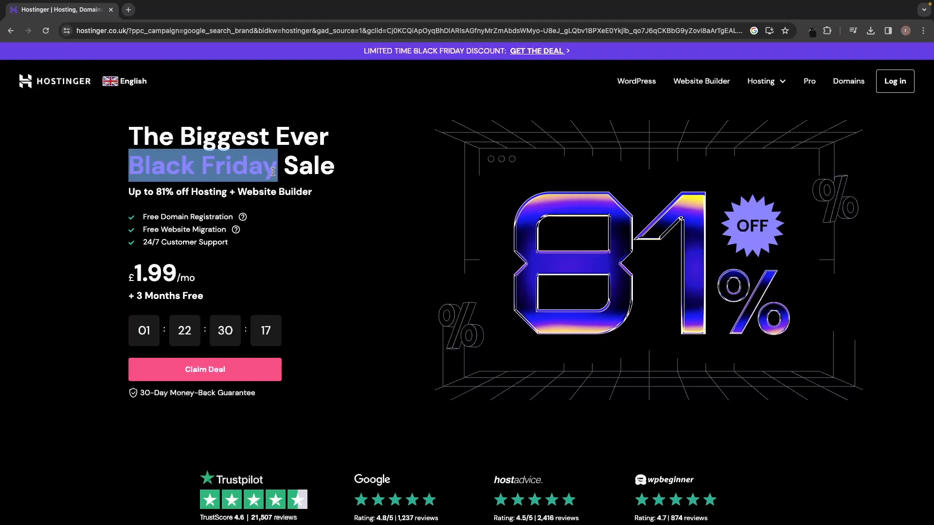
{"action": "left_click", "coordinate": [346, 217]}
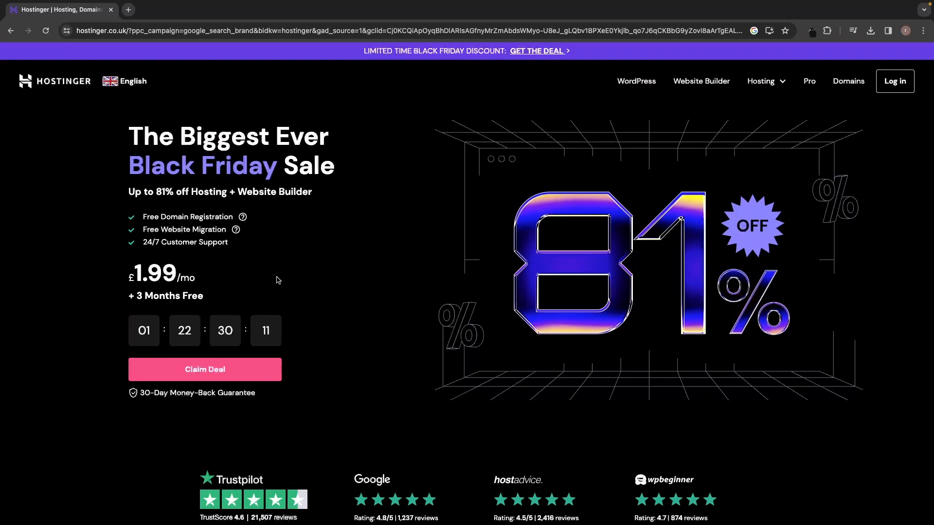
{"action": "scroll", "coordinate": [346, 278], "scroll_direction": "down", "scroll_amount": 10}
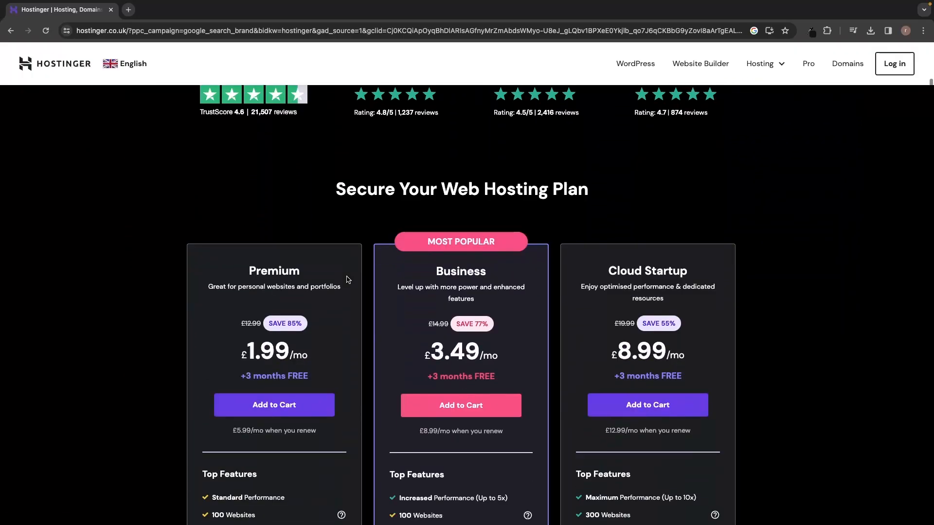
{"action": "scroll", "coordinate": [347, 278], "scroll_direction": "down", "scroll_amount": 2}
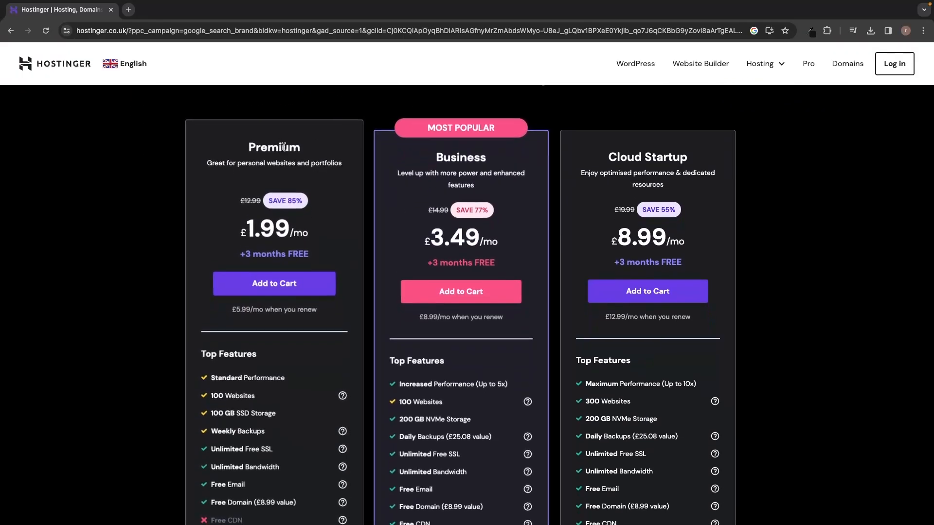
Compare the Premium, Business and Cloud Startup plans.
{"action": "double_click", "coordinate": [272, 146]}
{"action": "double_click", "coordinate": [460, 148]}
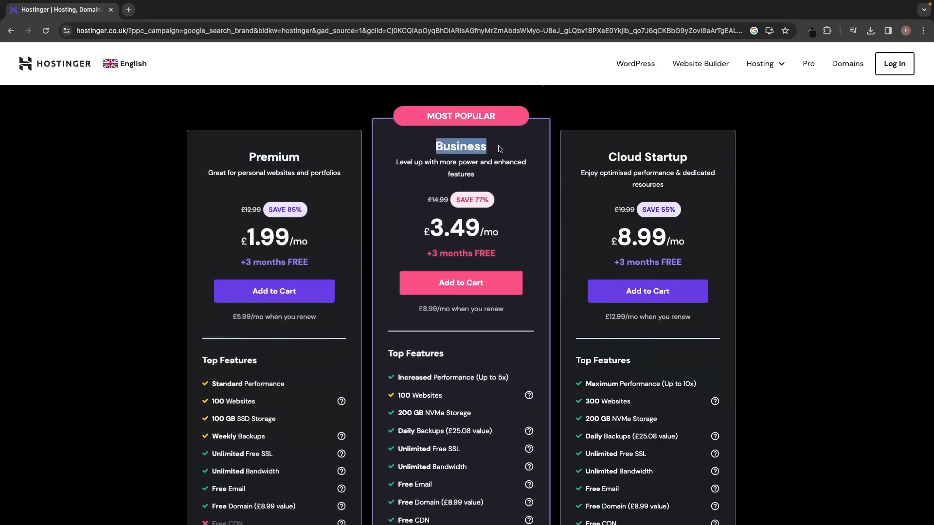
{"action": "left_click_drag", "start_coordinate": [606, 147], "coordinate": [707, 150]}
{"action": "left_click", "coordinate": [741, 165]}
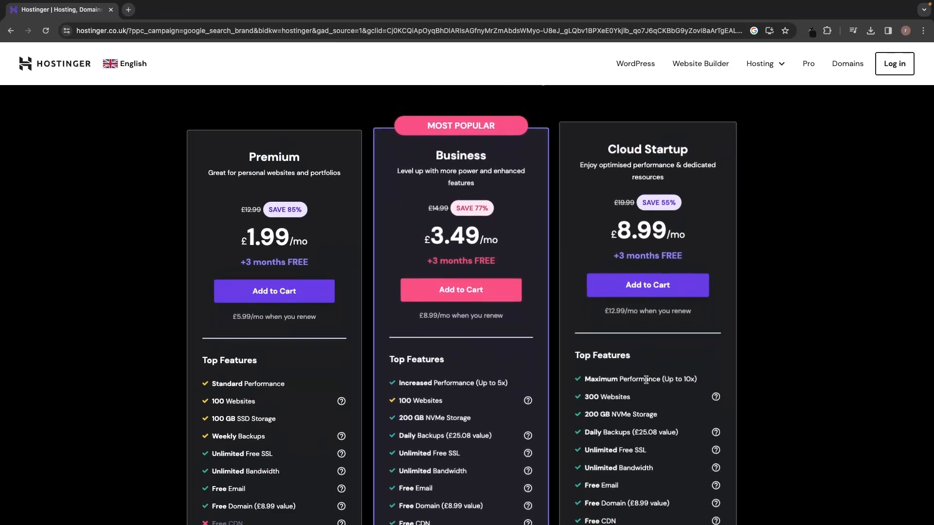
{"action": "scroll", "coordinate": [646, 381], "scroll_direction": "down", "scroll_amount": 2}
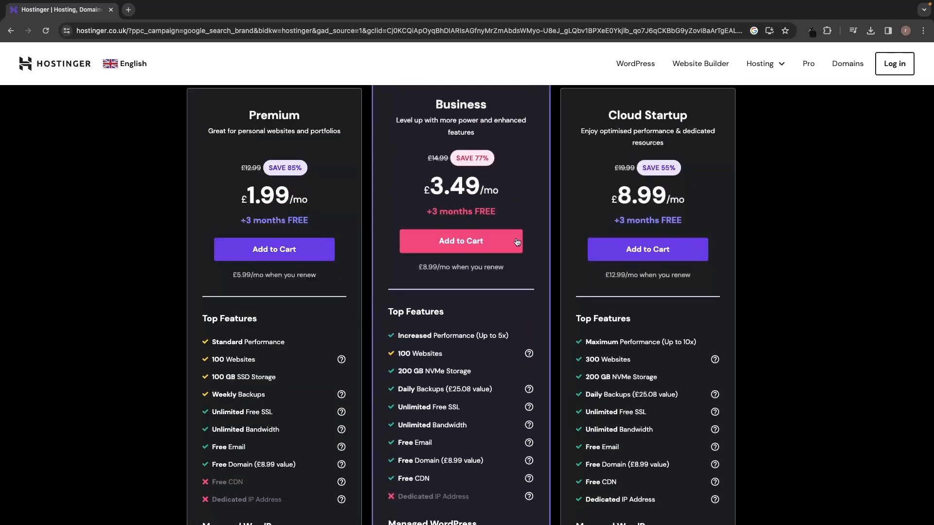
{"action": "left_click_drag", "start_coordinate": [244, 104], "coordinate": [308, 110]}
{"action": "left_click", "coordinate": [334, 113]}
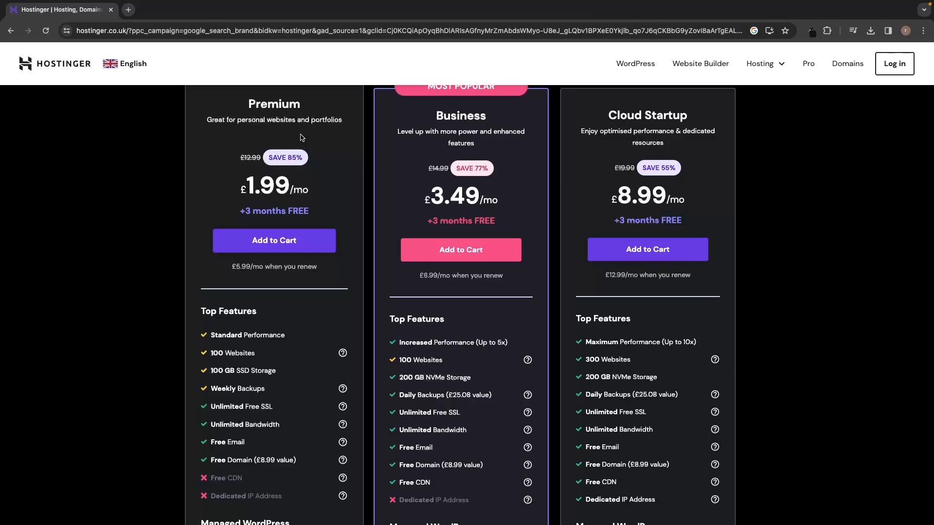
Add the Business plan at £3.49/mo to the cart.
{"action": "left_click_drag", "start_coordinate": [434, 105], "coordinate": [483, 107]}
{"action": "left_click", "coordinate": [492, 110]}
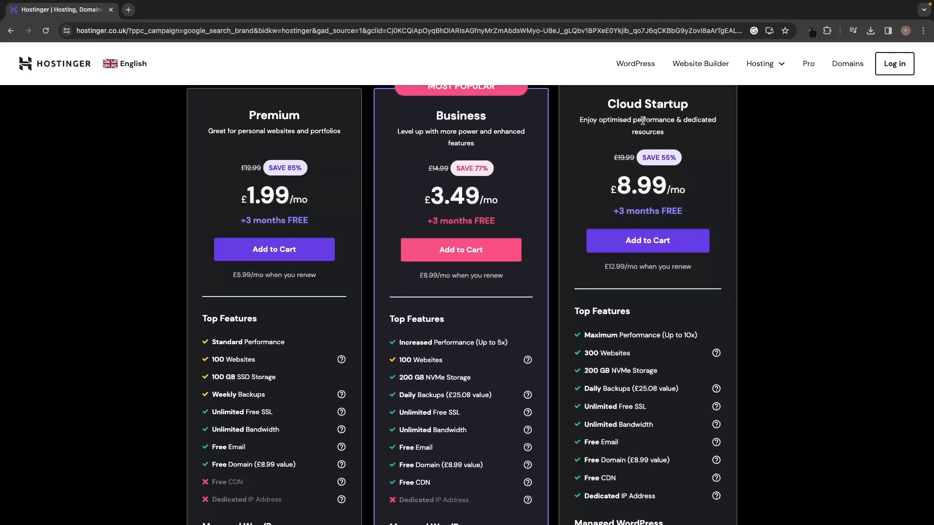
{"action": "scroll", "coordinate": [459, 111], "scroll_direction": "up", "scroll_amount": 1}
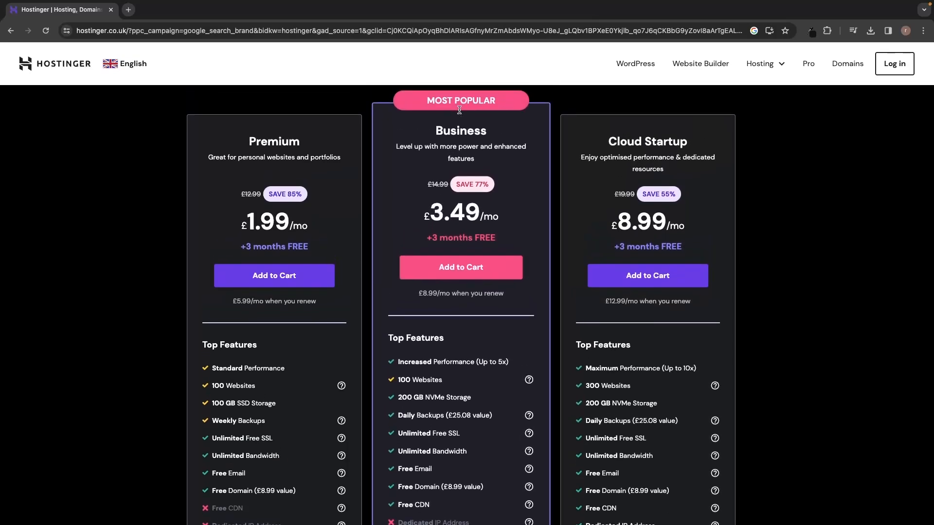
{"action": "left_click", "coordinate": [474, 269]}
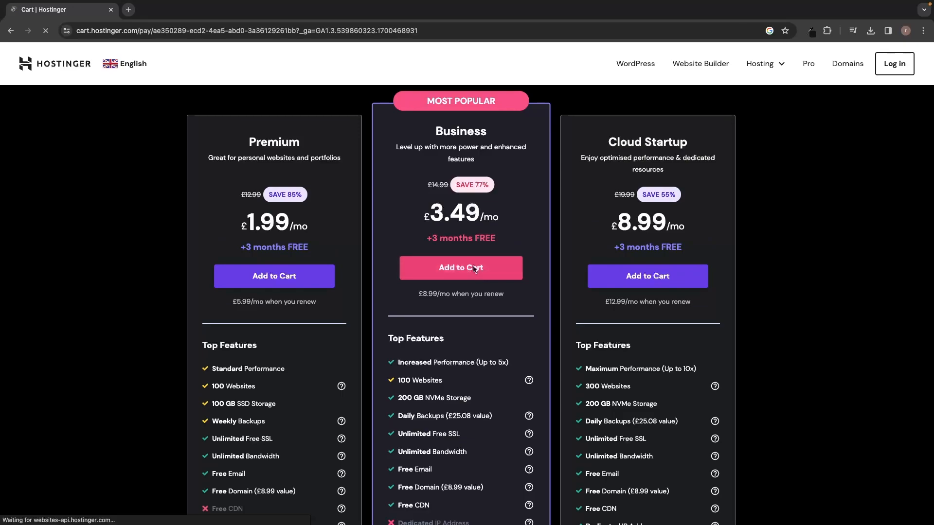
Set Business Web Hosting to the 12-month period at £3.99/month, noting the free first-year domain.
{"action": "scroll", "coordinate": [475, 269], "scroll_direction": "down", "scroll_amount": 1}
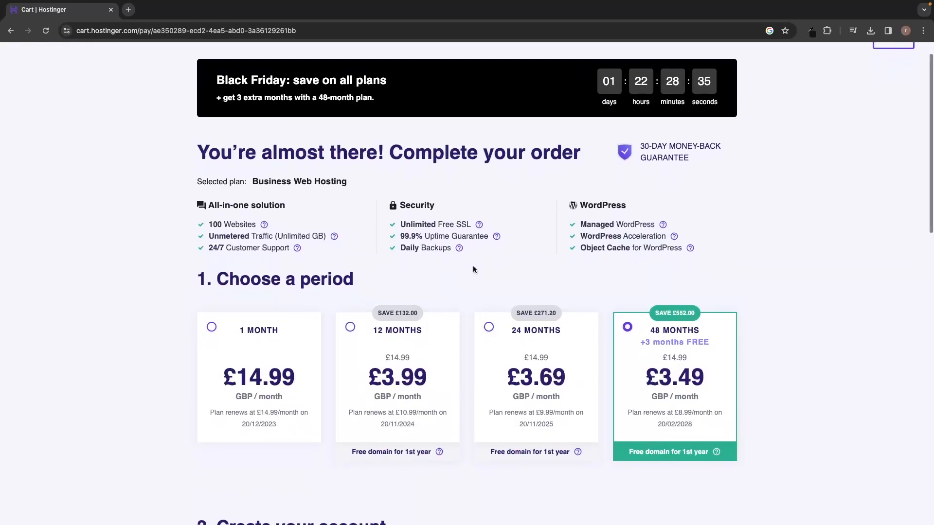
{"action": "scroll", "coordinate": [474, 268], "scroll_direction": "down", "scroll_amount": 3}
{"action": "scroll", "coordinate": [473, 266], "scroll_direction": "down", "scroll_amount": 2}
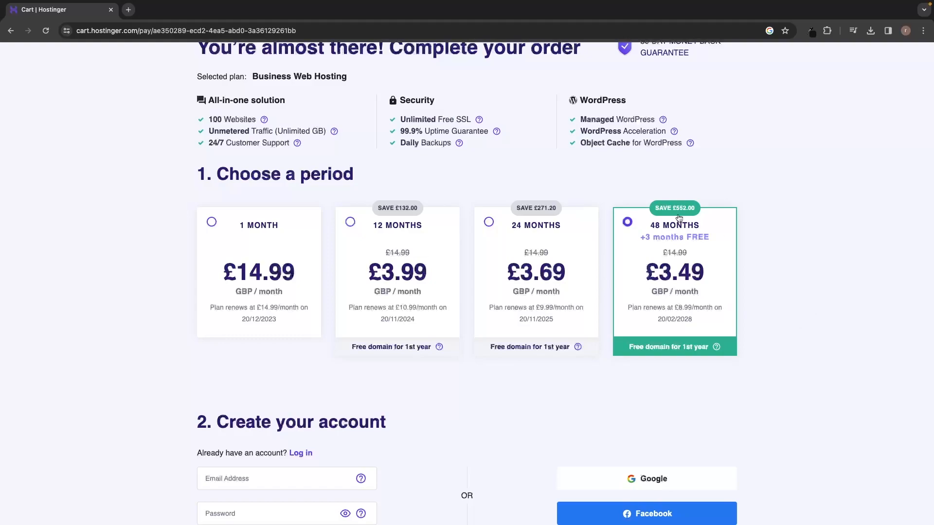
{"action": "left_click", "coordinate": [396, 227]}
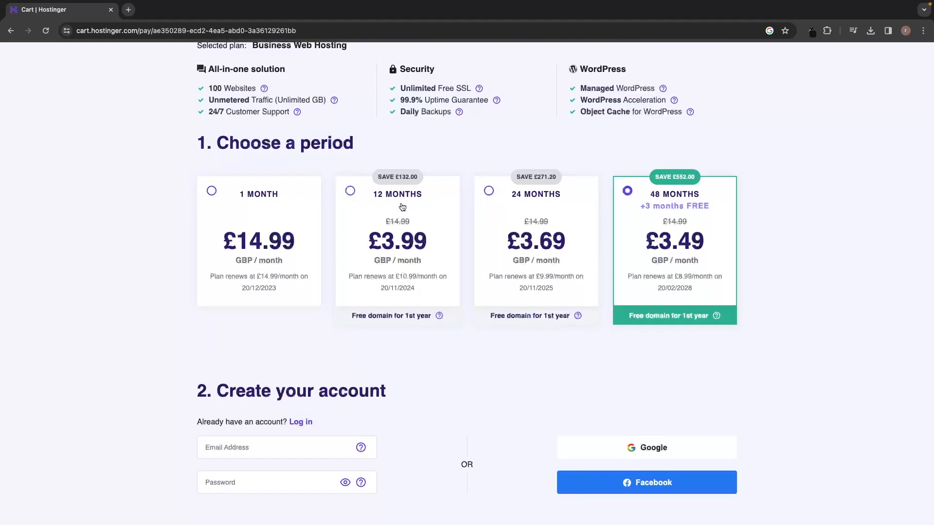
{"action": "left_click", "coordinate": [403, 208]}
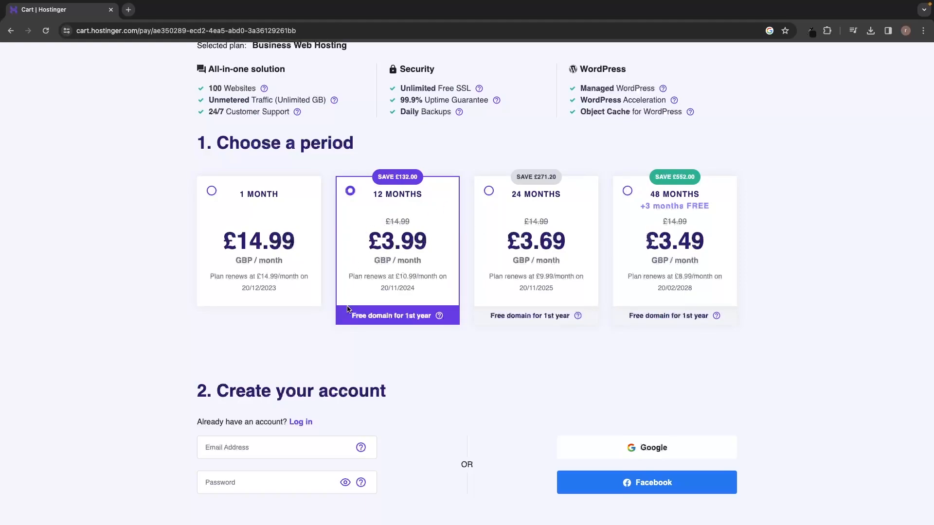
{"action": "left_click_drag", "start_coordinate": [345, 316], "coordinate": [408, 313]}
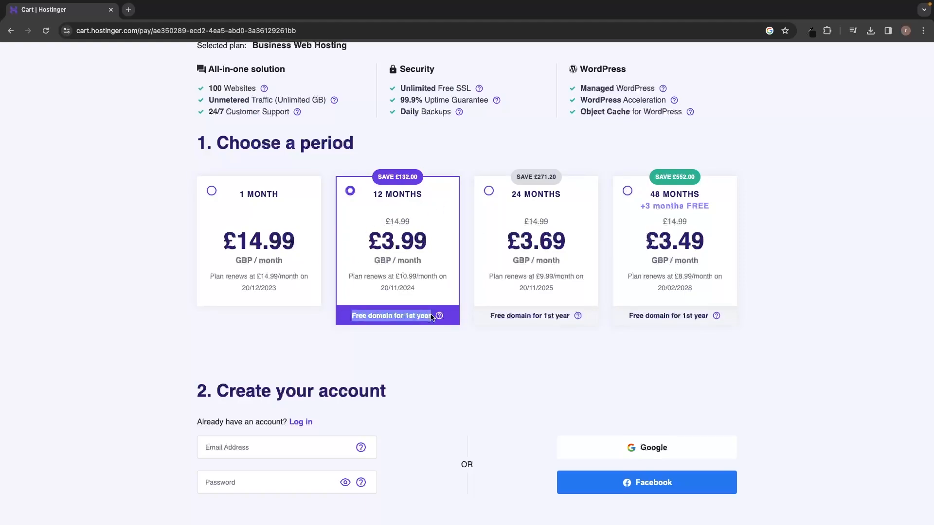
{"action": "left_click", "coordinate": [440, 335]}
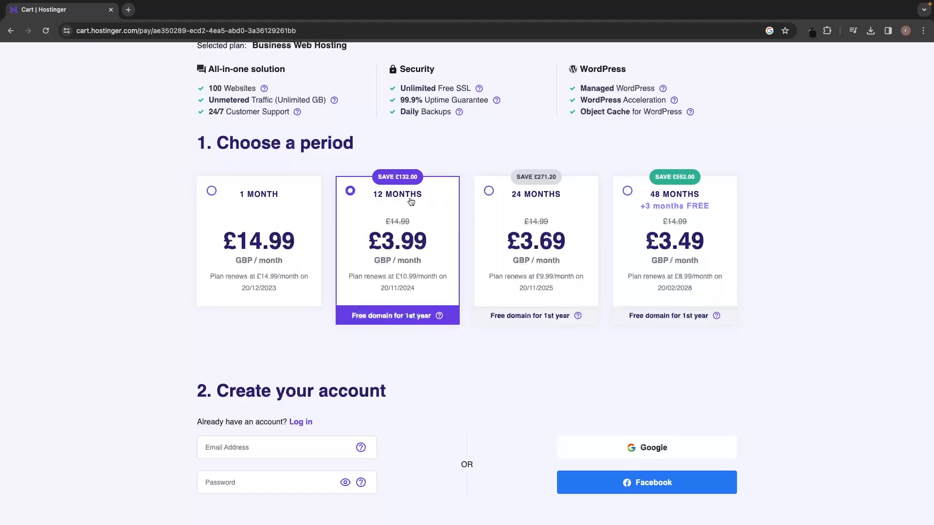
Review the £47.88 order total and briefly try the 1-month billing period.
{"action": "scroll", "coordinate": [428, 271], "scroll_direction": "down", "scroll_amount": 5}
{"action": "scroll", "coordinate": [428, 270], "scroll_direction": "down", "scroll_amount": 3}
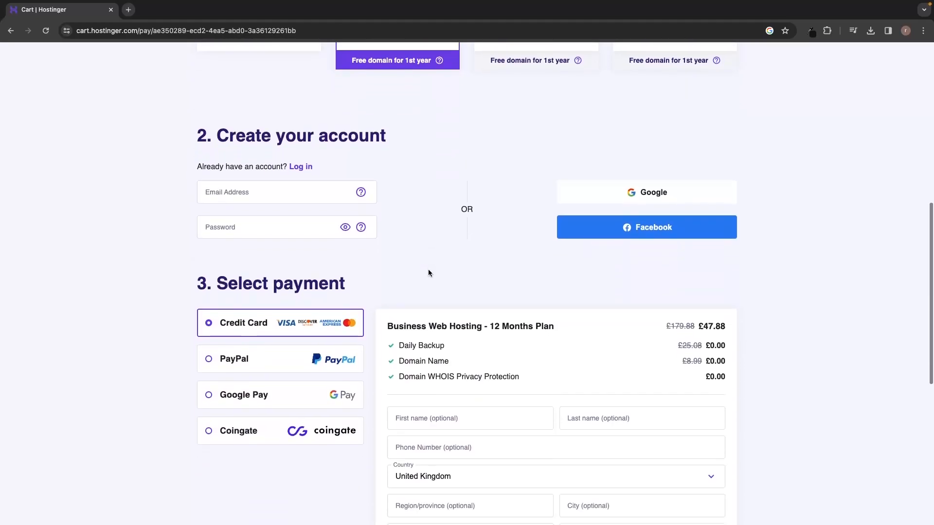
{"action": "left_click_drag", "start_coordinate": [696, 246], "coordinate": [722, 248]}
{"action": "left_click", "coordinate": [758, 254]}
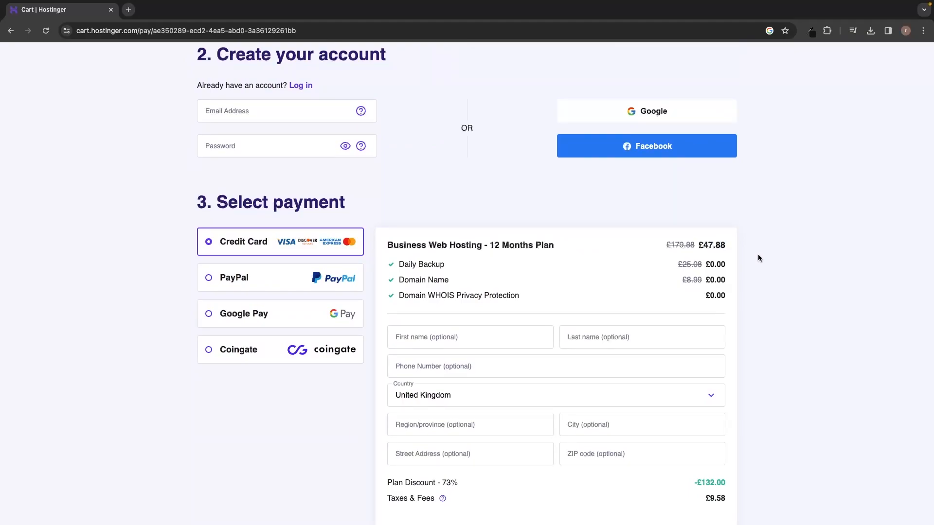
{"action": "scroll", "coordinate": [758, 254], "scroll_direction": "up", "scroll_amount": 5}
{"action": "scroll", "coordinate": [758, 257], "scroll_direction": "up", "scroll_amount": 2}
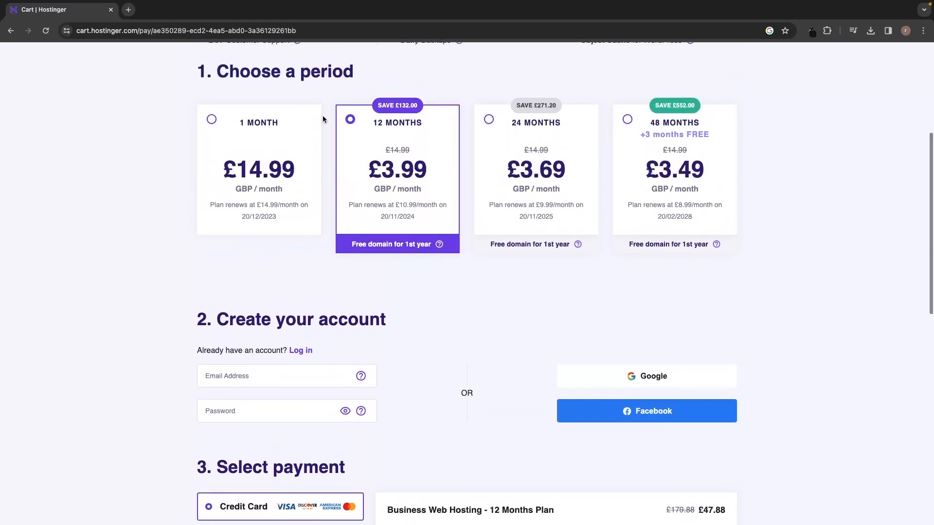
{"action": "left_click", "coordinate": [271, 165]}
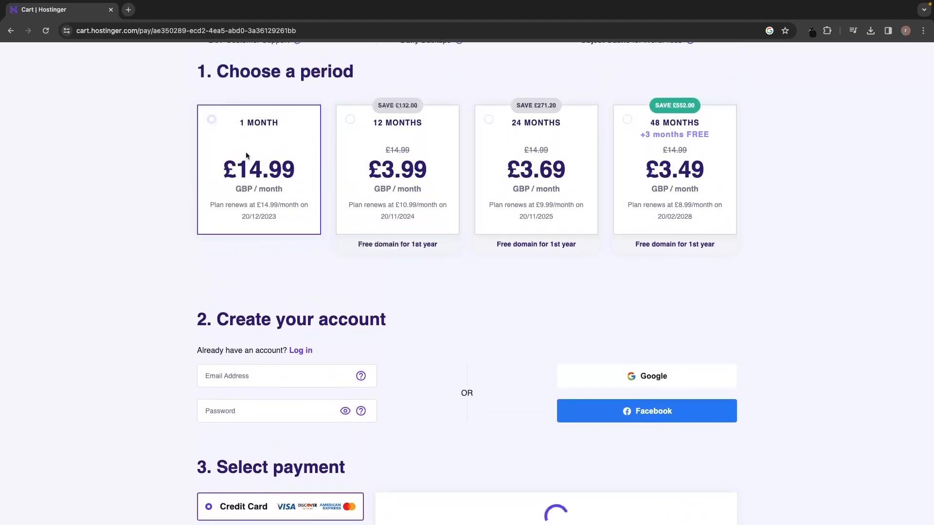
{"action": "scroll", "coordinate": [349, 210], "scroll_direction": "down", "scroll_amount": 2}
{"action": "scroll", "coordinate": [348, 209], "scroll_direction": "down", "scroll_amount": 2}
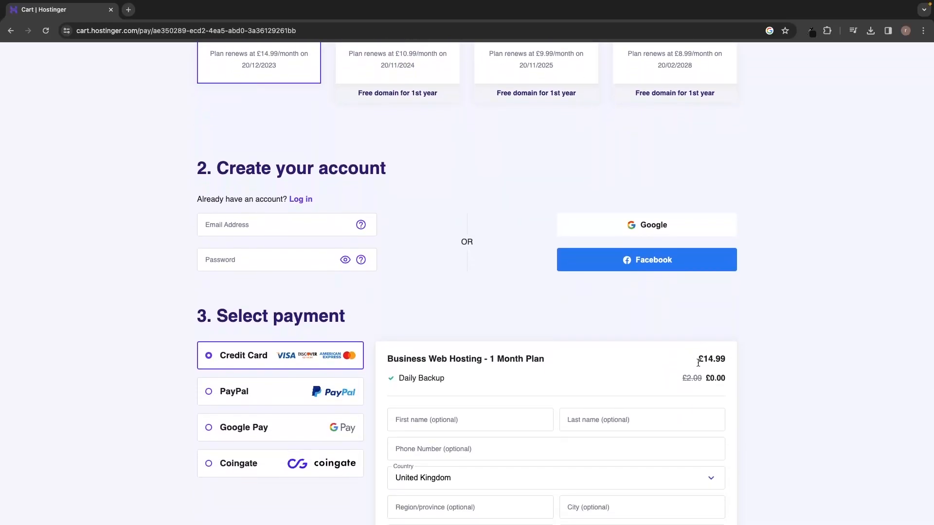
{"action": "scroll", "coordinate": [440, 229], "scroll_direction": "up", "scroll_amount": 2}
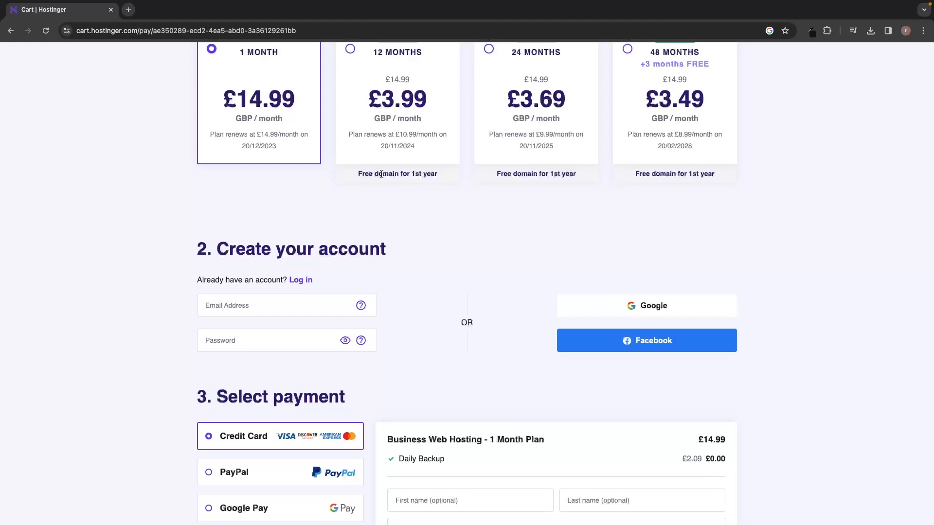
Go back to the 12-month plan and scroll through checkout to complete payment.
{"action": "left_click", "coordinate": [391, 122]}
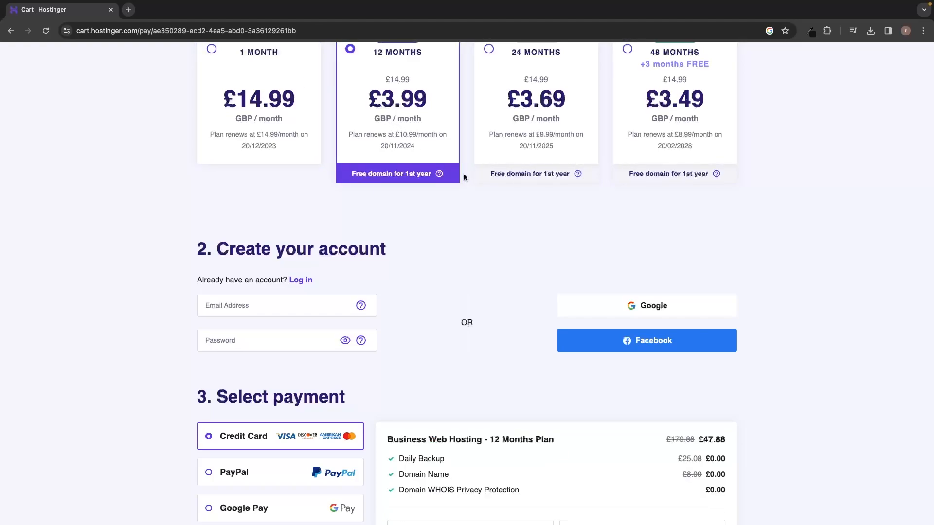
{"action": "scroll", "coordinate": [462, 174], "scroll_direction": "up", "scroll_amount": 1}
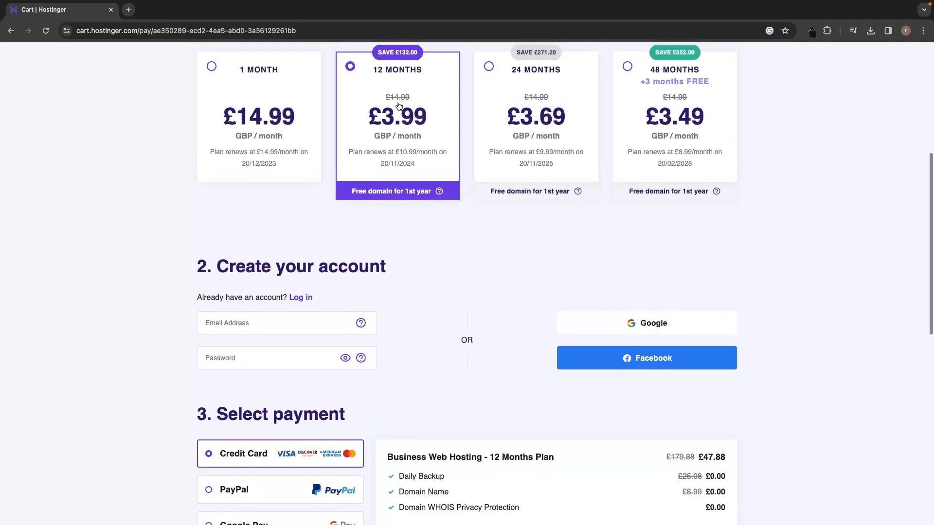
{"action": "scroll", "coordinate": [428, 104], "scroll_direction": "down", "scroll_amount": 5}
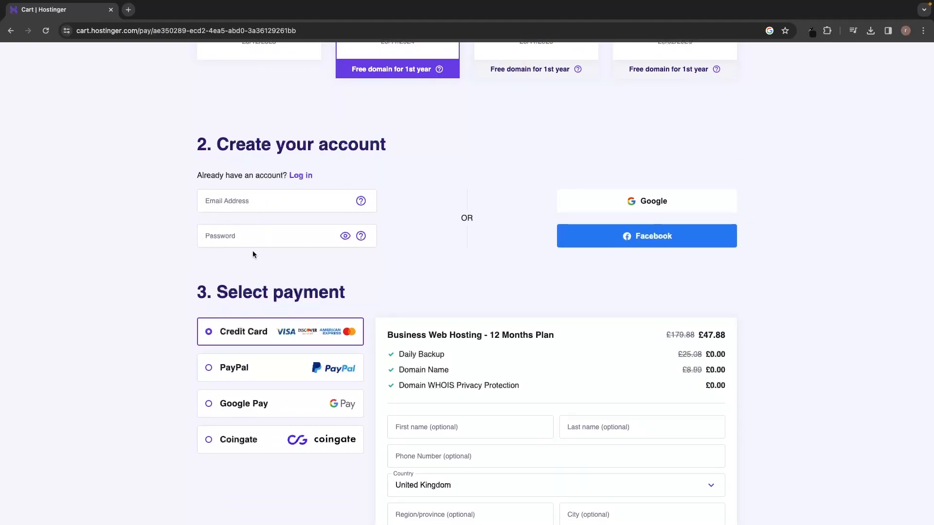
{"action": "scroll", "coordinate": [431, 248], "scroll_direction": "down", "scroll_amount": 4}
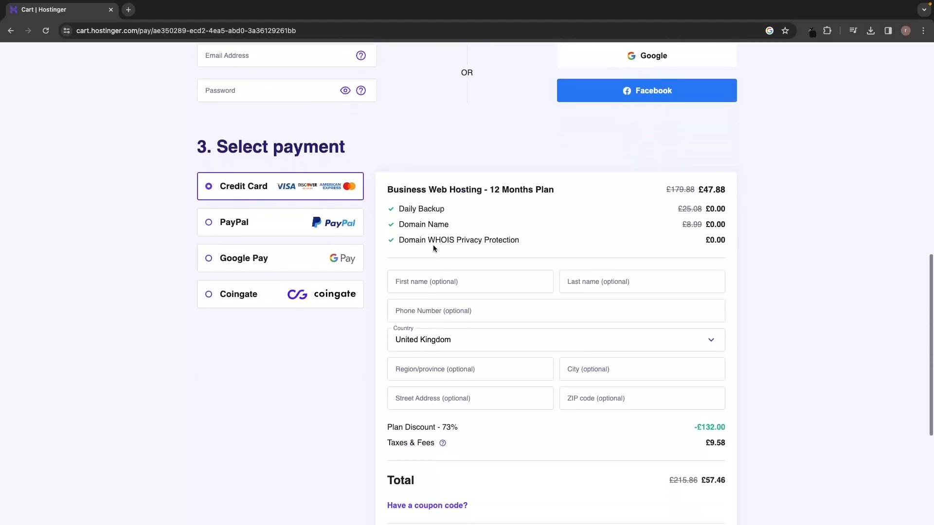
{"action": "scroll", "coordinate": [516, 209], "scroll_direction": "down", "scroll_amount": 3}
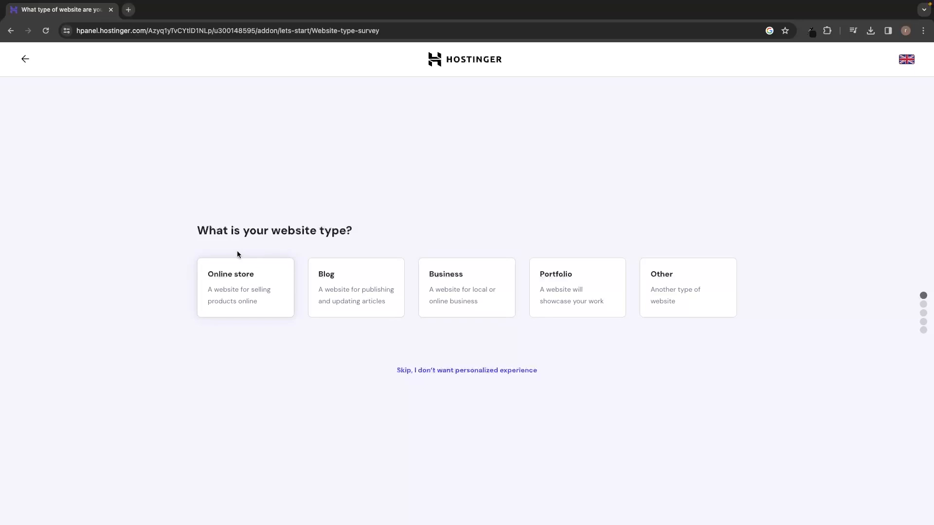
Pick Blog as the website type and choose to create a new website.
{"action": "left_click_drag", "start_coordinate": [197, 230], "coordinate": [363, 233]}
{"action": "left_click", "coordinate": [407, 232]}
{"action": "left_click", "coordinate": [339, 281]}
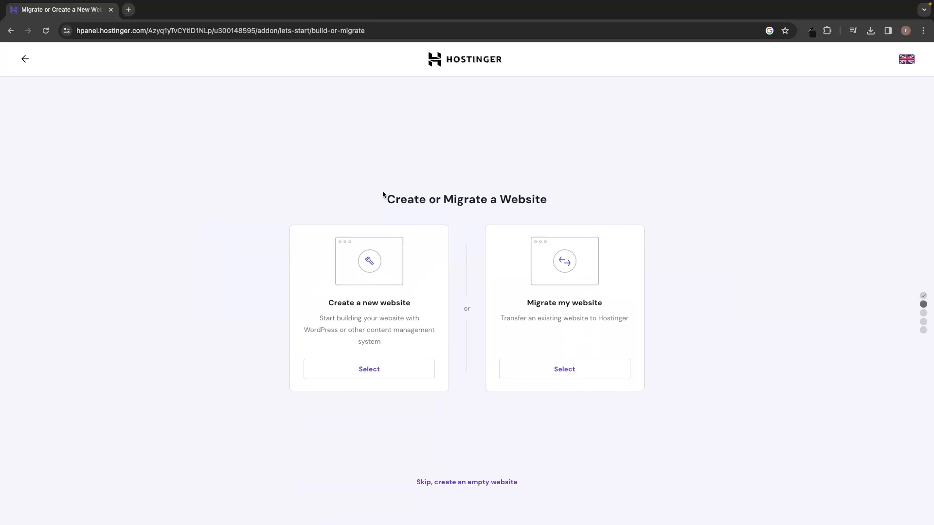
{"action": "left_click_drag", "start_coordinate": [377, 200], "coordinate": [552, 202]}
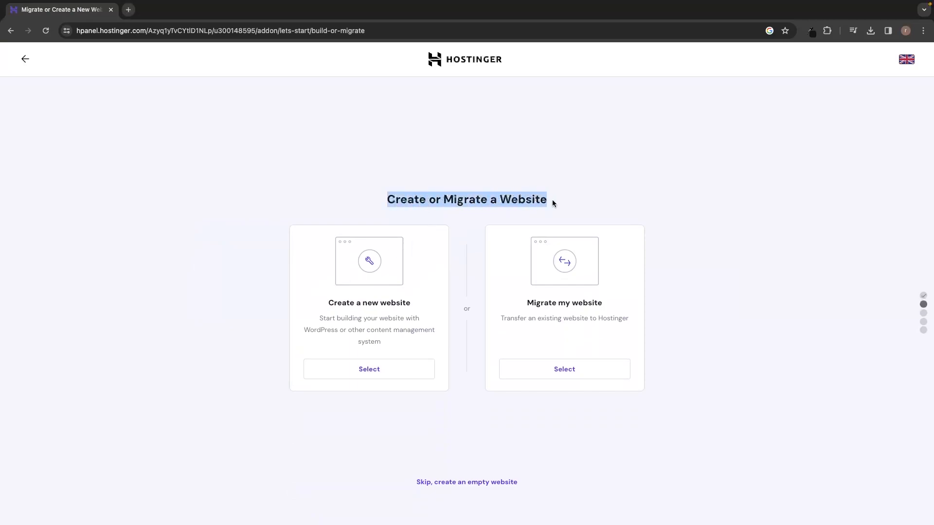
{"action": "left_click", "coordinate": [577, 203]}
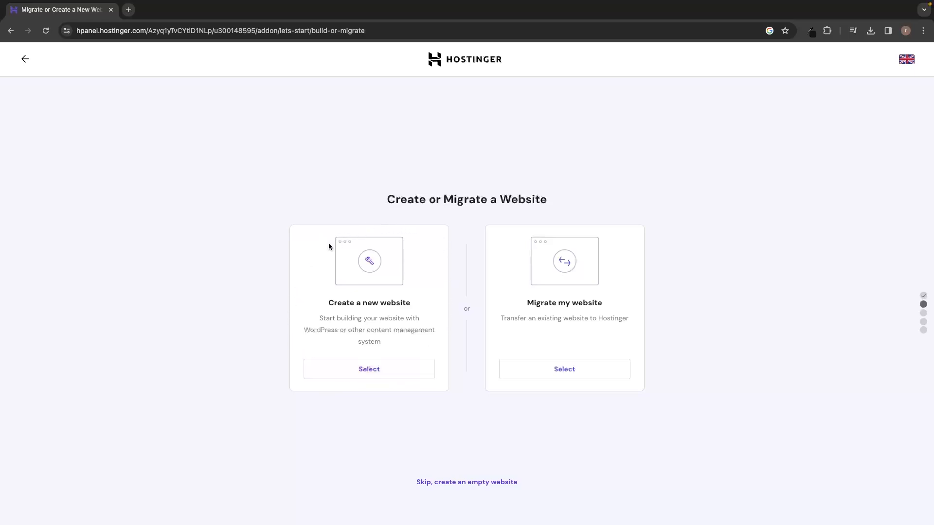
{"action": "left_click_drag", "start_coordinate": [323, 309], "coordinate": [430, 298]}
{"action": "left_click", "coordinate": [430, 297]}
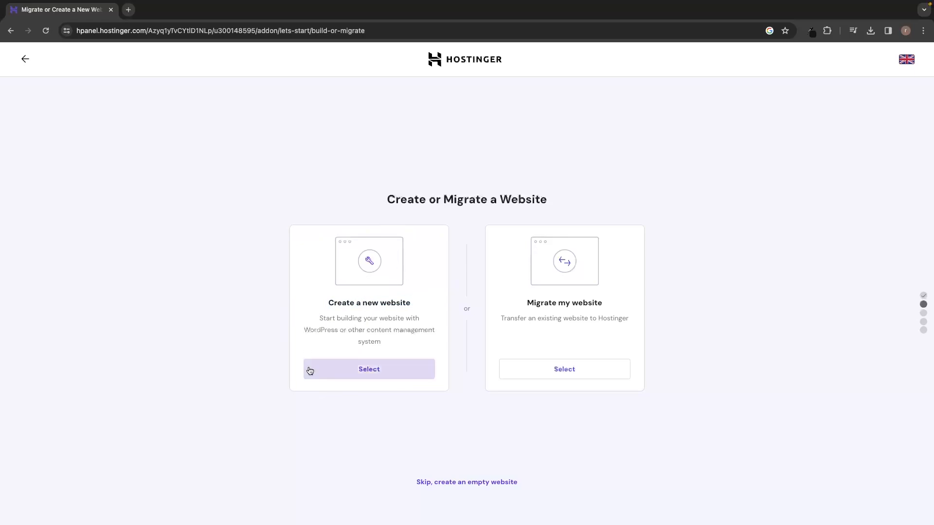
{"action": "left_click", "coordinate": [372, 372]}
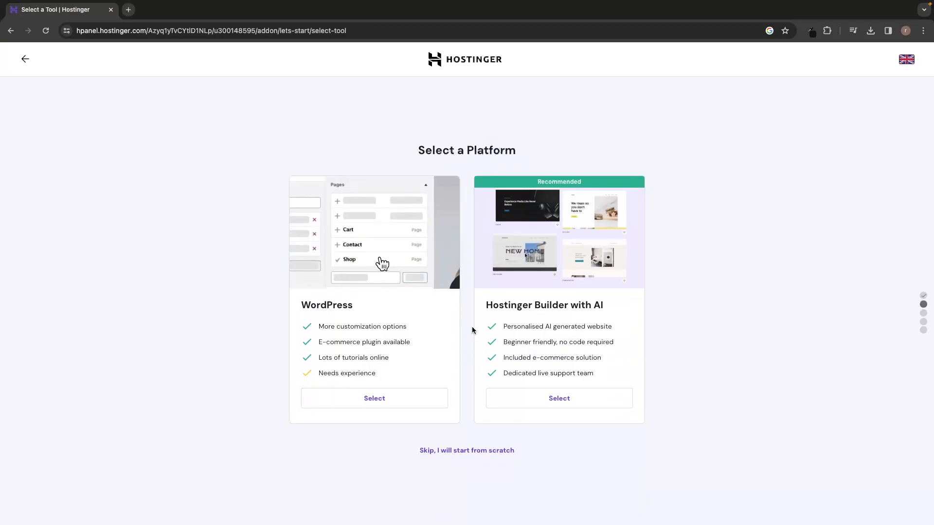
Choose WordPress rather than Hostinger Builder as the site platform.
{"action": "left_click_drag", "start_coordinate": [482, 302], "coordinate": [627, 307]}
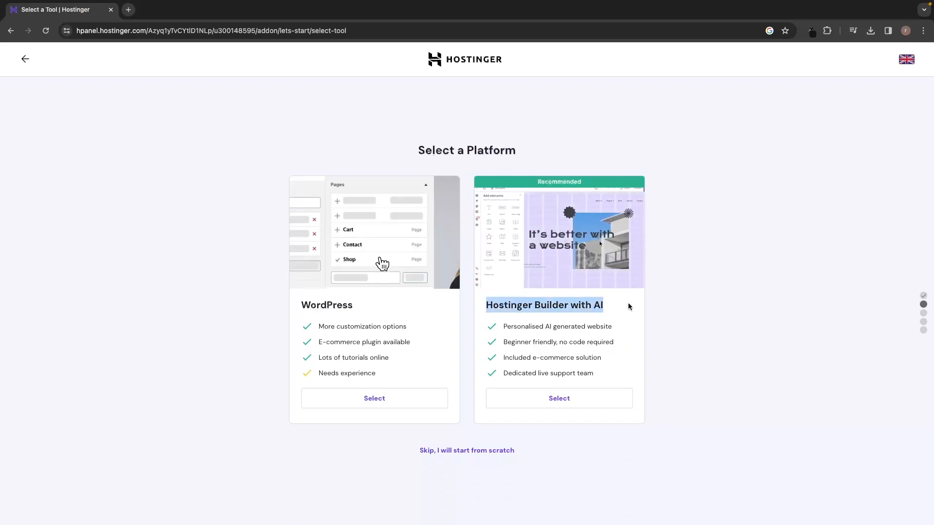
{"action": "left_click", "coordinate": [669, 306]}
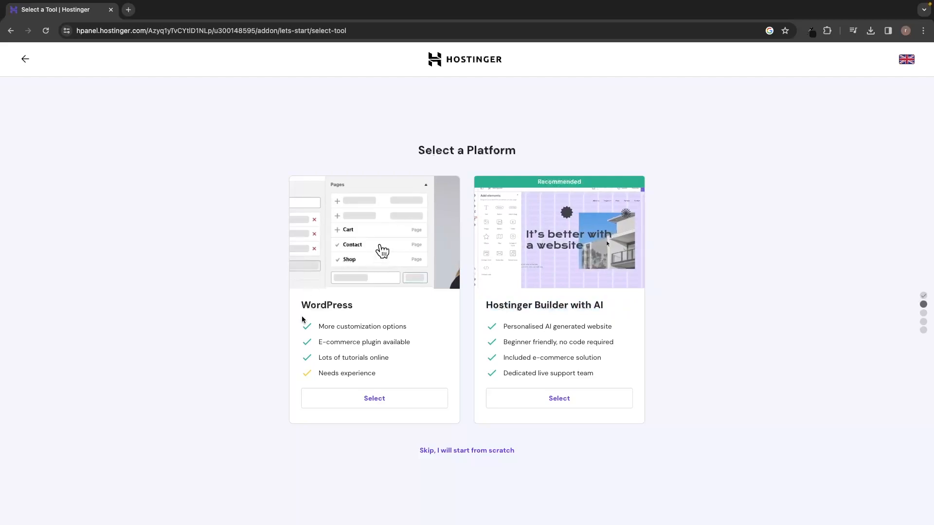
{"action": "left_click", "coordinate": [367, 405]}
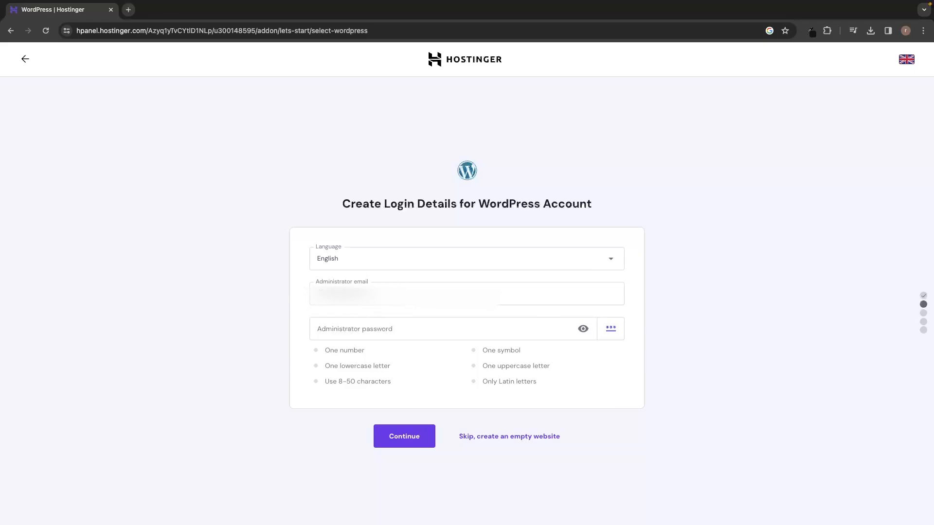
Enter a strong WordPress administrator password and submit the login details.
{"action": "left_click", "coordinate": [348, 323]}
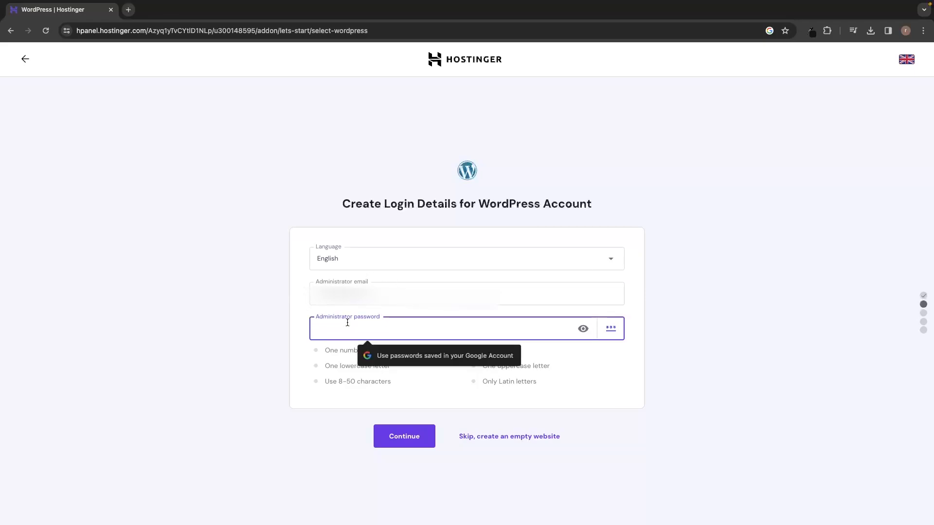
{"action": "type", "text": "••••••••••"}
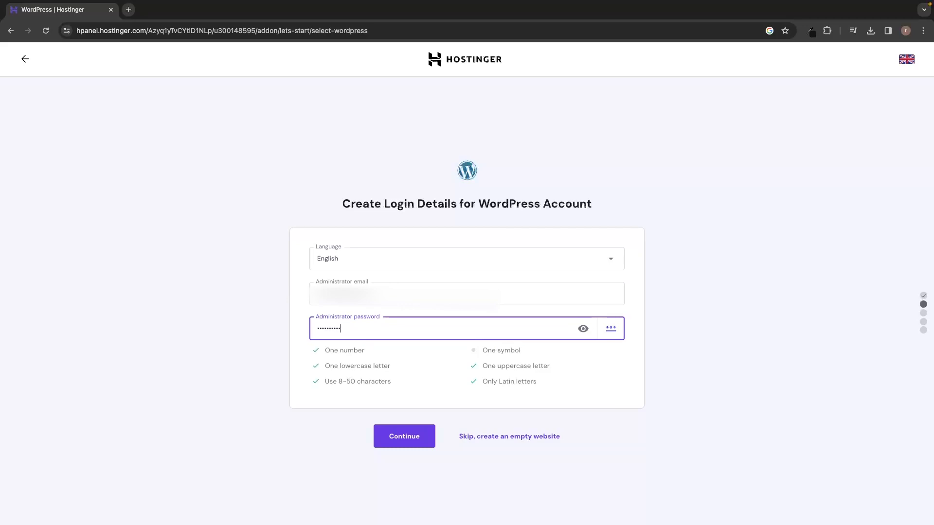
{"action": "type", "text": "•"}
{"action": "left_click", "coordinate": [739, 266]}
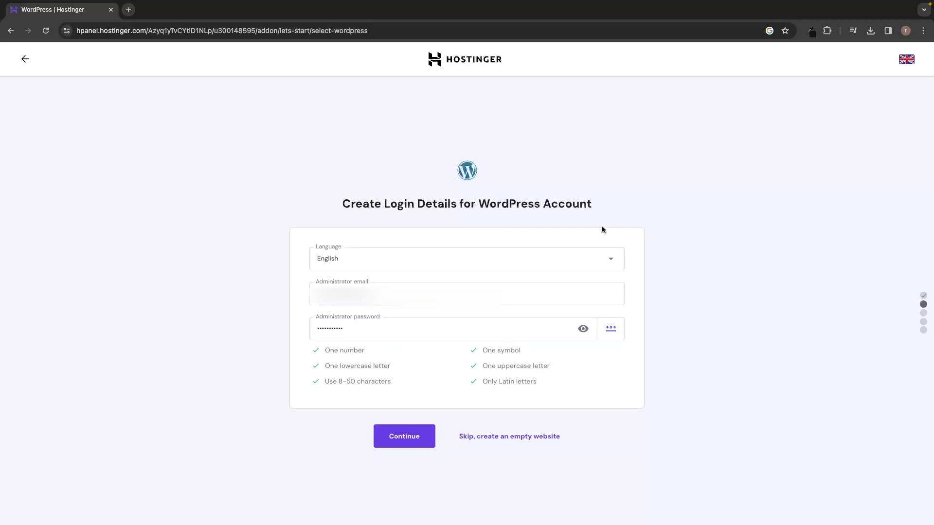
{"action": "left_click", "coordinate": [404, 441]}
{"action": "left_click_drag", "start_coordinate": [390, 138], "coordinate": [556, 136]}
{"action": "left_click", "coordinate": [580, 136]}
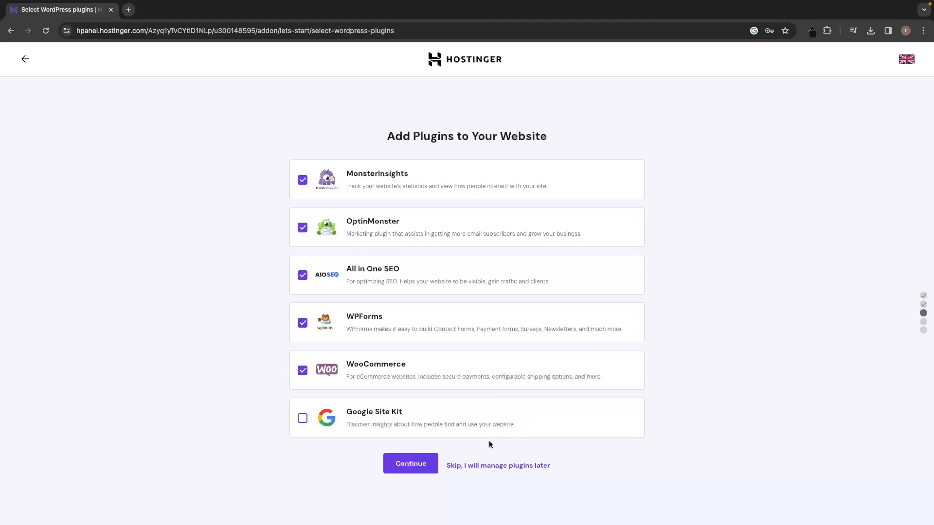
Skip plugin installation and pick the Astra template.
{"action": "left_click", "coordinate": [517, 473]}
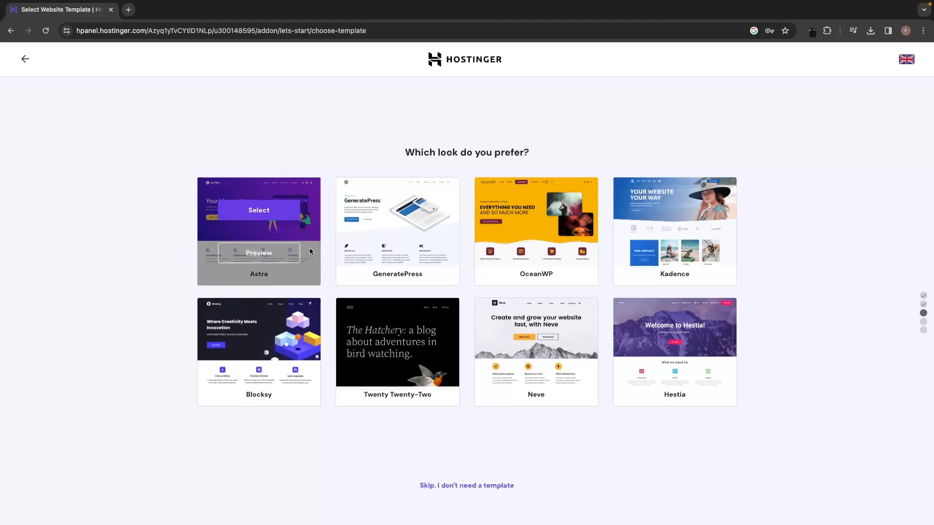
{"action": "left_click", "coordinate": [258, 212]}
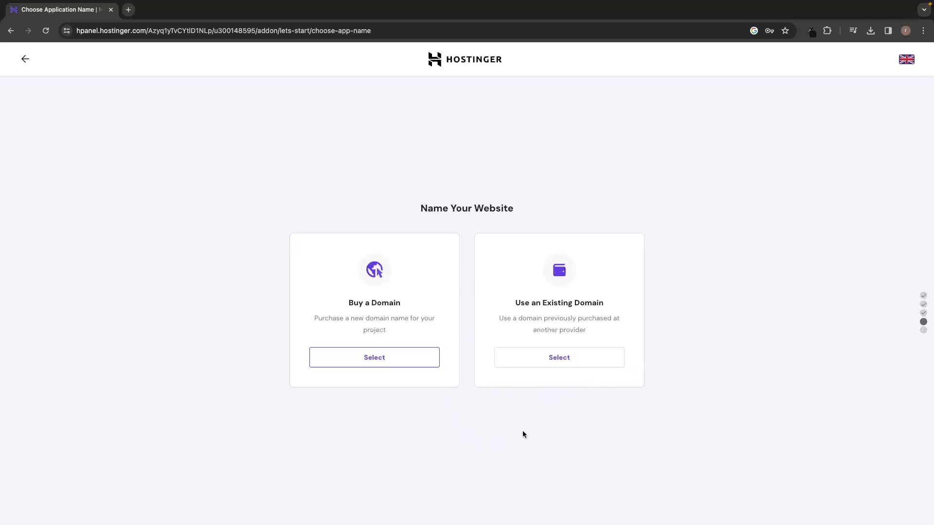
Choose Buy a Domain and paste a name-based domain into the domain field.
{"action": "left_click_drag", "start_coordinate": [511, 304], "coordinate": [601, 307]}
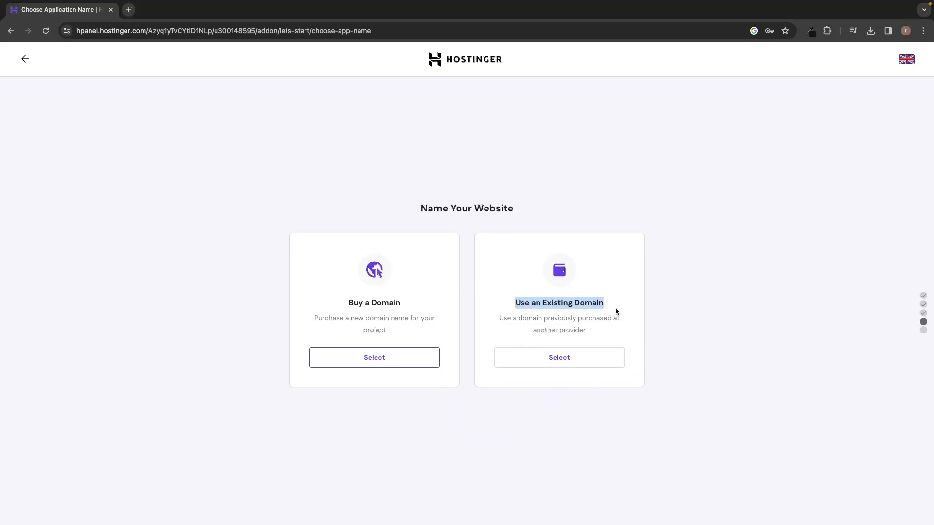
{"action": "left_click", "coordinate": [621, 309]}
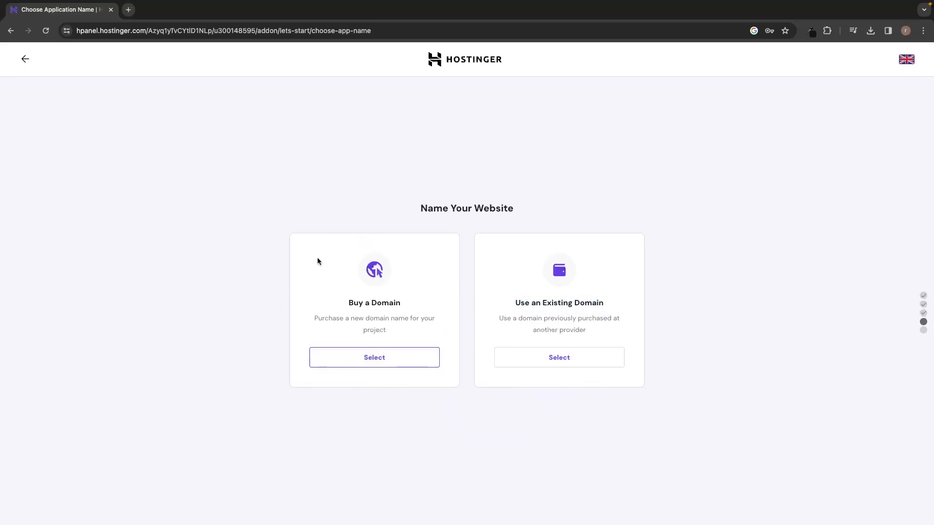
{"action": "left_click_drag", "start_coordinate": [347, 304], "coordinate": [411, 304]}
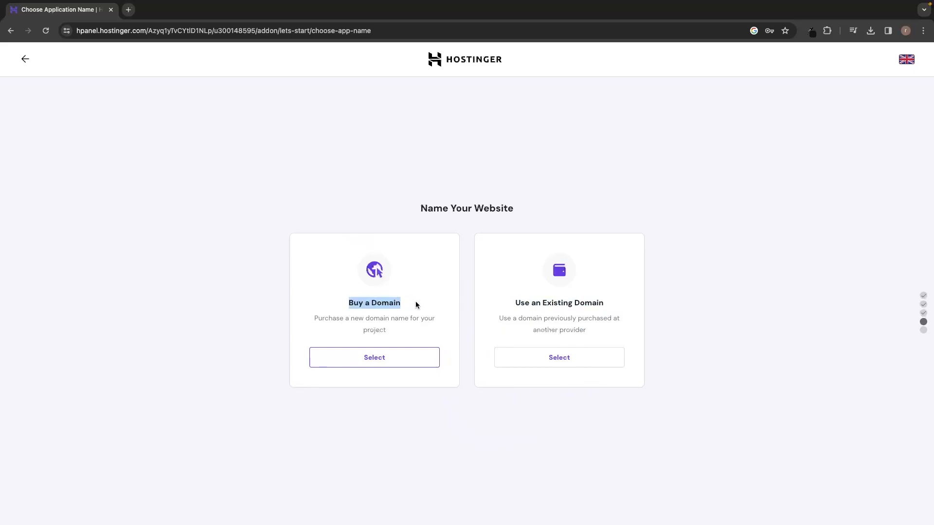
{"action": "left_click", "coordinate": [415, 305]}
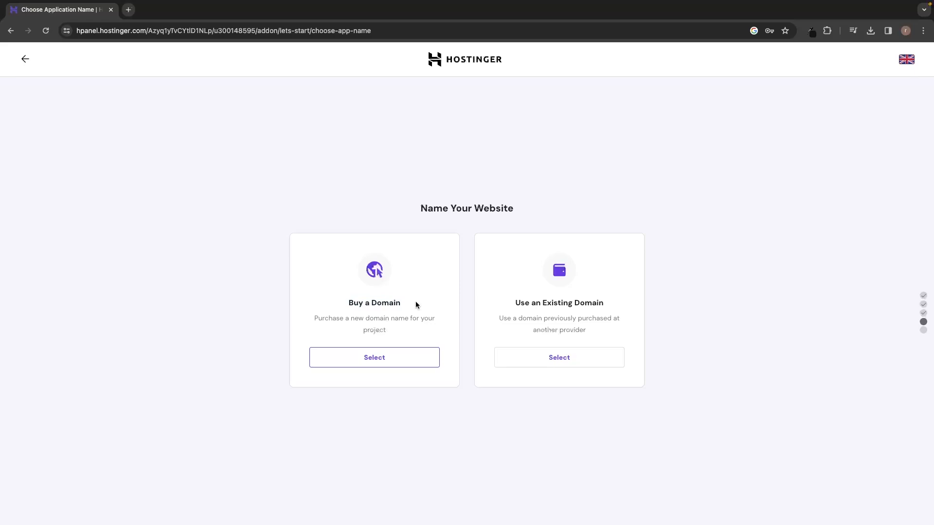
{"action": "left_click_drag", "start_coordinate": [344, 301], "coordinate": [421, 307]}
{"action": "left_click", "coordinate": [421, 307]}
{"action": "left_click_drag", "start_coordinate": [349, 303], "coordinate": [418, 302]}
{"action": "left_click", "coordinate": [412, 303]}
{"action": "left_click", "coordinate": [383, 362]}
{"action": "left_click", "coordinate": [332, 397]}
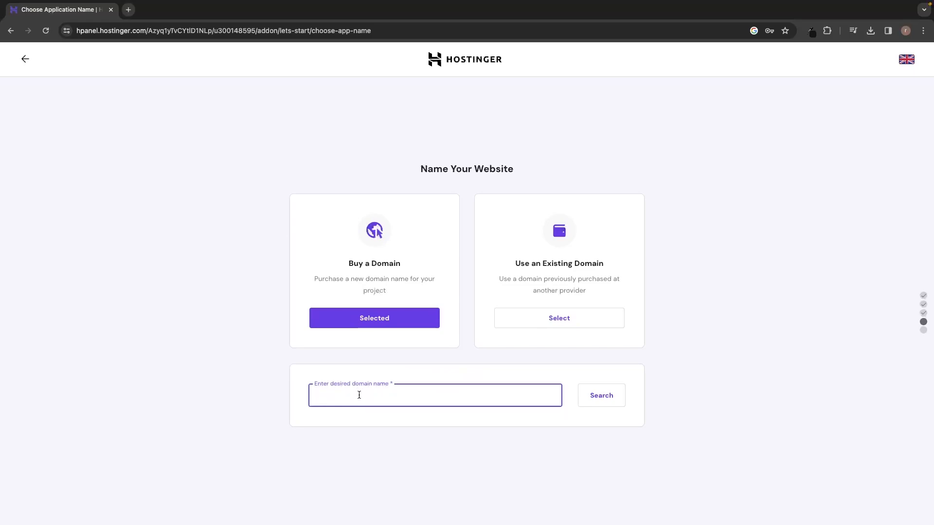
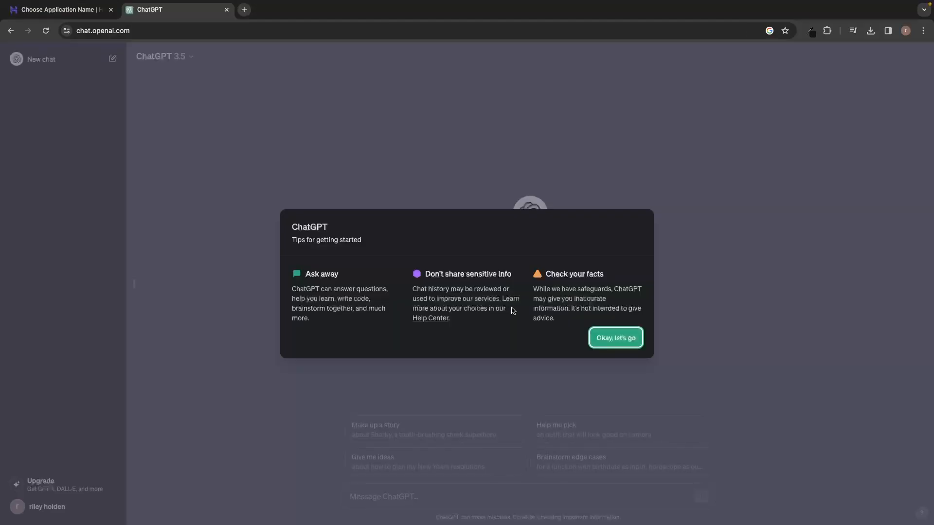
Ask ChatGPT to 'create me 20 domain names for my travel blog' and select TrekTripper.com.
{"action": "left_click", "coordinate": [592, 333]}
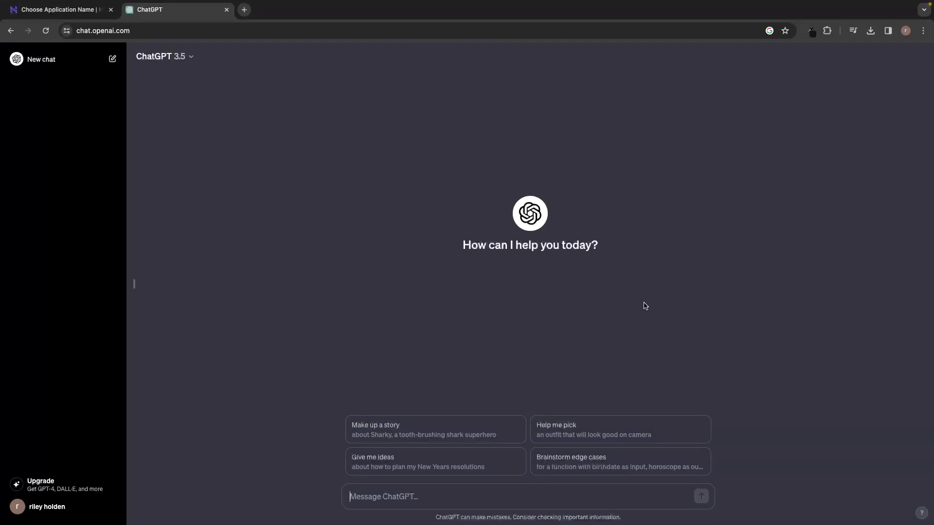
{"action": "type", "text": "create me 20 domain names for my travel"}
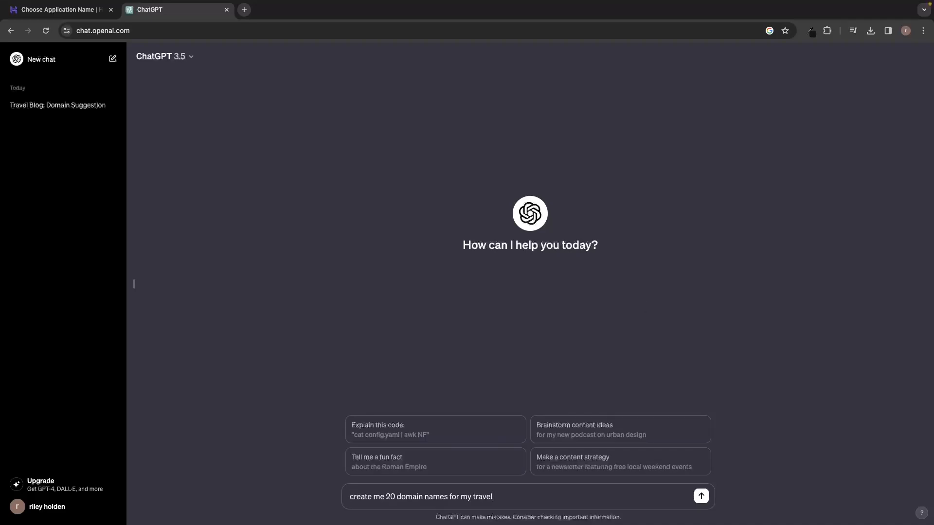
{"action": "type", "text": " blog"}
{"action": "key", "text": "Return"}
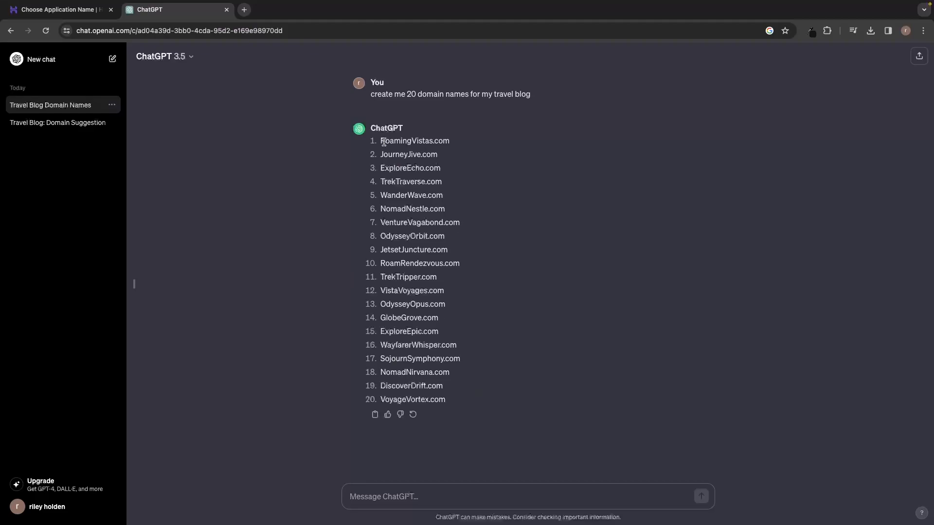
{"action": "left_click_drag", "start_coordinate": [380, 141], "coordinate": [447, 139]}
{"action": "left_click", "coordinate": [473, 141]}
{"action": "left_click_drag", "start_coordinate": [436, 277], "coordinate": [379, 280]}
{"action": "key", "text": "ctrl+c"}
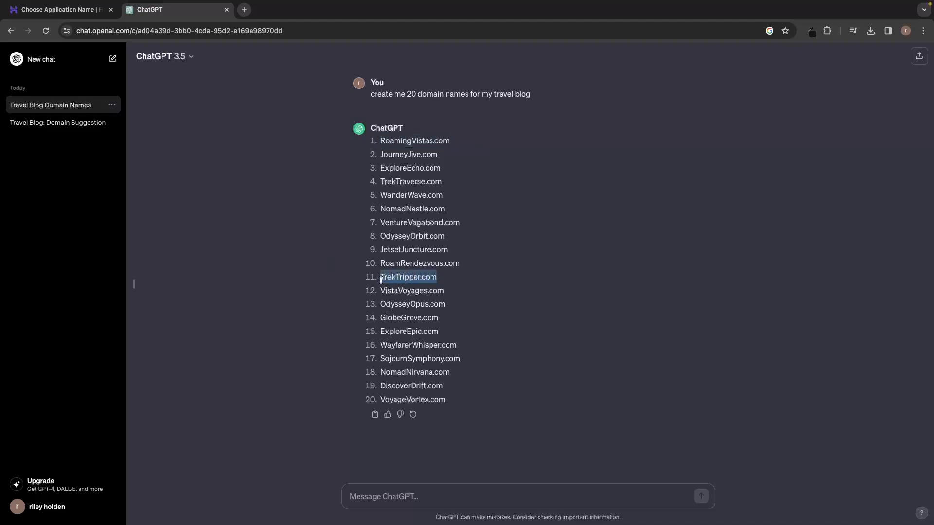
Search Hostinger for TrekTripper.com, which turns out to be taken.
{"action": "left_click", "coordinate": [63, 9]}
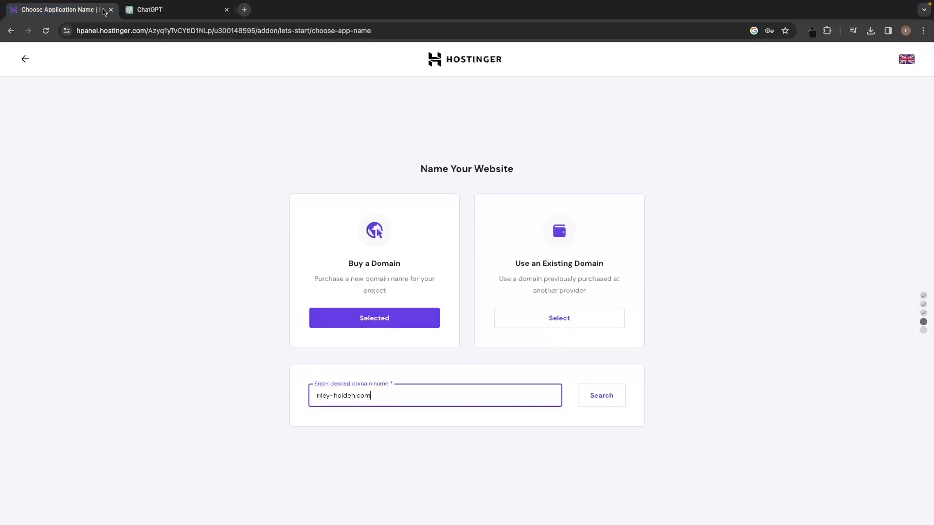
{"action": "left_click_drag", "start_coordinate": [390, 402], "coordinate": [298, 399]}
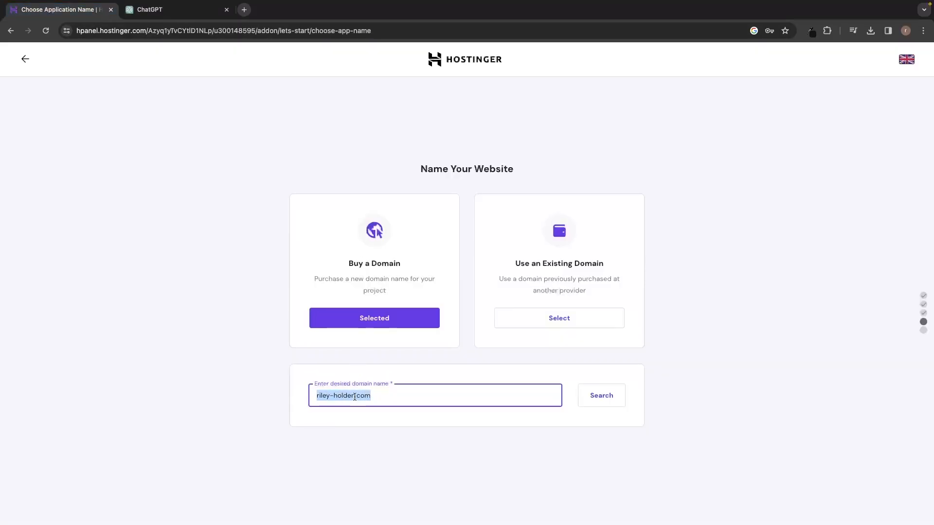
{"action": "key", "text": "ctrl+v"}
{"action": "left_click", "coordinate": [593, 402]}
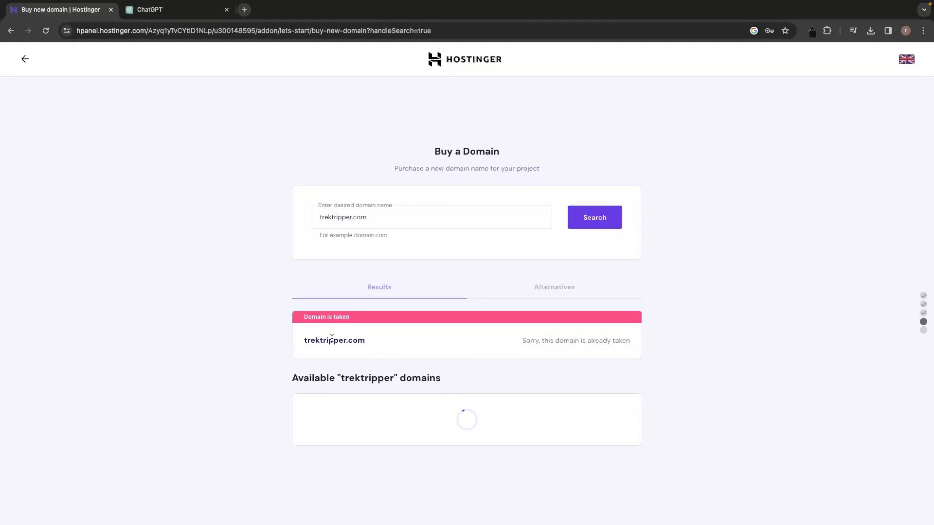
{"action": "left_click_drag", "start_coordinate": [303, 341], "coordinate": [373, 345]}
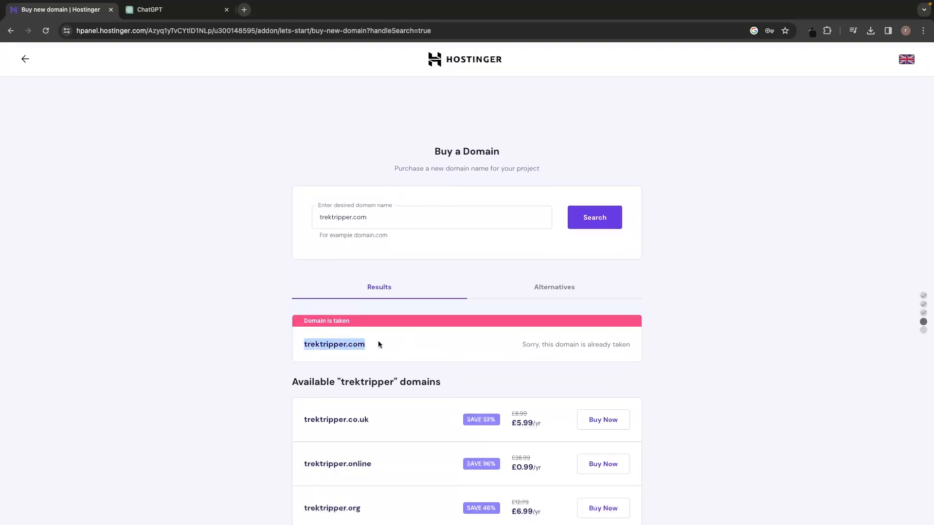
{"action": "left_click", "coordinate": [378, 344]}
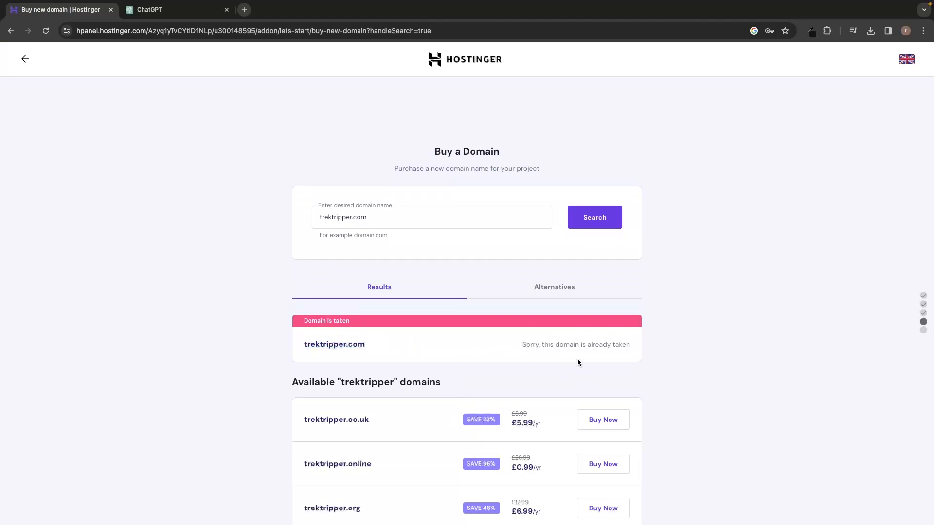
Copy WayfarerWhisper.com from ChatGPT and check its availability in Hostinger.
{"action": "left_click", "coordinate": [198, 6]}
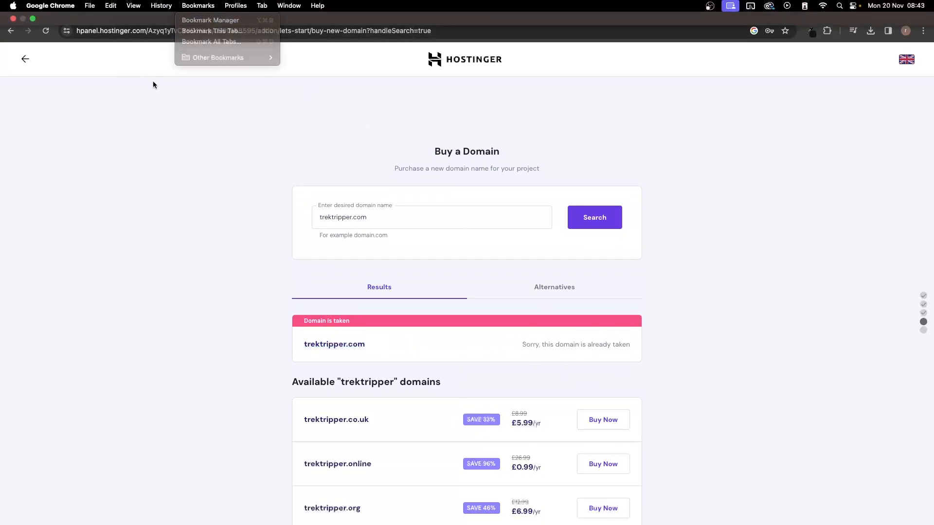
{"action": "left_click", "coordinate": [185, 11]}
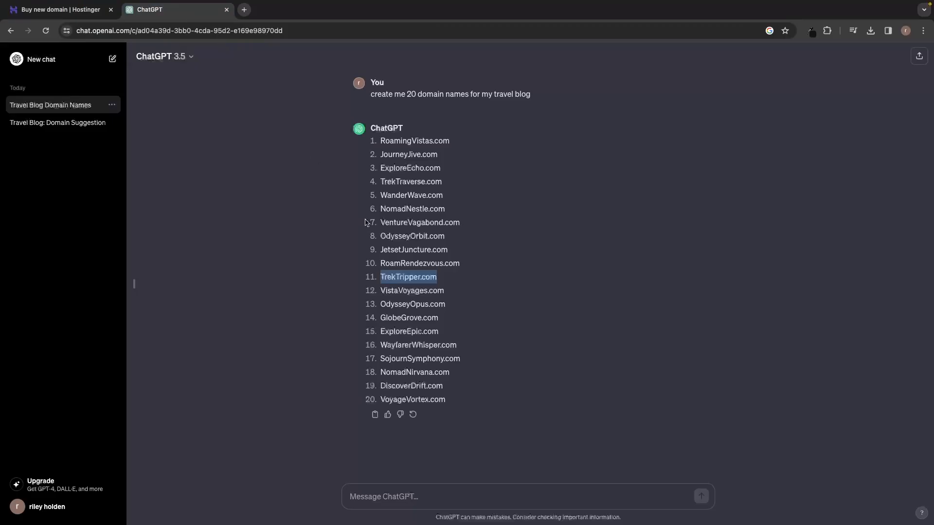
{"action": "double_click", "coordinate": [390, 345]}
{"action": "triple_click", "coordinate": [390, 345]}
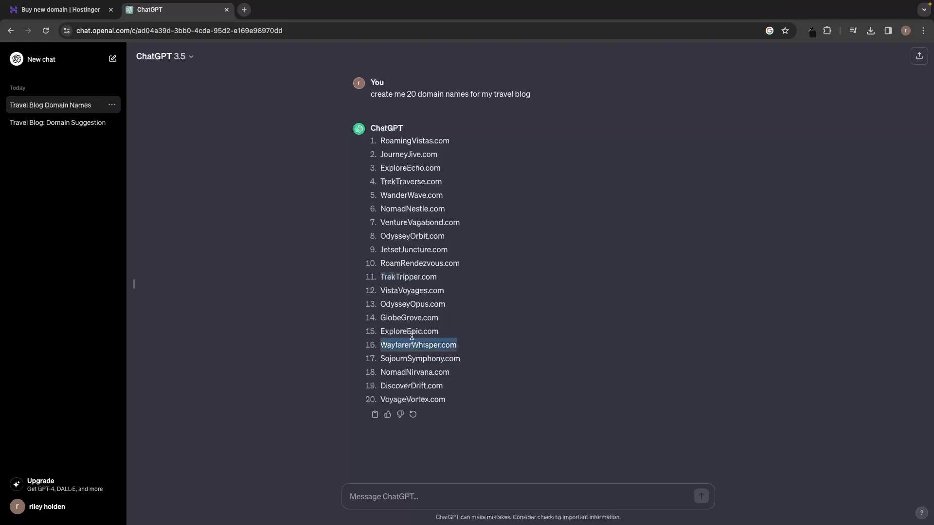
{"action": "left_click", "coordinate": [99, 13]}
{"action": "triple_click", "coordinate": [396, 219]}
{"action": "type", "text": "wayfarerwhisper.com"}
{"action": "left_click", "coordinate": [614, 213]}
Buy the available wayfarerwhisper.com domain.
{"action": "scroll", "coordinate": [614, 212], "scroll_direction": "down", "scroll_amount": 4}
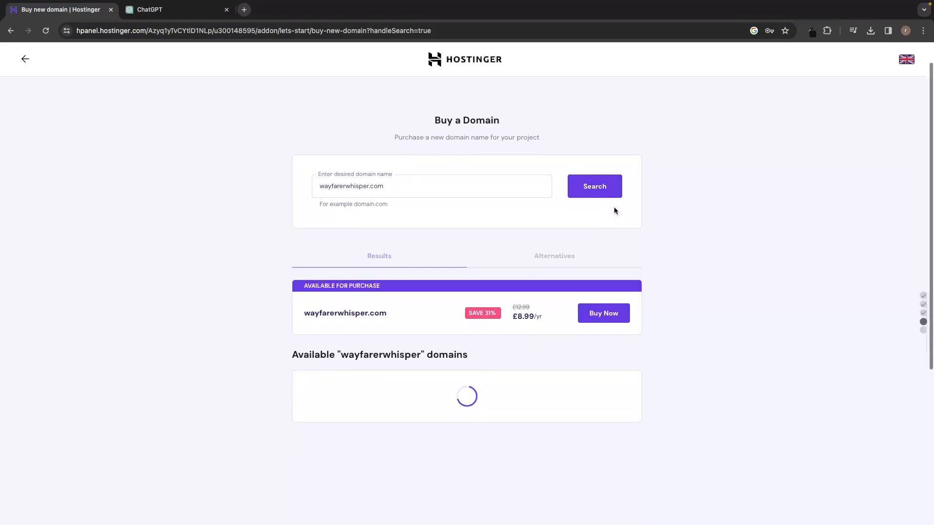
{"action": "left_click_drag", "start_coordinate": [303, 251], "coordinate": [396, 257]}
{"action": "left_click", "coordinate": [327, 285]}
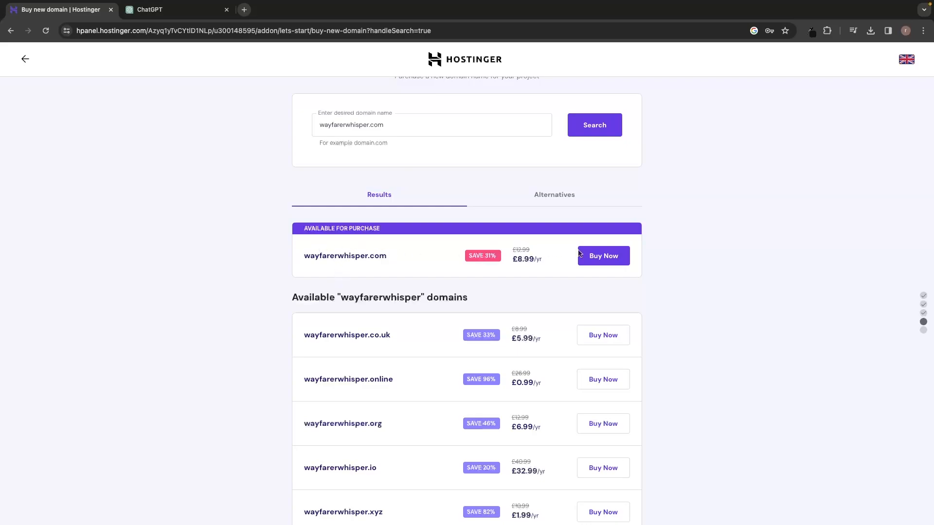
{"action": "left_click", "coordinate": [613, 258]}
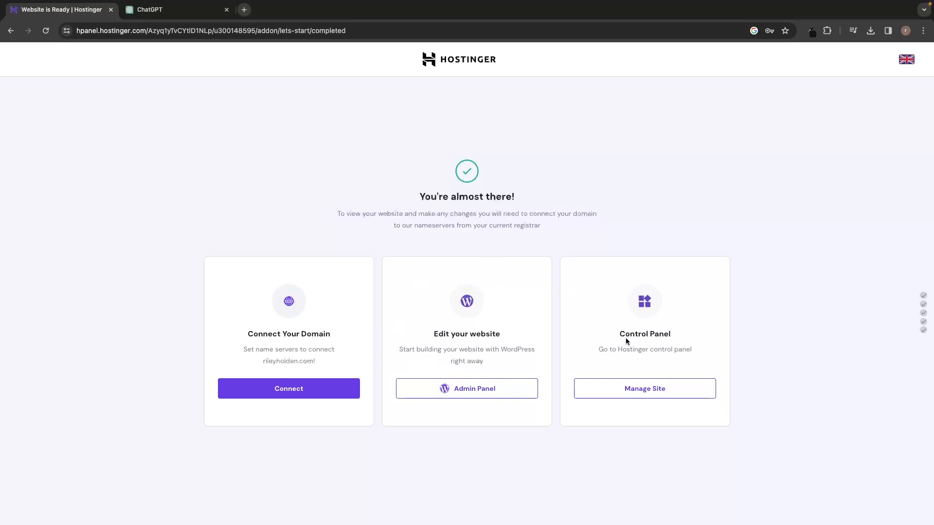
Open the new site's hosting dashboard in a new tab using Manage Site under Control Panel.
{"action": "left_click_drag", "start_coordinate": [619, 333], "coordinate": [671, 332]}
{"action": "left_click", "coordinate": [686, 336]}
{"action": "left_click", "coordinate": [650, 393]}
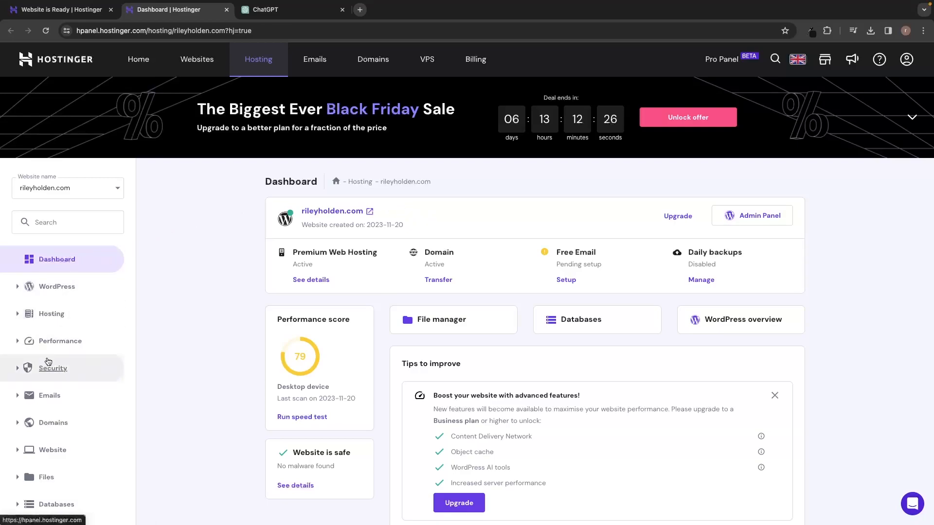
{"action": "left_click", "coordinate": [18, 373]}
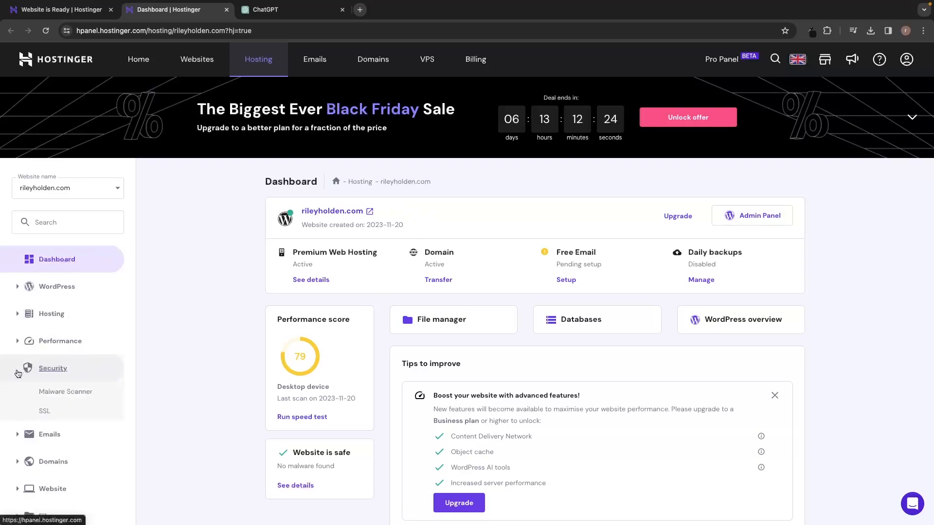
{"action": "left_click", "coordinate": [48, 411]}
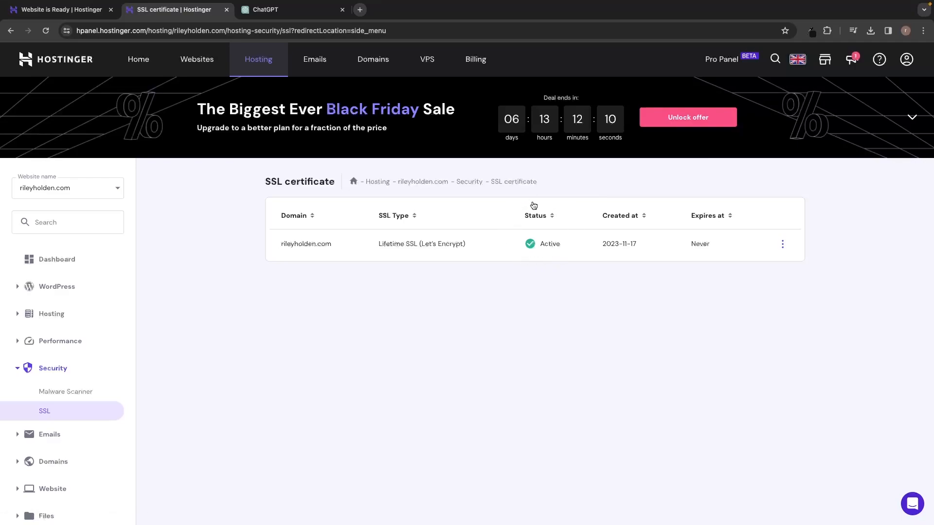
{"action": "left_click_drag", "start_coordinate": [378, 244], "coordinate": [466, 244]}
{"action": "left_click", "coordinate": [483, 242]}
{"action": "left_click", "coordinate": [67, 31]}
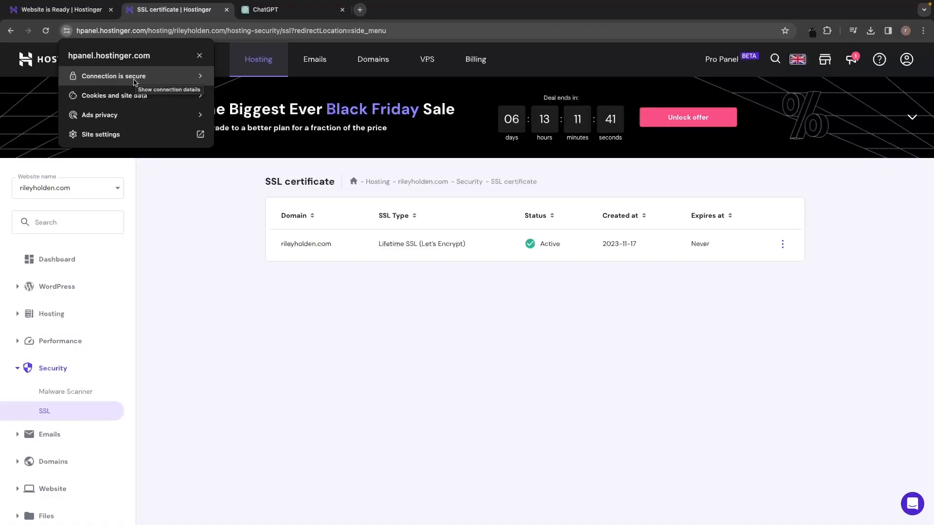
{"action": "left_click", "coordinate": [345, 264]}
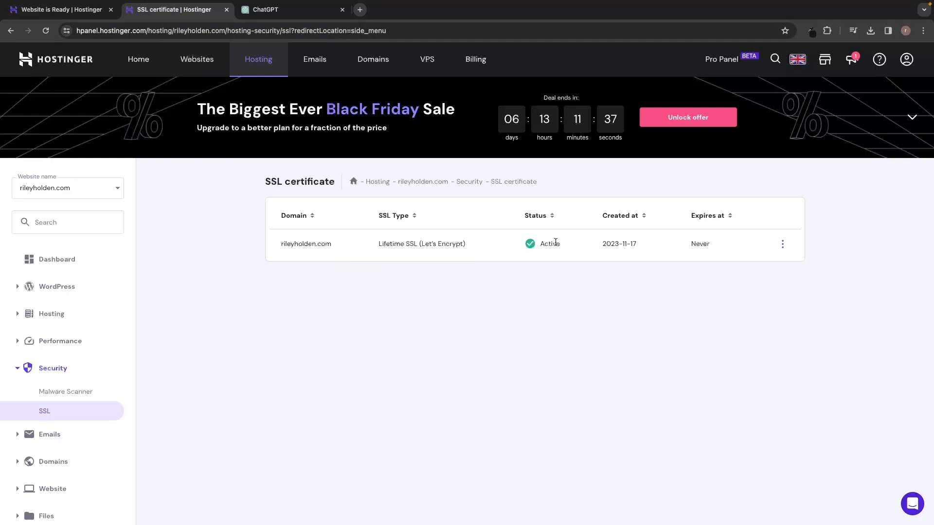
{"action": "left_click", "coordinate": [75, 261]}
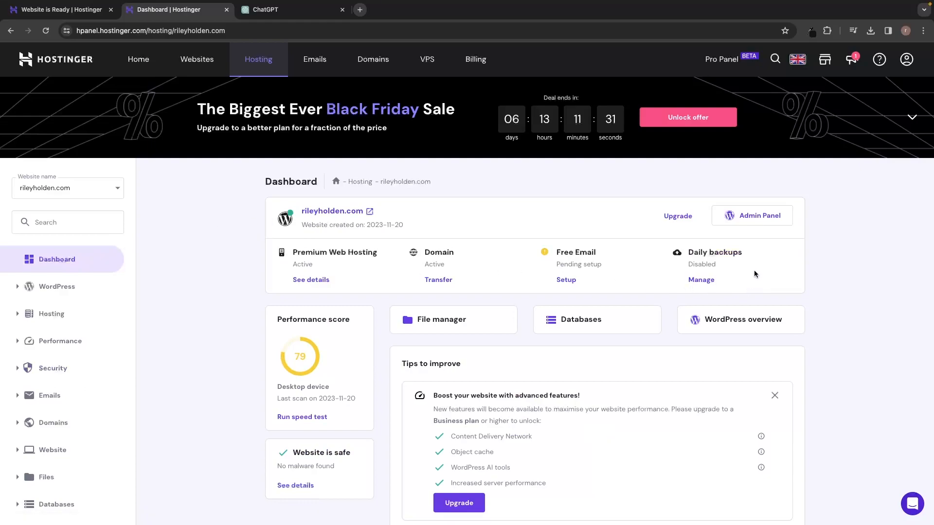
Decline the Daily backups add-on, then launch the site's WordPress Admin Panel from the dashboard.
{"action": "left_click", "coordinate": [699, 281]}
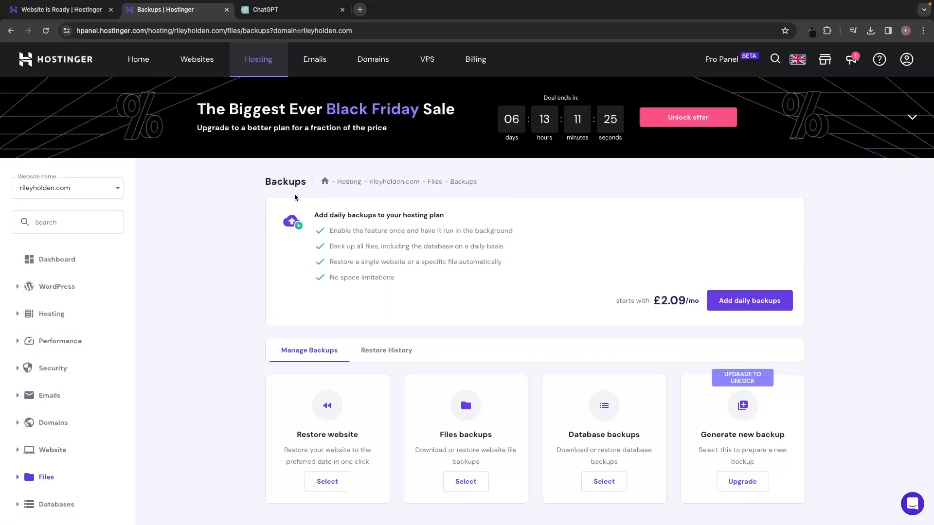
{"action": "scroll", "coordinate": [373, 216], "scroll_direction": "down", "scroll_amount": 1}
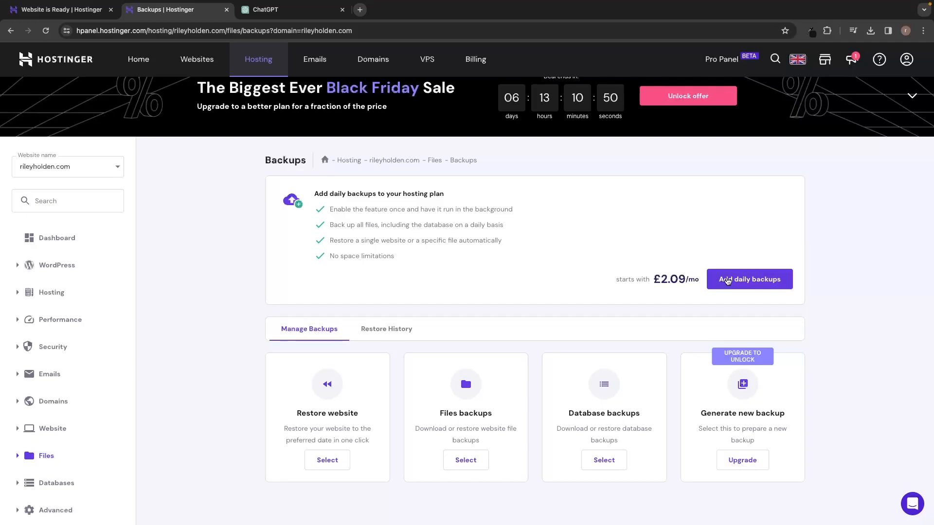
{"action": "left_click", "coordinate": [734, 284]}
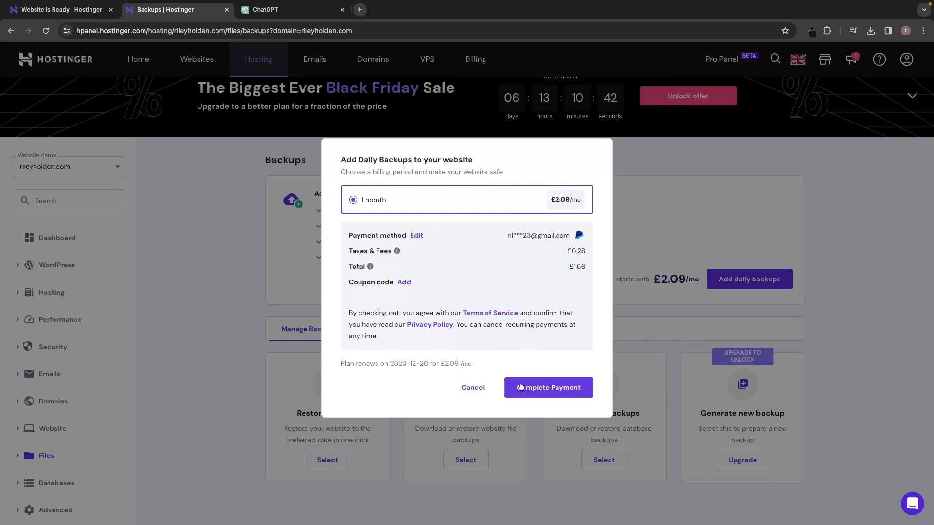
{"action": "left_click", "coordinate": [480, 387]}
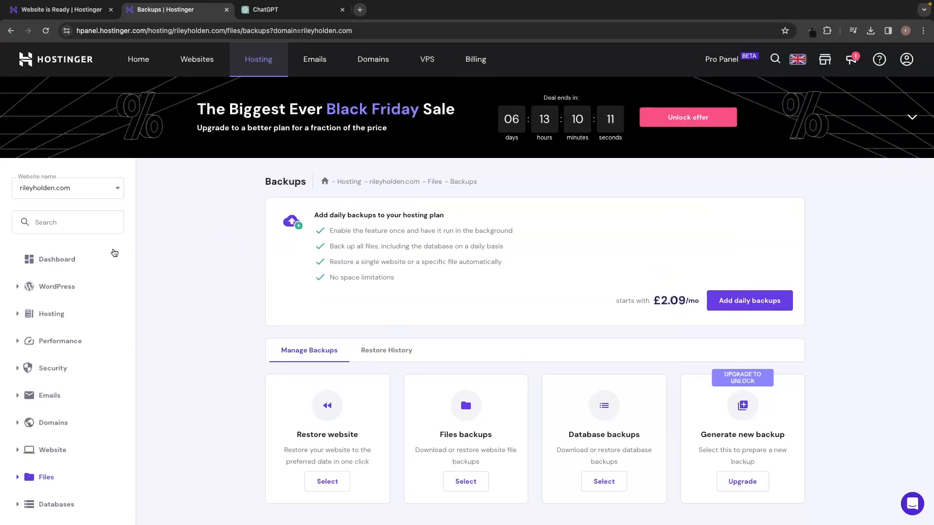
{"action": "left_click", "coordinate": [68, 267]}
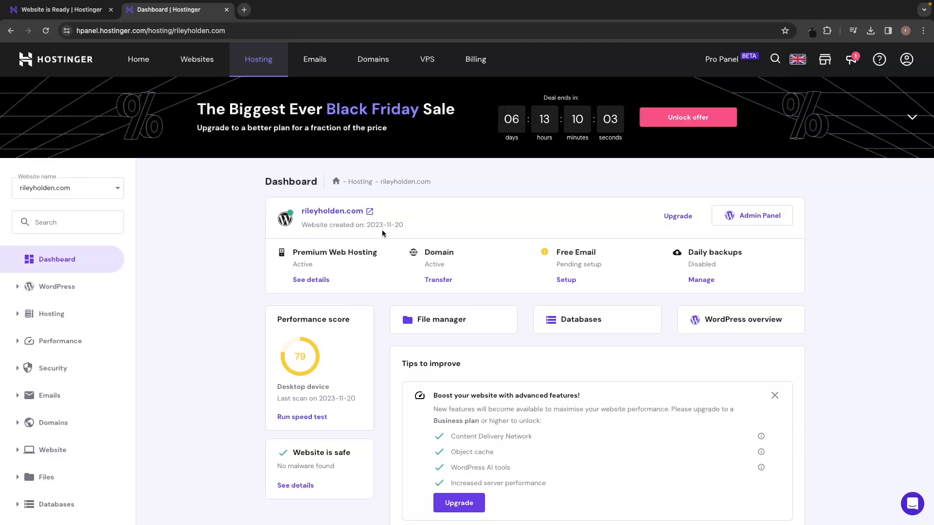
{"action": "left_click", "coordinate": [759, 216]}
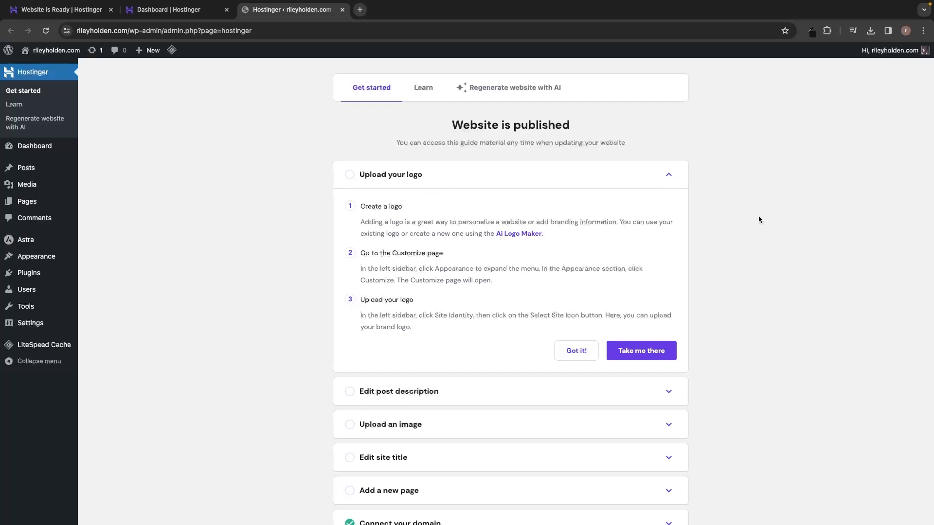
Glance at the Website is Ready tab, then return to the WordPress admin guide.
{"action": "left_click", "coordinate": [61, 9]}
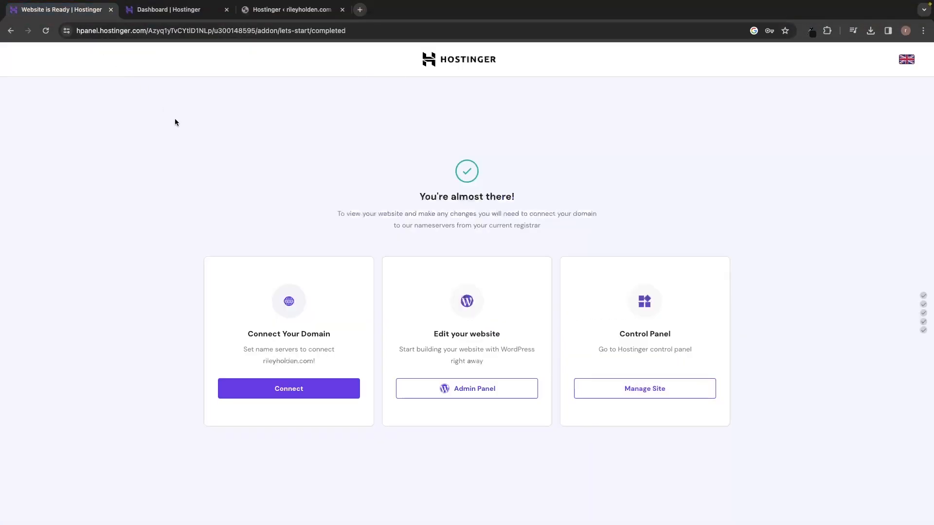
{"action": "left_click", "coordinate": [271, 13]}
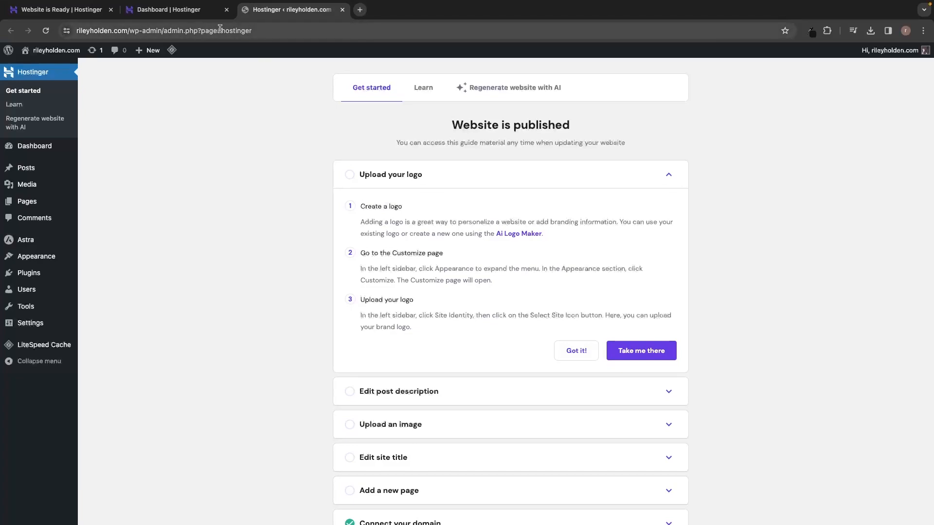
Trim the admin address and load the WordPress dashboard.
{"action": "left_click_drag", "start_coordinate": [161, 28], "coordinate": [261, 31]}
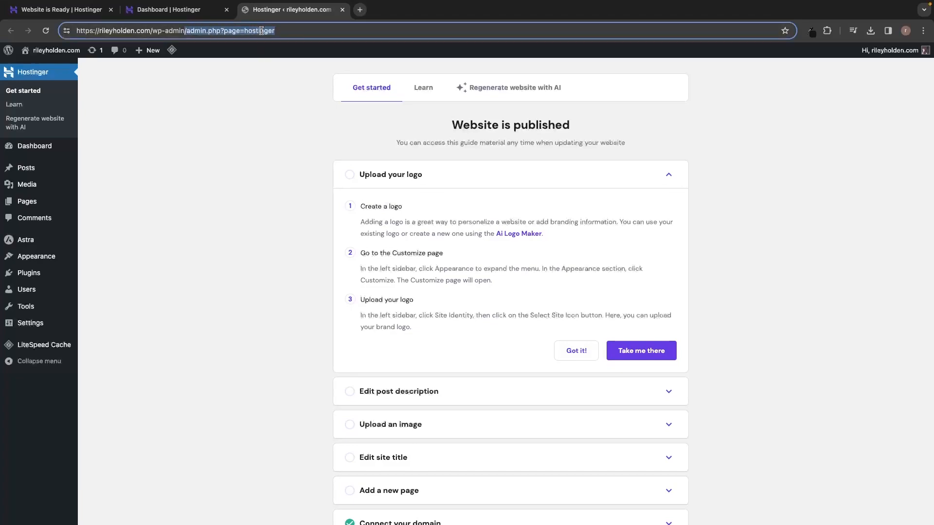
{"action": "key", "text": "BackSpace"}
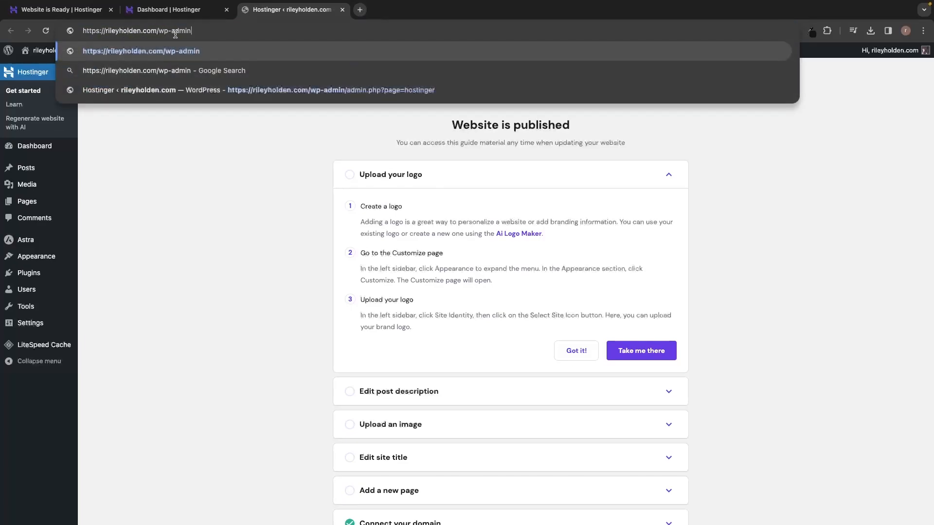
{"action": "key", "text": "Return"}
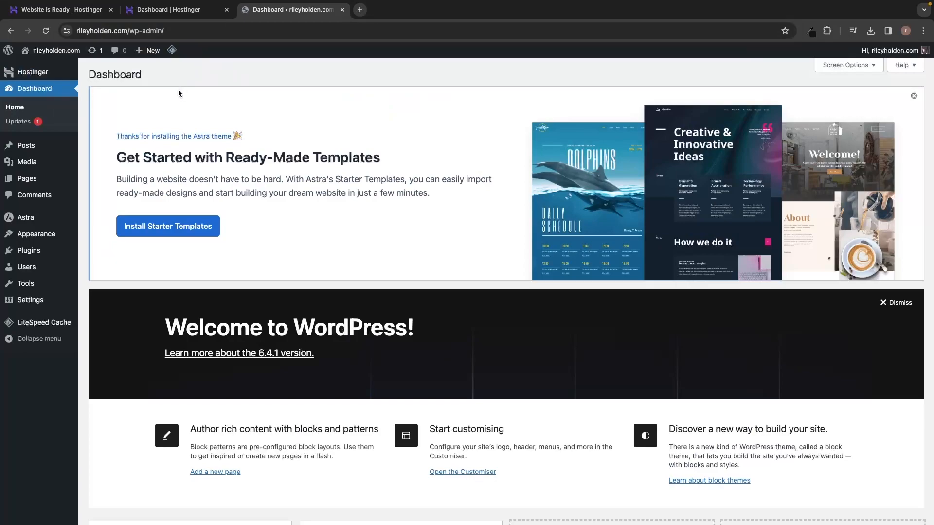
Bookmark the dashboard as 'WP Dashboard' in the Bookmarks Bar folder.
{"action": "left_click", "coordinate": [923, 31]}
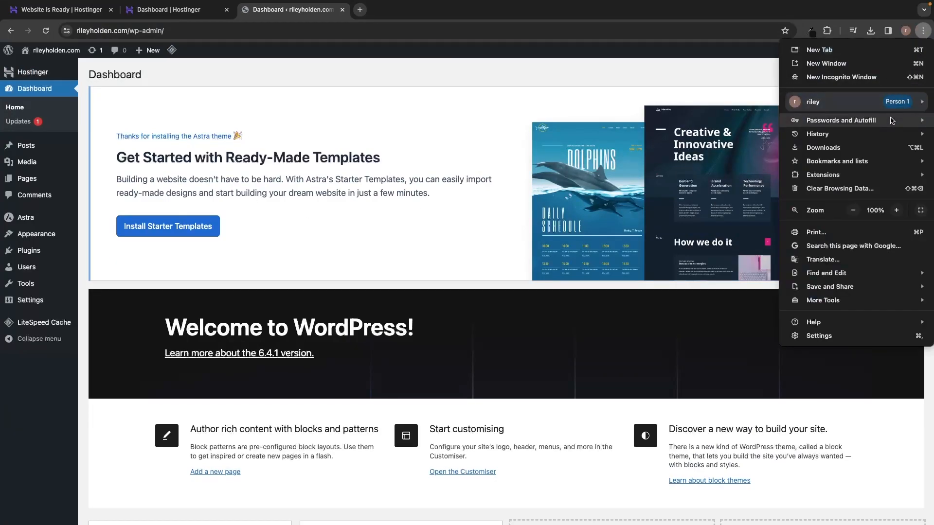
{"action": "mouse_move", "coordinate": [847, 164]}
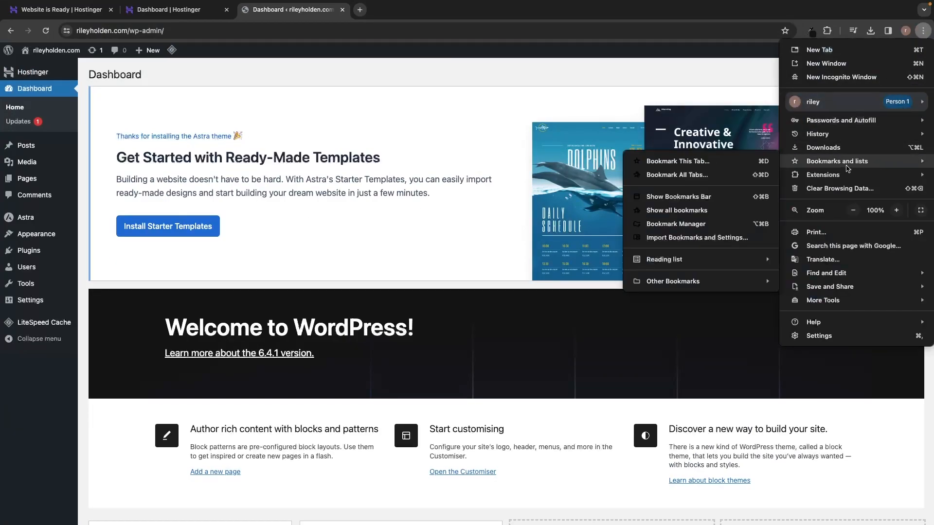
{"action": "left_click", "coordinate": [726, 161]}
{"action": "type", "text": "WP Dashboard"}
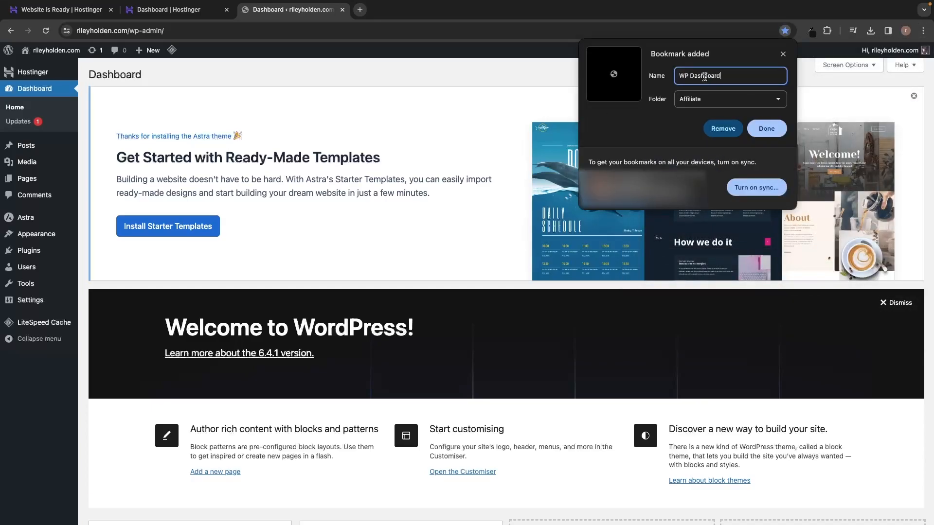
{"action": "left_click", "coordinate": [685, 102]}
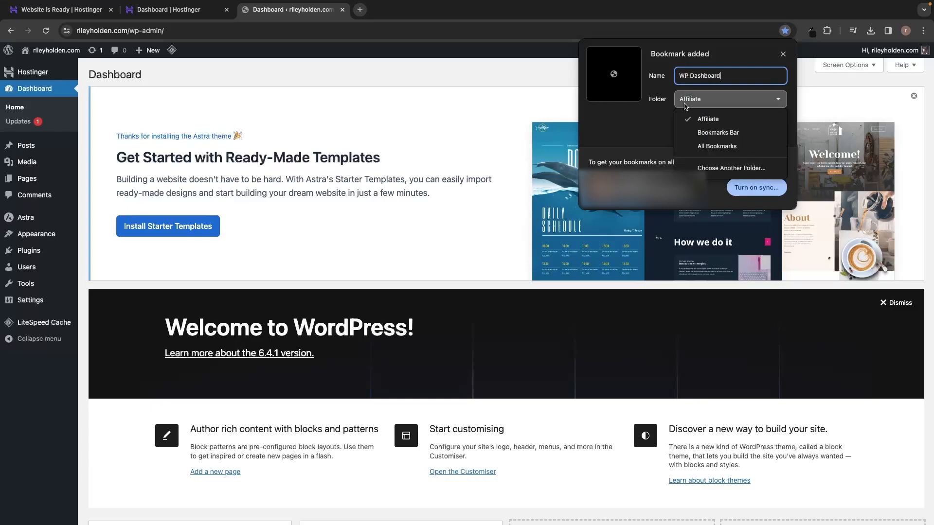
{"action": "left_click", "coordinate": [703, 132]}
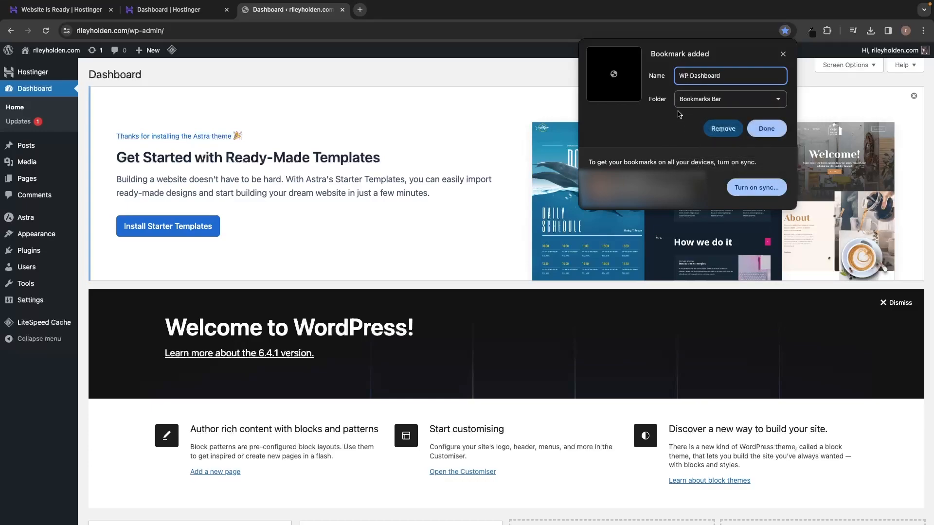
{"action": "left_click", "coordinate": [769, 125]}
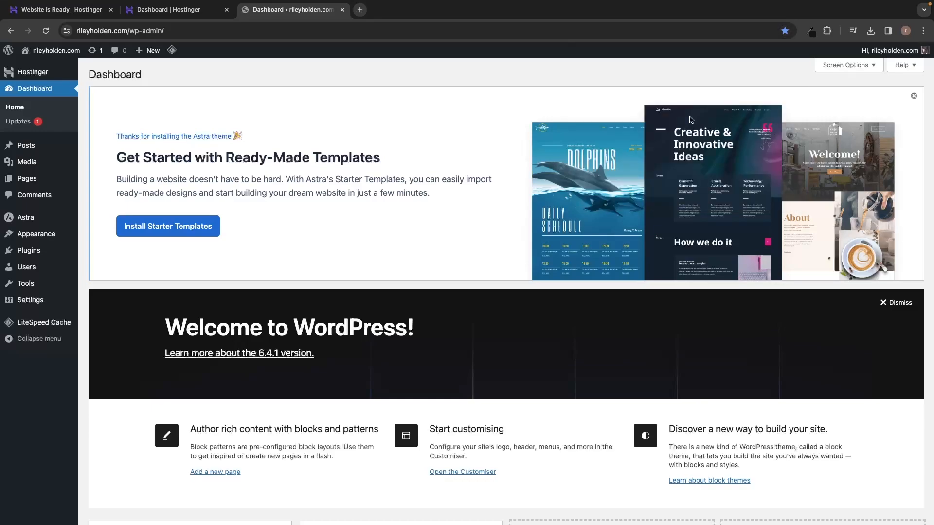
Test the WP Dashboard bookmark in a new tab, then close that tab.
{"action": "left_click", "coordinate": [365, 10]}
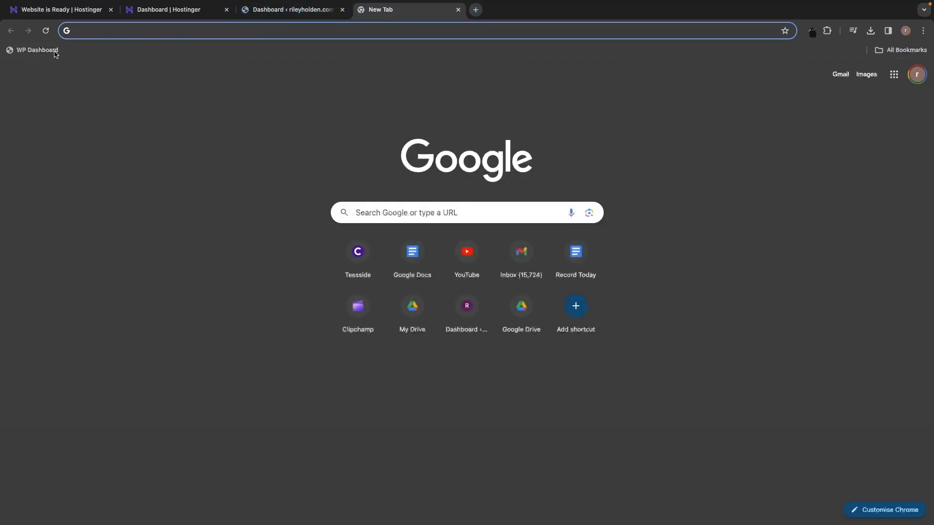
{"action": "left_click", "coordinate": [25, 51]}
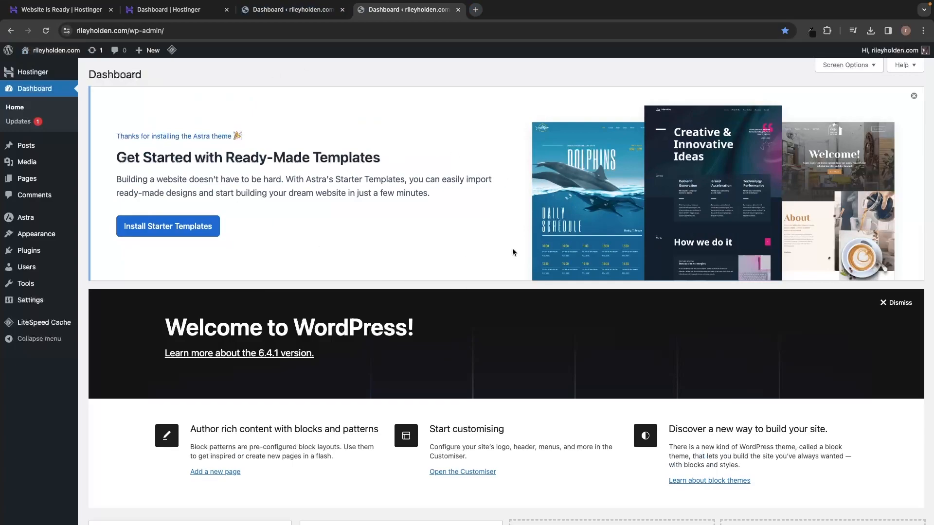
{"action": "key", "text": "super+w"}
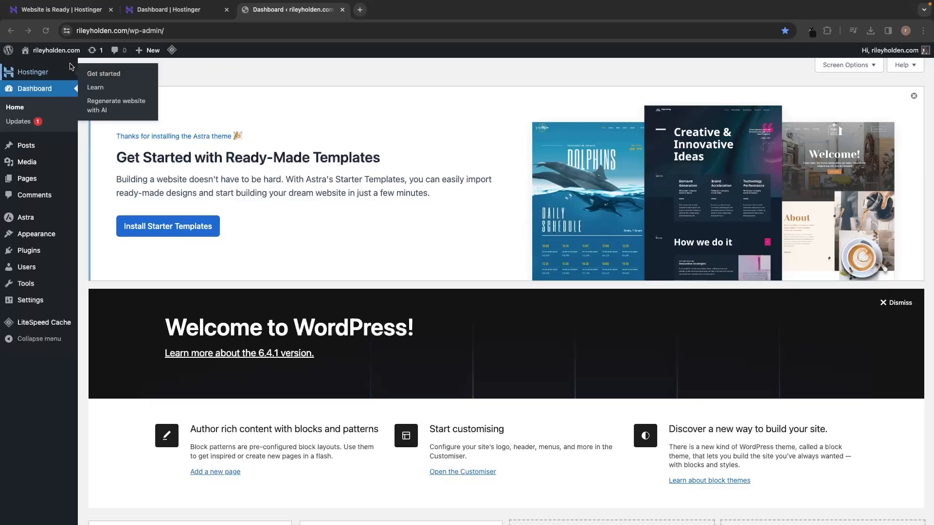
View the live site, then check the Updates page showing WordPress 6.4.1 is current.
{"action": "mouse_move", "coordinate": [53, 52]}
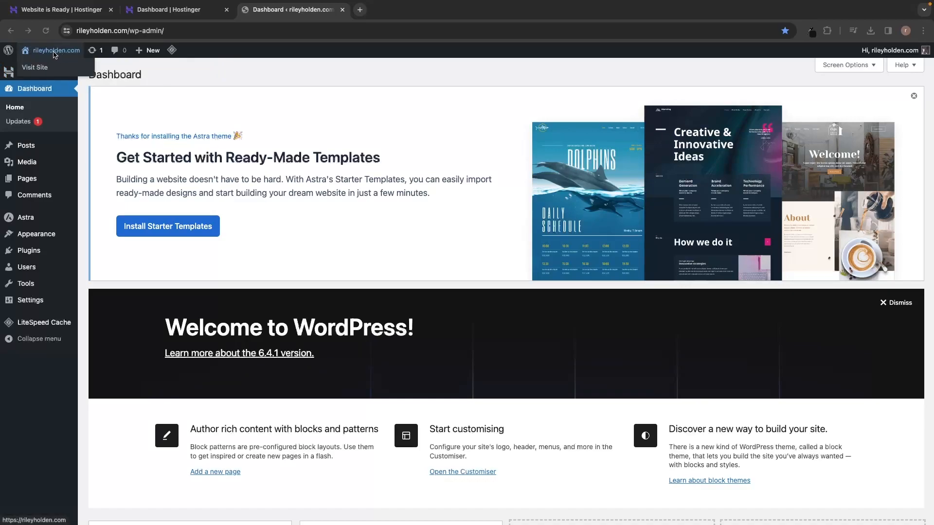
{"action": "left_click", "coordinate": [54, 51]}
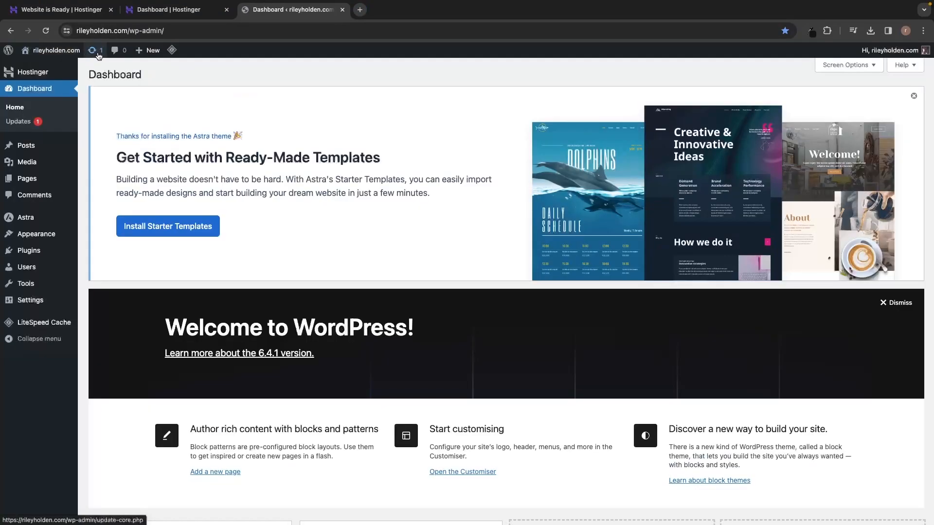
{"action": "left_click", "coordinate": [95, 54]}
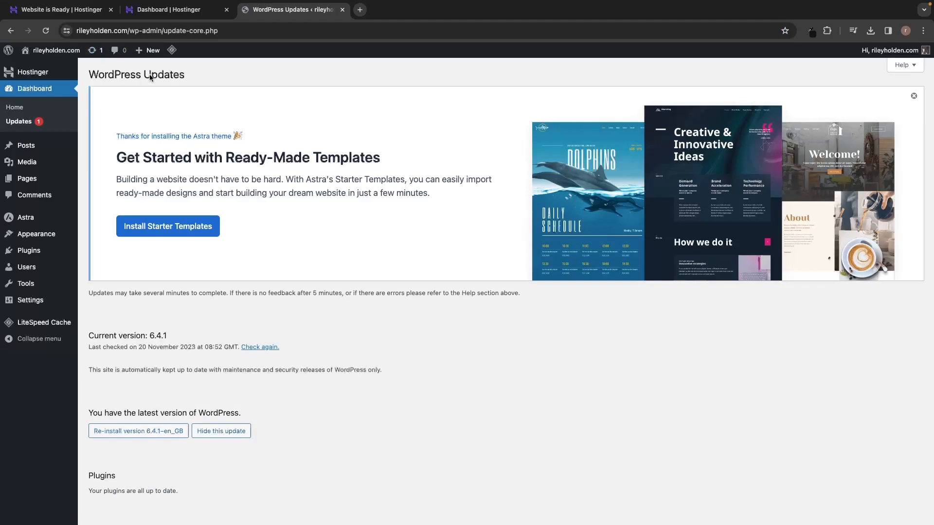
{"action": "scroll", "coordinate": [151, 77], "scroll_direction": "down", "scroll_amount": 1}
{"action": "left_click_drag", "start_coordinate": [84, 314], "coordinate": [179, 320]}
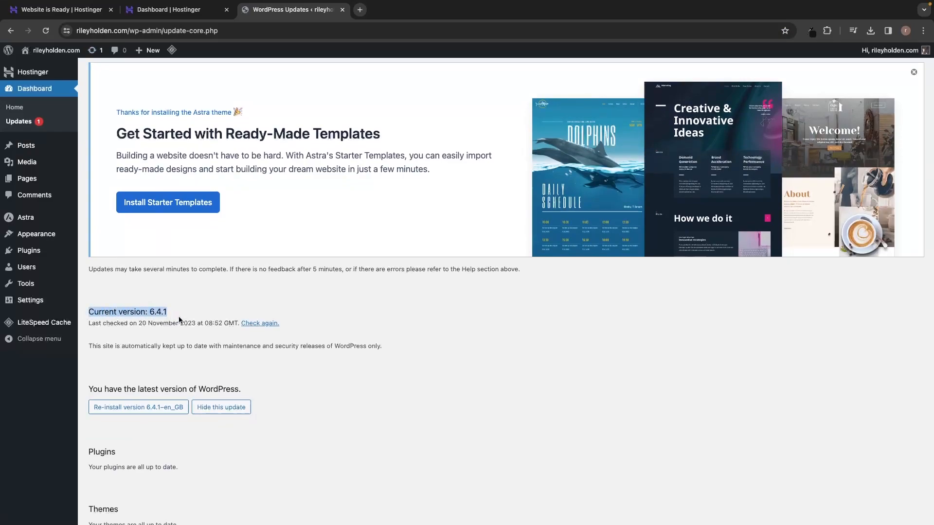
{"action": "left_click", "coordinate": [170, 303]}
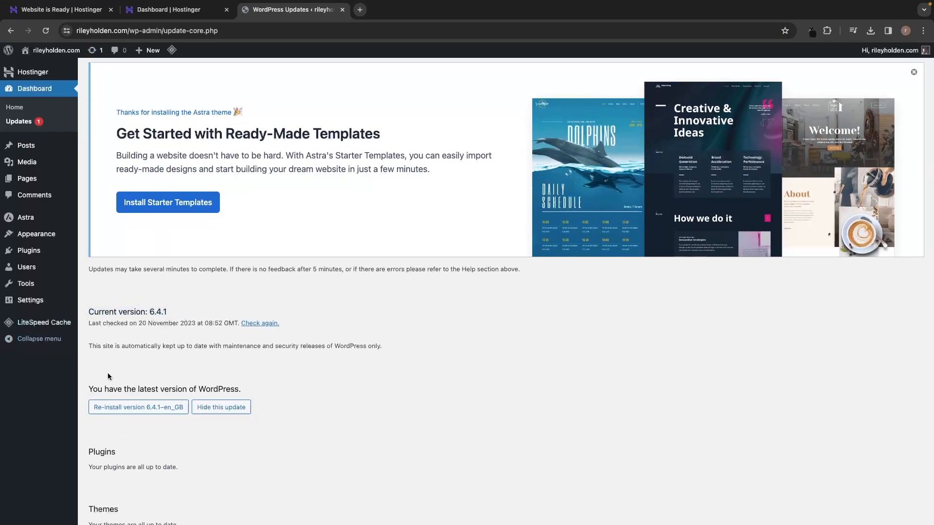
{"action": "scroll", "coordinate": [239, 335], "scroll_direction": "up", "scroll_amount": 1}
{"action": "scroll", "coordinate": [240, 334], "scroll_direction": "up", "scroll_amount": 1}
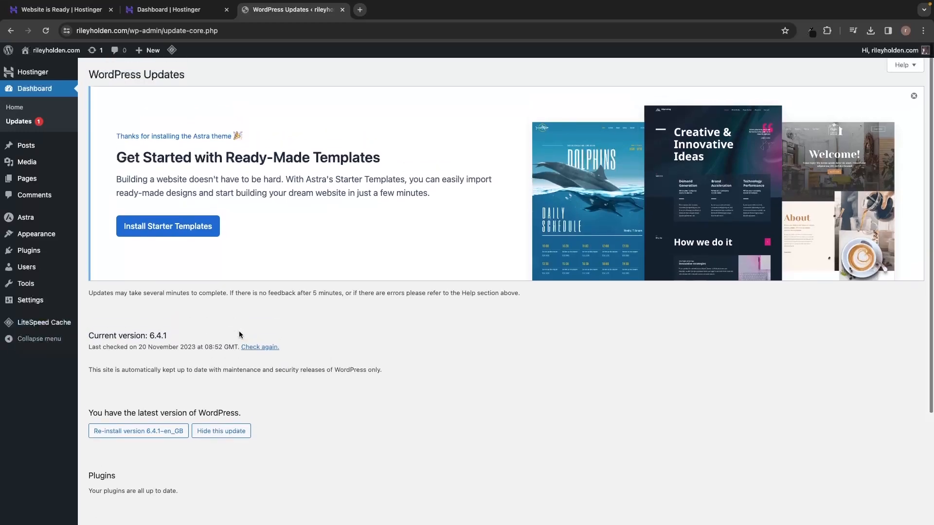
Open Comments and review the single sample comment on the 'Hello world!' post.
{"action": "left_click", "coordinate": [121, 52]}
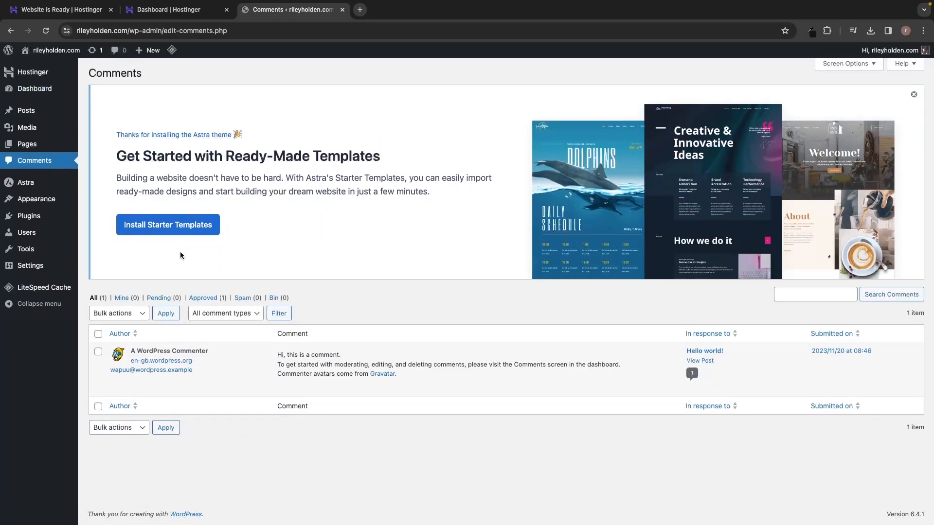
{"action": "mouse_move", "coordinate": [131, 352]}
{"action": "left_click_drag", "start_coordinate": [131, 352], "coordinate": [205, 349]}
{"action": "left_click_drag", "start_coordinate": [274, 358], "coordinate": [397, 376]}
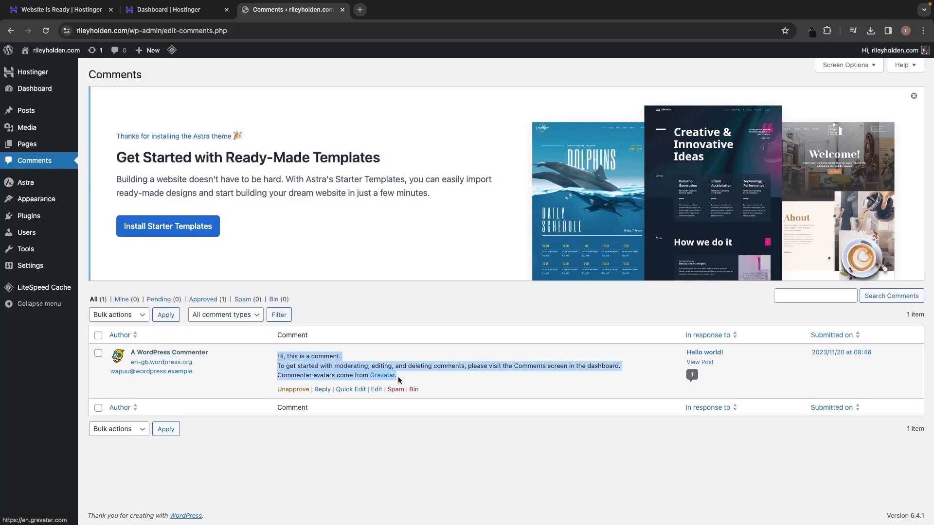
{"action": "left_click", "coordinate": [451, 368]}
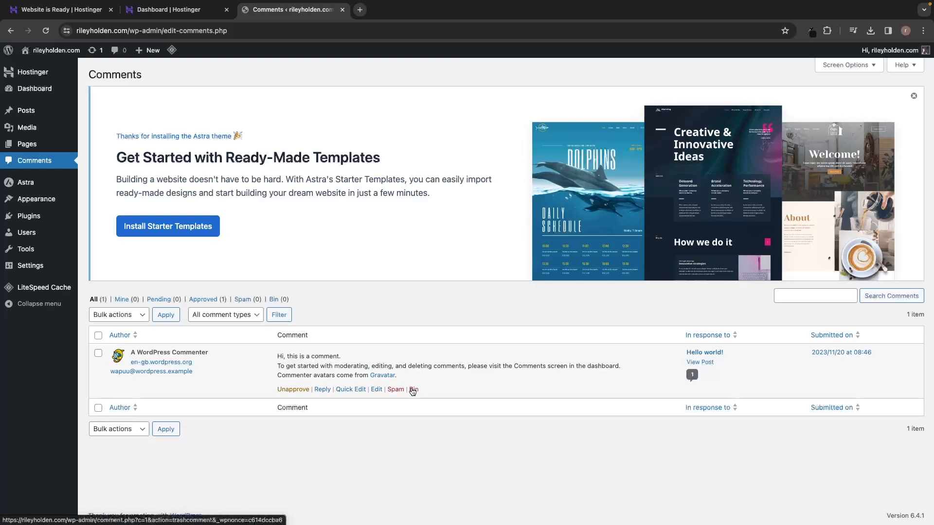
{"action": "mouse_move", "coordinate": [151, 51]}
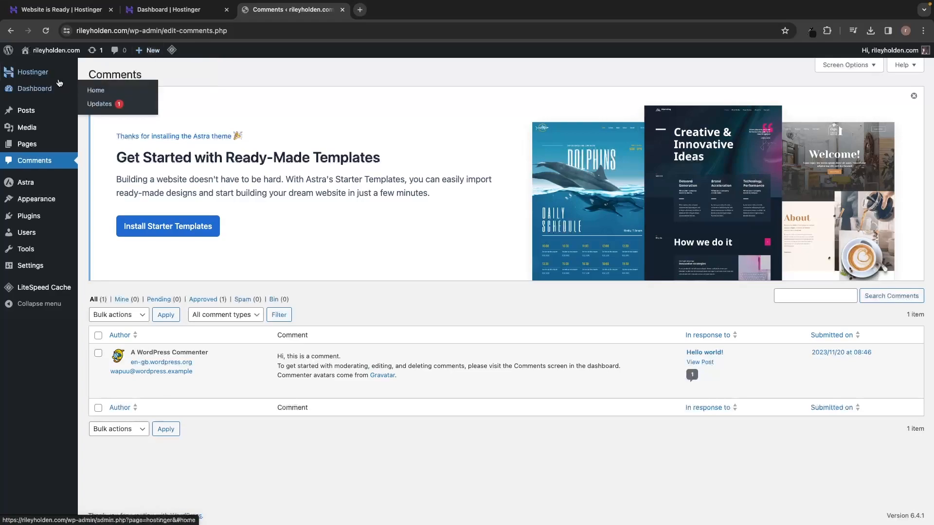
{"action": "mouse_move", "coordinate": [50, 79]}
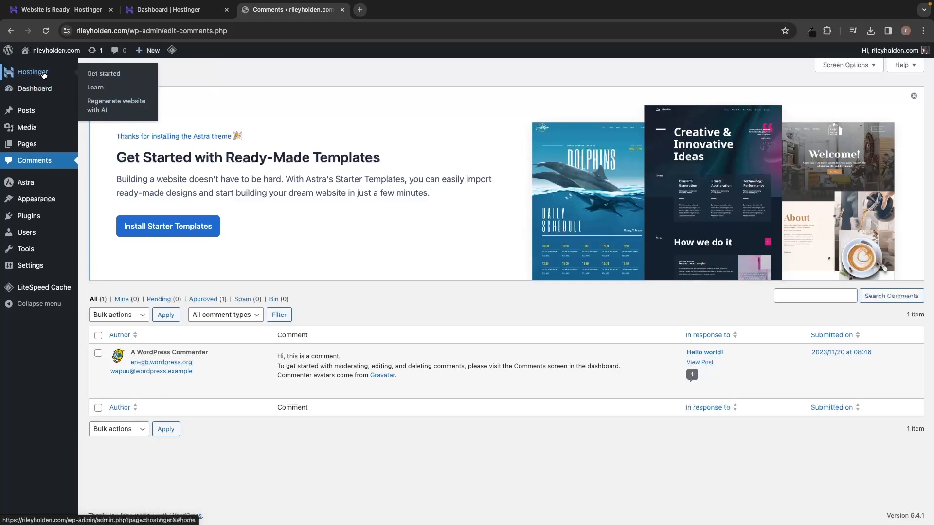
Return to the Dashboard and preview the Posts, Media, Astra, Appearance, Plugins, Users, Tools and Settings submenus.
{"action": "left_click", "coordinate": [33, 90]}
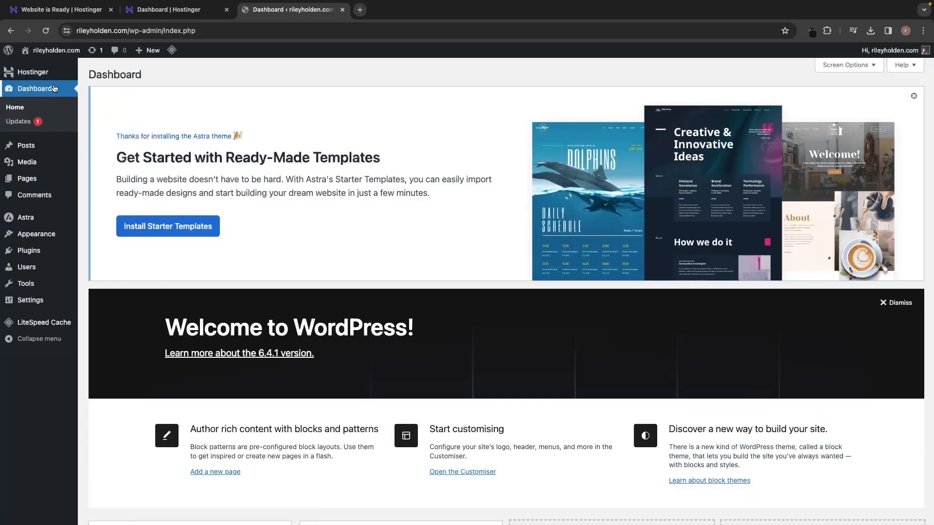
{"action": "mouse_move", "coordinate": [24, 145]}
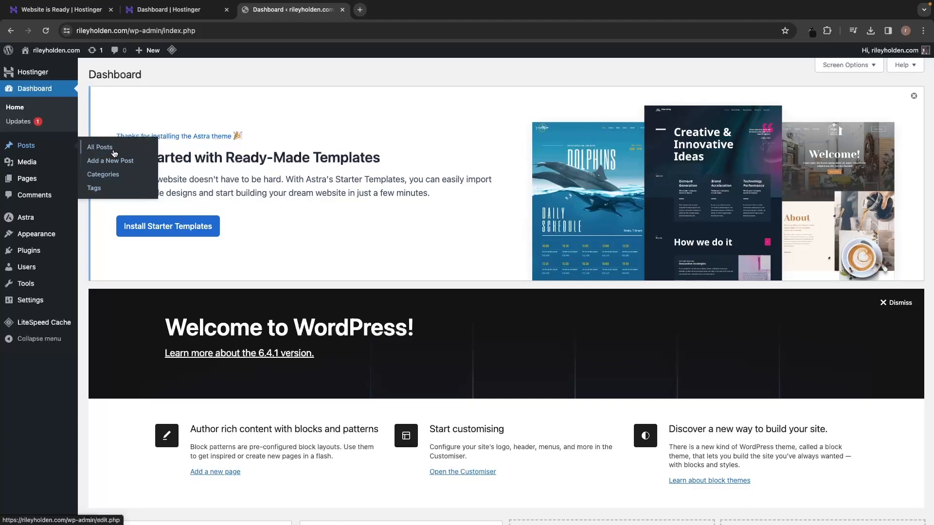
{"action": "mouse_move", "coordinate": [41, 166]}
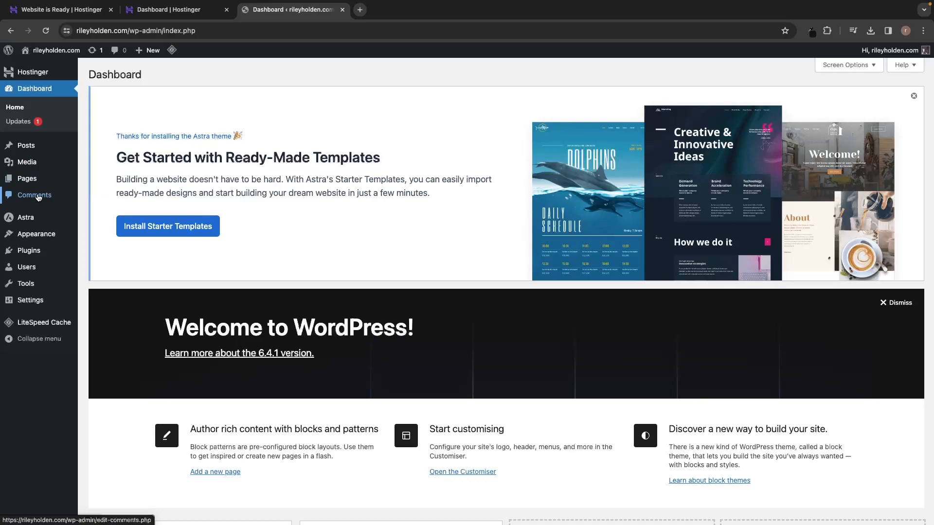
{"action": "mouse_move", "coordinate": [26, 223]}
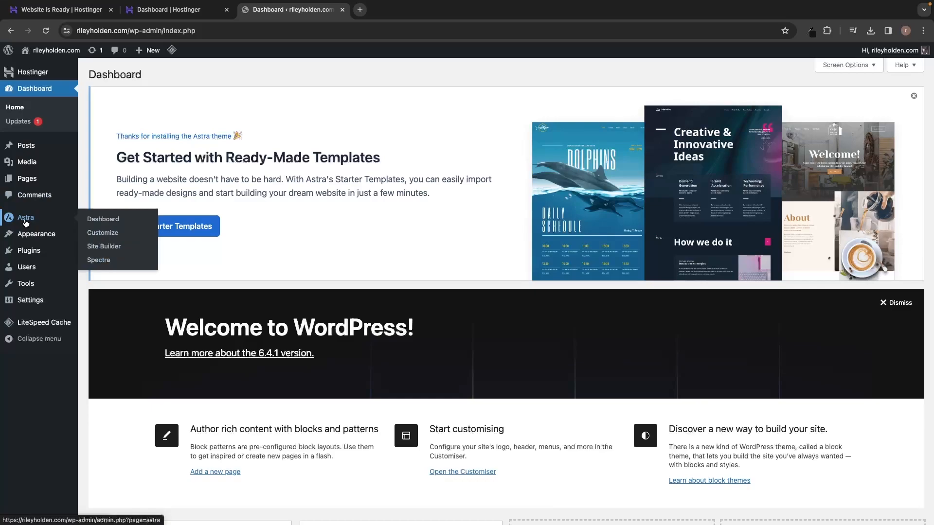
{"action": "mouse_move", "coordinate": [40, 237]}
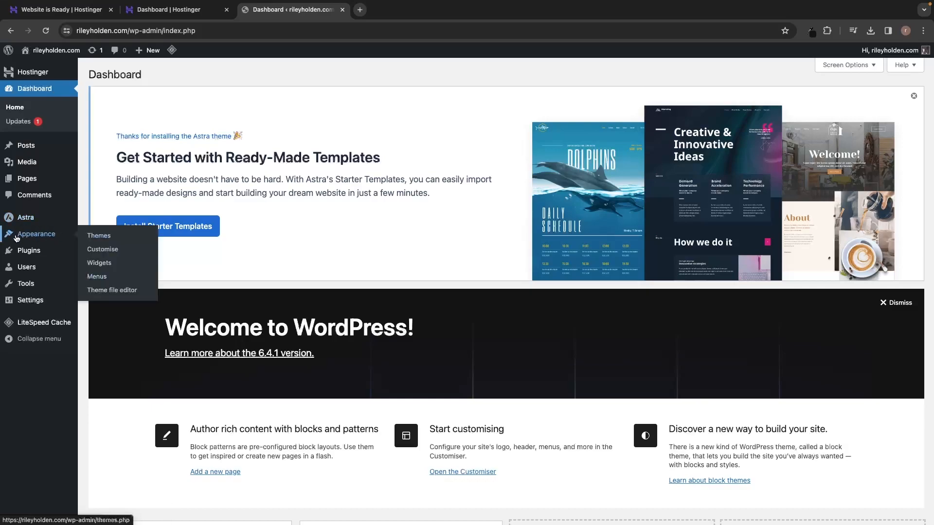
{"action": "mouse_move", "coordinate": [33, 254]}
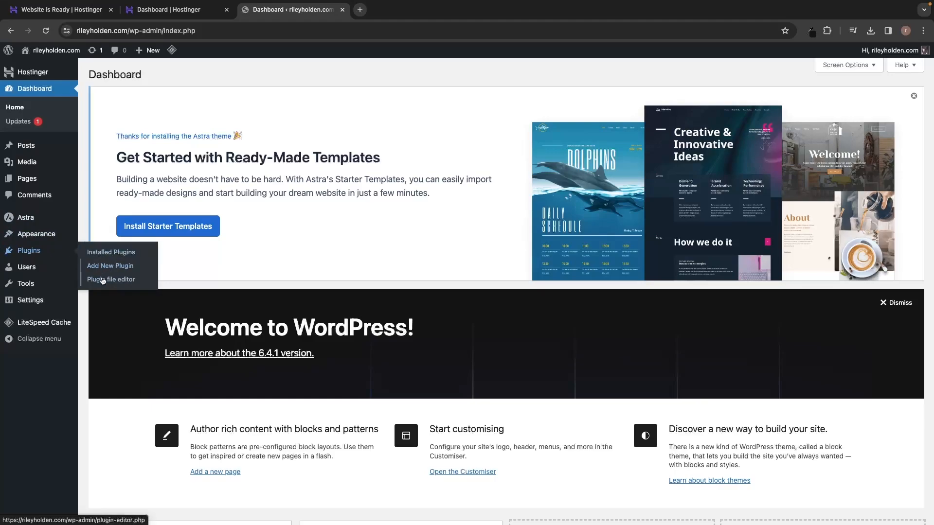
{"action": "mouse_move", "coordinate": [35, 271]}
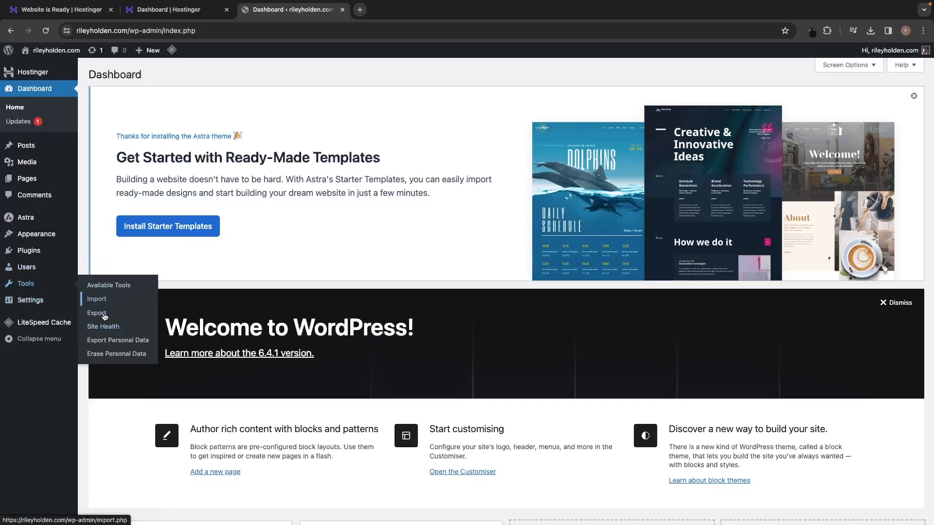
{"action": "mouse_move", "coordinate": [39, 303]}
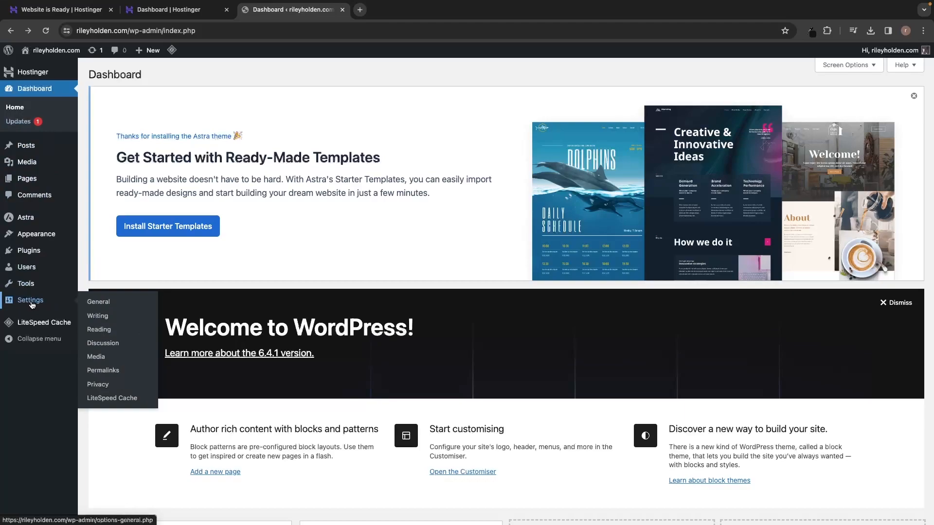
Change WordPress Address and Site Address from http to https, save, and view the live site.
{"action": "left_click", "coordinate": [102, 305]}
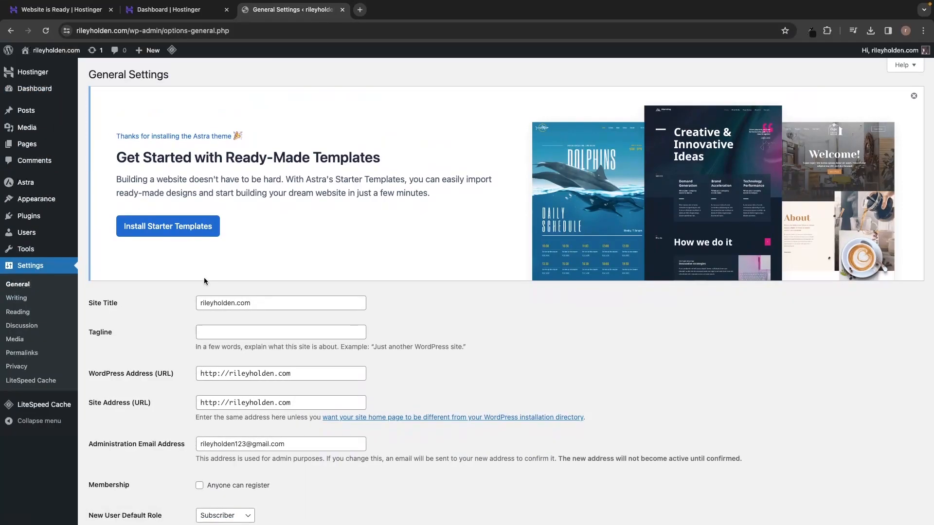
{"action": "scroll", "coordinate": [205, 279], "scroll_direction": "down", "scroll_amount": 3}
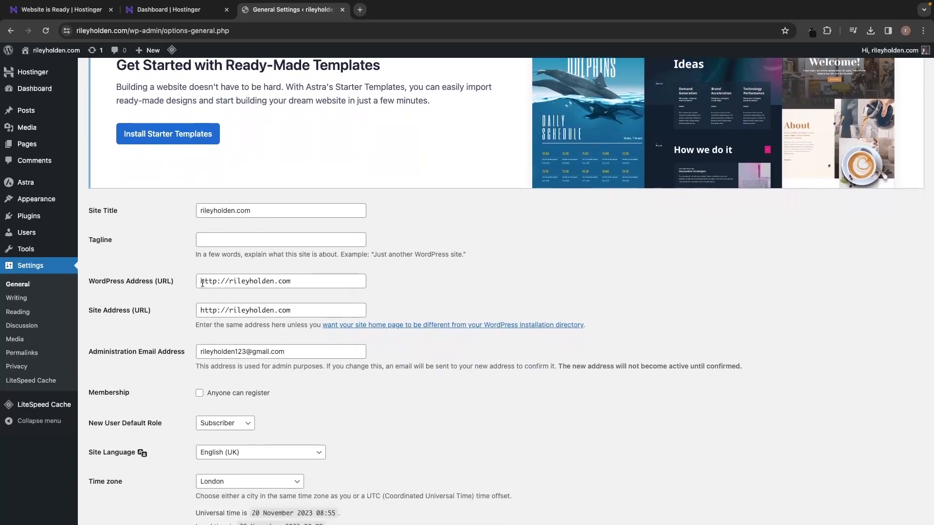
{"action": "left_click", "coordinate": [218, 281]}
{"action": "type", "text": "s"}
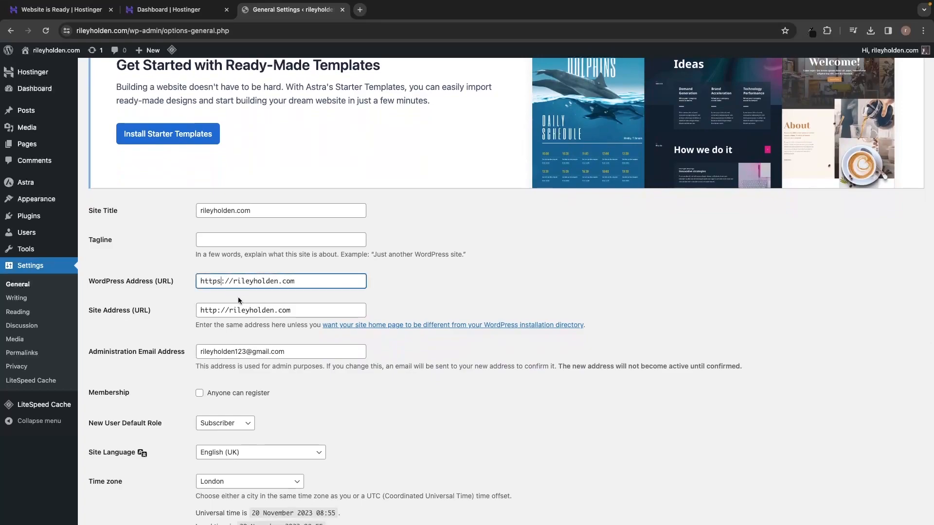
{"action": "left_click", "coordinate": [216, 311]}
{"action": "type", "text": "s"}
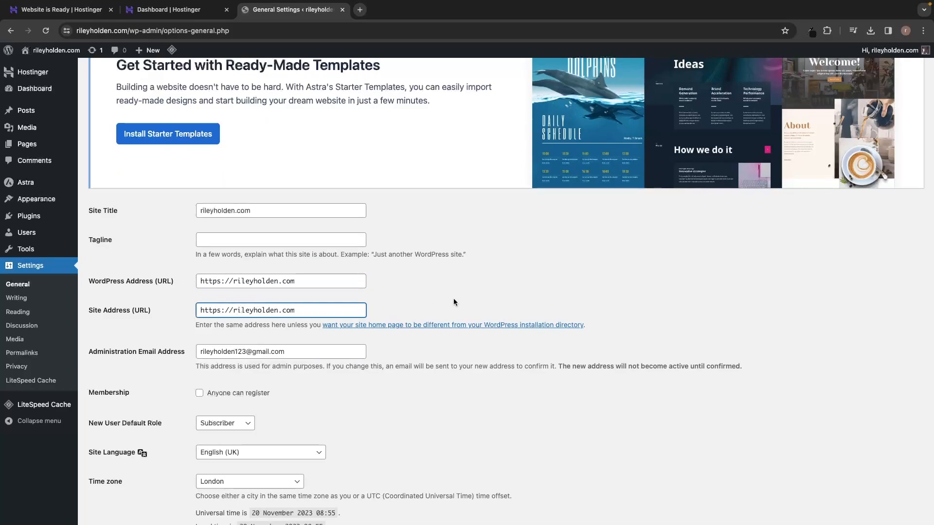
{"action": "scroll", "coordinate": [500, 280], "scroll_direction": "down", "scroll_amount": 7}
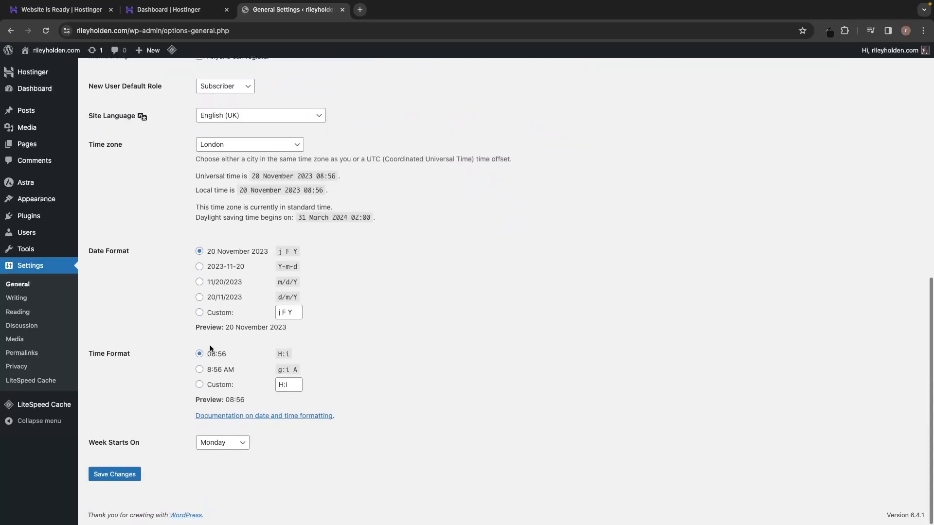
{"action": "left_click", "coordinate": [113, 475]}
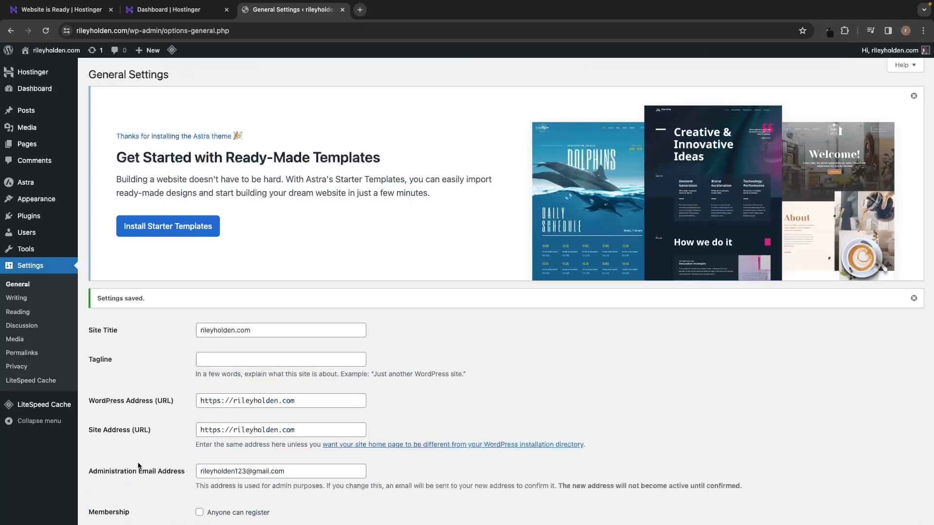
{"action": "mouse_move", "coordinate": [53, 50]}
{"action": "left_click", "coordinate": [61, 68]}
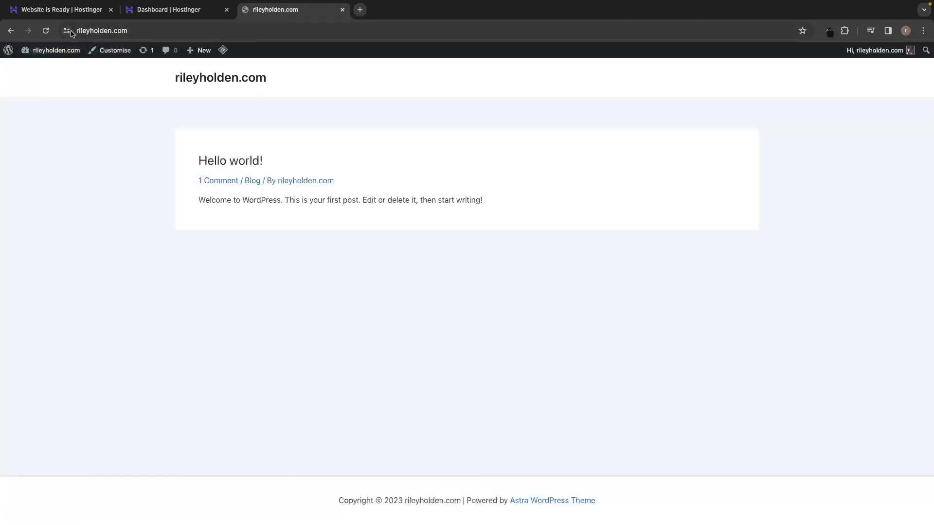
{"action": "left_click", "coordinate": [67, 31]}
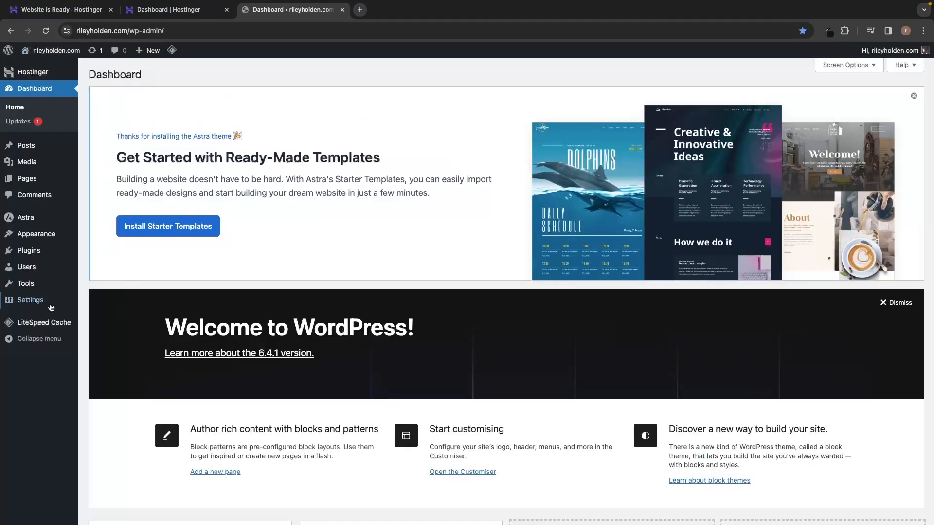
{"action": "mouse_move", "coordinate": [43, 306]}
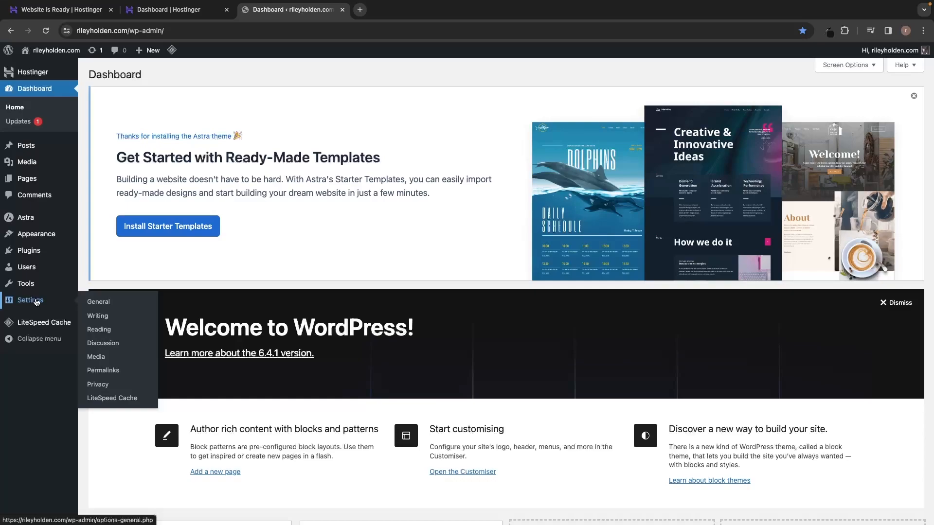
Switch the permalink structure from Plain to Post name and save it.
{"action": "left_click", "coordinate": [103, 371]}
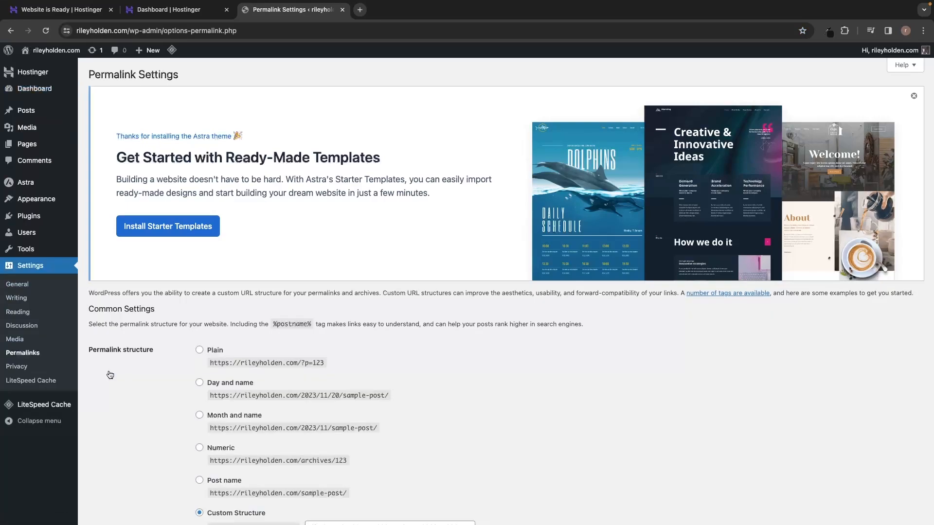
{"action": "scroll", "coordinate": [124, 370], "scroll_direction": "down", "scroll_amount": 5}
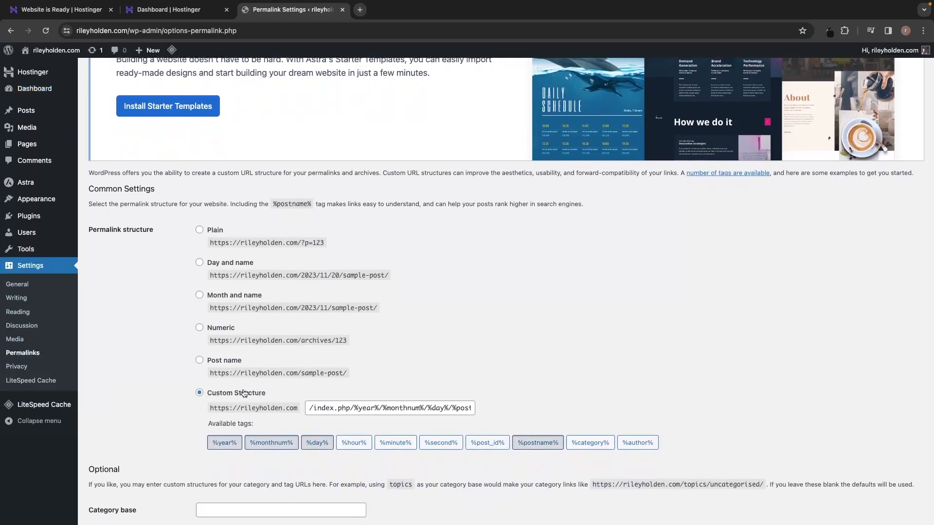
{"action": "left_click", "coordinate": [228, 364]}
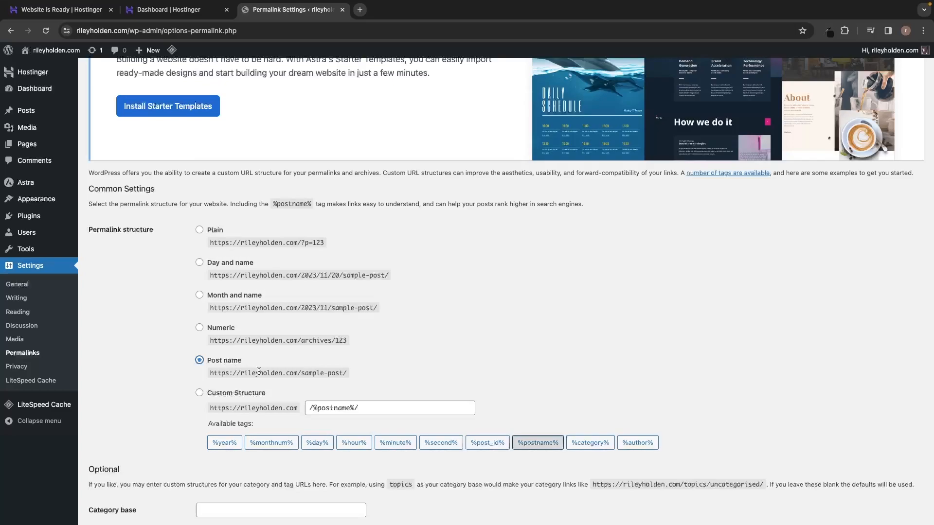
{"action": "left_click_drag", "start_coordinate": [241, 374], "coordinate": [355, 373]}
{"action": "left_click", "coordinate": [355, 374]}
{"action": "left_click_drag", "start_coordinate": [302, 243], "coordinate": [339, 245]}
{"action": "left_click", "coordinate": [351, 241]}
{"action": "scroll", "coordinate": [435, 357], "scroll_direction": "down", "scroll_amount": 3}
{"action": "left_click", "coordinate": [115, 470]}
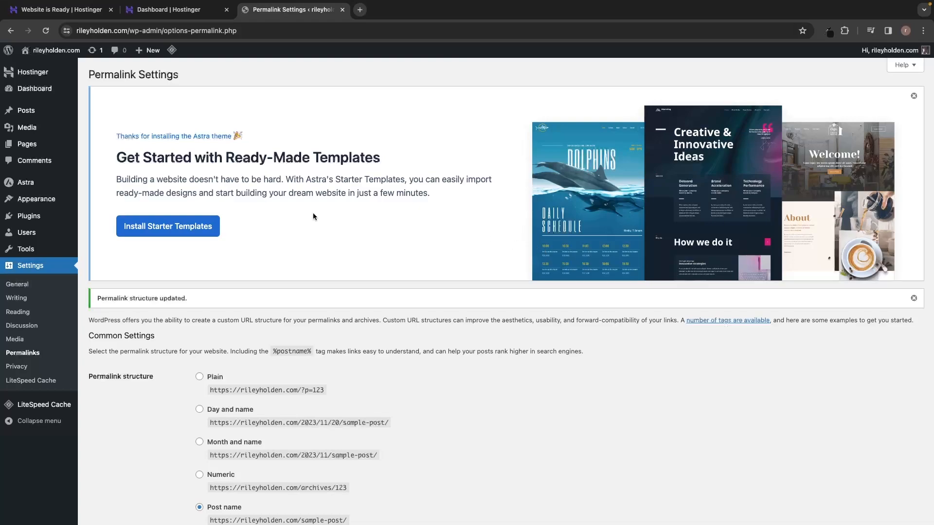
Search plugins for 'starter templates' and install Brainstorm Force's Starter Templates plugin.
{"action": "mouse_move", "coordinate": [52, 221]}
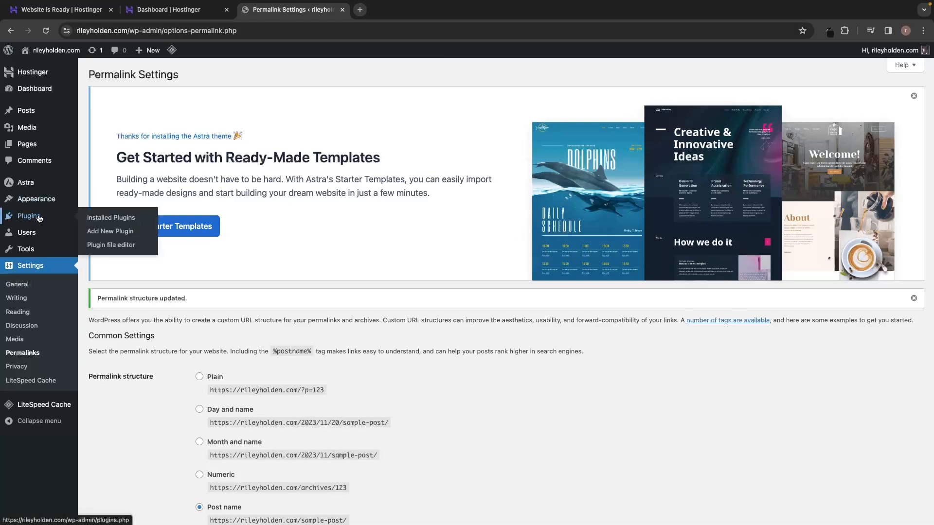
{"action": "left_click", "coordinate": [103, 237]}
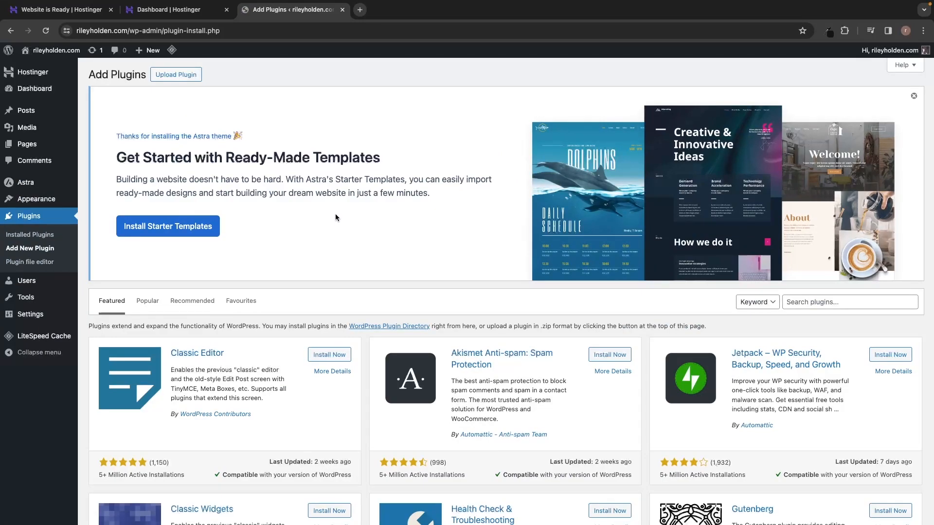
{"action": "scroll", "coordinate": [335, 215], "scroll_direction": "down", "scroll_amount": 3}
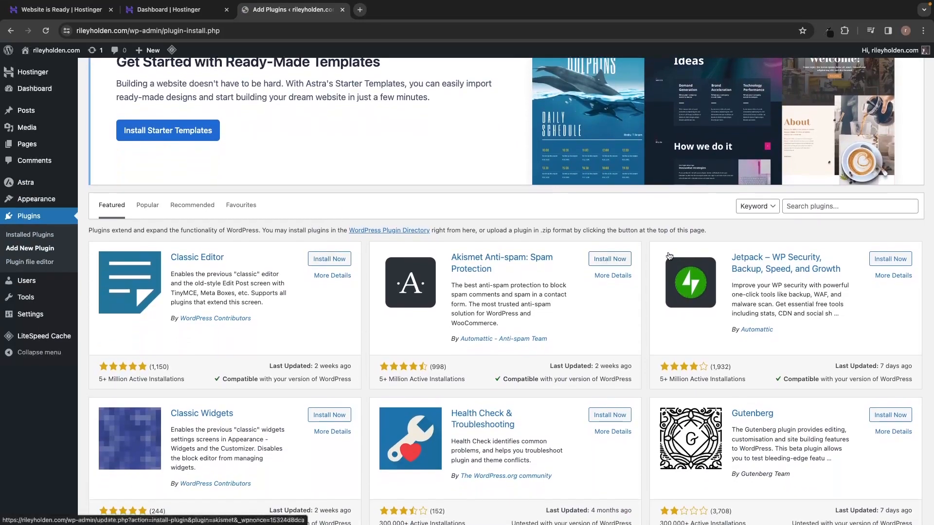
{"action": "left_click", "coordinate": [803, 211]}
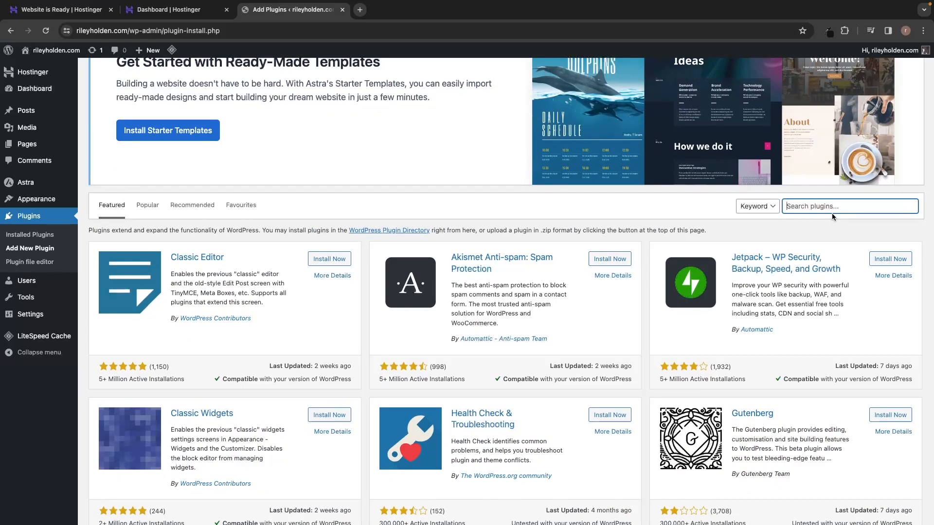
{"action": "type", "text": "starter templates"}
{"action": "scroll", "coordinate": [796, 232], "scroll_direction": "down", "scroll_amount": 3}
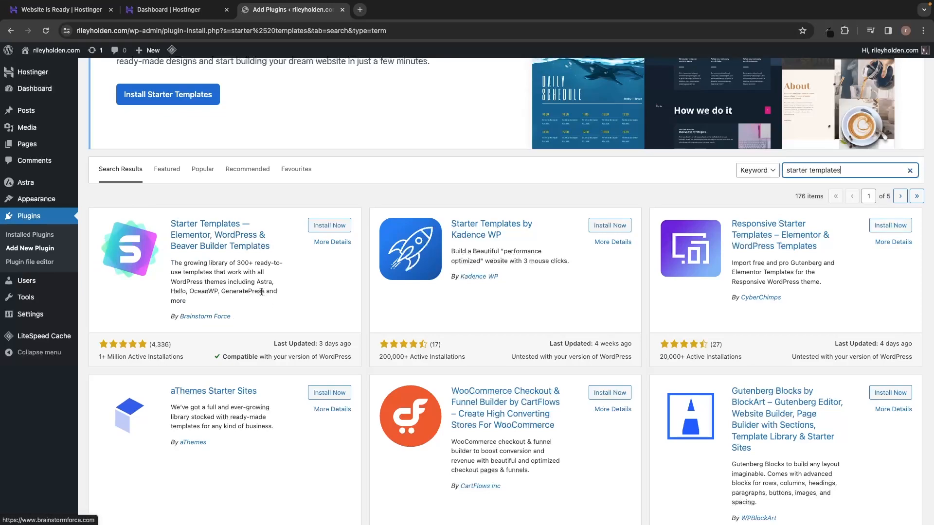
{"action": "left_click", "coordinate": [334, 228]}
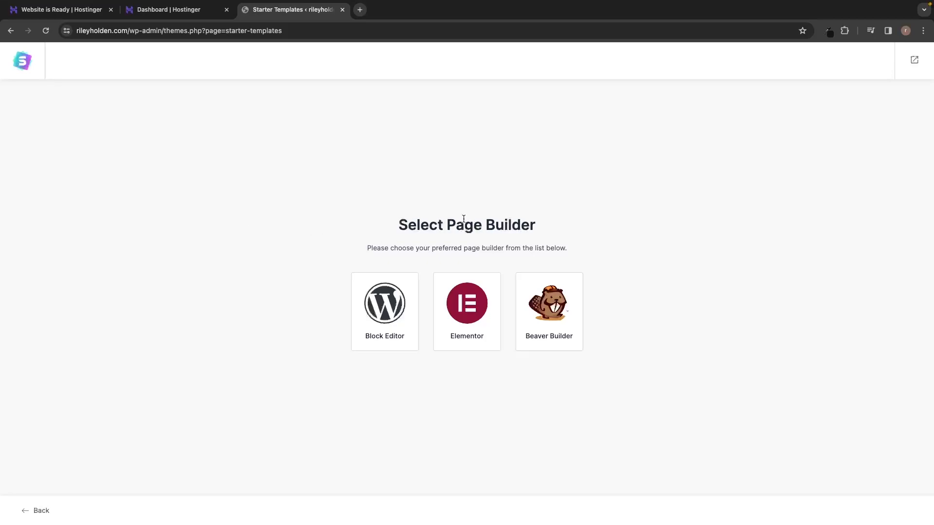
Choose Elementor as the page builder and search the starter templates for 'earth'.
{"action": "left_click", "coordinate": [479, 344]}
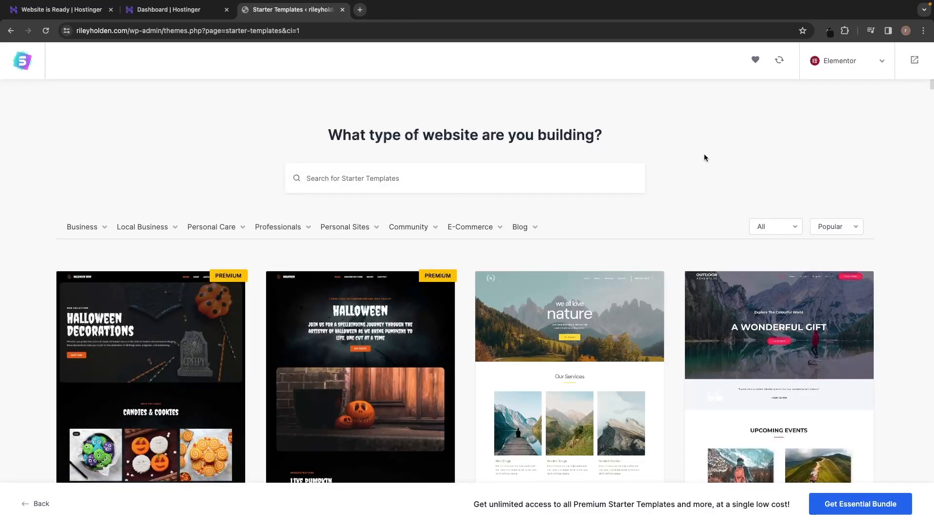
{"action": "scroll", "coordinate": [704, 155], "scroll_direction": "down", "scroll_amount": 4}
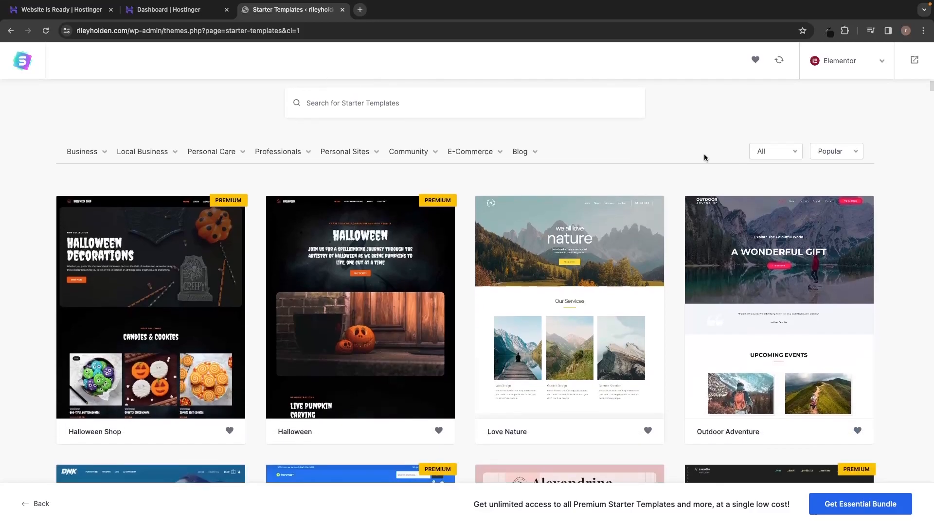
{"action": "scroll", "coordinate": [704, 159], "scroll_direction": "down", "scroll_amount": 1}
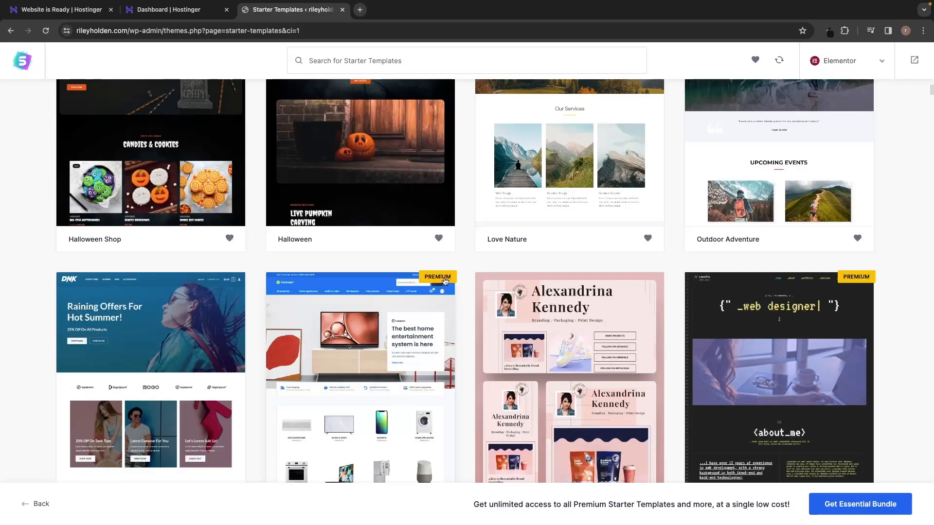
{"action": "scroll", "coordinate": [445, 281], "scroll_direction": "up", "scroll_amount": 2}
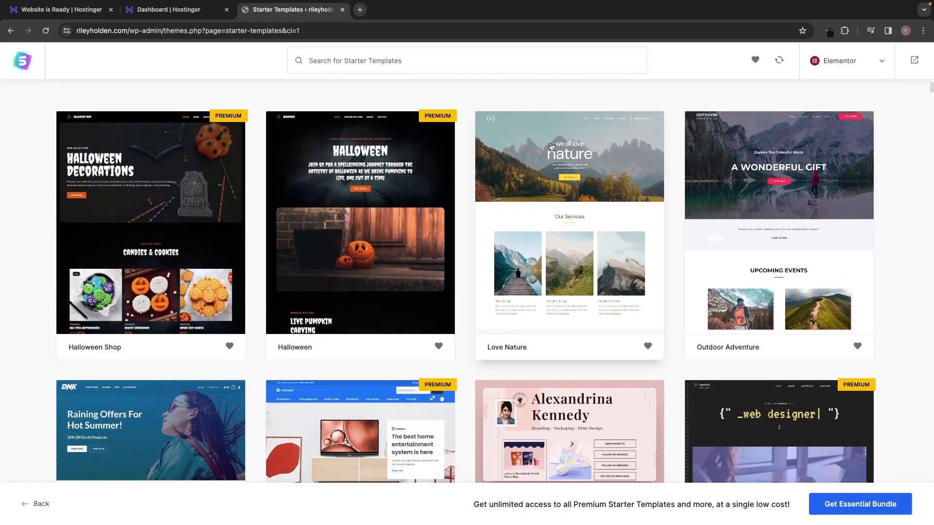
{"action": "scroll", "coordinate": [545, 146], "scroll_direction": "up", "scroll_amount": 2}
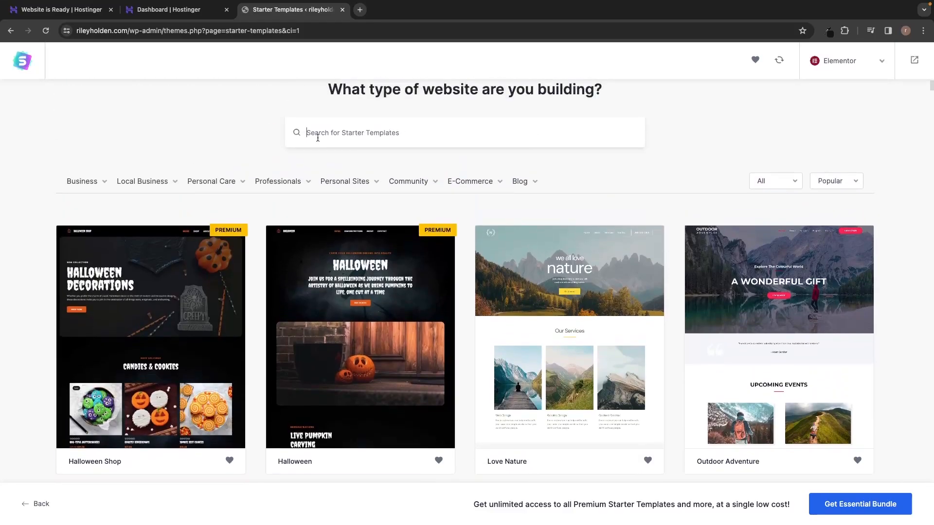
{"action": "scroll", "coordinate": [344, 156], "scroll_direction": "up", "scroll_amount": 1}
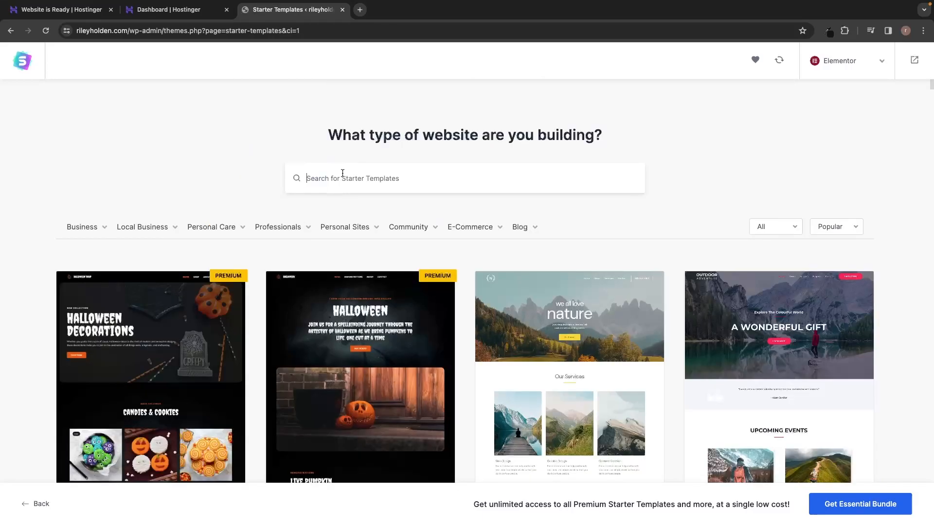
{"action": "type", "text": "earth"}
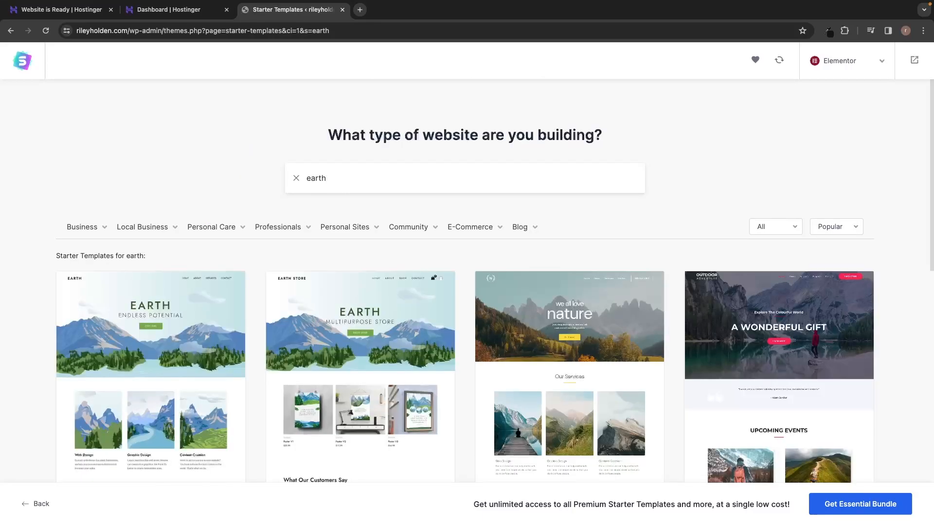
{"action": "scroll", "coordinate": [365, 184], "scroll_direction": "down", "scroll_amount": 2}
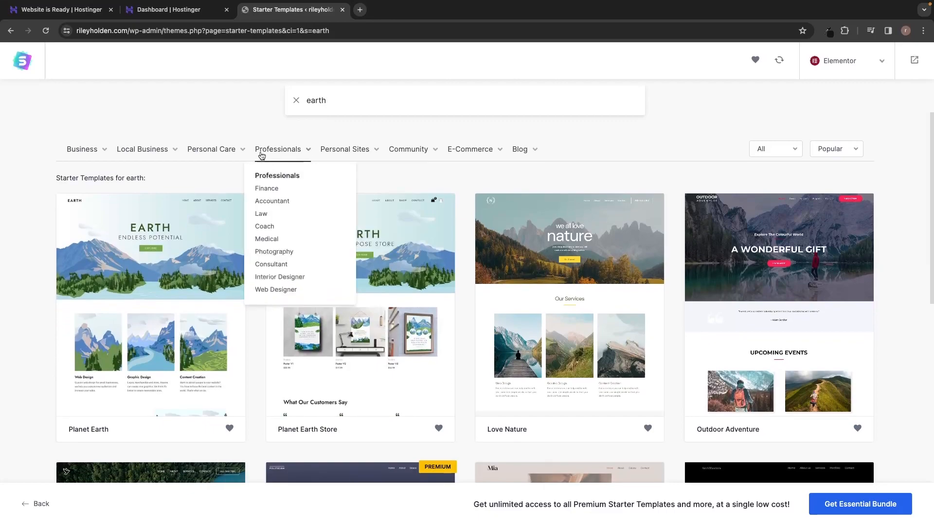
{"action": "scroll", "coordinate": [430, 184], "scroll_direction": "down", "scroll_amount": 1}
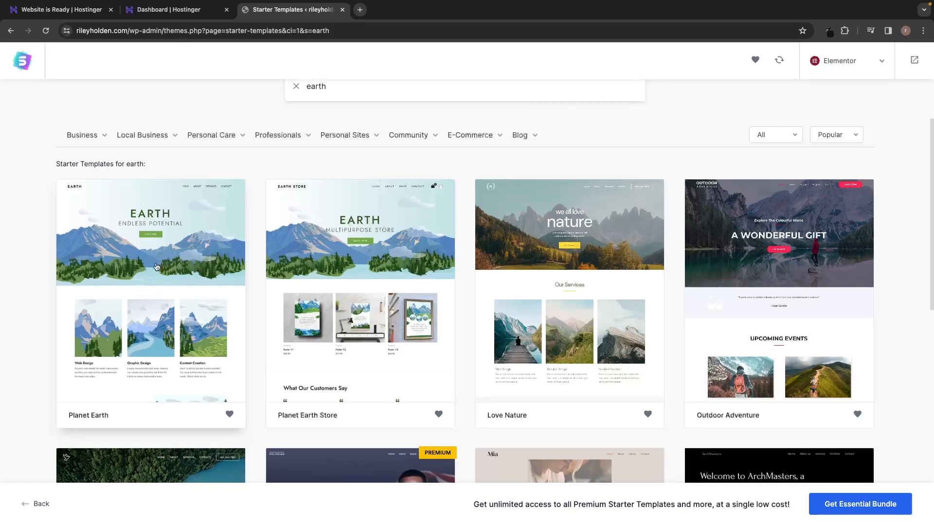
Pick the Planet Earth template and scroll through its site preview.
{"action": "left_click", "coordinate": [103, 416]}
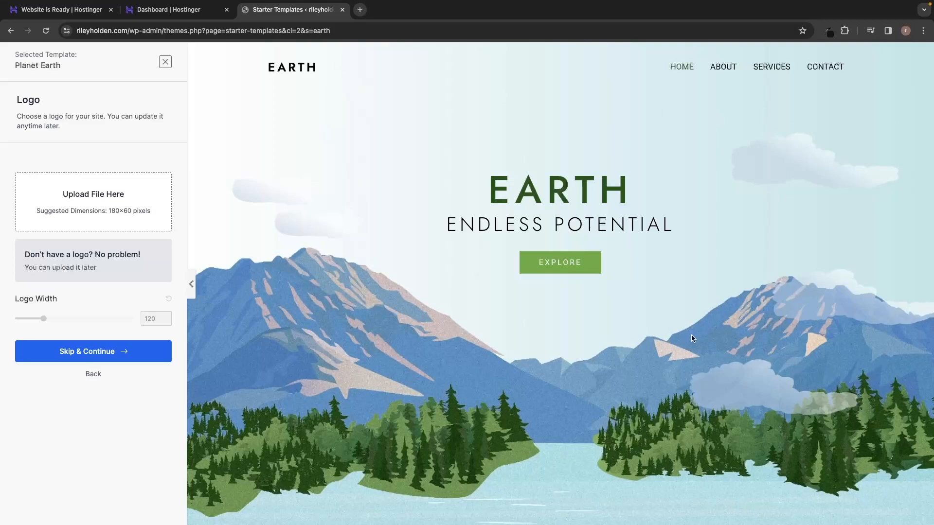
{"action": "scroll", "coordinate": [690, 335], "scroll_direction": "down", "scroll_amount": 3}
{"action": "scroll", "coordinate": [693, 338], "scroll_direction": "down", "scroll_amount": 5}
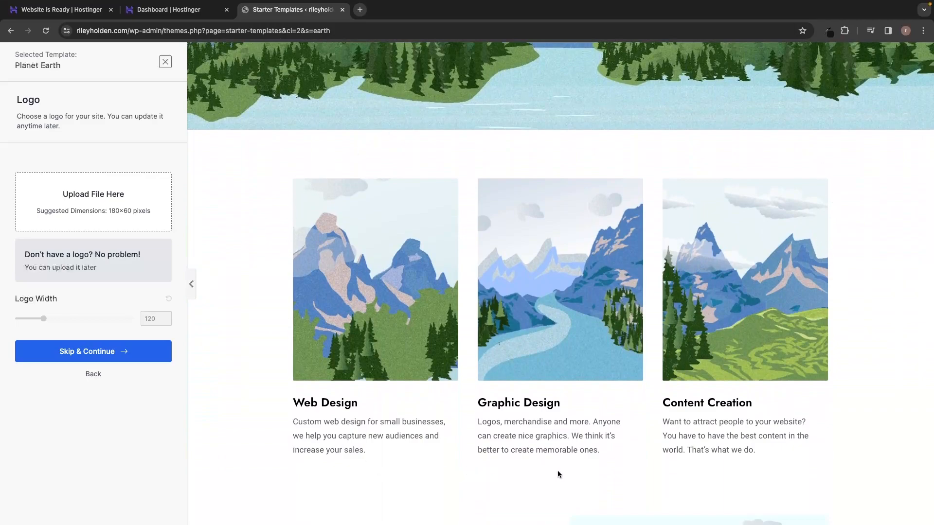
{"action": "scroll", "coordinate": [558, 472], "scroll_direction": "down", "scroll_amount": 5}
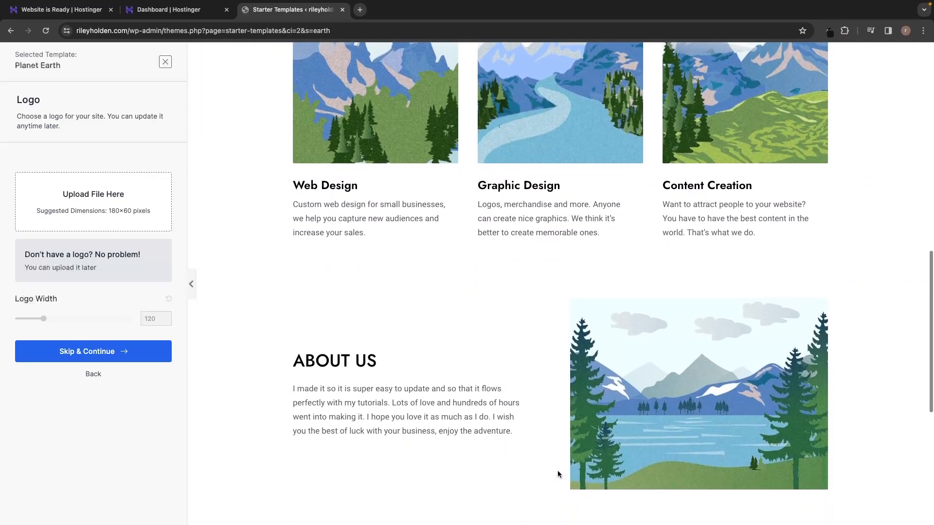
{"action": "scroll", "coordinate": [558, 472], "scroll_direction": "down", "scroll_amount": 1}
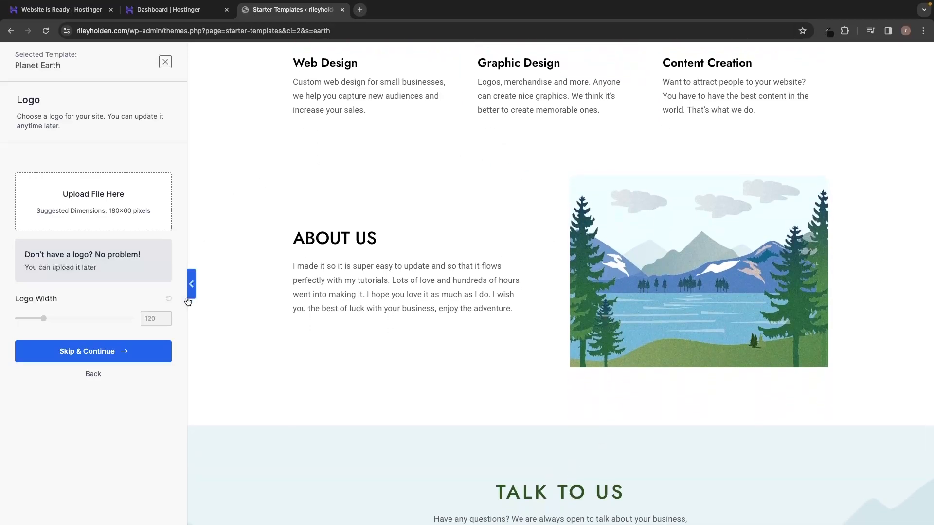
{"action": "scroll", "coordinate": [550, 287], "scroll_direction": "down", "scroll_amount": 4}
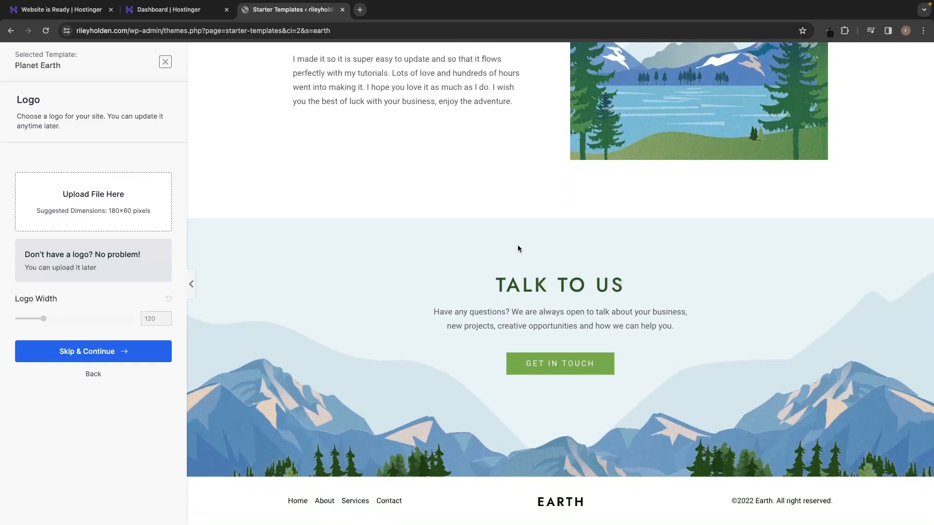
{"action": "scroll", "coordinate": [518, 246], "scroll_direction": "up", "scroll_amount": 19}
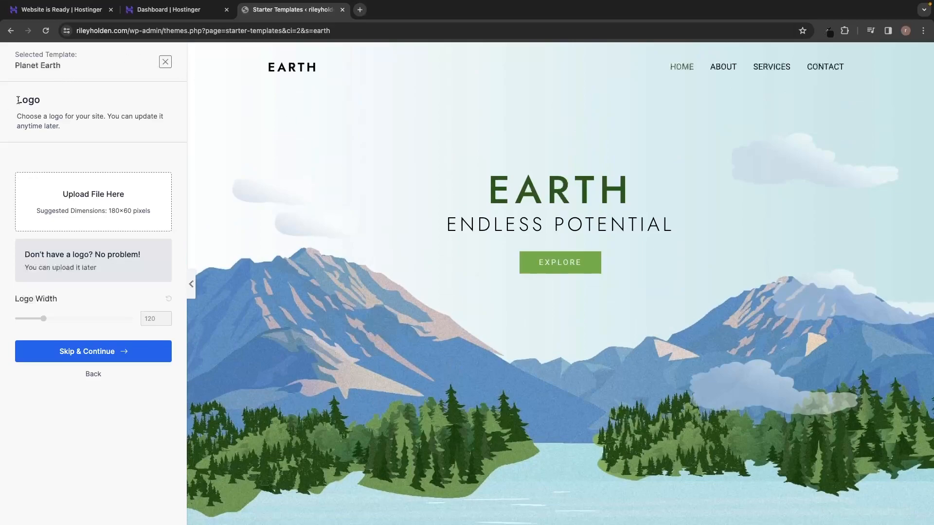
{"action": "left_click_drag", "start_coordinate": [11, 104], "coordinate": [48, 104]}
{"action": "left_click", "coordinate": [49, 104]}
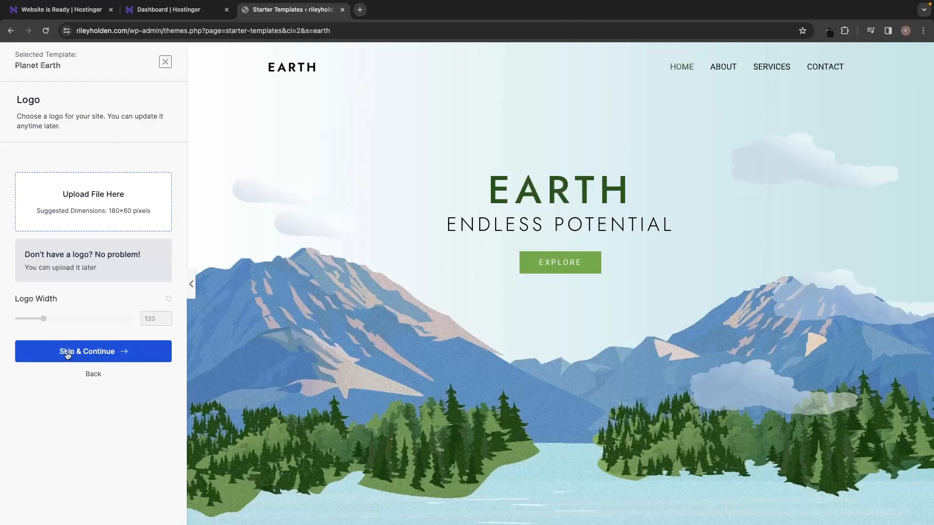
Skip the logo upload and move on to the Colors & Fonts step.
{"action": "left_click", "coordinate": [88, 356]}
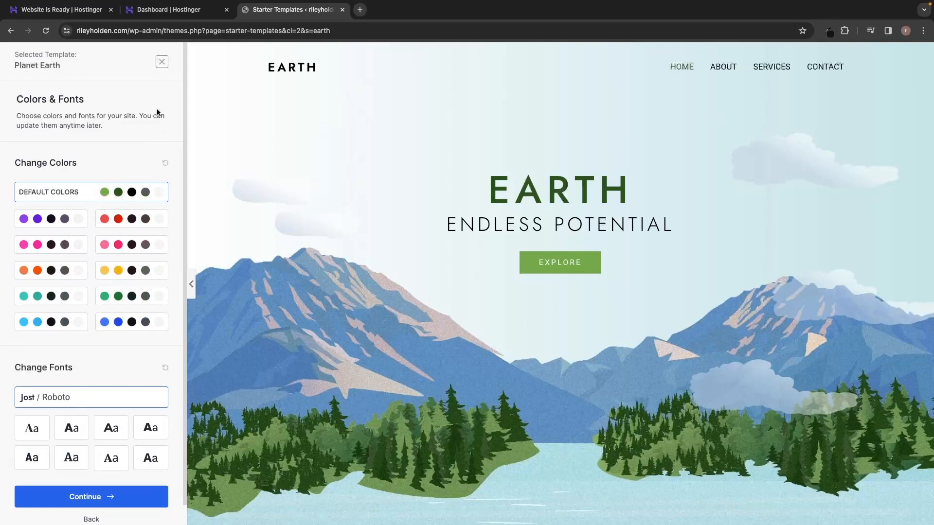
{"action": "left_click_drag", "start_coordinate": [16, 99], "coordinate": [89, 98]}
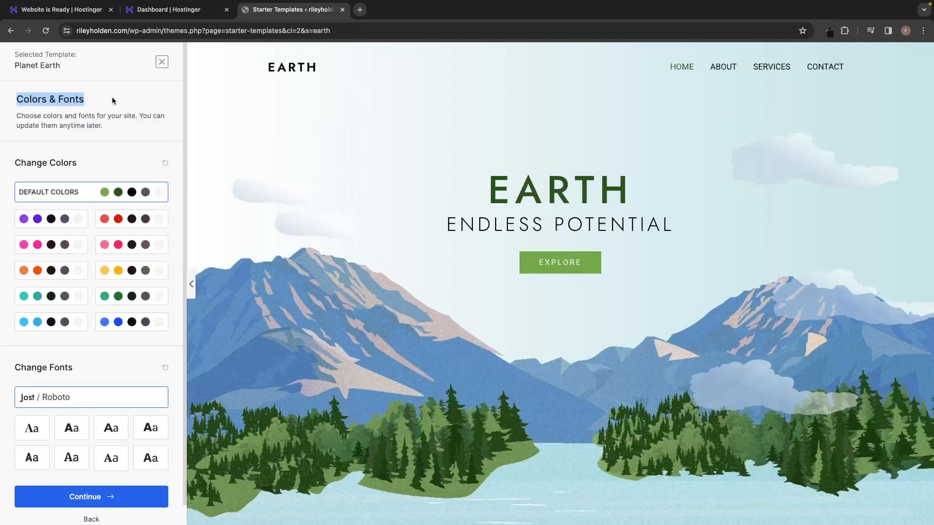
{"action": "scroll", "coordinate": [102, 108], "scroll_direction": "down", "scroll_amount": 1}
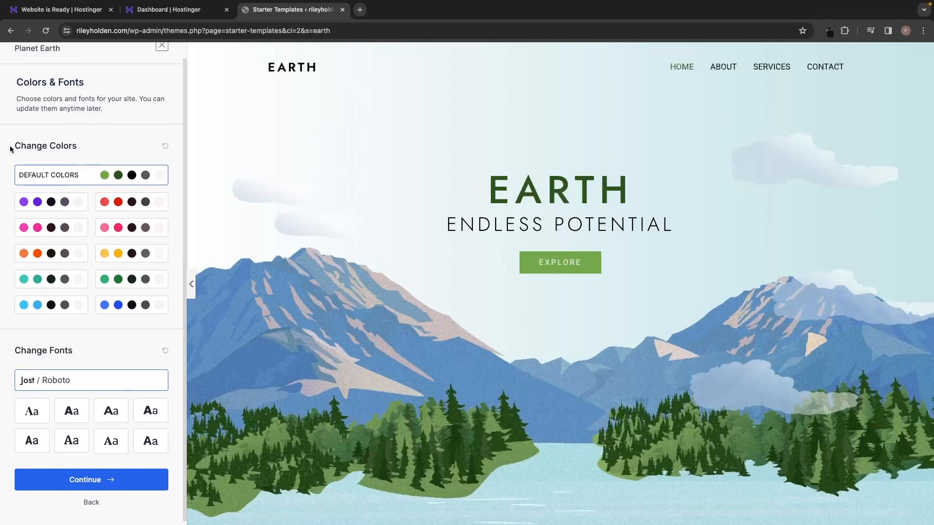
{"action": "left_click_drag", "start_coordinate": [10, 146], "coordinate": [67, 147]}
{"action": "left_click", "coordinate": [94, 145]}
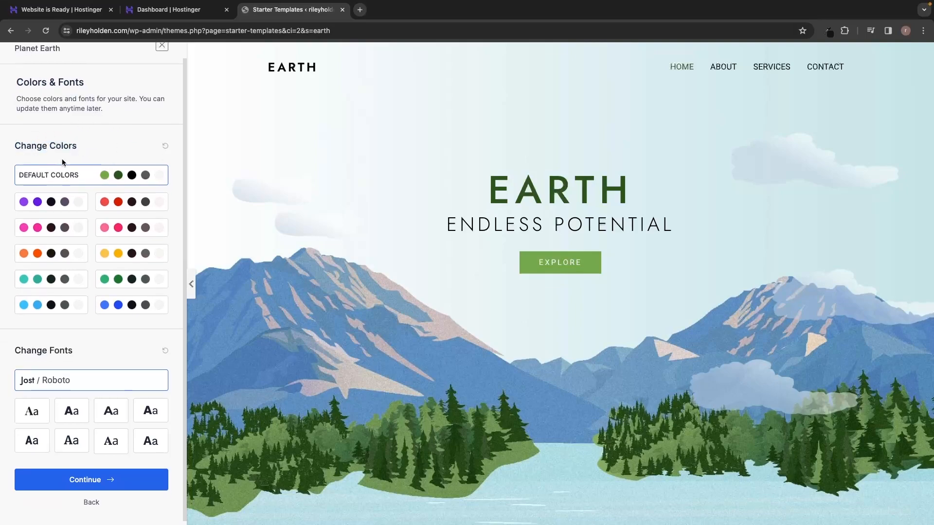
Preview purple, red, pink, orange, yellow, teal, green and blue palettes, then restore Default Colors.
{"action": "left_click", "coordinate": [56, 202]}
{"action": "left_click", "coordinate": [108, 207]}
{"action": "left_click", "coordinate": [66, 227]}
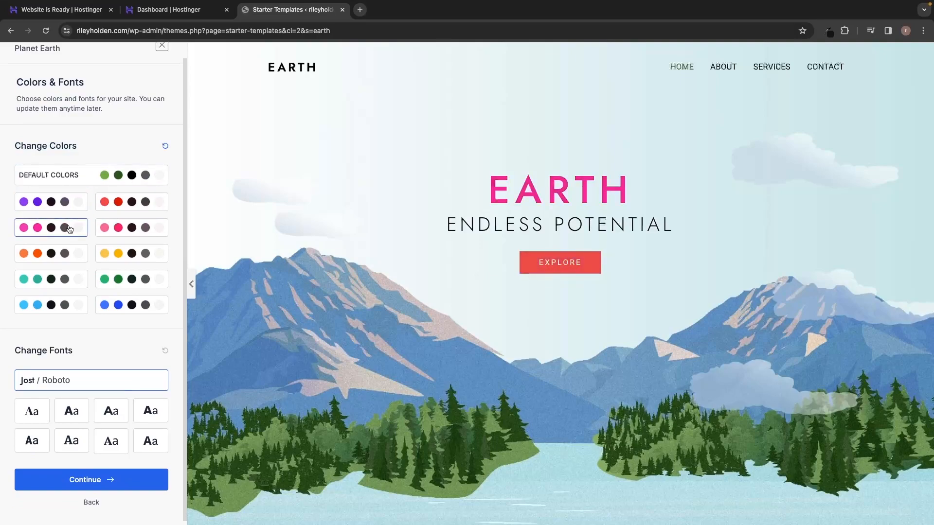
{"action": "left_click", "coordinate": [112, 229]}
{"action": "left_click", "coordinate": [59, 254]}
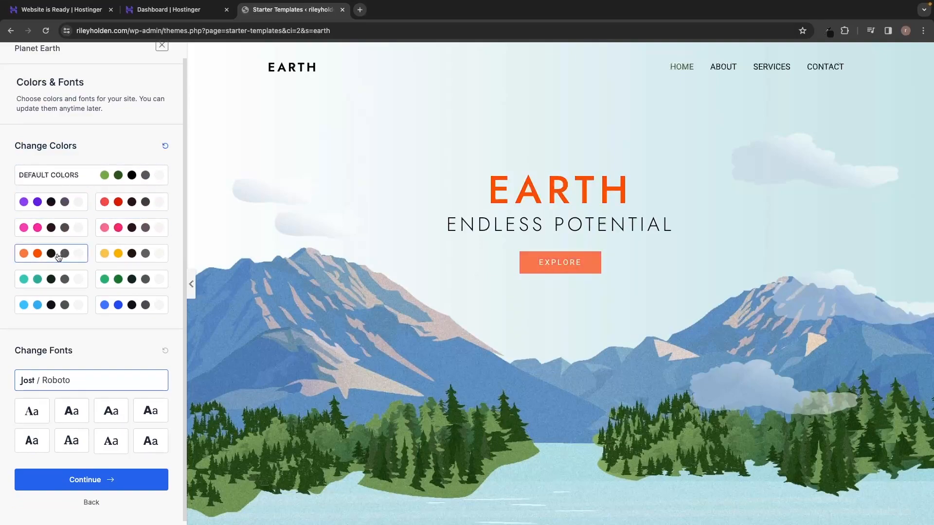
{"action": "left_click", "coordinate": [108, 259]}
{"action": "left_click", "coordinate": [64, 288]}
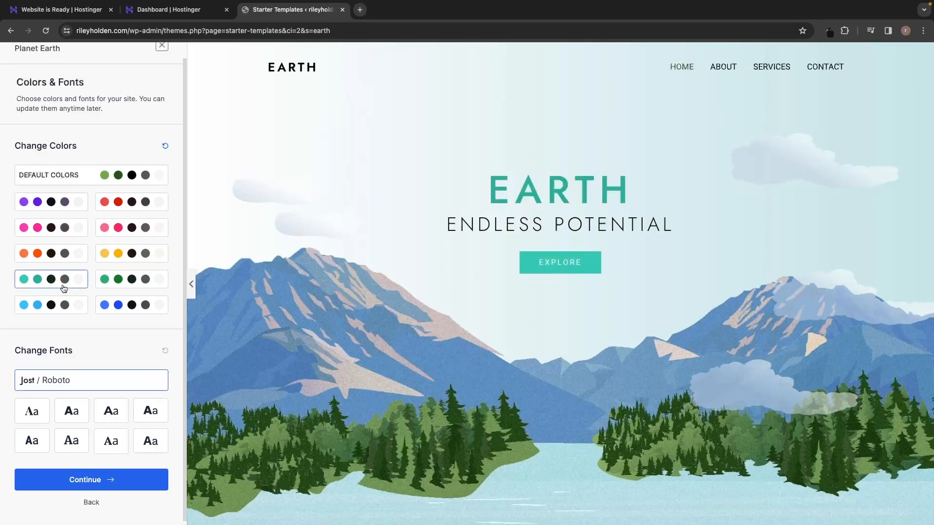
{"action": "left_click", "coordinate": [104, 280]}
{"action": "left_click", "coordinate": [57, 303]}
{"action": "left_click", "coordinate": [110, 304]}
{"action": "left_click", "coordinate": [128, 175]}
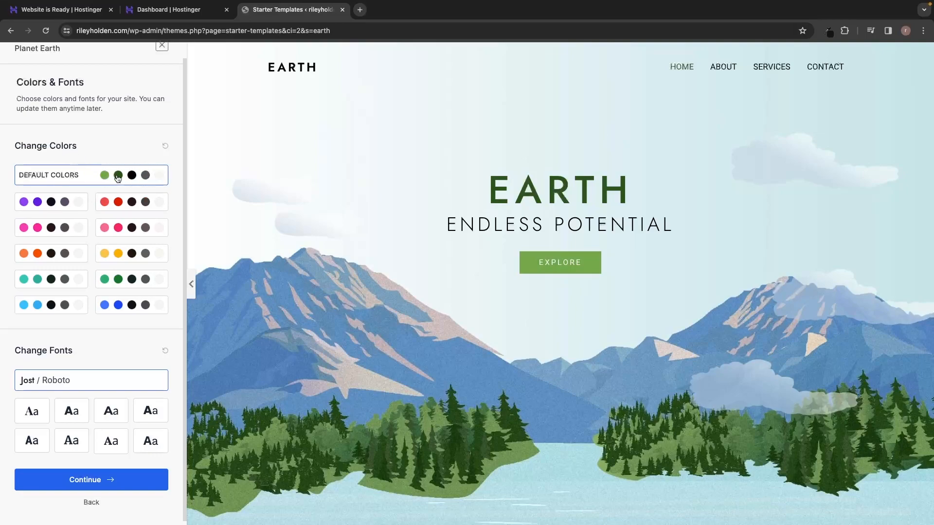
Preview several font pairings, return to Jost / Roboto, and continue to the final form.
{"action": "scroll", "coordinate": [90, 328], "scroll_direction": "down", "scroll_amount": 1}
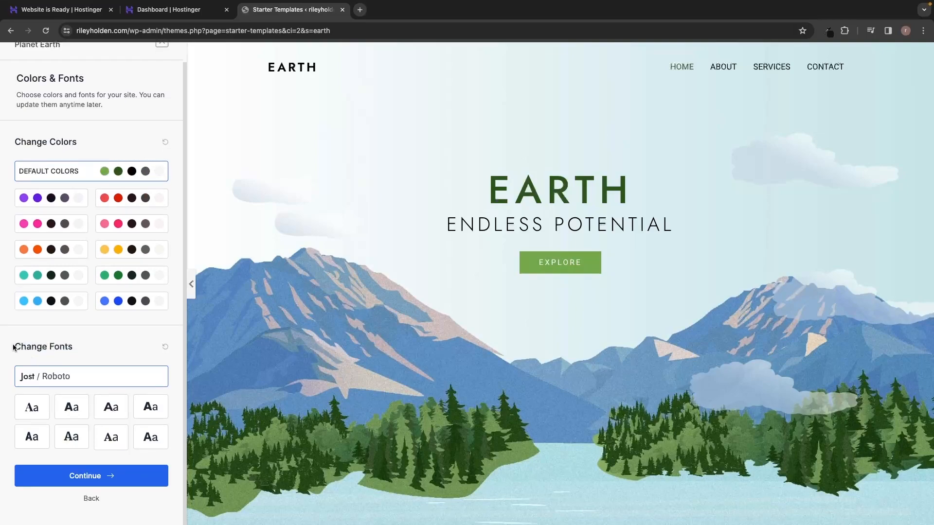
{"action": "left_click_drag", "start_coordinate": [14, 348], "coordinate": [86, 346]}
{"action": "left_click", "coordinate": [98, 343]}
{"action": "left_click", "coordinate": [32, 408]}
{"action": "left_click", "coordinate": [70, 407]}
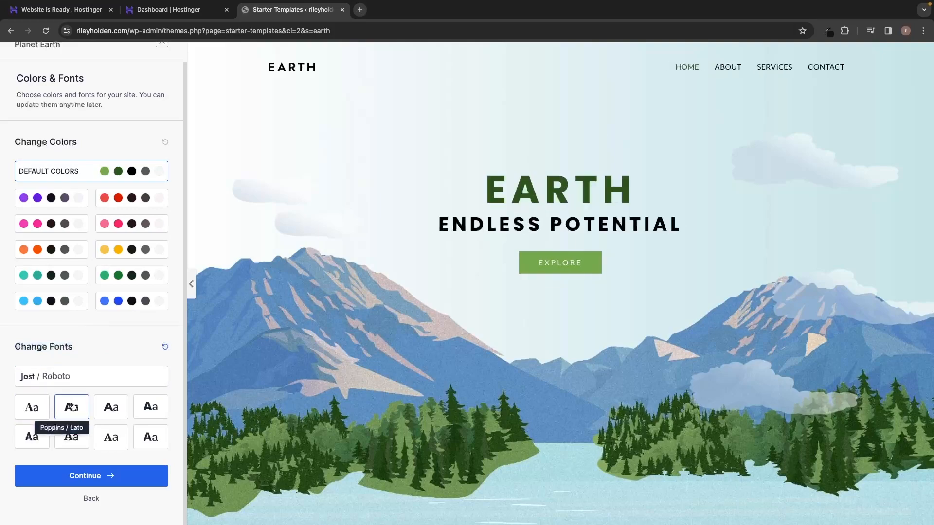
{"action": "left_click", "coordinate": [108, 404]}
{"action": "left_click", "coordinate": [110, 435]}
{"action": "left_click", "coordinate": [76, 437]}
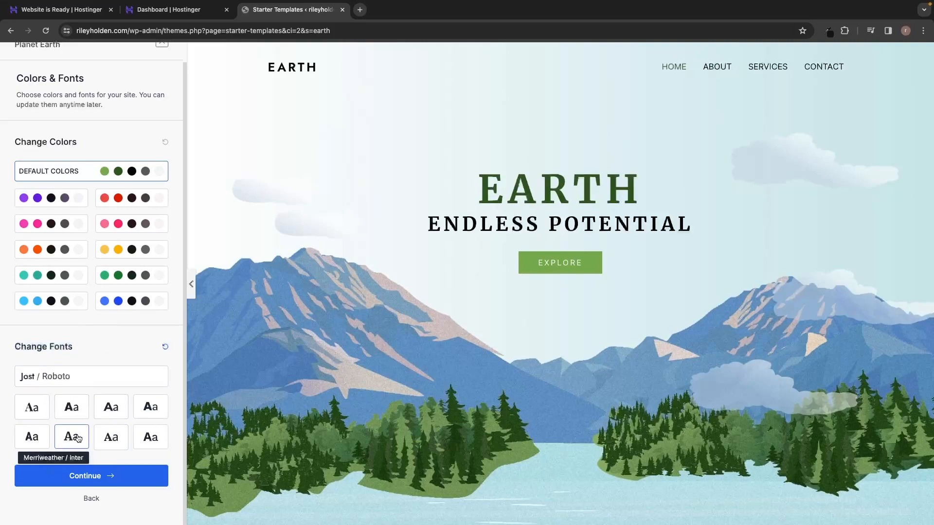
{"action": "left_click", "coordinate": [91, 381]}
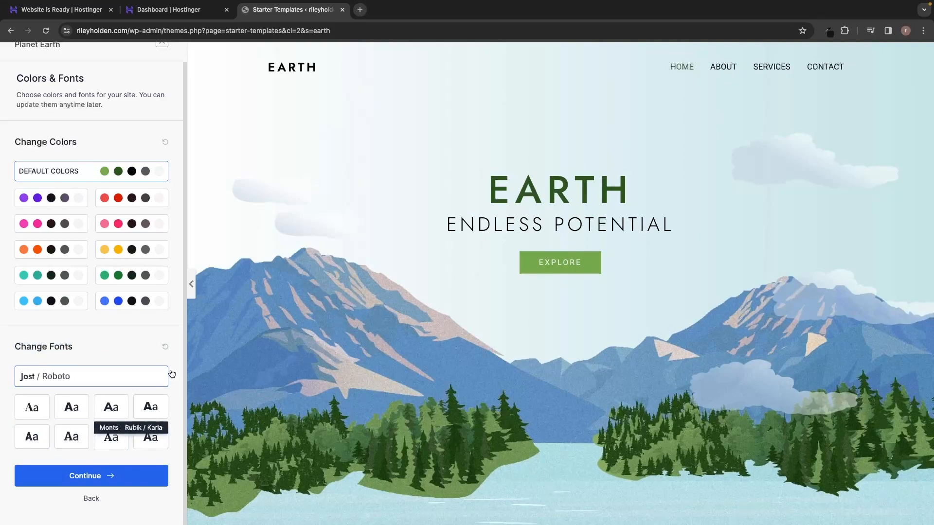
{"action": "scroll", "coordinate": [116, 195], "scroll_direction": "up", "scroll_amount": 1}
{"action": "scroll", "coordinate": [79, 218], "scroll_direction": "down", "scroll_amount": 1}
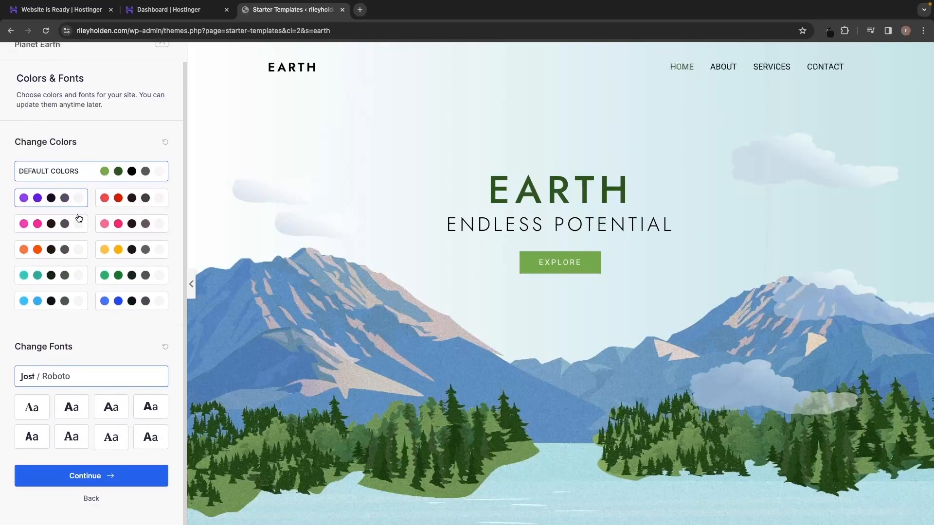
{"action": "left_click", "coordinate": [98, 478]}
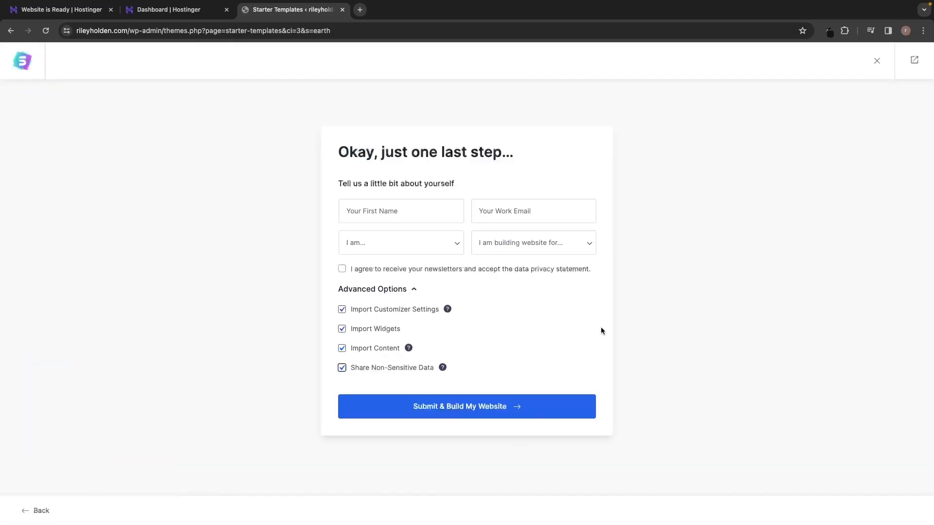
Untick Share Non-Sensitive Data and submit to build the Planet Earth website.
{"action": "left_click_drag", "start_coordinate": [328, 158], "coordinate": [517, 155]}
{"action": "left_click", "coordinate": [469, 116]}
{"action": "left_click_drag", "start_coordinate": [345, 183], "coordinate": [466, 180]}
{"action": "left_click", "coordinate": [466, 180]}
{"action": "left_click", "coordinate": [357, 372]}
{"action": "left_click", "coordinate": [438, 411]}
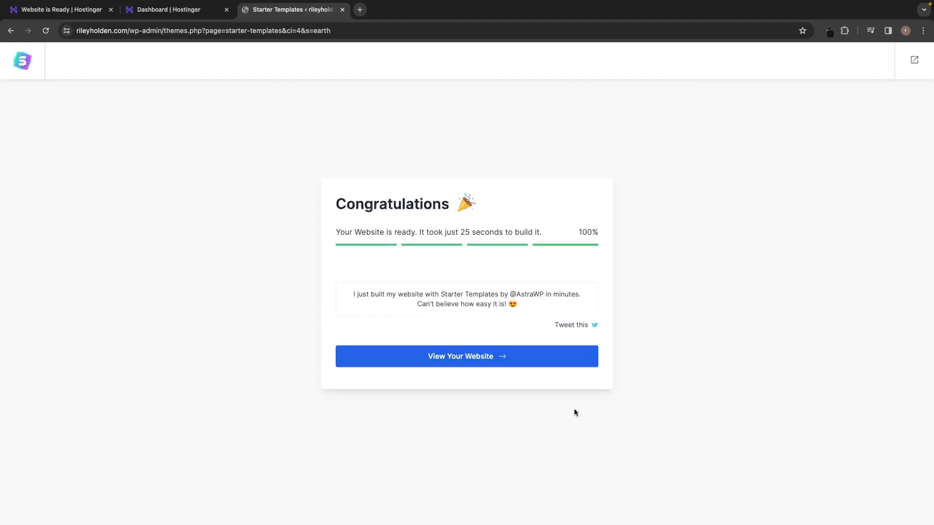
Open the finished Earth site in a new tab and scroll through the homepage.
{"action": "left_click", "coordinate": [480, 368]}
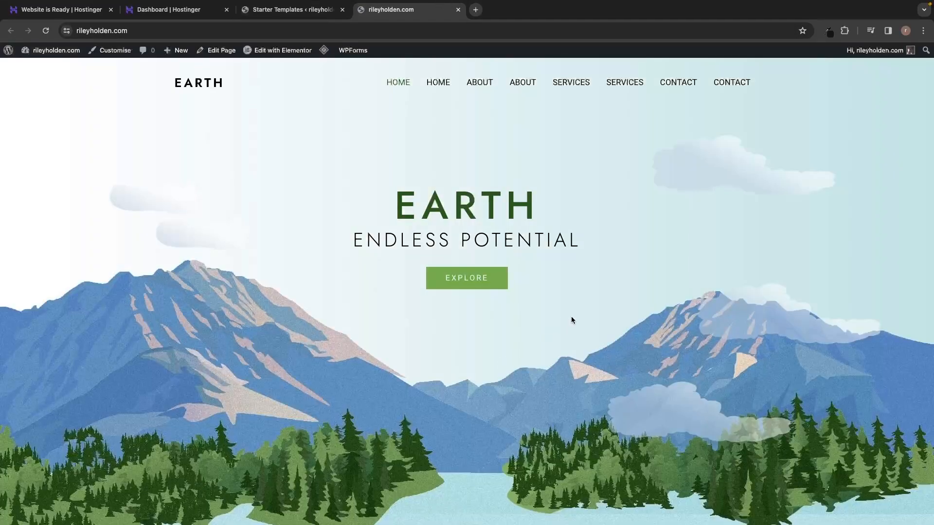
{"action": "scroll", "coordinate": [465, 339], "scroll_direction": "down", "scroll_amount": 10}
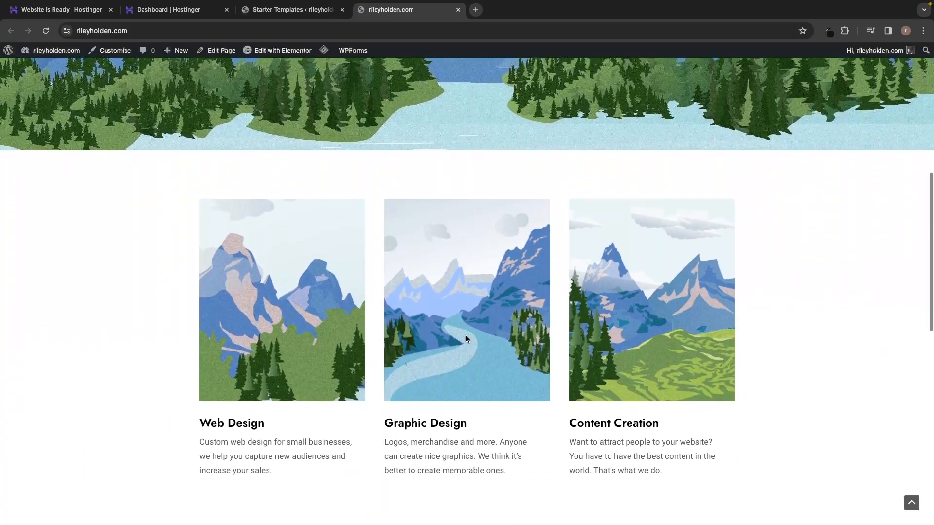
{"action": "scroll", "coordinate": [465, 335], "scroll_direction": "down", "scroll_amount": 8}
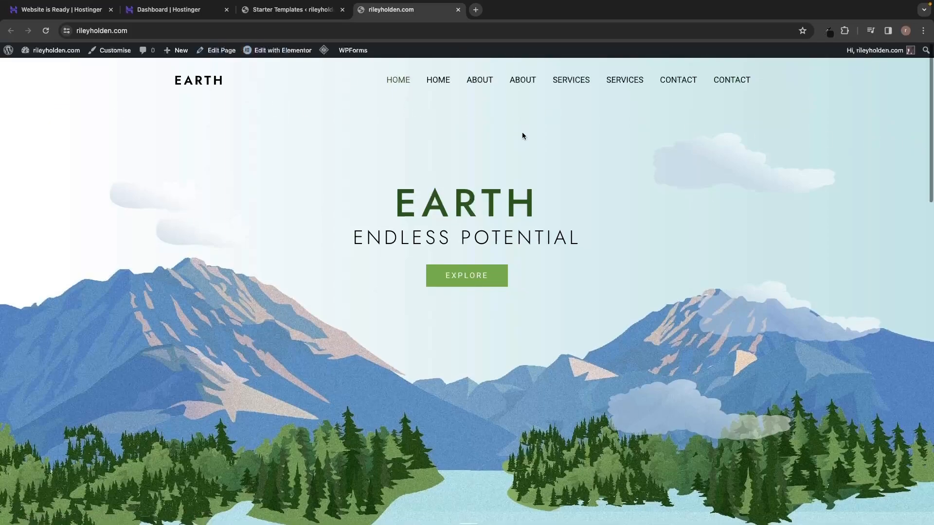
{"action": "scroll", "coordinate": [367, 72], "scroll_direction": "down", "scroll_amount": 2}
{"action": "scroll", "coordinate": [253, 85], "scroll_direction": "down", "scroll_amount": 8}
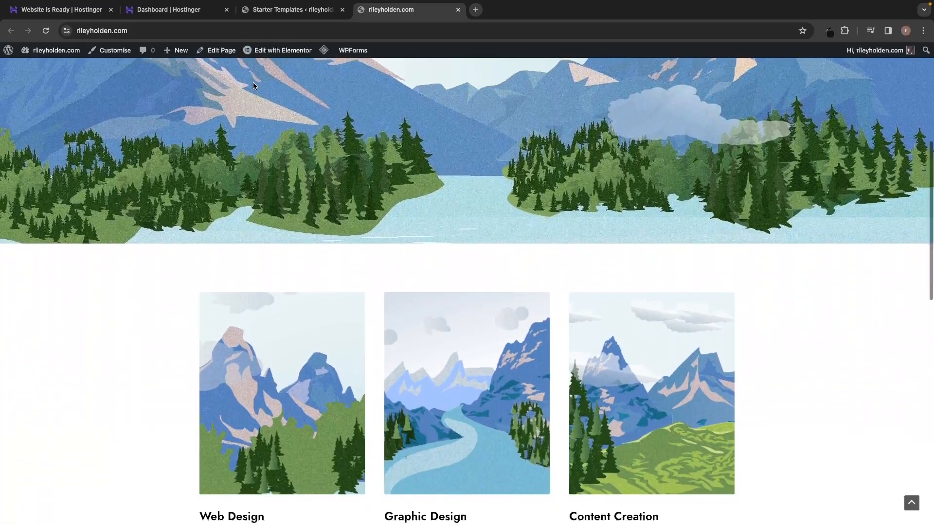
{"action": "scroll", "coordinate": [253, 86], "scroll_direction": "down", "scroll_amount": 11}
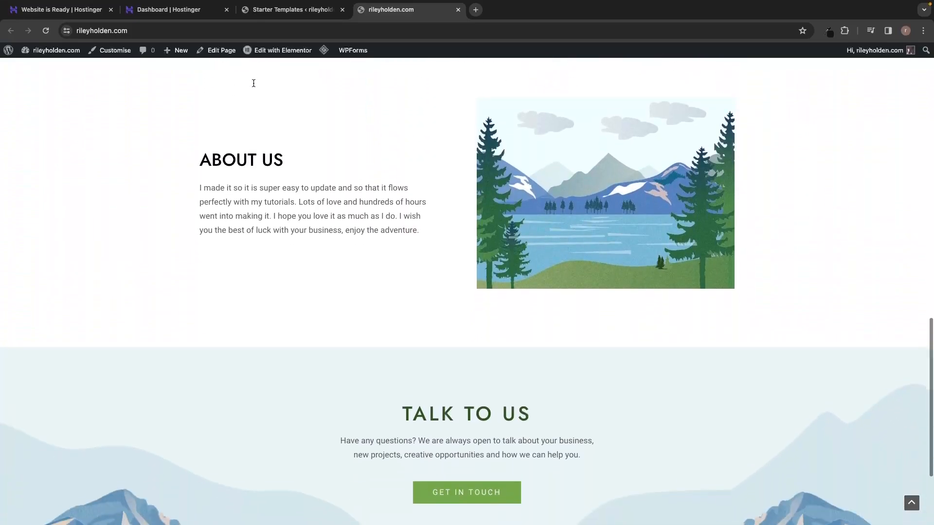
{"action": "scroll", "coordinate": [253, 85], "scroll_direction": "down", "scroll_amount": 2}
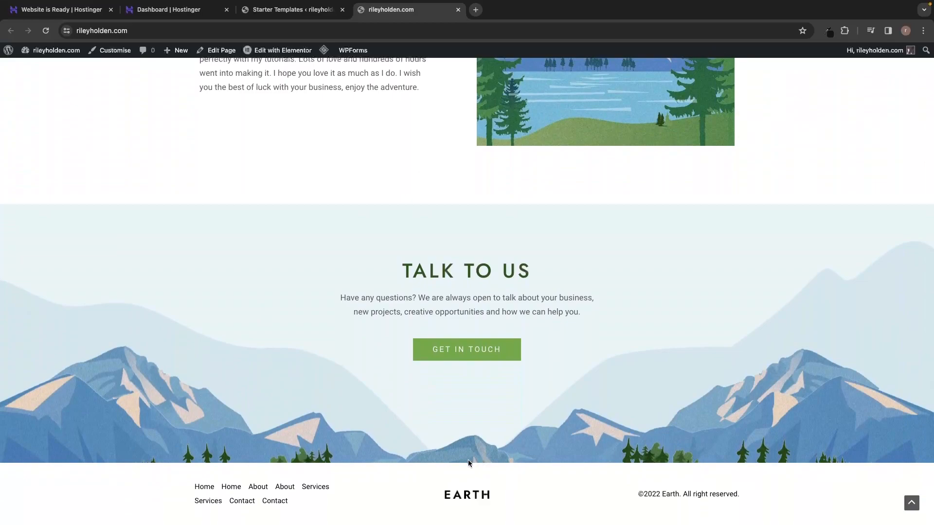
{"action": "scroll", "coordinate": [468, 460], "scroll_direction": "up", "scroll_amount": 20}
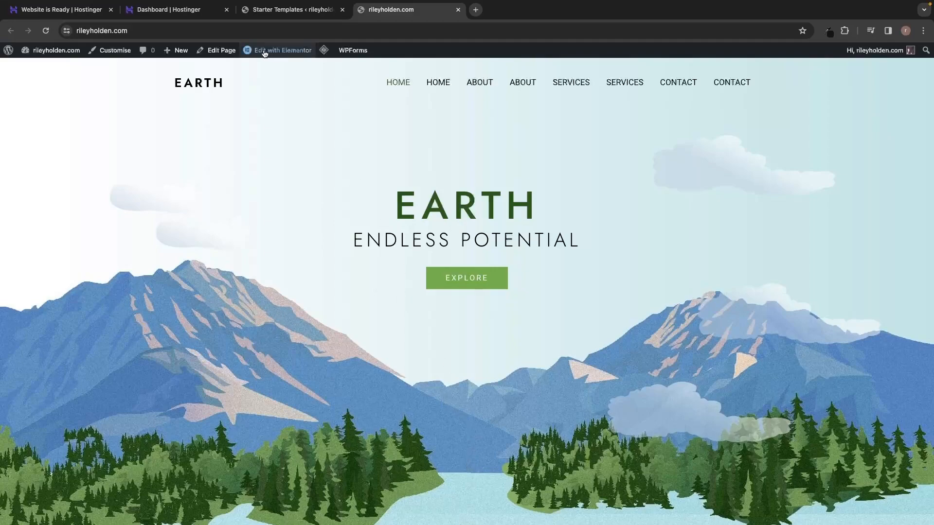
Open the homepage in Elementor and dismiss the Elementor AI notification.
{"action": "left_click", "coordinate": [294, 52]}
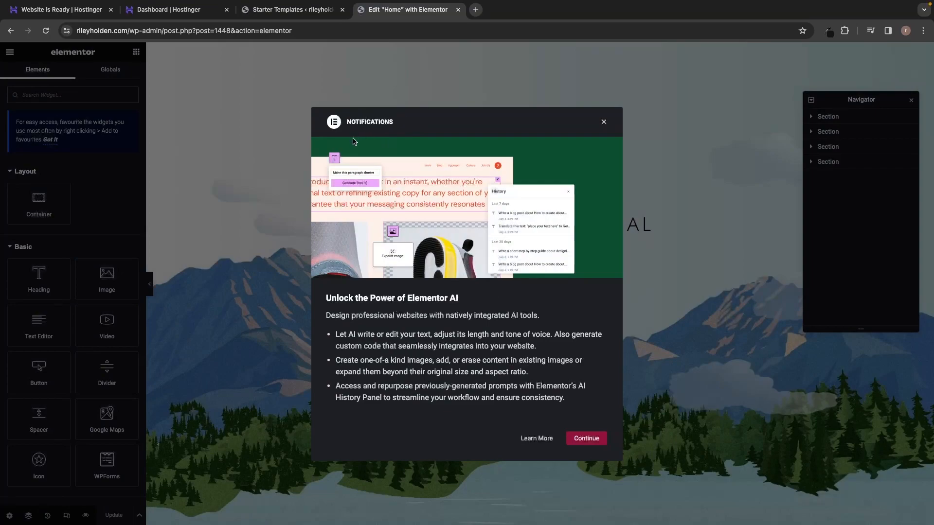
{"action": "left_click", "coordinate": [604, 123]}
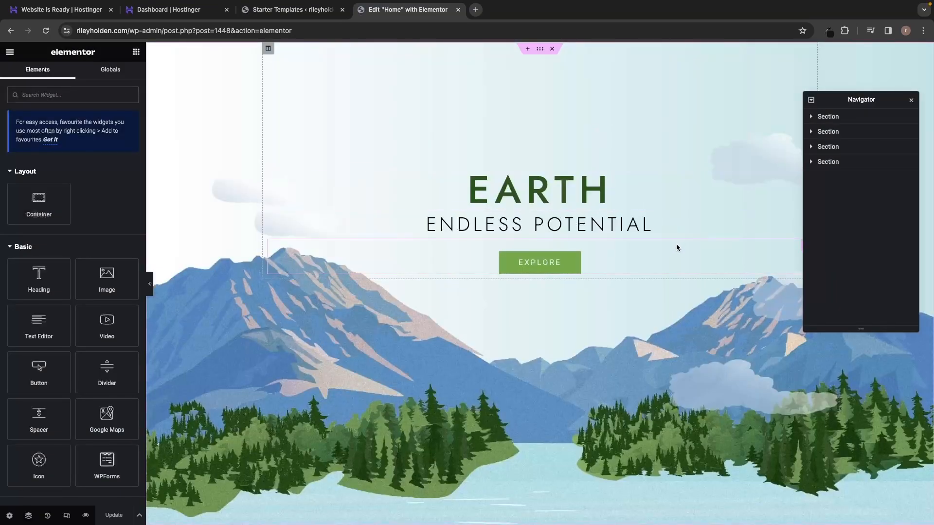
{"action": "scroll", "coordinate": [672, 205], "scroll_direction": "down", "scroll_amount": 3}
{"action": "scroll", "coordinate": [671, 203], "scroll_direction": "up", "scroll_amount": 2}
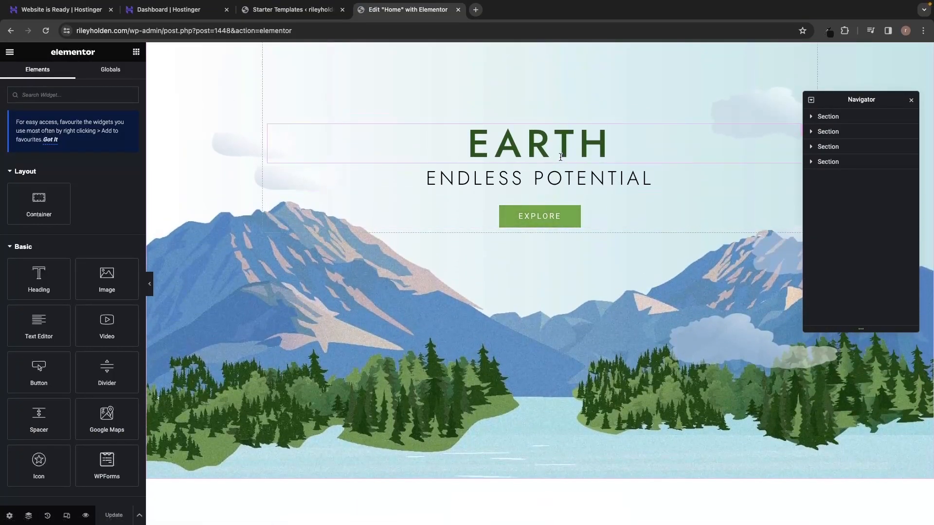
{"action": "scroll", "coordinate": [560, 154], "scroll_direction": "up", "scroll_amount": 1}
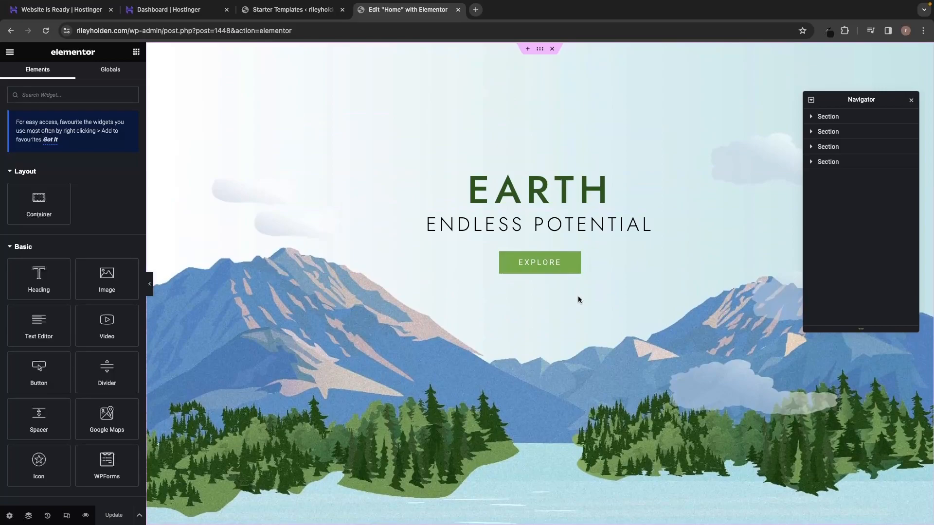
Undock the Navigator panel so it floats over the canvas.
{"action": "left_click_drag", "start_coordinate": [854, 99], "coordinate": [925, 117]}
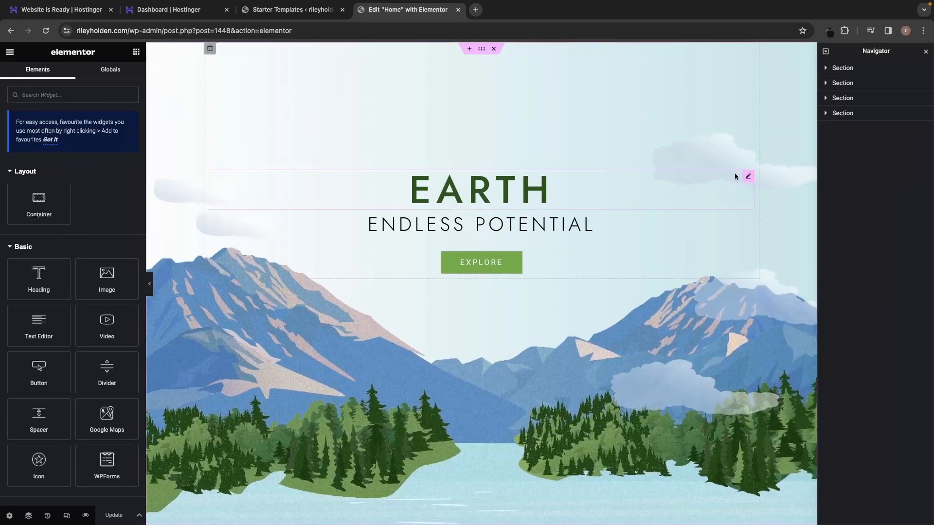
{"action": "mouse_move", "coordinate": [888, 52]}
{"action": "left_mouse_down"}
{"action": "mouse_move", "coordinate": [818, 68]}
{"action": "mouse_move", "coordinate": [889, 63]}
{"action": "left_mouse_up"}
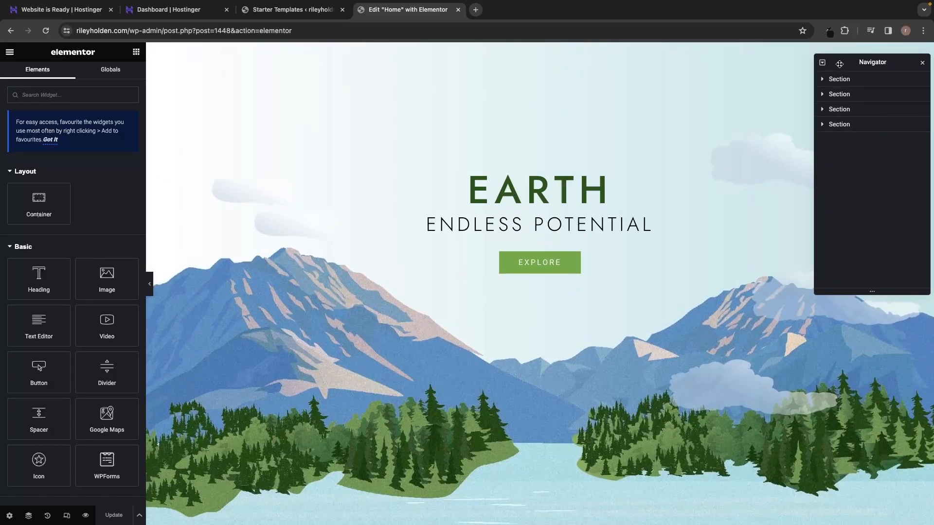
{"action": "scroll", "coordinate": [673, 133], "scroll_direction": "down", "scroll_amount": 1}
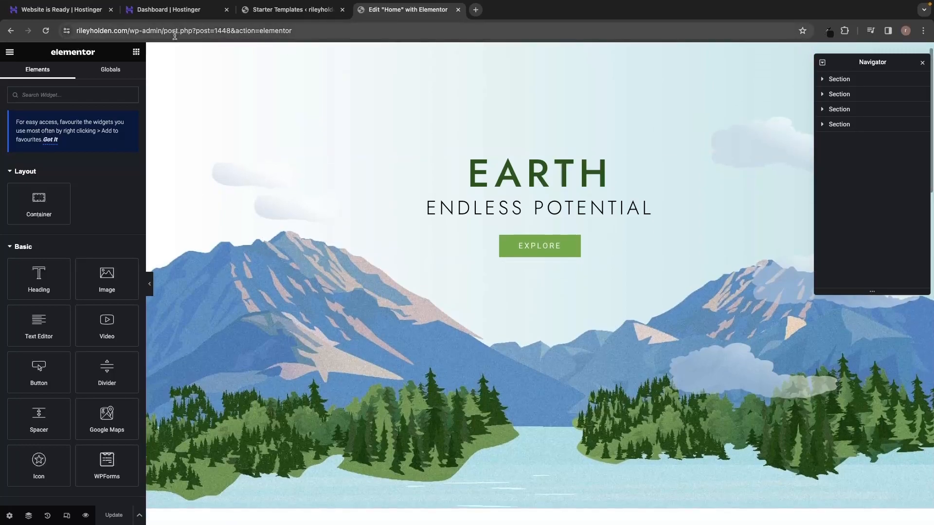
{"action": "scroll", "coordinate": [662, 430], "scroll_direction": "down", "scroll_amount": 5}
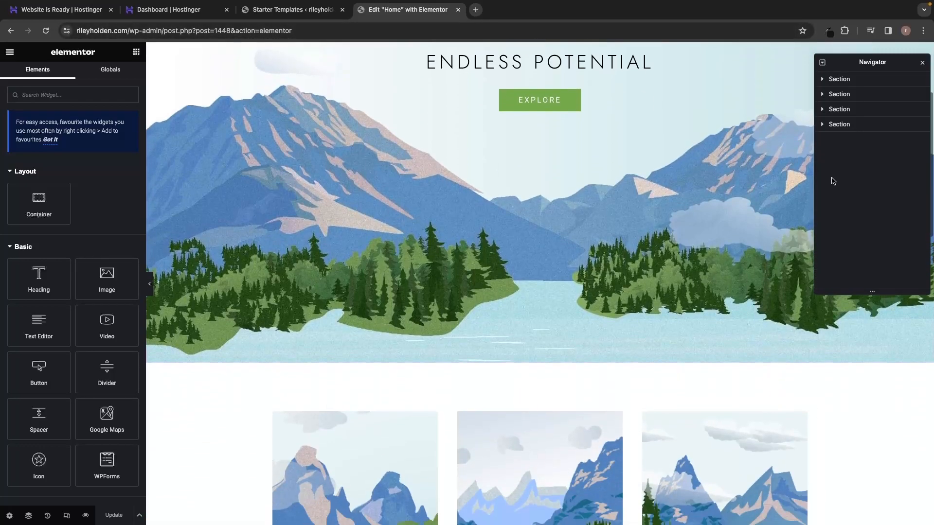
Select the hero, service cards, About Us and Talk To Us sections in the Navigator.
{"action": "left_click", "coordinate": [840, 79]}
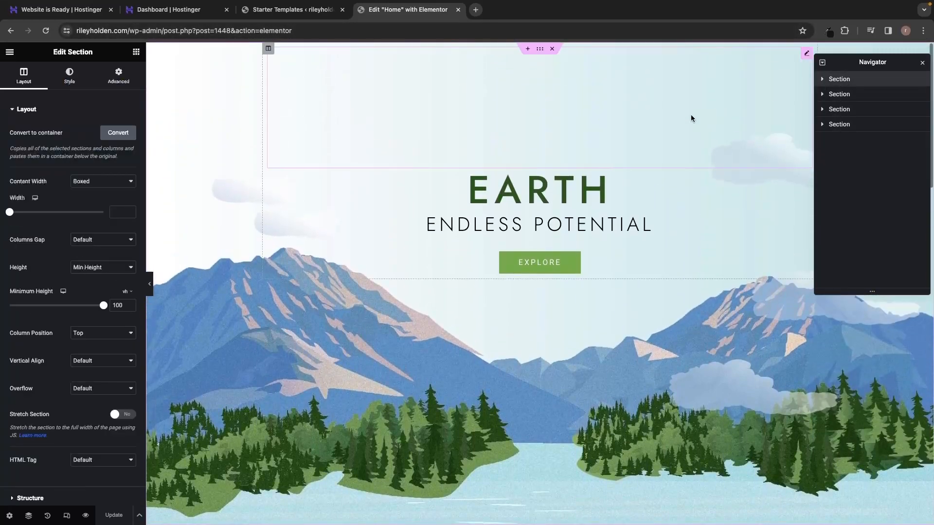
{"action": "left_click", "coordinate": [840, 95]}
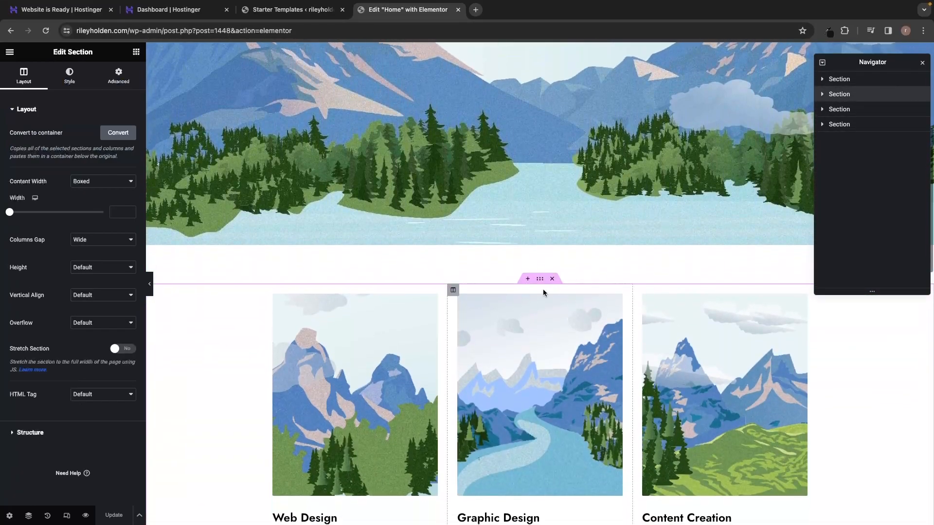
{"action": "scroll", "coordinate": [542, 290], "scroll_direction": "down", "scroll_amount": 3}
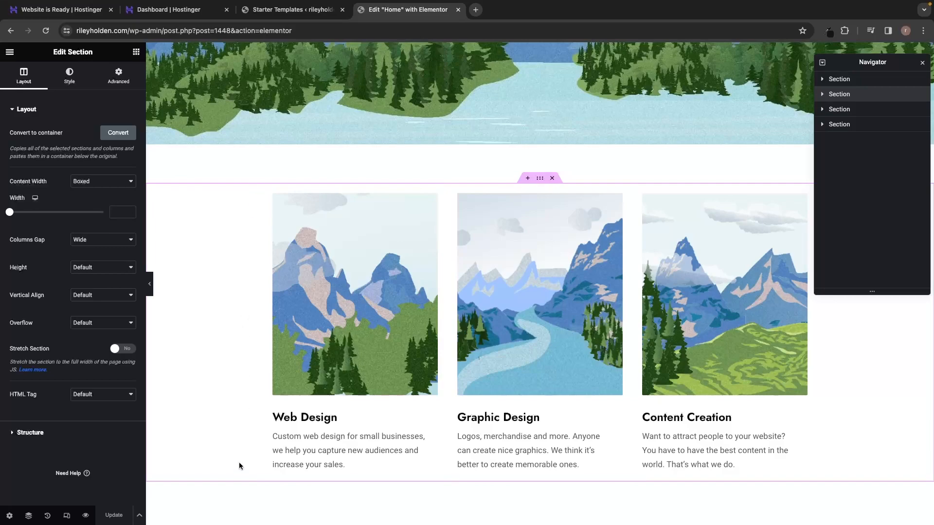
{"action": "left_click", "coordinate": [846, 109]}
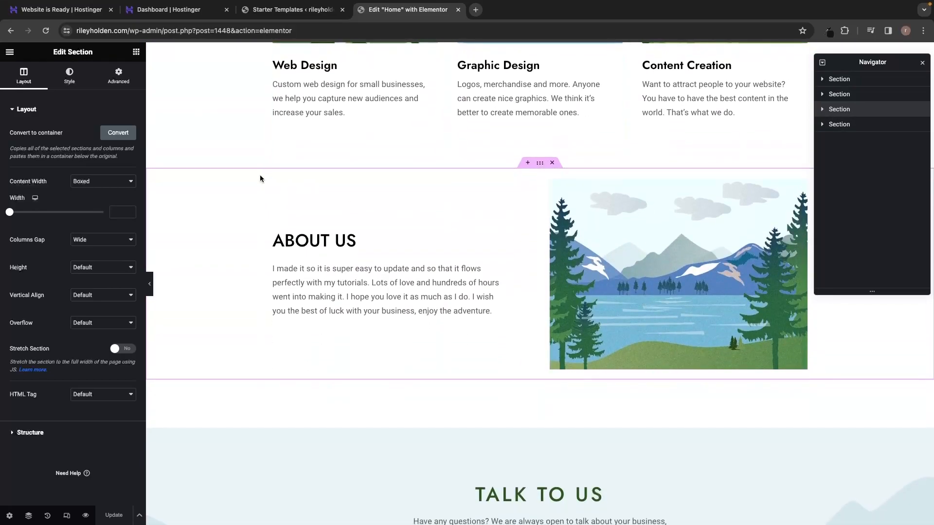
{"action": "left_click", "coordinate": [846, 129]}
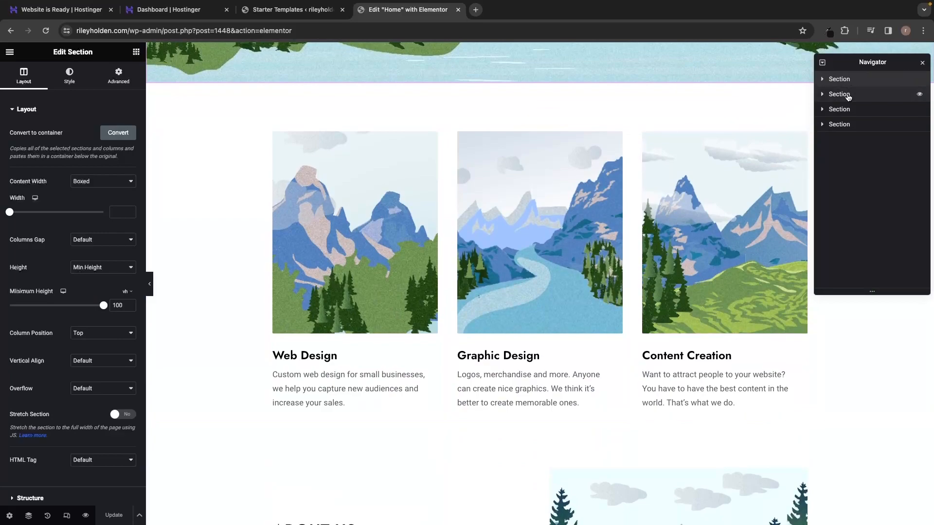
{"action": "left_click", "coordinate": [847, 95]}
Expand the services section to inspect the Web Design card's image, heading and text, then collapse it.
{"action": "left_click", "coordinate": [822, 95]}
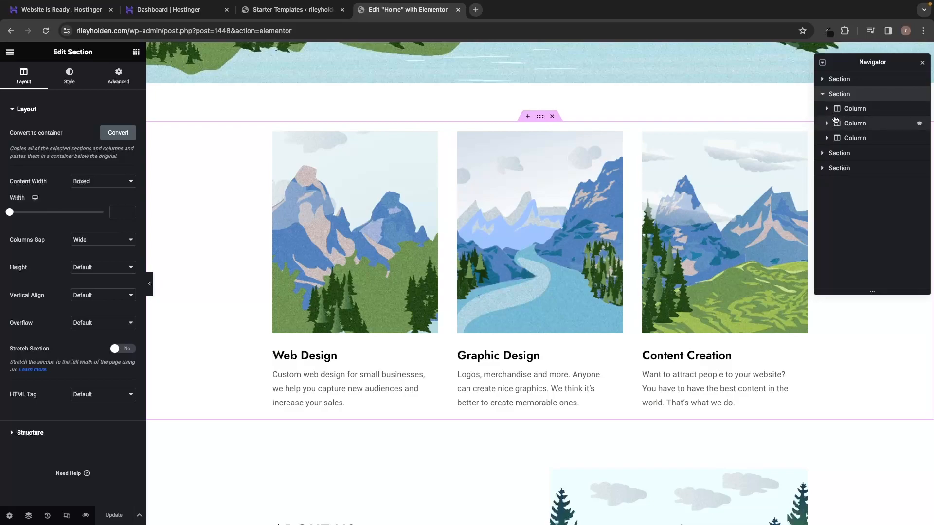
{"action": "left_click", "coordinate": [827, 110]}
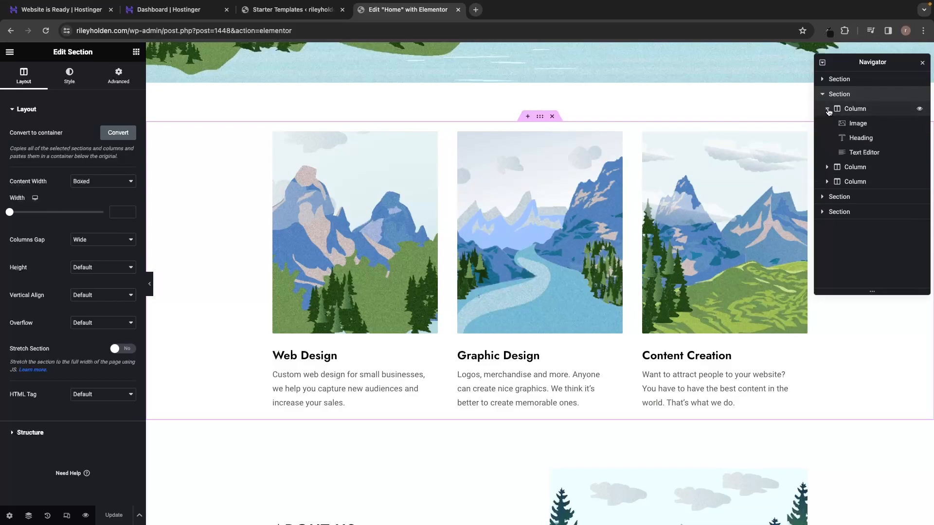
{"action": "left_click", "coordinate": [854, 122]}
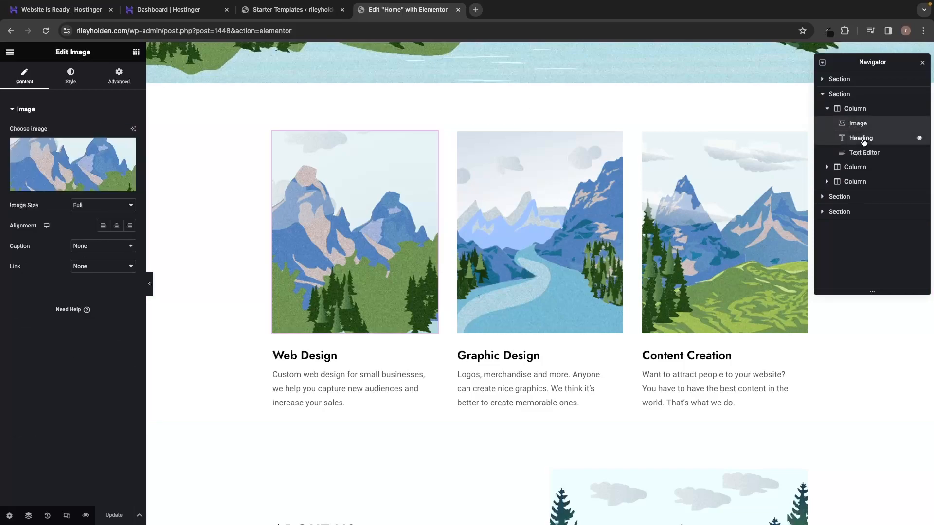
{"action": "left_click", "coordinate": [860, 139]}
{"action": "left_click", "coordinate": [864, 154]}
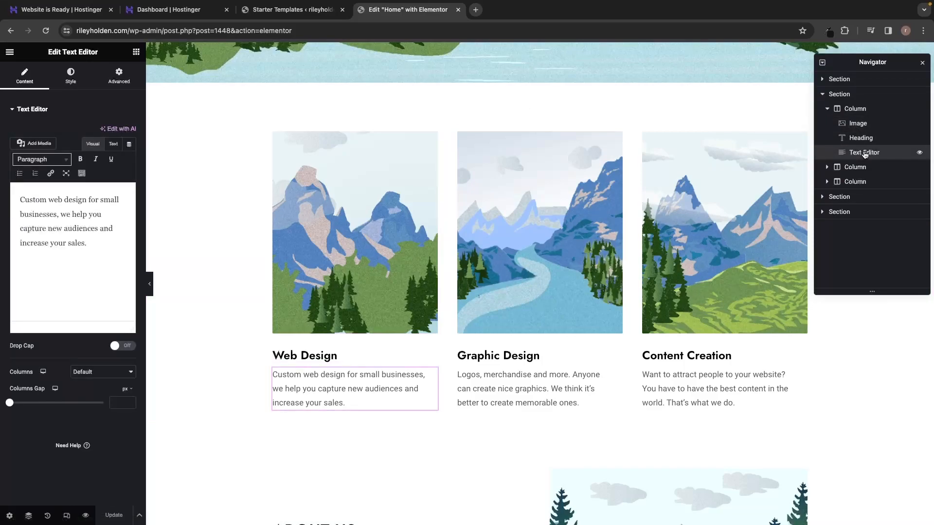
{"action": "left_click", "coordinate": [827, 108]}
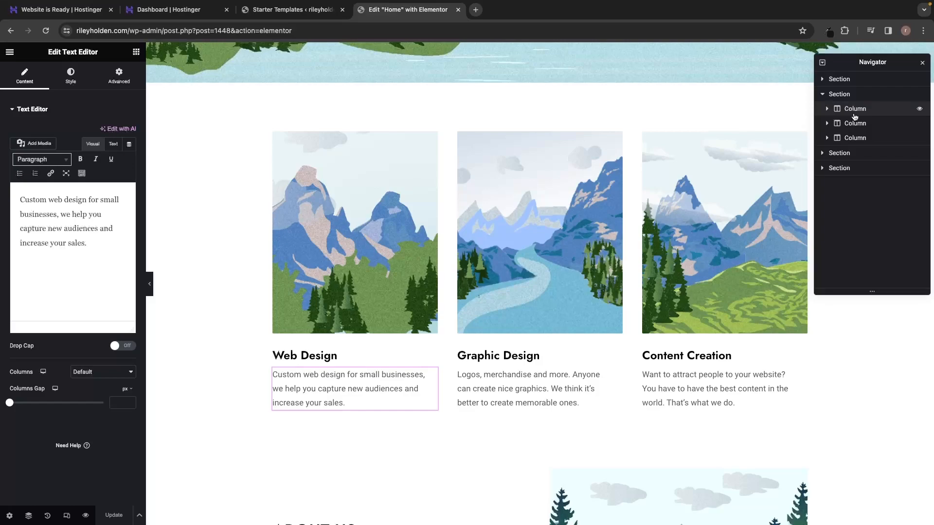
{"action": "left_click", "coordinate": [823, 94]}
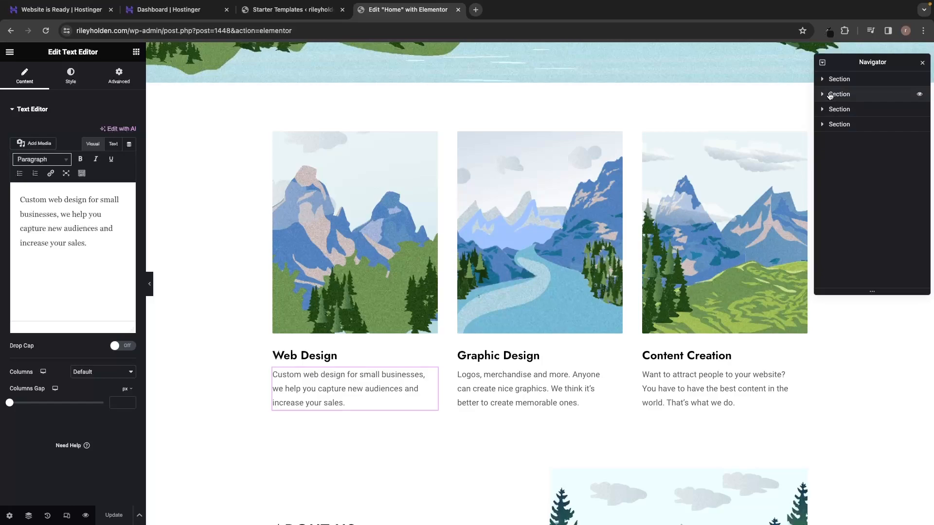
{"action": "scroll", "coordinate": [740, 109], "scroll_direction": "up", "scroll_amount": 10}
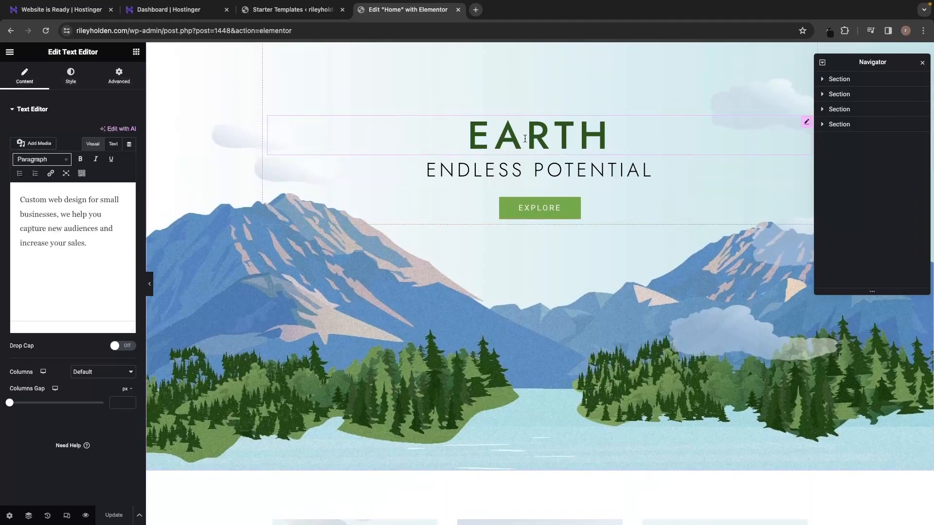
Change the hero title from EARTH to HELLO and make its text colour a lighter green.
{"action": "left_click", "coordinate": [569, 136]}
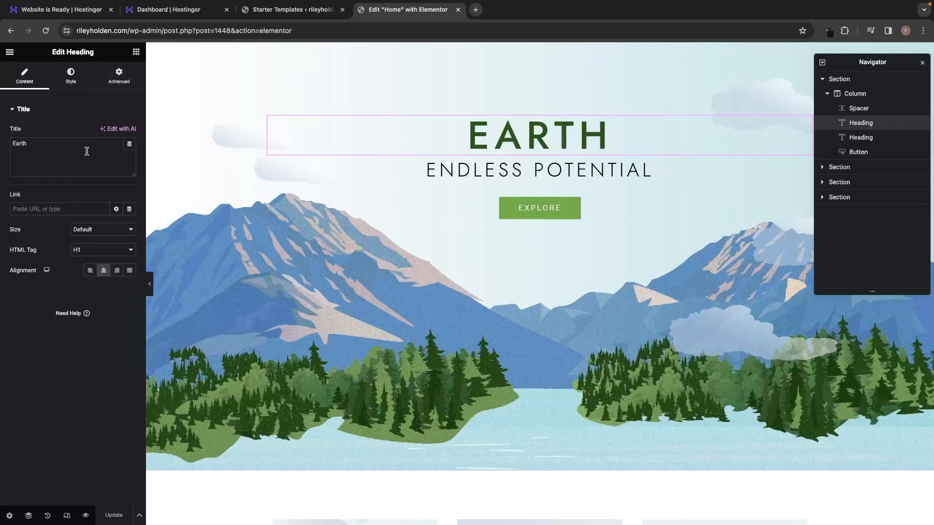
{"action": "left_click_drag", "start_coordinate": [32, 146], "coordinate": [10, 147]}
{"action": "type", "text": "H"}
{"action": "type", "text": "O"}
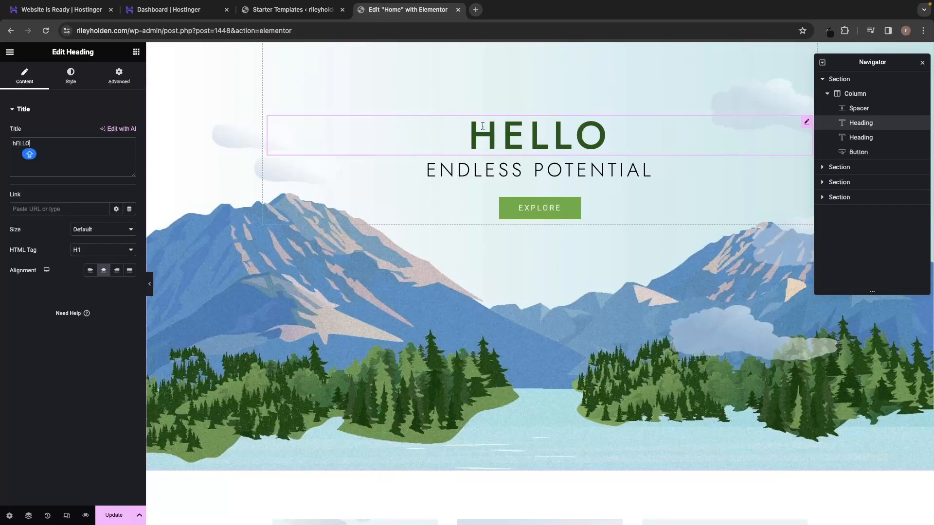
{"action": "left_click", "coordinate": [80, 78]}
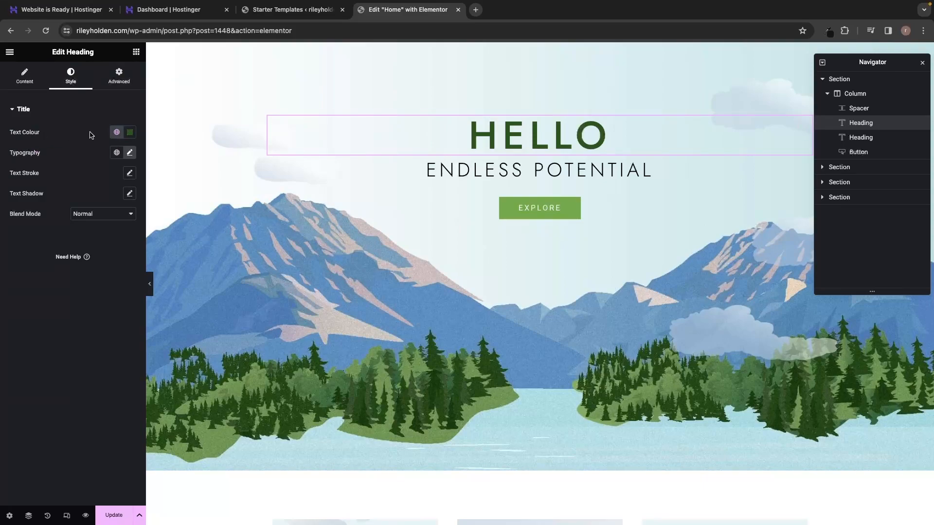
{"action": "left_click", "coordinate": [130, 132]}
{"action": "left_click_drag", "start_coordinate": [164, 172], "coordinate": [130, 203]}
Delete the ENDLESS POTENTIAL text and drag EXPLORE above the title, then undo the move.
{"action": "left_click", "coordinate": [542, 209]}
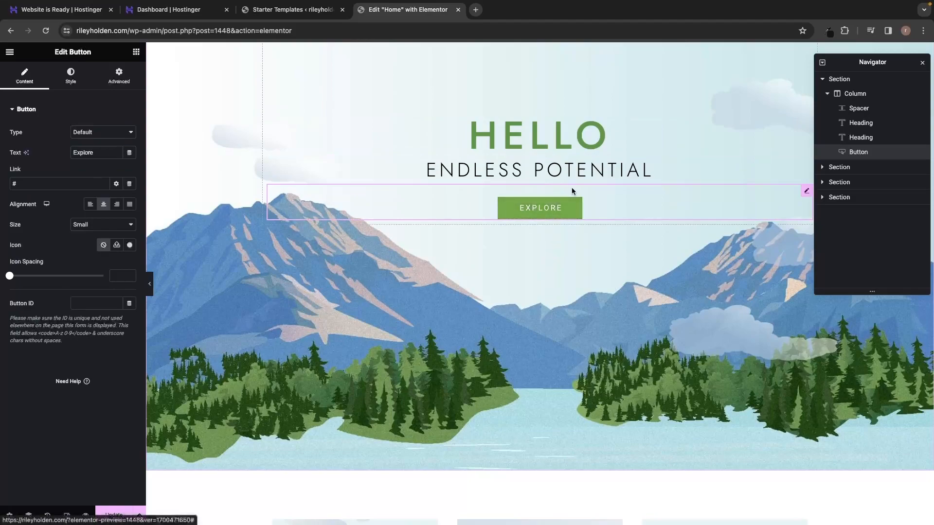
{"action": "left_click", "coordinate": [591, 167]}
{"action": "left_click_drag", "start_coordinate": [654, 170], "coordinate": [396, 169]}
{"action": "key", "text": "BackSpace"}
{"action": "left_click_drag", "start_coordinate": [521, 211], "coordinate": [532, 119]}
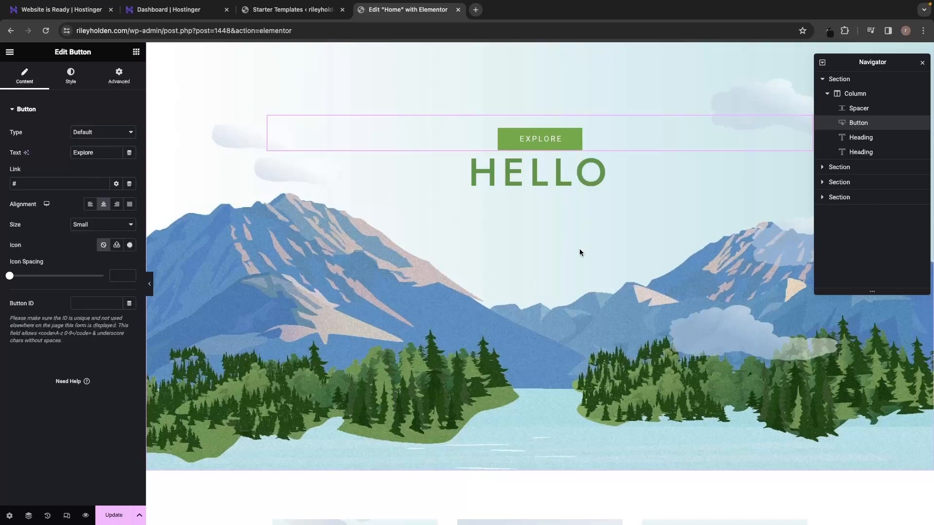
{"action": "key", "text": "ctrl+z"}
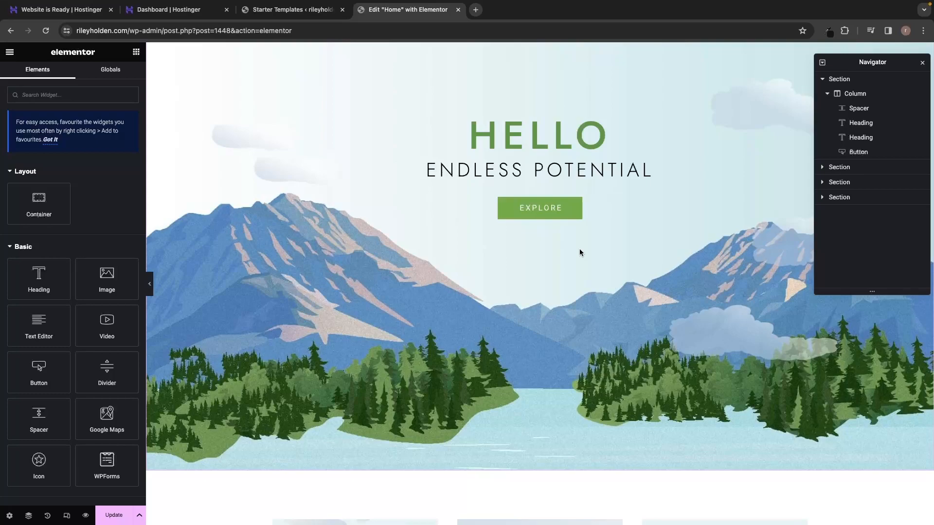
Delete the ENDLESS POTENTIAL heading, then restore it through the editing History.
{"action": "right_click", "coordinate": [586, 169]}
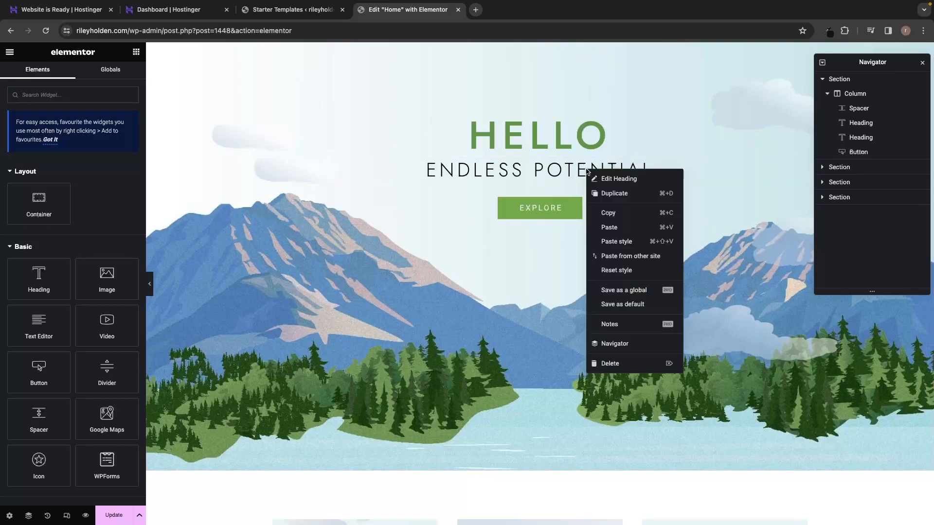
{"action": "left_click", "coordinate": [610, 363]}
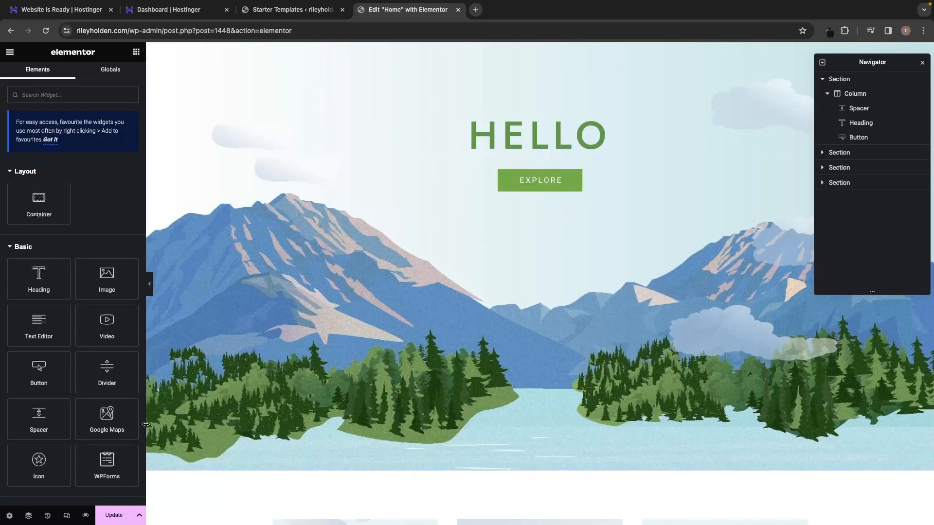
{"action": "left_click", "coordinate": [48, 517]}
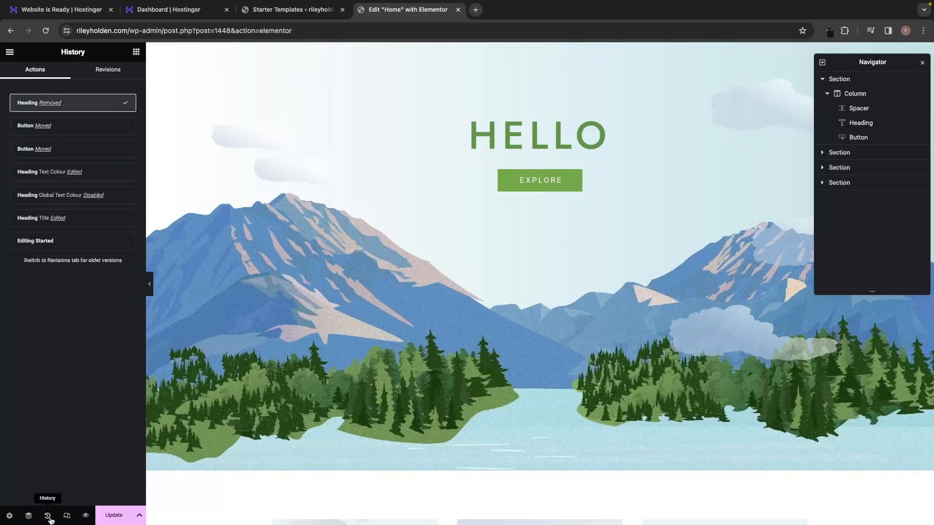
{"action": "left_click", "coordinate": [68, 130]}
{"action": "left_click", "coordinate": [74, 149]}
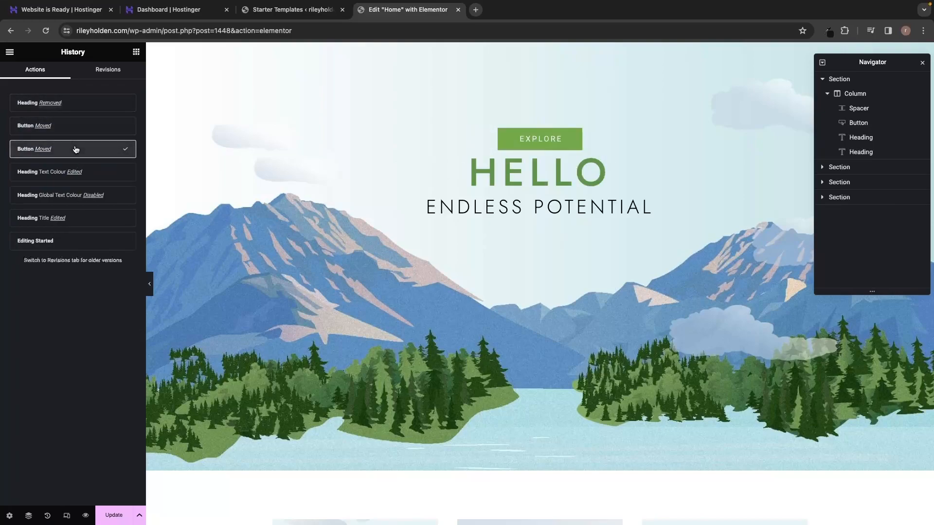
{"action": "left_click", "coordinate": [73, 128]}
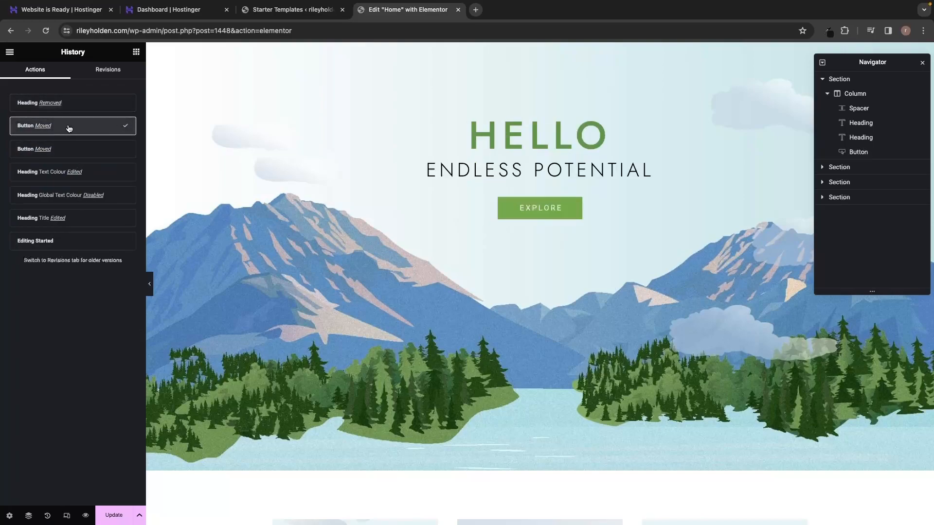
{"action": "left_click", "coordinate": [69, 108]}
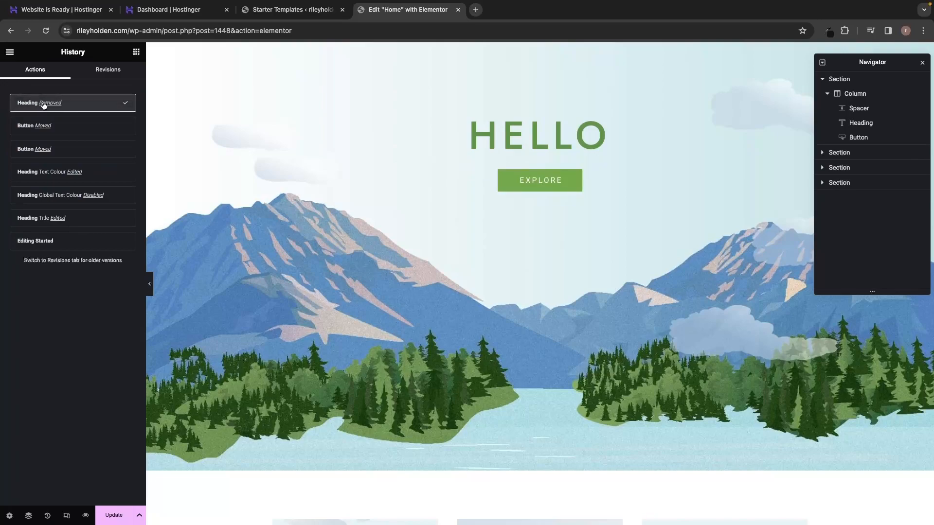
{"action": "left_click", "coordinate": [58, 127]}
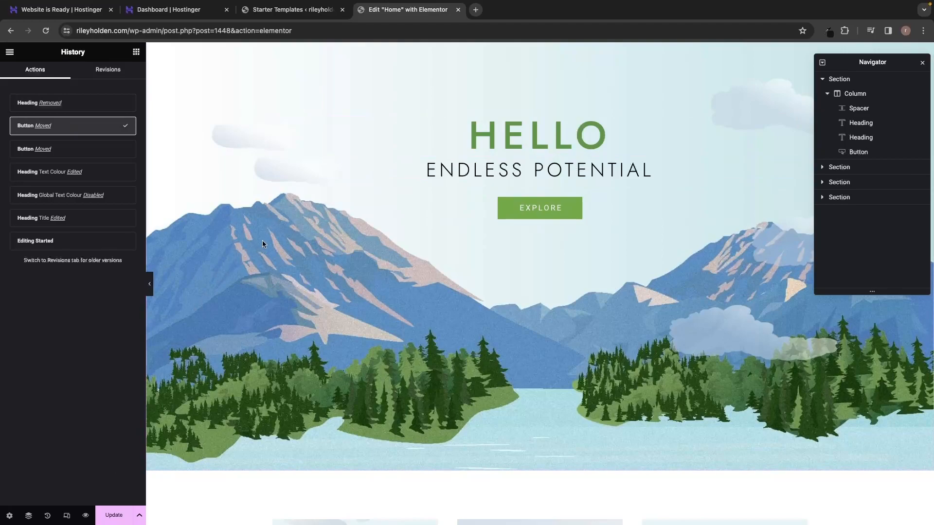
Collapse the hero column in the Navigator and select the whole hero section.
{"action": "left_click", "coordinate": [517, 171]}
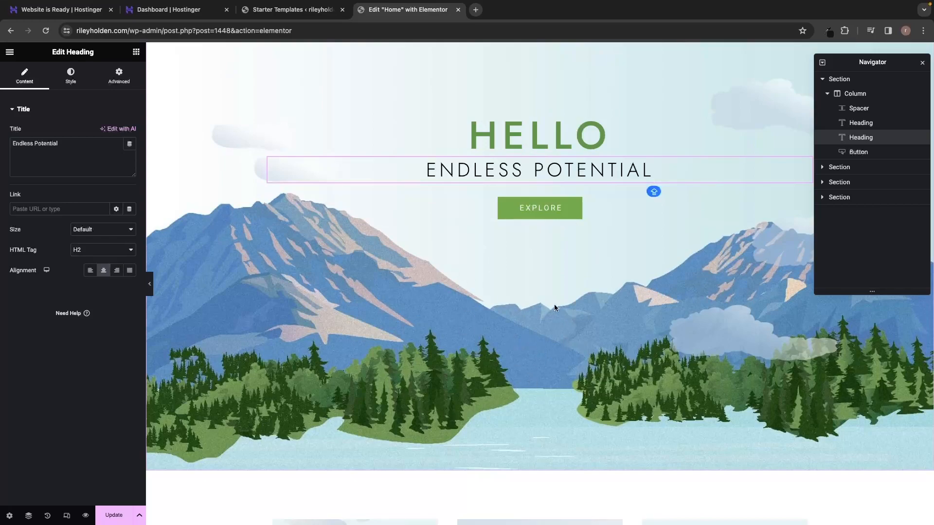
{"action": "left_click", "coordinate": [826, 93]}
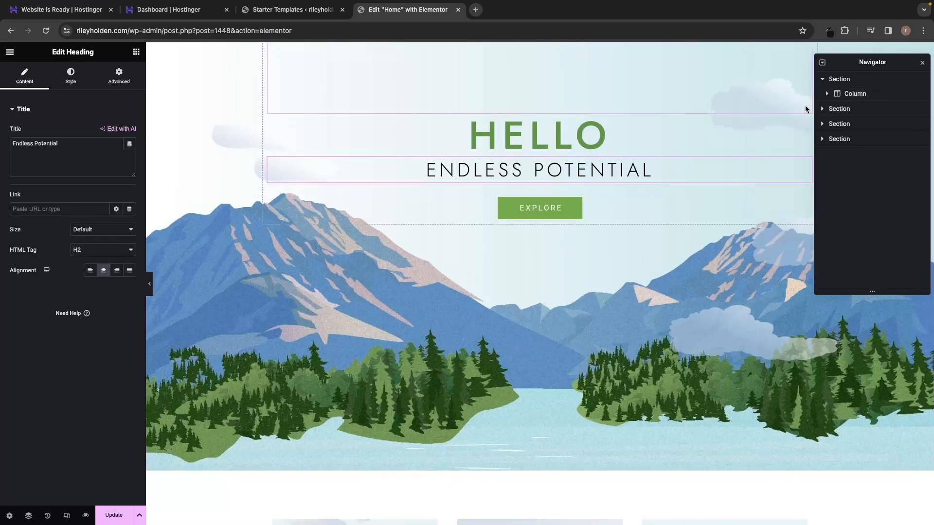
{"action": "left_click", "coordinate": [850, 80]}
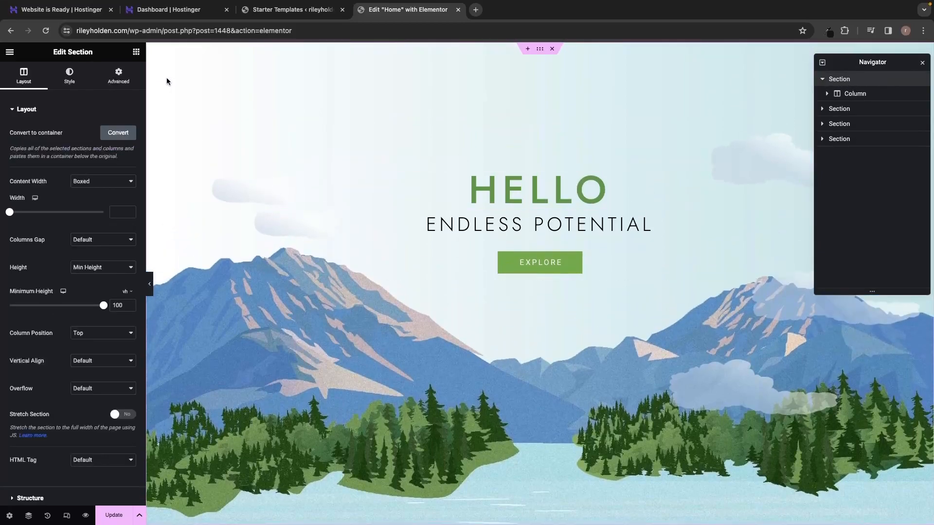
Open the hero's background settings and search Pexels for 'hiking' photos.
{"action": "left_click", "coordinate": [69, 74]}
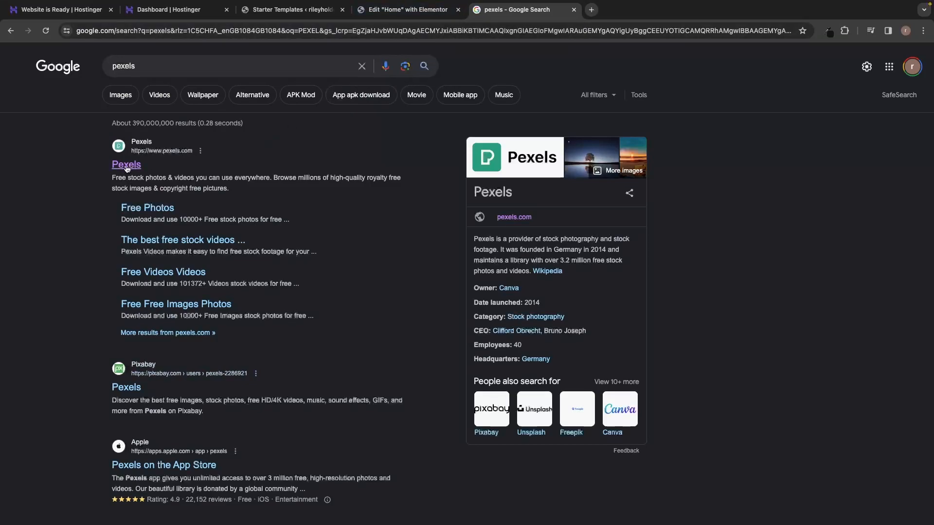
{"action": "left_click", "coordinate": [127, 166]}
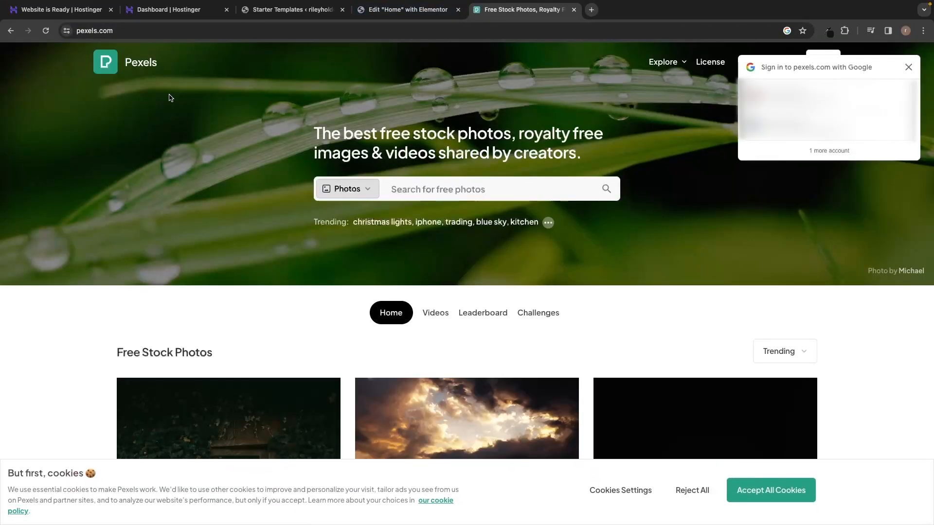
{"action": "left_click", "coordinate": [907, 65]}
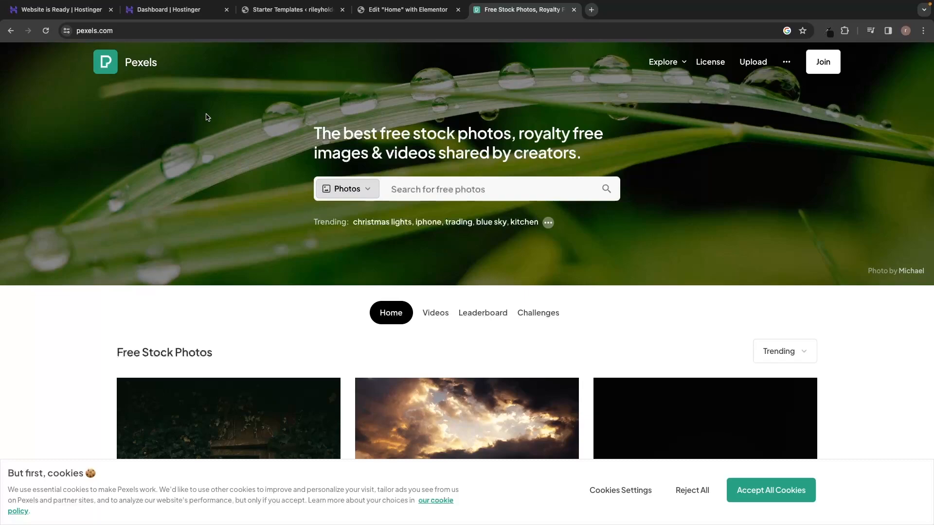
{"action": "left_click", "coordinate": [396, 189]}
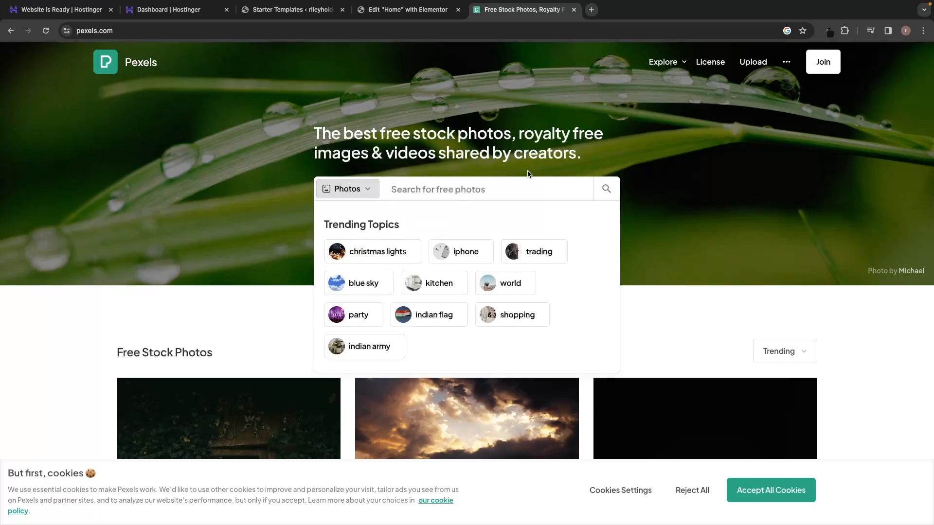
{"action": "type", "text": "hiking"}
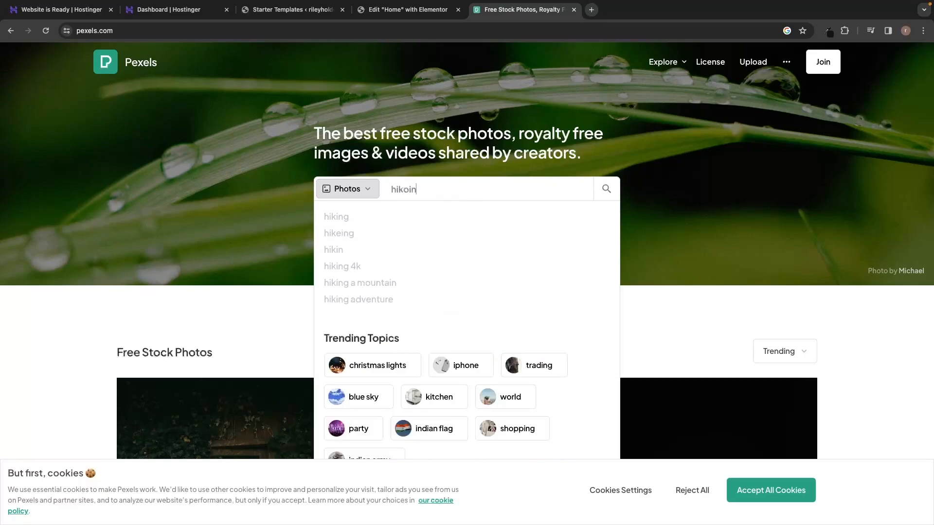
{"action": "key", "text": "Return"}
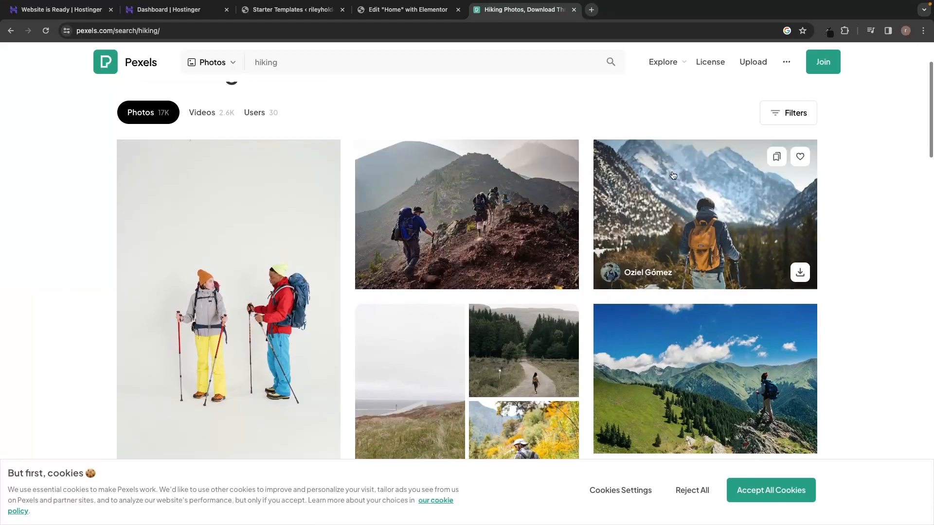
Download the hiker-on-mountain photo and accept the Pexels cookies.
{"action": "scroll", "coordinate": [705, 195], "scroll_direction": "down", "scroll_amount": 3}
{"action": "scroll", "coordinate": [310, 298], "scroll_direction": "down", "scroll_amount": 6}
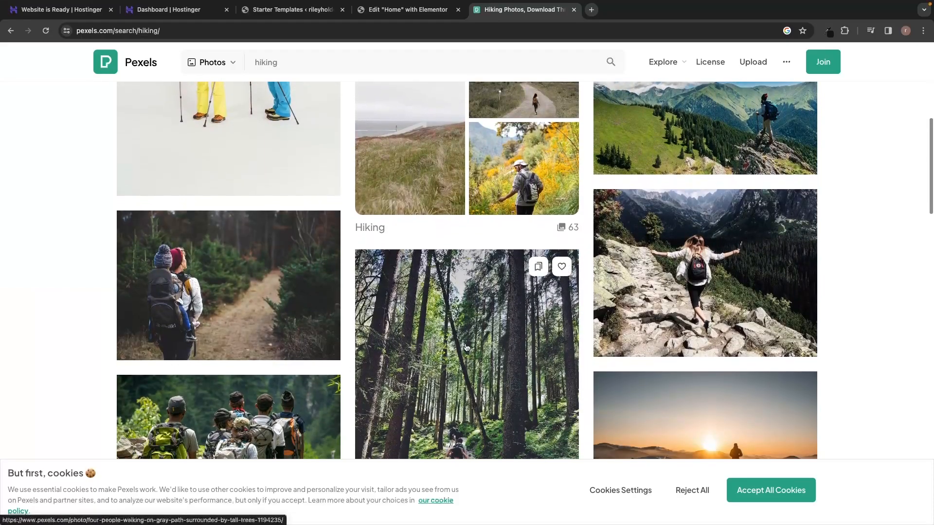
{"action": "scroll", "coordinate": [506, 184], "scroll_direction": "down", "scroll_amount": 8}
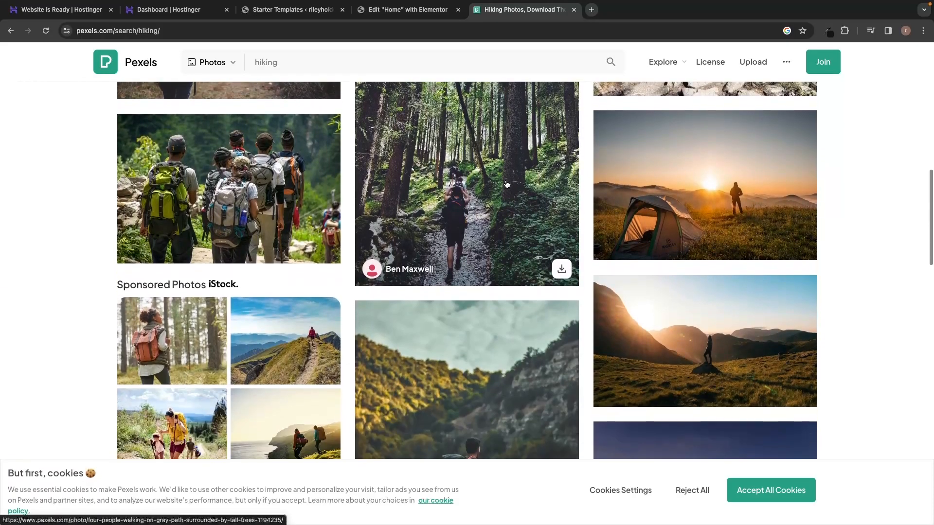
{"action": "scroll", "coordinate": [506, 184], "scroll_direction": "down", "scroll_amount": 10}
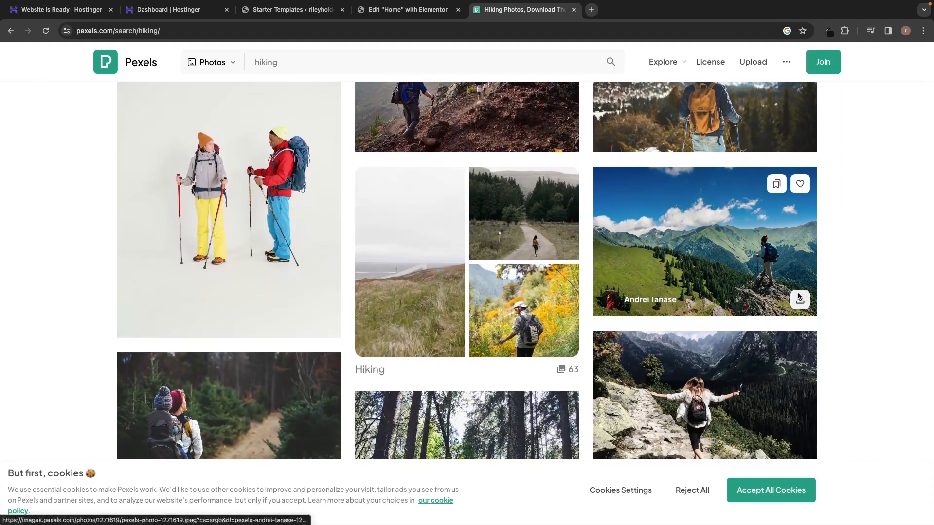
{"action": "left_click", "coordinate": [799, 298]}
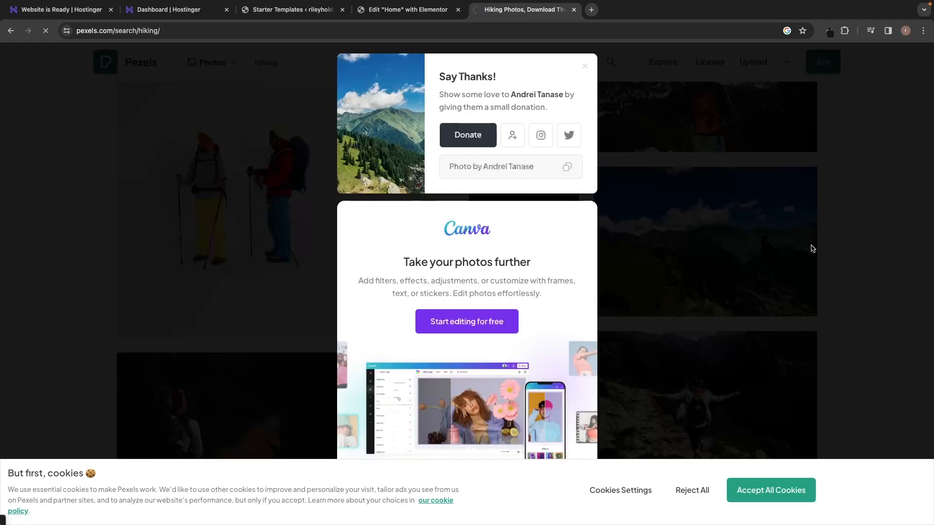
{"action": "left_click", "coordinate": [813, 249]}
{"action": "left_click", "coordinate": [759, 491]}
{"action": "scroll", "coordinate": [793, 271], "scroll_direction": "up", "scroll_amount": 1}
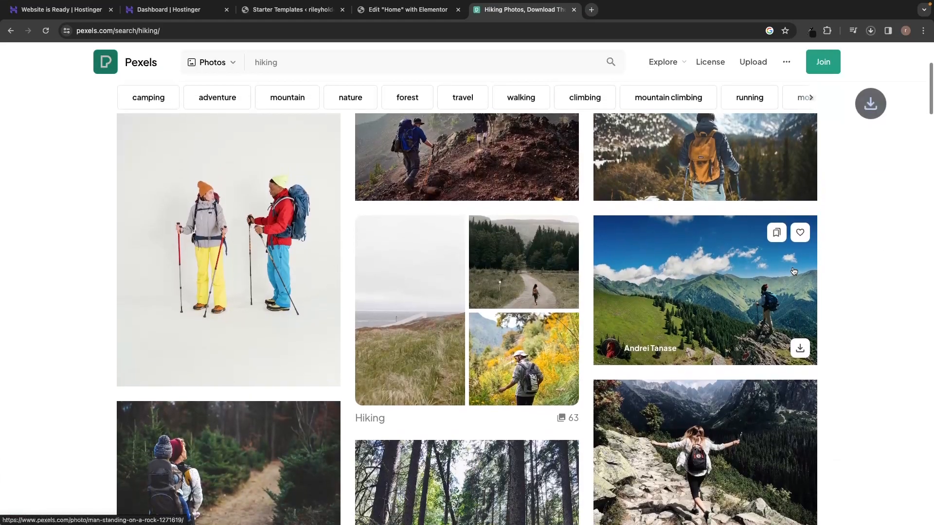
{"action": "left_click", "coordinate": [823, 290]}
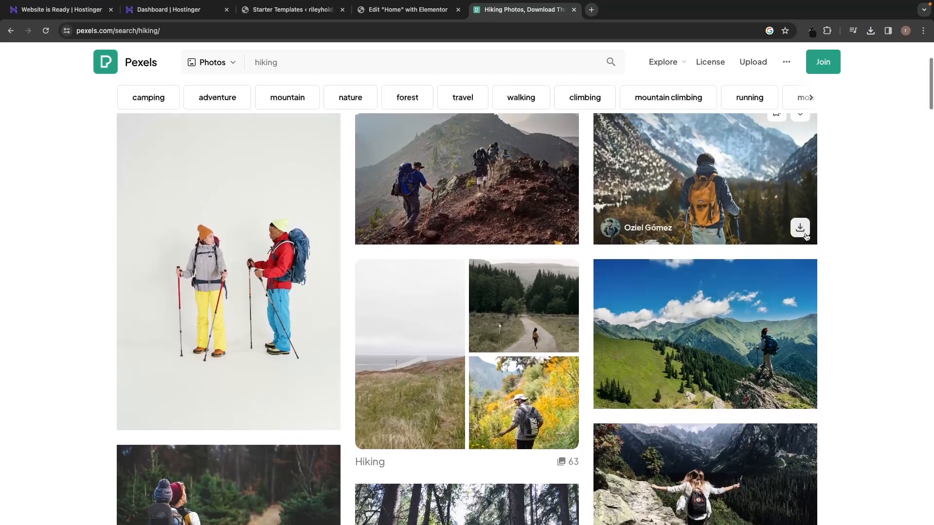
Download the orange-backpack hiker and mountain-lake photos, then return to the Elementor editor.
{"action": "left_click", "coordinate": [804, 236]}
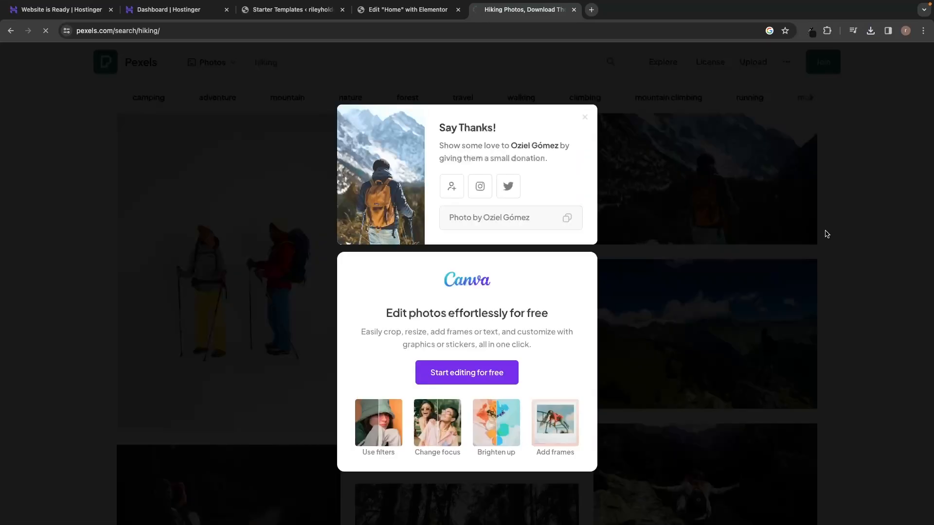
{"action": "left_click", "coordinate": [826, 234]}
{"action": "scroll", "coordinate": [826, 234], "scroll_direction": "down", "scroll_amount": 10}
{"action": "scroll", "coordinate": [826, 234], "scroll_direction": "down", "scroll_amount": 10}
{"action": "scroll", "coordinate": [825, 234], "scroll_direction": "down", "scroll_amount": 6}
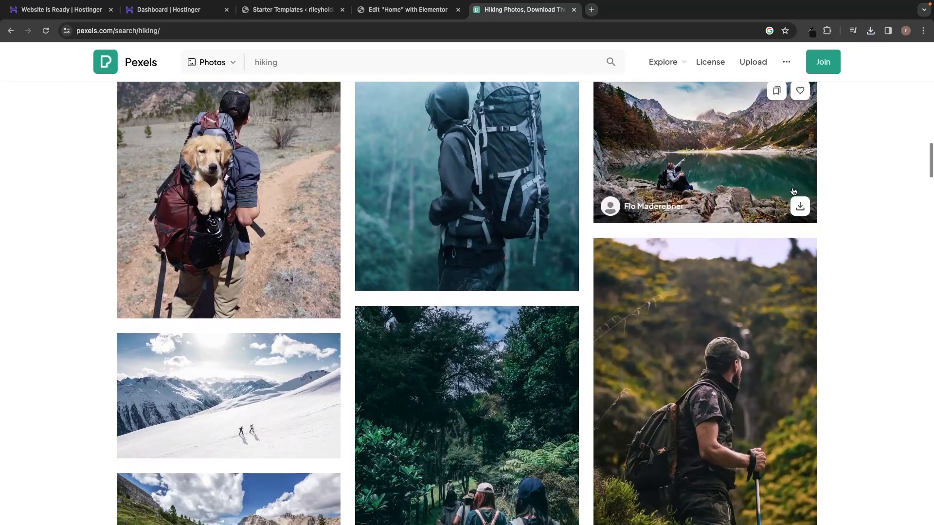
{"action": "left_click", "coordinate": [799, 207]}
{"action": "left_click", "coordinate": [827, 209]}
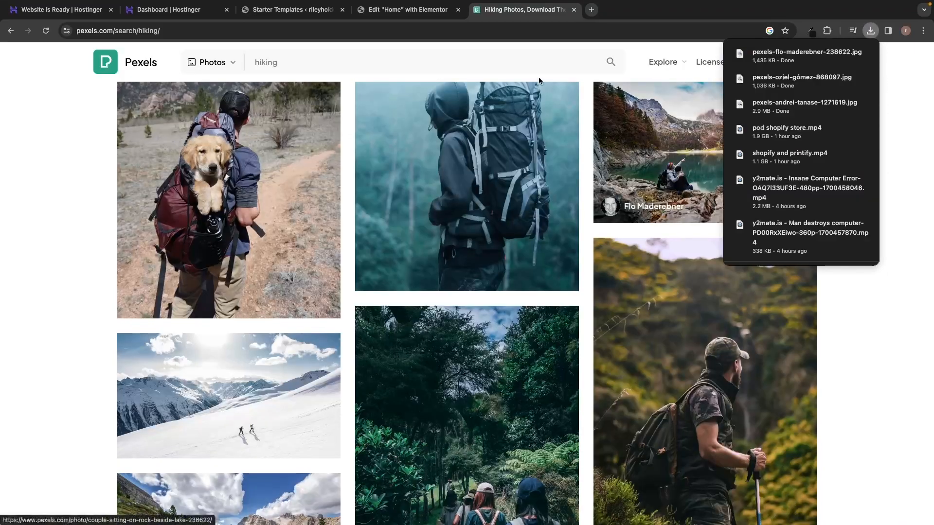
{"action": "left_click", "coordinate": [427, 9]}
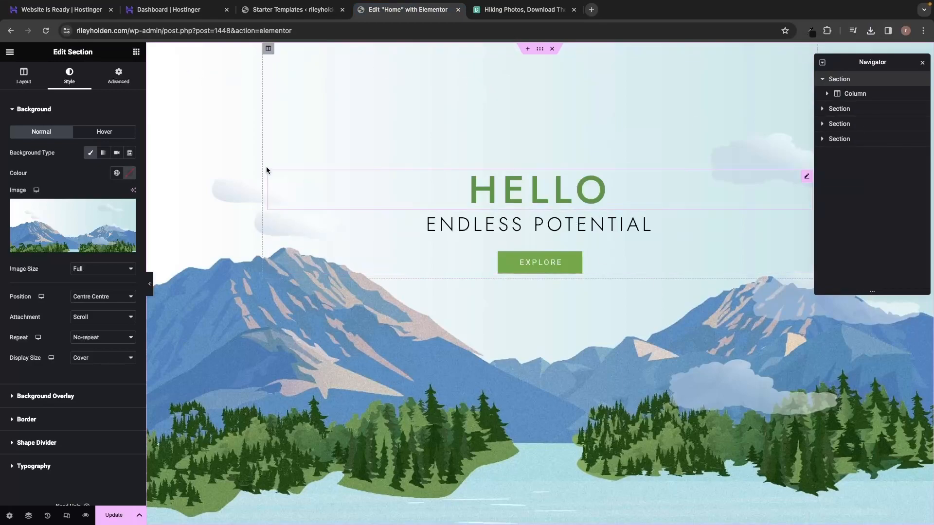
Upload the three downloaded Pexels photos from the Downloads folder into the hero background's media library.
{"action": "mouse_move", "coordinate": [68, 245]}
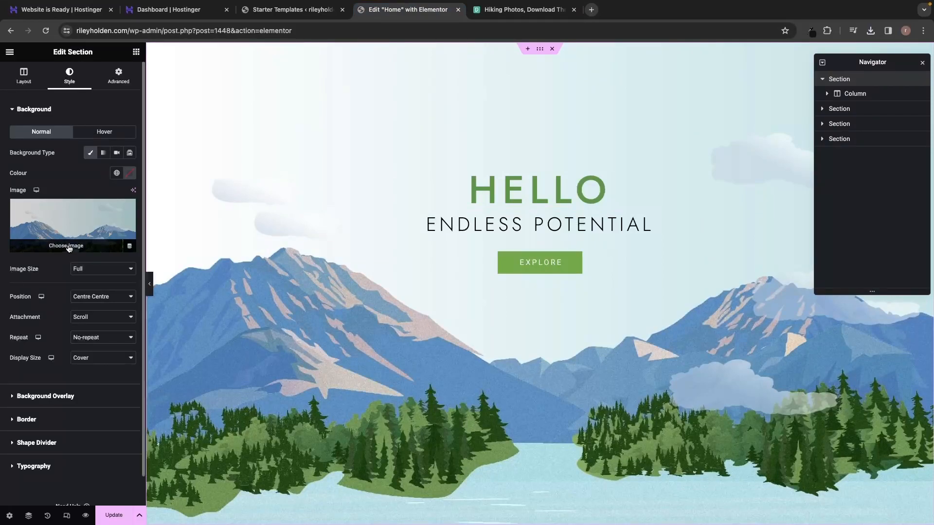
{"action": "left_click", "coordinate": [69, 247]}
{"action": "left_click_drag", "start_coordinate": [467, 226], "coordinate": [571, 229]}
{"action": "left_click", "coordinate": [594, 230]}
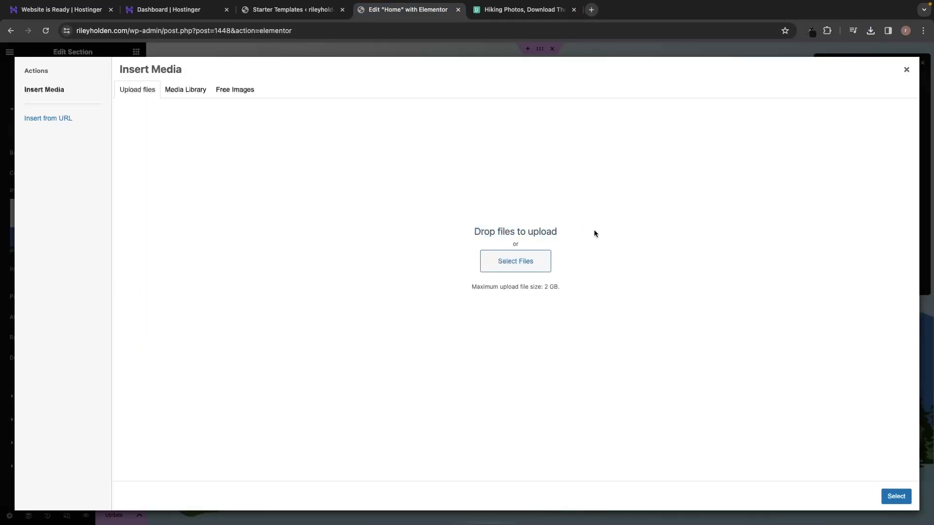
{"action": "left_click", "coordinate": [513, 266]}
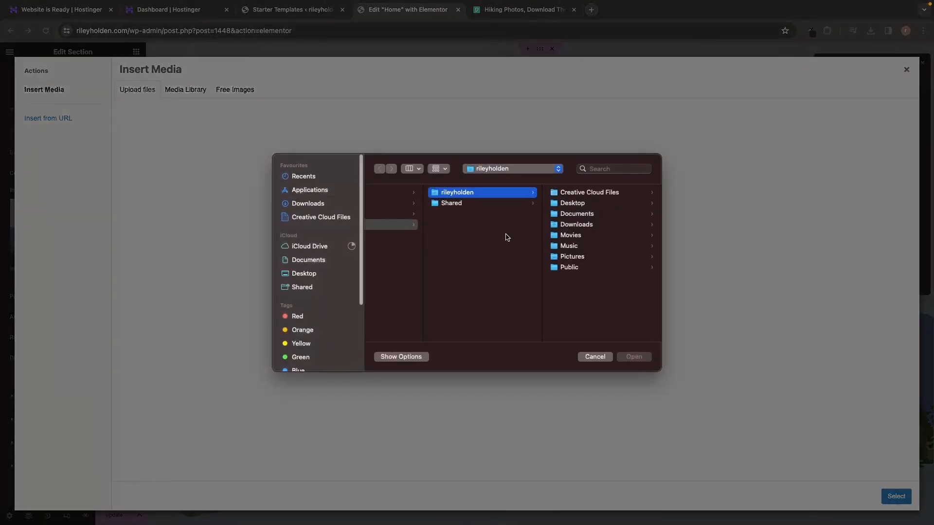
{"action": "scroll", "coordinate": [477, 200], "scroll_direction": "left", "scroll_amount": 2}
{"action": "left_click", "coordinate": [291, 205]}
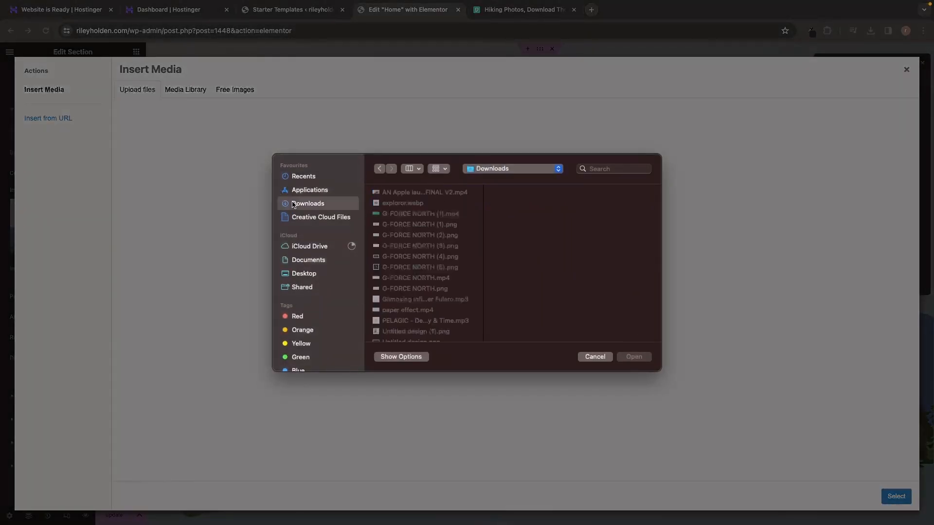
{"action": "left_click", "coordinate": [372, 205]}
{"action": "left_click_drag", "start_coordinate": [371, 207], "coordinate": [386, 225]}
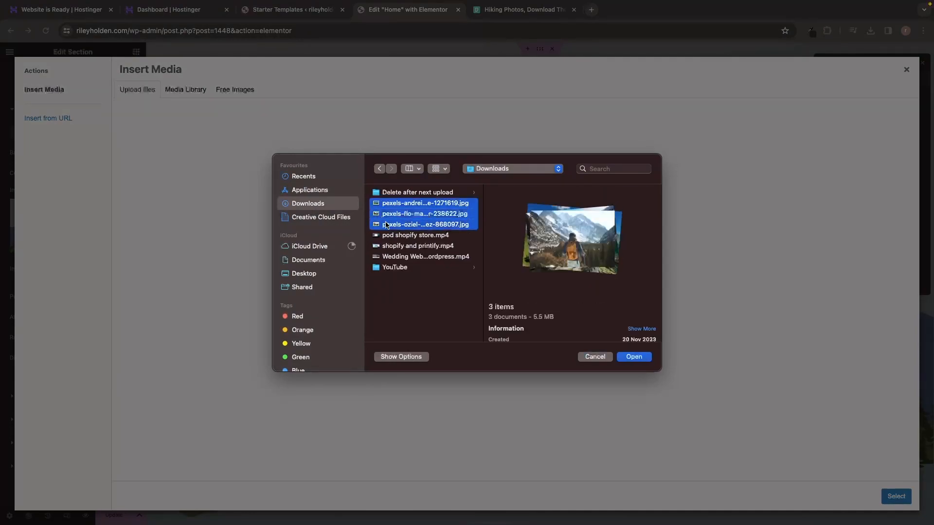
{"action": "left_click", "coordinate": [634, 357]}
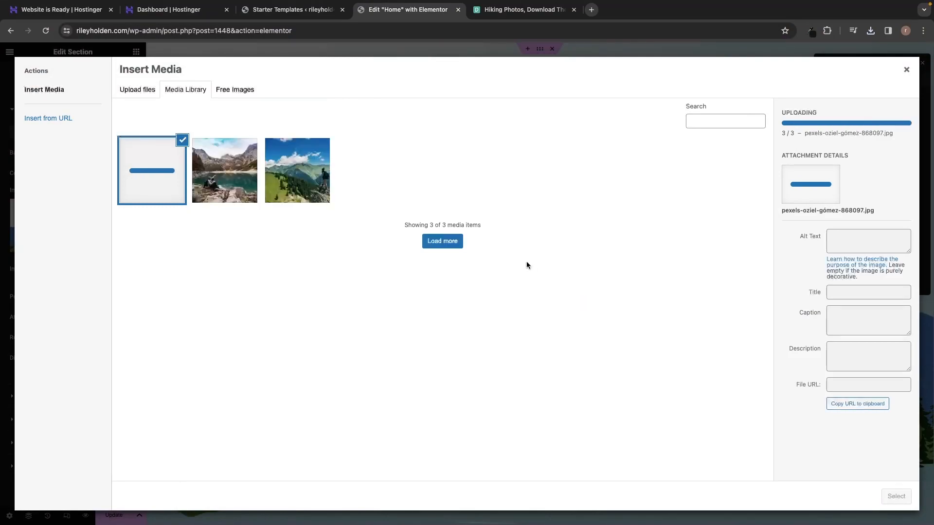
Set the hero background to the orange-backpack hiker photo, replacing the lake photo tried first.
{"action": "left_click", "coordinate": [246, 163]}
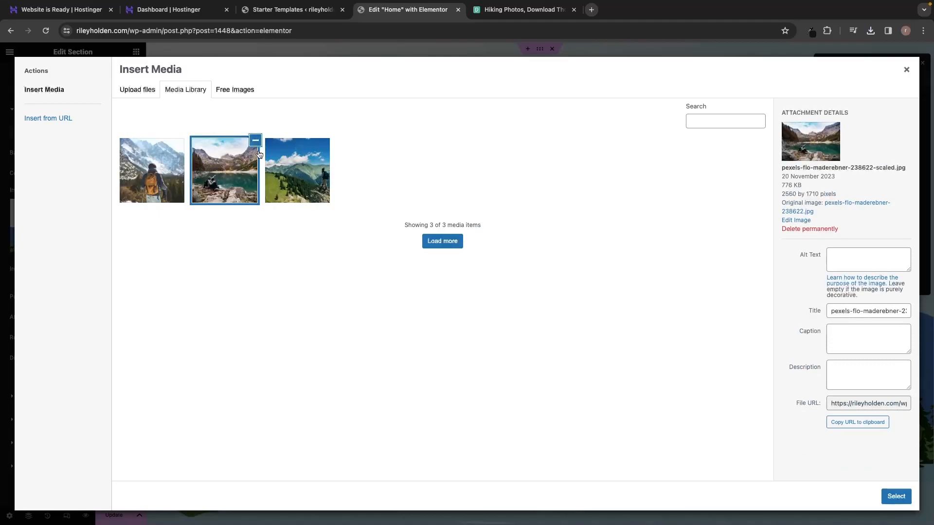
{"action": "left_click", "coordinate": [894, 495]}
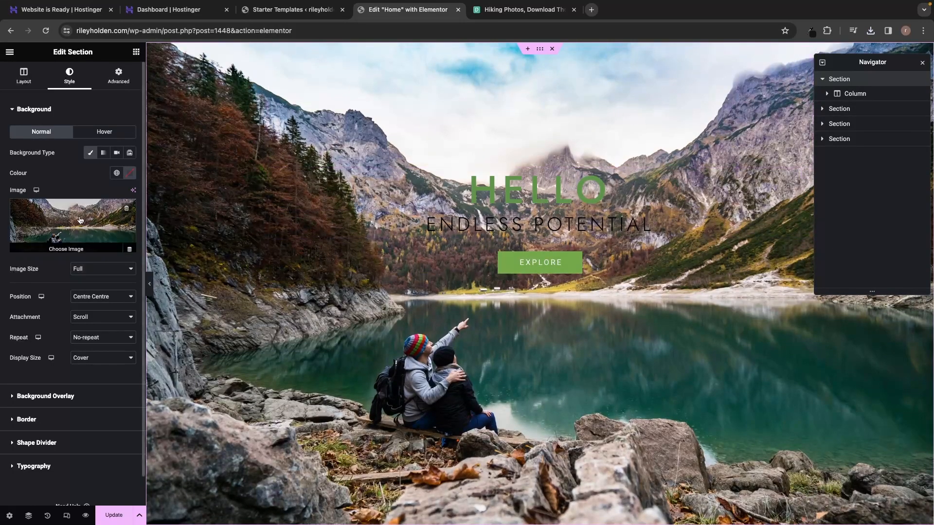
{"action": "left_click", "coordinate": [76, 245]}
{"action": "left_click", "coordinate": [144, 161]}
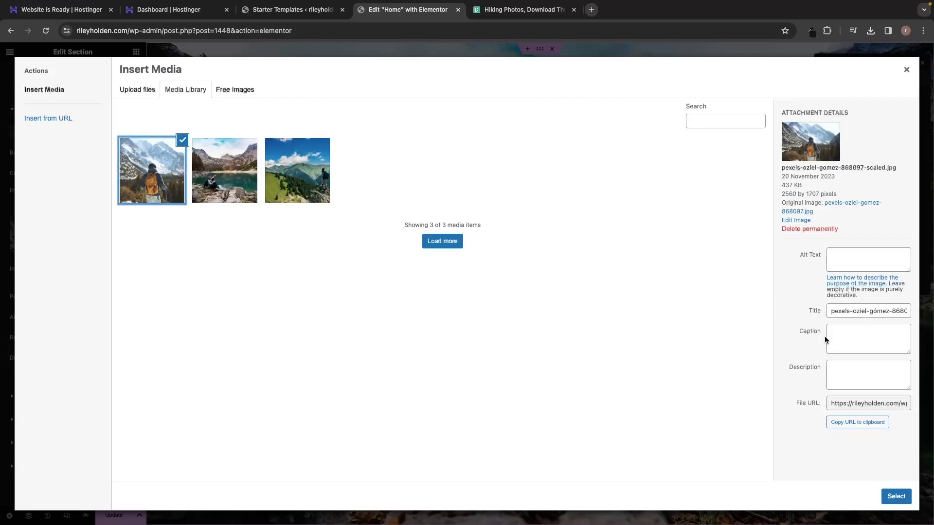
{"action": "left_click", "coordinate": [900, 498]}
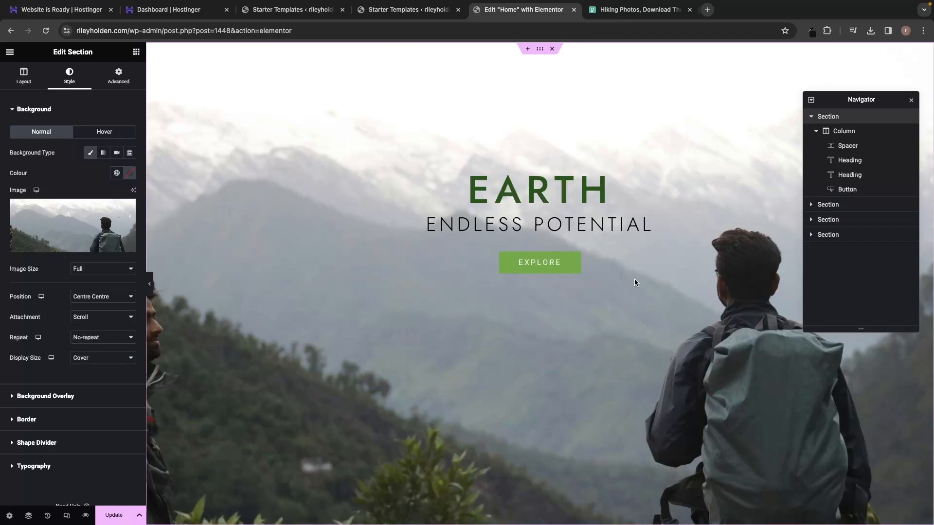
Replace the EARTH hero heading with the pasted name WAYFARER WHISPERER.
{"action": "double_click", "coordinate": [542, 193]}
{"action": "left_click", "coordinate": [613, 191]}
{"action": "left_click_drag", "start_coordinate": [614, 190], "coordinate": [471, 188]}
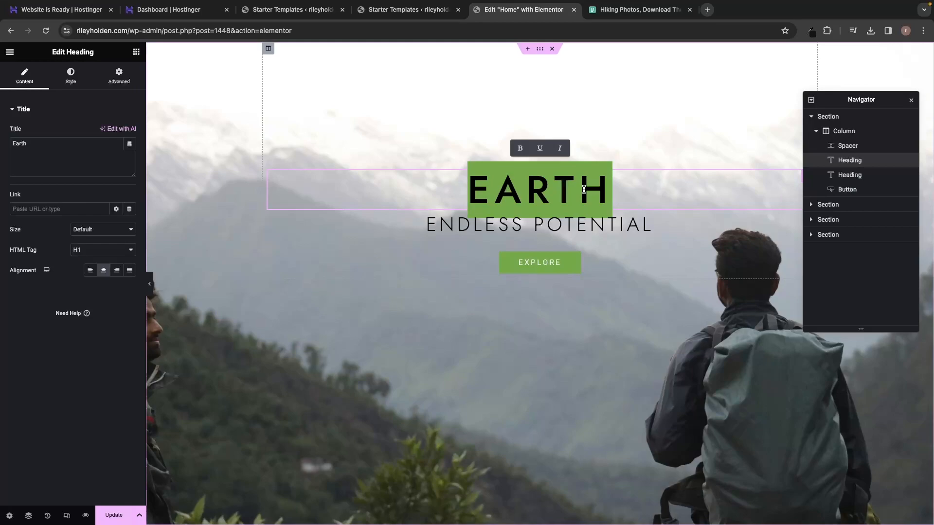
{"action": "type", "text": "Wayfarer whisperer"}
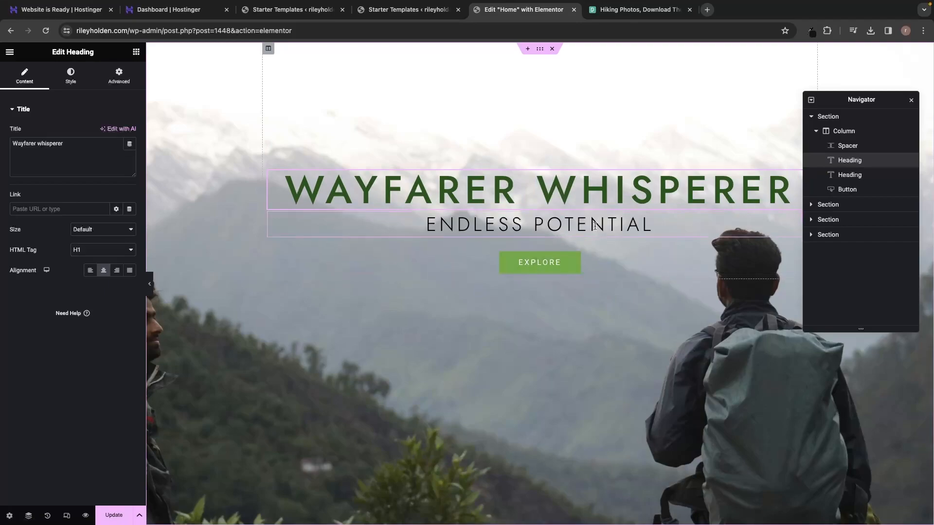
Select the ENDLESS POTENTIAL subtitle text, then clear the selection.
{"action": "left_click", "coordinate": [635, 226]}
{"action": "left_click_drag", "start_coordinate": [665, 224], "coordinate": [441, 219]}
{"action": "left_click", "coordinate": [612, 278]}
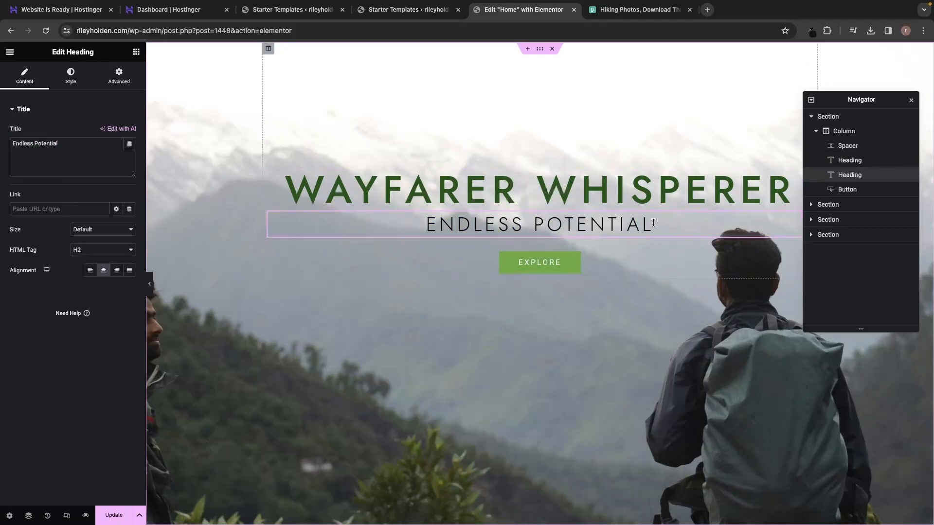
{"action": "left_click_drag", "start_coordinate": [650, 224], "coordinate": [427, 221]}
{"action": "left_click", "coordinate": [602, 261]}
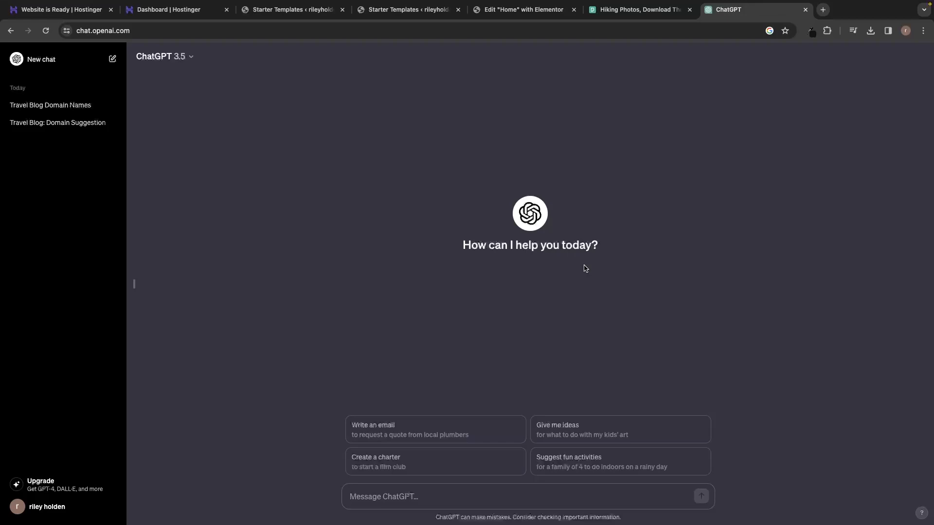
Ask ChatGPT 'Create me a slogan for my travel blog' and copy the returned slogan.
{"action": "type", "text": "Create me a slogan for my travel "}
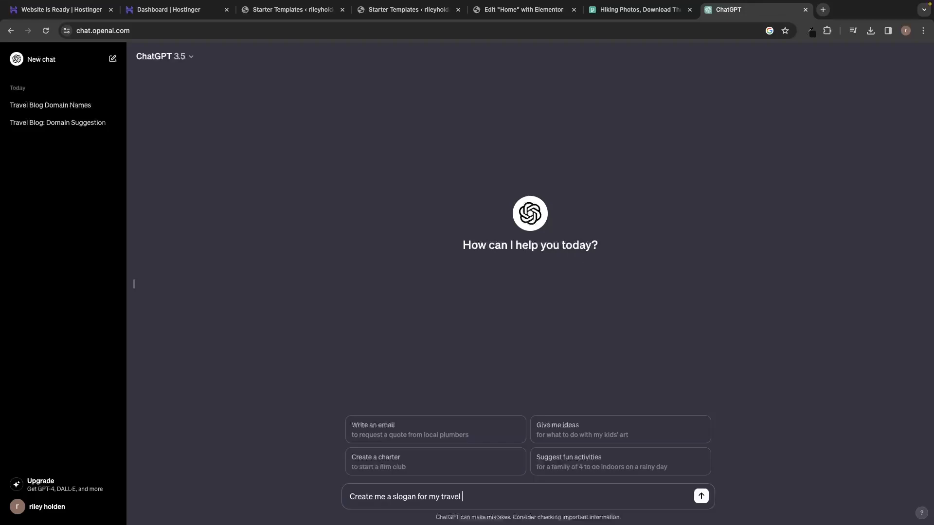
{"action": "type", "text": "blog"}
{"action": "key", "text": "Return"}
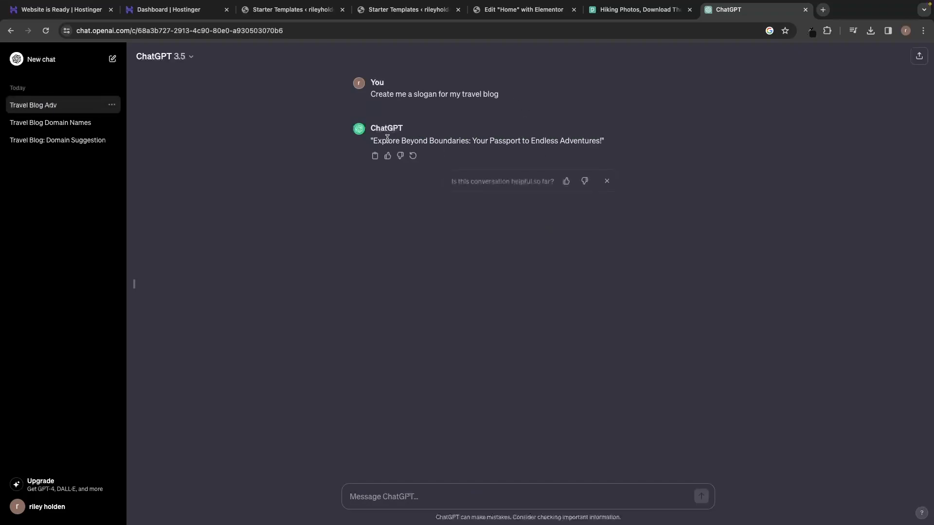
{"action": "left_click_drag", "start_coordinate": [373, 140], "coordinate": [601, 141]}
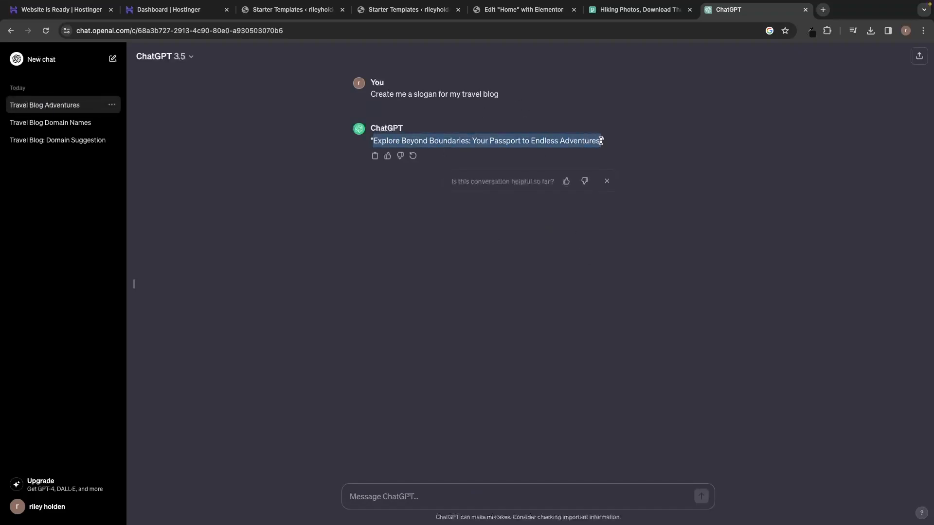
{"action": "left_click", "coordinate": [637, 138]}
{"action": "left_click_drag", "start_coordinate": [372, 140], "coordinate": [604, 141]}
{"action": "left_click", "coordinate": [634, 146]}
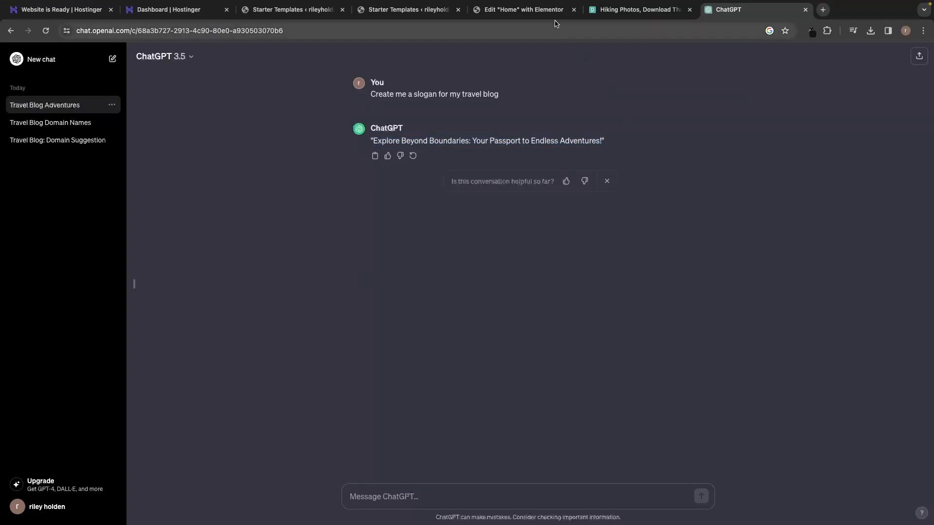
{"action": "left_click", "coordinate": [539, 9]}
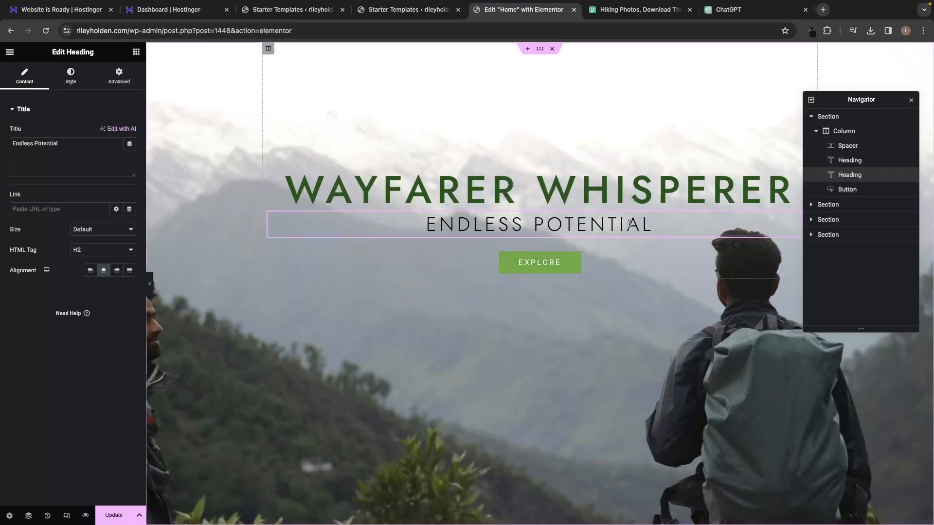
{"action": "left_click", "coordinate": [150, 283]}
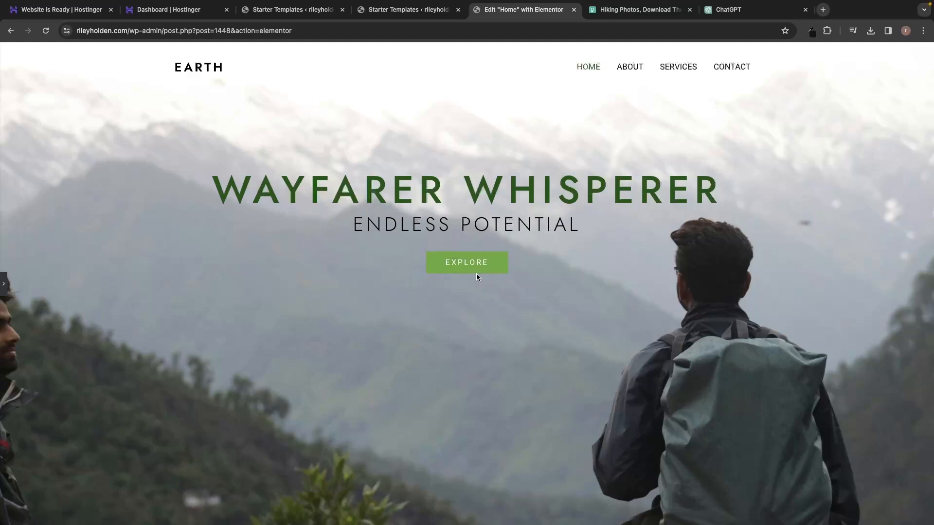
{"action": "scroll", "coordinate": [476, 276], "scroll_direction": "down", "scroll_amount": 6}
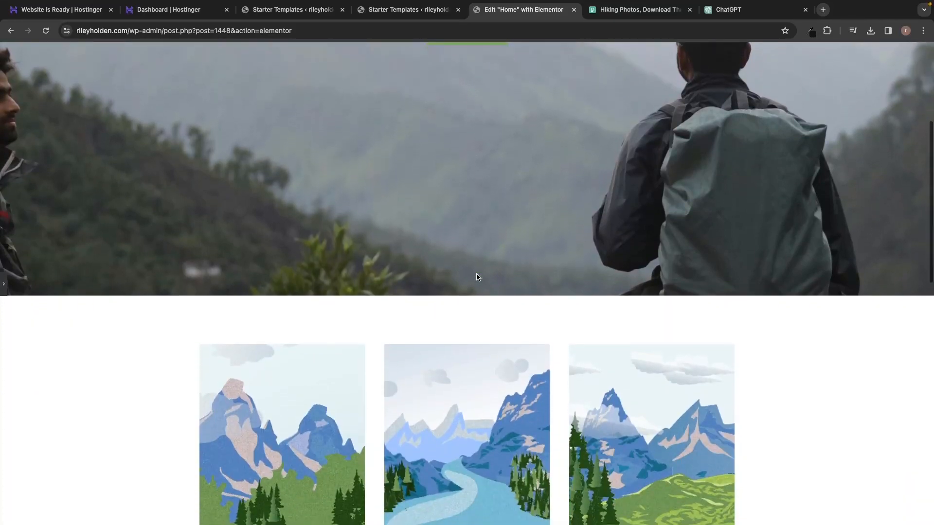
{"action": "scroll", "coordinate": [476, 277], "scroll_direction": "down", "scroll_amount": 3}
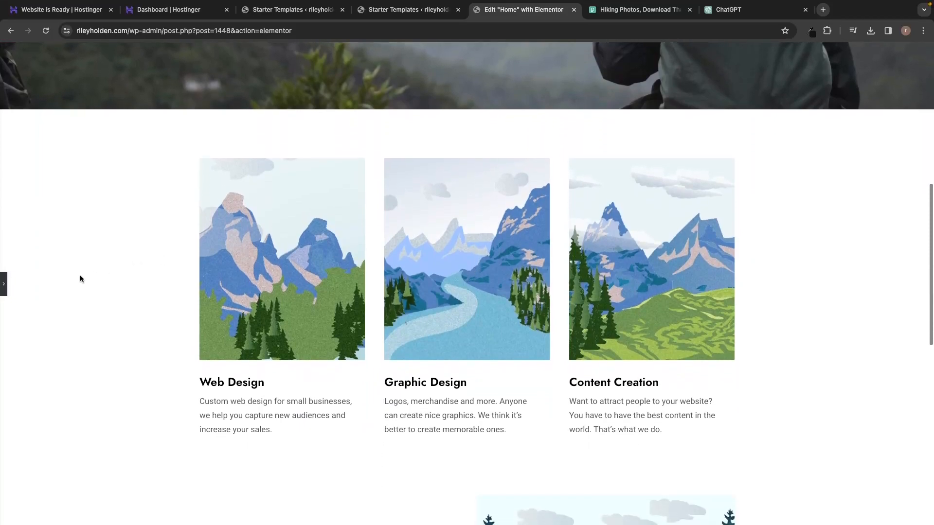
{"action": "left_click", "coordinate": [4, 284]}
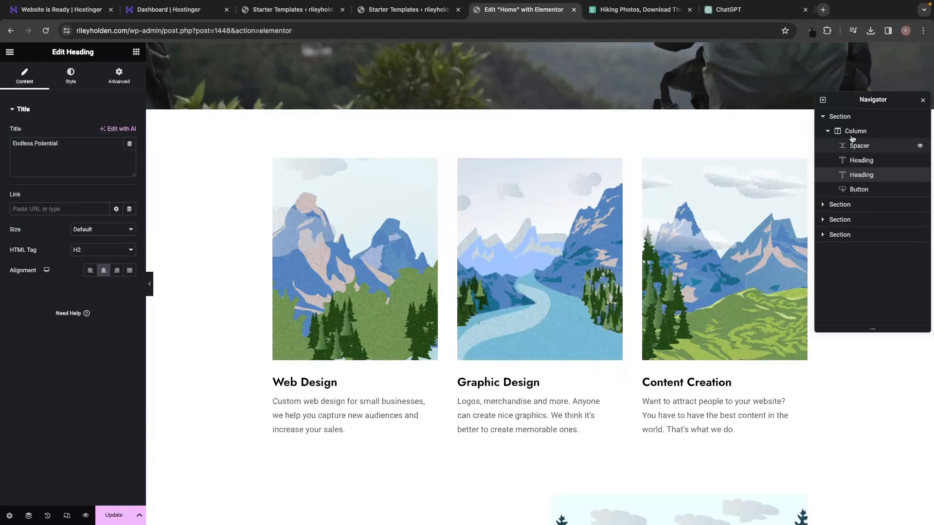
Dock the Navigator on the right and retitle the Web Design card 'Best Date Nights In Rome'.
{"action": "left_click_drag", "start_coordinate": [842, 98], "coordinate": [845, 100]}
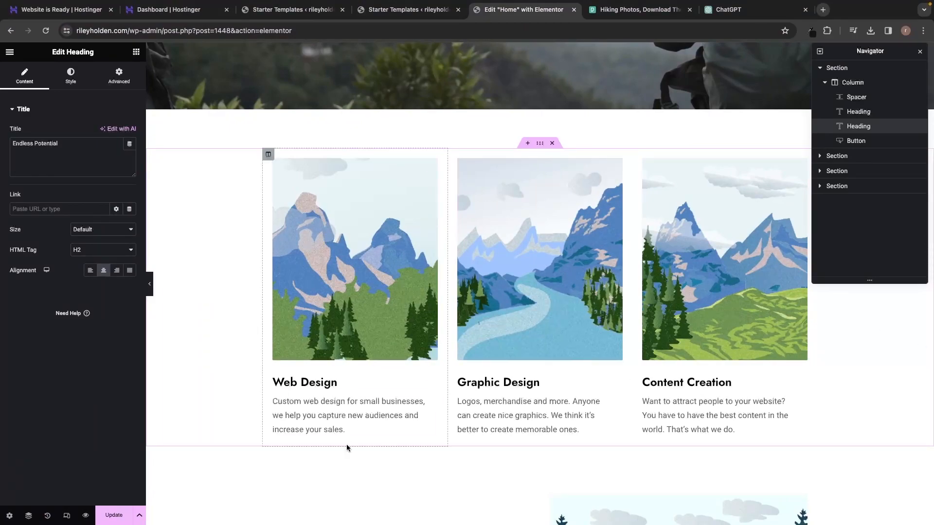
{"action": "triple_click", "coordinate": [318, 389]}
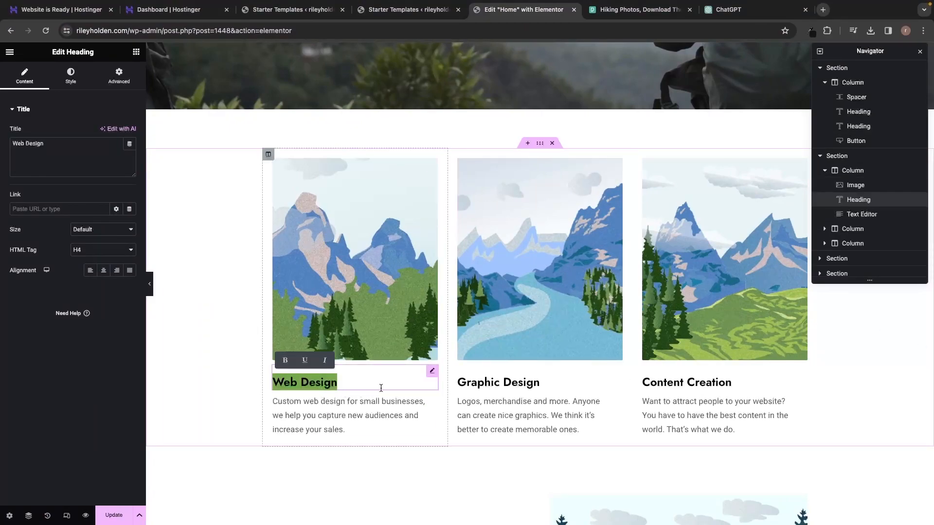
{"action": "type", "text": "Best Date Nights In "}
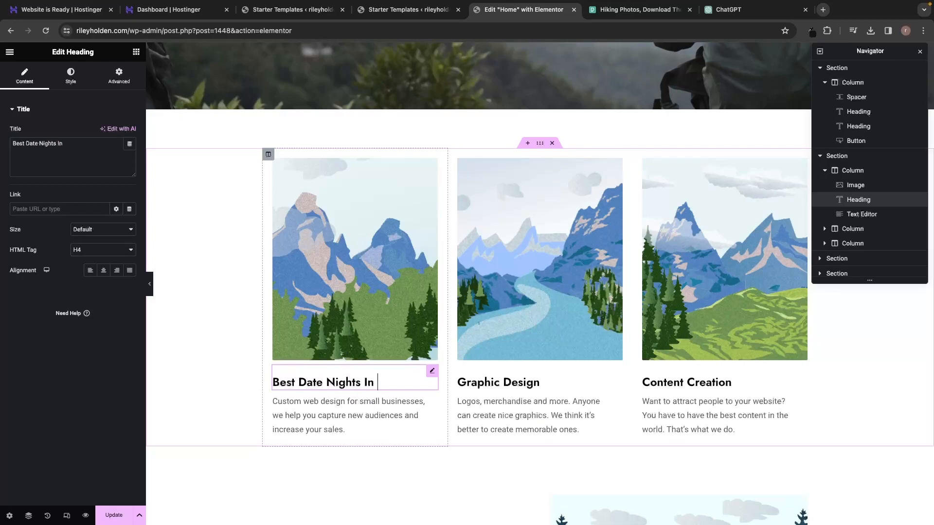
{"action": "type", "text": "Rome"}
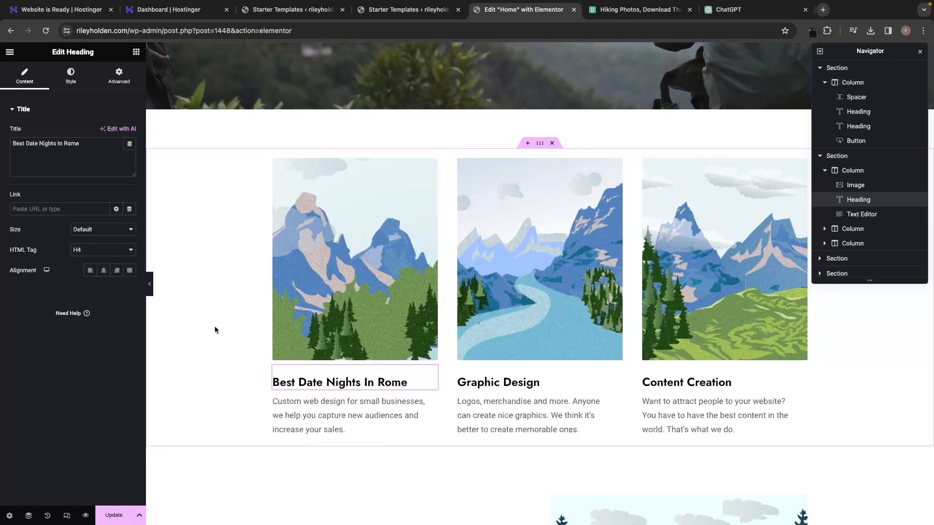
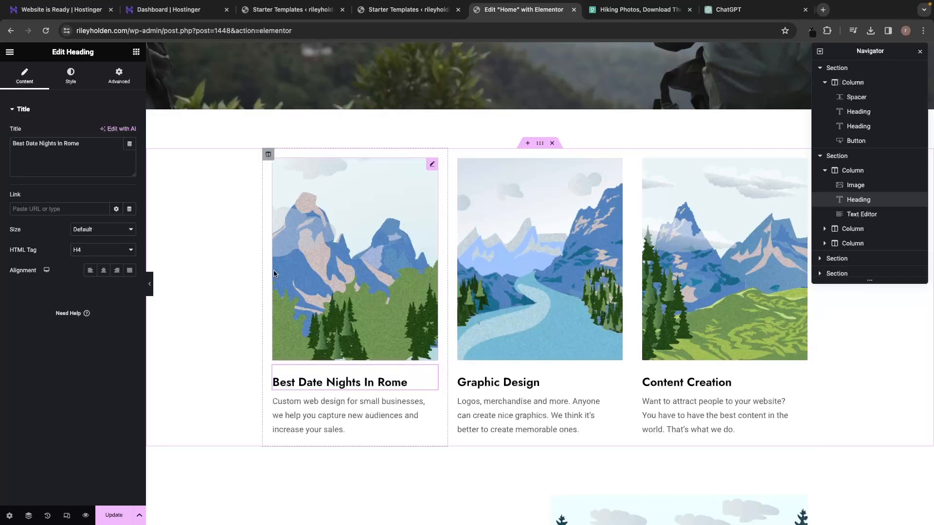
Update the Home page so the 'Best Date Nights In Rome' card heading is saved.
{"action": "left_click", "coordinate": [116, 515]}
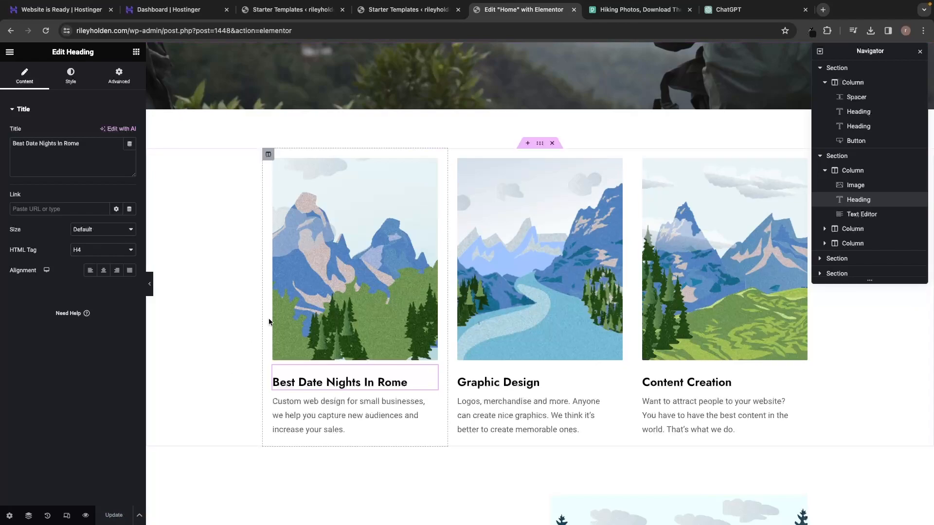
Load the WP Dashboard bookmark in a new tab and close both Hostinger tabs.
{"action": "left_click", "coordinate": [823, 11]}
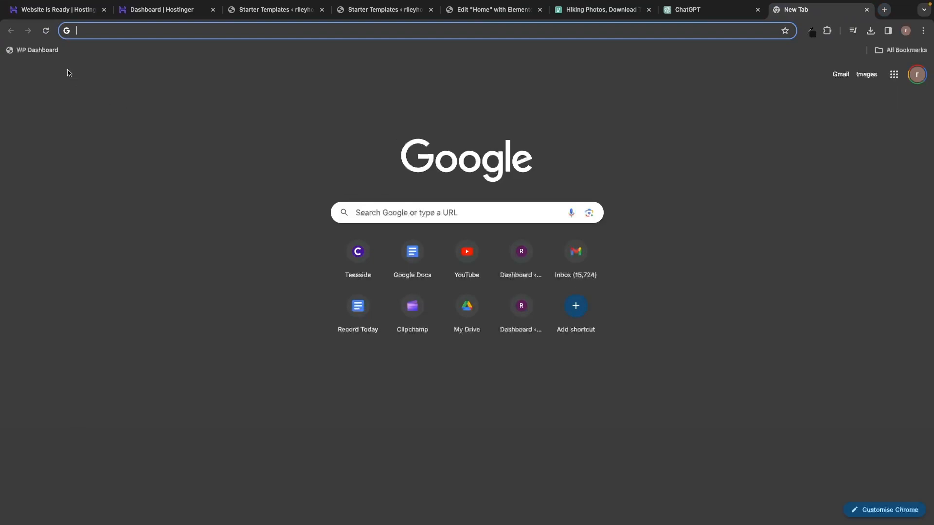
{"action": "left_click", "coordinate": [30, 53]}
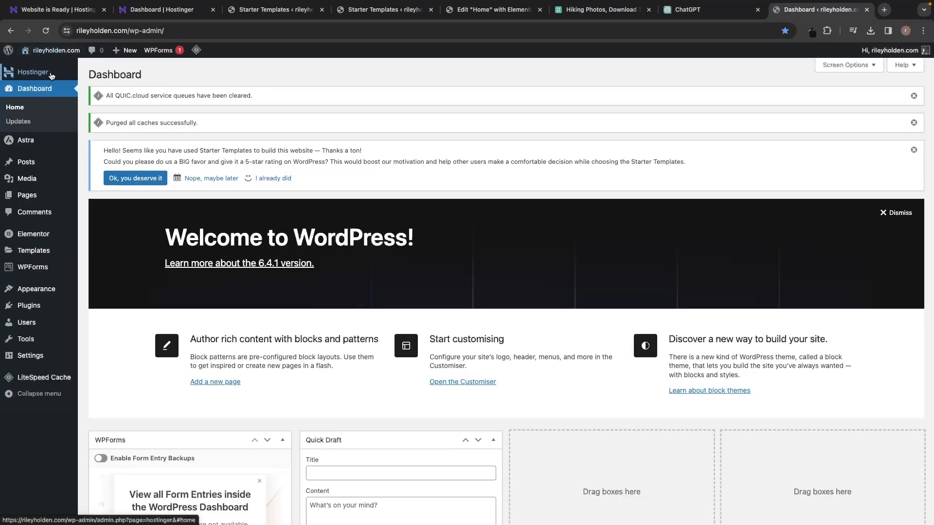
{"action": "left_click", "coordinate": [104, 9]}
{"action": "left_click", "coordinate": [104, 10]}
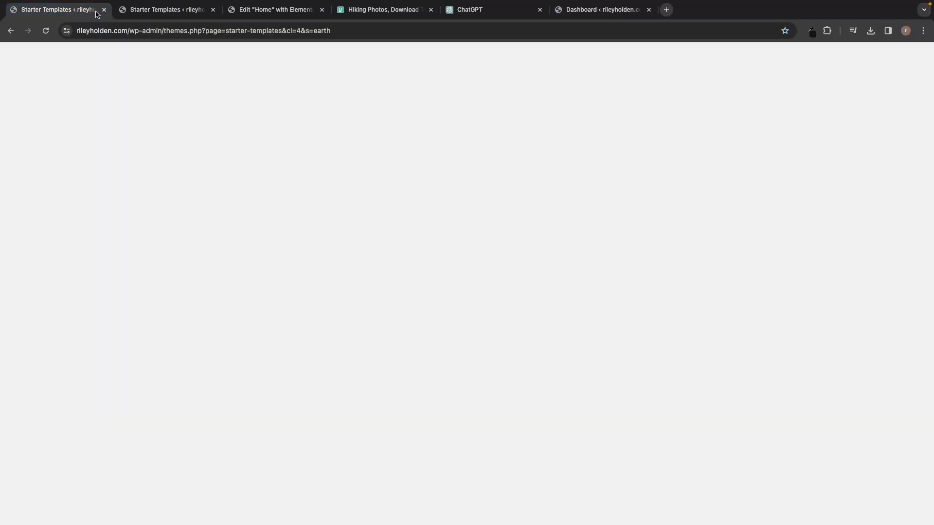
Close the blank Starter Templates tab, keep the Congratulations page, and return to the Dashboard tab.
{"action": "left_click", "coordinate": [104, 10]}
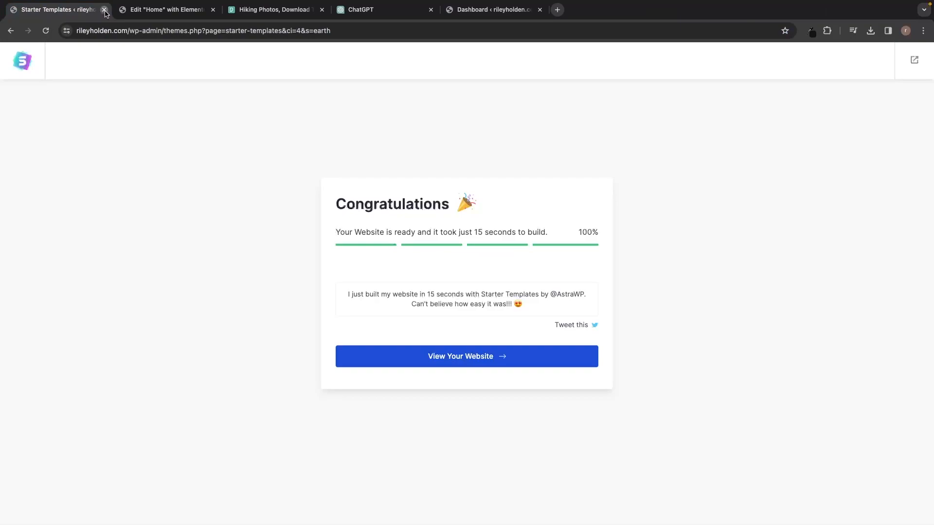
{"action": "left_click", "coordinate": [103, 9]}
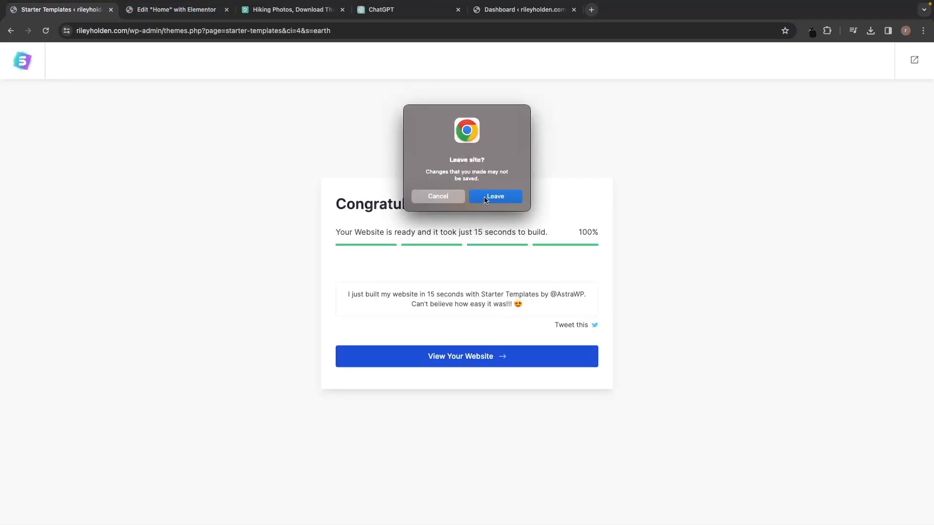
{"action": "left_click", "coordinate": [438, 196]}
{"action": "left_click", "coordinate": [292, 10]}
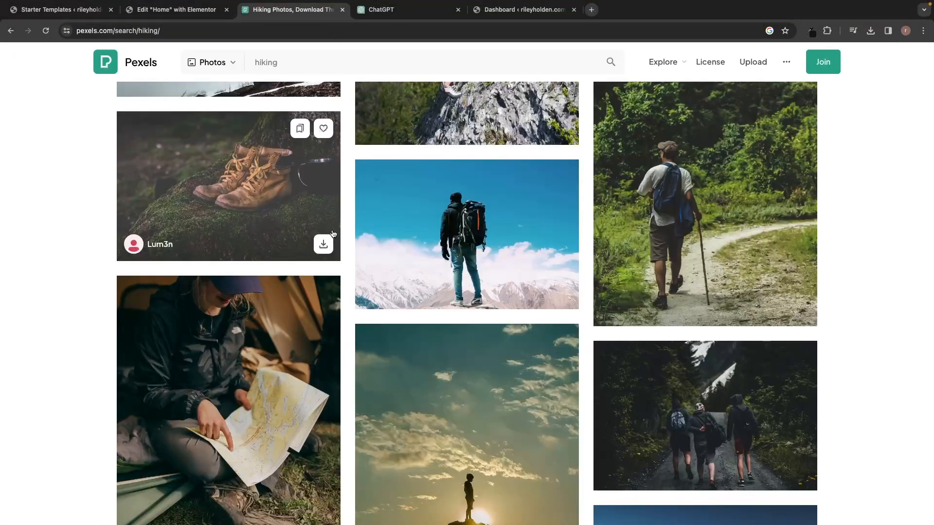
{"action": "left_click", "coordinate": [428, 13]}
{"action": "left_click", "coordinate": [518, 12]}
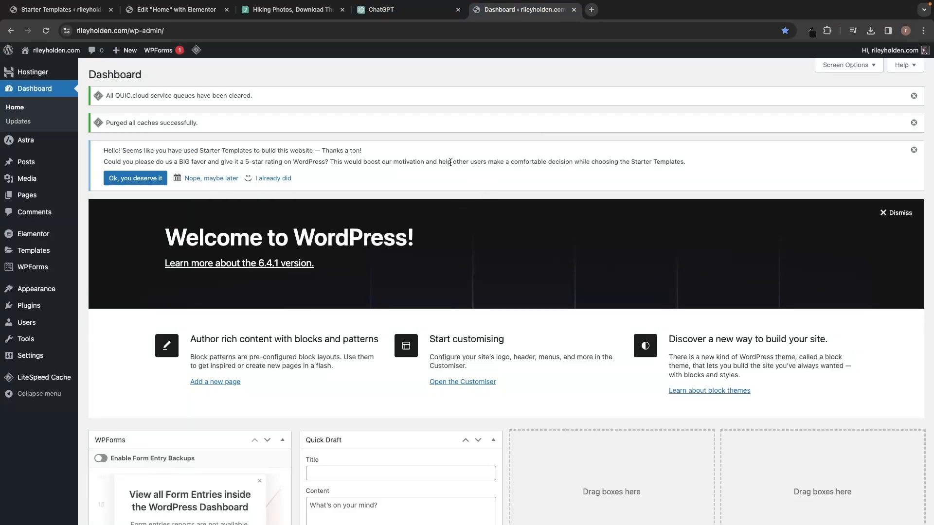
{"action": "mouse_move", "coordinate": [30, 307]}
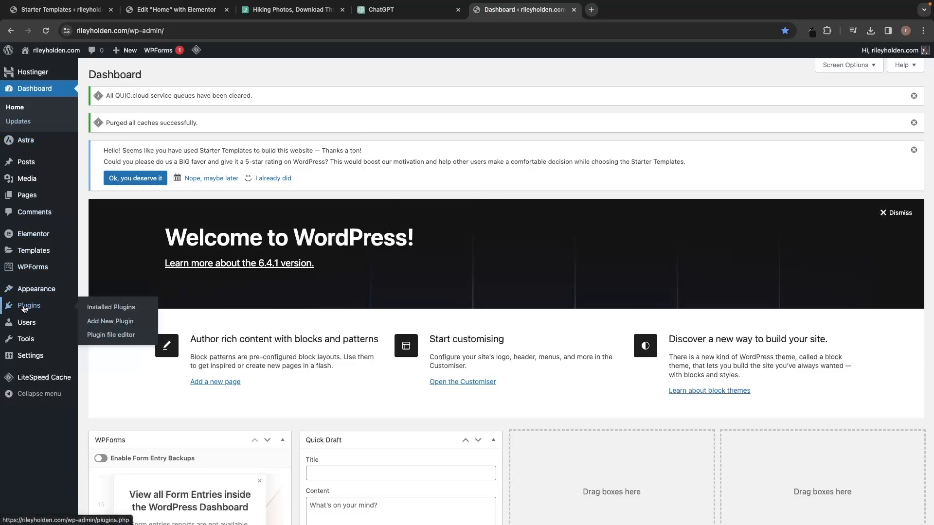
Search the plugin directory for 'the post grid', then install and activate The Post Grid.
{"action": "left_click", "coordinate": [121, 325]}
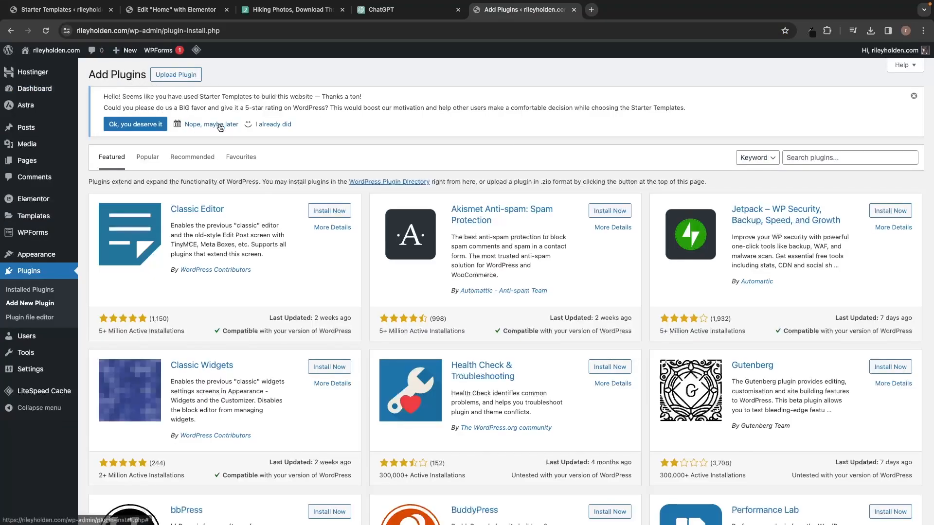
{"action": "left_click", "coordinate": [795, 157]}
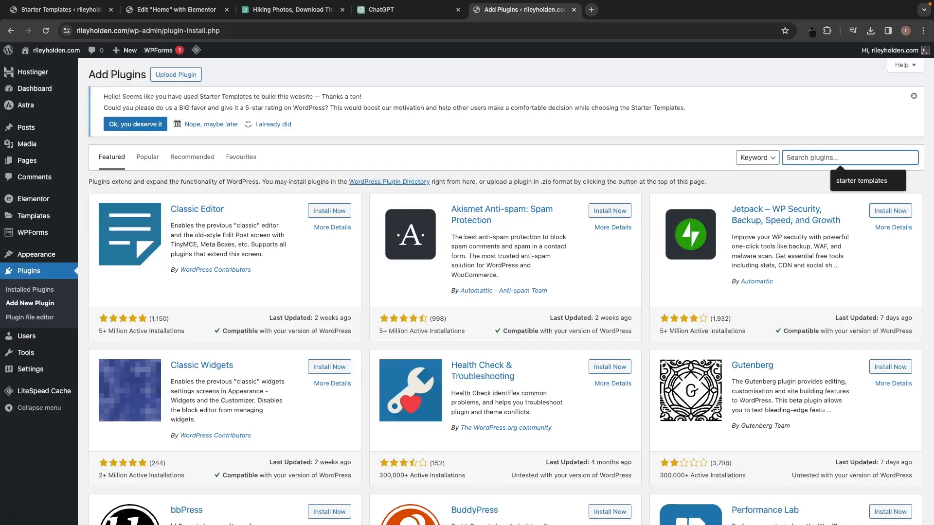
{"action": "type", "text": "the post grid"}
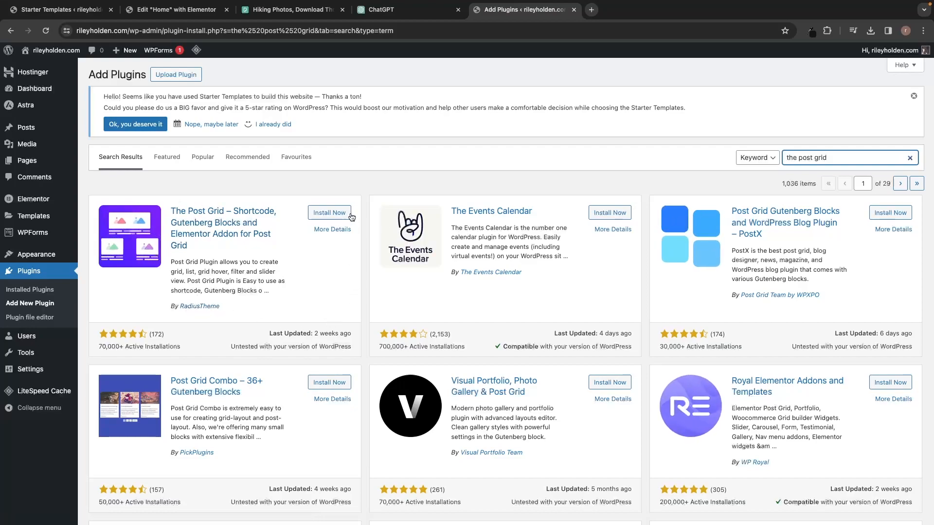
{"action": "left_click", "coordinate": [339, 217]}
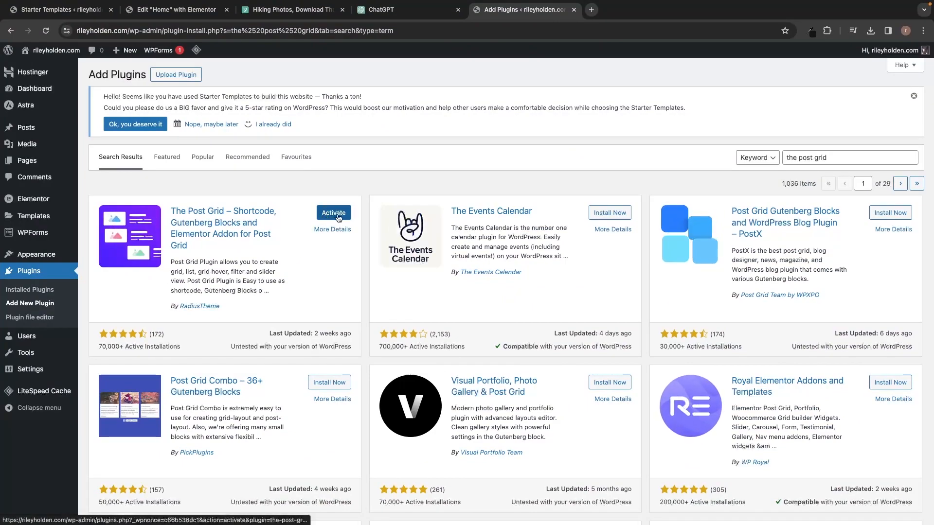
{"action": "left_click", "coordinate": [340, 214]}
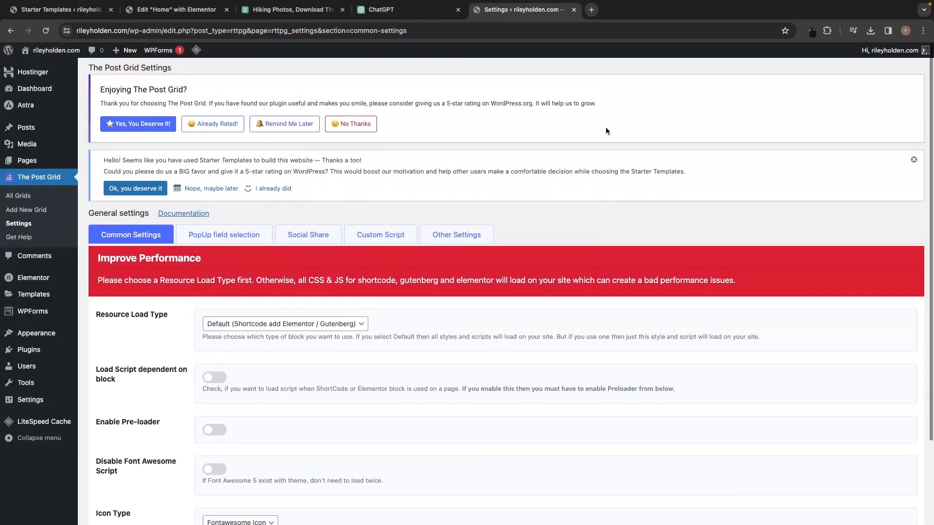
Save The Post Grid common settings and go back to the Elementor Home editor.
{"action": "scroll", "coordinate": [606, 131], "scroll_direction": "down", "scroll_amount": 2}
{"action": "scroll", "coordinate": [606, 130], "scroll_direction": "down", "scroll_amount": 1}
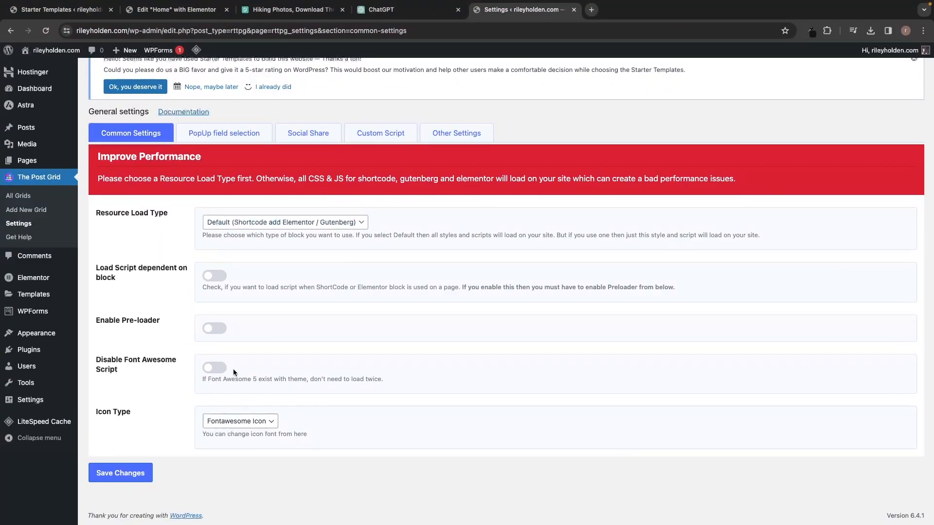
{"action": "left_click", "coordinate": [123, 473]}
{"action": "scroll", "coordinate": [145, 484], "scroll_direction": "down", "scroll_amount": 1}
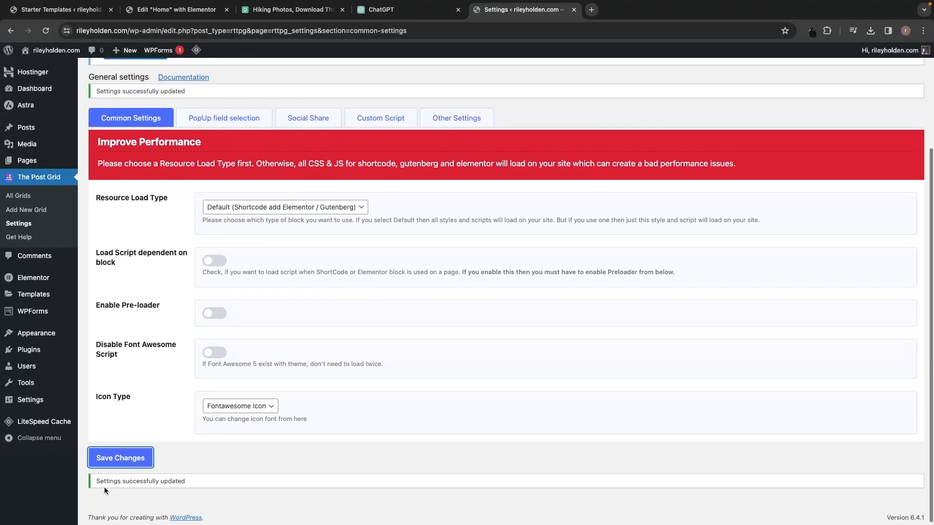
{"action": "left_click_drag", "start_coordinate": [96, 481], "coordinate": [215, 480]}
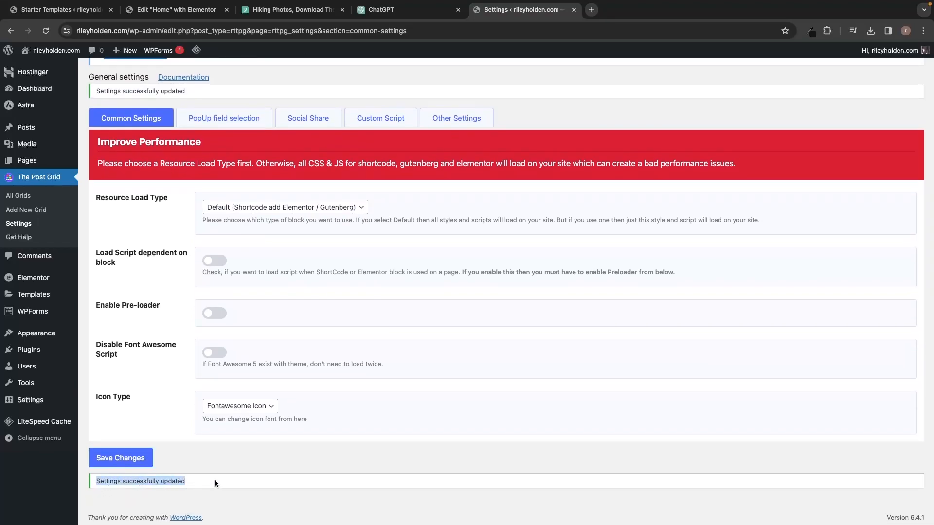
{"action": "left_click", "coordinate": [241, 471]}
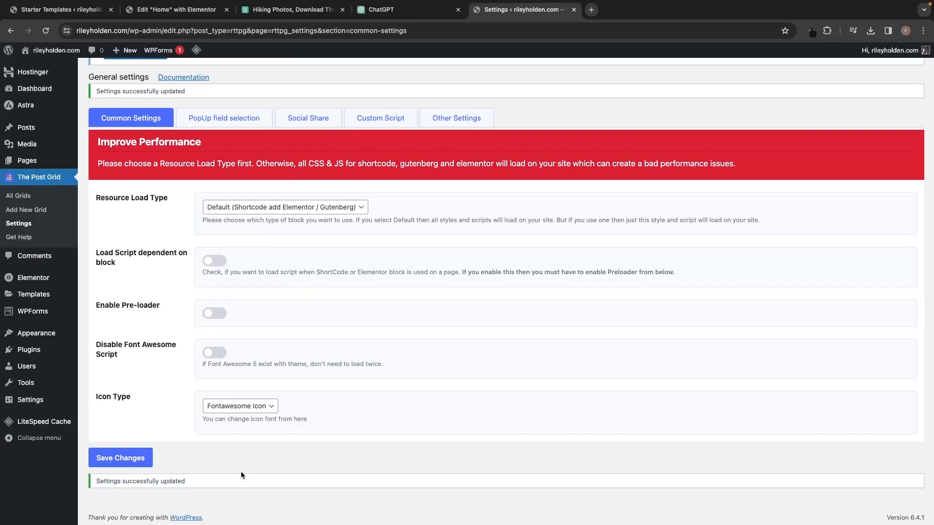
{"action": "left_click", "coordinate": [195, 10]}
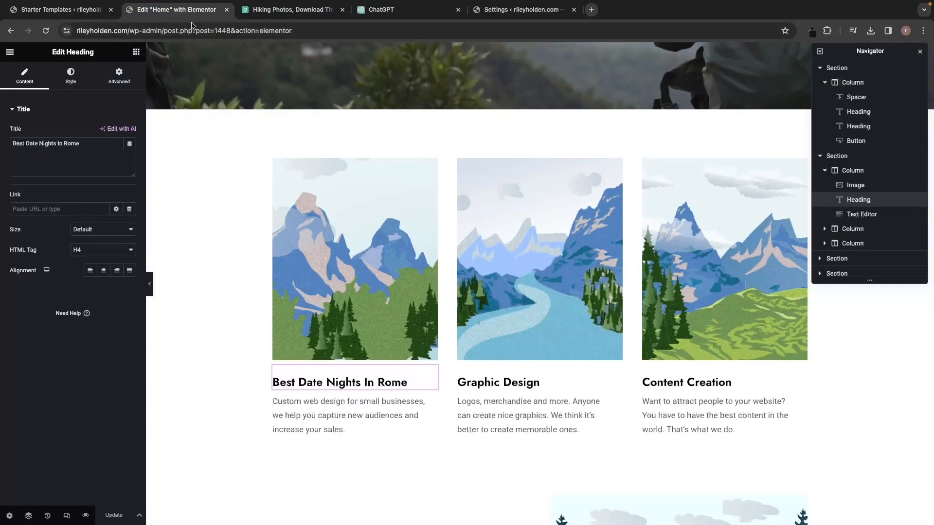
Reload the Elementor editor so TPG - Grid Layout and TPG - List Layout widgets appear.
{"action": "scroll", "coordinate": [371, 110], "scroll_direction": "up", "scroll_amount": 9}
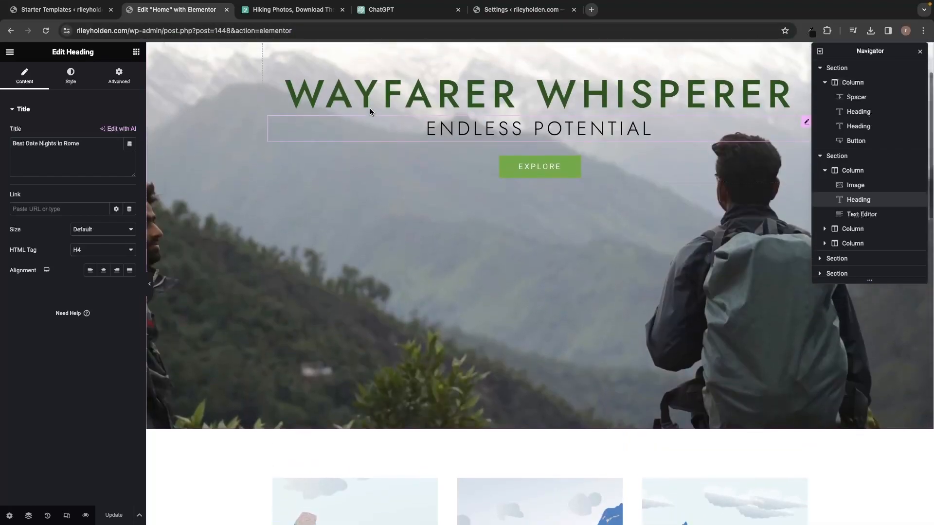
{"action": "scroll", "coordinate": [425, 312], "scroll_direction": "down", "scroll_amount": 6}
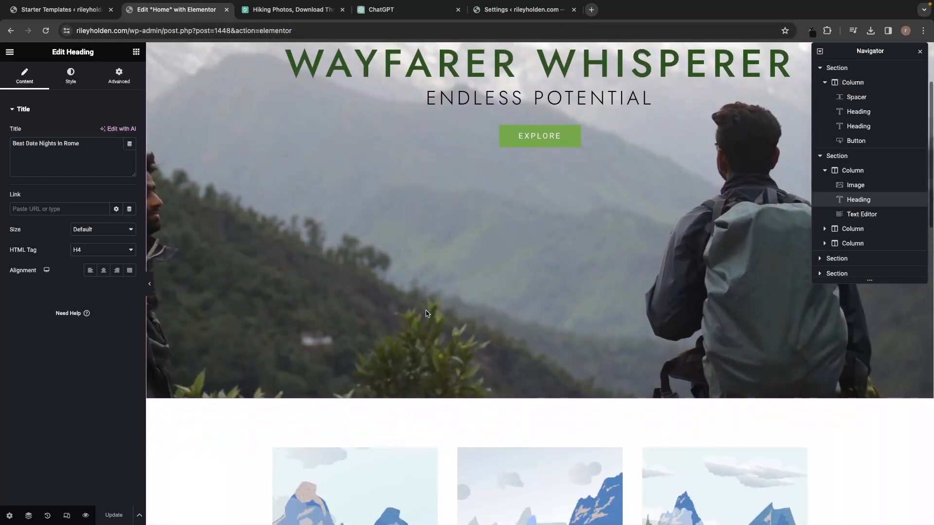
{"action": "scroll", "coordinate": [425, 310], "scroll_direction": "down", "scroll_amount": 1}
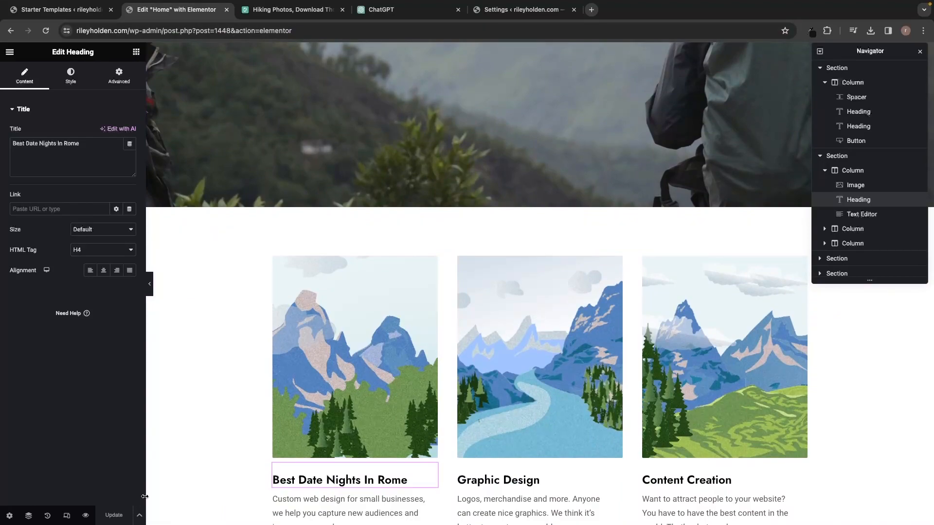
{"action": "left_click", "coordinate": [46, 31]}
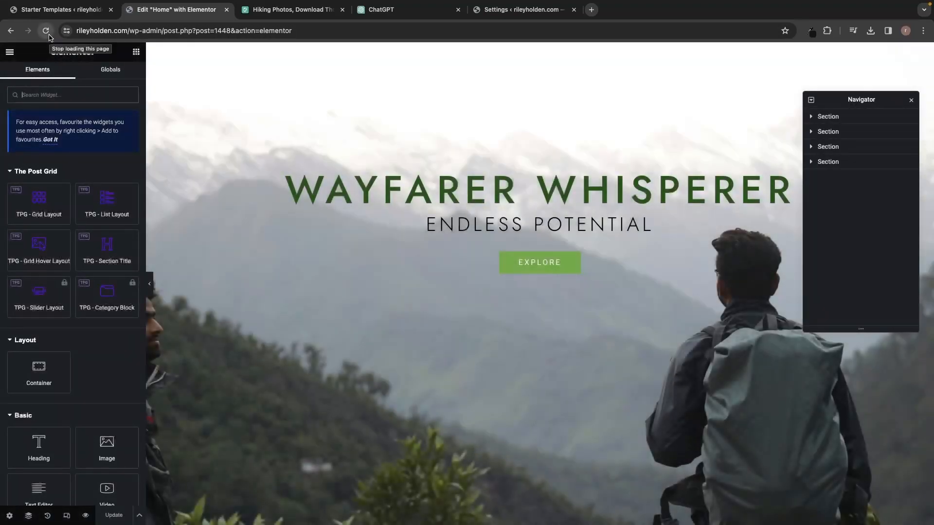
{"action": "scroll", "coordinate": [211, 179], "scroll_direction": "down", "scroll_amount": 1}
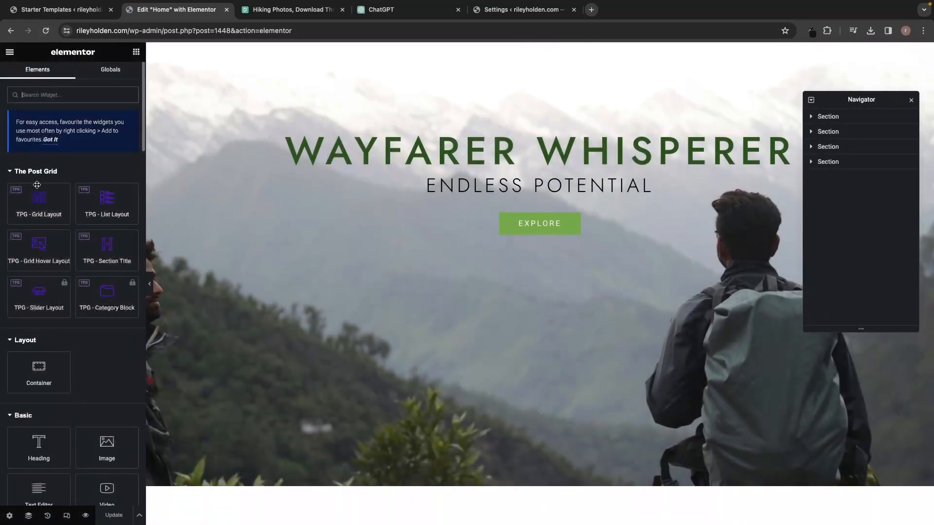
{"action": "scroll", "coordinate": [244, 209], "scroll_direction": "down", "scroll_amount": 5}
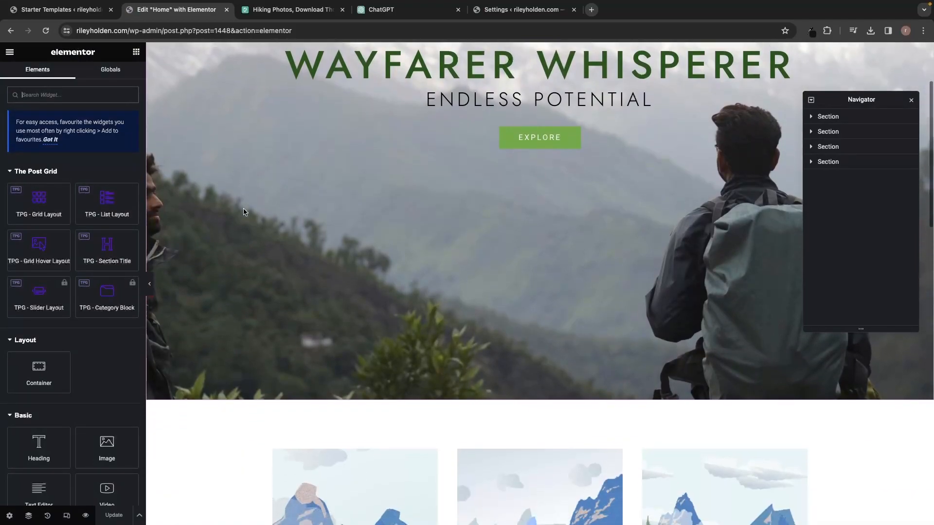
{"action": "scroll", "coordinate": [245, 212], "scroll_direction": "down", "scroll_amount": 4}
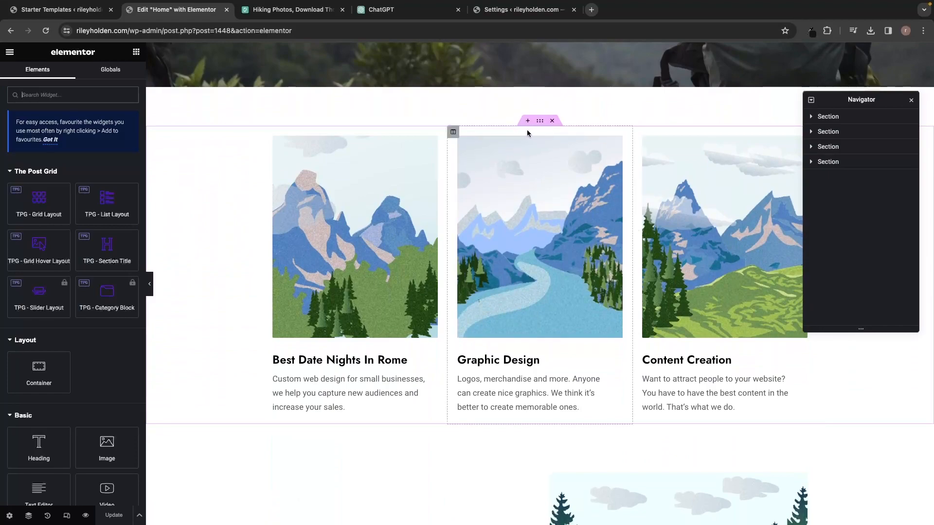
{"action": "left_click", "coordinate": [553, 121]}
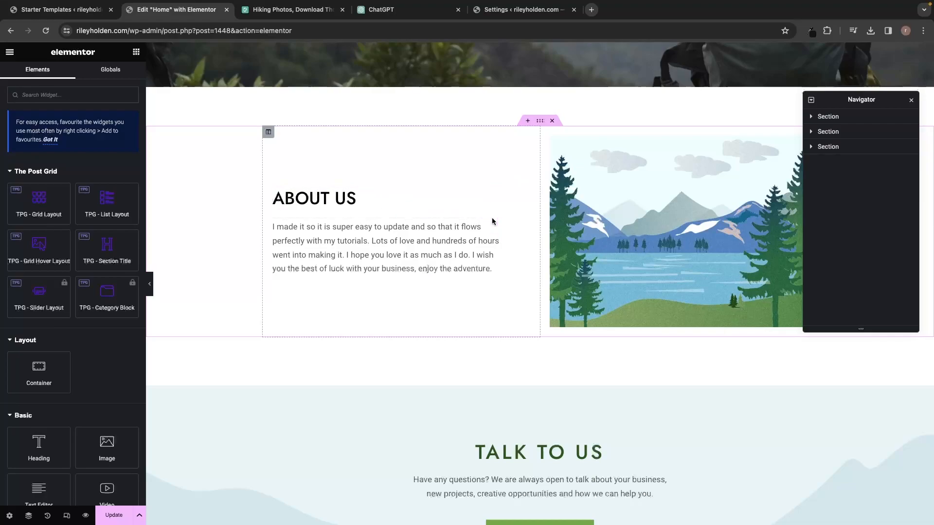
{"action": "left_click", "coordinate": [529, 122]}
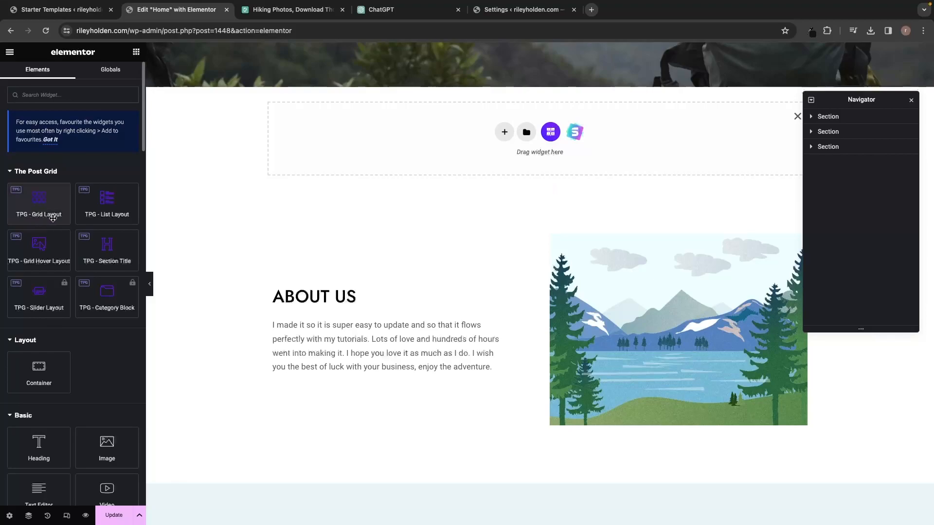
{"action": "left_click_drag", "start_coordinate": [46, 213], "coordinate": [530, 139]}
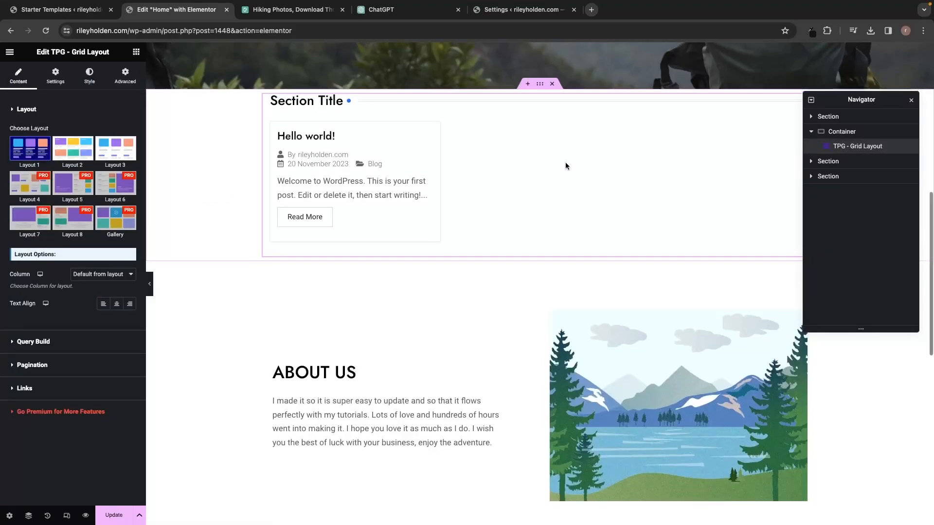
{"action": "scroll", "coordinate": [565, 162], "scroll_direction": "up", "scroll_amount": 1}
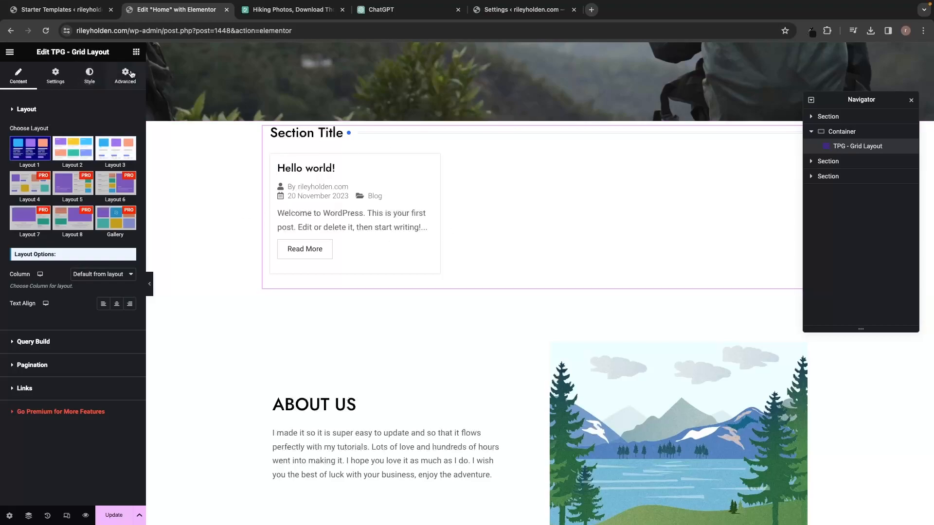
{"action": "left_click", "coordinate": [56, 75]}
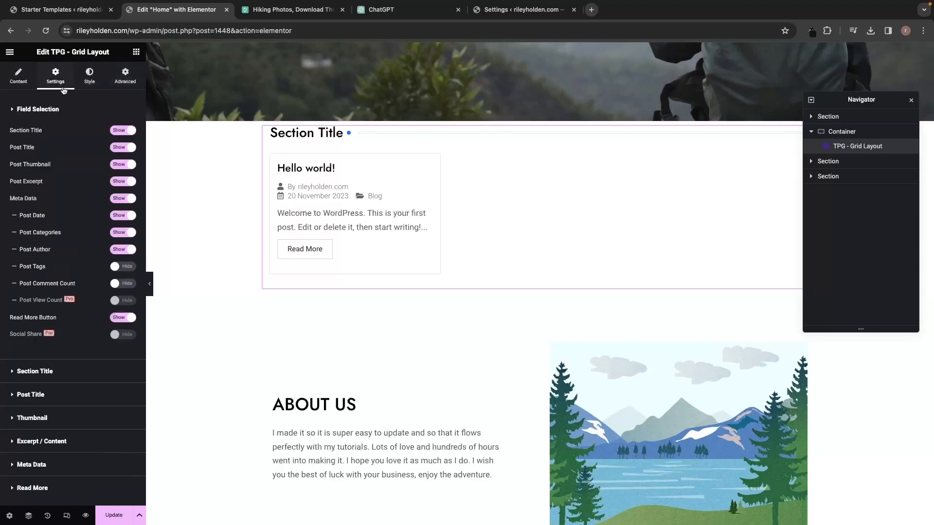
{"action": "left_click", "coordinate": [19, 75]}
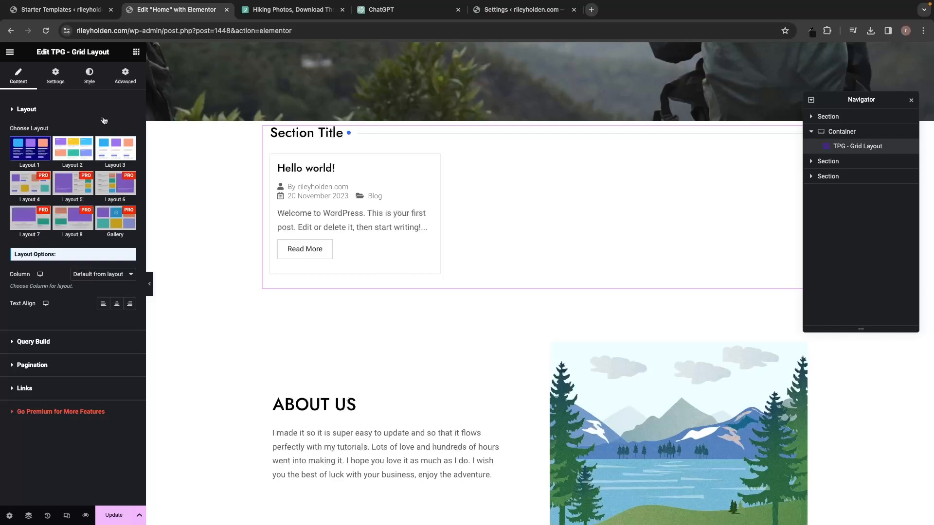
{"action": "scroll", "coordinate": [701, 245], "scroll_direction": "down", "scroll_amount": 5}
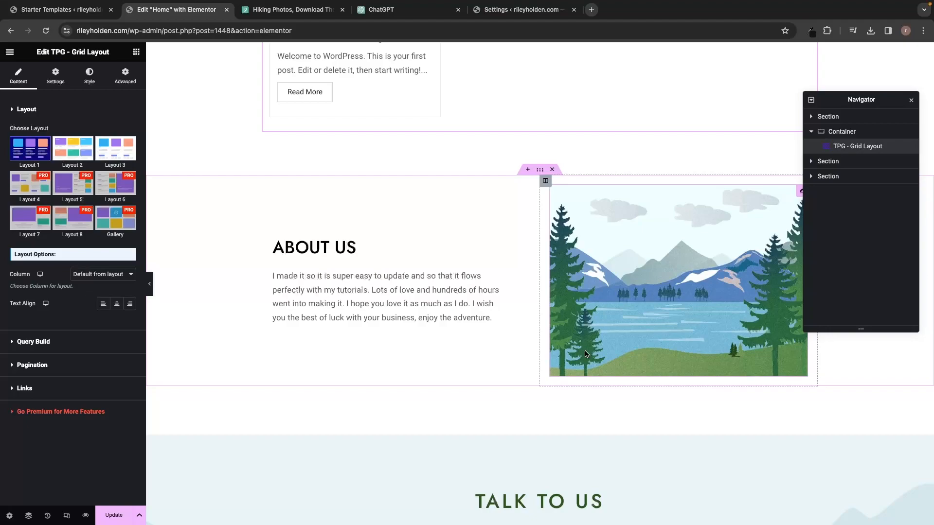
{"action": "scroll", "coordinate": [585, 354], "scroll_direction": "up", "scroll_amount": 10}
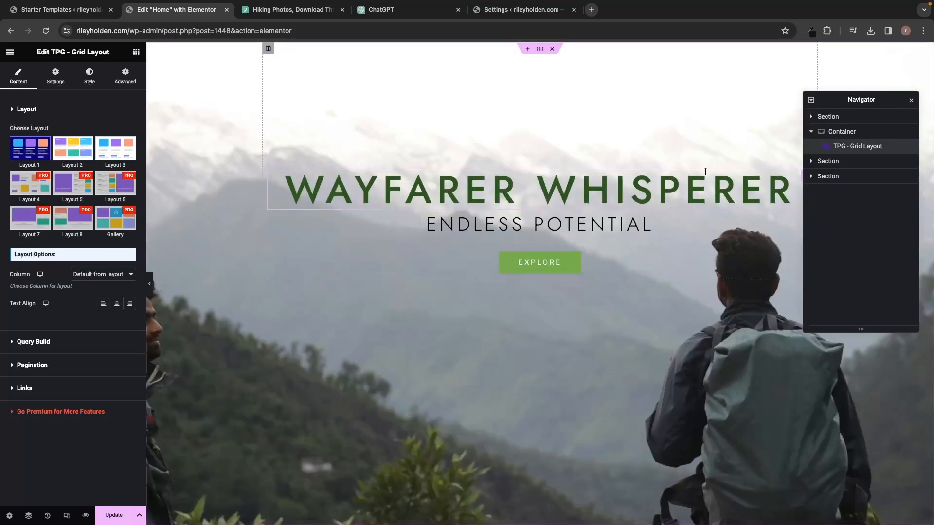
{"action": "scroll", "coordinate": [705, 175], "scroll_direction": "down", "scroll_amount": 3}
{"action": "scroll", "coordinate": [707, 174], "scroll_direction": "down", "scroll_amount": 3}
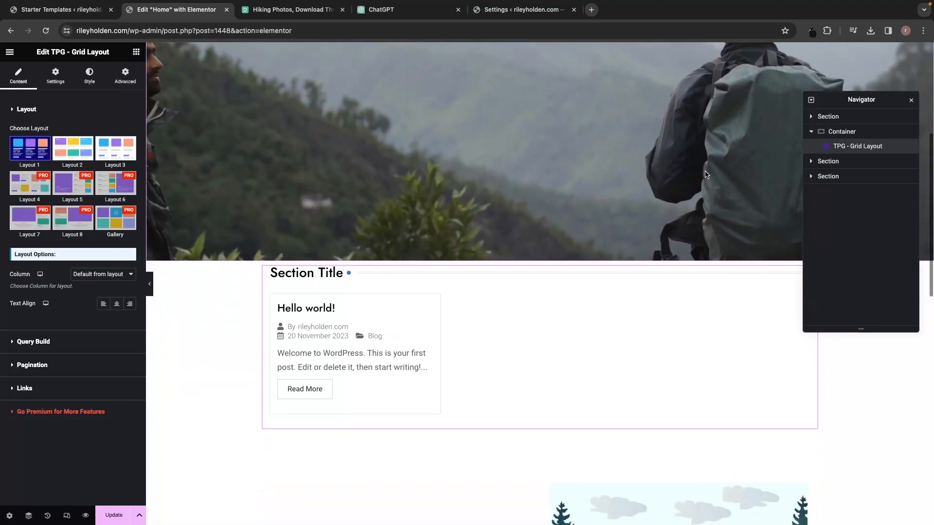
{"action": "scroll", "coordinate": [706, 174], "scroll_direction": "down", "scroll_amount": 8}
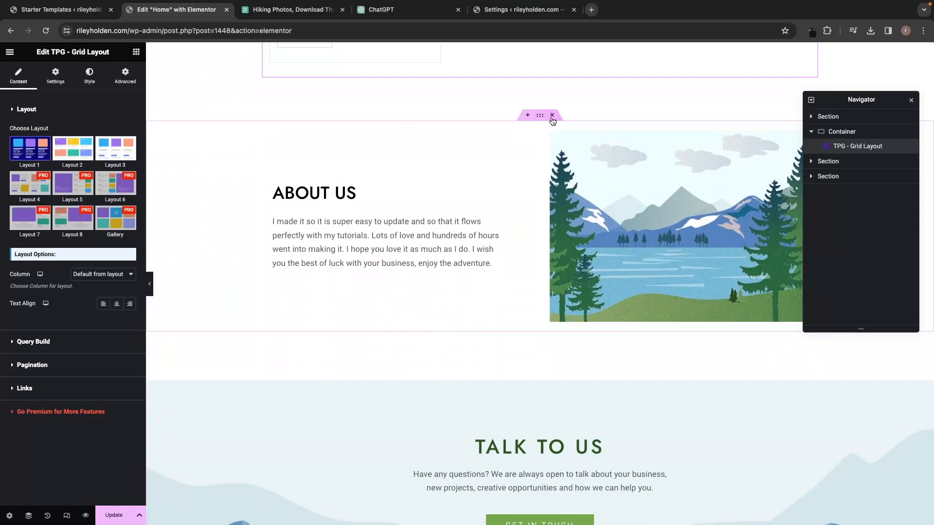
Delete the About Us section from the Home page.
{"action": "left_click", "coordinate": [553, 115]}
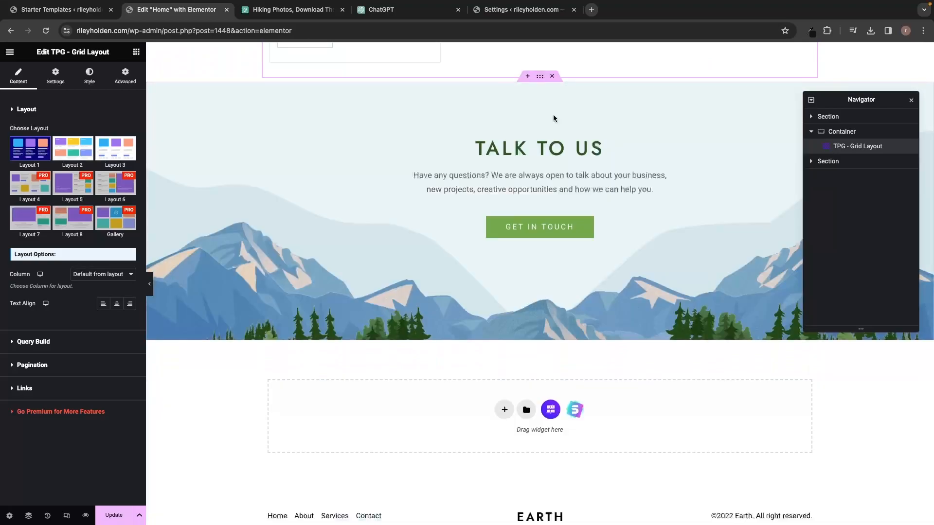
{"action": "scroll", "coordinate": [545, 168], "scroll_direction": "up", "scroll_amount": 2}
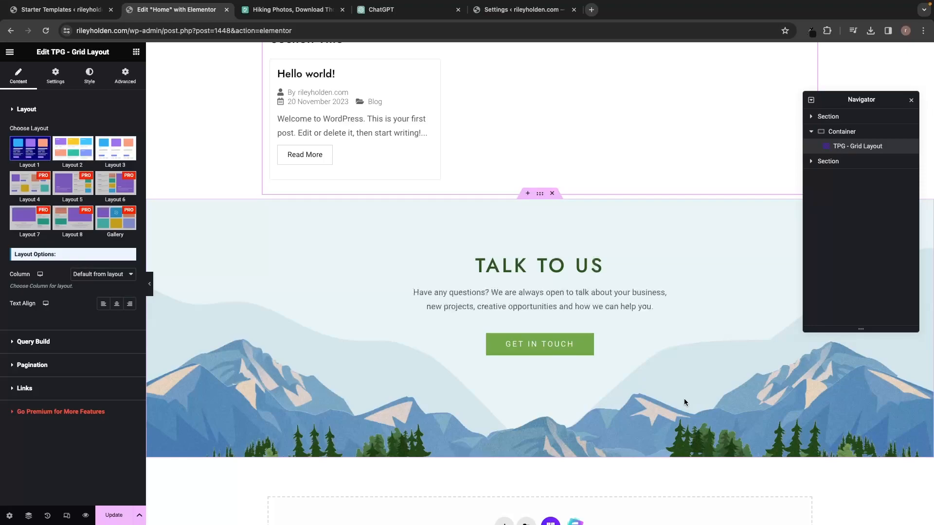
{"action": "scroll", "coordinate": [684, 399], "scroll_direction": "down", "scroll_amount": 2}
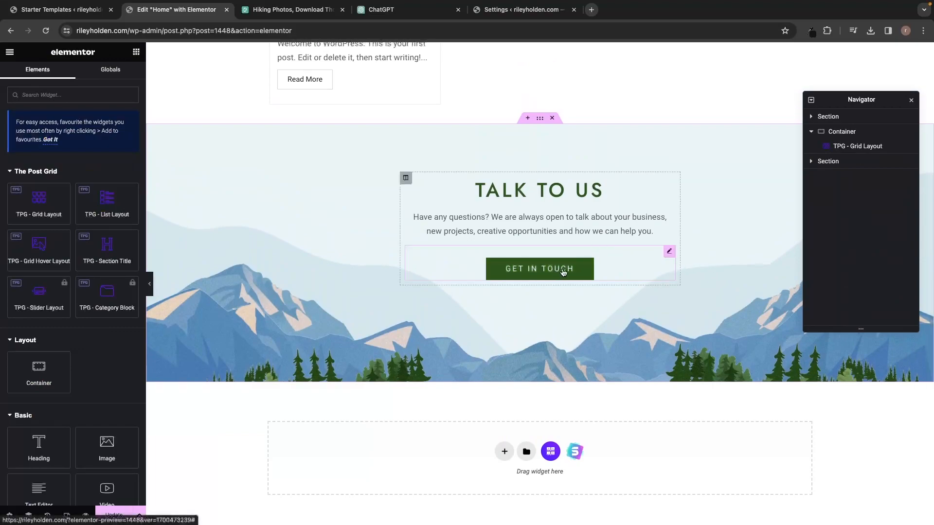
Delete the GET IN TOUCH button from the Talk to Us section via the Navigator.
{"action": "left_click", "coordinate": [606, 265]}
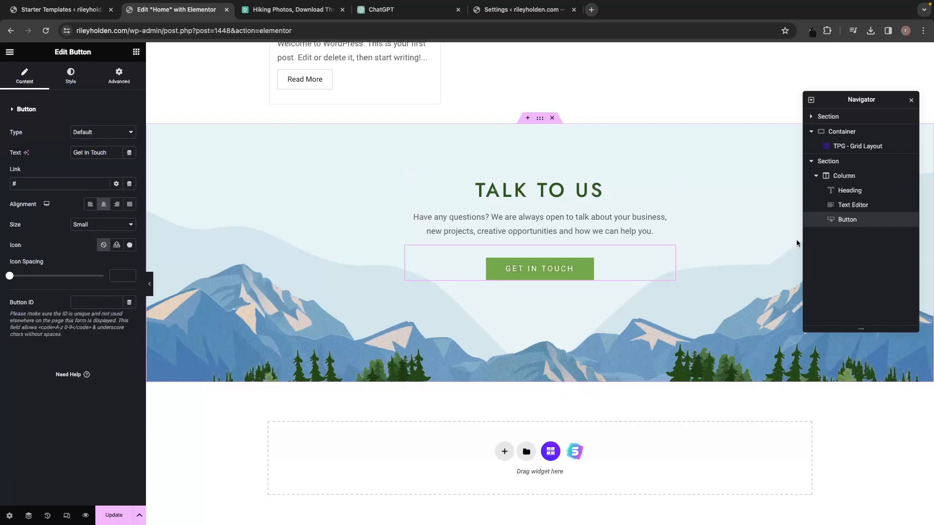
{"action": "right_click", "coordinate": [849, 224]}
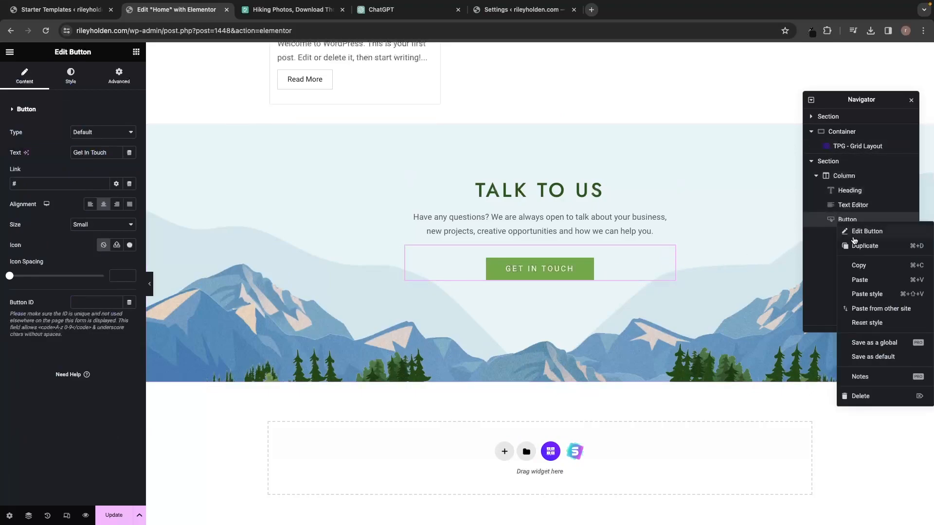
{"action": "left_click", "coordinate": [860, 395]}
{"action": "scroll", "coordinate": [332, 235], "scroll_direction": "up", "scroll_amount": 2}
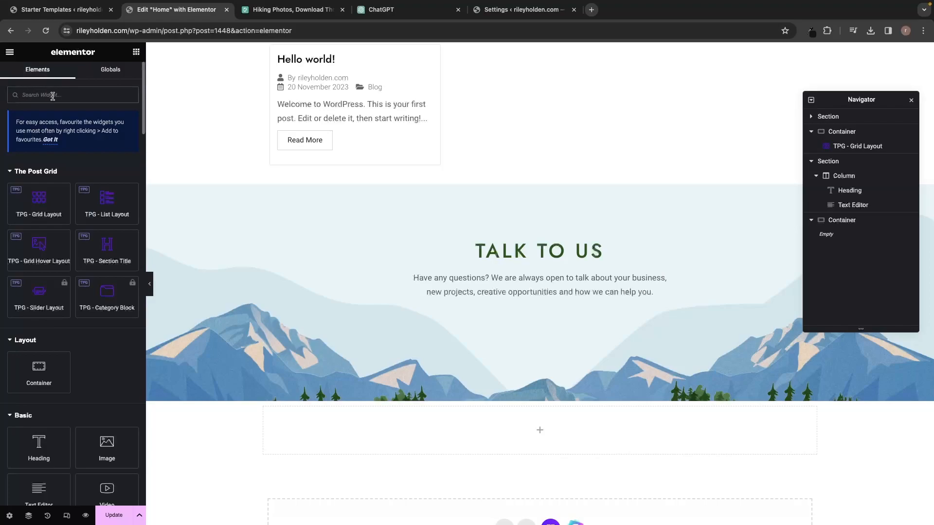
Search 'wp' and drop the WPForms widget beneath the Talk to Us text.
{"action": "type", "text": "wp"}
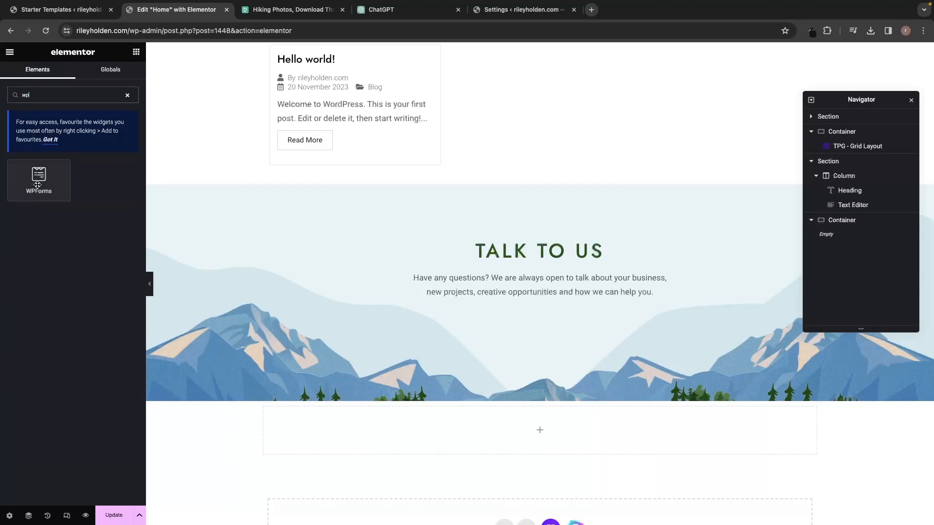
{"action": "left_click_drag", "start_coordinate": [37, 185], "coordinate": [521, 299]}
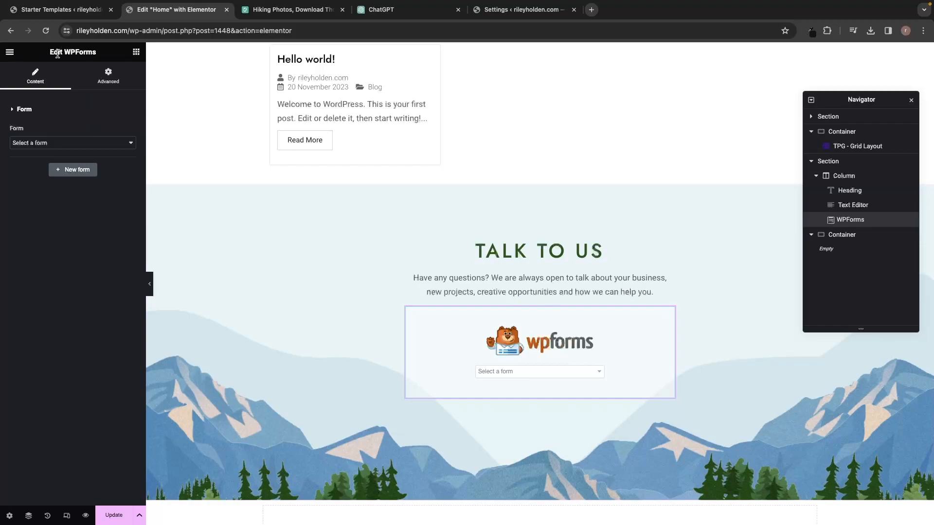
Create a new form named 'Email Form' from the Newsletter Signup Form template.
{"action": "left_click", "coordinate": [83, 173]}
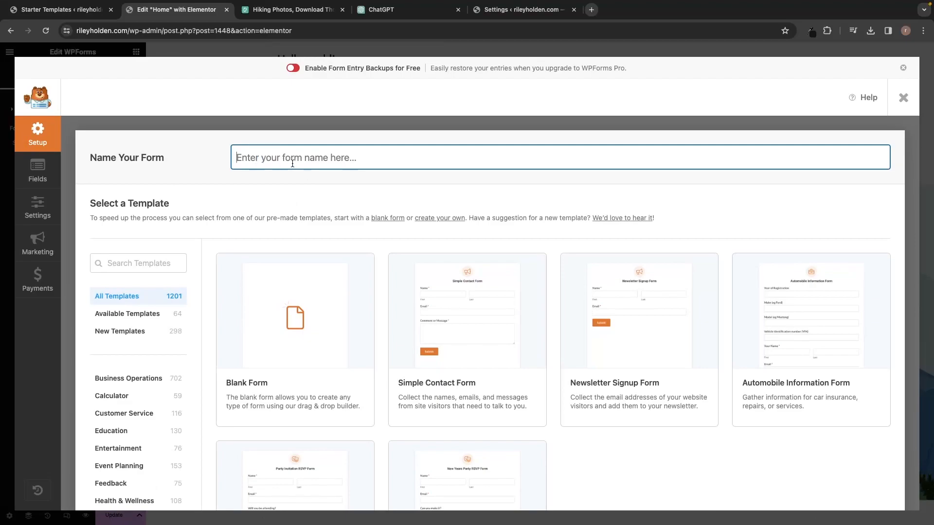
{"action": "type", "text": "Email Form"}
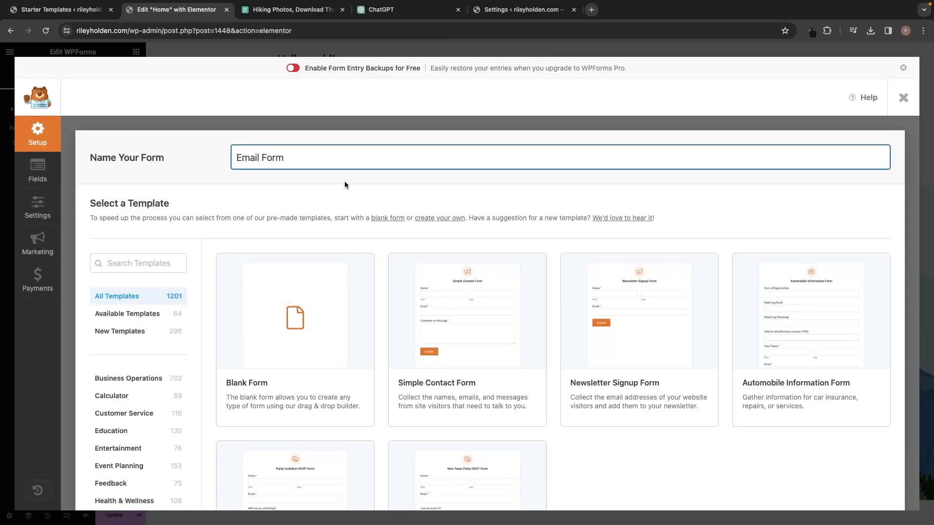
{"action": "scroll", "coordinate": [344, 180], "scroll_direction": "down", "scroll_amount": 3}
{"action": "mouse_move", "coordinate": [349, 255]}
{"action": "mouse_move", "coordinate": [606, 301]}
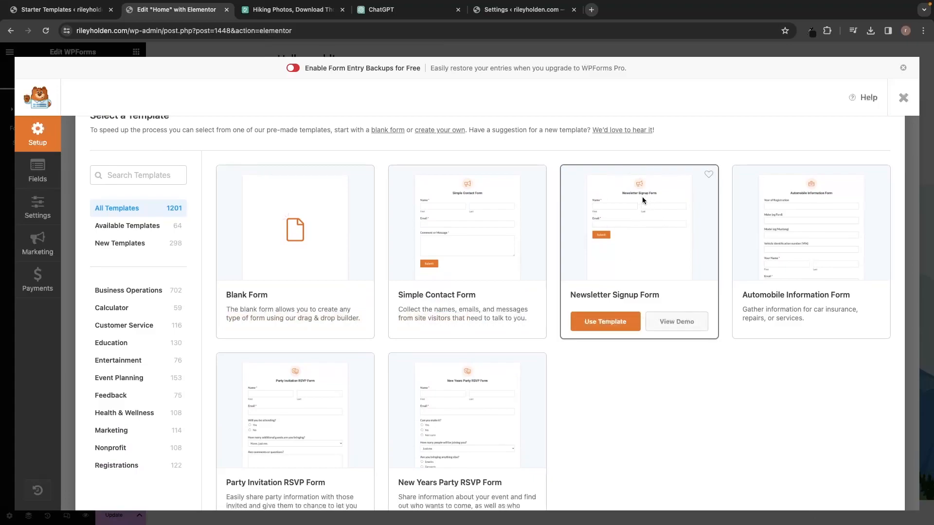
{"action": "left_click", "coordinate": [605, 322]}
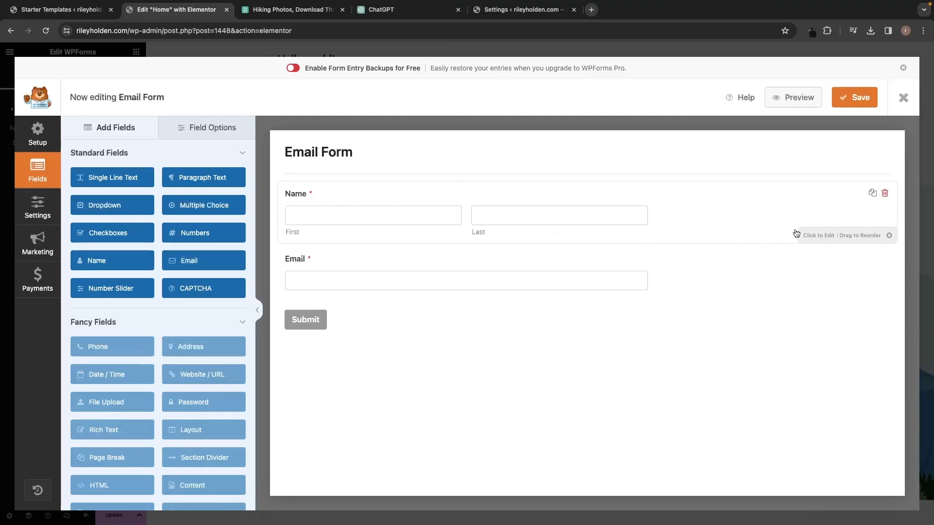
Switch the Name field to Simple format, save the Email Form, and close the builder.
{"action": "left_click", "coordinate": [824, 238]}
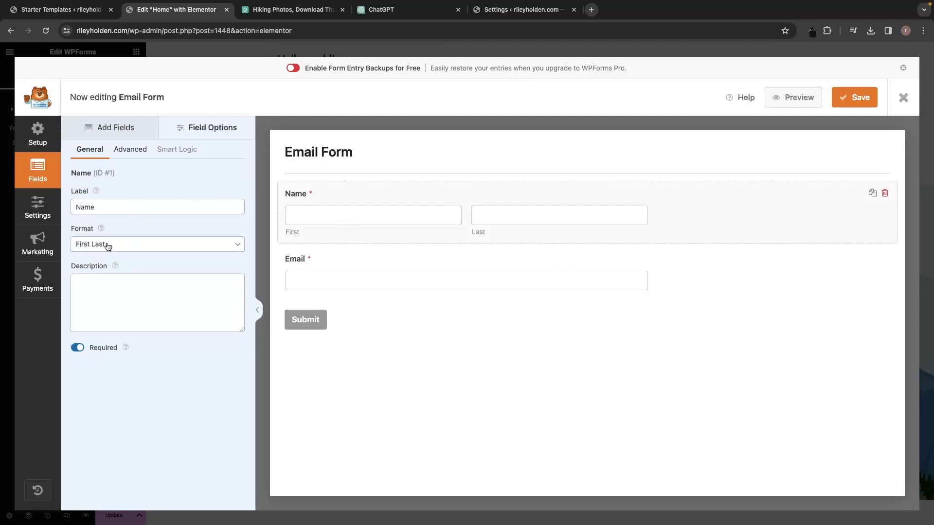
{"action": "left_click", "coordinate": [233, 246]}
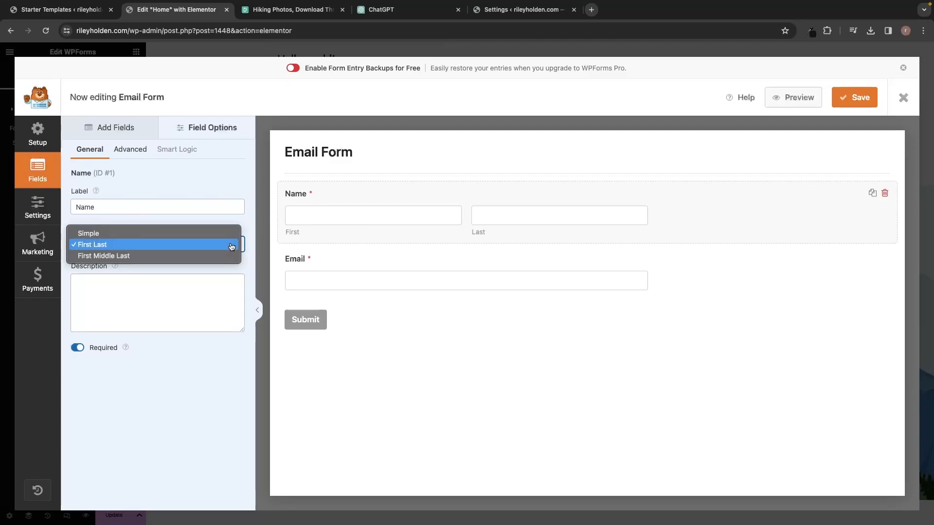
{"action": "left_click", "coordinate": [220, 234]}
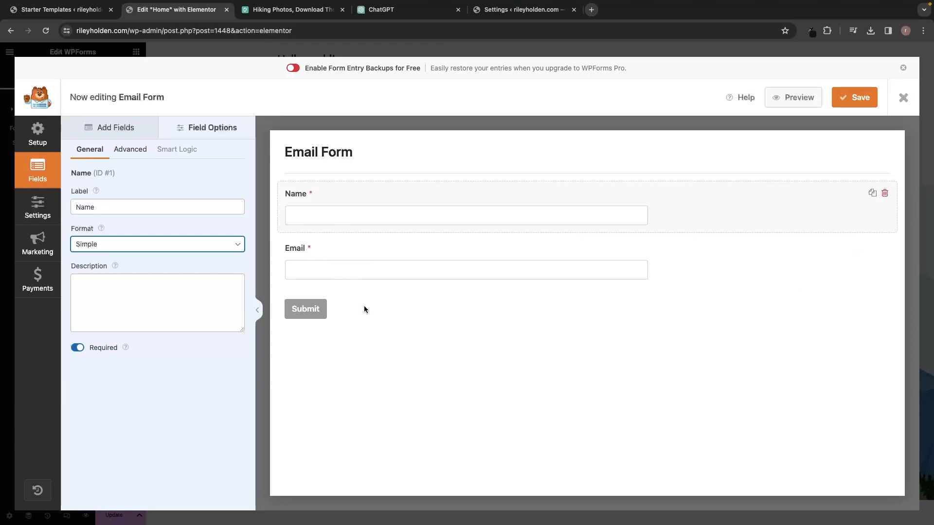
{"action": "left_click", "coordinate": [856, 99]}
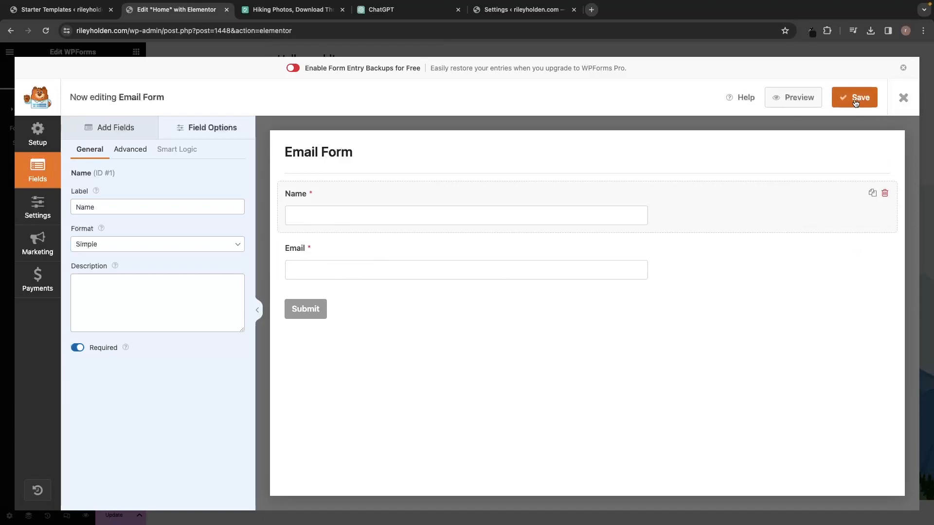
{"action": "left_click", "coordinate": [903, 99]}
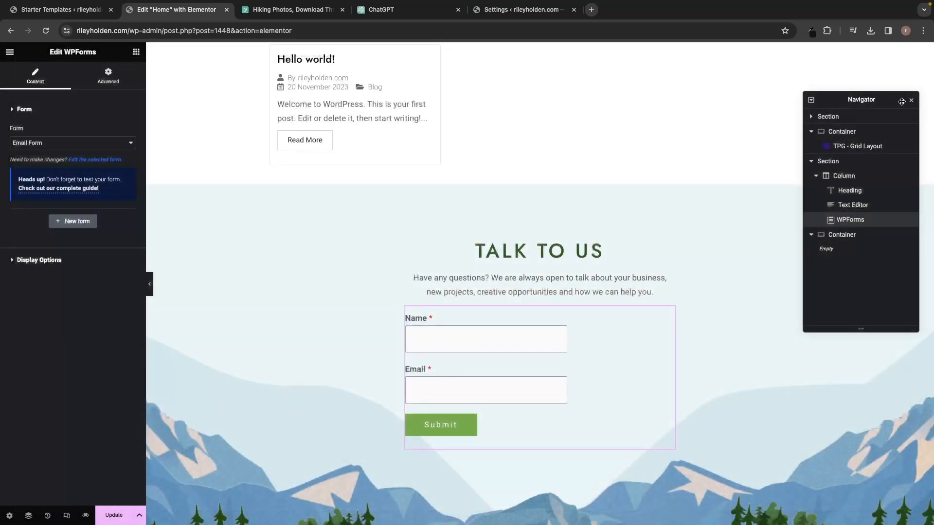
Rename the TALK TO US heading to 'NEWSLETTER'.
{"action": "scroll", "coordinate": [761, 178], "scroll_direction": "down", "scroll_amount": 1}
{"action": "scroll", "coordinate": [772, 190], "scroll_direction": "down", "scroll_amount": 1}
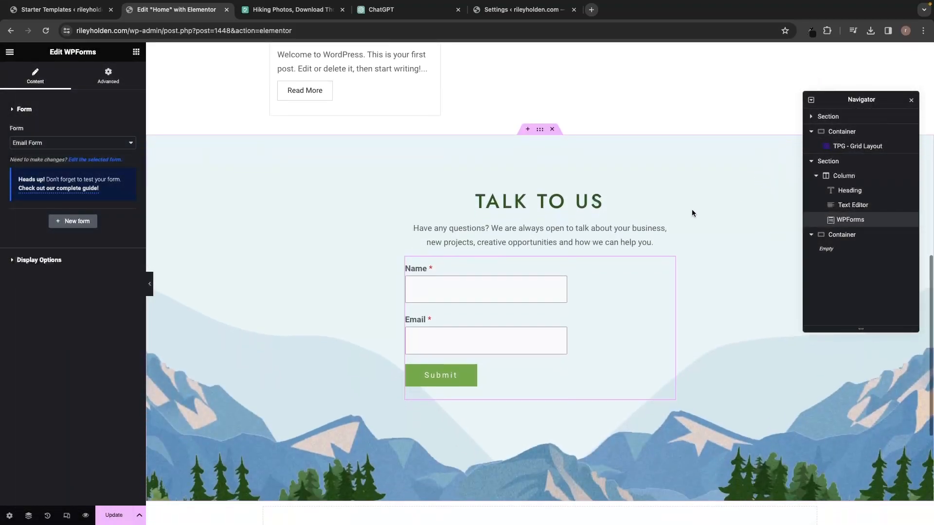
{"action": "scroll", "coordinate": [609, 294], "scroll_direction": "down", "scroll_amount": 1}
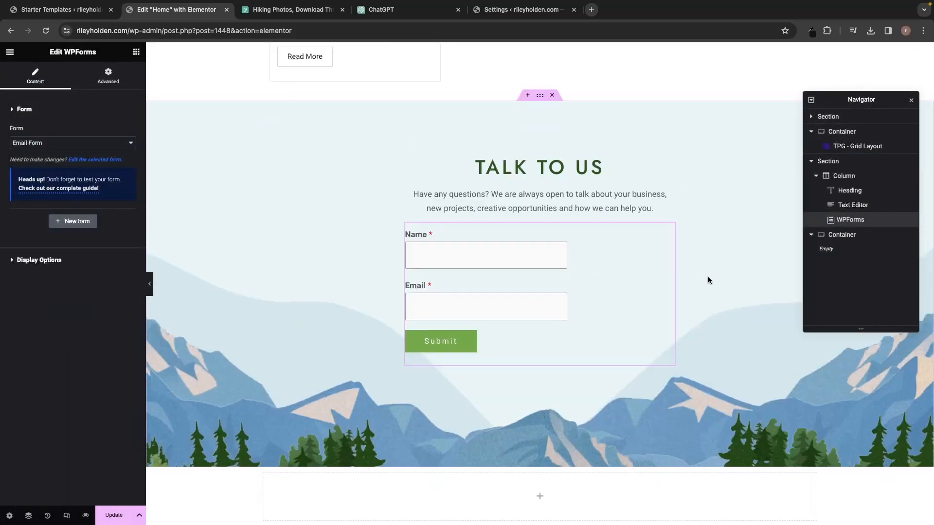
{"action": "left_click", "coordinate": [530, 170]}
{"action": "left_click_drag", "start_coordinate": [473, 164], "coordinate": [618, 163]}
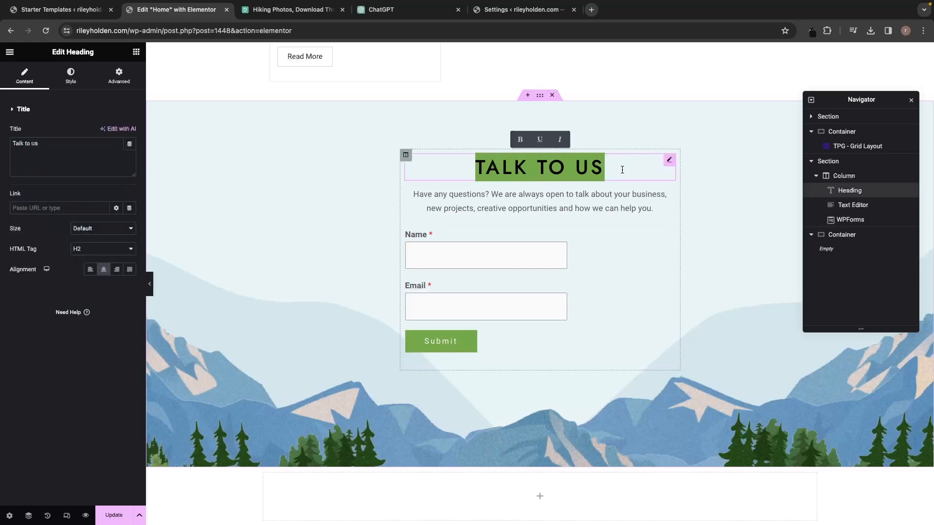
{"action": "type", "text": "NEWSLA"}
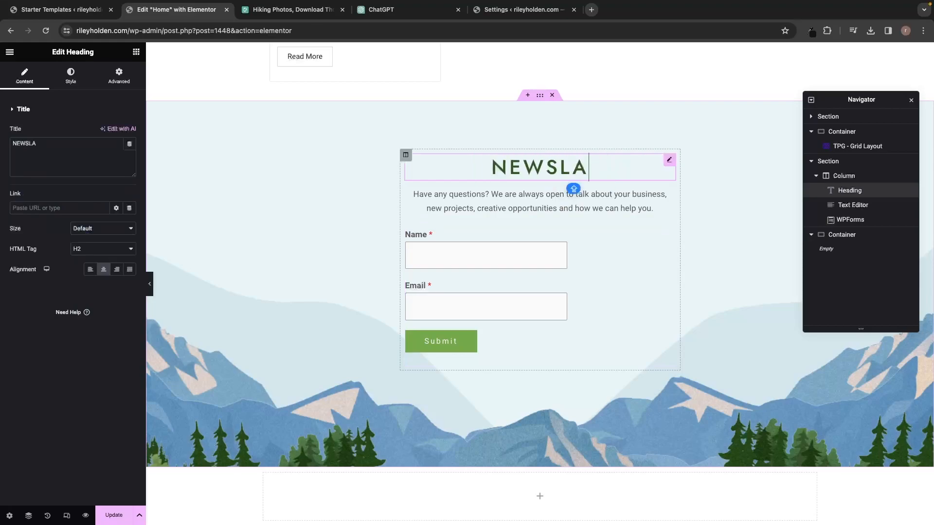
{"action": "key", "text": "BackSpace"}
{"action": "type", "text": "ETTER"}
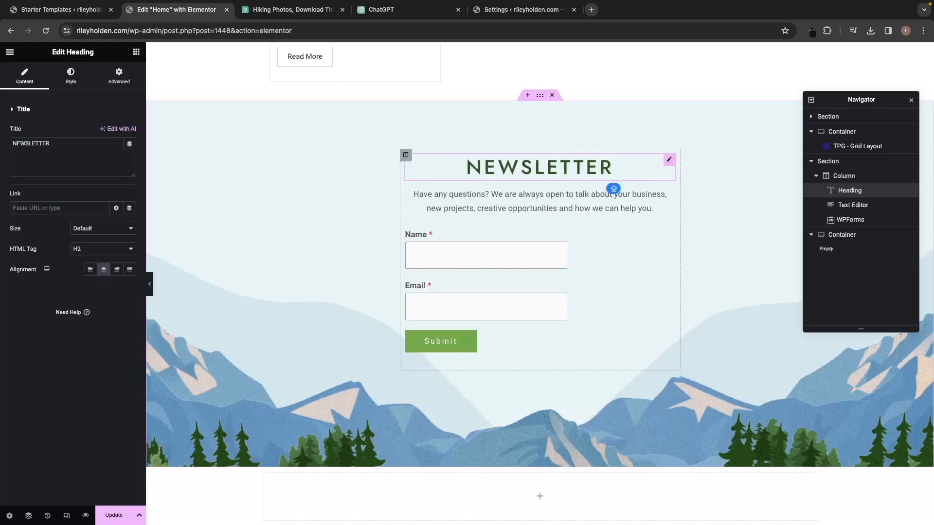
Replace the paragraph with the pasted subscribe message and left-align it.
{"action": "left_click", "coordinate": [652, 197]}
{"action": "left_click_drag", "start_coordinate": [653, 209], "coordinate": [410, 188]}
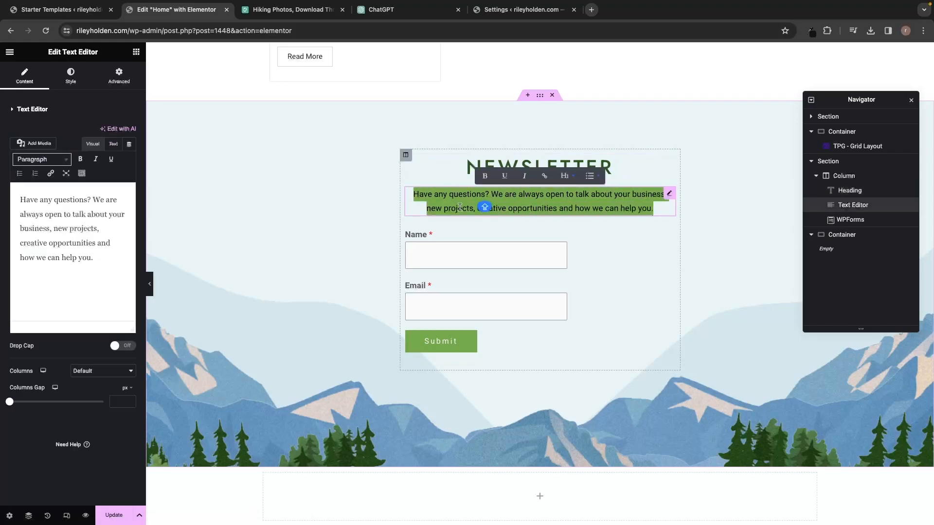
{"action": "type", "text": "Subscribe to my newsletter for the latest blog posts, tips, & travel guides. Let's stay updated!"}
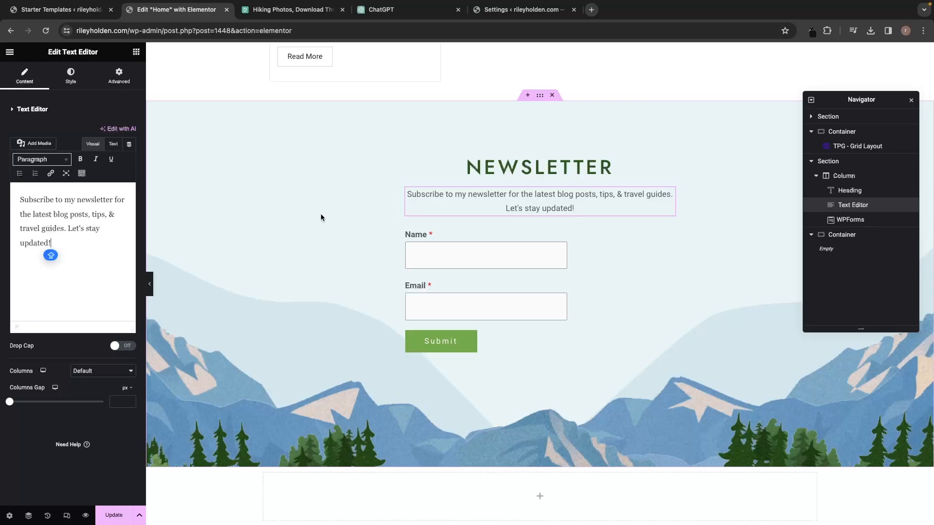
{"action": "left_click", "coordinate": [71, 76]}
{"action": "left_click", "coordinate": [91, 134]}
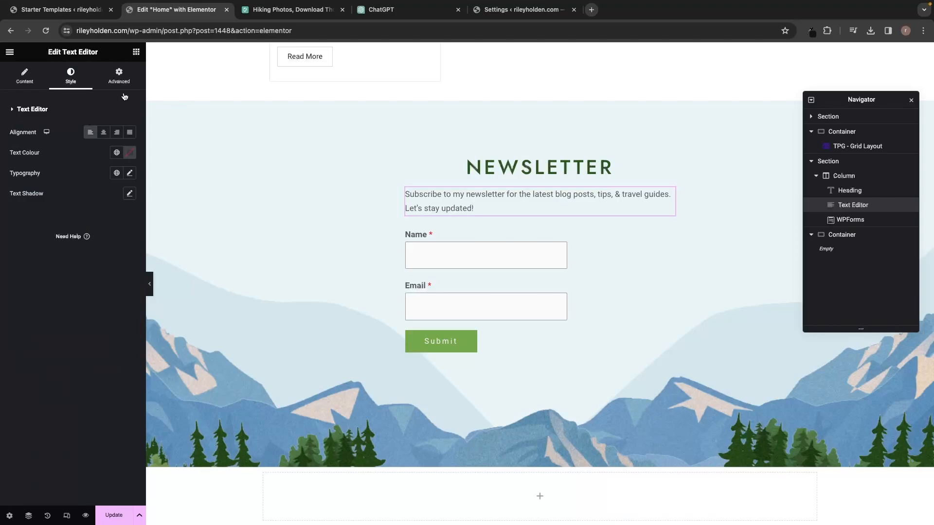
Save the Home page edits with Update.
{"action": "scroll", "coordinate": [287, 183], "scroll_direction": "up", "scroll_amount": 15}
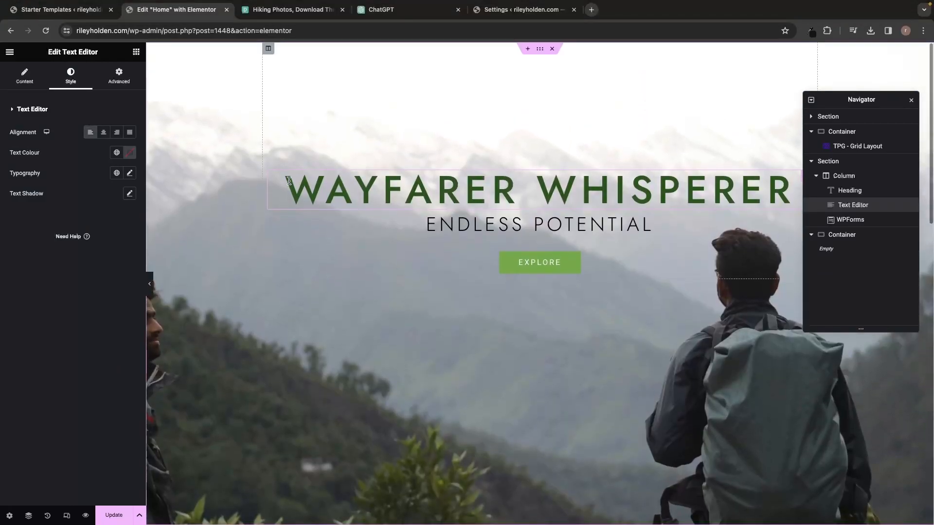
{"action": "scroll", "coordinate": [289, 181], "scroll_direction": "down", "scroll_amount": 7}
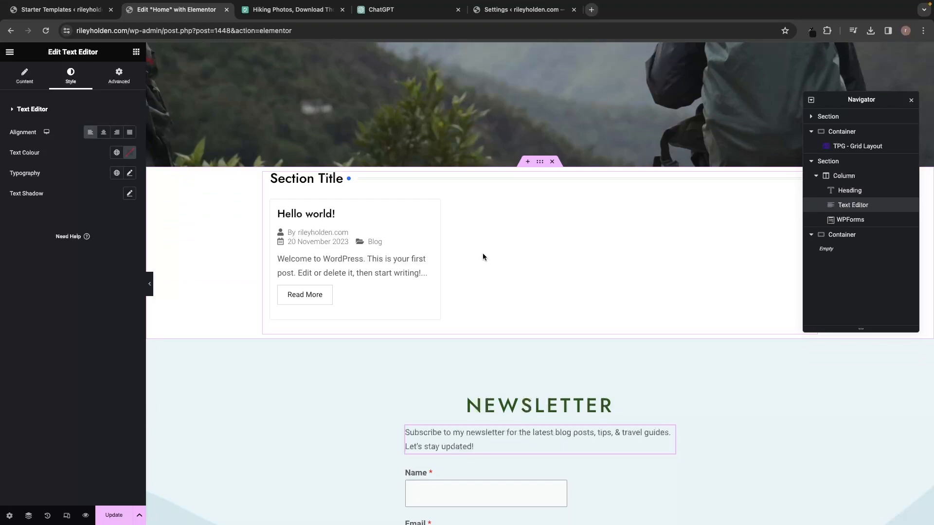
{"action": "left_click", "coordinate": [116, 517]}
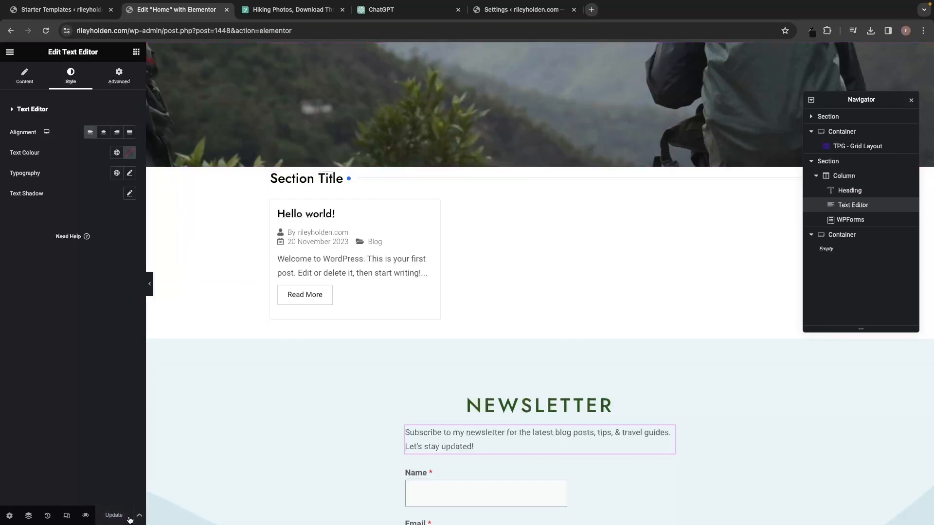
Open a fresh Chrome tab on the Google start page.
{"action": "scroll", "coordinate": [333, 384], "scroll_direction": "down", "scroll_amount": 2}
{"action": "scroll", "coordinate": [332, 384], "scroll_direction": "up", "scroll_amount": 3}
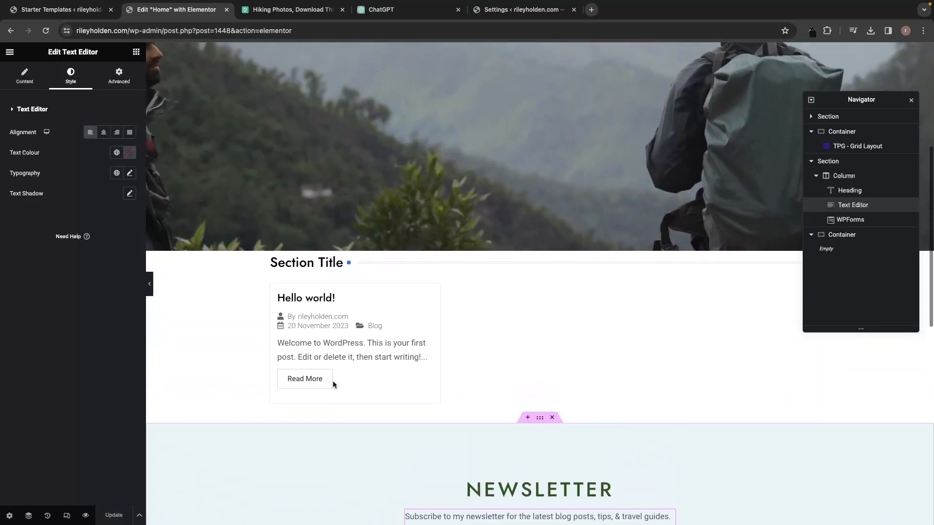
{"action": "scroll", "coordinate": [332, 384], "scroll_direction": "down", "scroll_amount": 1}
{"action": "scroll", "coordinate": [333, 384], "scroll_direction": "down", "scroll_amount": 1}
{"action": "scroll", "coordinate": [333, 384], "scroll_direction": "up", "scroll_amount": 6}
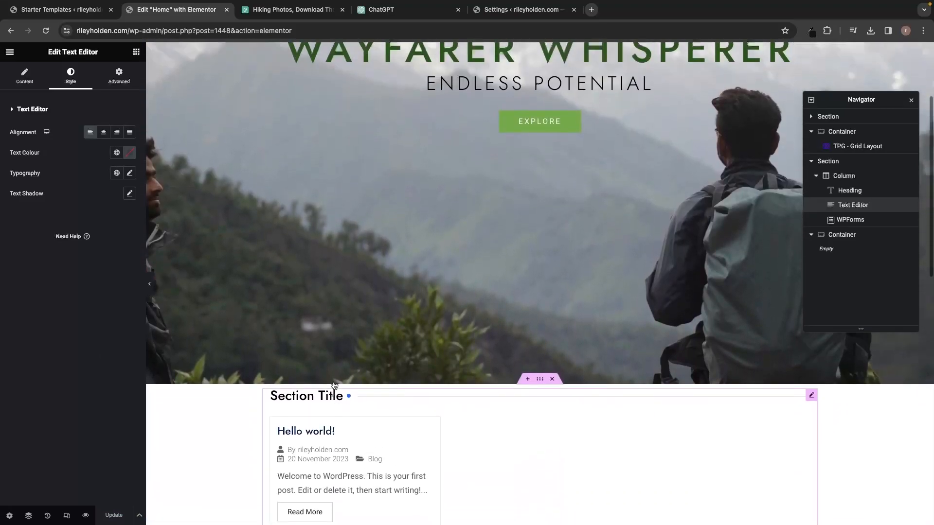
{"action": "scroll", "coordinate": [567, 407], "scroll_direction": "down", "scroll_amount": 4}
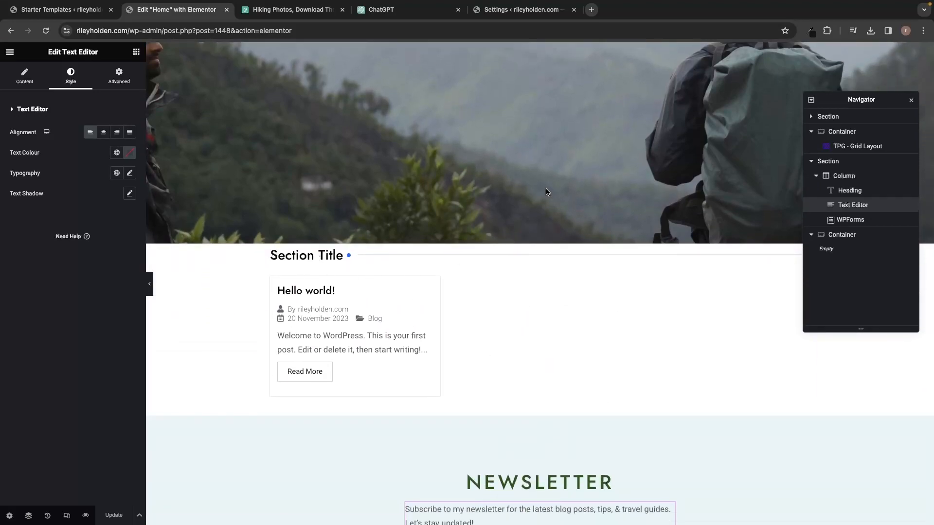
{"action": "left_click", "coordinate": [592, 9]}
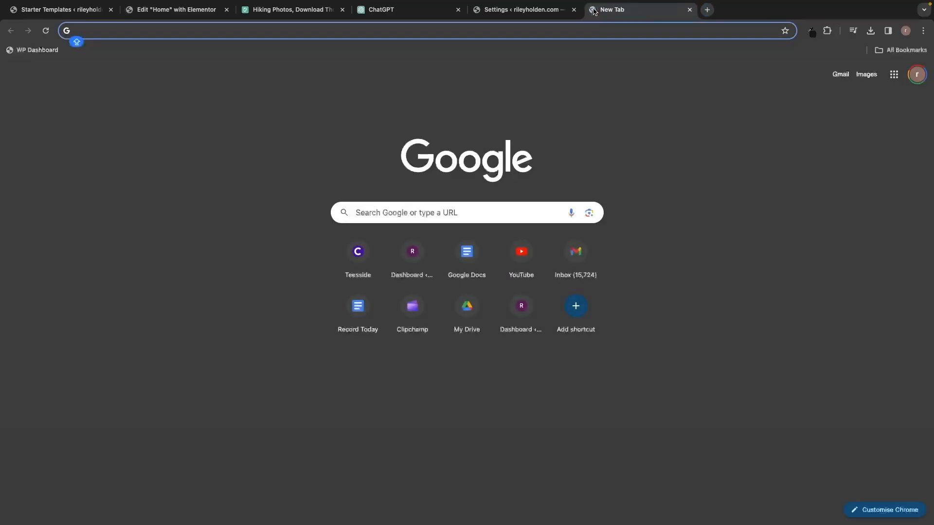
Go from the WP Dashboard bookmark to the All Posts list.
{"action": "left_click", "coordinate": [35, 53]}
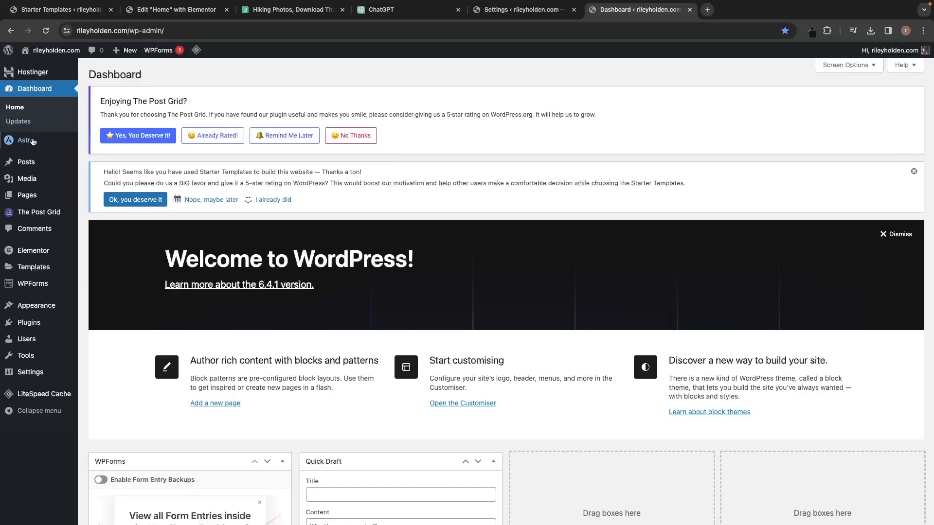
{"action": "mouse_move", "coordinate": [25, 165]}
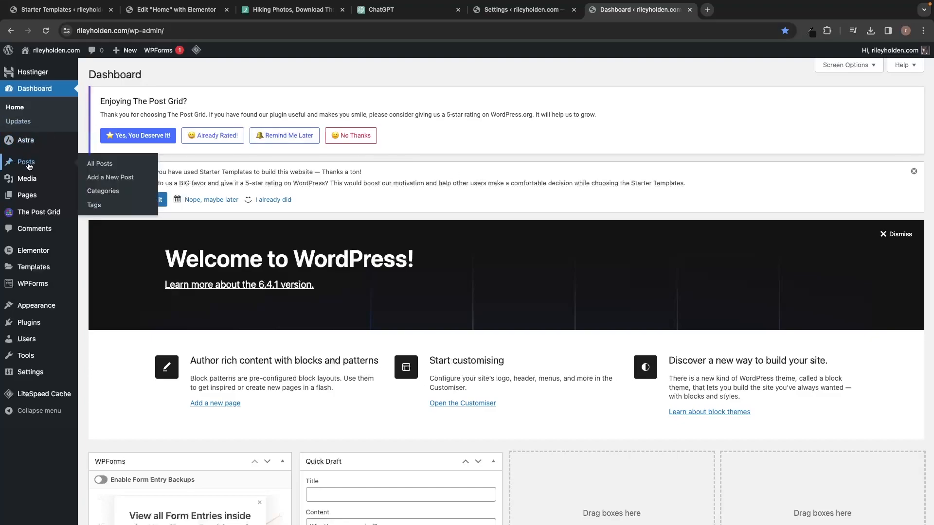
{"action": "left_click", "coordinate": [106, 165]}
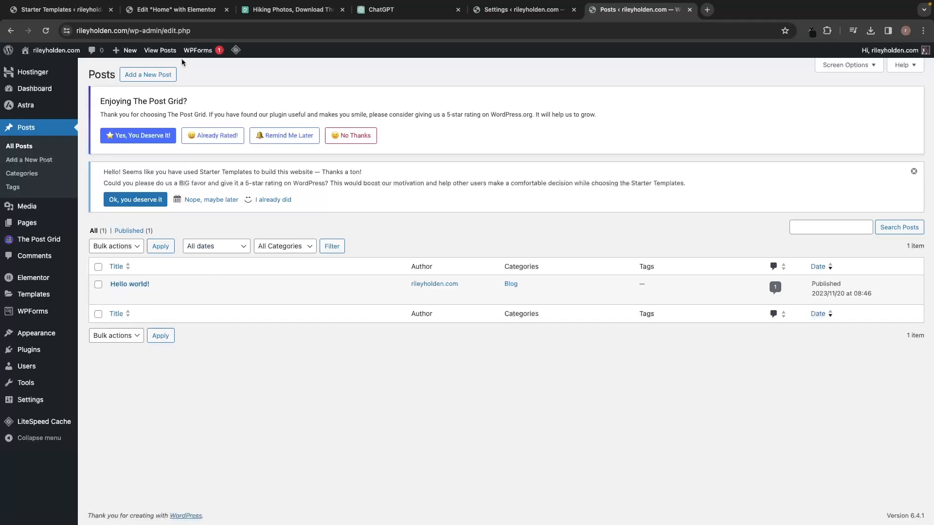
Move the Hello world! post to the Bin.
{"action": "left_click", "coordinate": [176, 9]}
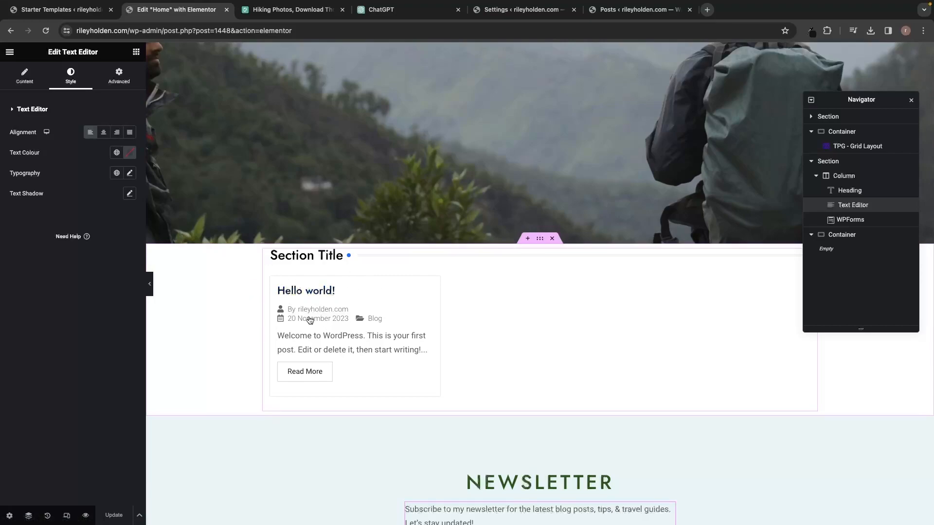
{"action": "left_click", "coordinate": [635, 9]}
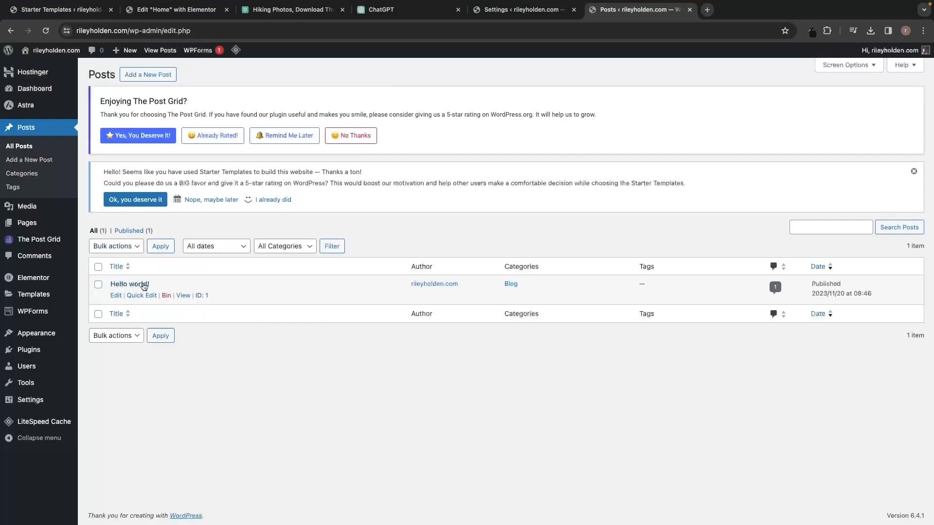
{"action": "mouse_move", "coordinate": [130, 291]}
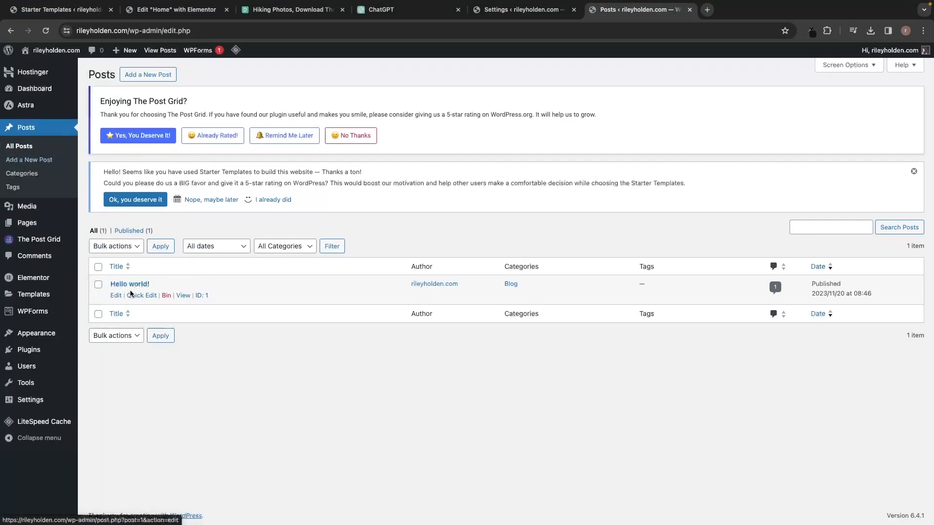
{"action": "left_click", "coordinate": [167, 296]}
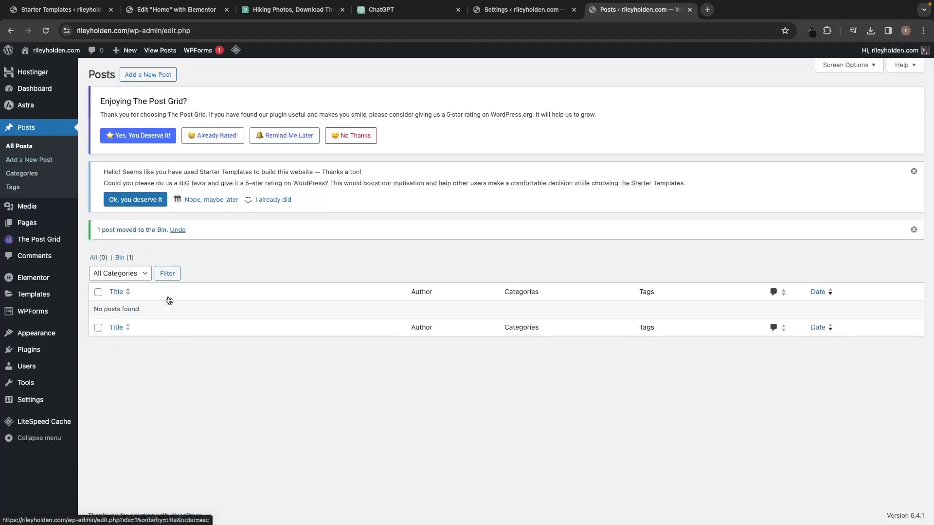
Empty the Bin, then dismiss the Post Grid and Starter Templates rating notices.
{"action": "left_click", "coordinate": [124, 260]}
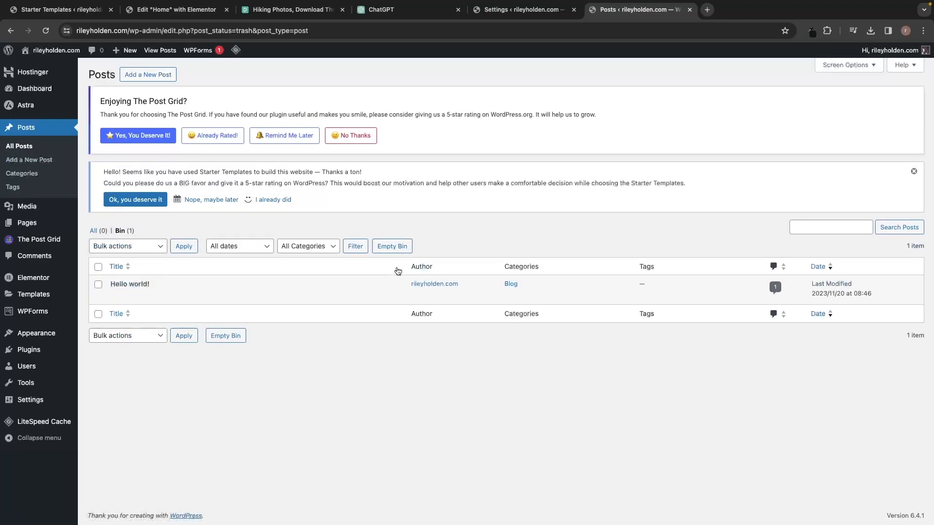
{"action": "left_click", "coordinate": [395, 248]}
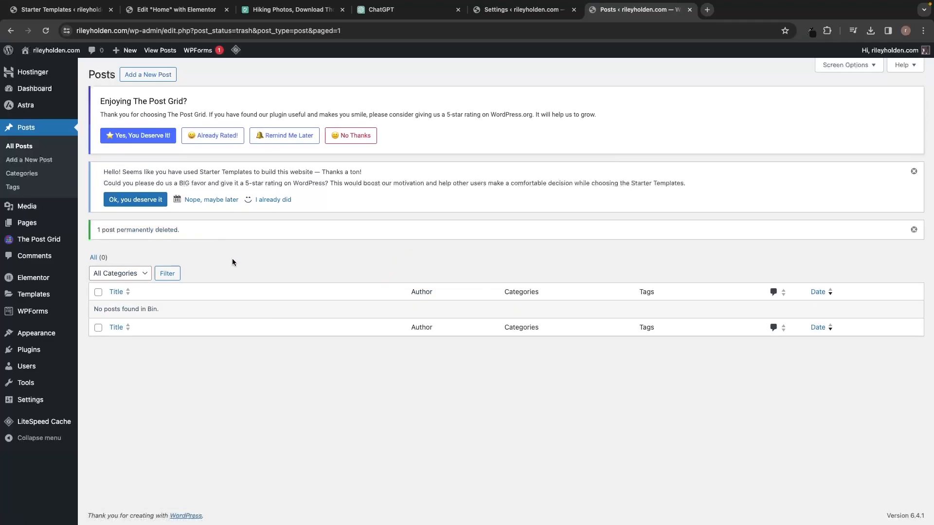
{"action": "left_click", "coordinate": [362, 138]}
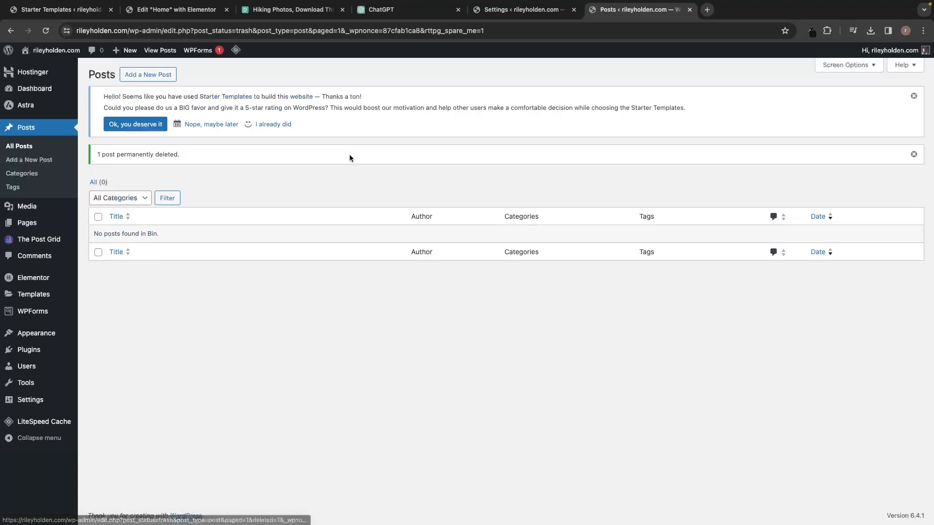
{"action": "left_click", "coordinate": [275, 124]}
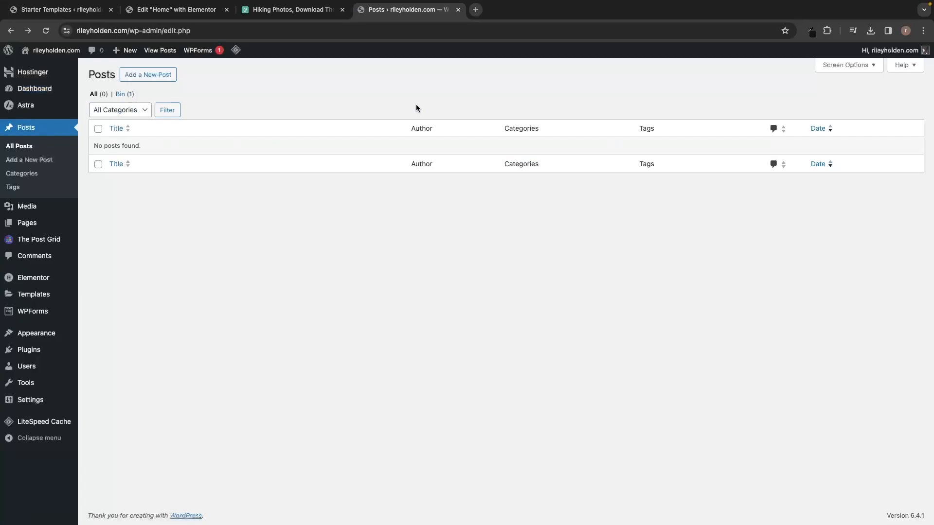
Open nine Add New Post editors in new tabs from the Add a New Post link.
{"action": "right_click", "coordinate": [146, 76]}
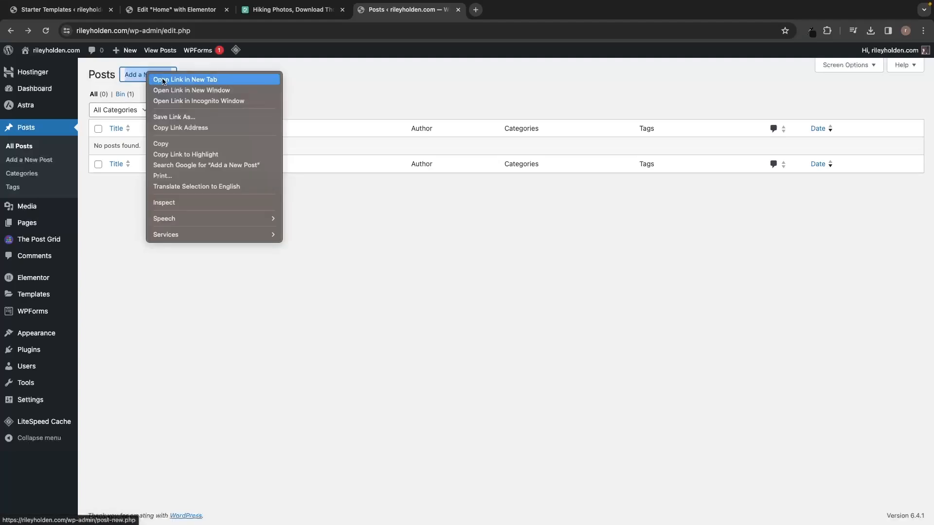
{"action": "left_click", "coordinate": [196, 85]}
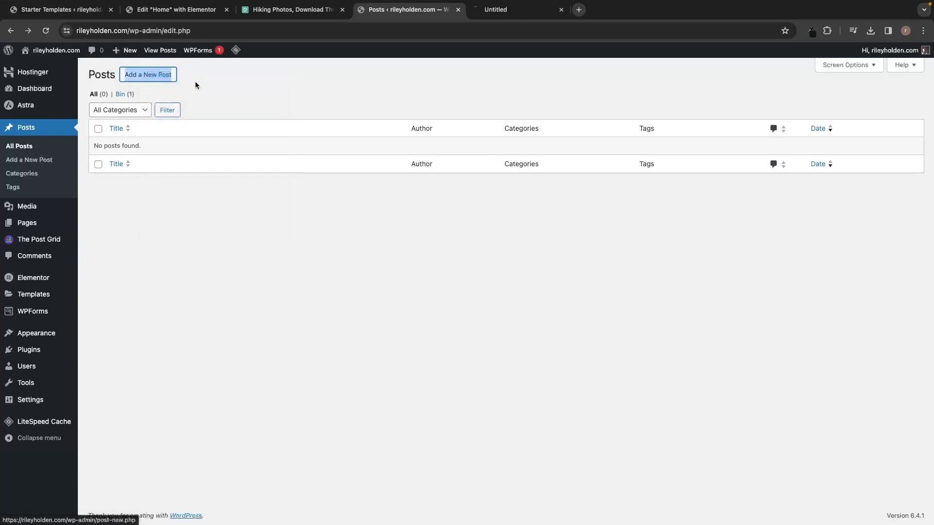
{"action": "right_click", "coordinate": [155, 77]}
{"action": "left_click", "coordinate": [161, 85]}
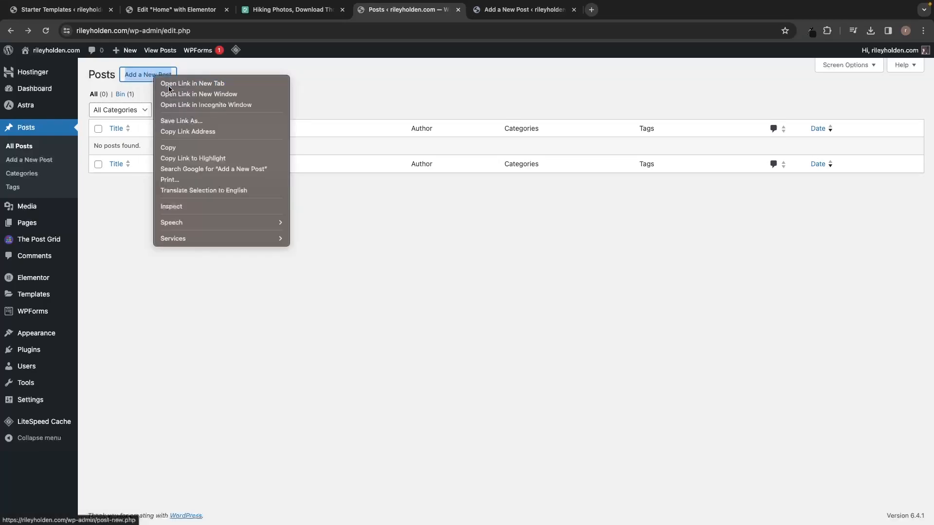
{"action": "right_click", "coordinate": [156, 75]}
{"action": "left_click", "coordinate": [170, 84]}
{"action": "right_click", "coordinate": [155, 76]}
{"action": "left_click", "coordinate": [170, 81]}
{"action": "right_click", "coordinate": [152, 77]}
{"action": "left_click", "coordinate": [163, 81]}
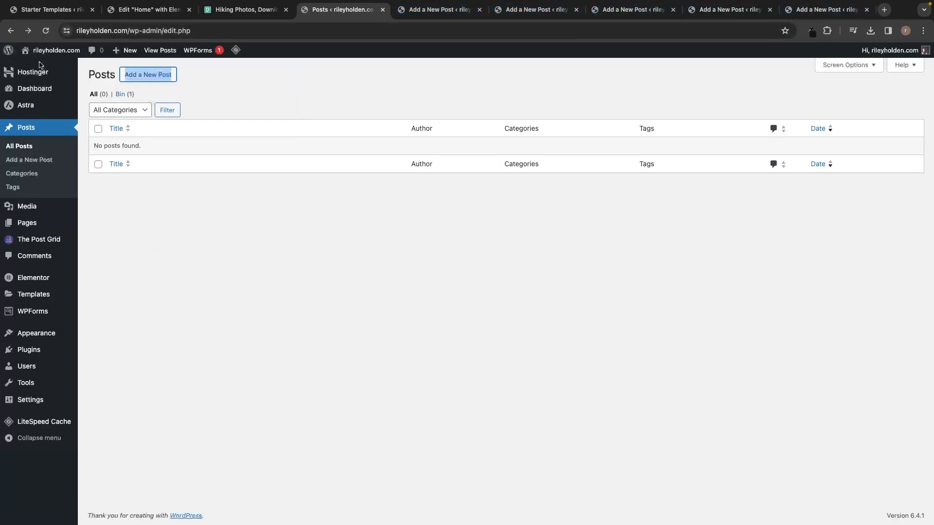
{"action": "right_click", "coordinate": [154, 77]}
{"action": "left_click", "coordinate": [155, 80]}
{"action": "right_click", "coordinate": [154, 80]}
{"action": "left_click", "coordinate": [160, 81]}
{"action": "right_click", "coordinate": [155, 80]}
{"action": "left_click", "coordinate": [157, 82]}
{"action": "right_click", "coordinate": [155, 79]}
{"action": "left_click", "coordinate": [158, 81]}
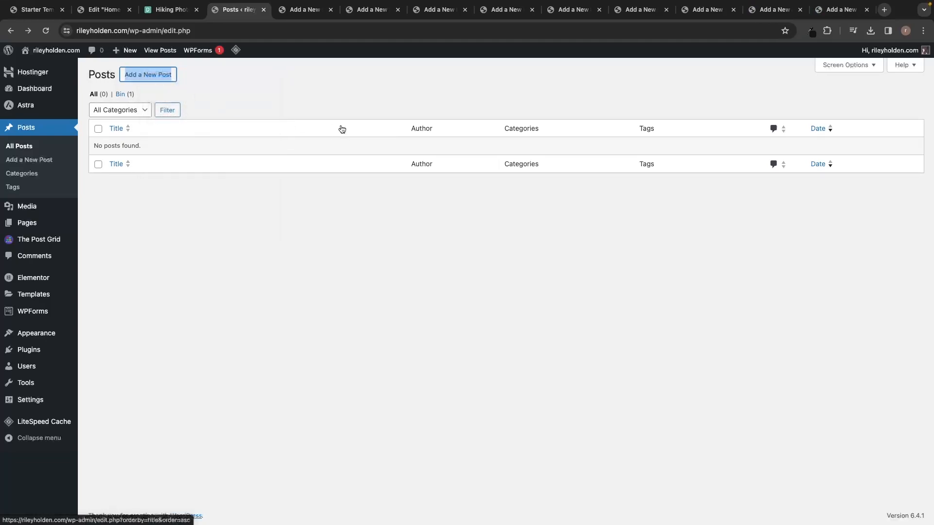
Check each of the nine untitled new-post editor tabs in turn.
{"action": "left_click", "coordinate": [310, 11]}
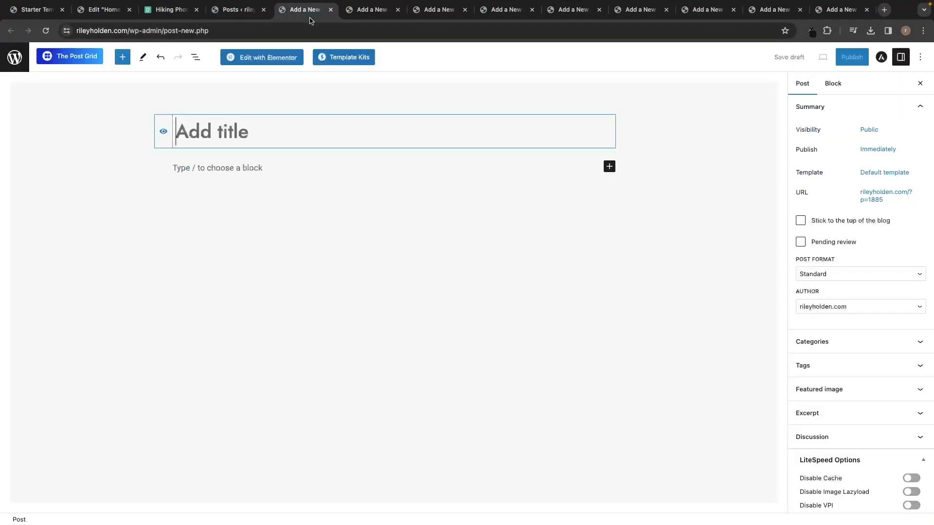
{"action": "left_click", "coordinate": [375, 12]}
{"action": "left_click", "coordinate": [423, 13]}
{"action": "left_click", "coordinate": [505, 12]}
{"action": "left_click", "coordinate": [550, 13]}
{"action": "left_click", "coordinate": [644, 16]}
{"action": "left_click", "coordinate": [701, 18]}
{"action": "left_click", "coordinate": [778, 14]}
{"action": "left_click", "coordinate": [829, 15]}
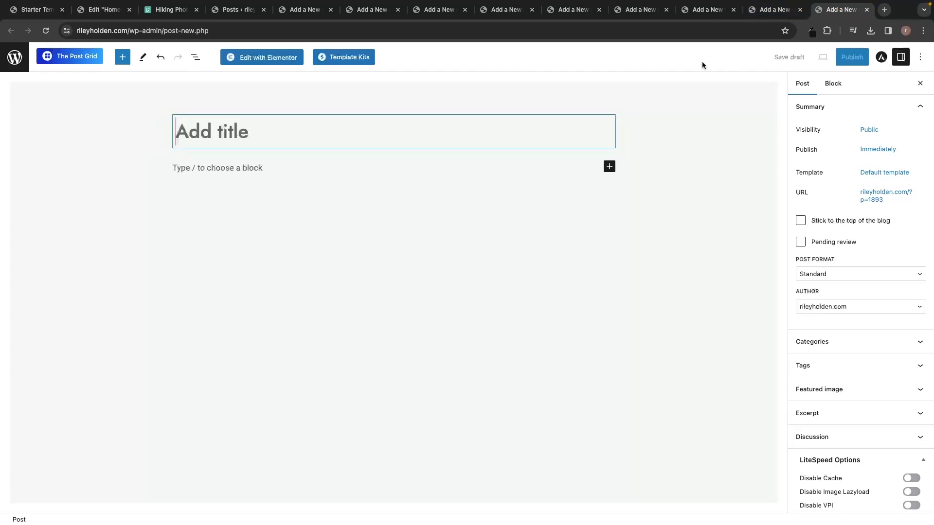
Search Google for chatgpt in a new tab and open the ChatGPT site.
{"action": "left_click", "coordinate": [885, 14]}
{"action": "type", "text": "chat"}
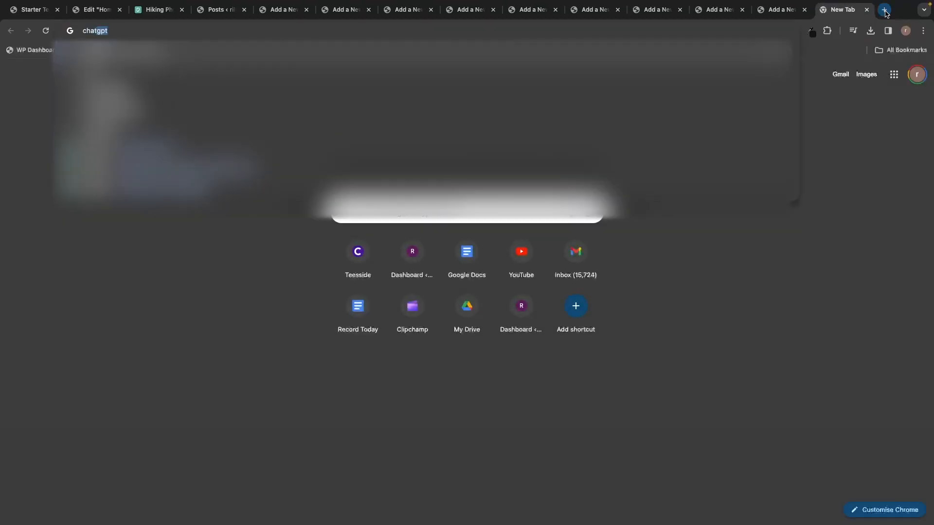
{"action": "key", "text": "Return"}
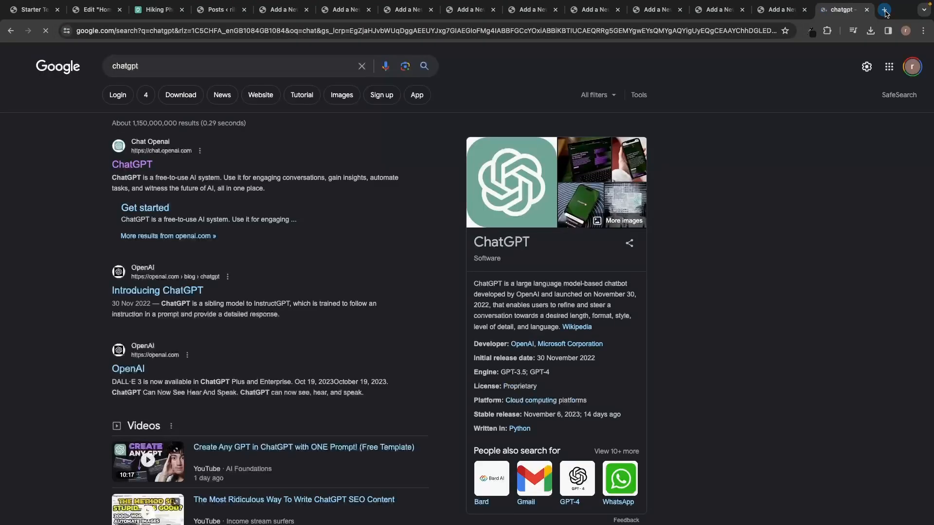
{"action": "left_click", "coordinate": [142, 163]}
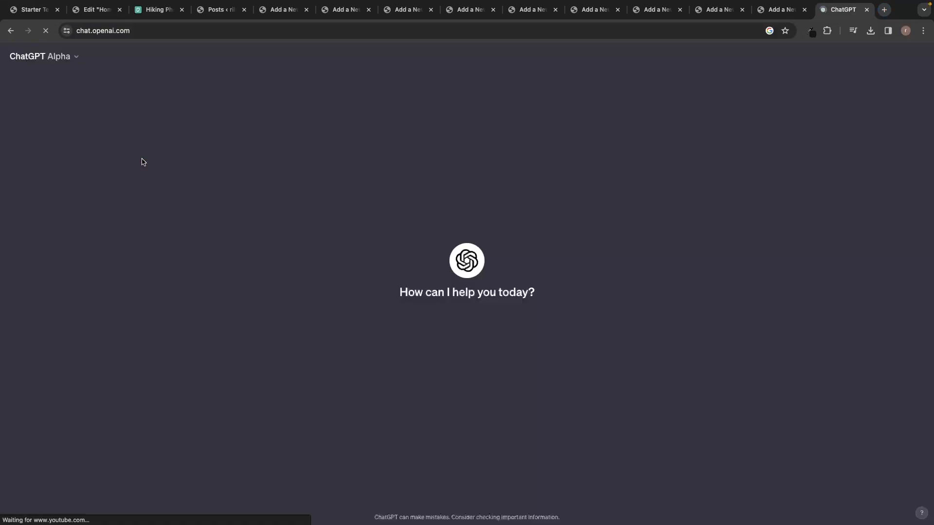
Ask ChatGPT to 'create me 9 blog titles for my wordpress blog' and select the Hidden Paradises title.
{"action": "type", "text": "create me 9 blog titles for my wordpress blog"}
{"action": "key", "text": "Return"}
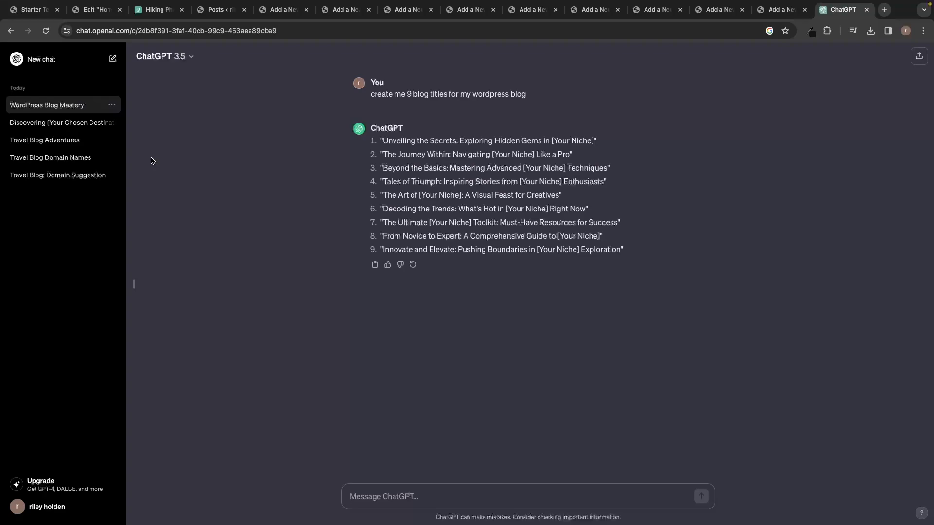
{"action": "left_click_drag", "start_coordinate": [386, 141], "coordinate": [592, 140]}
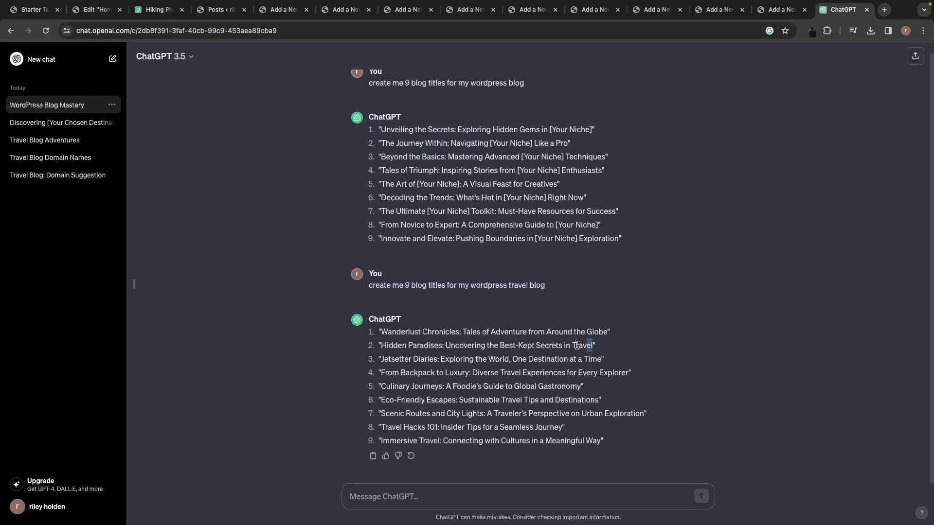
{"action": "left_click_drag", "start_coordinate": [592, 346], "coordinate": [379, 348]}
{"action": "key", "text": "super+c"}
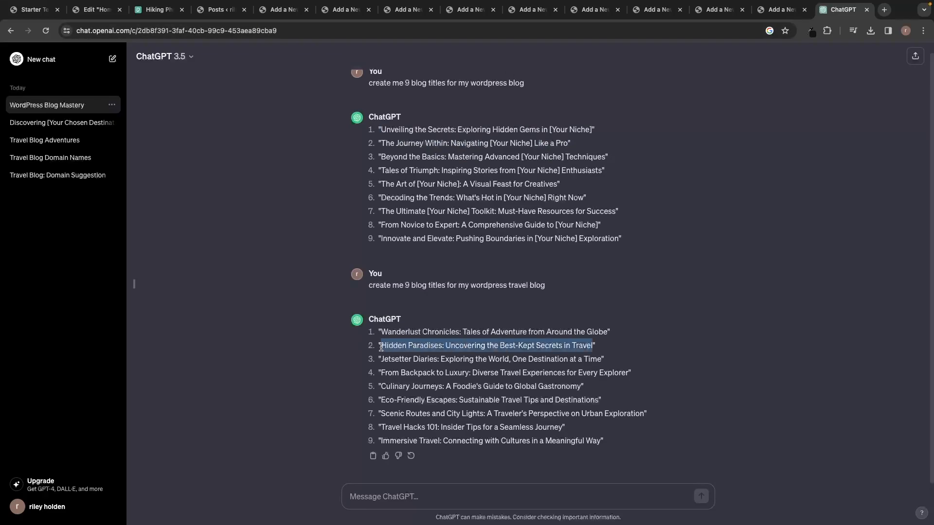
Paste the Hidden Paradises title into an empty new-post draft.
{"action": "left_click", "coordinate": [409, 9]}
{"action": "left_click", "coordinate": [470, 9]}
{"action": "key", "text": "super+v"}
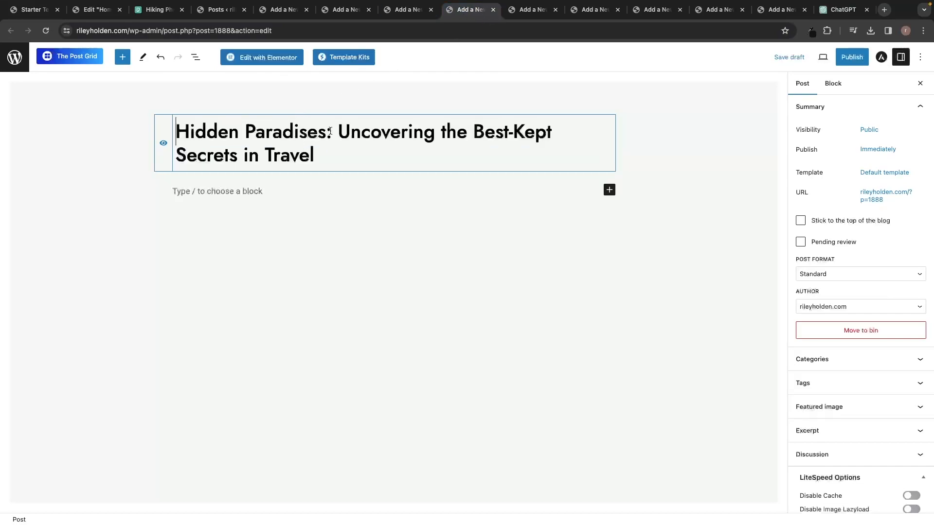
{"action": "left_click", "coordinate": [265, 4]}
{"action": "left_click", "coordinate": [213, 103]}
{"action": "left_click", "coordinate": [347, 9]}
{"action": "left_click", "coordinate": [409, 10]}
{"action": "left_click", "coordinate": [466, 12]}
{"action": "left_click", "coordinate": [532, 10]}
Copy the Jetsetter Diaries title from ChatGPT and paste it into the next empty draft.
{"action": "left_click", "coordinate": [842, 10]}
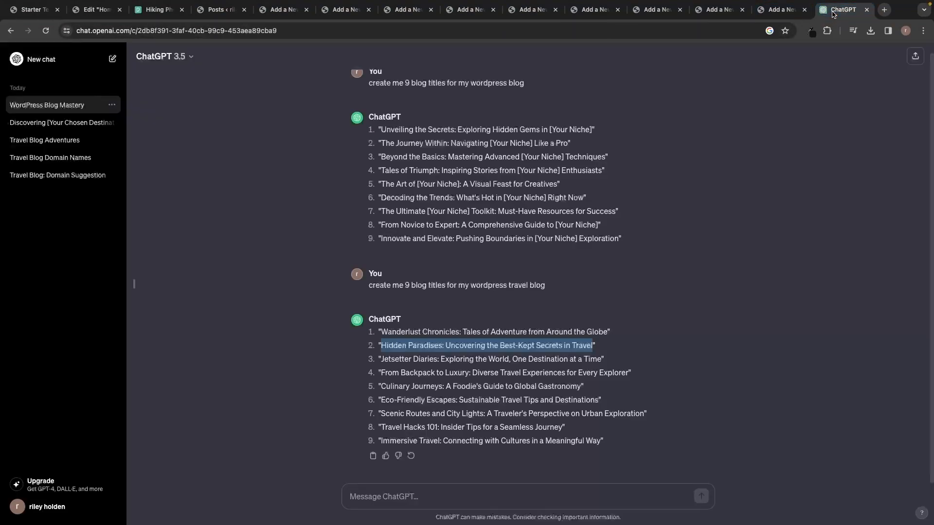
{"action": "left_click_drag", "start_coordinate": [382, 360], "coordinate": [600, 362]}
{"action": "key", "text": "ctrl+c"}
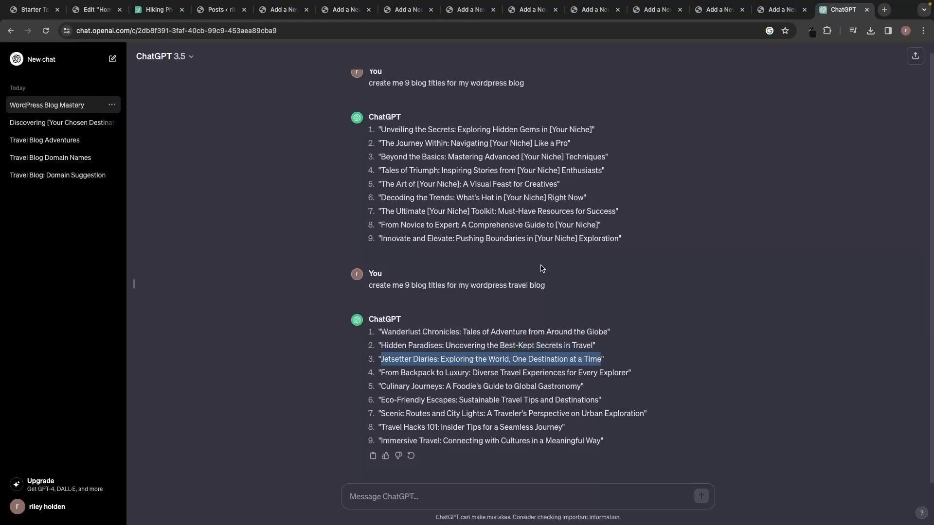
{"action": "left_click", "coordinate": [424, 15]}
{"action": "left_click", "coordinate": [465, 11]}
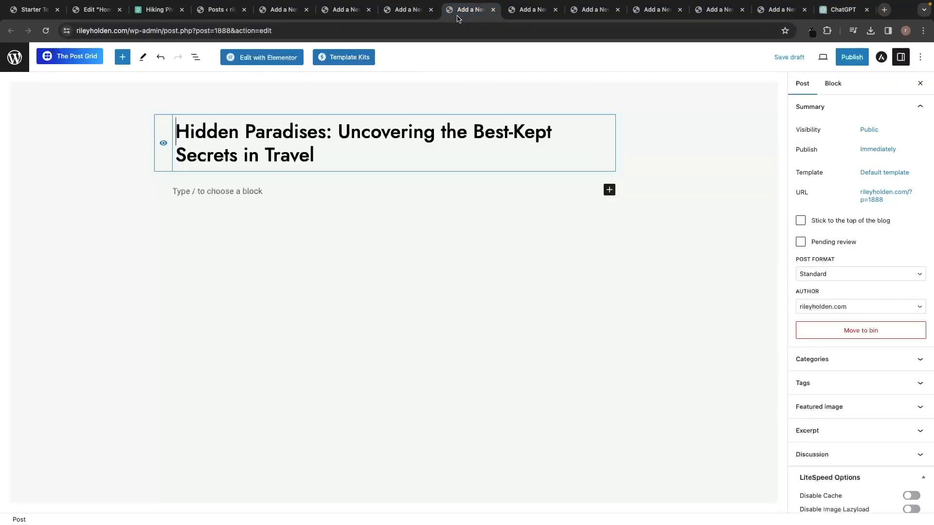
{"action": "left_click", "coordinate": [528, 11]}
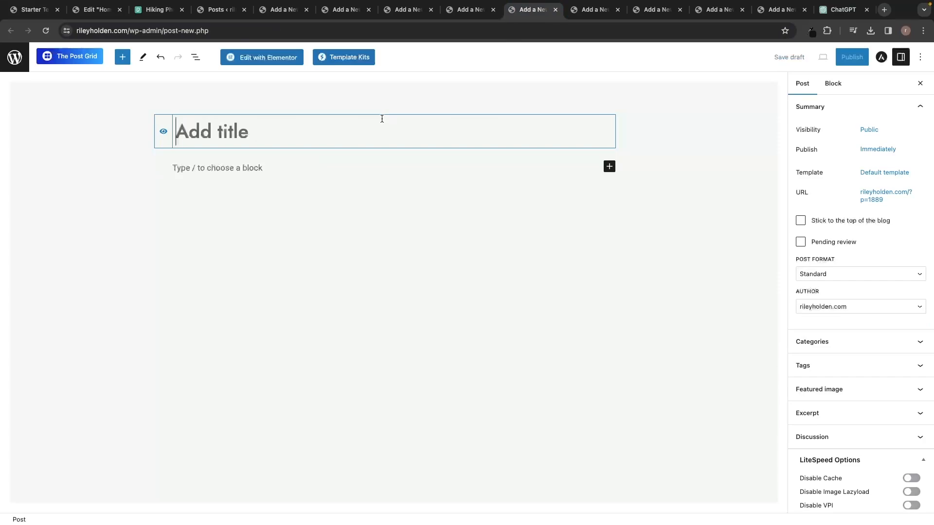
{"action": "key", "text": "ctrl+v"}
Copy the From Backpack to Luxury title and review the titled drafts through Travel Hacks 101.
{"action": "left_click", "coordinate": [830, 16]}
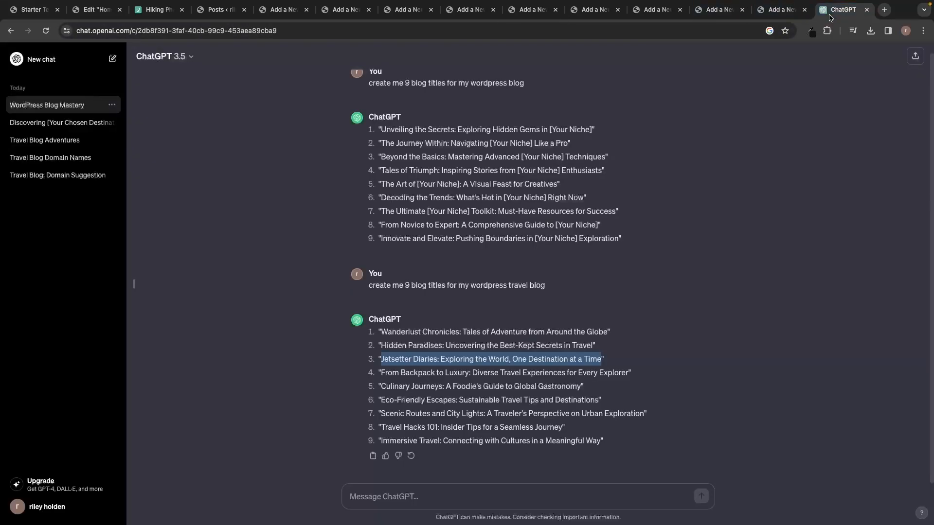
{"action": "left_click_drag", "start_coordinate": [381, 372], "coordinate": [632, 374]}
{"action": "left_click", "coordinate": [284, 11]}
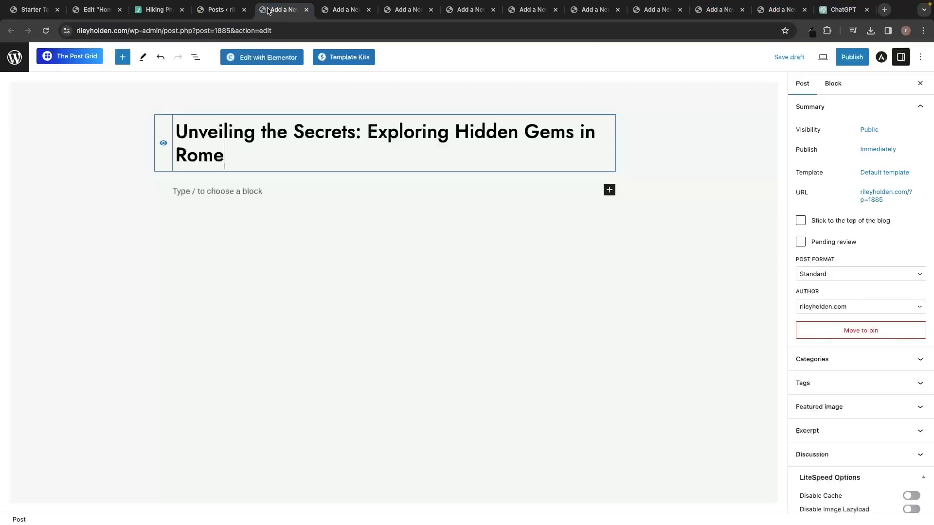
{"action": "left_click", "coordinate": [343, 12]}
{"action": "left_click", "coordinate": [399, 15]}
{"action": "left_click", "coordinate": [465, 13]}
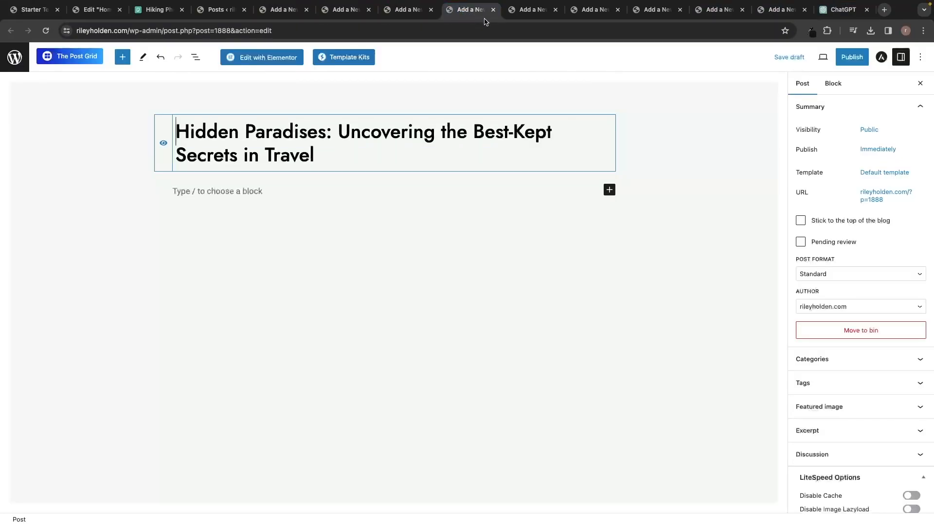
{"action": "left_click", "coordinate": [528, 14]}
{"action": "left_click", "coordinate": [590, 12]}
{"action": "left_click", "coordinate": [708, 14]}
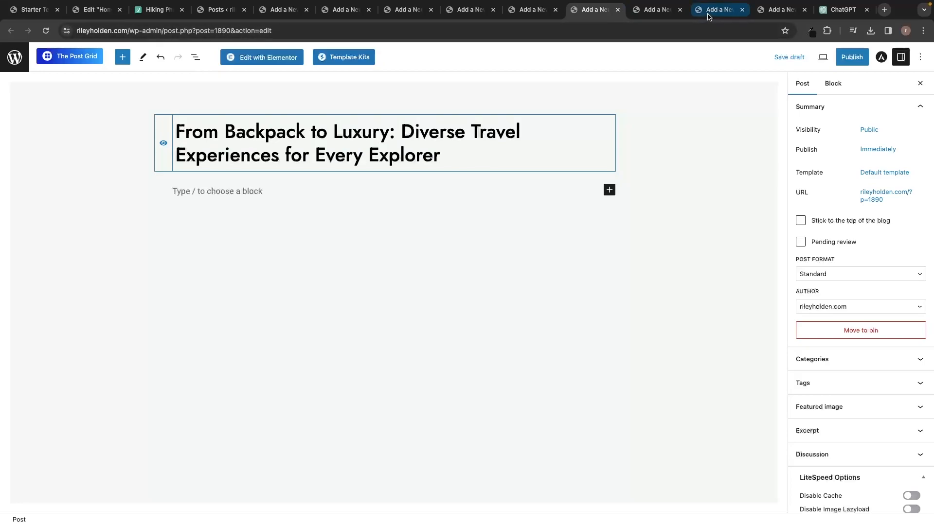
Copy the ChatGPT solo-travel article and paste it into the Rome post body.
{"action": "left_click", "coordinate": [843, 10]}
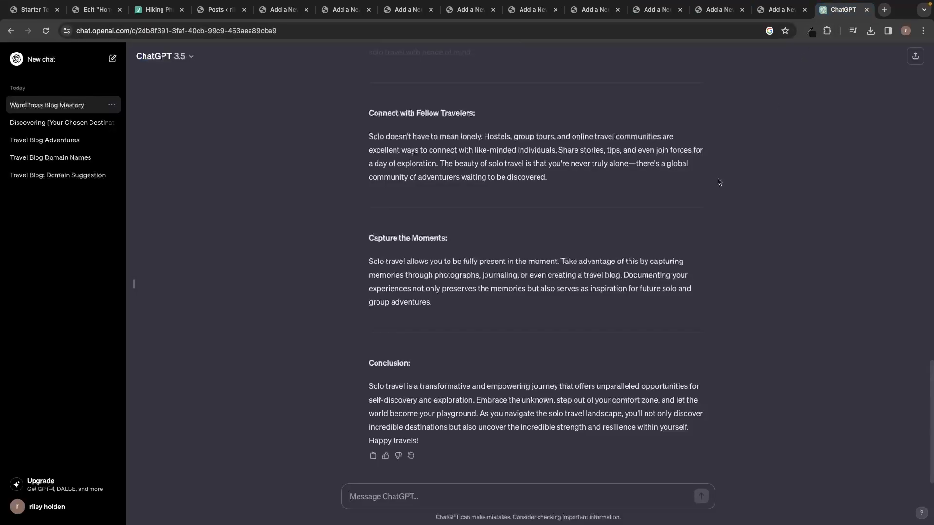
{"action": "left_click_drag", "start_coordinate": [429, 446], "coordinate": [368, 424]}
{"action": "key", "text": "super+c"}
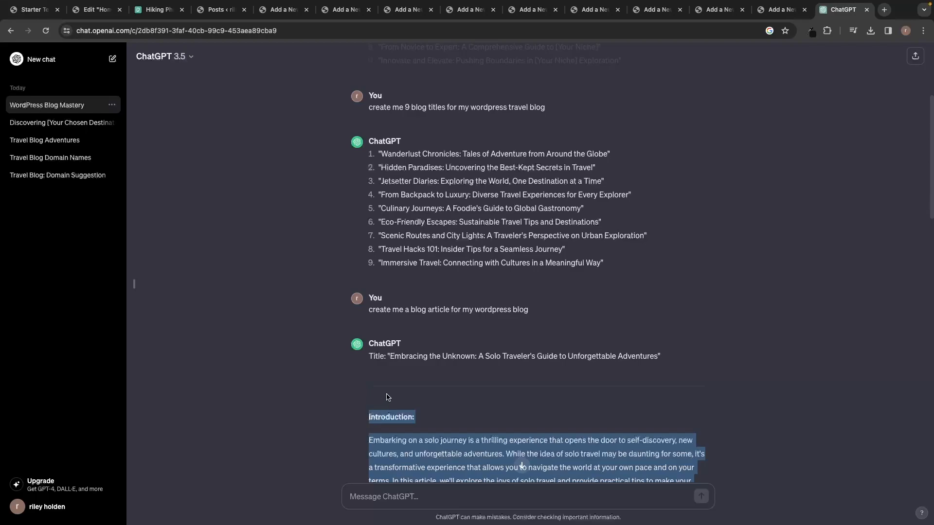
{"action": "left_click", "coordinate": [277, 9]}
{"action": "left_click", "coordinate": [257, 191]}
{"action": "key", "text": "ctrl+v"}
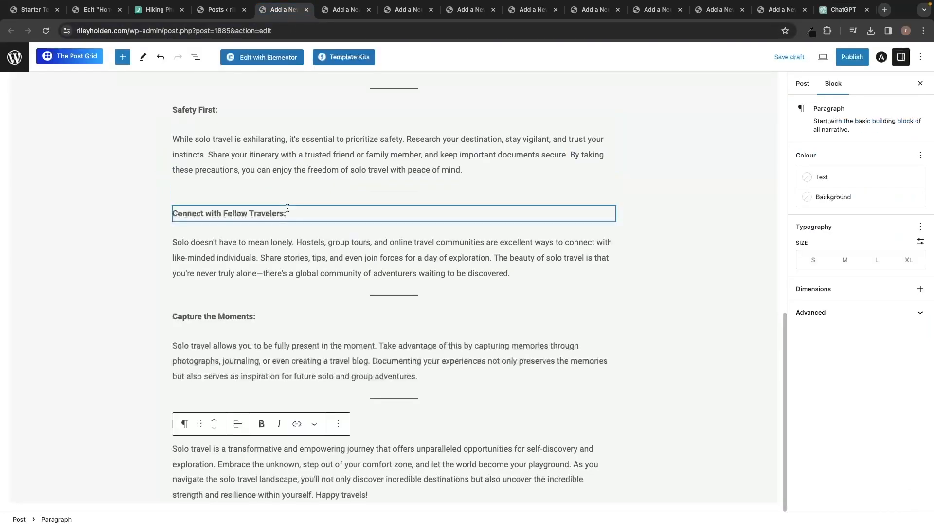
{"action": "scroll", "coordinate": [287, 208], "scroll_direction": "up", "scroll_amount": 10}
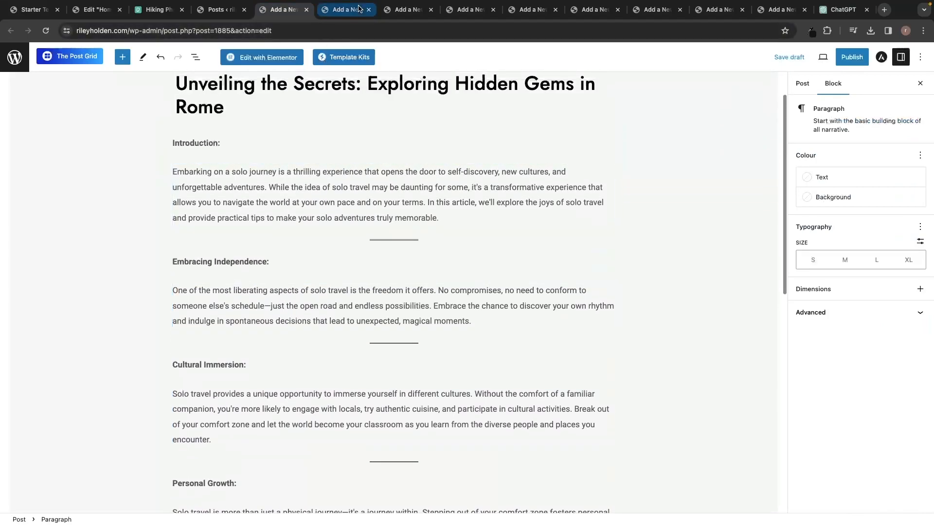
Paste the same article into the Paris, Prague and Hidden Paradises post bodies.
{"action": "left_click", "coordinate": [359, 8]}
{"action": "left_click", "coordinate": [267, 171]}
{"action": "key", "text": "ctrl+v"}
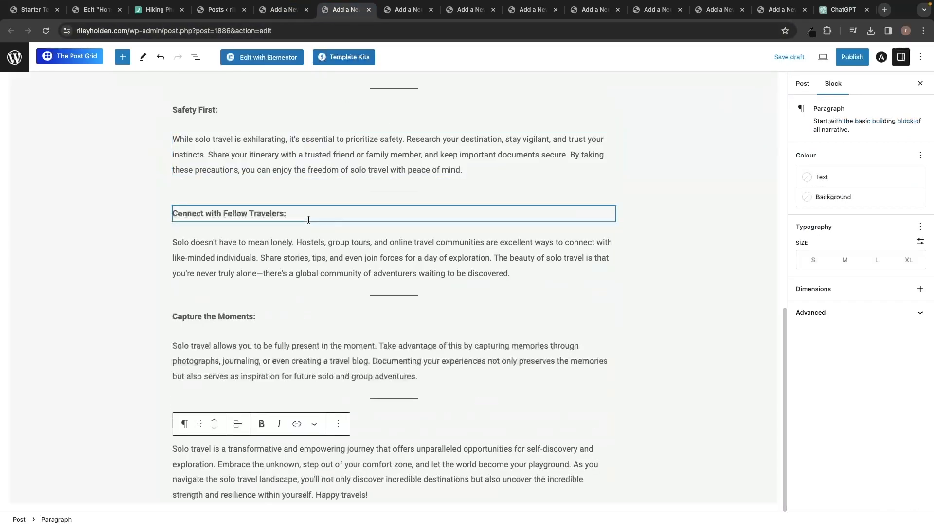
{"action": "scroll", "coordinate": [308, 220], "scroll_direction": "up", "scroll_amount": 10}
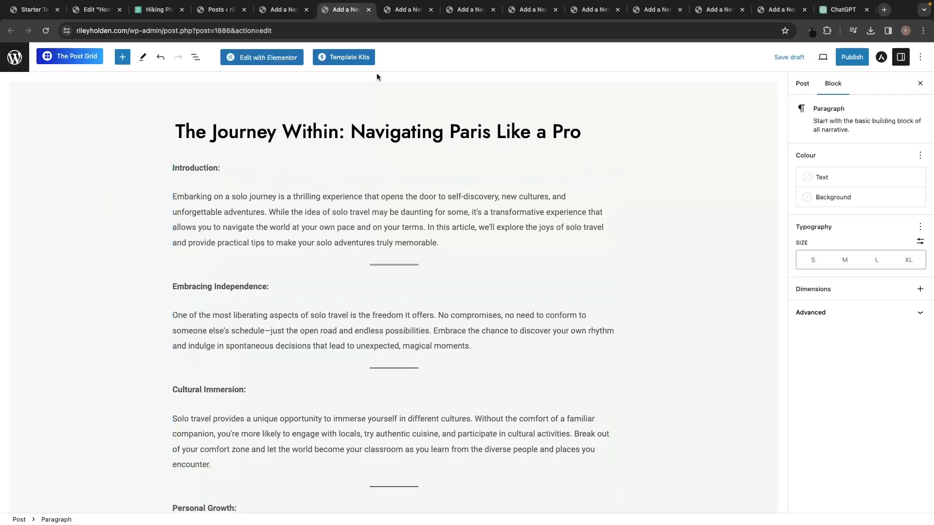
{"action": "left_click", "coordinate": [407, 10]}
{"action": "left_click", "coordinate": [256, 172]}
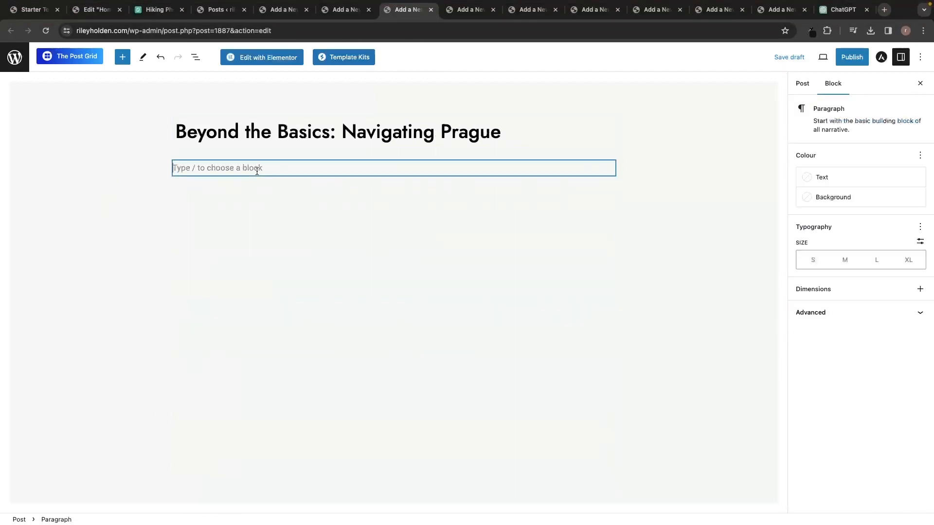
{"action": "key", "text": "super+v"}
{"action": "left_click", "coordinate": [480, 15]}
{"action": "left_click", "coordinate": [226, 191]}
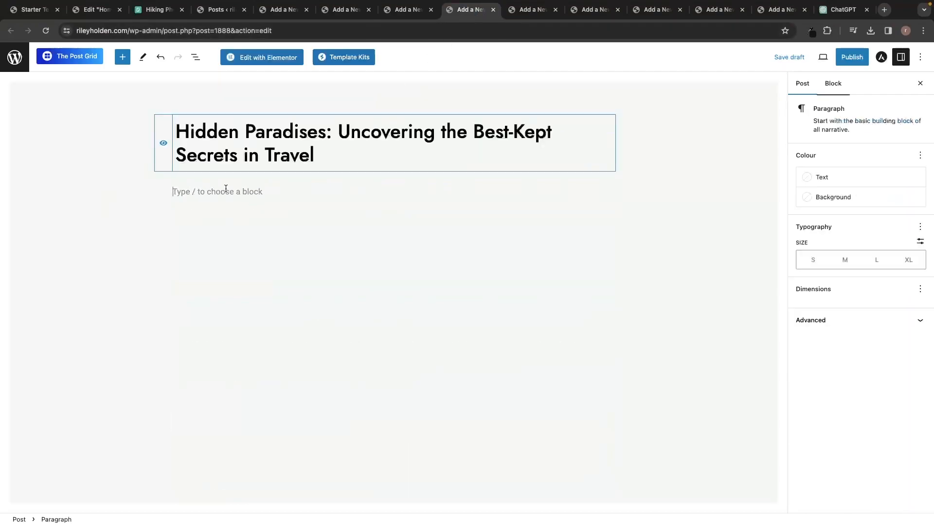
{"action": "key", "text": "super+v"}
Return to the Rome post and expand its Featured image settings.
{"action": "left_click", "coordinate": [533, 10]}
{"action": "left_click", "coordinate": [202, 197]}
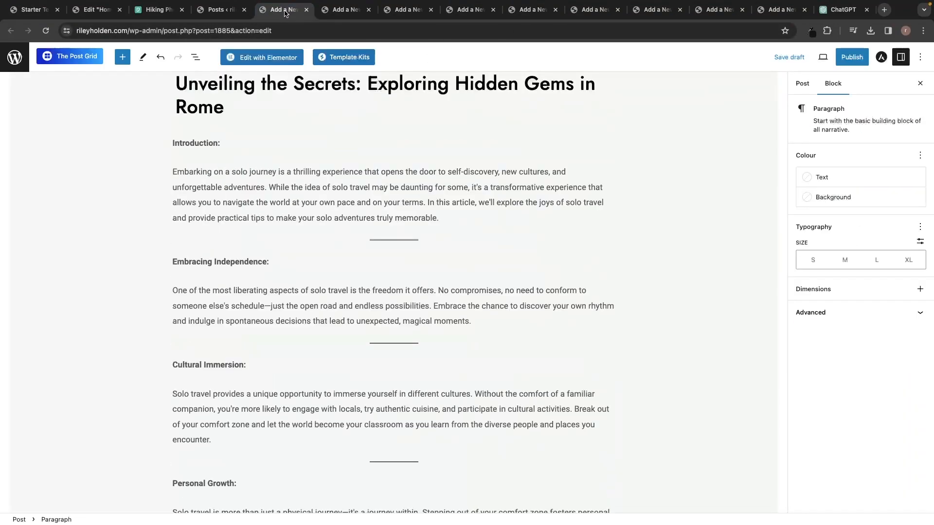
{"action": "scroll", "coordinate": [245, 147], "scroll_direction": "up", "scroll_amount": 2}
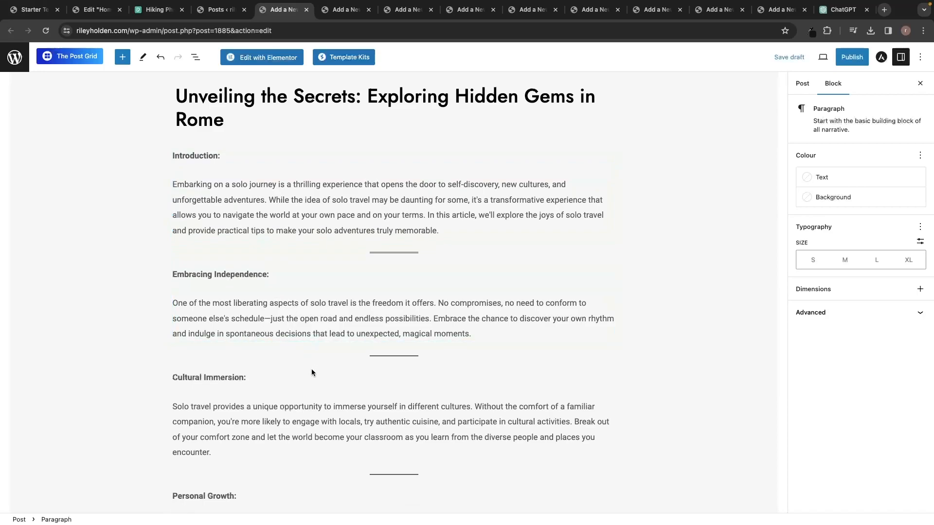
{"action": "scroll", "coordinate": [650, 208], "scroll_direction": "up", "scroll_amount": 1}
{"action": "left_click", "coordinate": [650, 208]}
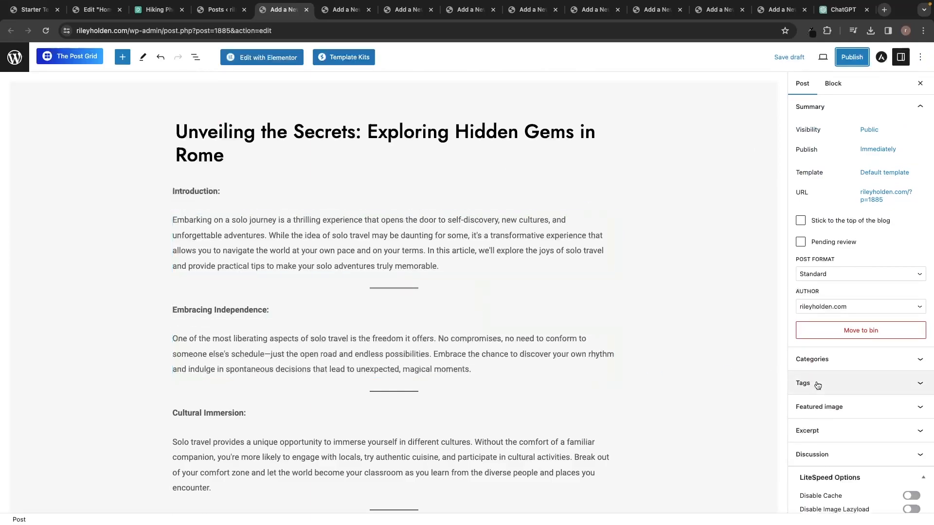
{"action": "left_click", "coordinate": [819, 407]}
Open the Pexels website from the Google search results.
{"action": "scroll", "coordinate": [842, 394], "scroll_direction": "down", "scroll_amount": 2}
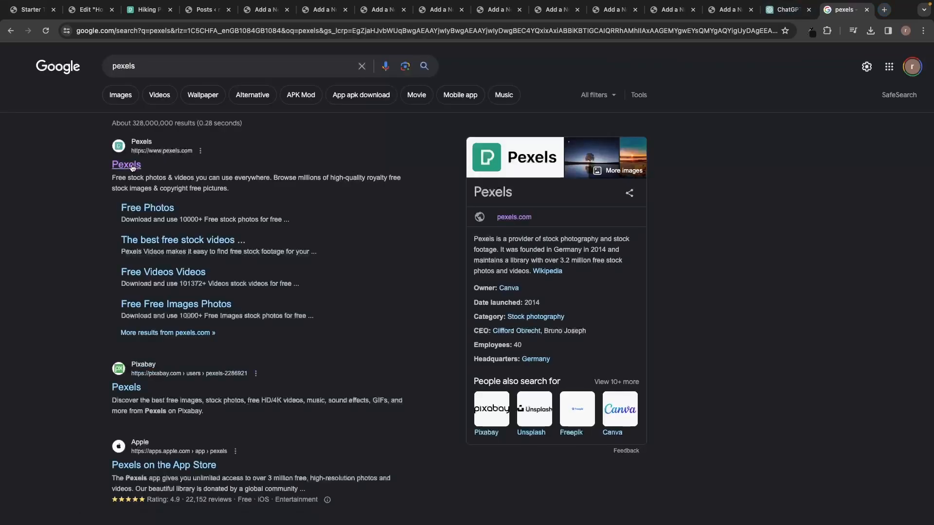
{"action": "left_click", "coordinate": [131, 167]}
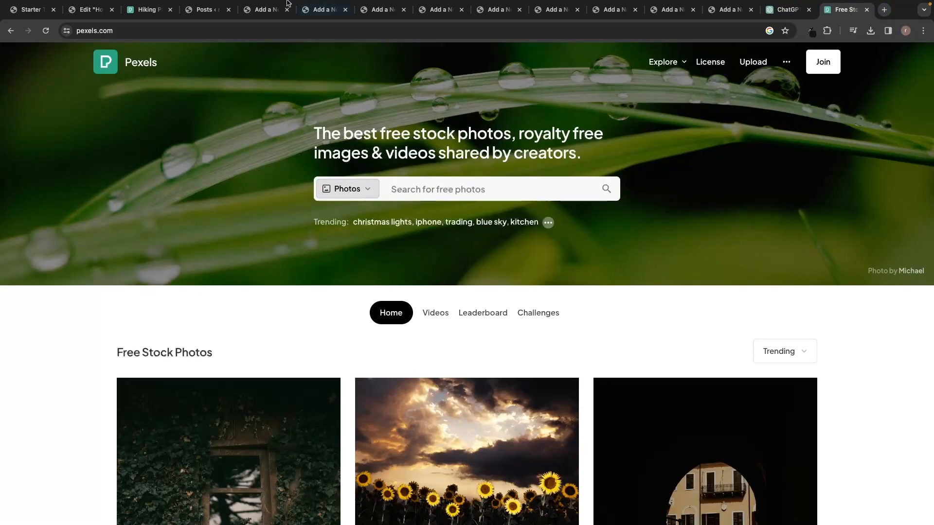
{"action": "mouse_move", "coordinate": [276, 2]}
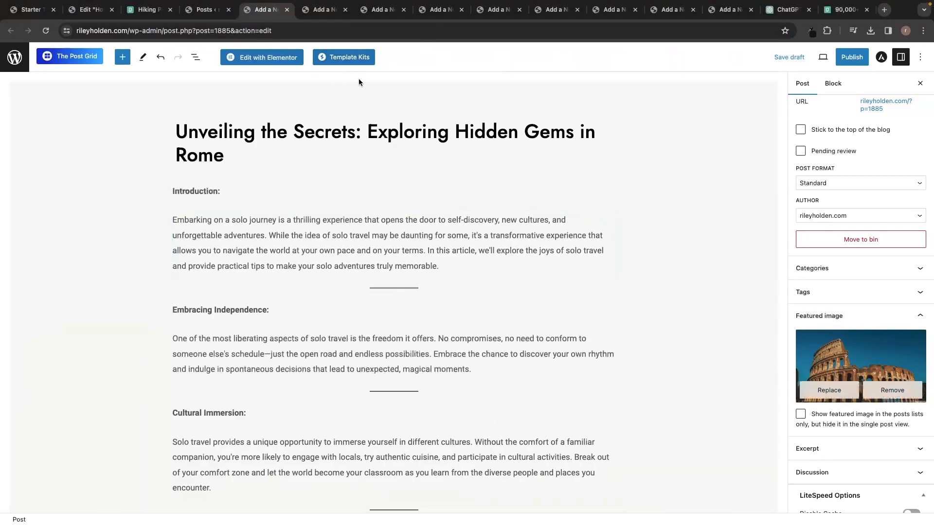
Upload a featured image for the Paris post through Set featured image > Upload files.
{"action": "left_click", "coordinate": [335, 12]}
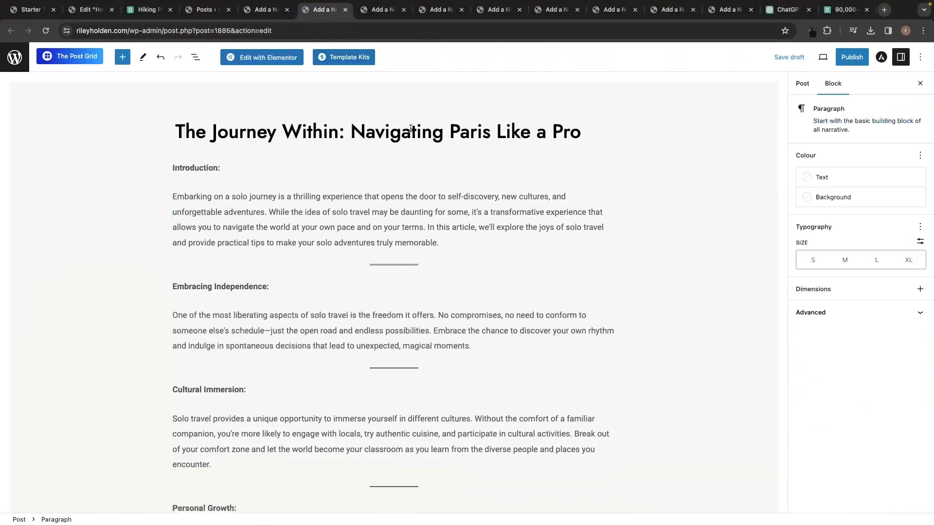
{"action": "left_click", "coordinate": [733, 143]}
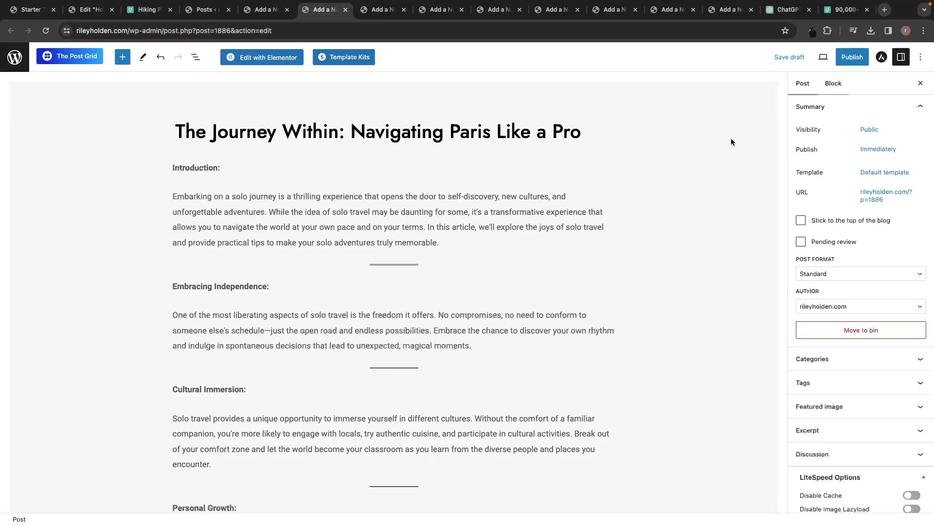
{"action": "left_click", "coordinate": [828, 407]}
{"action": "left_click", "coordinate": [856, 436]}
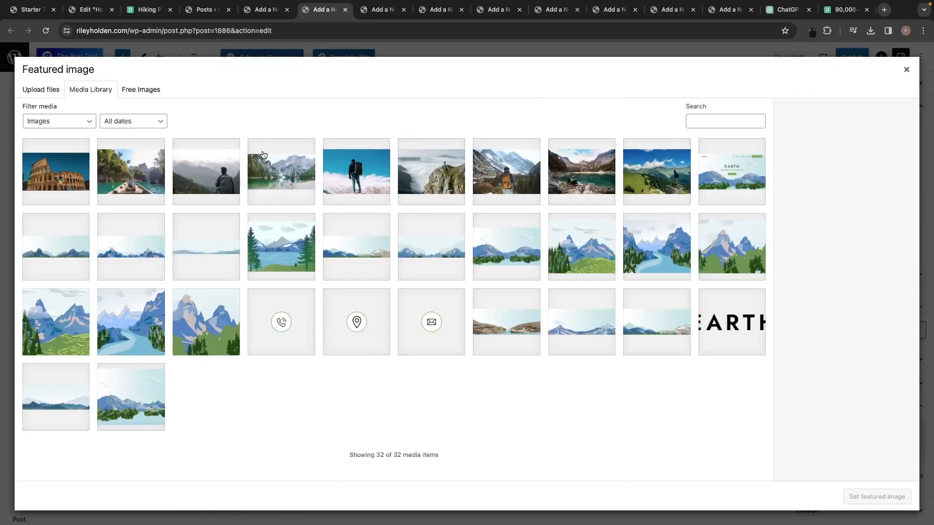
{"action": "left_click", "coordinate": [42, 92]}
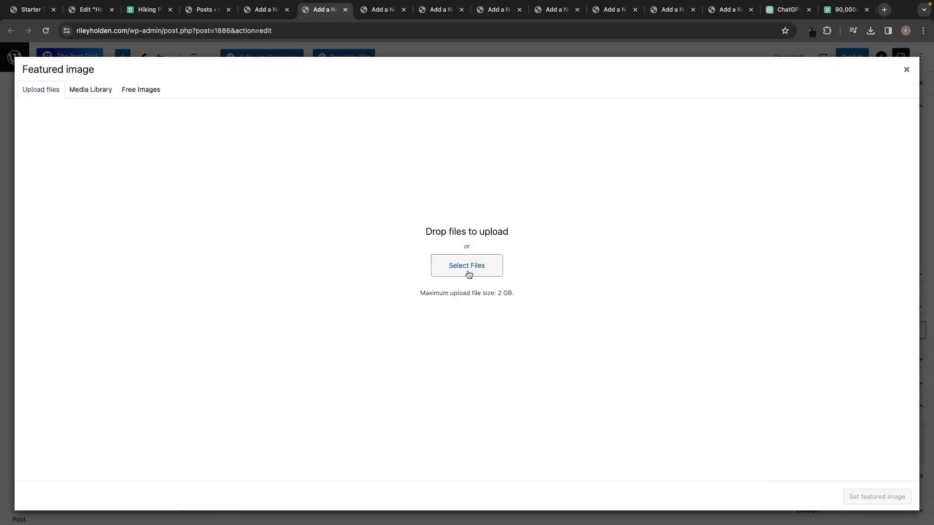
{"action": "left_click", "coordinate": [468, 270]}
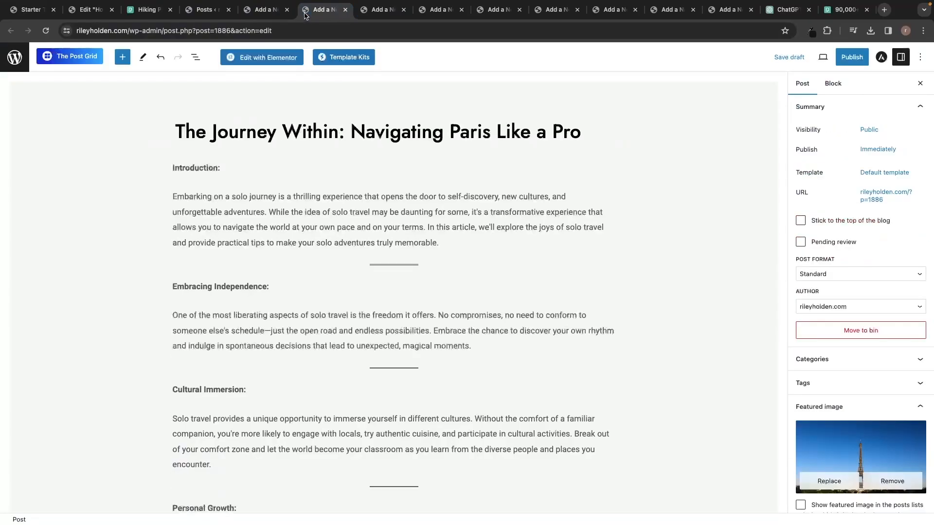
Switch to the Rome post and start publishing it.
{"action": "left_click", "coordinate": [377, 12]}
{"action": "left_click", "coordinate": [436, 11]}
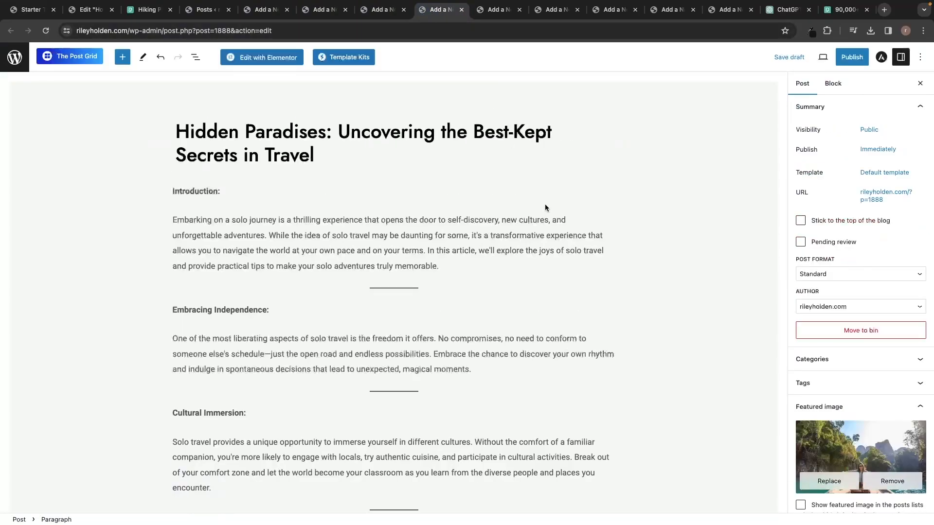
{"action": "left_click", "coordinate": [262, 11]}
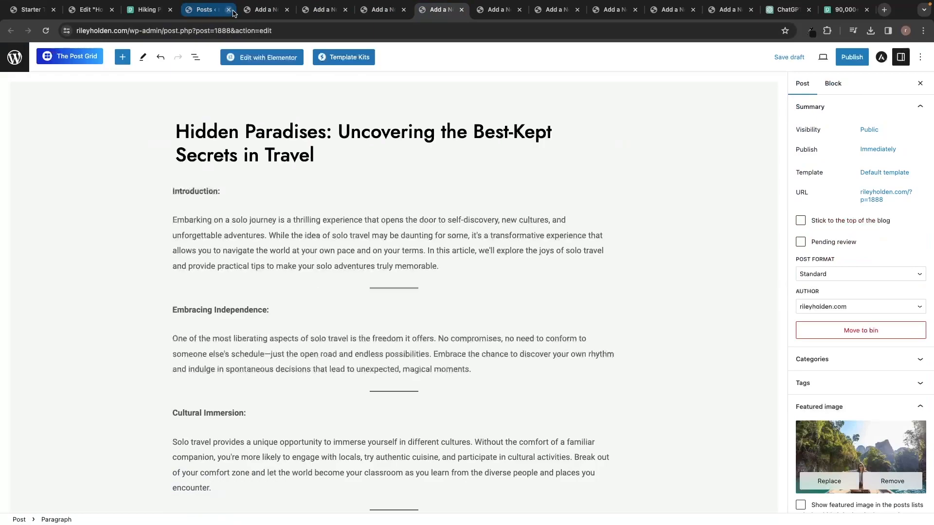
{"action": "left_click", "coordinate": [854, 64]}
Confirm publishing the Rome post and view the Hidden Paradises post on the site.
{"action": "left_click", "coordinate": [847, 64]}
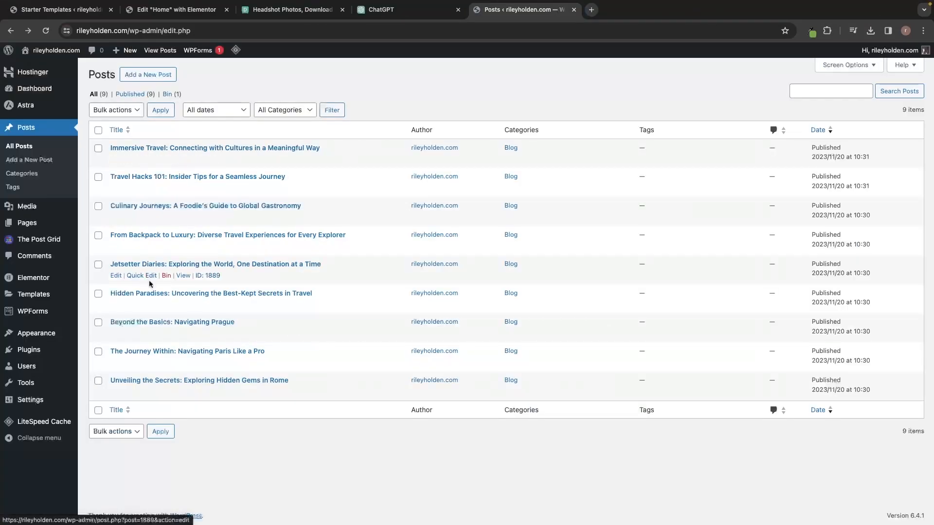
{"action": "left_click", "coordinate": [184, 306]}
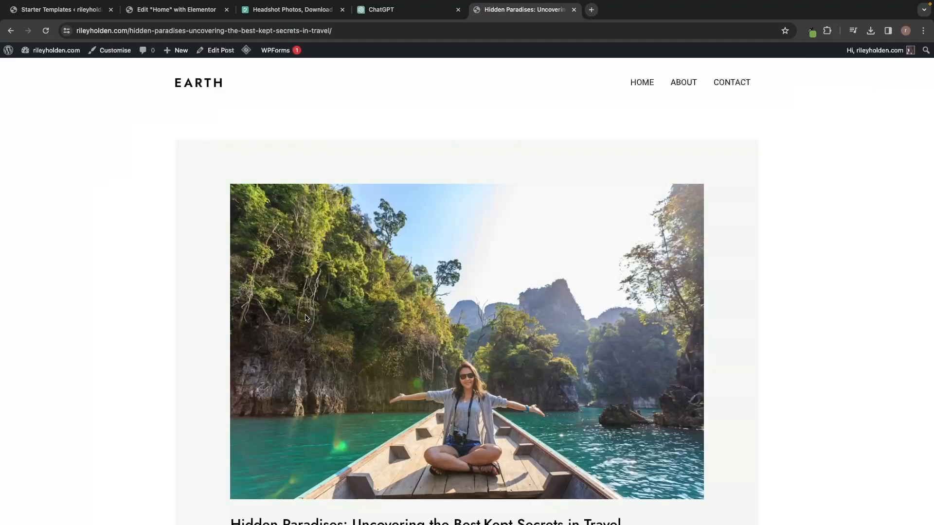
{"action": "scroll", "coordinate": [511, 330], "scroll_direction": "down", "scroll_amount": 10}
{"action": "scroll", "coordinate": [511, 329], "scroll_direction": "down", "scroll_amount": 7}
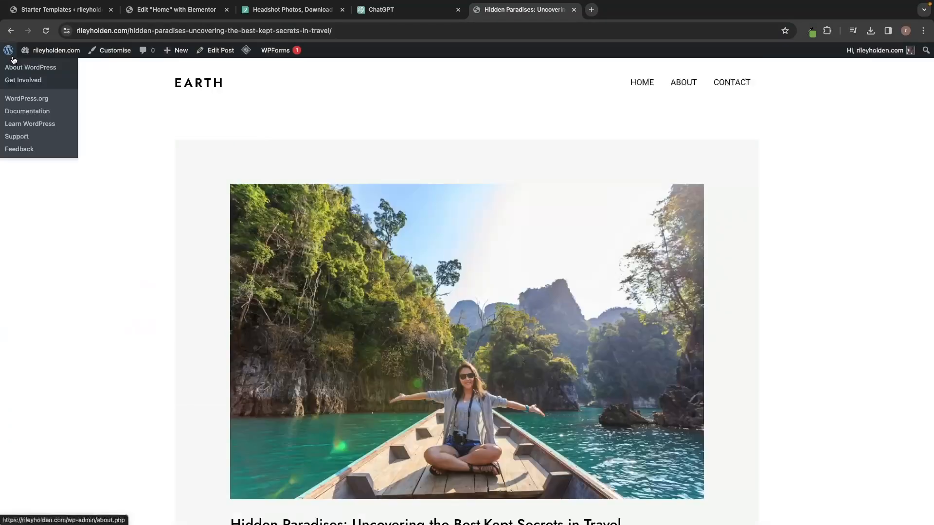
Go to All Posts and open the Culinary Journeys post for editing.
{"action": "left_click", "coordinate": [13, 60]}
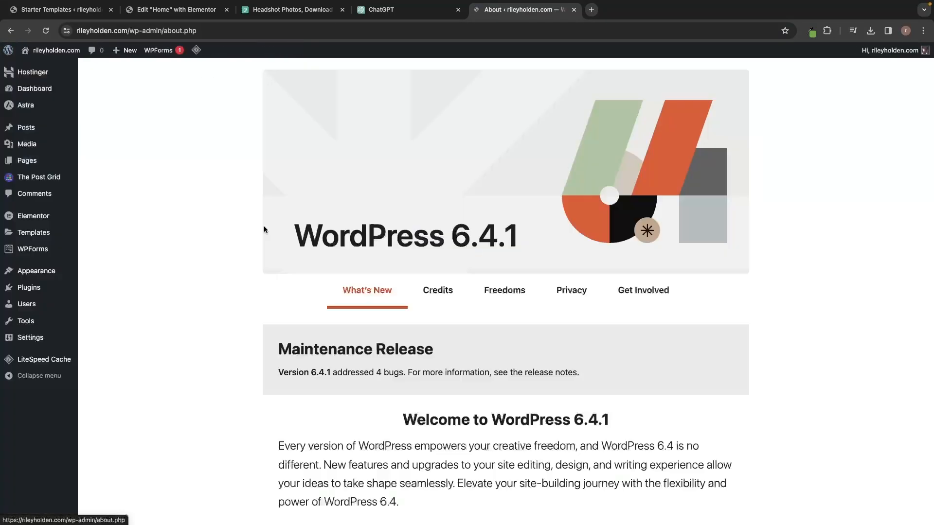
{"action": "scroll", "coordinate": [321, 234], "scroll_direction": "down", "scroll_amount": 1}
{"action": "mouse_move", "coordinate": [29, 127]}
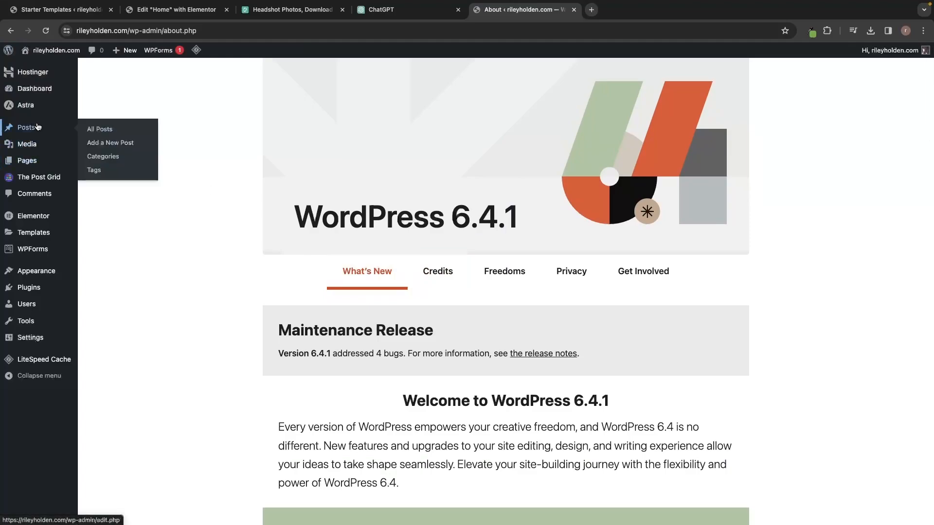
{"action": "left_click", "coordinate": [103, 127]}
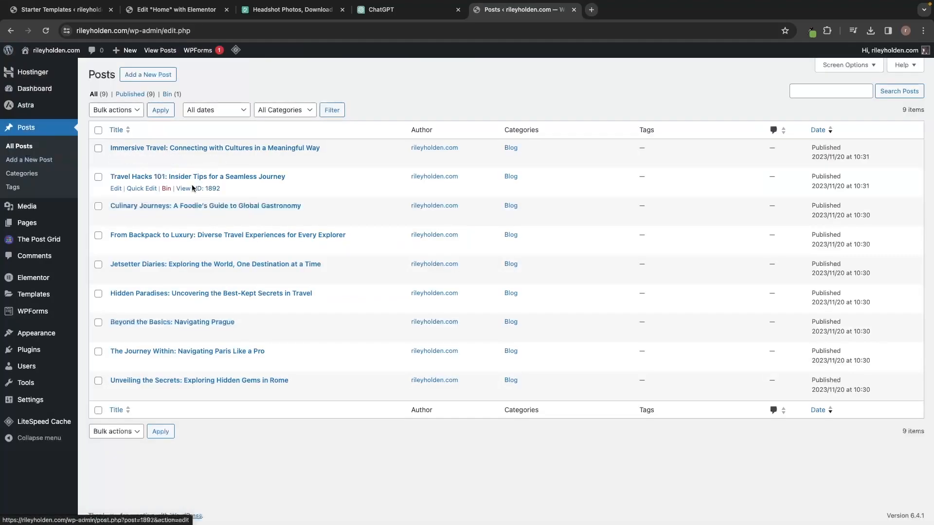
{"action": "left_click", "coordinate": [183, 207]}
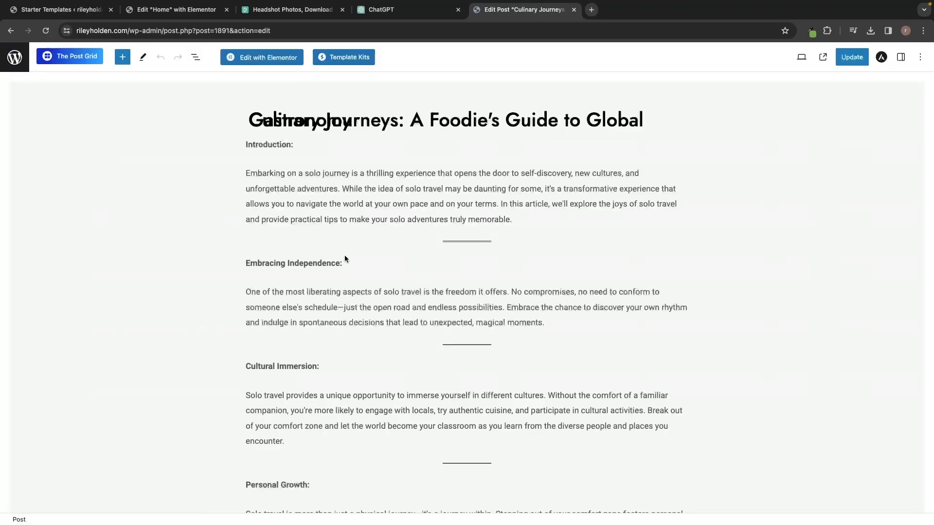
{"action": "left_click", "coordinate": [284, 203]}
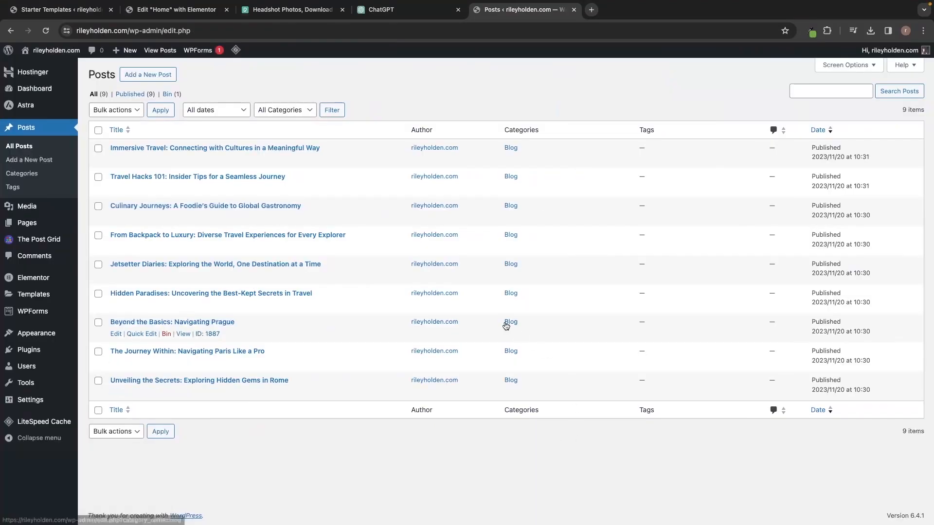
Visit the site homepage and scroll through the travel post cards and their featured images.
{"action": "left_click", "coordinate": [33, 63]}
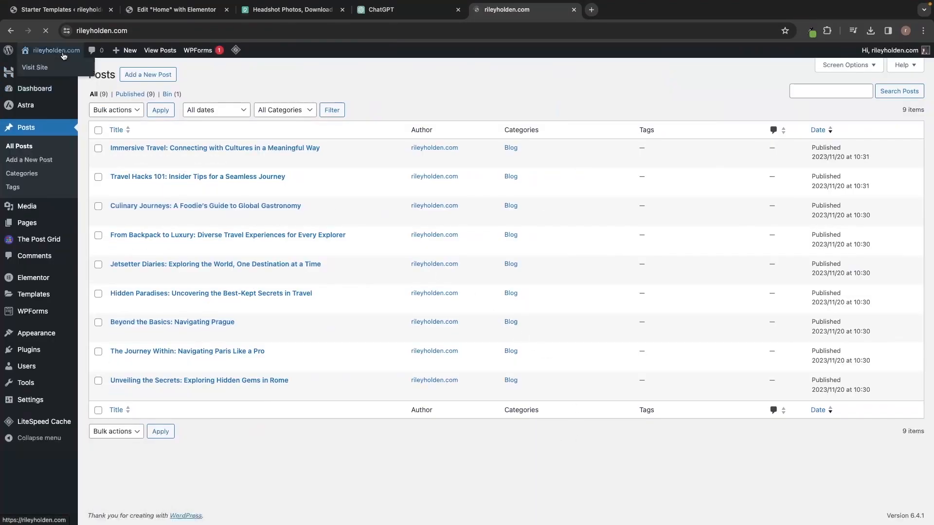
{"action": "scroll", "coordinate": [376, 187], "scroll_direction": "down", "scroll_amount": 10}
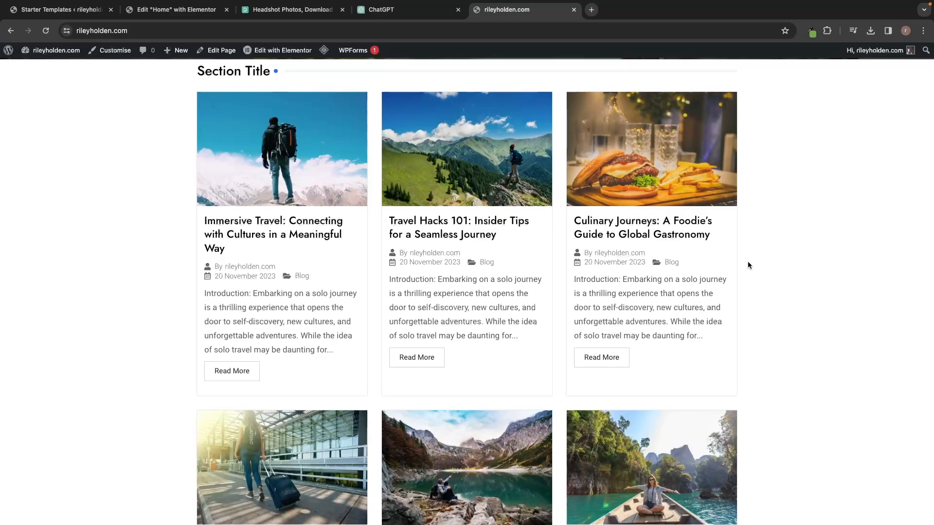
{"action": "scroll", "coordinate": [747, 263], "scroll_direction": "down", "scroll_amount": 4}
{"action": "scroll", "coordinate": [748, 265], "scroll_direction": "down", "scroll_amount": 5}
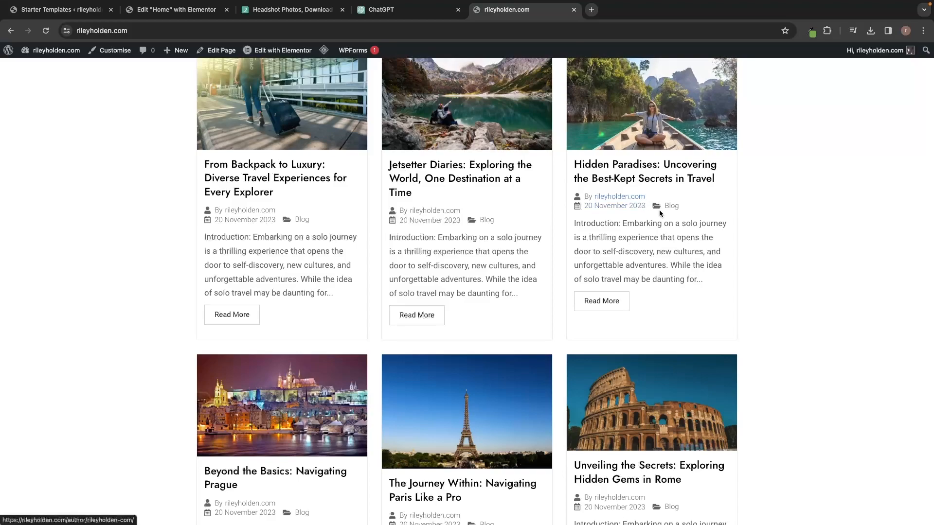
Open the Home page in Elementor, try grid Layouts 2 and 3 on the TPG grid, and return to Layout 1.
{"action": "left_click", "coordinate": [274, 52]}
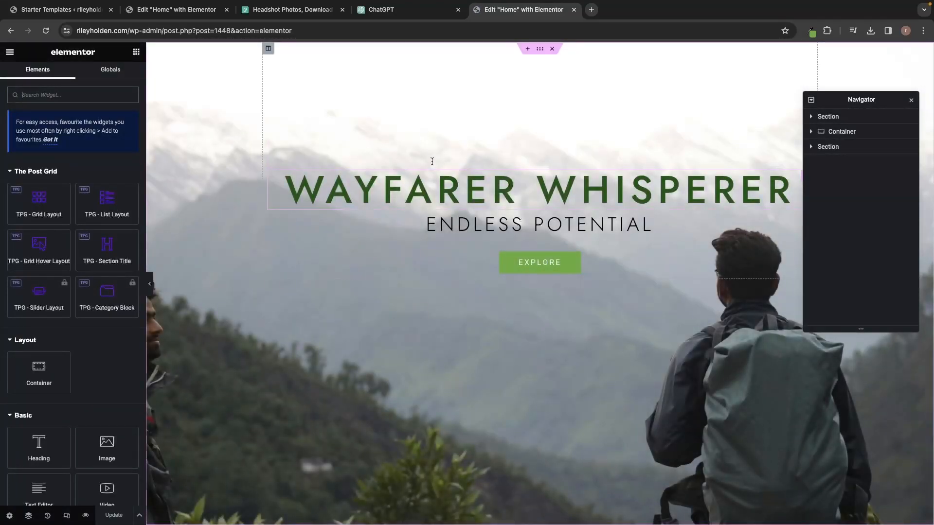
{"action": "scroll", "coordinate": [519, 294], "scroll_direction": "down", "scroll_amount": 3}
{"action": "scroll", "coordinate": [520, 294], "scroll_direction": "down", "scroll_amount": 4}
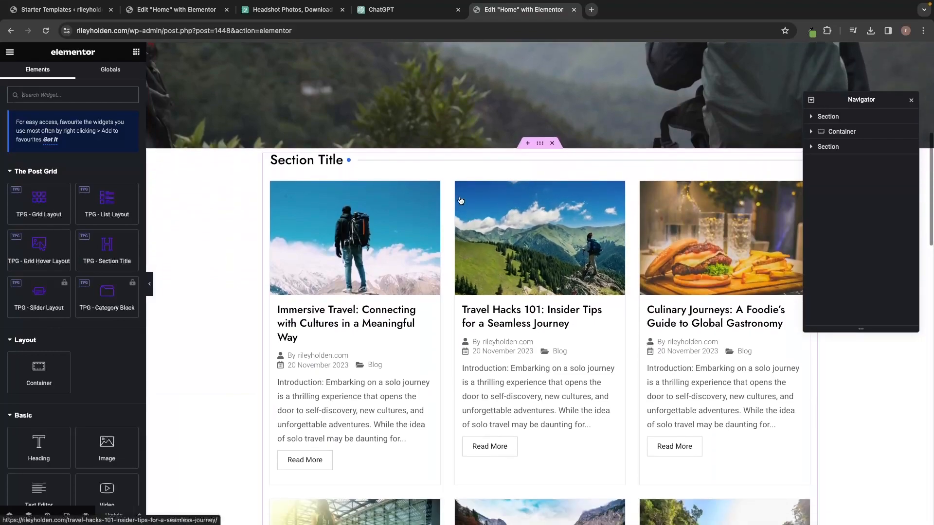
{"action": "left_click", "coordinate": [441, 168]}
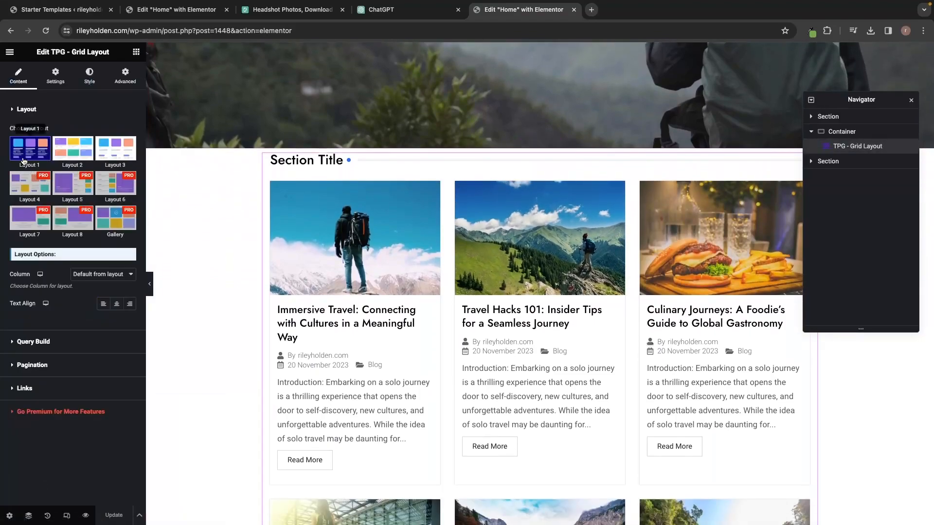
{"action": "left_click", "coordinate": [73, 152]}
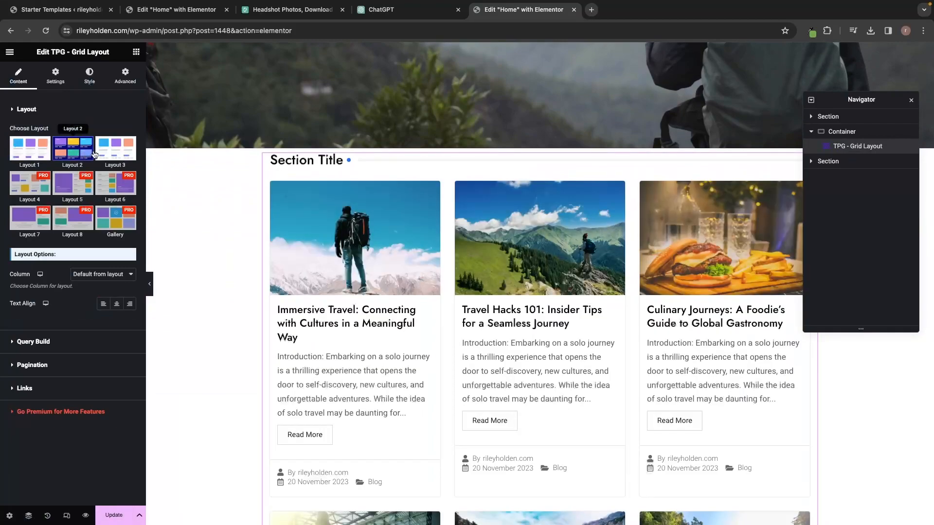
{"action": "left_click", "coordinate": [115, 148]}
{"action": "left_click", "coordinate": [38, 146]}
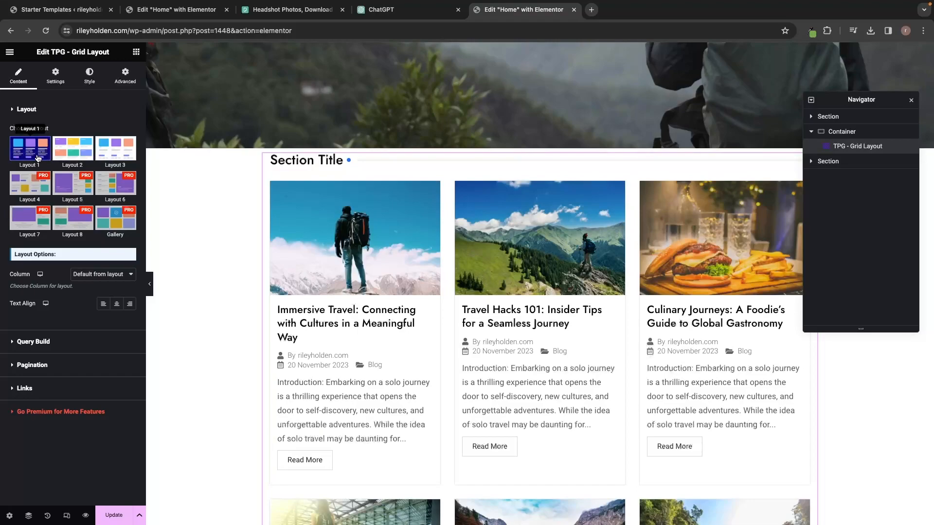
Hide the post excerpts, meta data and Section Title from the grid cards.
{"action": "left_click", "coordinate": [61, 86]}
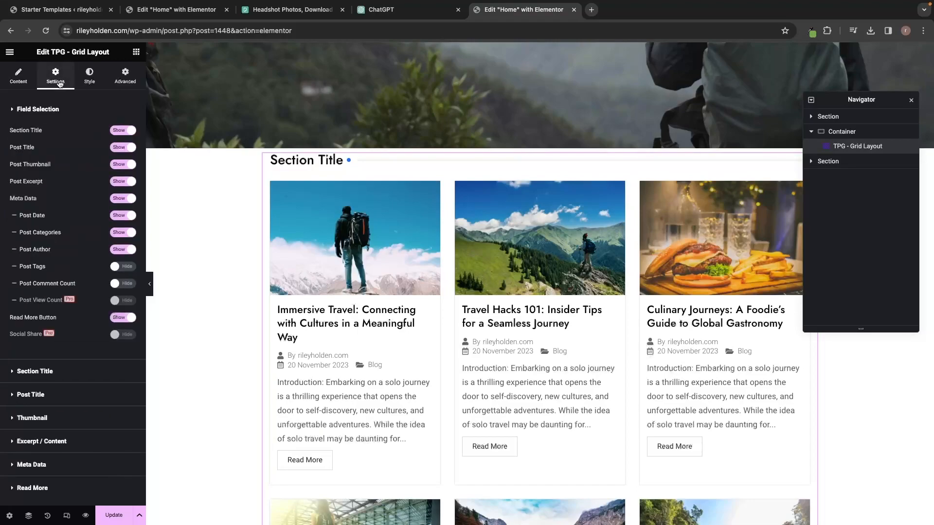
{"action": "left_click_drag", "start_coordinate": [7, 182], "coordinate": [49, 182]}
{"action": "left_click", "coordinate": [117, 182]}
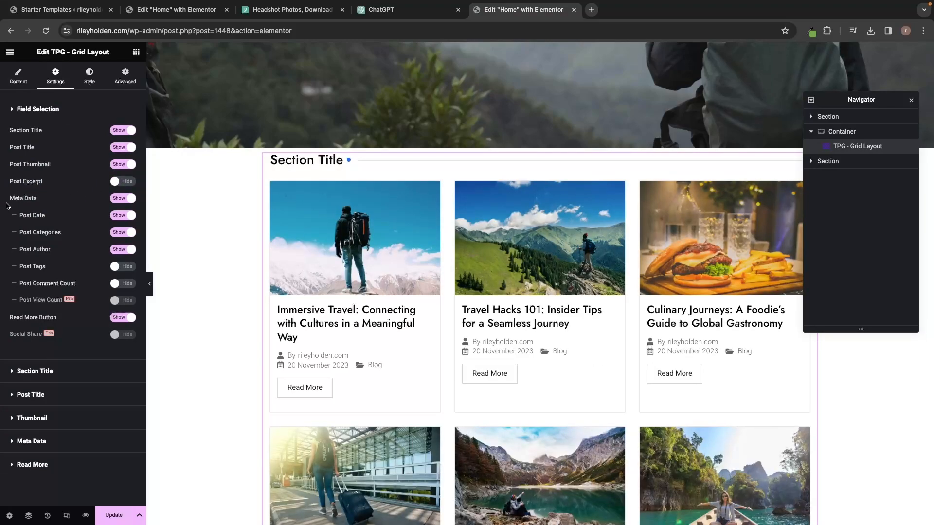
{"action": "left_click", "coordinate": [127, 199]}
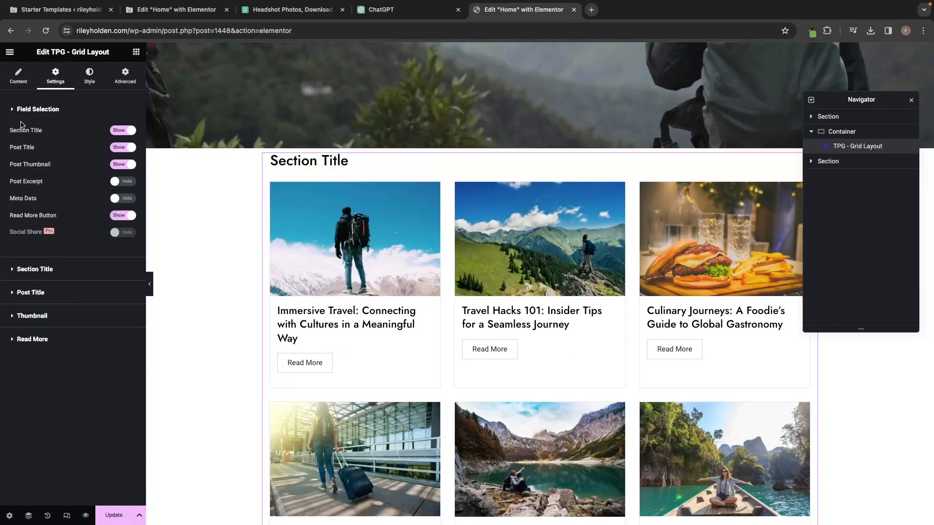
{"action": "left_click_drag", "start_coordinate": [11, 132], "coordinate": [46, 134]}
{"action": "left_click", "coordinate": [45, 134]}
{"action": "left_click", "coordinate": [127, 130]}
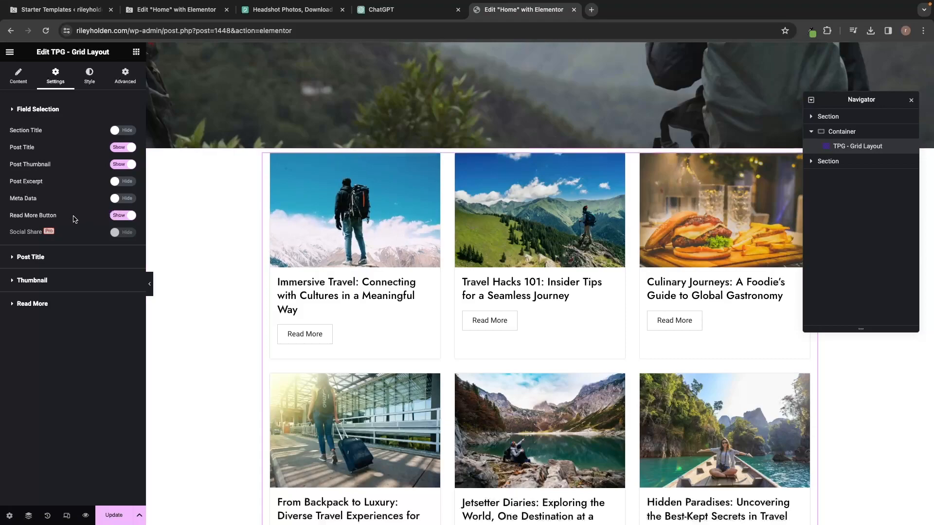
Try a text-link style for the Read More button, keep the default bordered style, and collapse the section.
{"action": "left_click", "coordinate": [36, 305]}
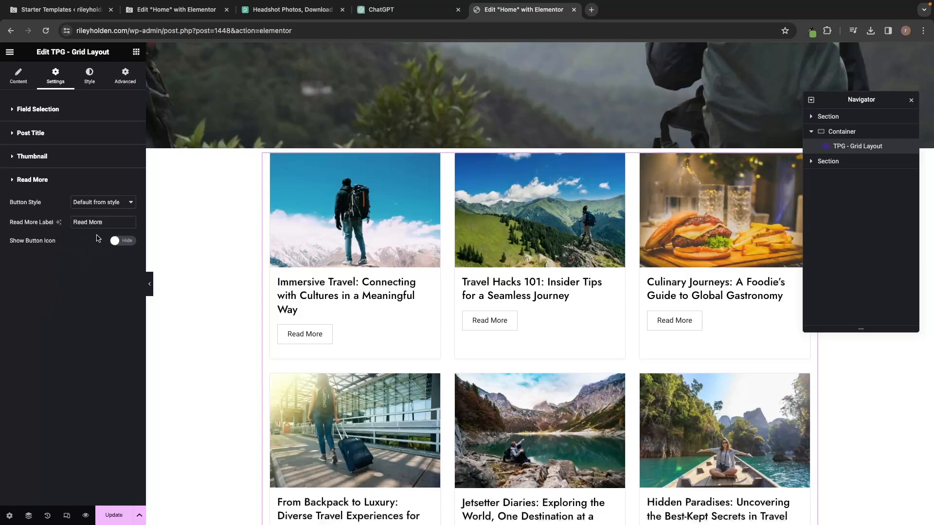
{"action": "left_click", "coordinate": [127, 203]}
{"action": "left_click", "coordinate": [115, 213]}
{"action": "left_click", "coordinate": [115, 202]}
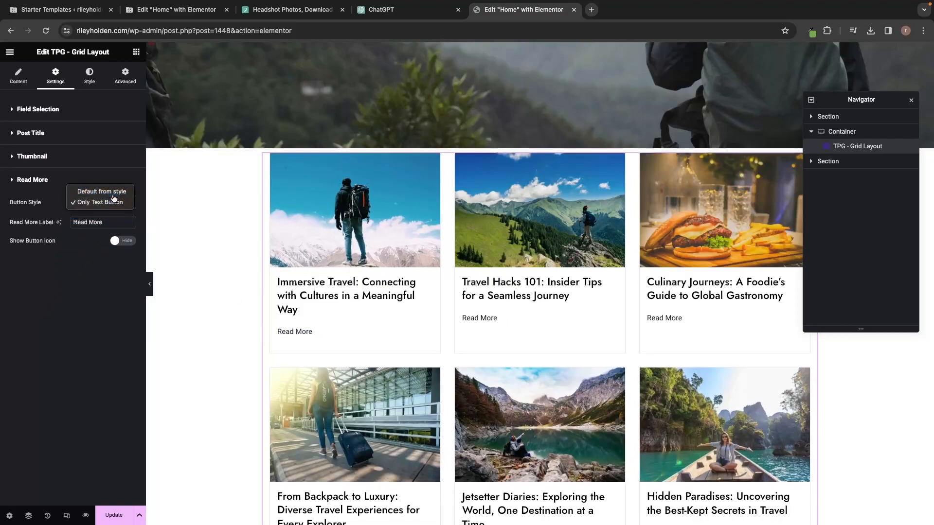
{"action": "left_click", "coordinate": [114, 194]}
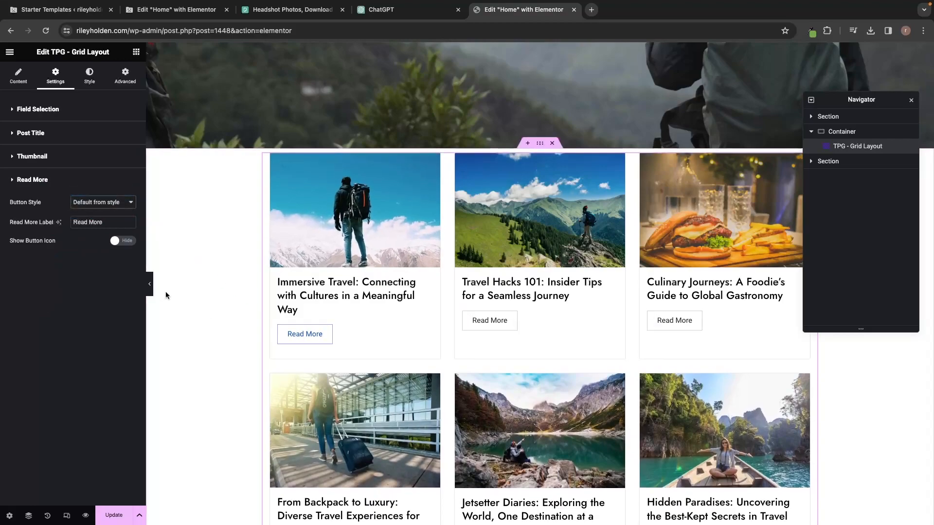
{"action": "left_click", "coordinate": [70, 187]}
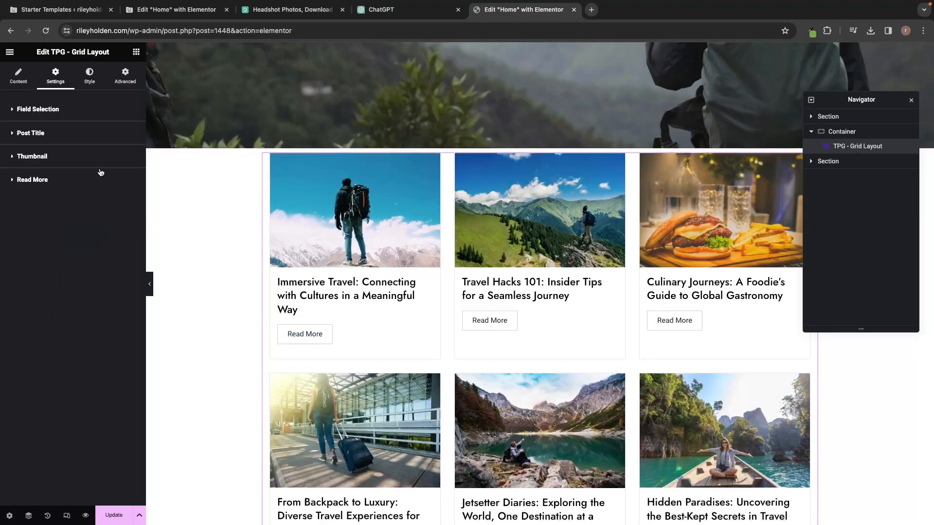
In the Style tab's Post Title section, switch the colour controls to the Hover state.
{"action": "left_click", "coordinate": [90, 83]}
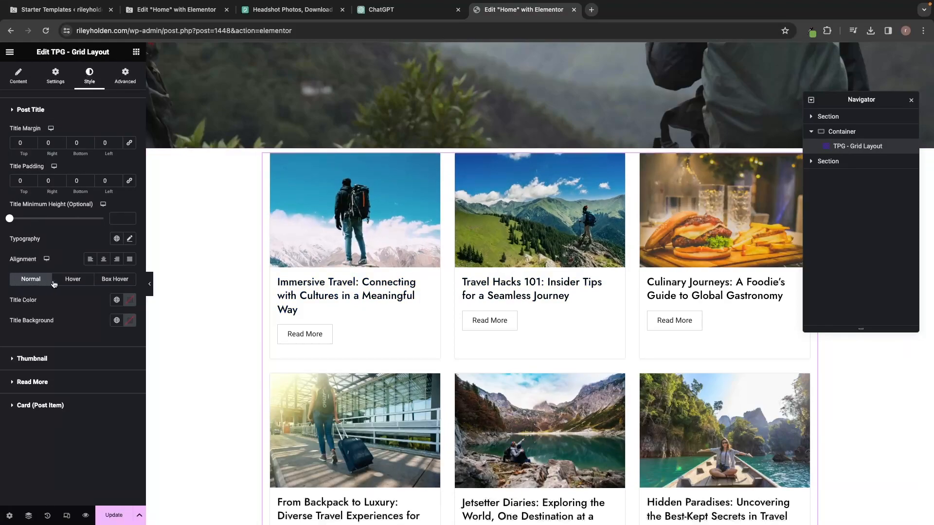
{"action": "left_click", "coordinate": [74, 281]}
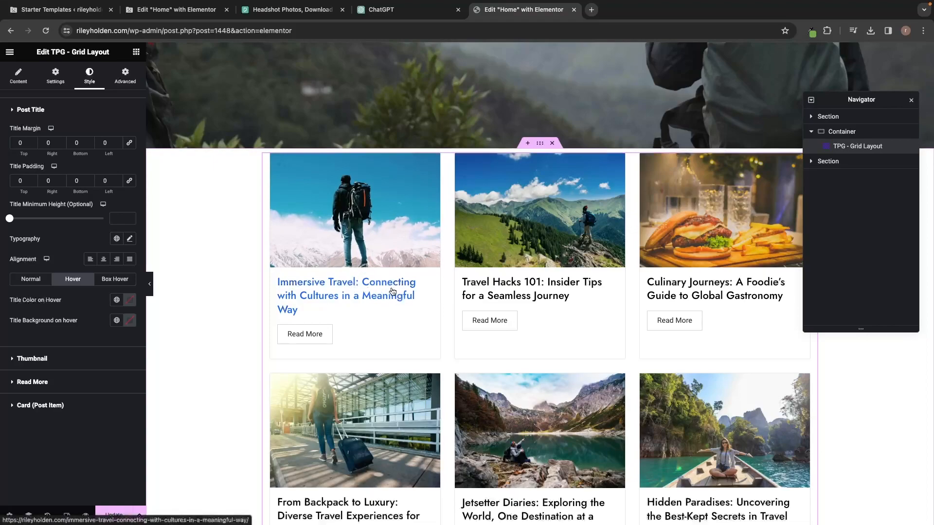
{"action": "scroll", "coordinate": [381, 287], "scroll_direction": "up", "scroll_amount": 7}
{"action": "scroll", "coordinate": [448, 291], "scroll_direction": "down", "scroll_amount": 4}
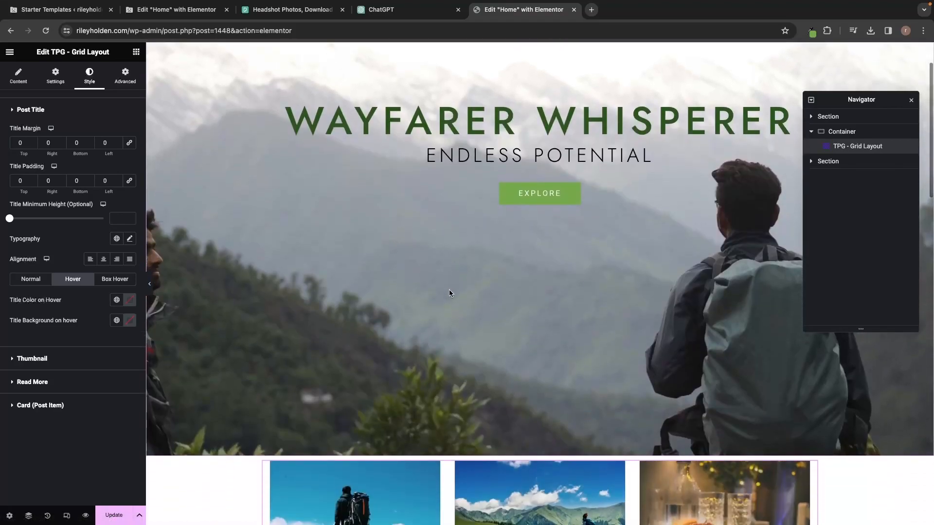
{"action": "scroll", "coordinate": [448, 291], "scroll_direction": "up", "scroll_amount": 1}
{"action": "scroll", "coordinate": [448, 293], "scroll_direction": "up", "scroll_amount": 2}
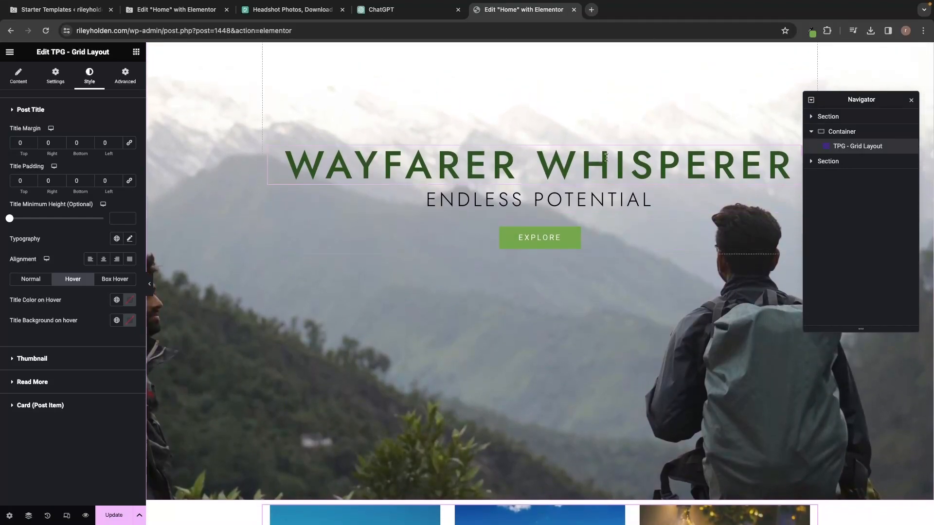
Sample the hero title's dark green with the Eye Dropper and apply it as Title Color on Hover.
{"action": "left_click", "coordinate": [808, 32]}
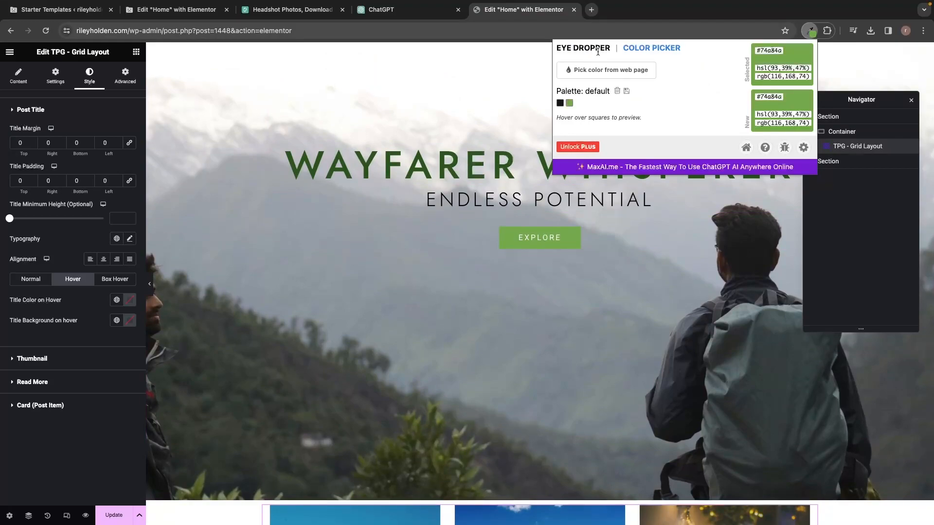
{"action": "left_click", "coordinate": [613, 69]}
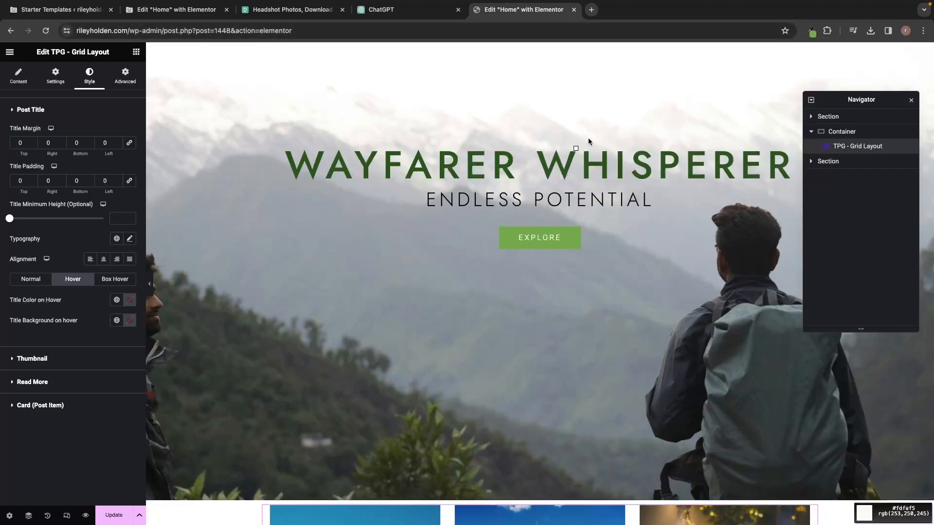
{"action": "left_click", "coordinate": [587, 167]}
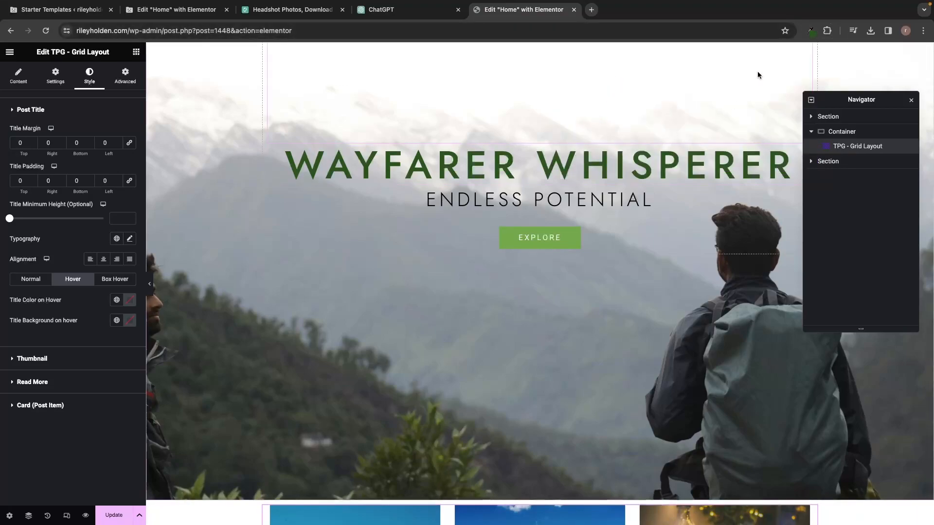
{"action": "left_click", "coordinate": [811, 31]}
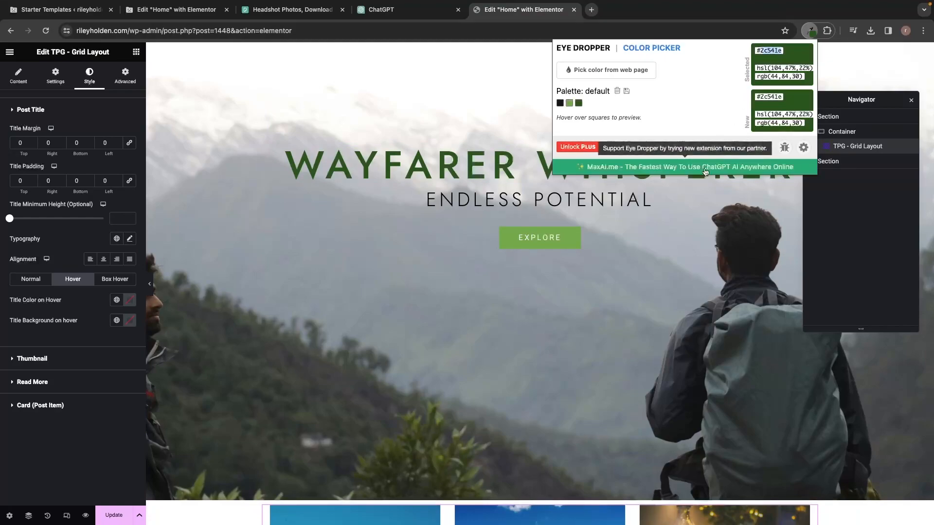
{"action": "scroll", "coordinate": [549, 294], "scroll_direction": "down", "scroll_amount": 8}
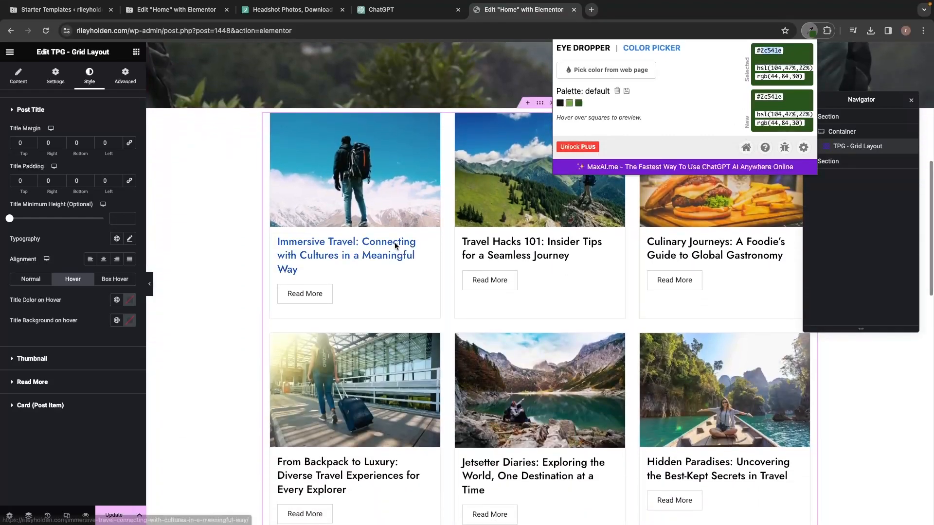
{"action": "left_click", "coordinate": [346, 257]}
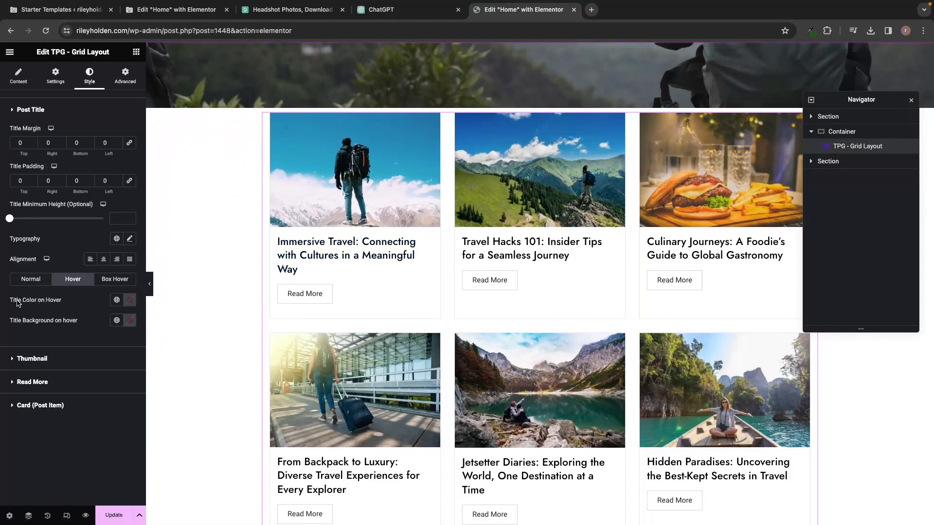
{"action": "left_click", "coordinate": [128, 300]}
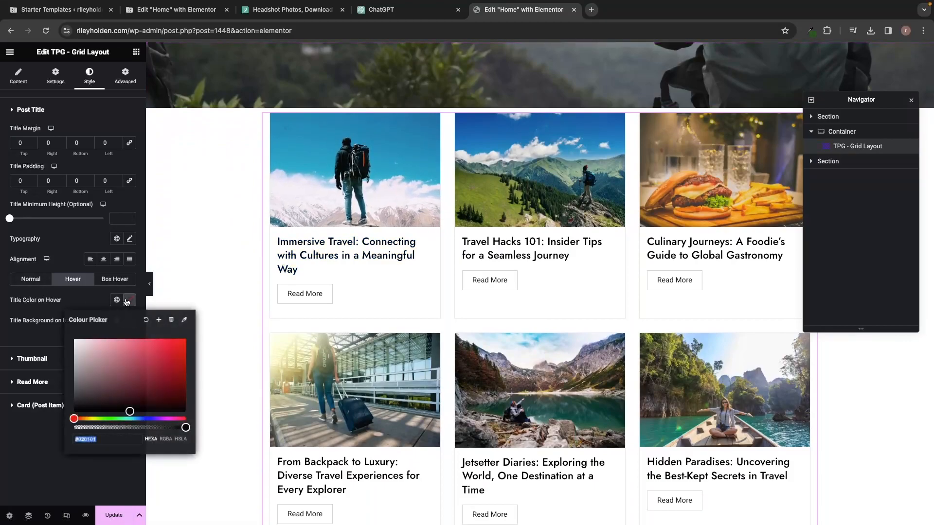
{"action": "left_click", "coordinate": [155, 371]}
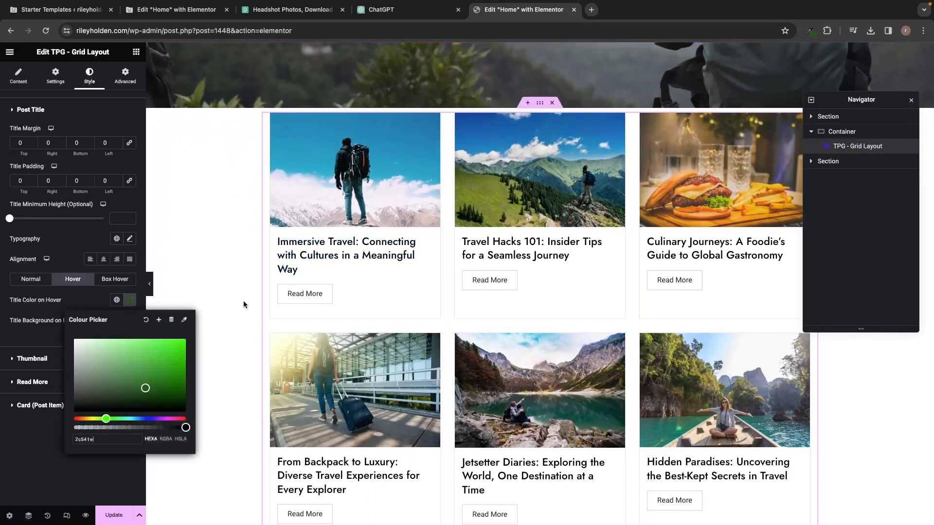
{"action": "left_click", "coordinate": [318, 255]}
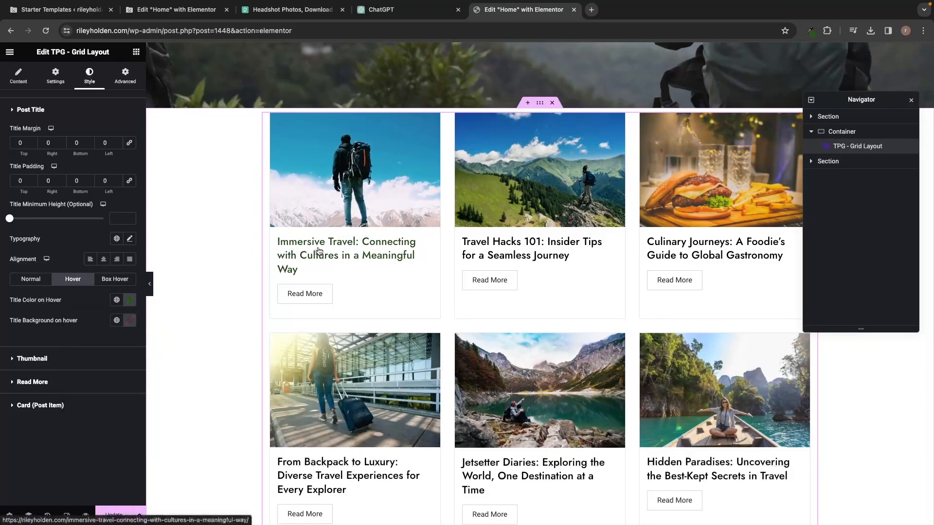
{"action": "scroll", "coordinate": [318, 251], "scroll_direction": "up", "scroll_amount": 8}
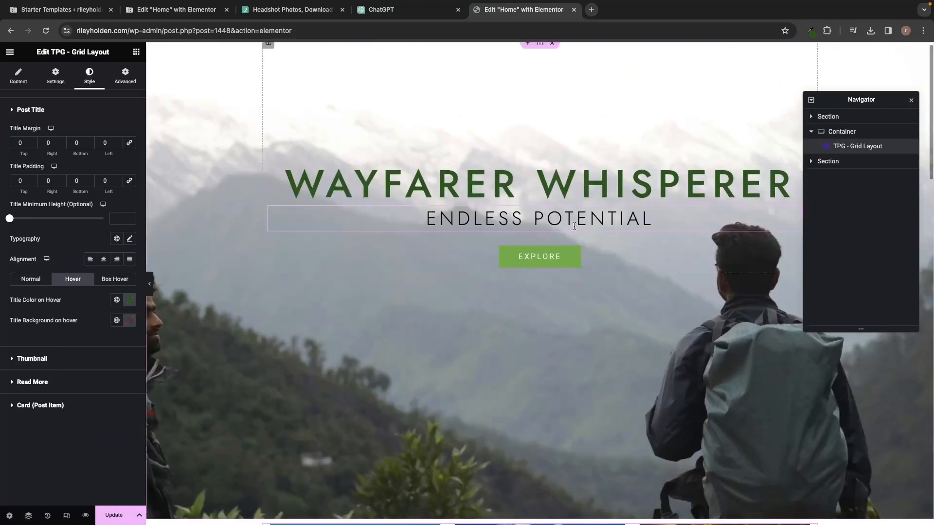
Replace the title hover colour with the EXPLORE button's light green, #74a84a.
{"action": "left_click", "coordinate": [811, 31]}
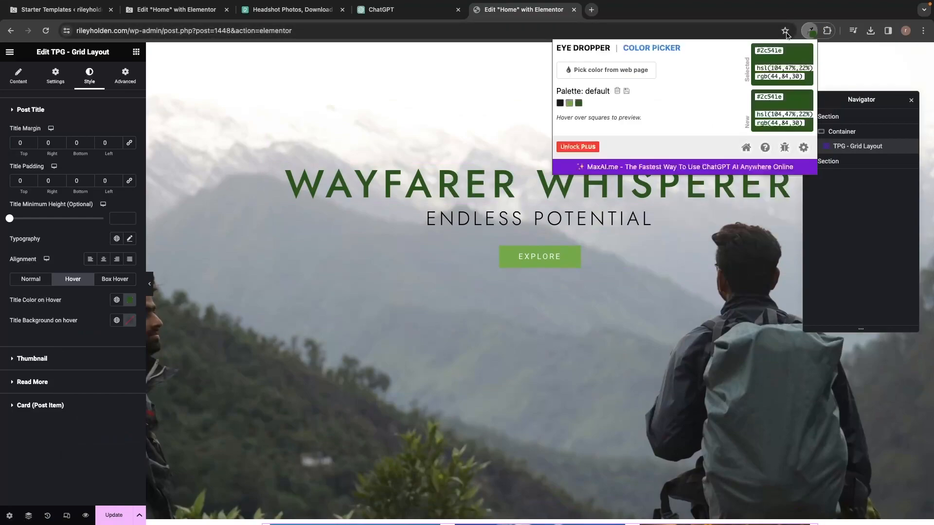
{"action": "left_click", "coordinate": [623, 72]}
{"action": "left_click", "coordinate": [566, 267]}
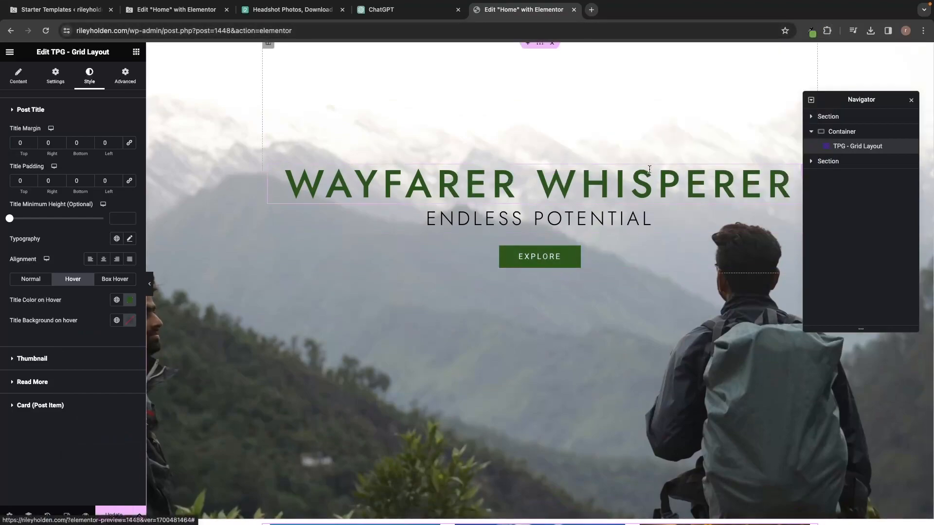
{"action": "left_click", "coordinate": [811, 31]}
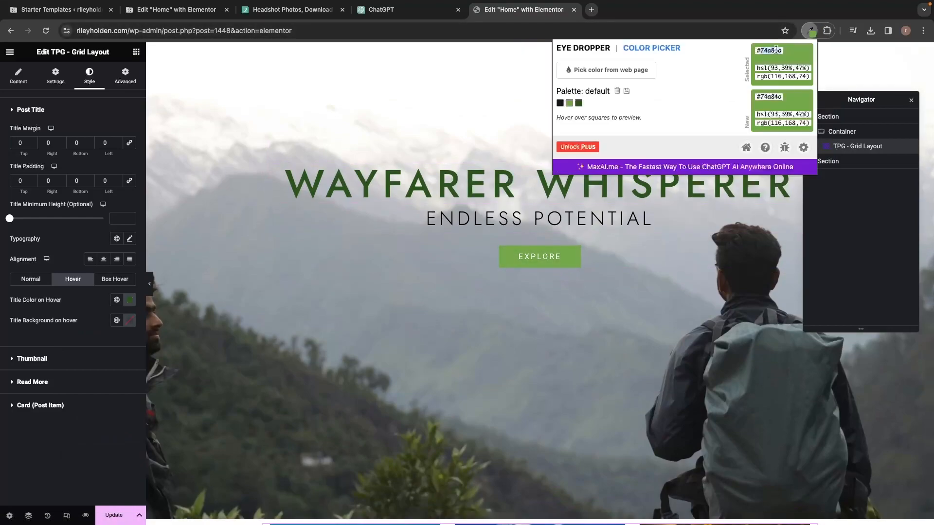
{"action": "left_click", "coordinate": [130, 300]}
{"action": "left_click", "coordinate": [131, 300]}
{"action": "type", "text": "#74a84a"}
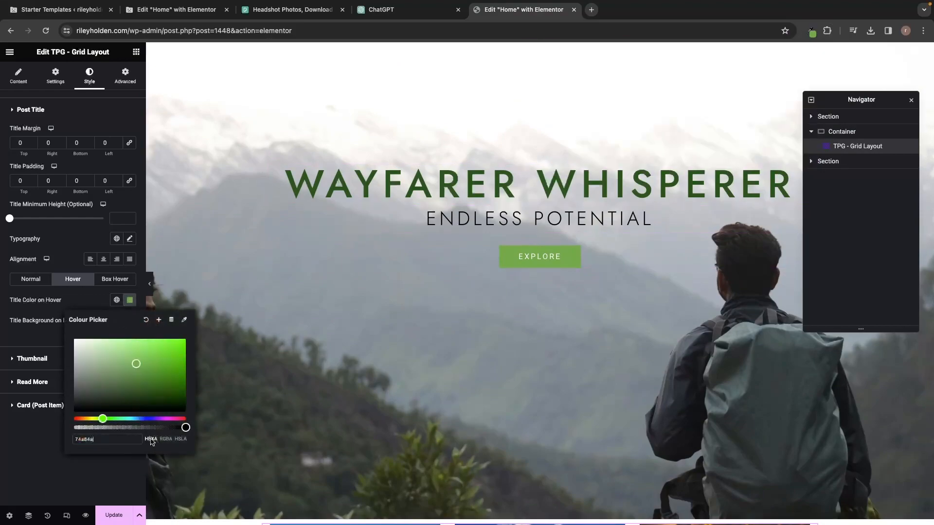
{"action": "left_click", "coordinate": [364, 294]}
{"action": "scroll", "coordinate": [363, 293], "scroll_direction": "down", "scroll_amount": 8}
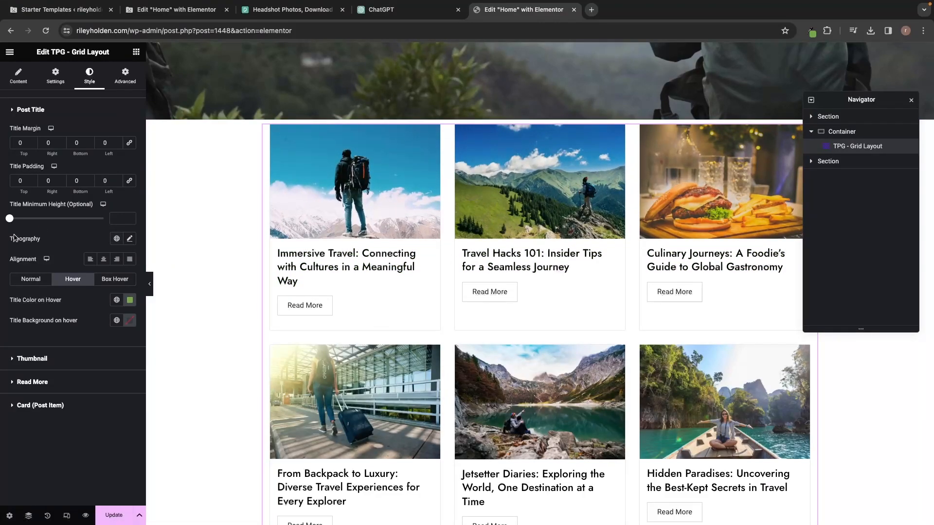
Set the post title font size to 25 px and Title Minimum Height to 107.
{"action": "left_click", "coordinate": [129, 239]}
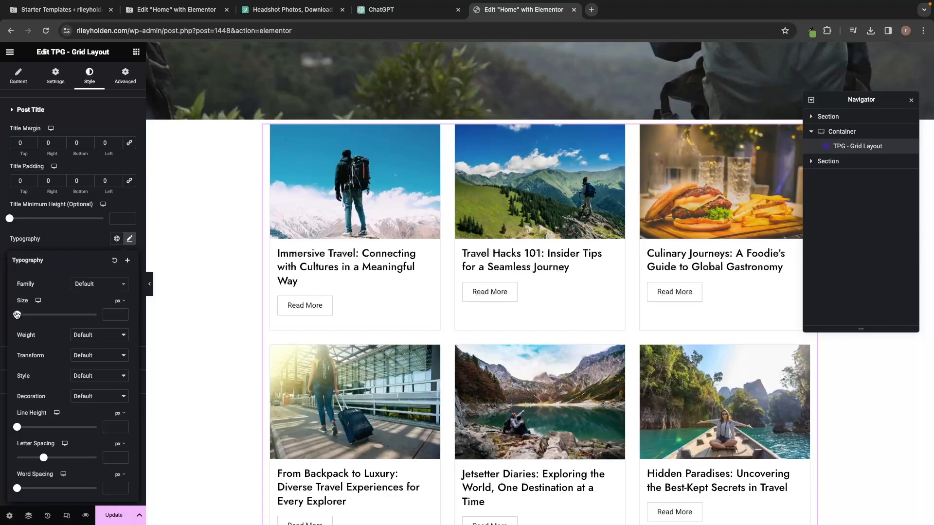
{"action": "mouse_move", "coordinate": [17, 317]}
{"action": "left_mouse_down"}
{"action": "mouse_move", "coordinate": [35, 315]}
{"action": "mouse_move", "coordinate": [26, 314]}
{"action": "left_mouse_up"}
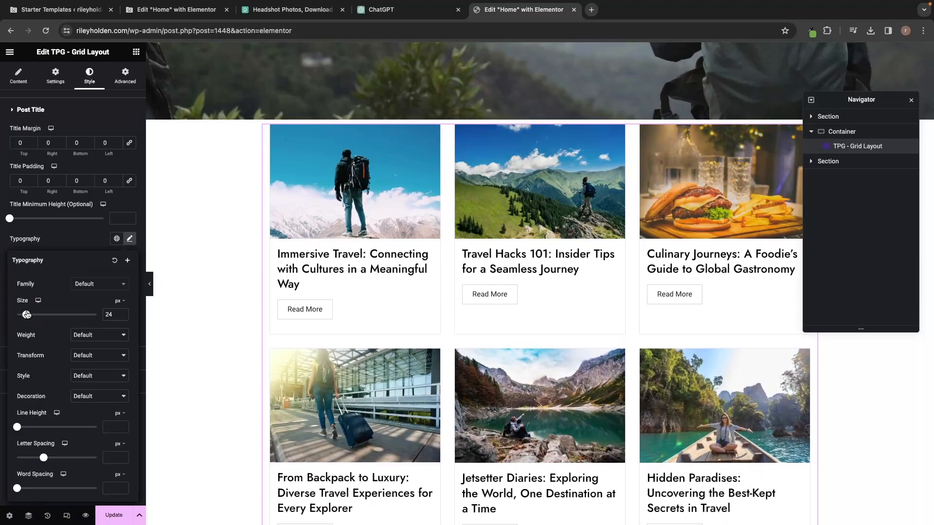
{"action": "left_click_drag", "start_coordinate": [26, 315], "coordinate": [27, 315]}
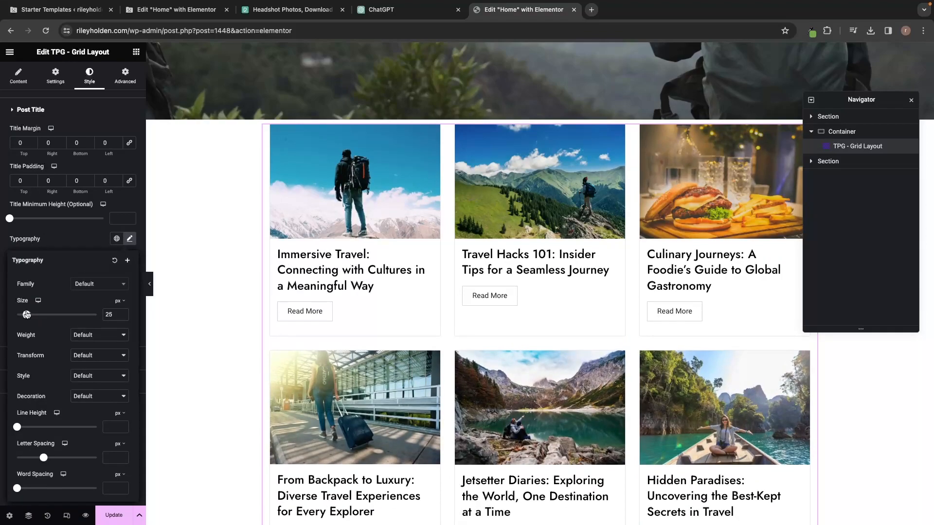
{"action": "left_click", "coordinate": [479, 265]}
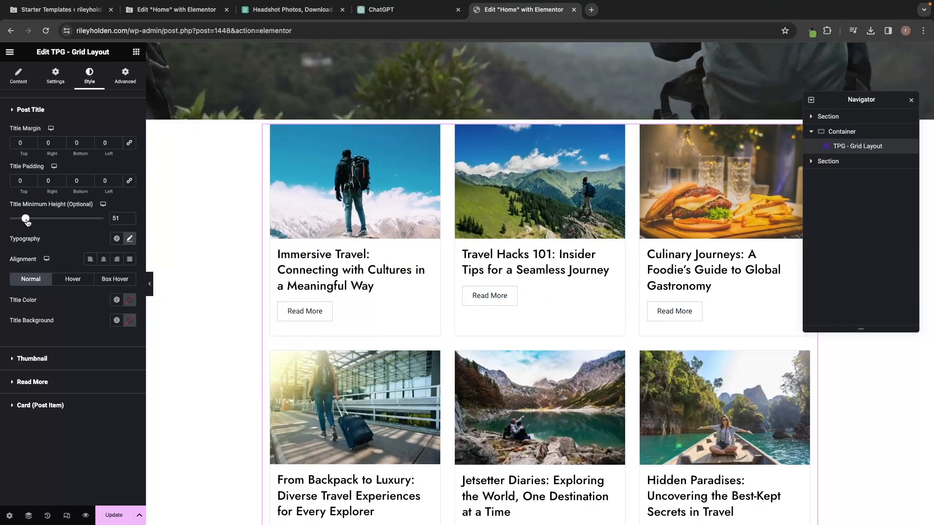
{"action": "left_click_drag", "start_coordinate": [31, 221], "coordinate": [44, 222]}
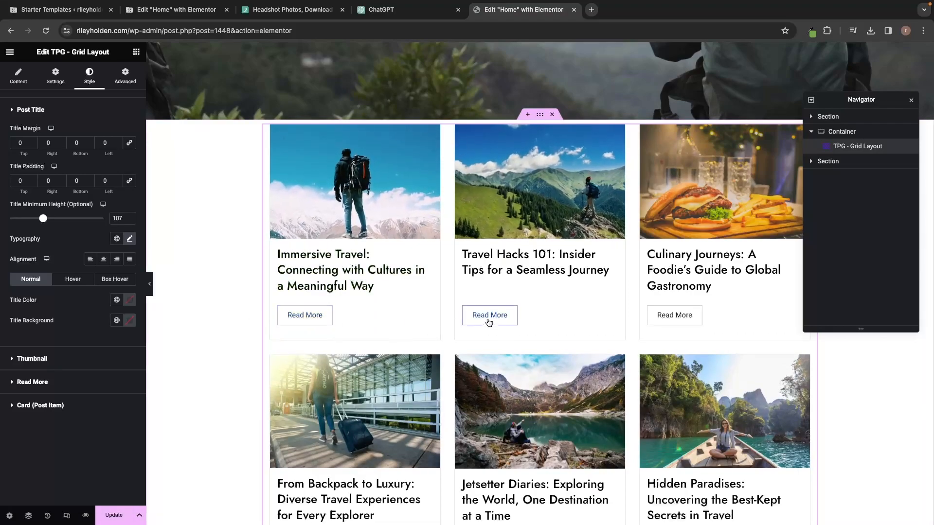
Set the Read More button's hover text colour to the copied green.
{"action": "left_click", "coordinate": [33, 383]}
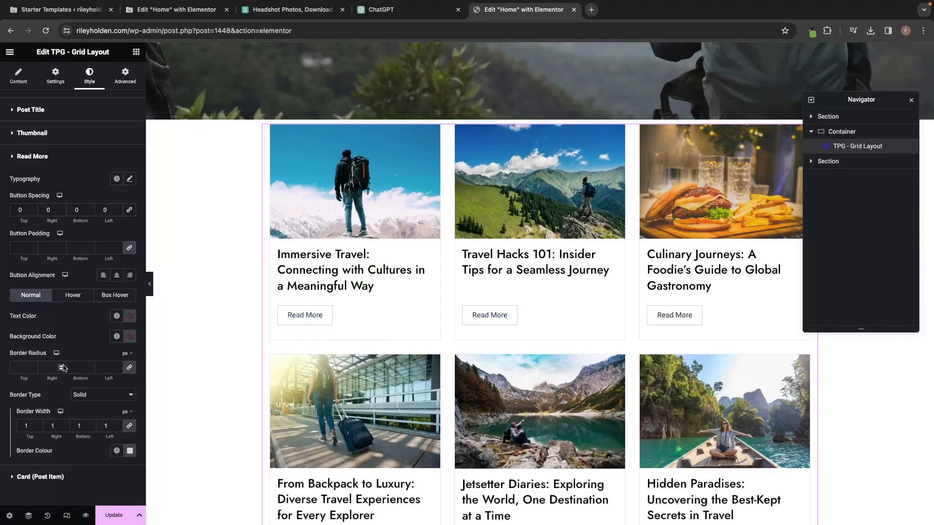
{"action": "left_click", "coordinate": [68, 298]}
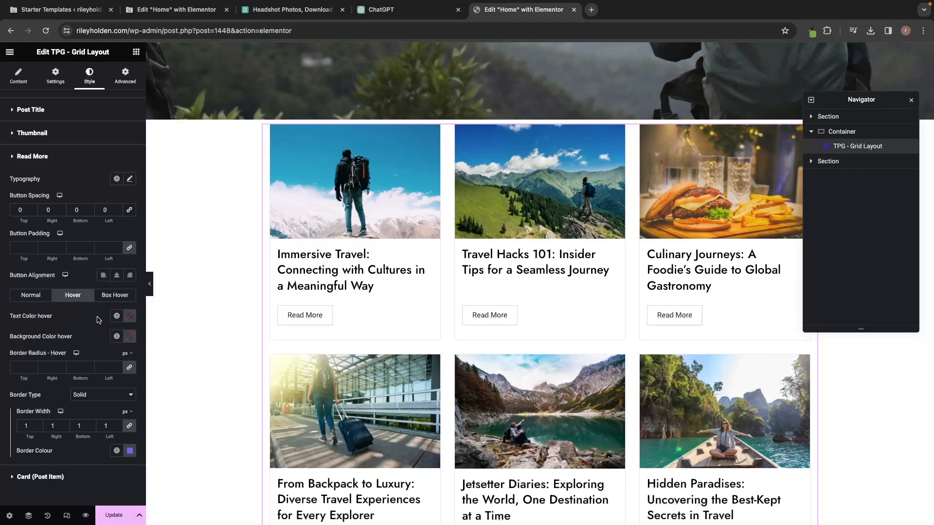
{"action": "left_click", "coordinate": [131, 317]}
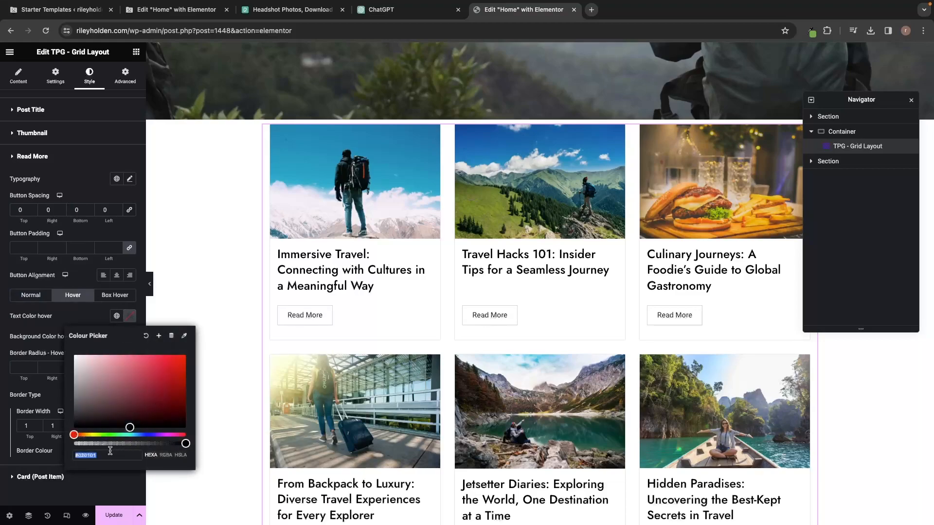
{"action": "key", "text": "super+v"}
{"action": "left_click", "coordinate": [305, 317]}
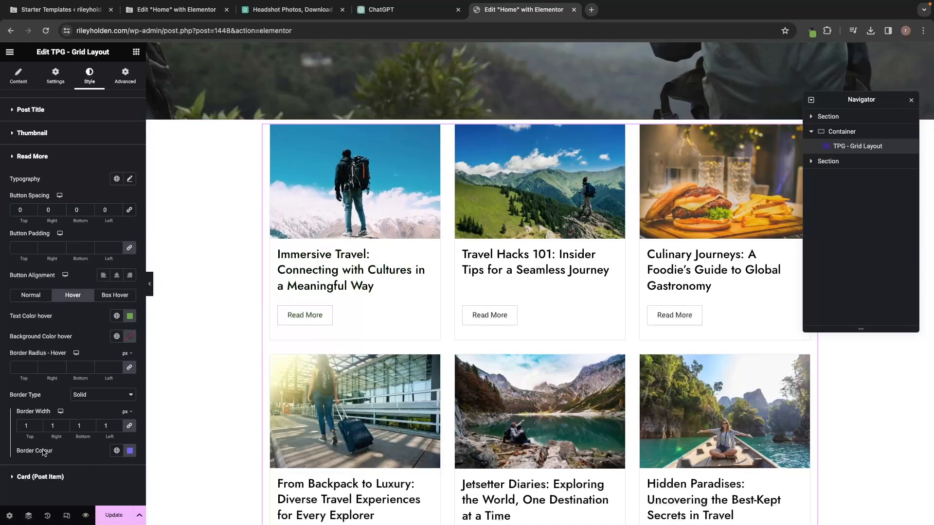
Set the Read More hover border colour to green and check it on a button.
{"action": "left_click", "coordinate": [130, 451]}
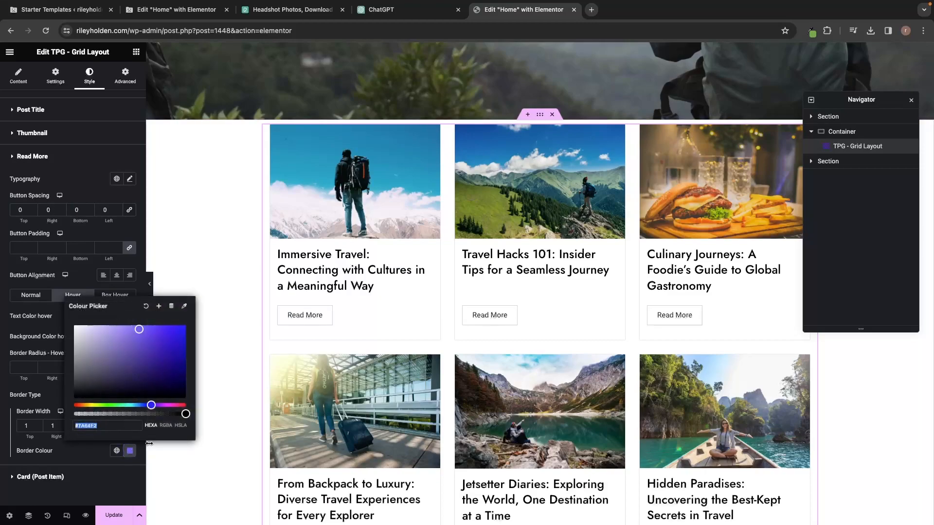
{"action": "key", "text": "super+v"}
{"action": "left_click", "coordinate": [287, 317]}
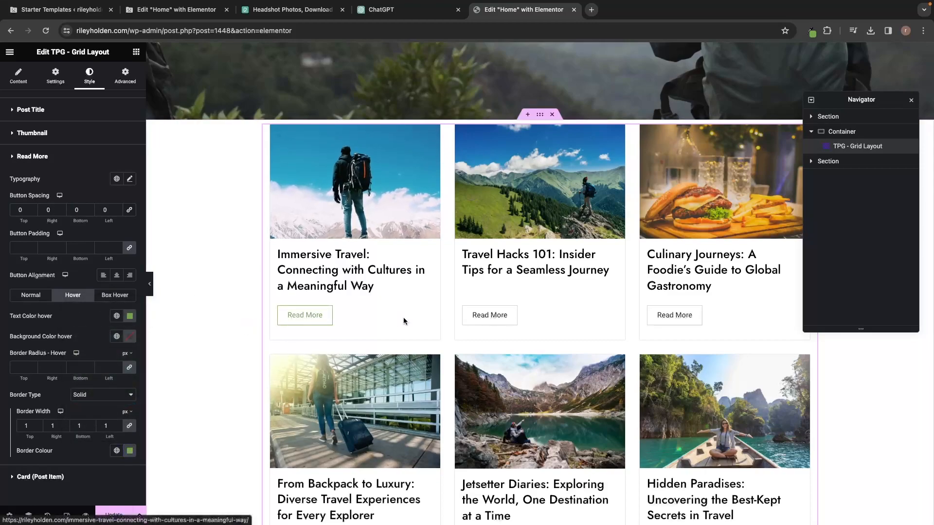
{"action": "scroll", "coordinate": [673, 316], "scroll_direction": "down", "scroll_amount": 1}
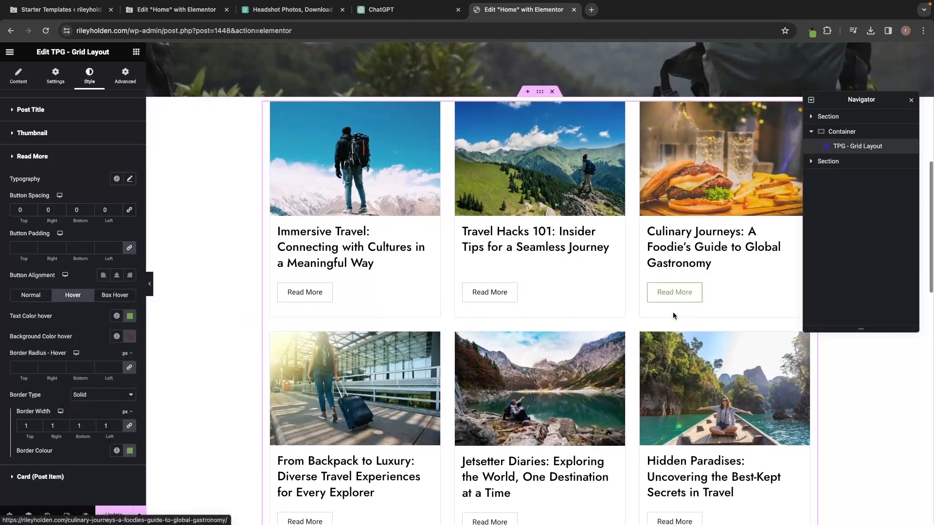
{"action": "scroll", "coordinate": [675, 316], "scroll_direction": "down", "scroll_amount": 2}
{"action": "scroll", "coordinate": [674, 317], "scroll_direction": "up", "scroll_amount": 2}
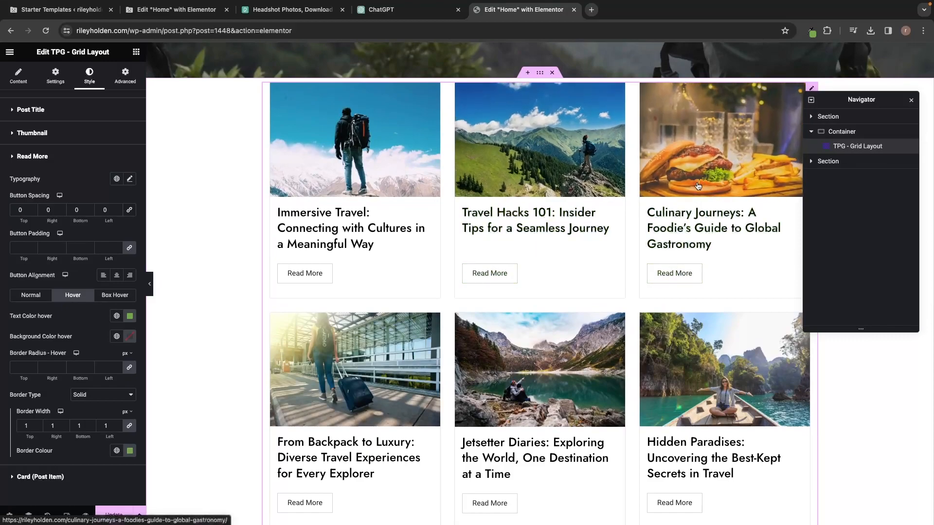
{"action": "scroll", "coordinate": [681, 194], "scroll_direction": "down", "scroll_amount": 1}
{"action": "scroll", "coordinate": [667, 200], "scroll_direction": "down", "scroll_amount": 15}
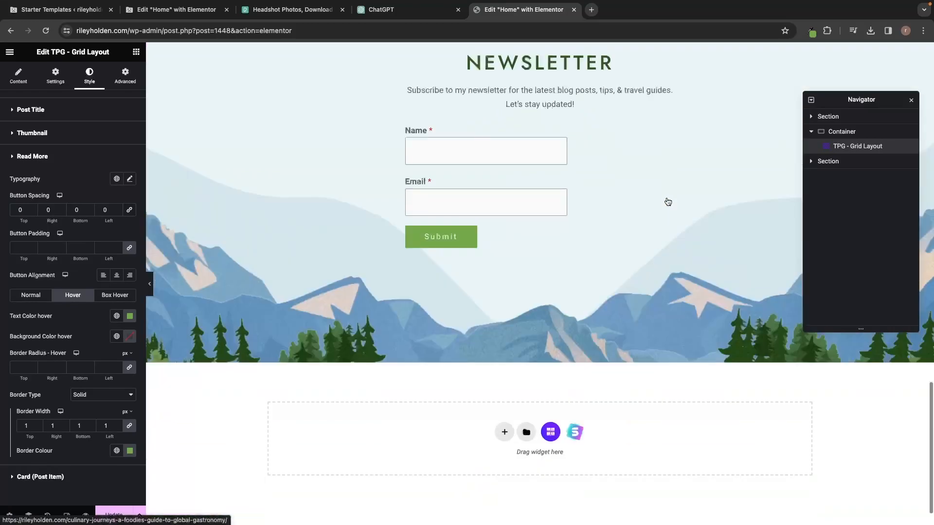
{"action": "scroll", "coordinate": [667, 199], "scroll_direction": "up", "scroll_amount": 20}
{"action": "scroll", "coordinate": [667, 198], "scroll_direction": "down", "scroll_amount": 8}
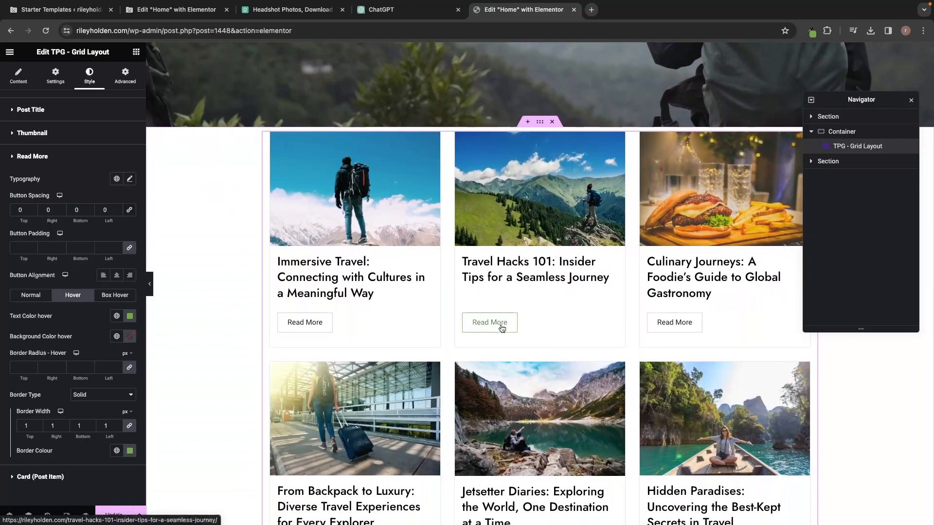
{"action": "left_click", "coordinate": [503, 325]}
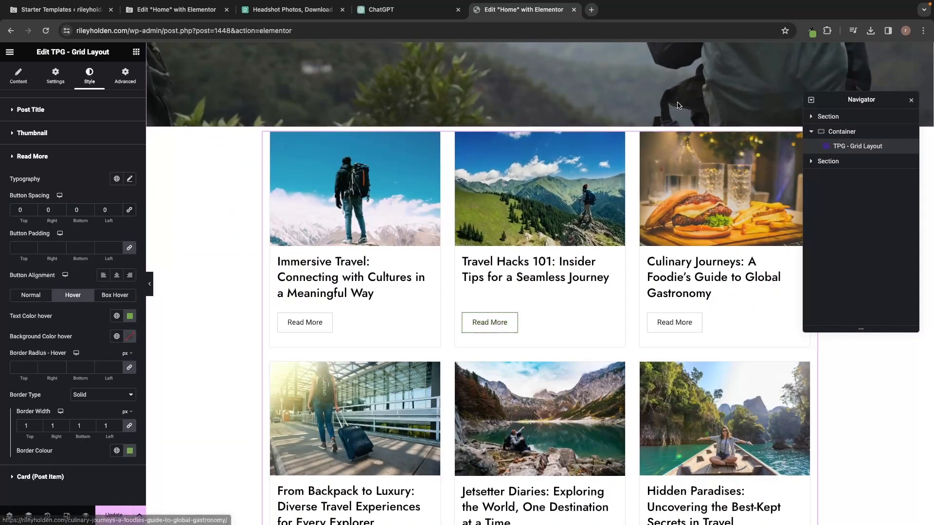
{"action": "scroll", "coordinate": [678, 96], "scroll_direction": "up", "scroll_amount": 1}
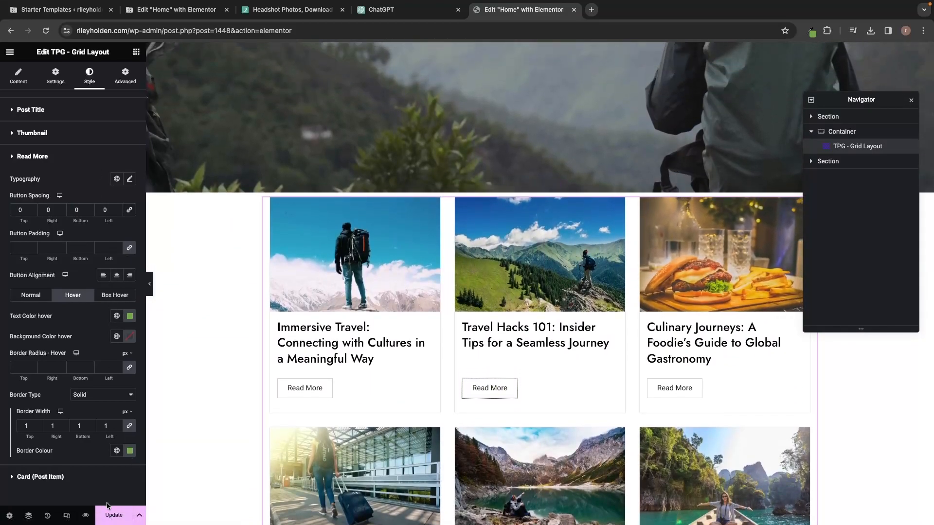
Preview the page and open the Travel Hacks 101 post through its Read More link.
{"action": "left_click", "coordinate": [85, 515]}
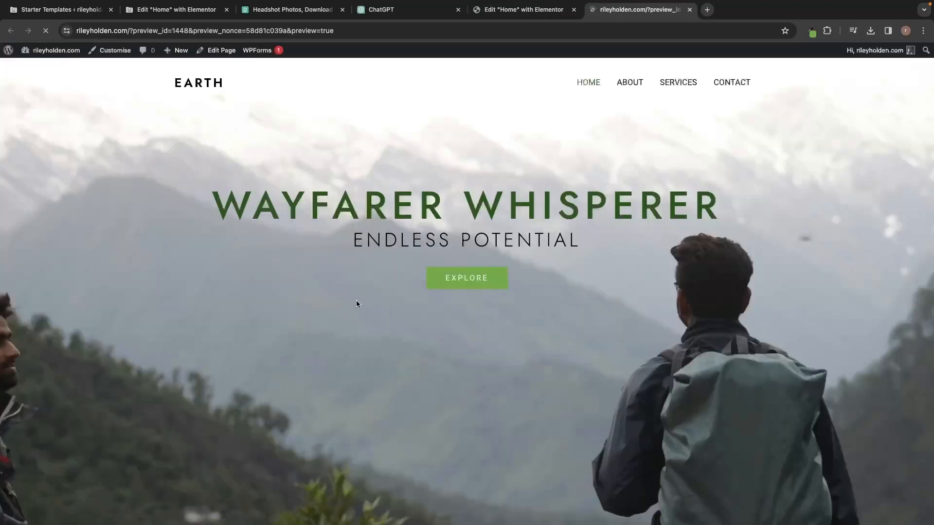
{"action": "scroll", "coordinate": [328, 335], "scroll_direction": "down", "scroll_amount": 10}
{"action": "left_click", "coordinate": [418, 292]}
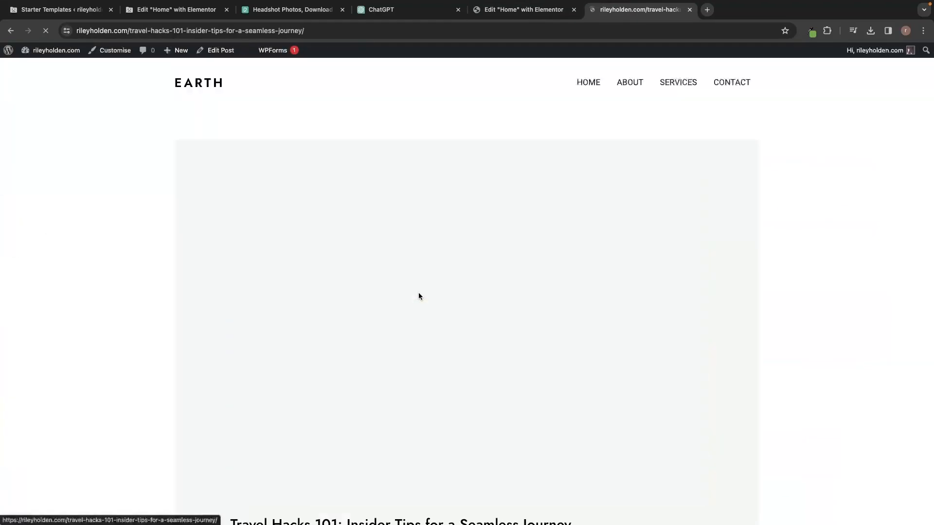
{"action": "scroll", "coordinate": [492, 313], "scroll_direction": "down", "scroll_amount": 9}
{"action": "scroll", "coordinate": [492, 314], "scroll_direction": "down", "scroll_amount": 10}
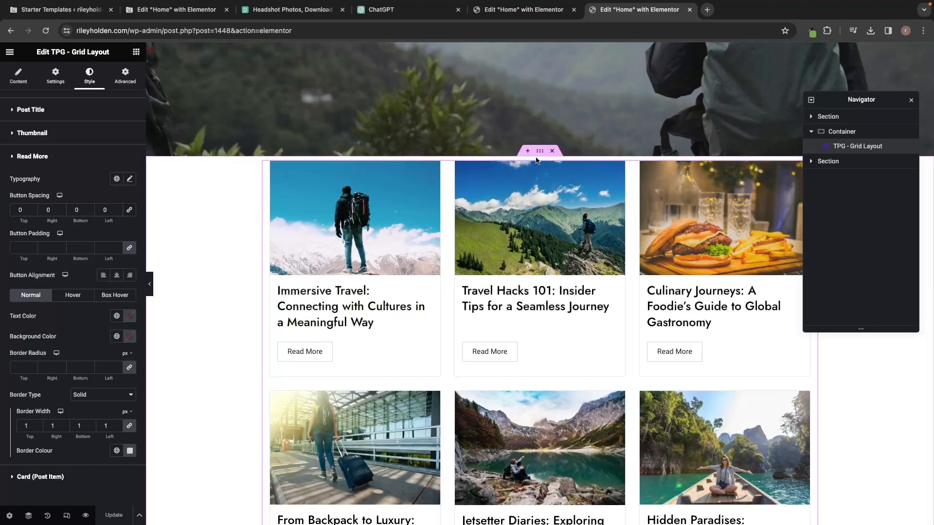
Add a centred Heading widget reading 'Latest Blog Posts' above the TPG post grid.
{"action": "left_click", "coordinate": [137, 53]}
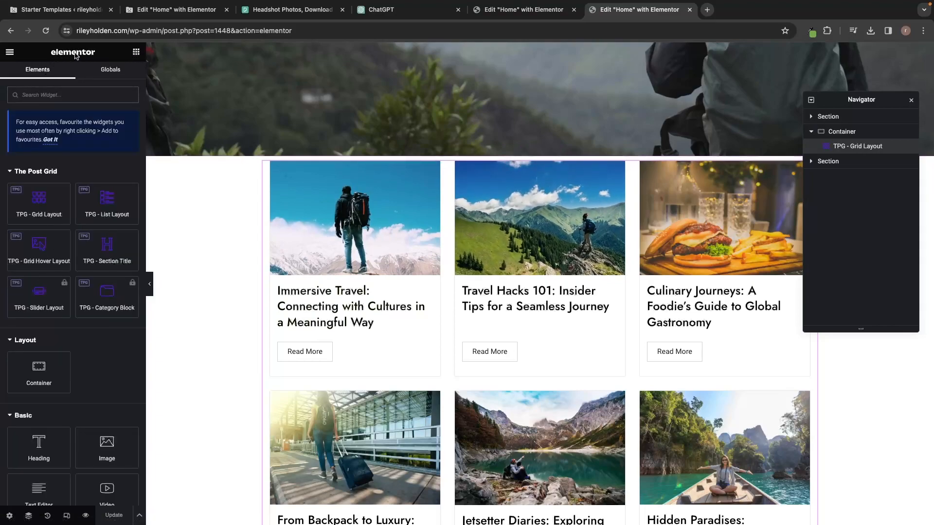
{"action": "scroll", "coordinate": [88, 194], "scroll_direction": "down", "scroll_amount": 3}
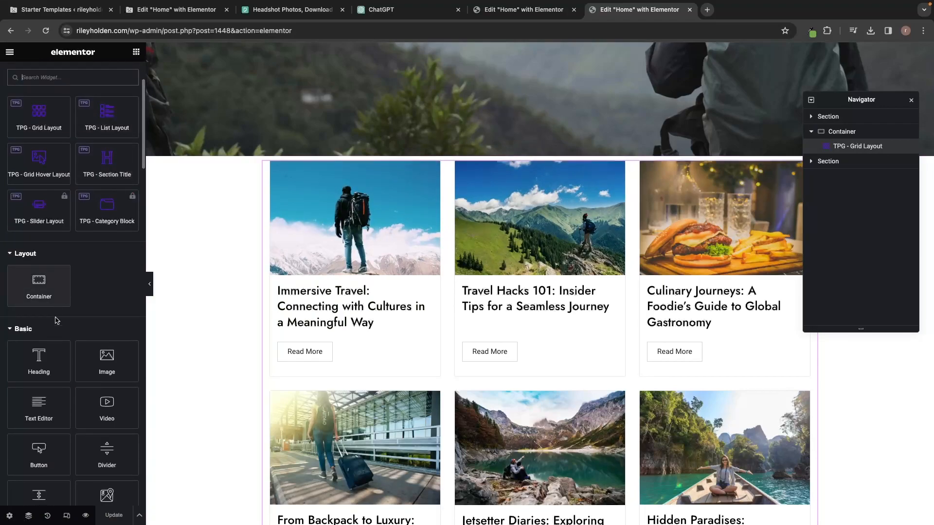
{"action": "left_click_drag", "start_coordinate": [39, 359], "coordinate": [498, 170]}
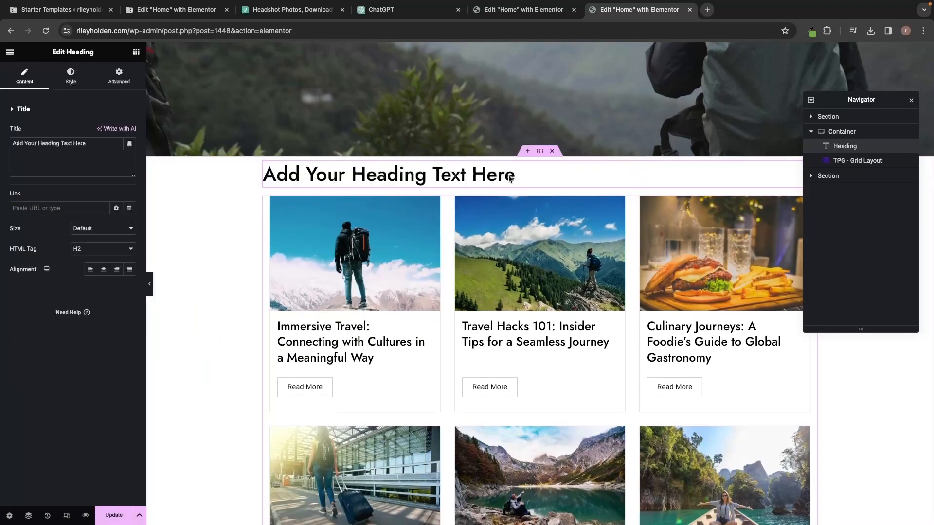
{"action": "triple_click", "coordinate": [498, 169]}
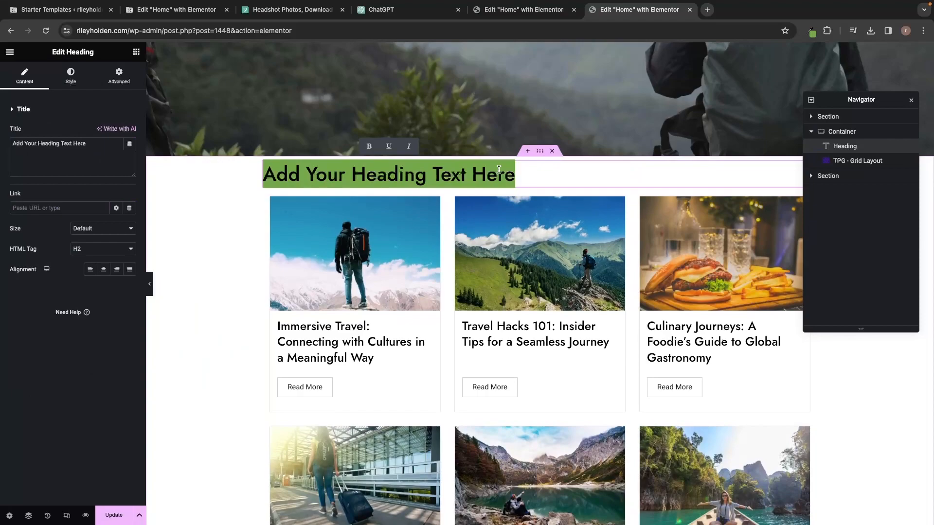
{"action": "type", "text": "Latsest"}
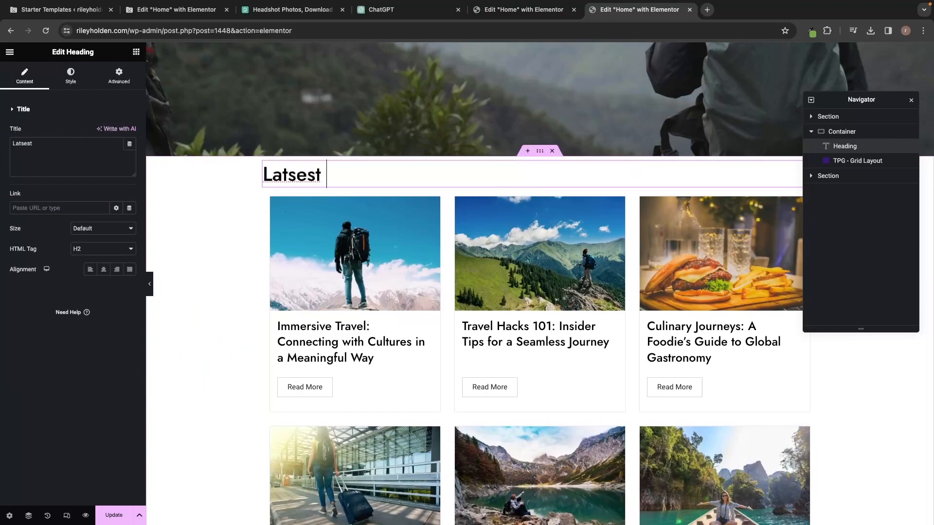
{"action": "key", "text": "BackSpace"}
{"action": "key", "text": "BackSpace"}
{"action": "key", "text": "BackSpace"}
{"action": "key", "text": "BackSpace"}
{"action": "type", "text": "est Bl"}
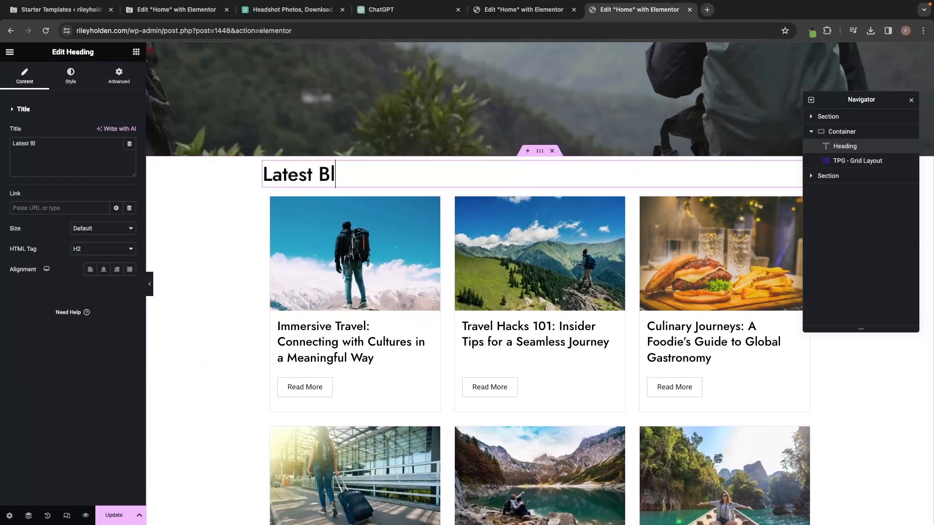
{"action": "type", "text": "og Posts"}
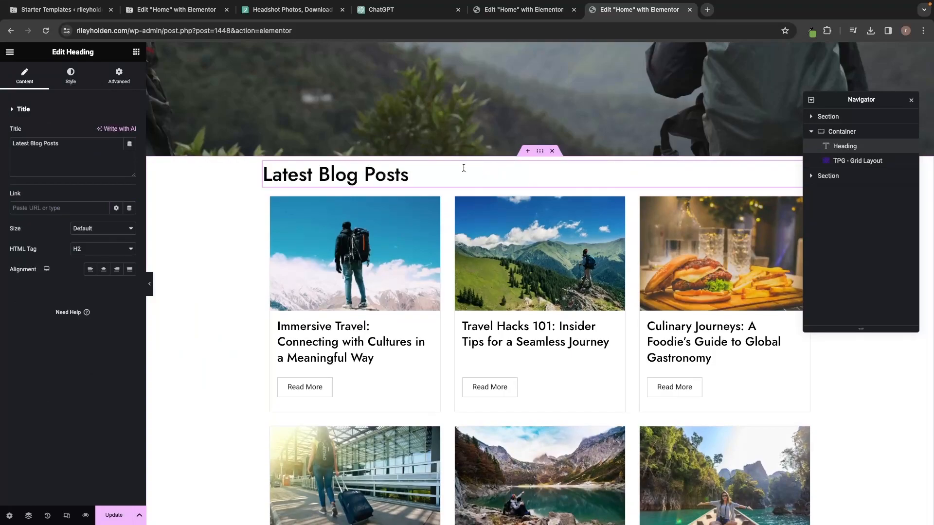
{"action": "left_click", "coordinate": [103, 269]}
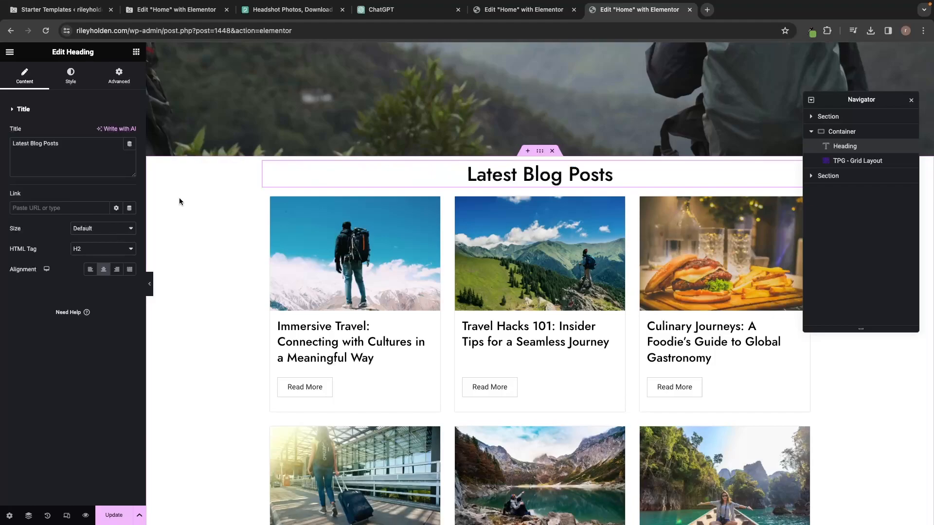
{"action": "scroll", "coordinate": [484, 241], "scroll_direction": "up", "scroll_amount": 8}
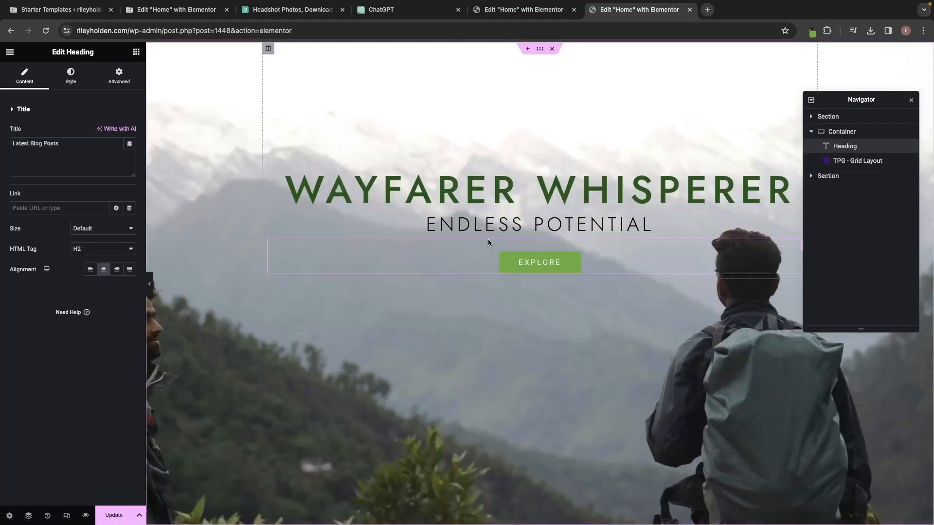
{"action": "scroll", "coordinate": [485, 241], "scroll_direction": "down", "scroll_amount": 10}
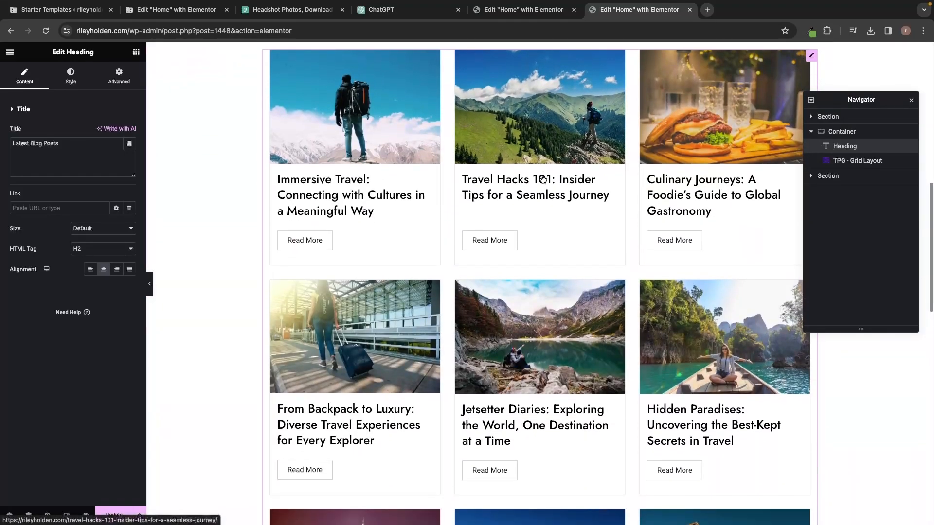
{"action": "scroll", "coordinate": [455, 136], "scroll_direction": "up", "scroll_amount": 2}
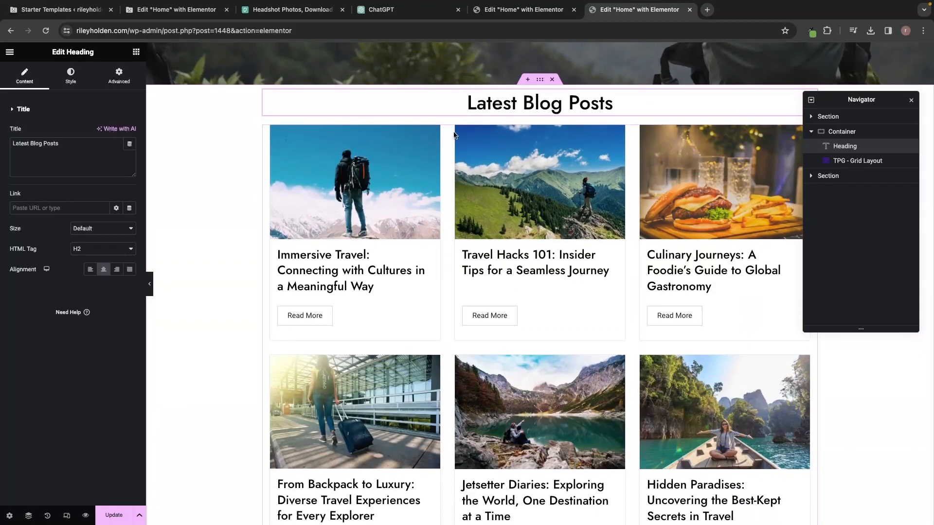
Preview the page, test the Travel Hacks 101 post link, confirm the new heading, and close the preview.
{"action": "left_click", "coordinate": [85, 515]}
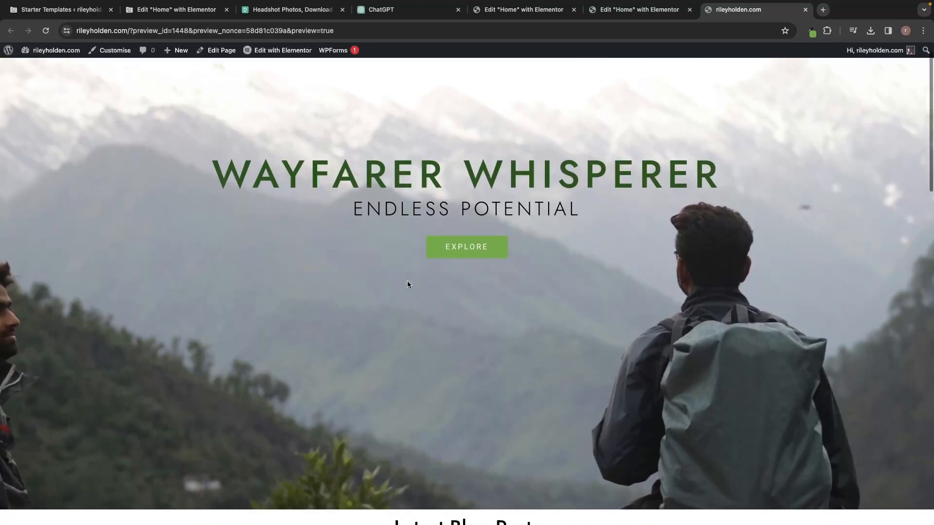
{"action": "scroll", "coordinate": [407, 284], "scroll_direction": "down", "scroll_amount": 6}
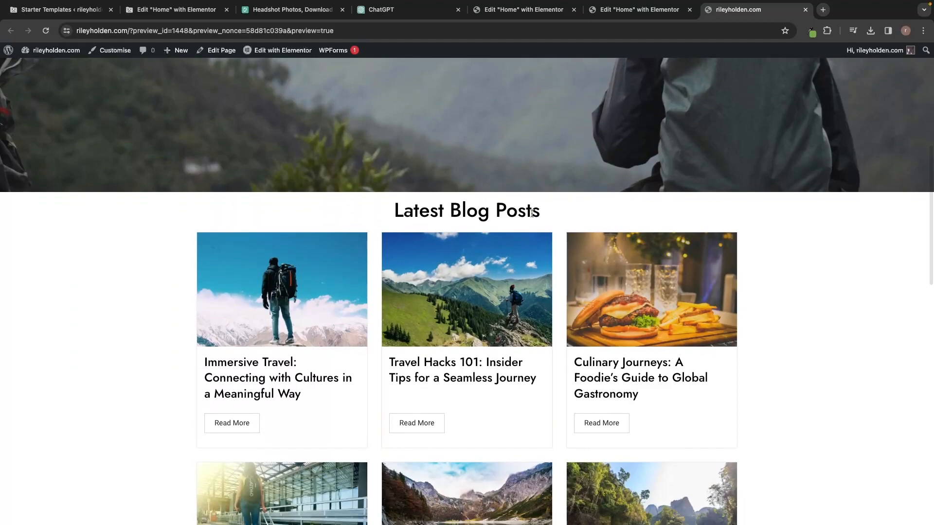
{"action": "scroll", "coordinate": [523, 214], "scroll_direction": "down", "scroll_amount": 4}
{"action": "left_click", "coordinate": [416, 283]}
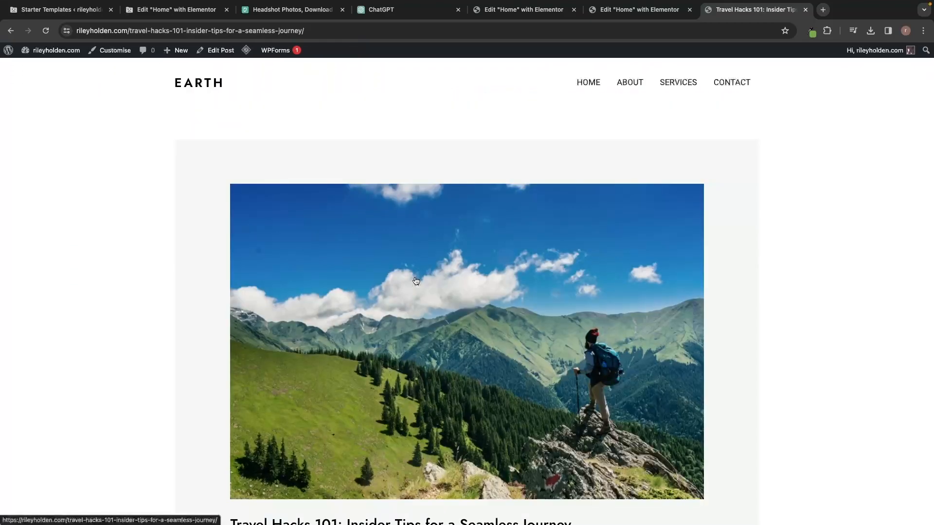
{"action": "scroll", "coordinate": [528, 222], "scroll_direction": "down", "scroll_amount": 12}
{"action": "key", "text": "super+Left"}
{"action": "scroll", "coordinate": [553, 238], "scroll_direction": "down", "scroll_amount": 10}
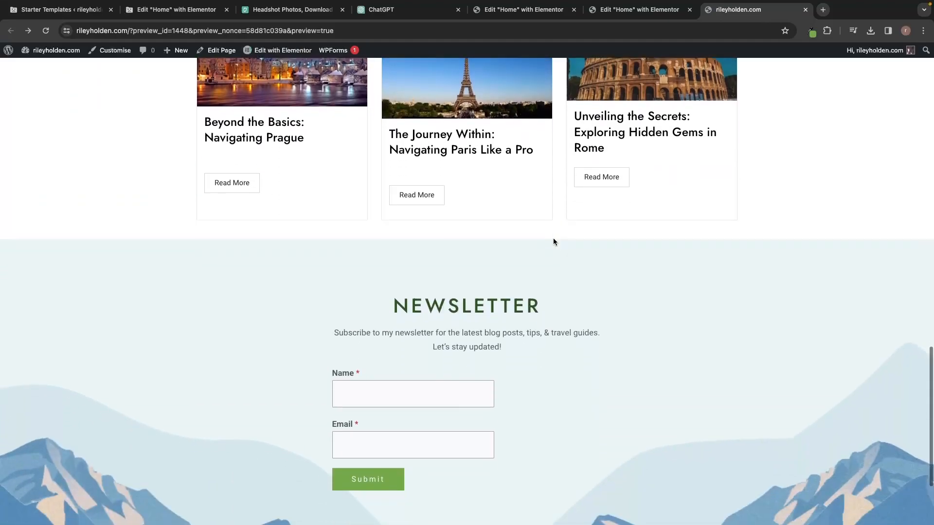
{"action": "scroll", "coordinate": [553, 242], "scroll_direction": "down", "scroll_amount": 3}
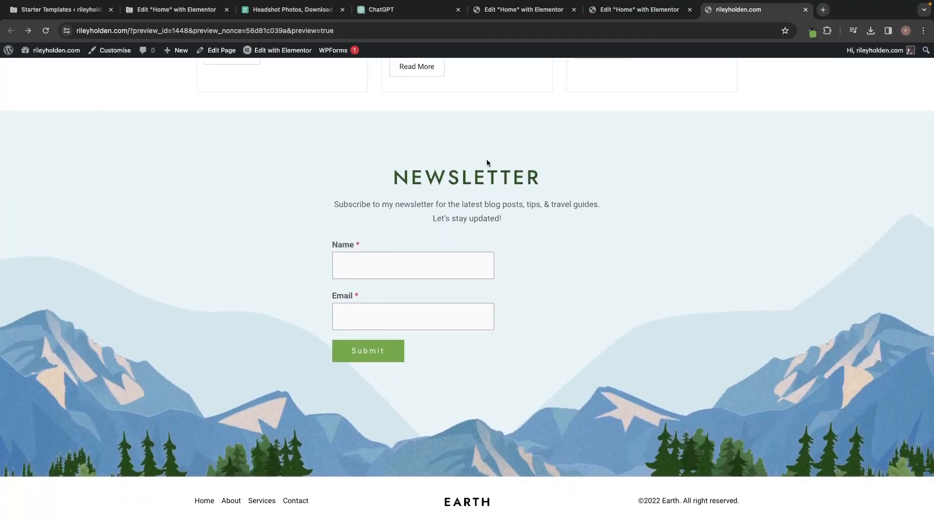
{"action": "scroll", "coordinate": [504, 184], "scroll_direction": "up", "scroll_amount": 15}
{"action": "scroll", "coordinate": [568, 245], "scroll_direction": "down", "scroll_amount": 5}
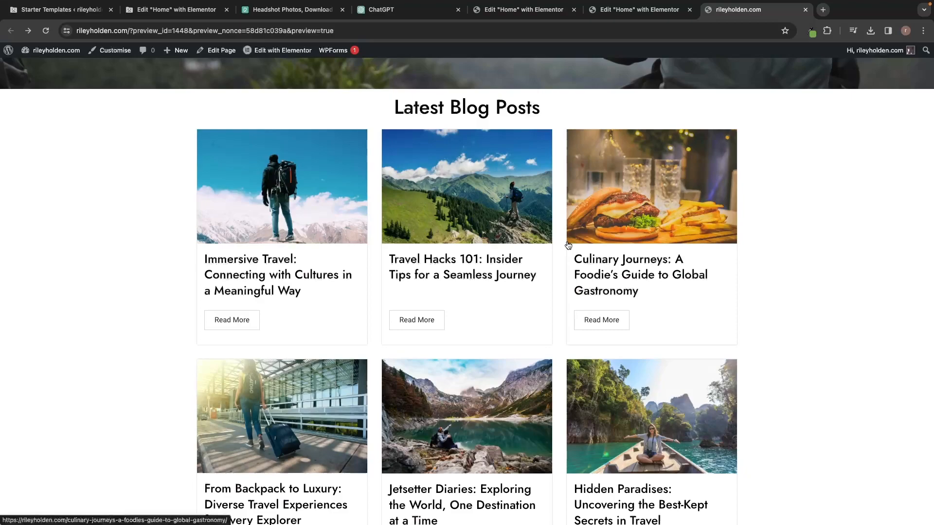
{"action": "left_click", "coordinate": [805, 9]}
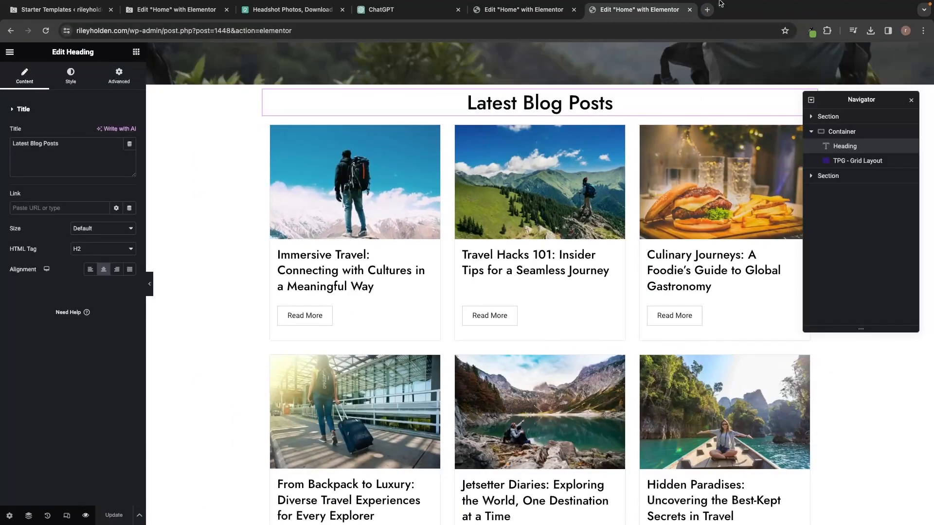
In a new tab, go to WordPress Plugins > Add New Plugin.
{"action": "left_click", "coordinate": [707, 10]}
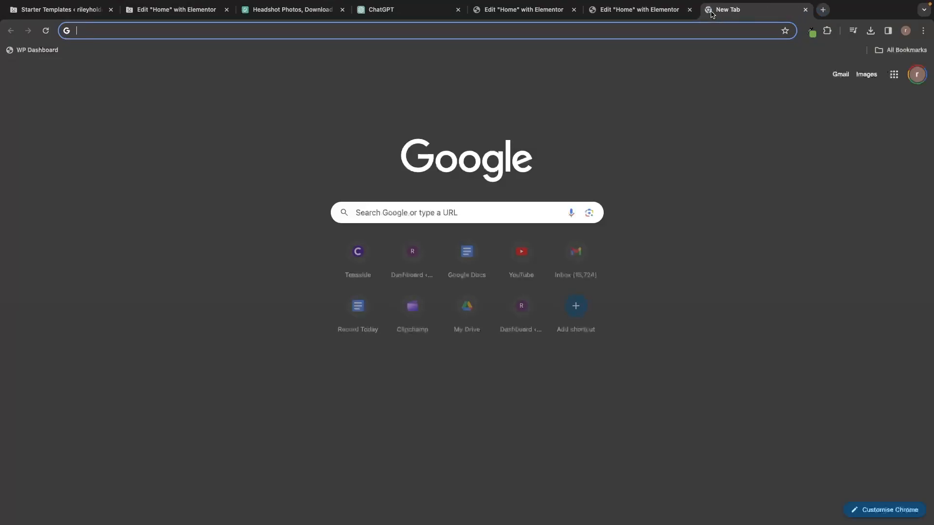
{"action": "left_click", "coordinate": [44, 56]}
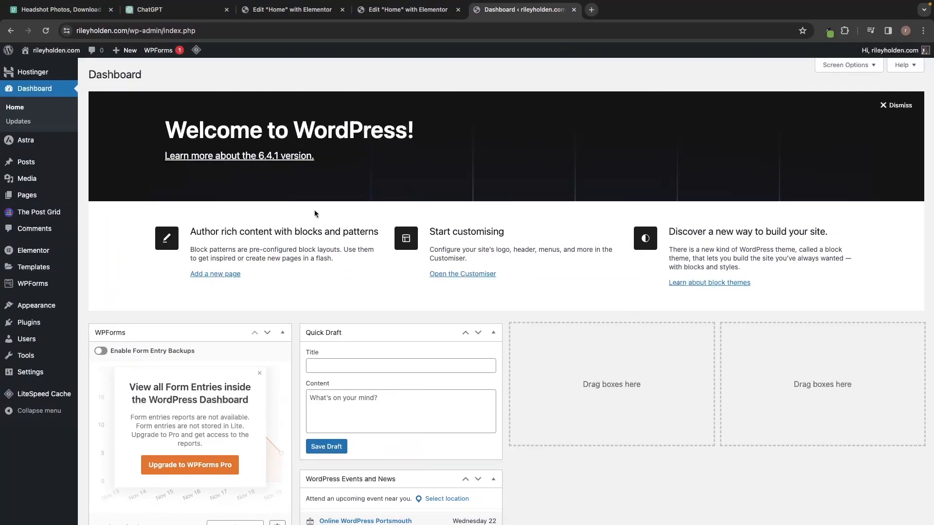
{"action": "mouse_move", "coordinate": [27, 328]}
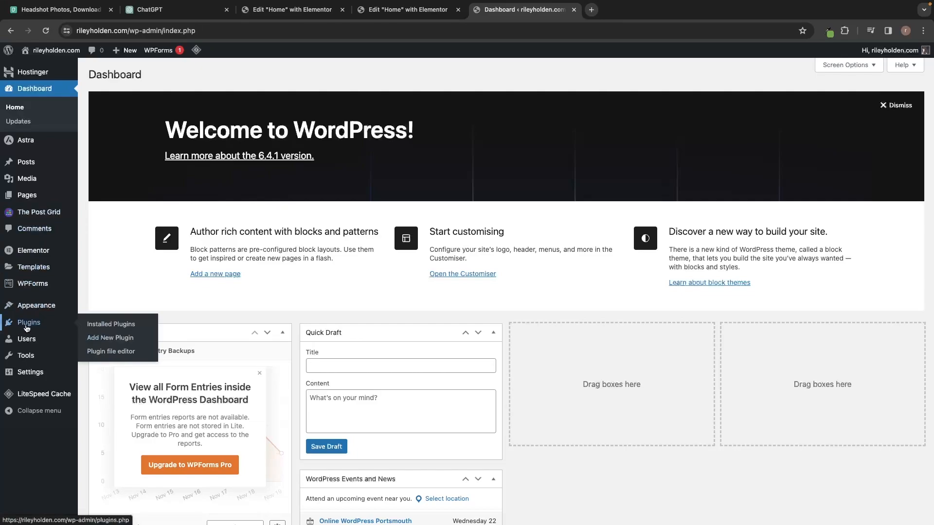
{"action": "left_click", "coordinate": [106, 343]}
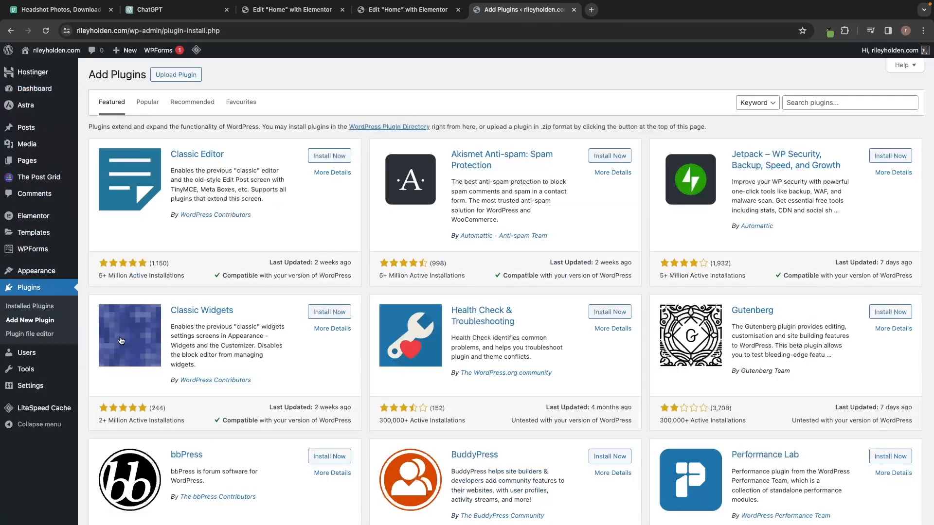
Search for 'unlimited addons', then install and activate Unlimited Elements For Elementor.
{"action": "left_click", "coordinate": [816, 102]}
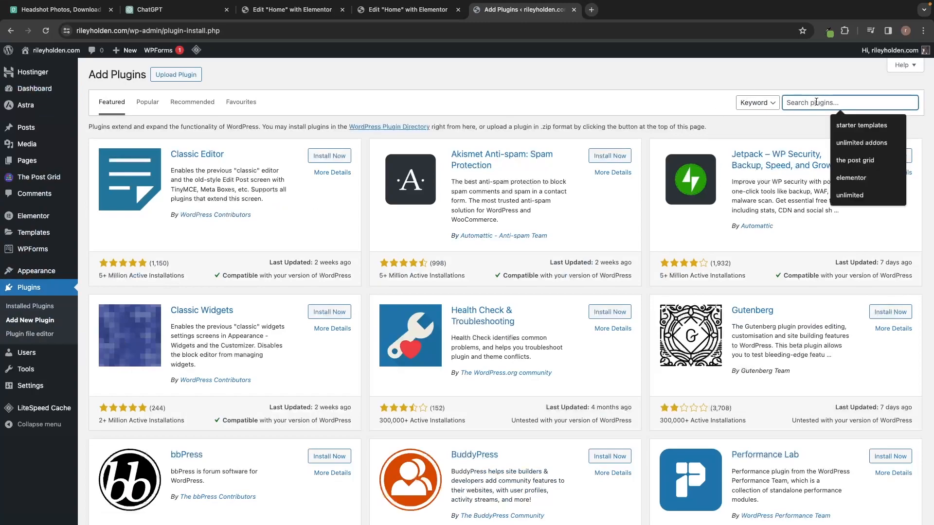
{"action": "type", "text": "unlimi"}
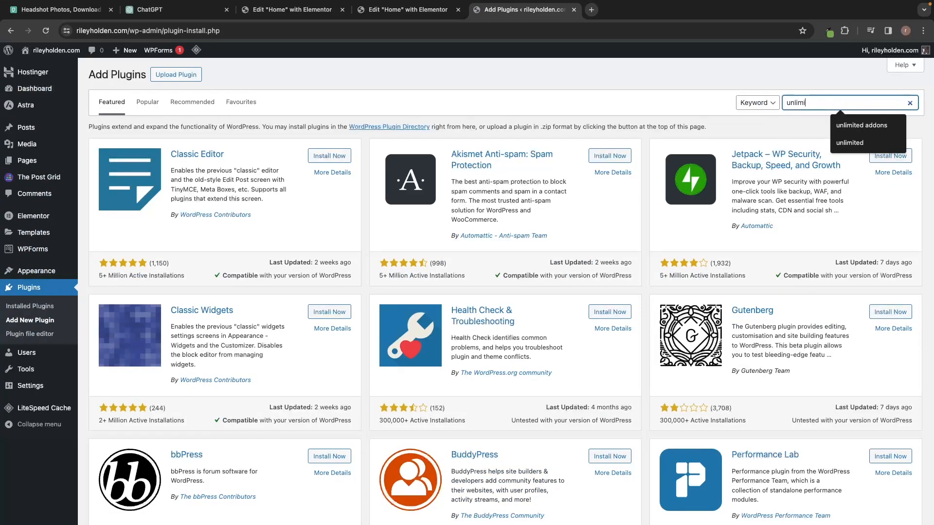
{"action": "type", "text": "ted addons"}
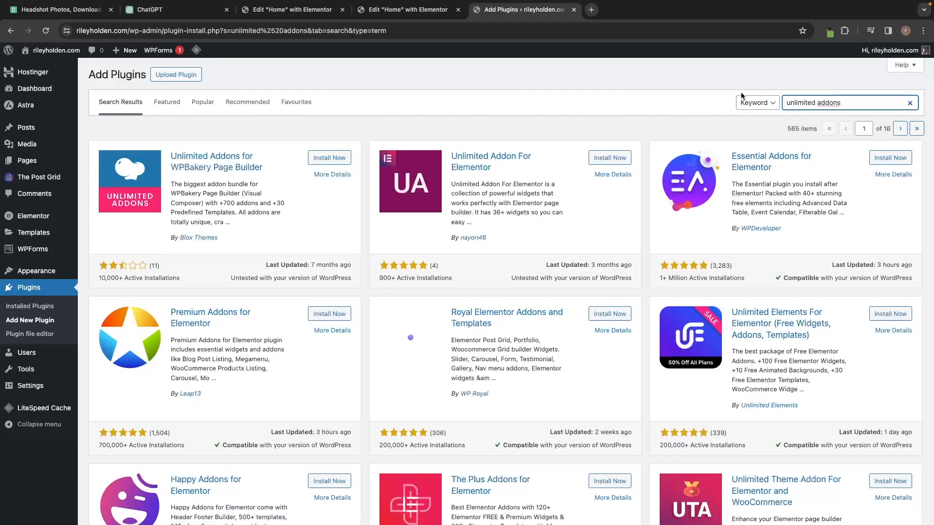
{"action": "left_click", "coordinate": [710, 110]}
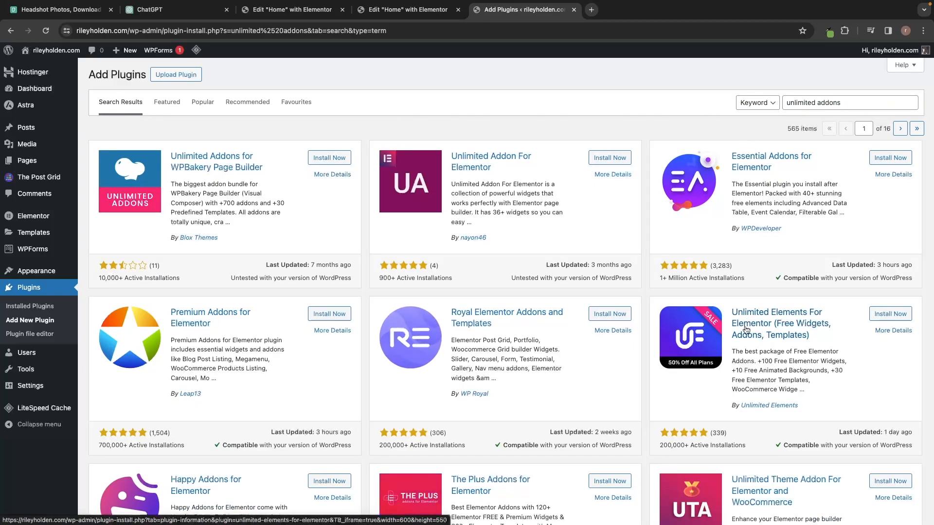
{"action": "left_click", "coordinate": [887, 317]}
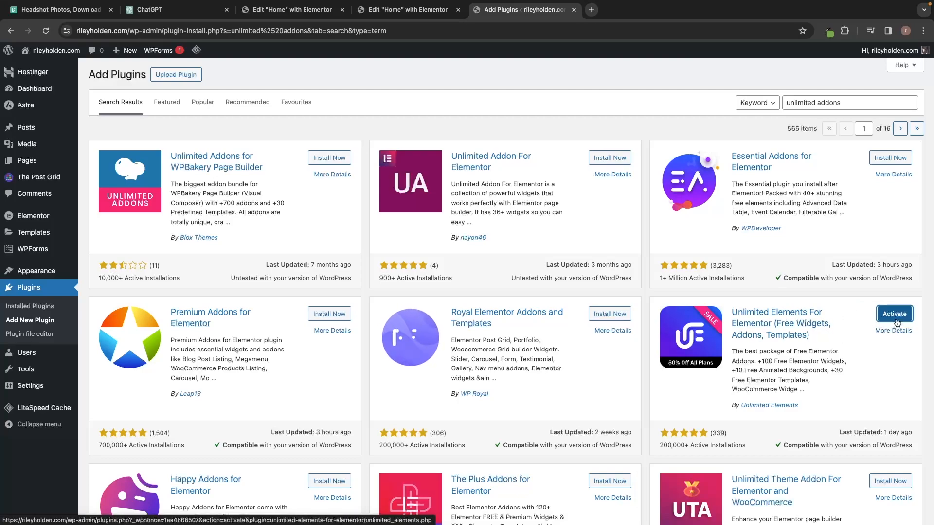
{"action": "left_click", "coordinate": [894, 317]}
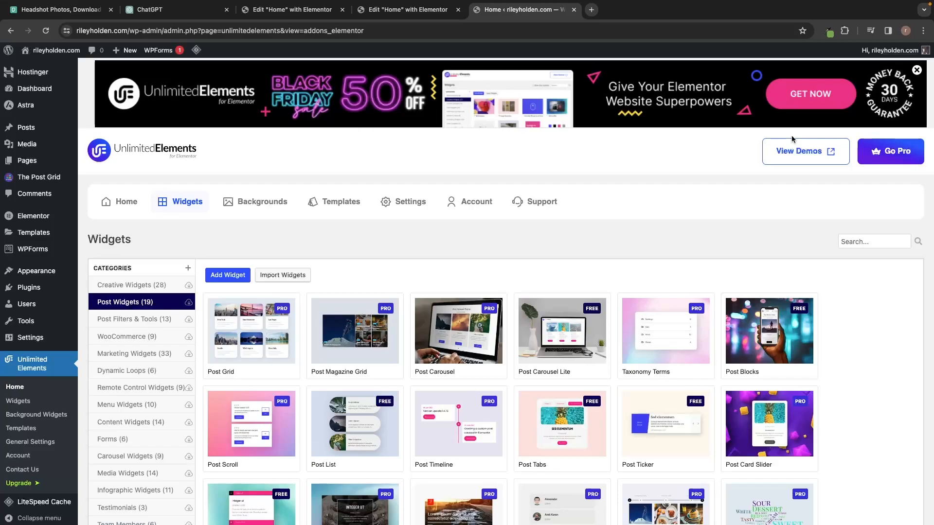
Search 'po' in the Unlimited Elements widget library and install the free Post List widget.
{"action": "scroll", "coordinate": [752, 148], "scroll_direction": "down", "scroll_amount": 5}
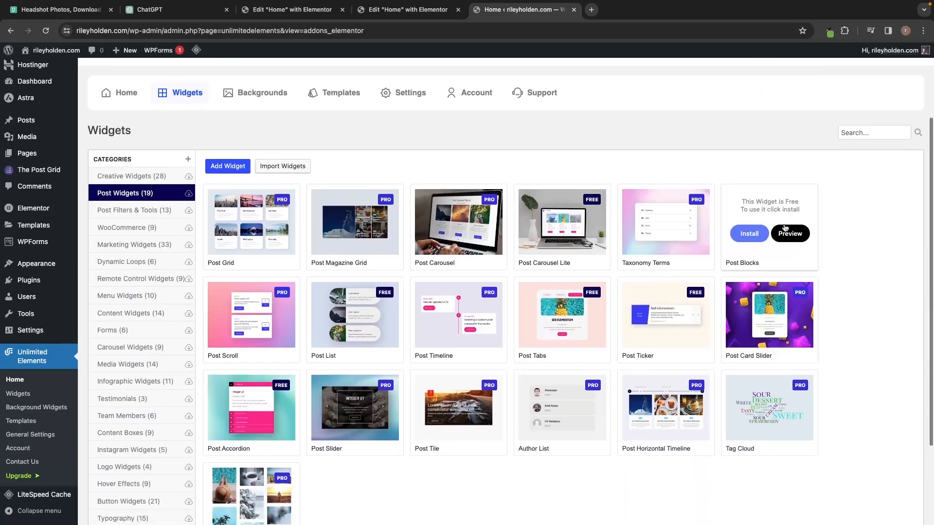
{"action": "scroll", "coordinate": [785, 227], "scroll_direction": "up", "scroll_amount": 4}
{"action": "scroll", "coordinate": [785, 228], "scroll_direction": "down", "scroll_amount": 2}
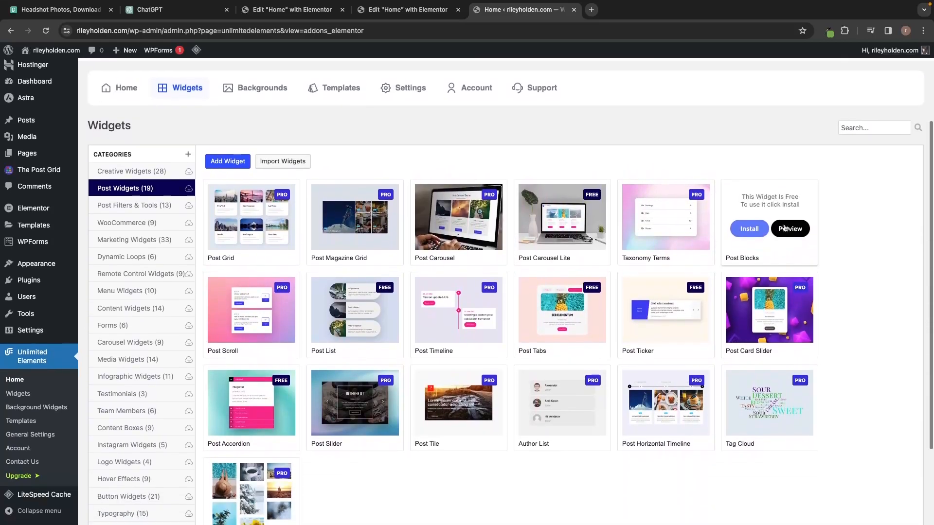
{"action": "scroll", "coordinate": [785, 228], "scroll_direction": "up", "scroll_amount": 2}
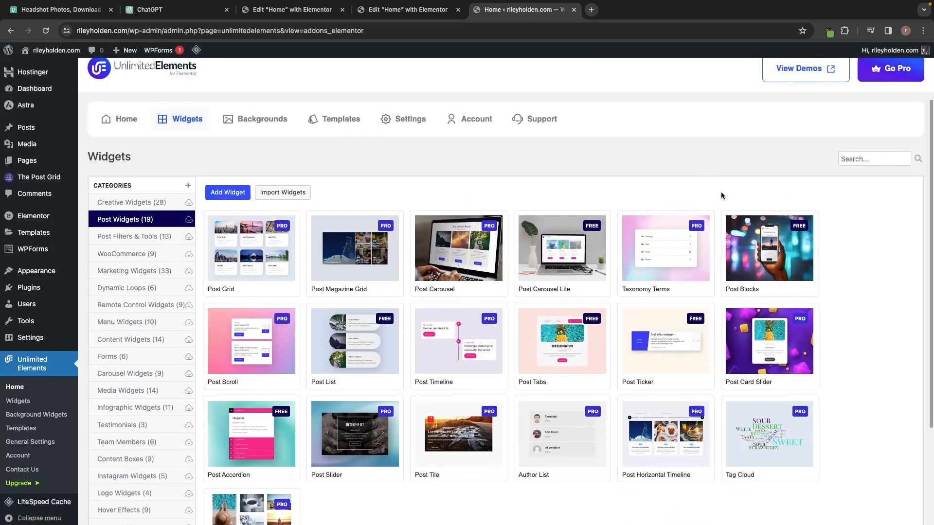
{"action": "left_click", "coordinate": [851, 161]}
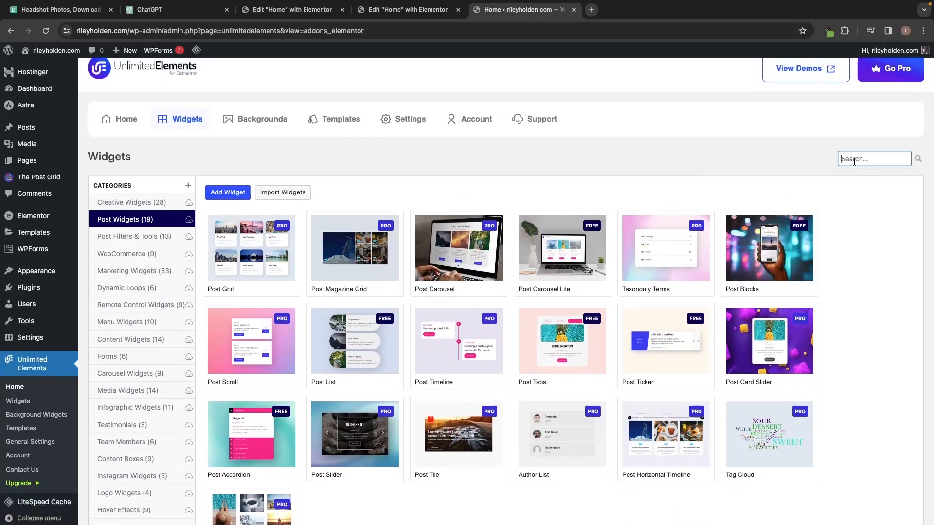
{"action": "type", "text": "post list"}
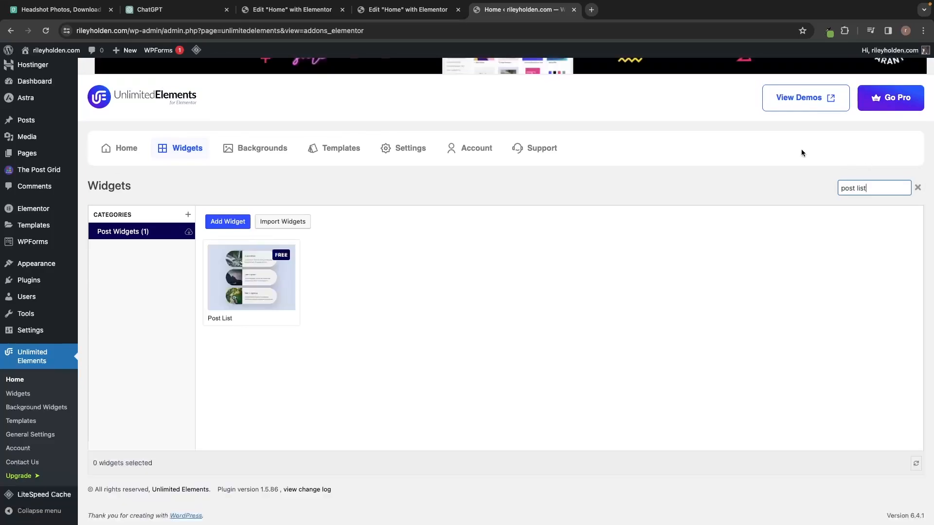
{"action": "mouse_move", "coordinate": [221, 266]}
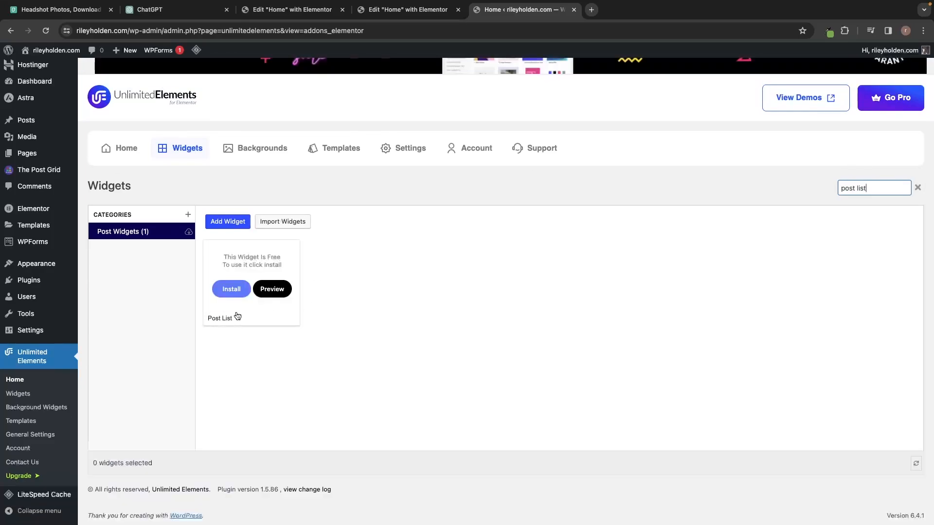
{"action": "left_click", "coordinate": [235, 290]}
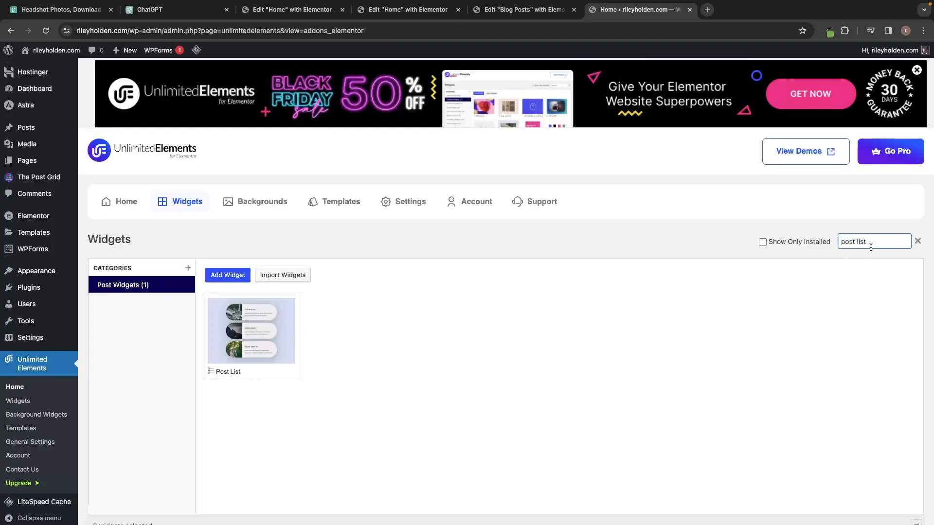
Replace the search with 'pa' and install the free Post Pagination widget.
{"action": "left_click_drag", "start_coordinate": [881, 241], "coordinate": [828, 246]}
{"action": "type", "text": "pag"}
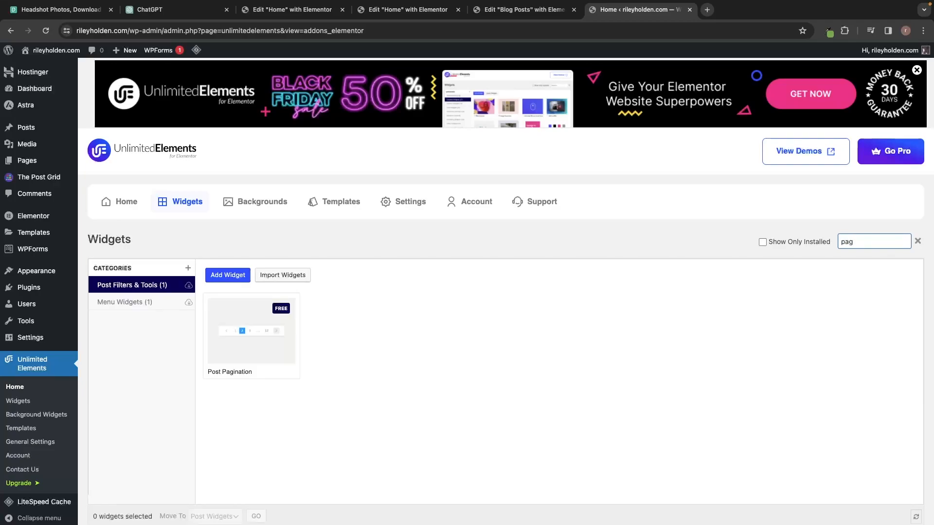
{"action": "mouse_move", "coordinate": [210, 366]}
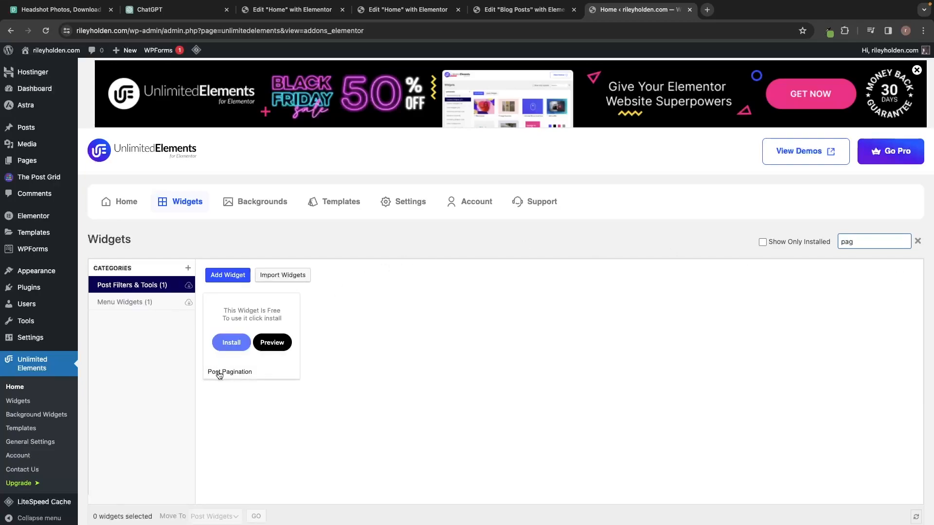
{"action": "left_click", "coordinate": [231, 344]}
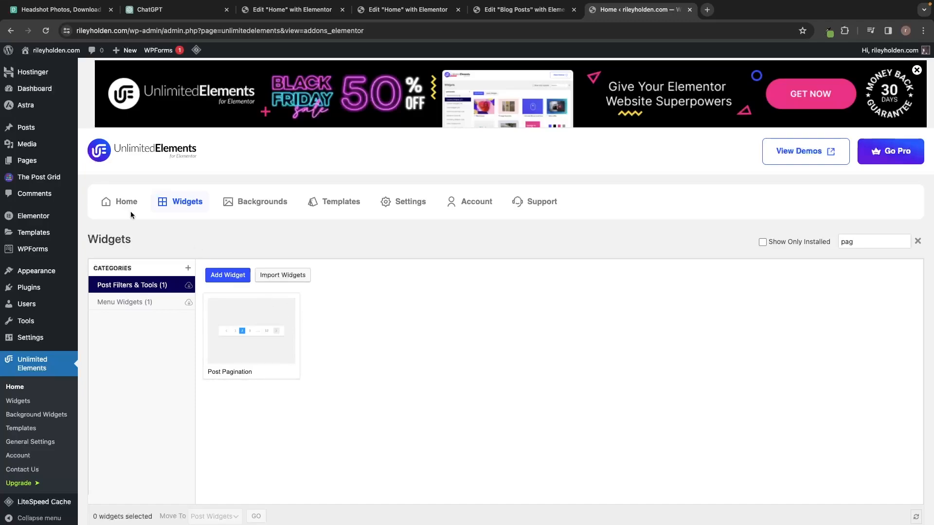
{"action": "mouse_move", "coordinate": [35, 166]}
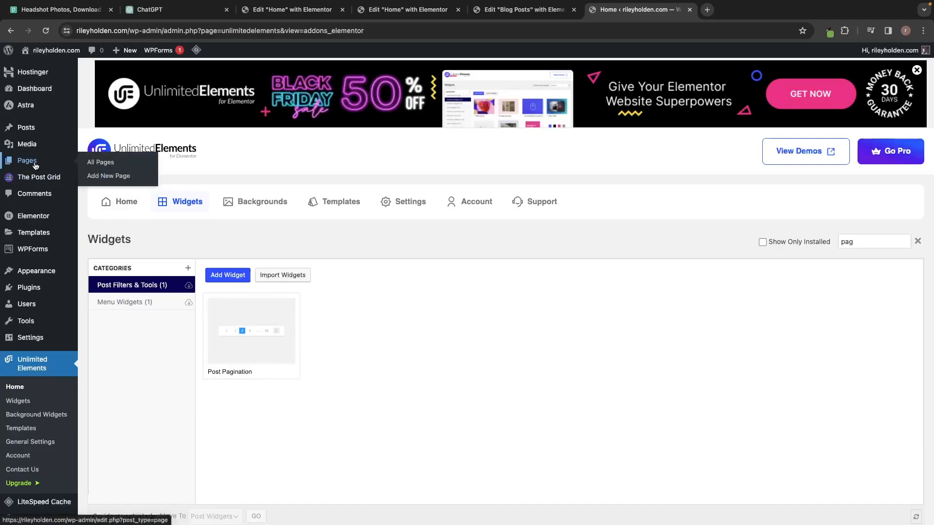
Add a new page titled 'Blog Posts' and open it with Elementor.
{"action": "left_click", "coordinate": [105, 178]}
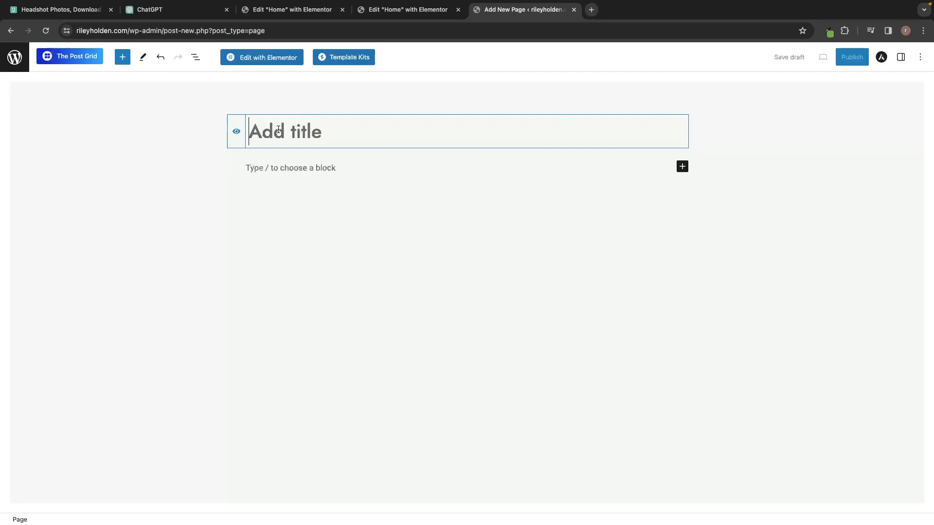
{"action": "type", "text": "Blog POs"}
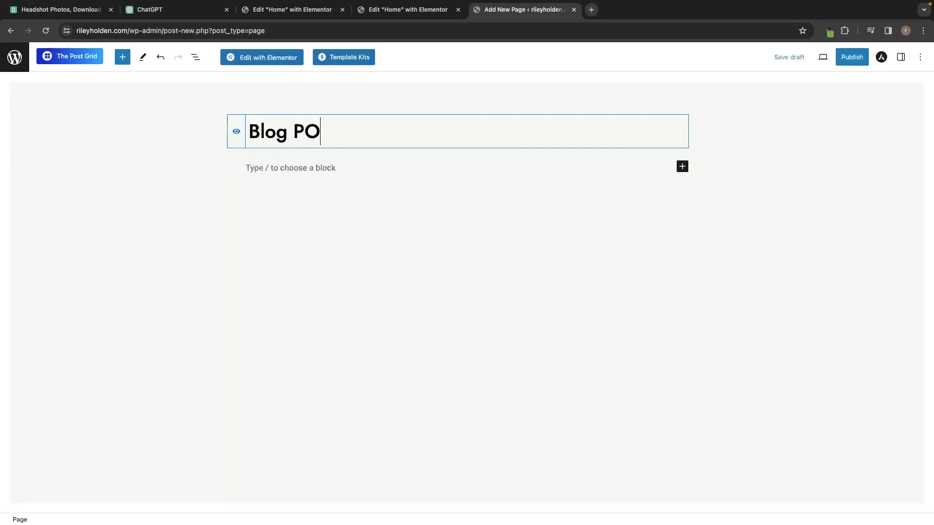
{"action": "key", "text": "BackSpace"}
{"action": "key", "text": "BackSpace"}
{"action": "type", "text": "osts"}
{"action": "left_click", "coordinate": [257, 58]}
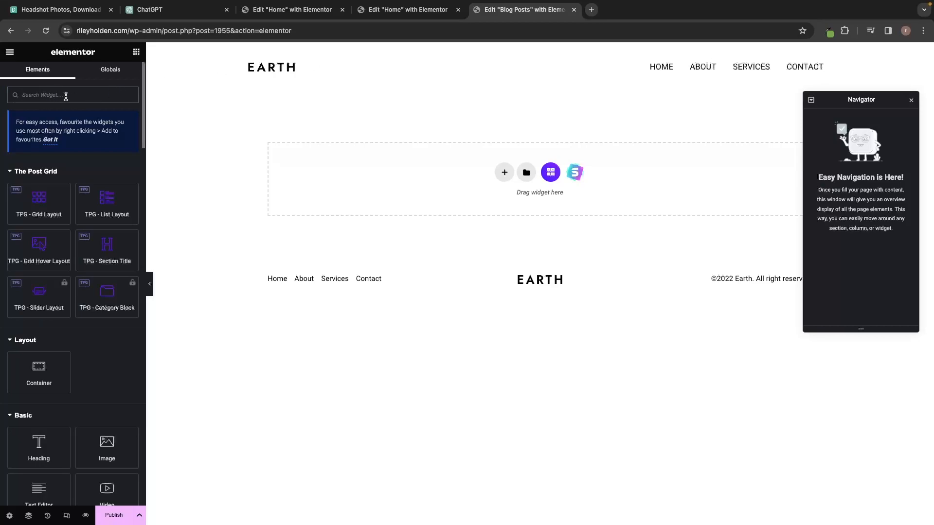
Search 'post' in the Elements panel and drop the Post List widget onto the empty page.
{"action": "type", "text": "post"}
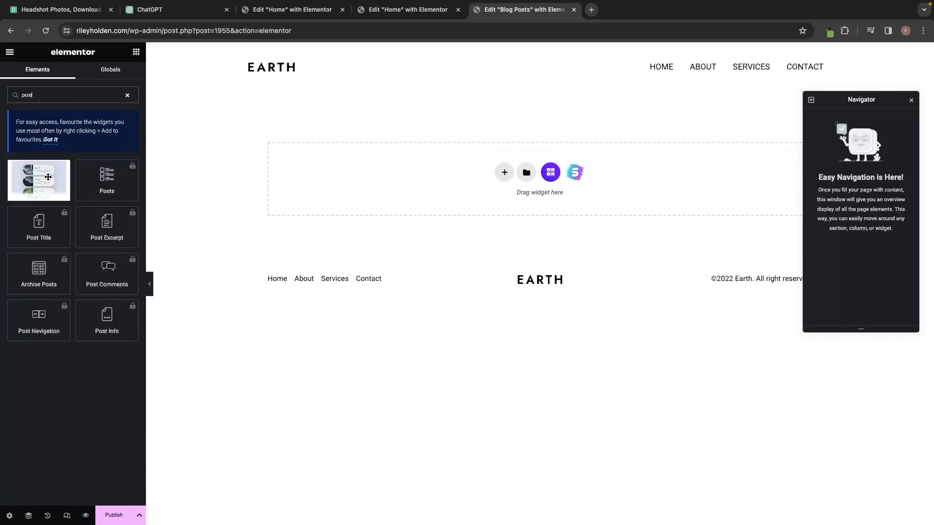
{"action": "left_click_drag", "start_coordinate": [42, 179], "coordinate": [454, 175]}
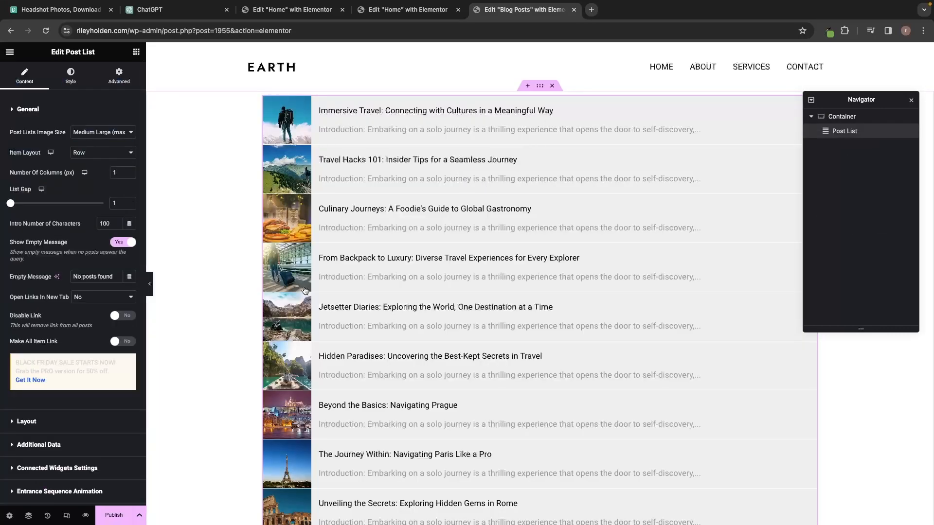
{"action": "scroll", "coordinate": [399, 275], "scroll_direction": "down", "scroll_amount": 3}
{"action": "scroll", "coordinate": [399, 275], "scroll_direction": "down", "scroll_amount": 4}
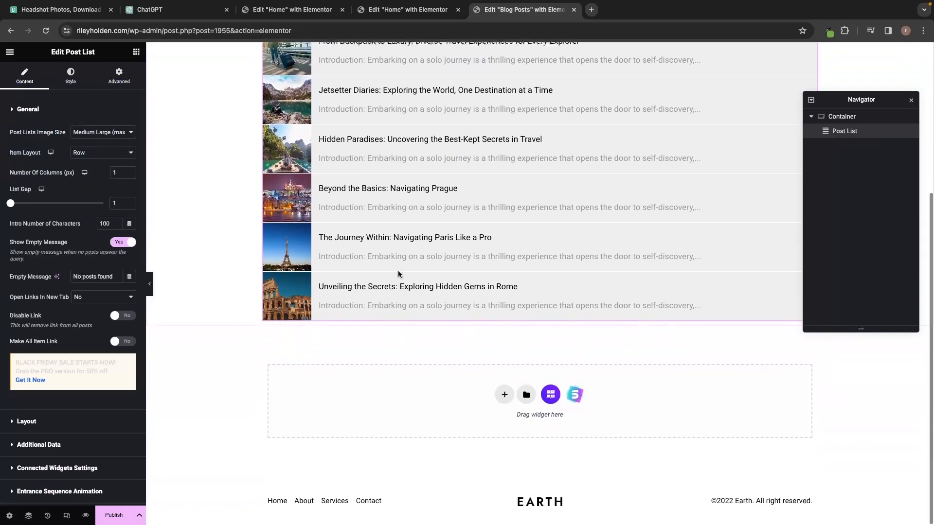
{"action": "scroll", "coordinate": [398, 274], "scroll_direction": "up", "scroll_amount": 7}
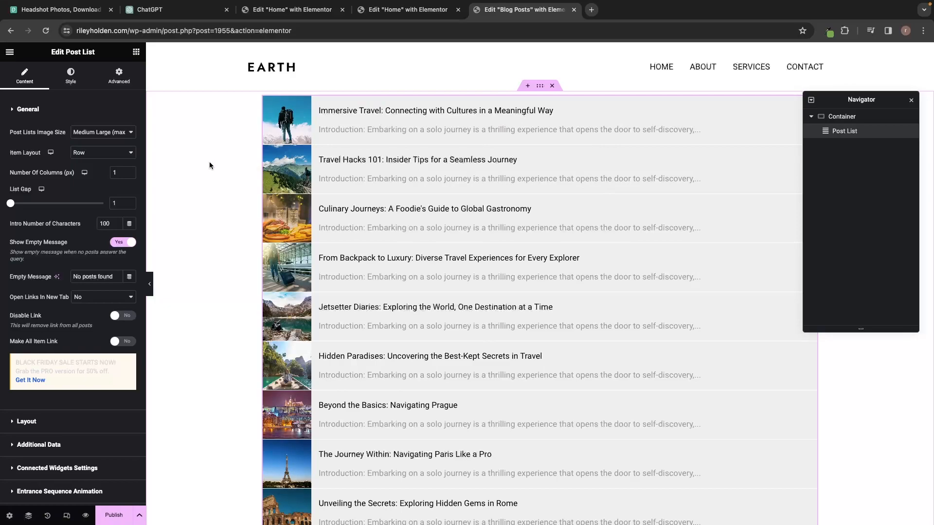
Place a Heading widget above the Post List and change its text to 'Blog Posts'.
{"action": "left_click", "coordinate": [137, 54]}
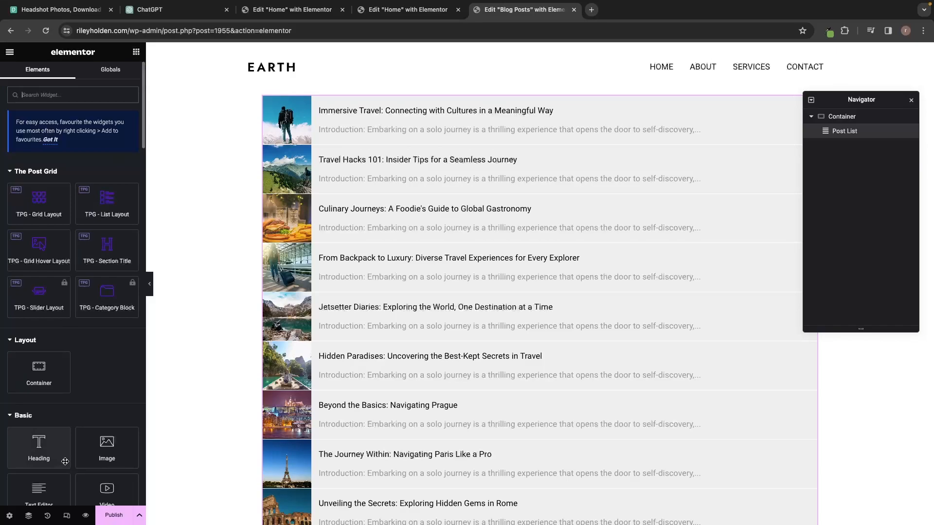
{"action": "left_click_drag", "start_coordinate": [56, 453], "coordinate": [340, 100]}
{"action": "triple_click", "coordinate": [371, 114]}
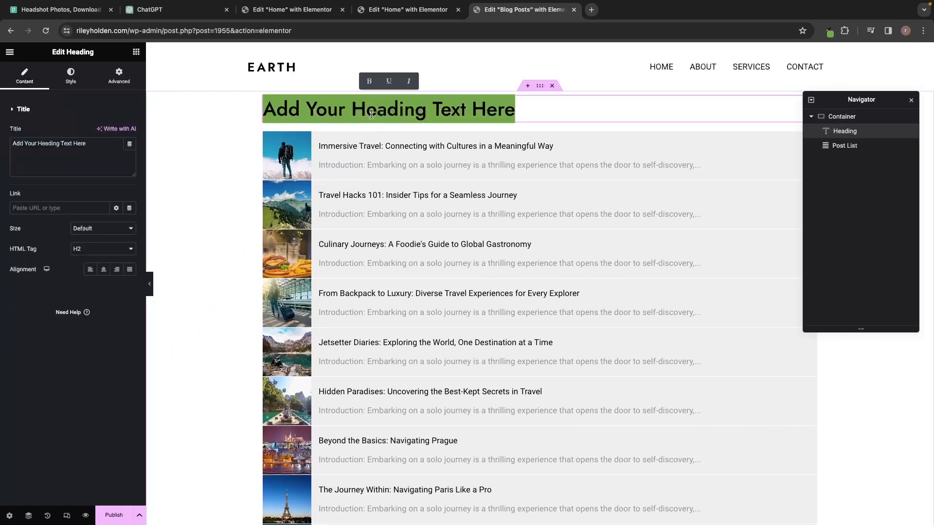
{"action": "type", "text": "Blog Posts"}
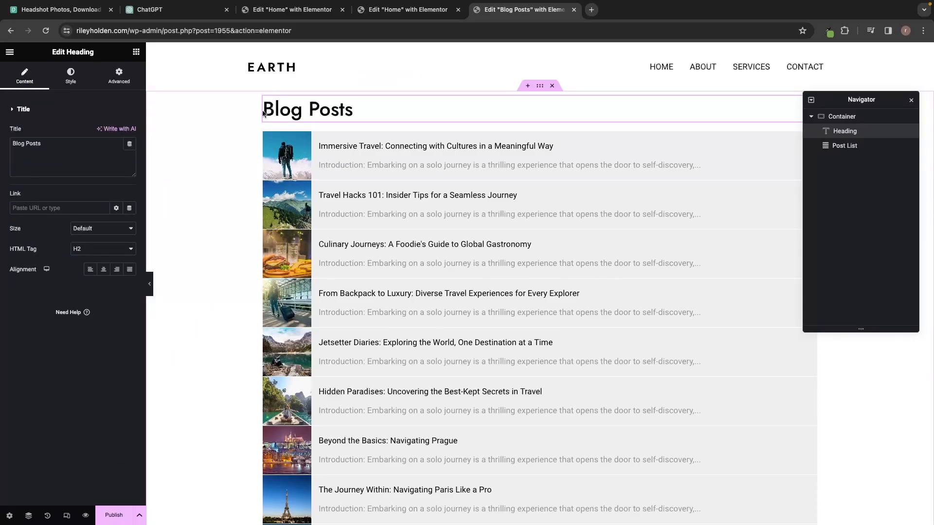
{"action": "left_click", "coordinate": [383, 149]}
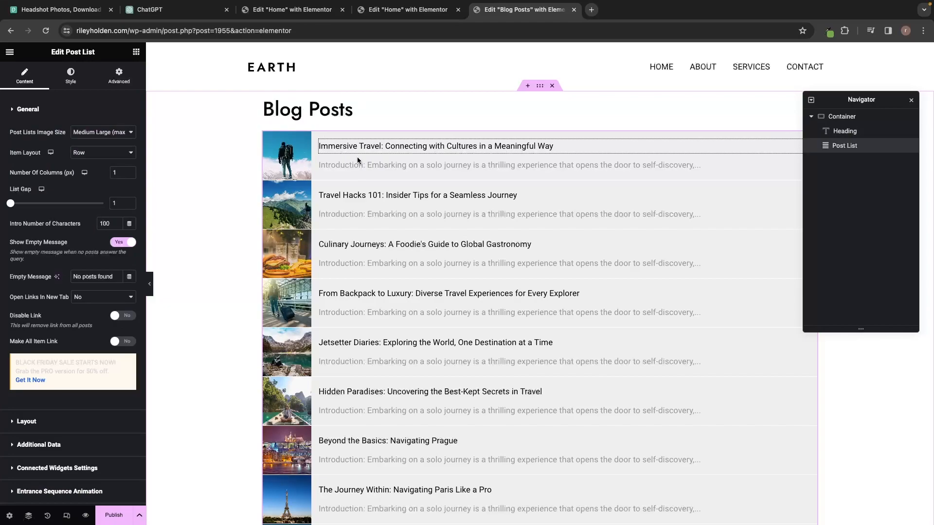
Set the Post List gap to 40 and Intro Number of Characters to 100.
{"action": "key", "text": "super+l"}
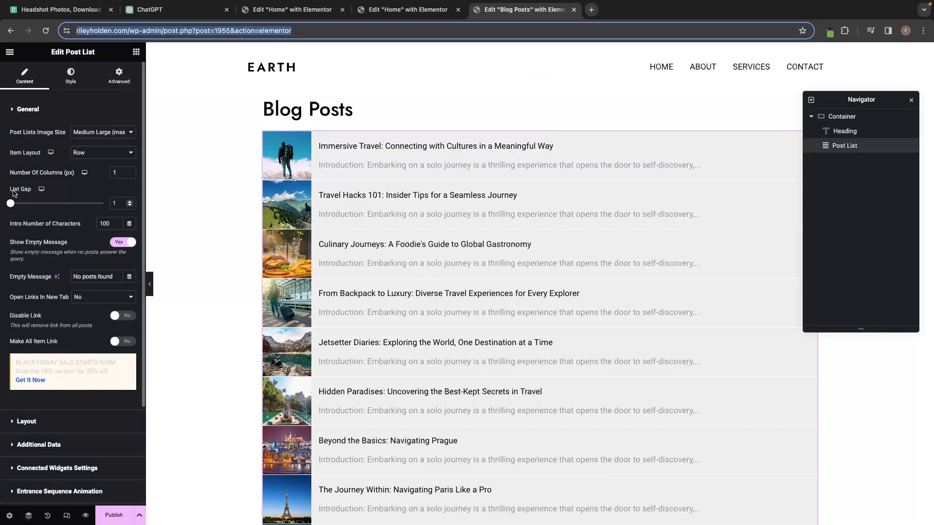
{"action": "left_click_drag", "start_coordinate": [11, 203], "coordinate": [46, 211]}
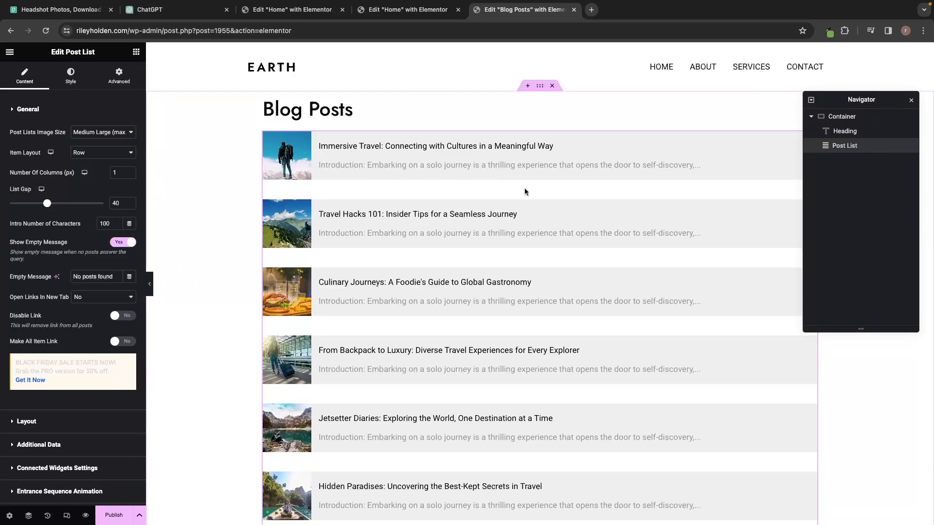
{"action": "left_click_drag", "start_coordinate": [111, 225], "coordinate": [97, 223]}
{"action": "type", "text": "170"}
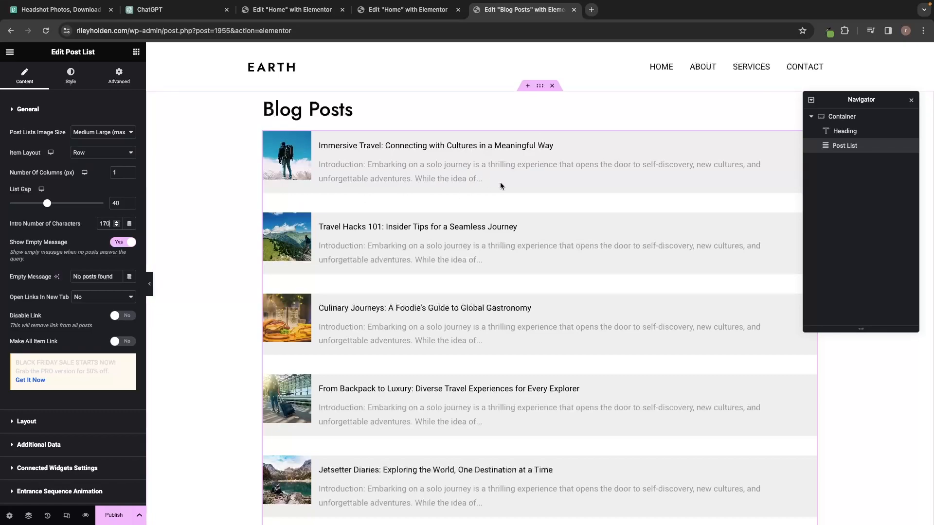
{"action": "key", "text": "BackSpace"}
{"action": "key", "text": "BackSpace"}
{"action": "key", "text": "BackSpace"}
{"action": "type", "text": "50"}
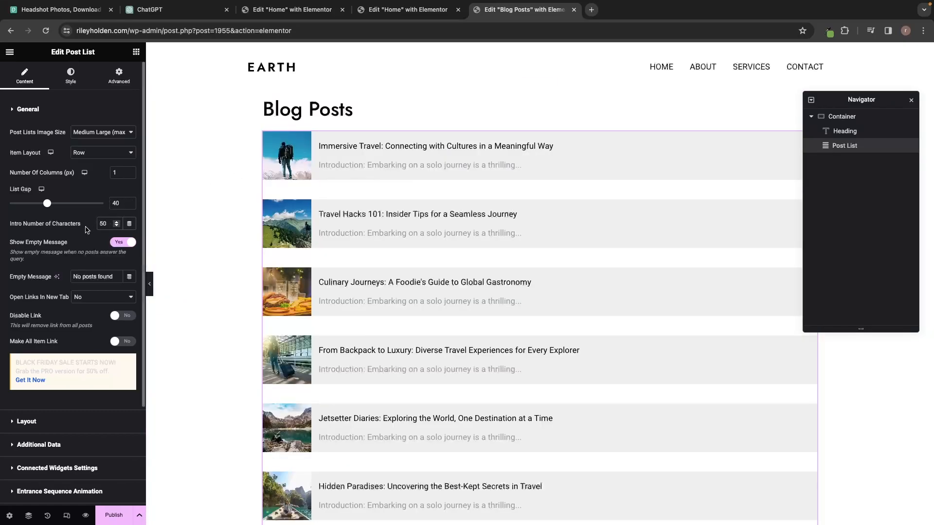
{"action": "left_click_drag", "start_coordinate": [110, 224], "coordinate": [94, 226]}
{"action": "type", "text": "100"}
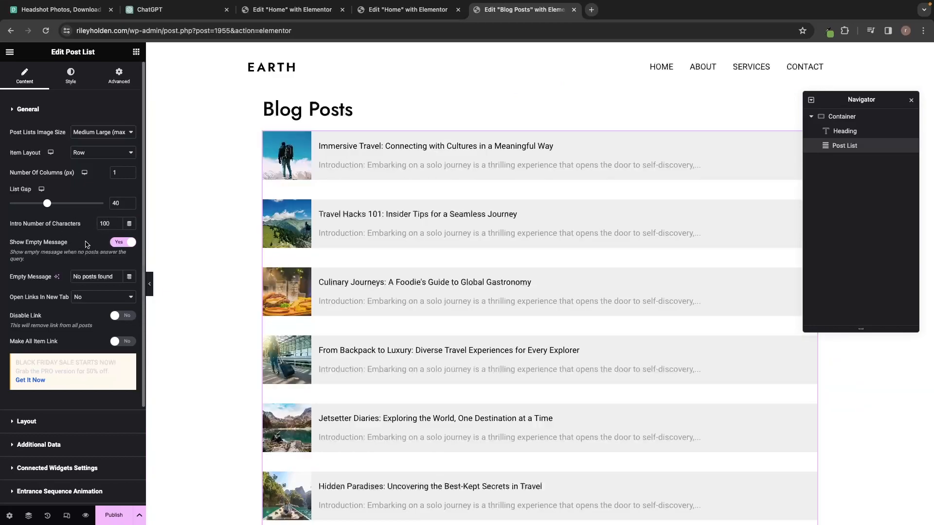
Toggle Layout > Show Text off and back on so excerpts stay visible.
{"action": "left_click", "coordinate": [41, 117]}
{"action": "left_click", "coordinate": [34, 136]}
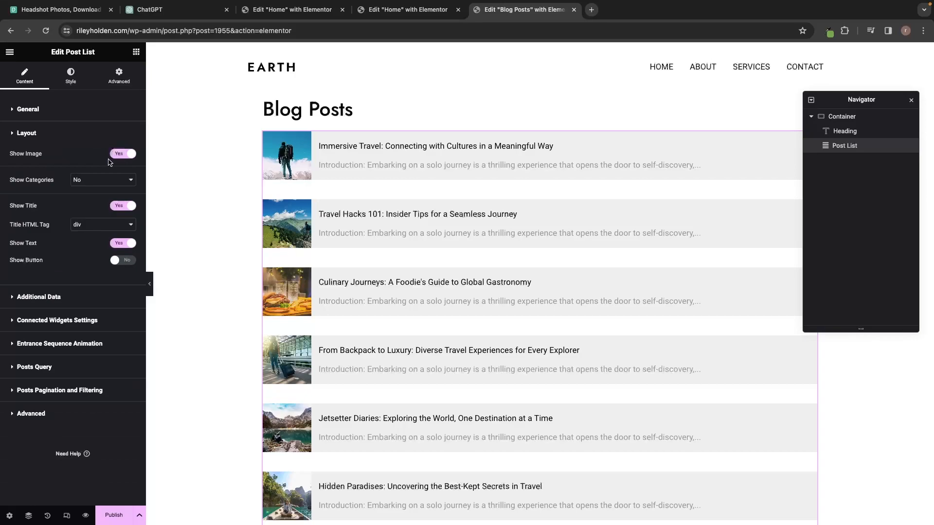
{"action": "left_click", "coordinate": [124, 245]}
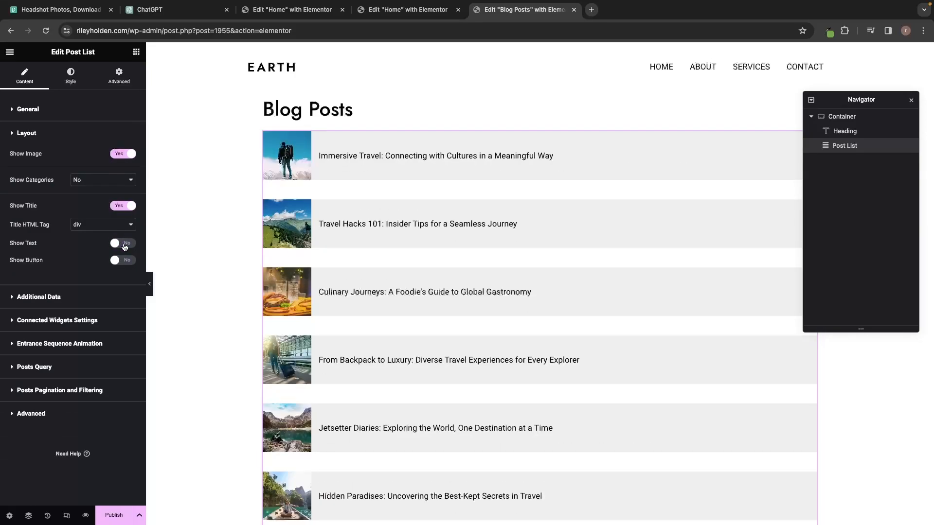
{"action": "left_click", "coordinate": [124, 245]}
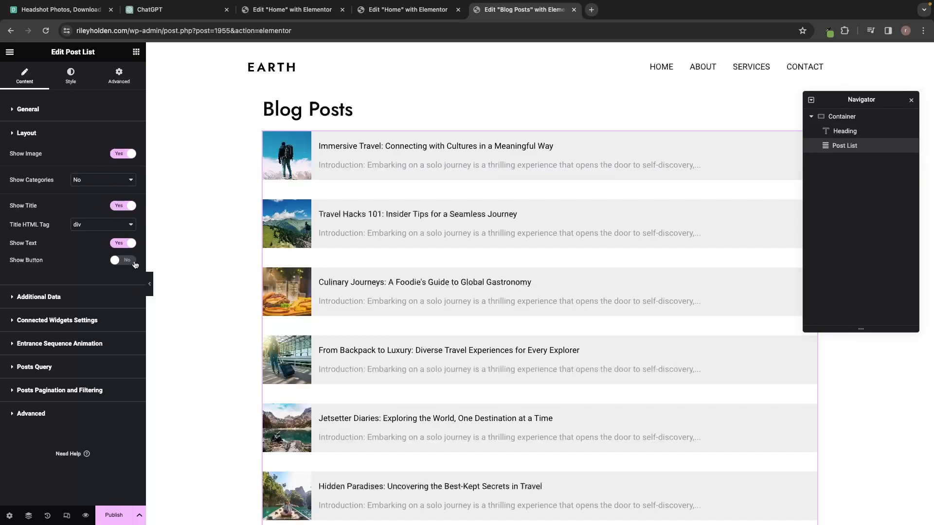
{"action": "left_click", "coordinate": [75, 117]}
{"action": "left_click", "coordinate": [43, 117]}
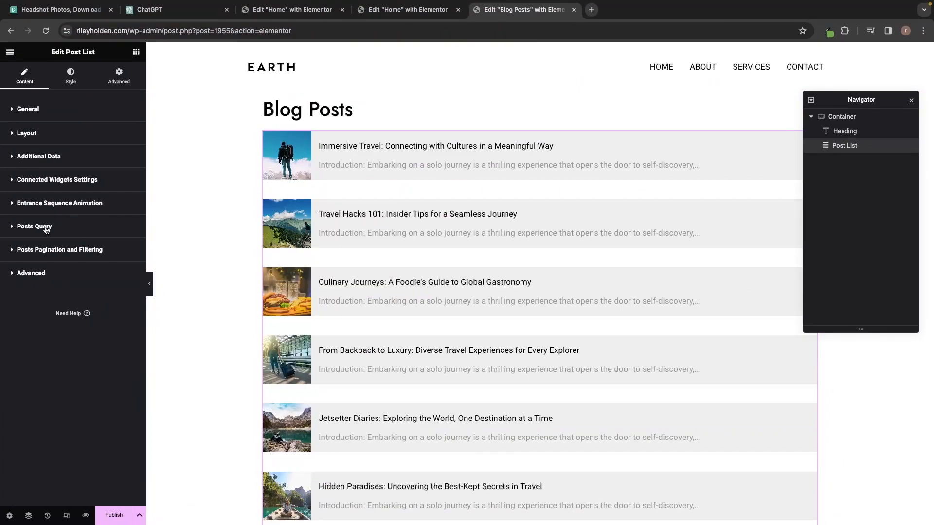
In Posts Query, set Max Posts to 5.
{"action": "left_click", "coordinate": [44, 230]}
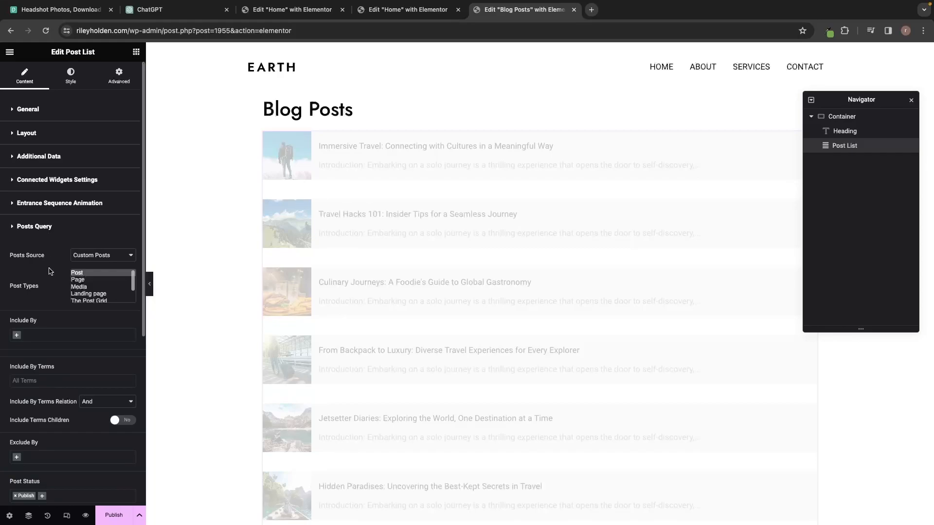
{"action": "scroll", "coordinate": [54, 260], "scroll_direction": "down", "scroll_amount": 1}
{"action": "scroll", "coordinate": [54, 260], "scroll_direction": "down", "scroll_amount": 5}
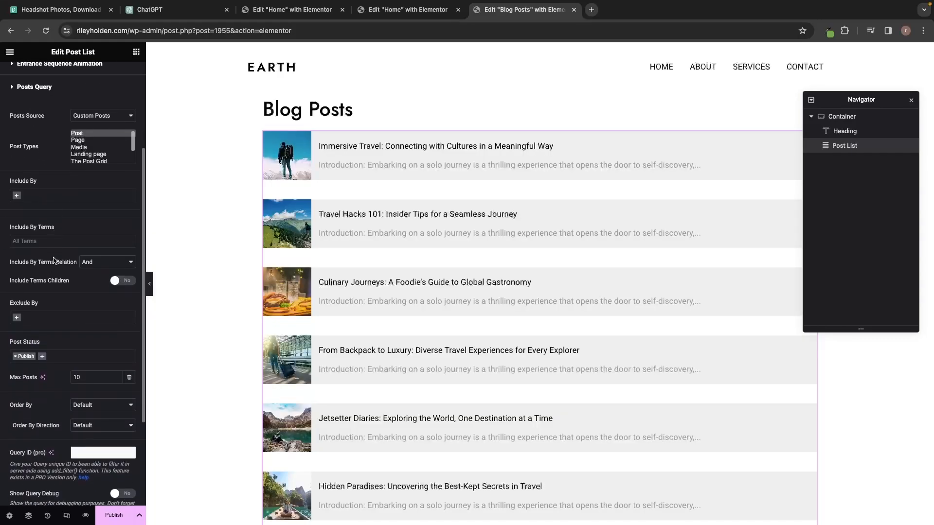
{"action": "scroll", "coordinate": [210, 330], "scroll_direction": "down", "scroll_amount": 1}
{"action": "scroll", "coordinate": [210, 330], "scroll_direction": "down", "scroll_amount": 5}
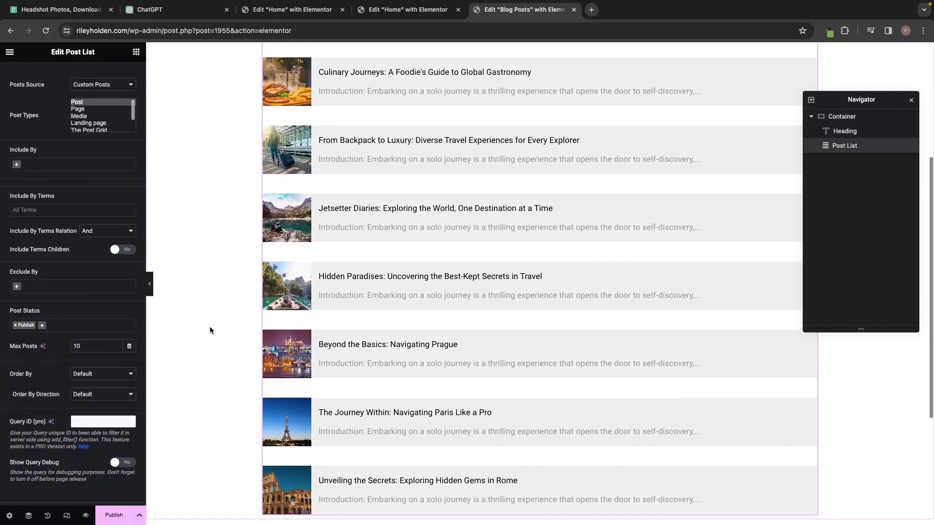
{"action": "scroll", "coordinate": [209, 325], "scroll_direction": "up", "scroll_amount": 6}
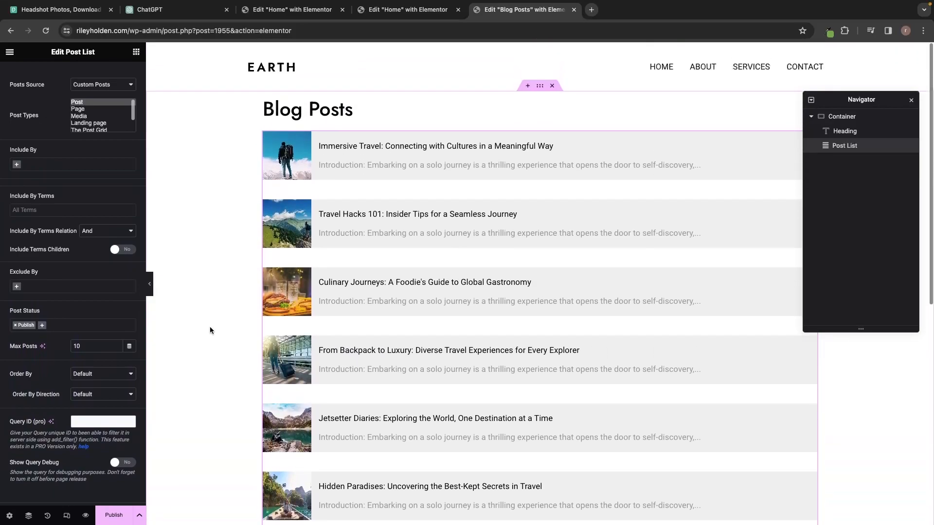
{"action": "scroll", "coordinate": [358, 268], "scroll_direction": "down", "scroll_amount": 1}
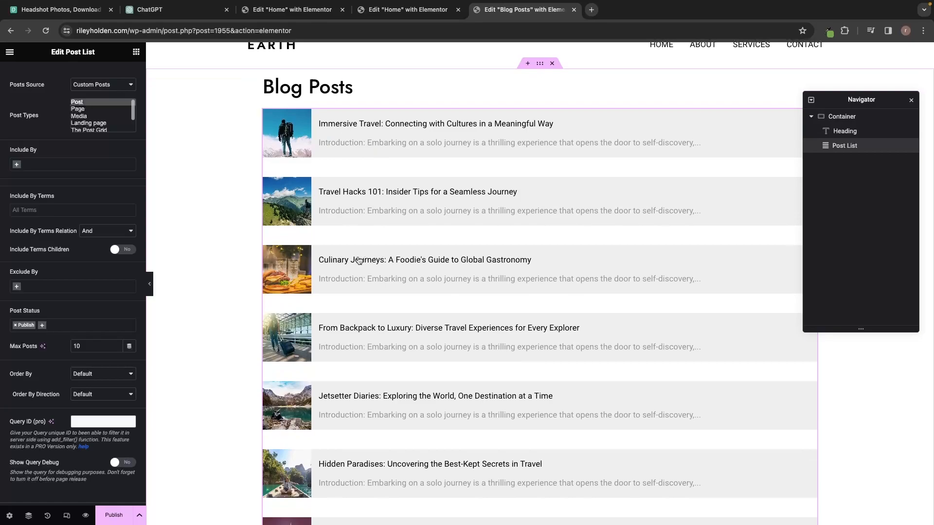
{"action": "left_click_drag", "start_coordinate": [97, 346], "coordinate": [66, 348]}
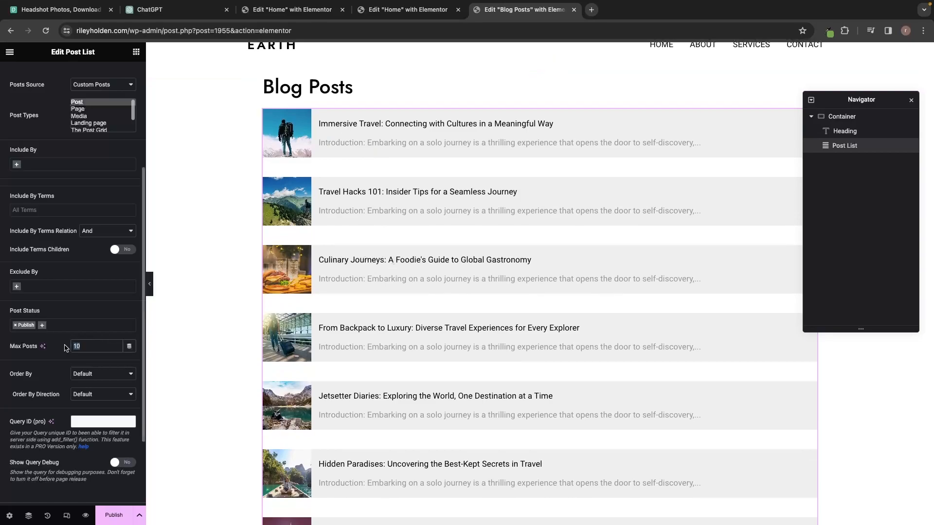
{"action": "type", "text": "5"}
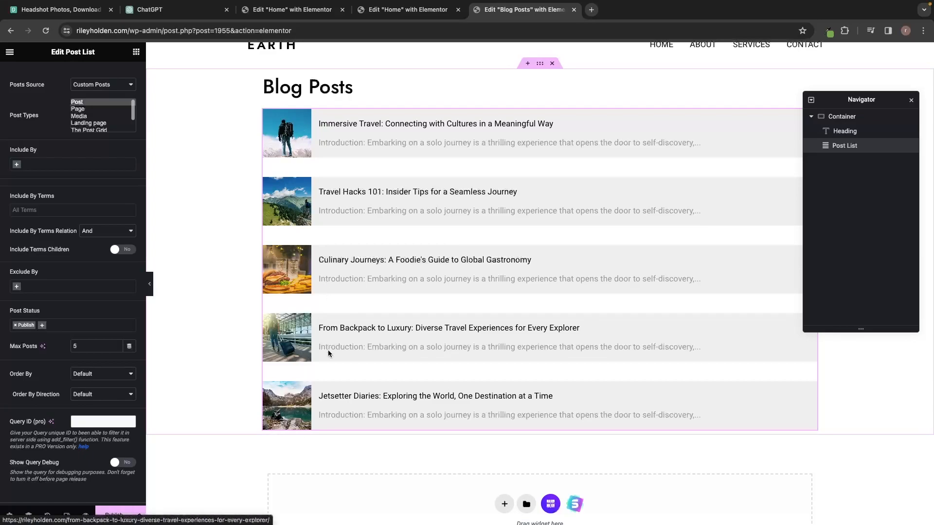
{"action": "scroll", "coordinate": [298, 390], "scroll_direction": "down", "scroll_amount": 1}
{"action": "scroll", "coordinate": [299, 391], "scroll_direction": "up", "scroll_amount": 1}
{"action": "scroll", "coordinate": [84, 226], "scroll_direction": "down", "scroll_amount": 3}
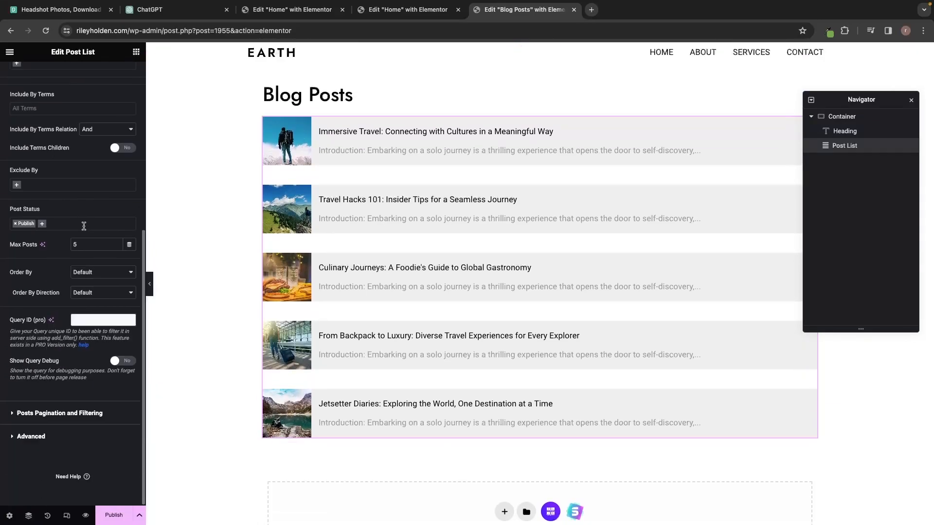
{"action": "scroll", "coordinate": [83, 226], "scroll_direction": "up", "scroll_amount": 2}
{"action": "scroll", "coordinate": [83, 229], "scroll_direction": "down", "scroll_amount": 2}
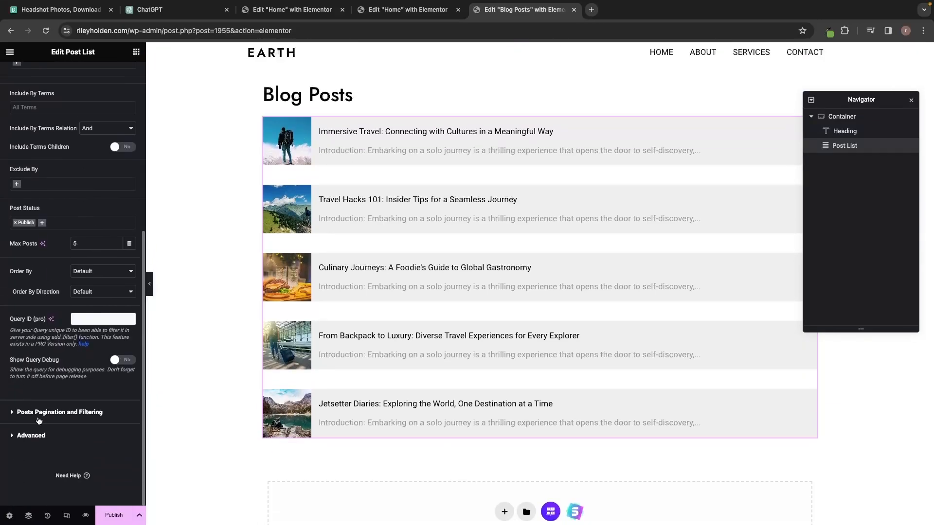
Set Posts Pagination and Filtering's Pagination to 'Using Pagination Widget'.
{"action": "left_click", "coordinate": [39, 417]}
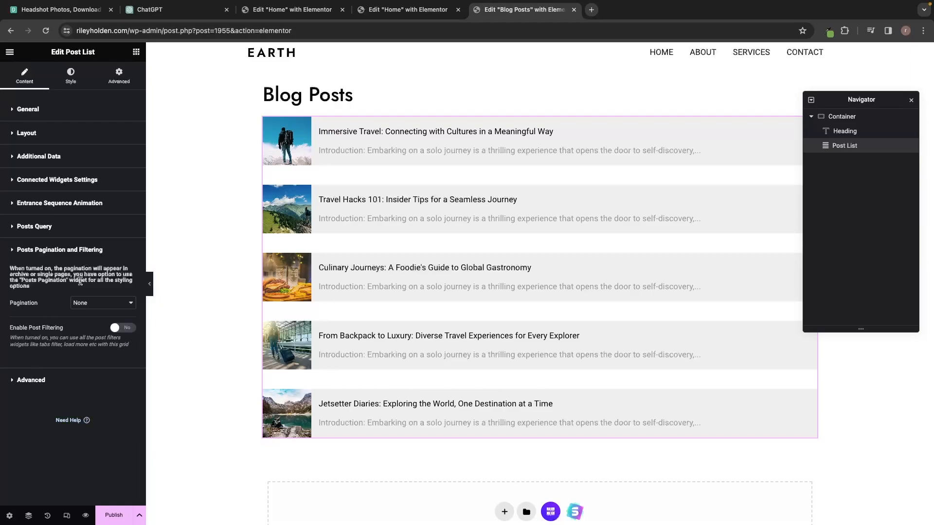
{"action": "left_click", "coordinate": [73, 304]}
{"action": "left_click", "coordinate": [101, 324]}
{"action": "left_click", "coordinate": [137, 53]}
{"action": "left_click", "coordinate": [80, 95]}
Search 'pag' and place the Post Pagination widget below the last post, testing its page links.
{"action": "type", "text": "pag"}
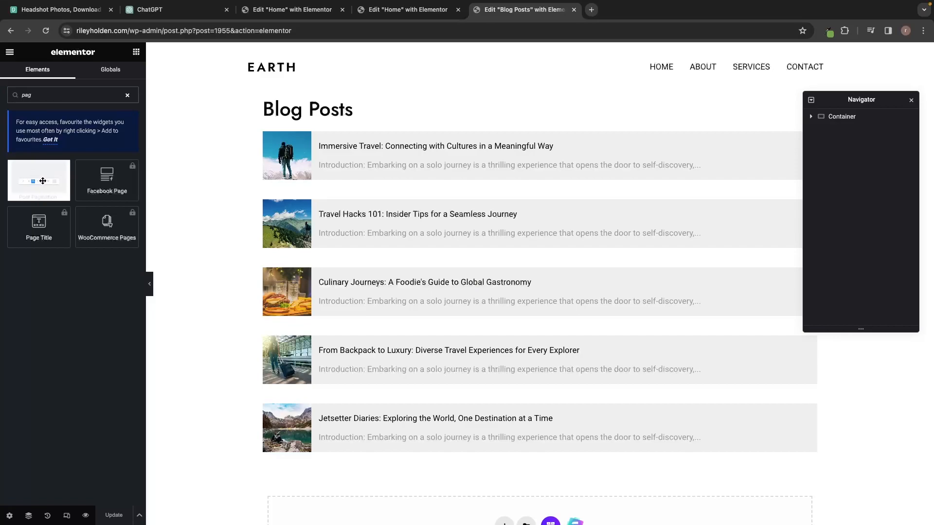
{"action": "left_click_drag", "start_coordinate": [36, 195], "coordinate": [401, 444]}
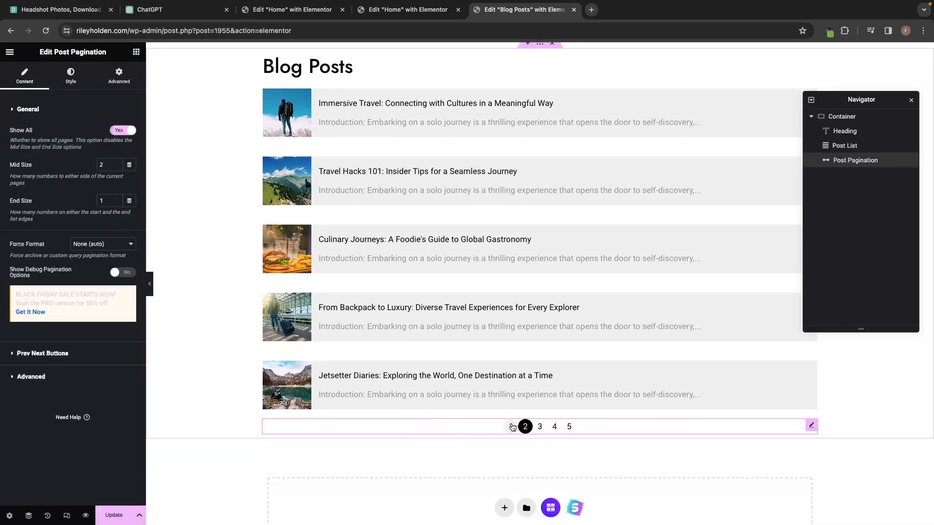
{"action": "left_click", "coordinate": [513, 429]}
{"action": "left_click", "coordinate": [538, 430]}
Set the pagination's Current Page background to the sampled green #74A84A.
{"action": "left_click", "coordinate": [79, 84]}
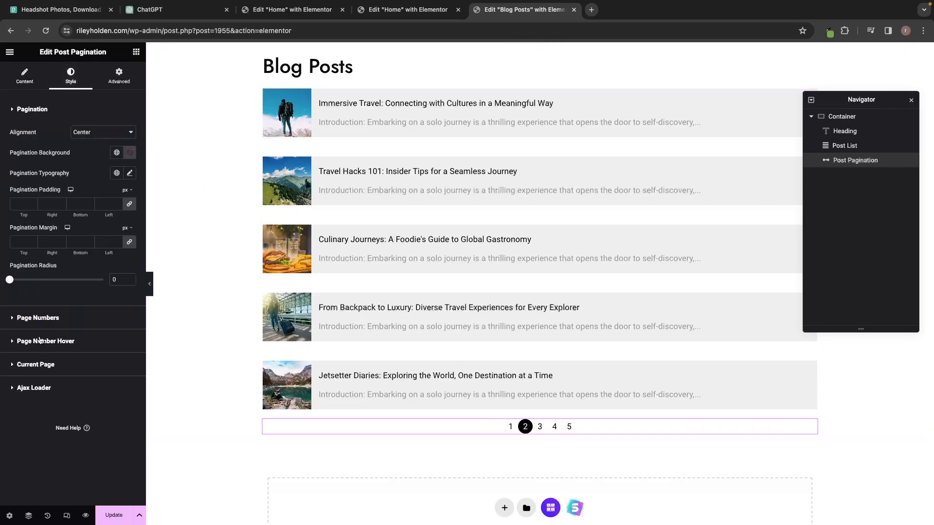
{"action": "left_click", "coordinate": [41, 365]}
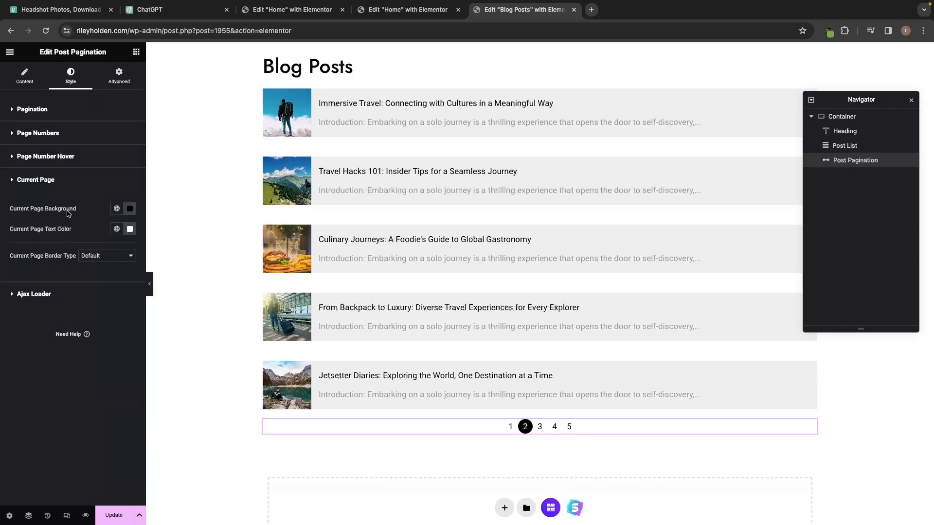
{"action": "left_click", "coordinate": [130, 208]}
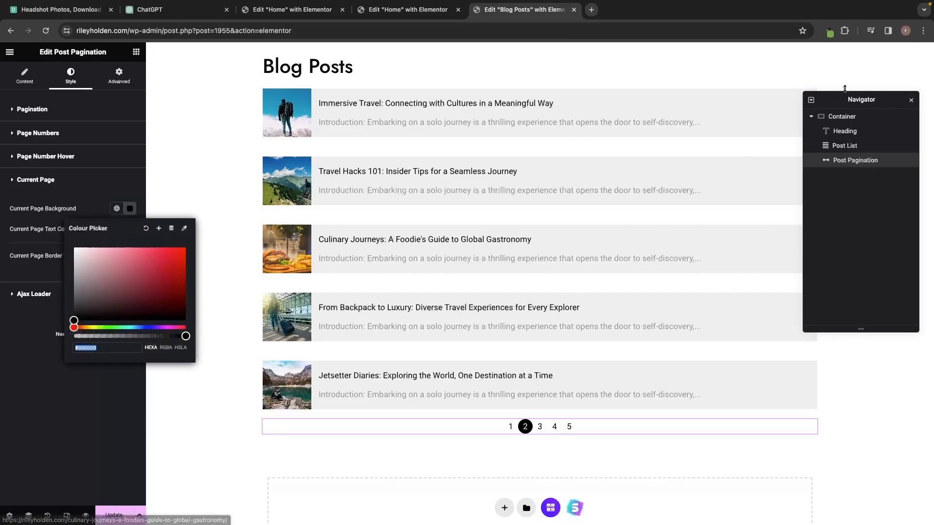
{"action": "left_click", "coordinate": [828, 31]}
{"action": "double_click", "coordinate": [785, 50]}
{"action": "key", "text": "ctrl+c"}
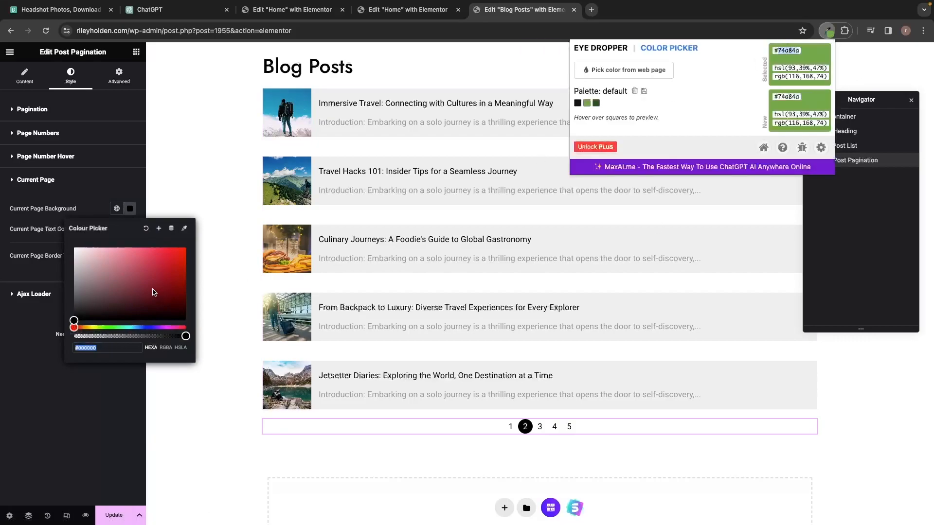
{"action": "double_click", "coordinate": [96, 348]}
{"action": "key", "text": "ctrl+v"}
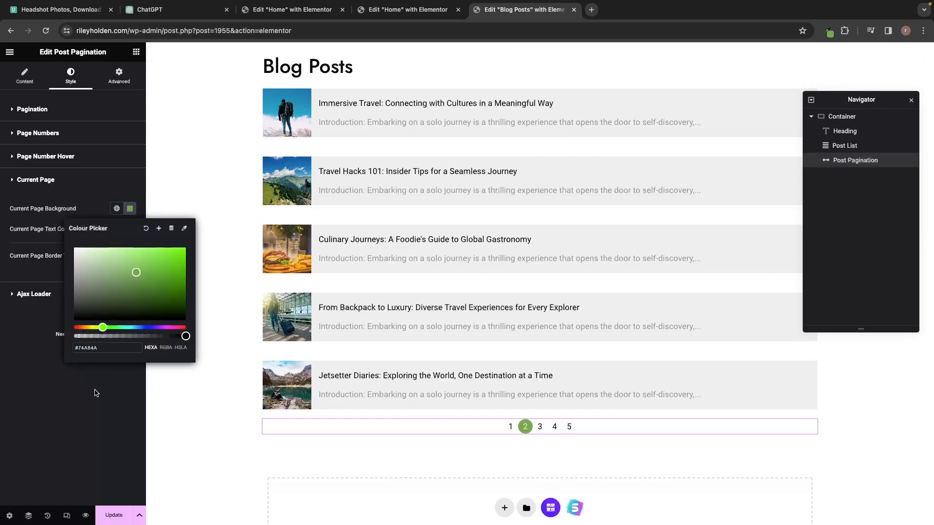
{"action": "left_click", "coordinate": [97, 393]}
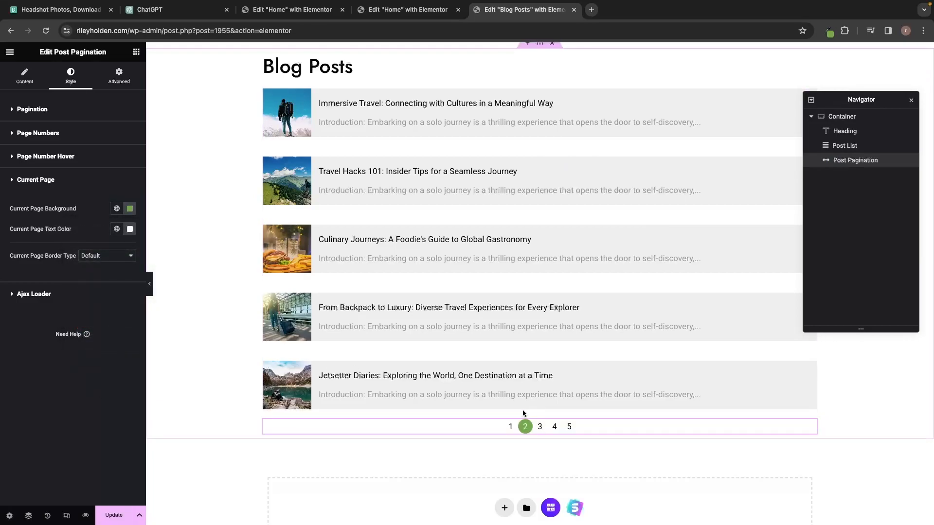
{"action": "left_click", "coordinate": [389, 176]}
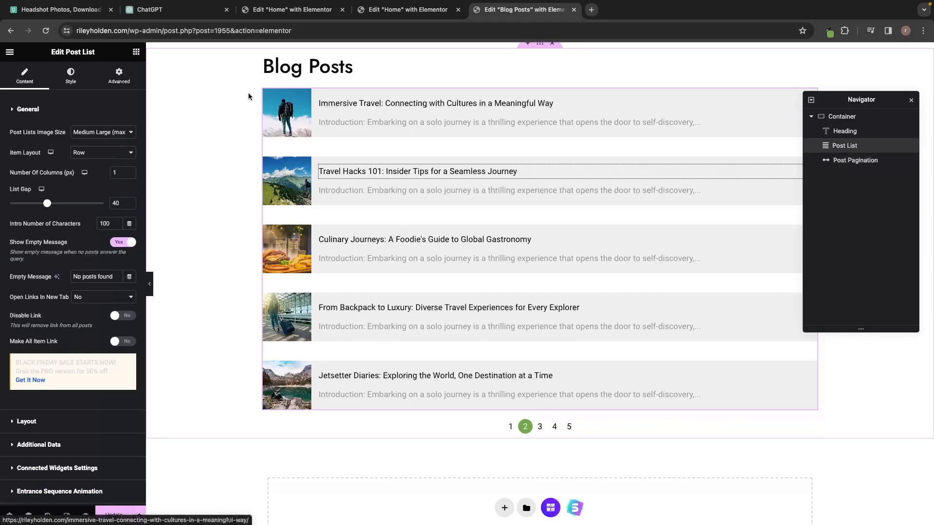
In Post List Style > Item, make the item background white (#FFFFFF).
{"action": "scroll", "coordinate": [312, 150], "scroll_direction": "up", "scroll_amount": 1}
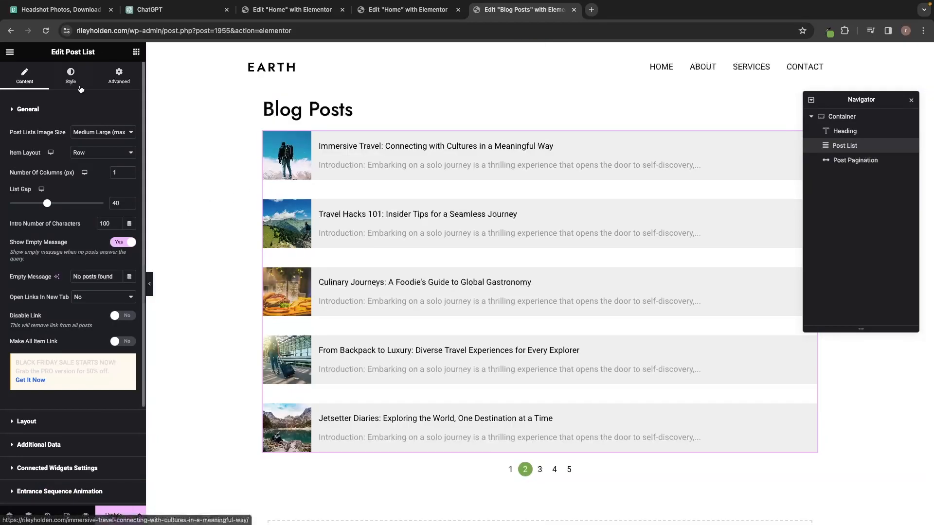
{"action": "left_click", "coordinate": [71, 78]}
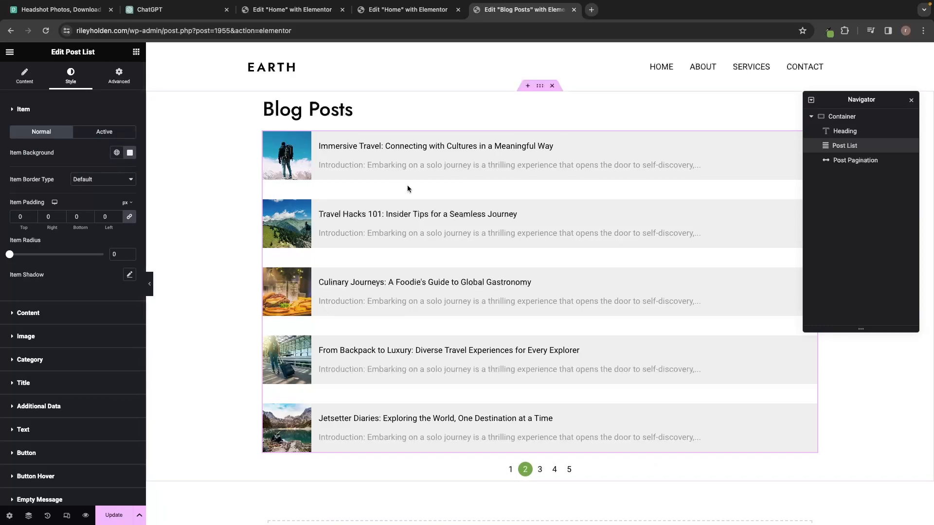
{"action": "left_click", "coordinate": [130, 153]}
{"action": "left_click_drag", "start_coordinate": [73, 196], "coordinate": [73, 191]}
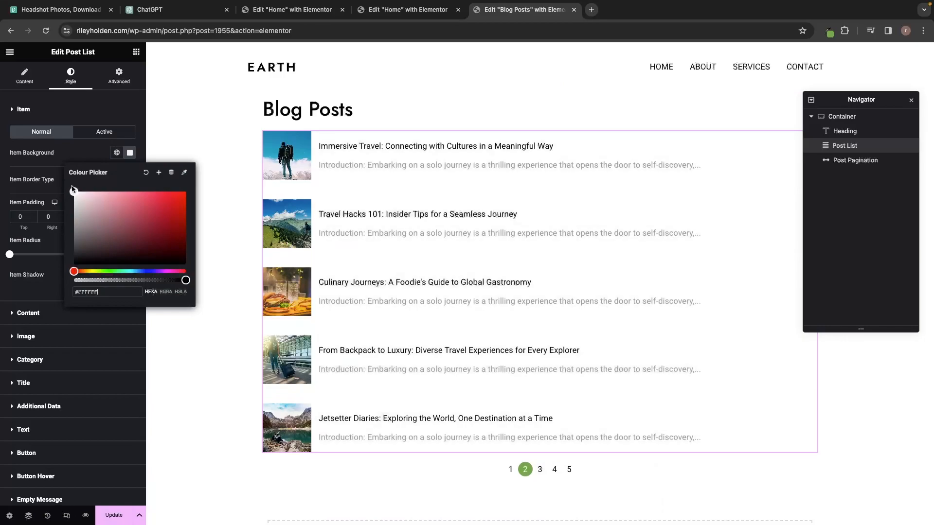
{"action": "left_click", "coordinate": [19, 173]}
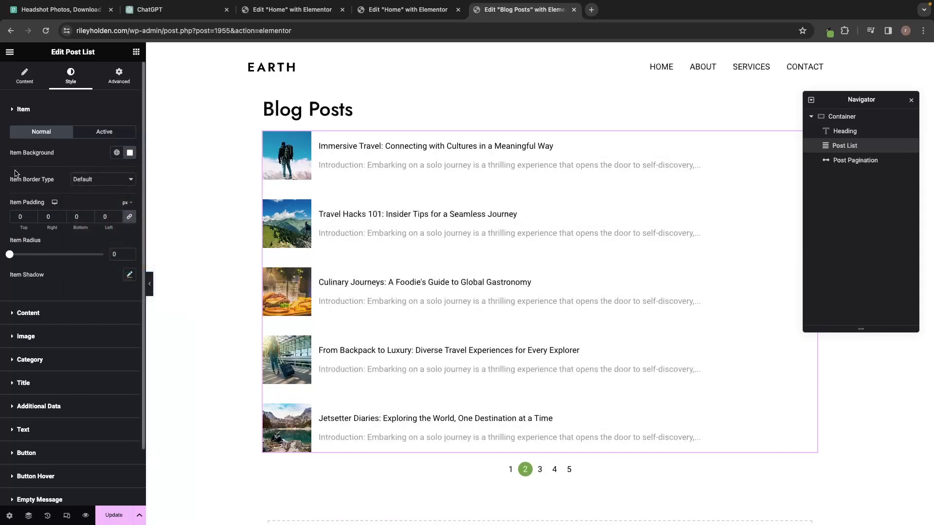
Give the items a solid border with unlinked bottom width 2 and bottom padding 50.
{"action": "left_click", "coordinate": [86, 180]}
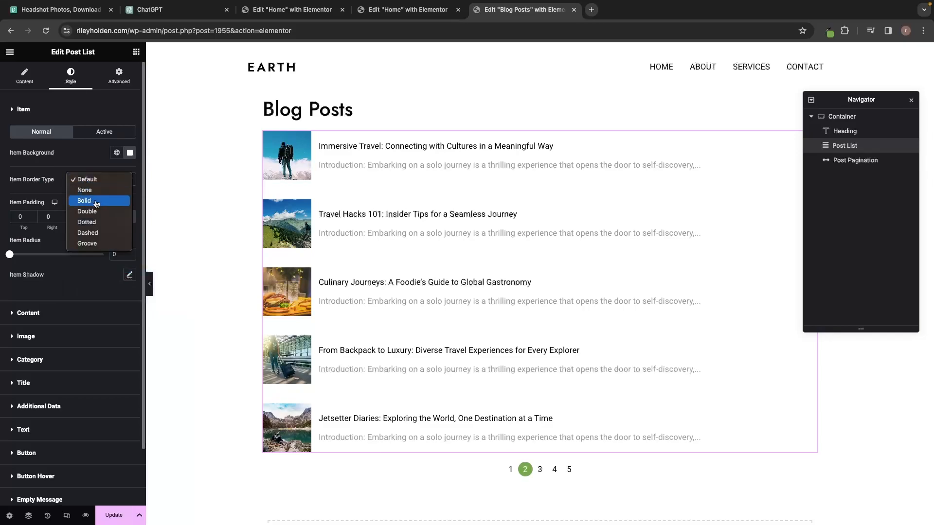
{"action": "left_click", "coordinate": [96, 202]}
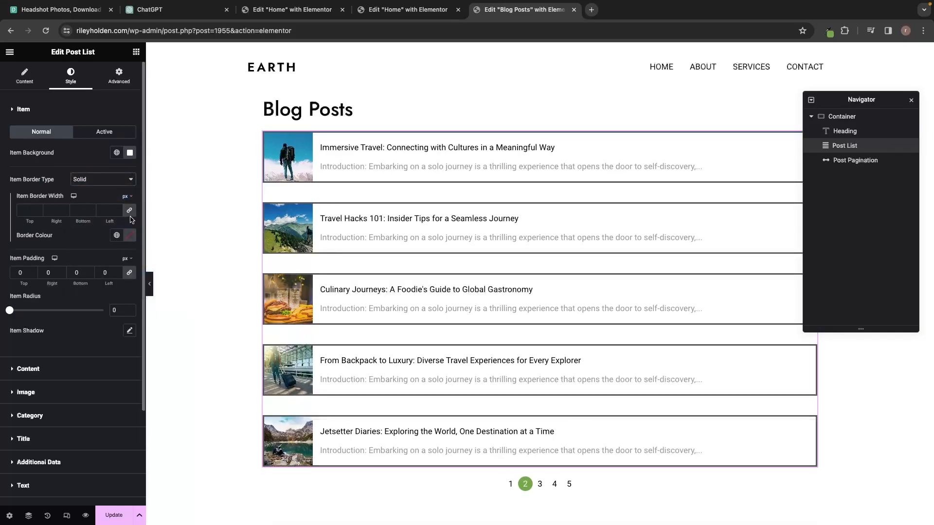
{"action": "left_click", "coordinate": [130, 214]}
{"action": "left_click", "coordinate": [130, 215]}
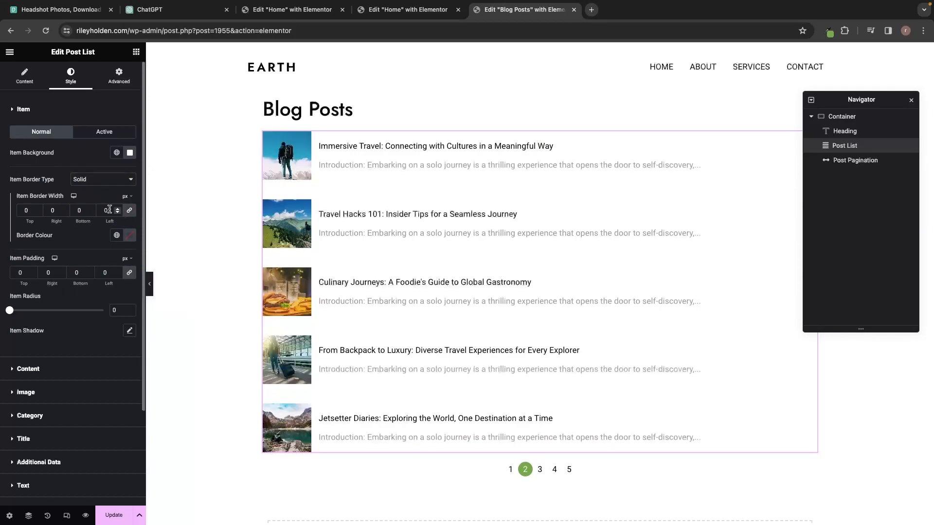
{"action": "left_click", "coordinate": [129, 214]}
{"action": "double_click", "coordinate": [82, 210]}
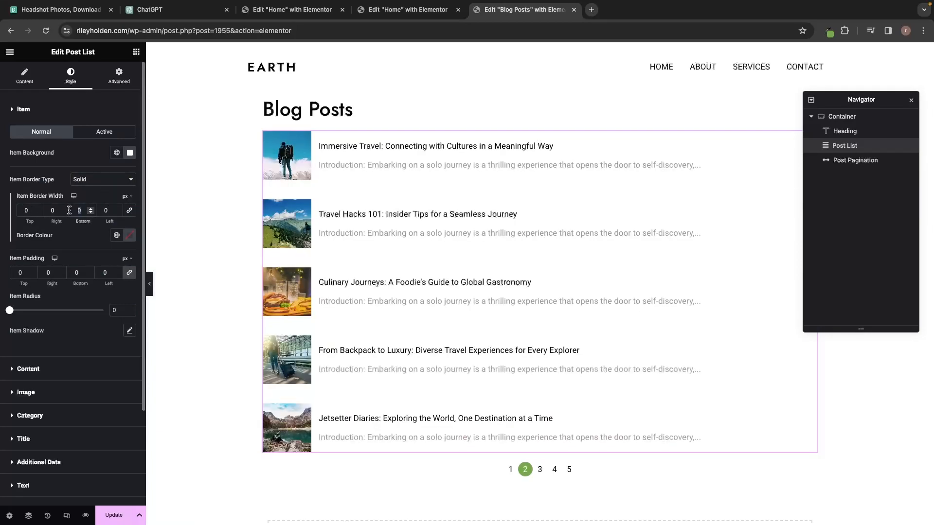
{"action": "type", "text": "1"}
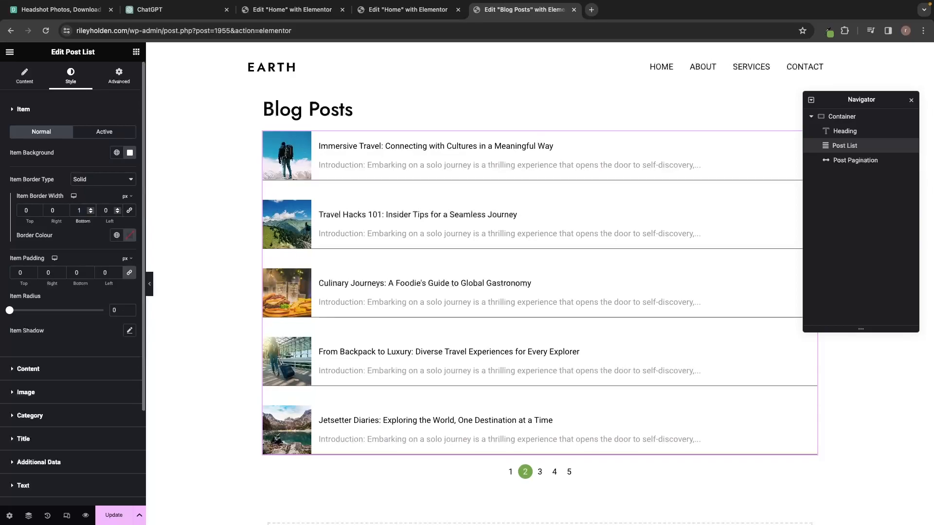
{"action": "key", "text": "BackSpace"}
{"action": "type", "text": "2"}
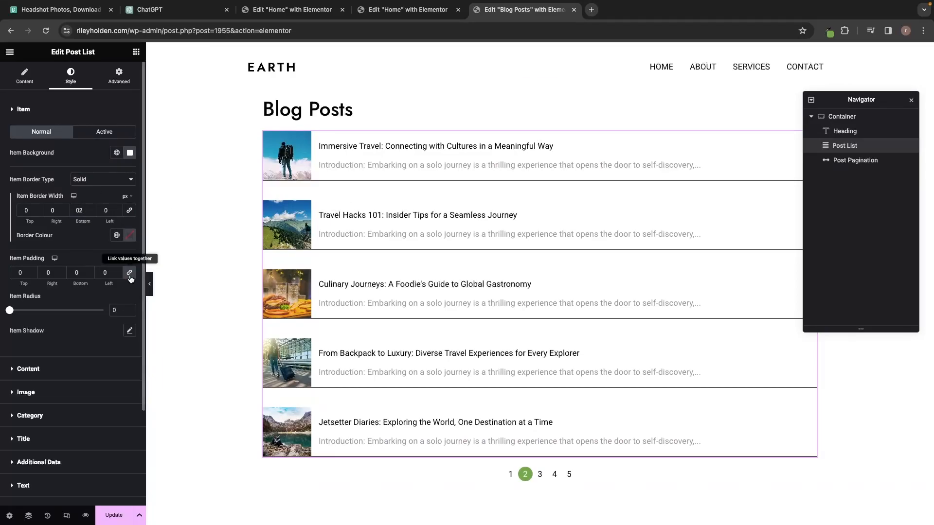
{"action": "left_click_drag", "start_coordinate": [81, 274], "coordinate": [72, 273]}
{"action": "type", "text": "50"}
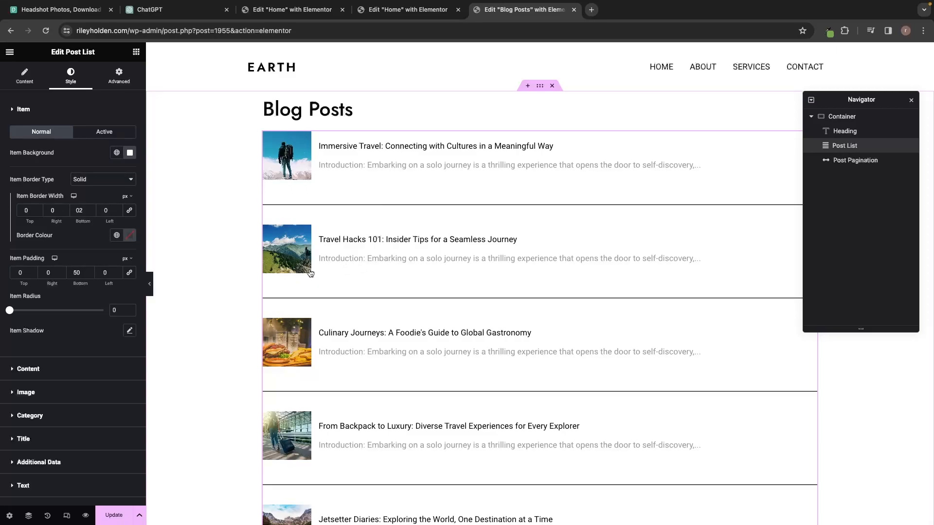
{"action": "left_click", "coordinate": [25, 113]}
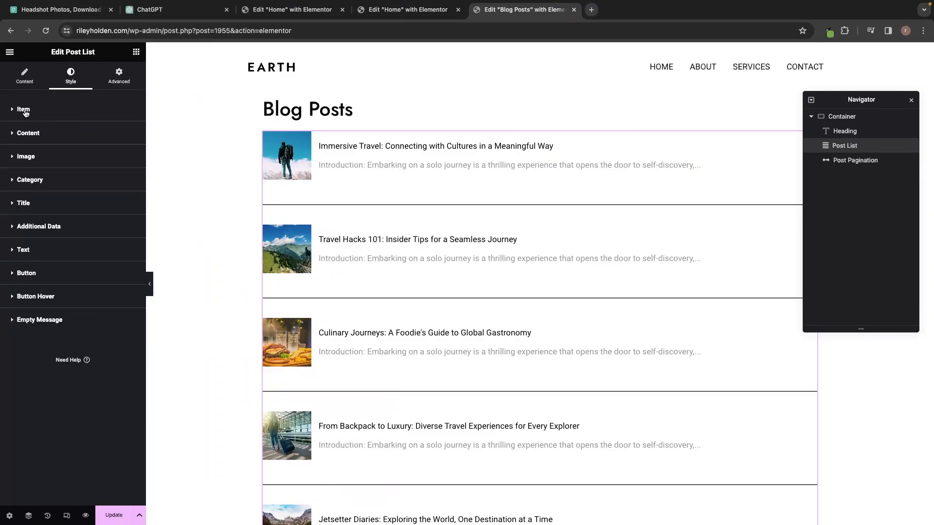
In Style > Image, set Image Width 400, Image Height 250 and Image Radius 40.
{"action": "left_click", "coordinate": [27, 158]}
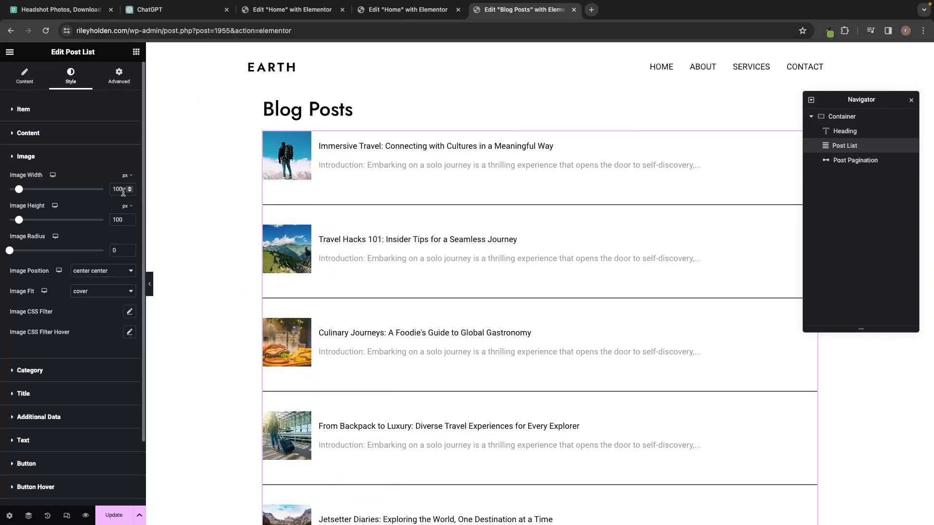
{"action": "type", "text": "400"}
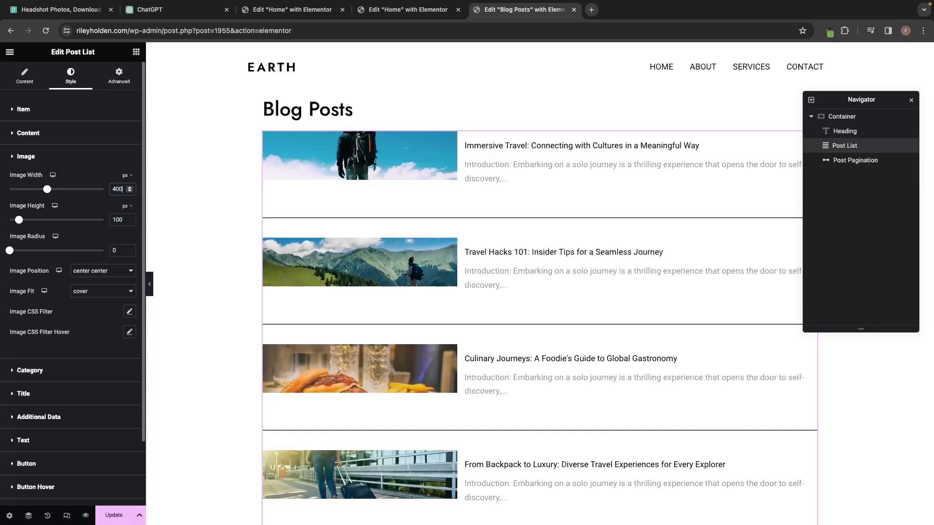
{"action": "double_click", "coordinate": [117, 219]}
{"action": "type", "text": "200"}
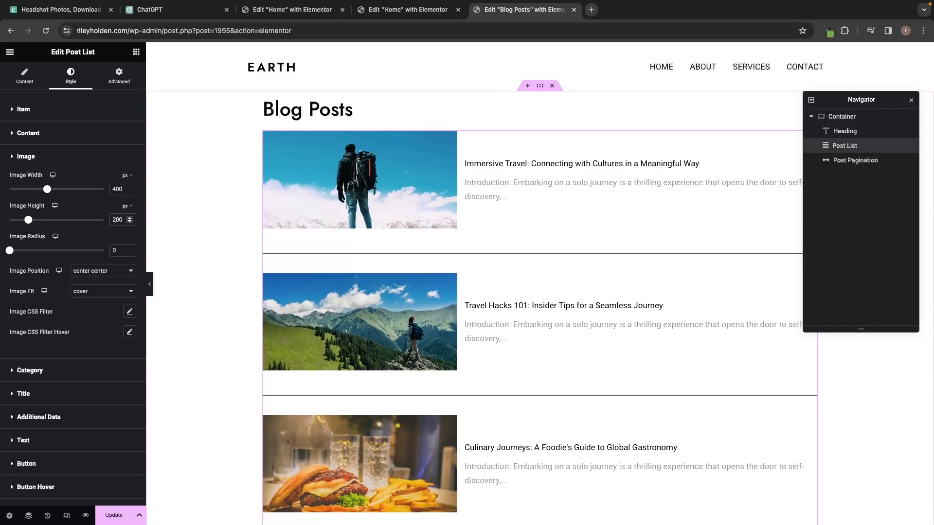
{"action": "key", "text": "BackSpace"}
{"action": "key", "text": "BackSpace"}
{"action": "type", "text": "50"}
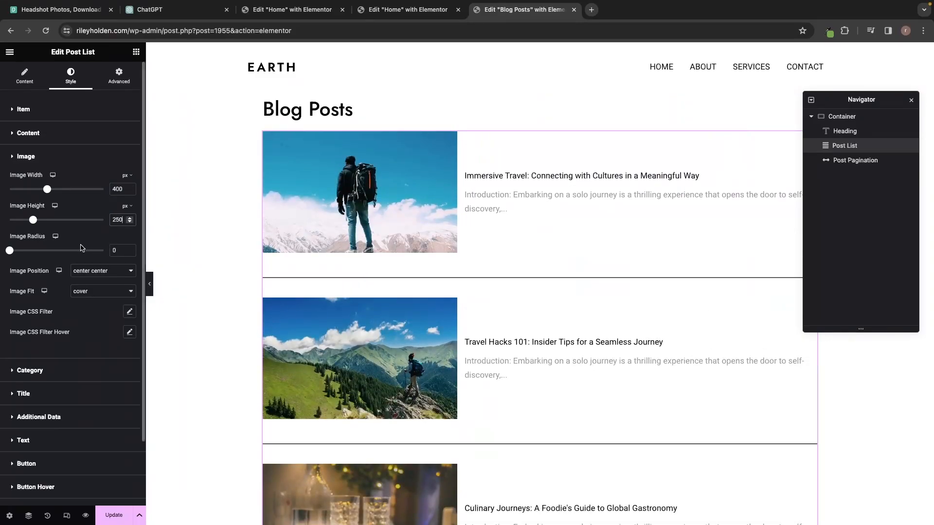
{"action": "left_click_drag", "start_coordinate": [10, 252], "coordinate": [46, 250]}
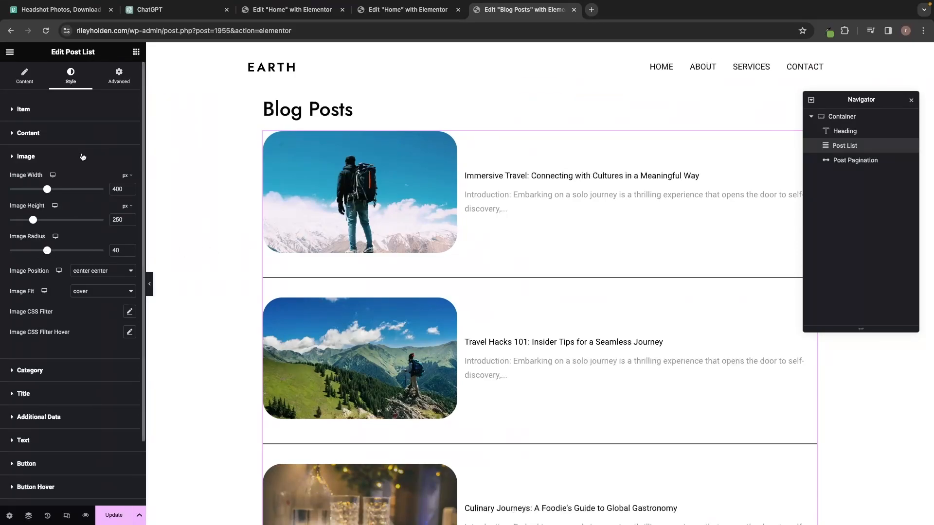
{"action": "left_click", "coordinate": [83, 157]}
Set the Title Typography to size 40, line height 50 and weight 700 (Bold).
{"action": "left_click", "coordinate": [47, 205]}
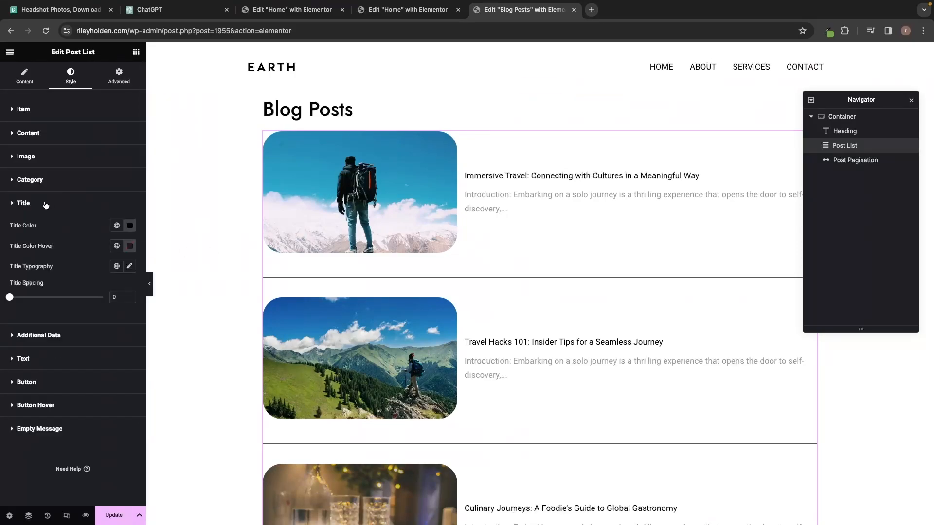
{"action": "left_click", "coordinate": [129, 266]}
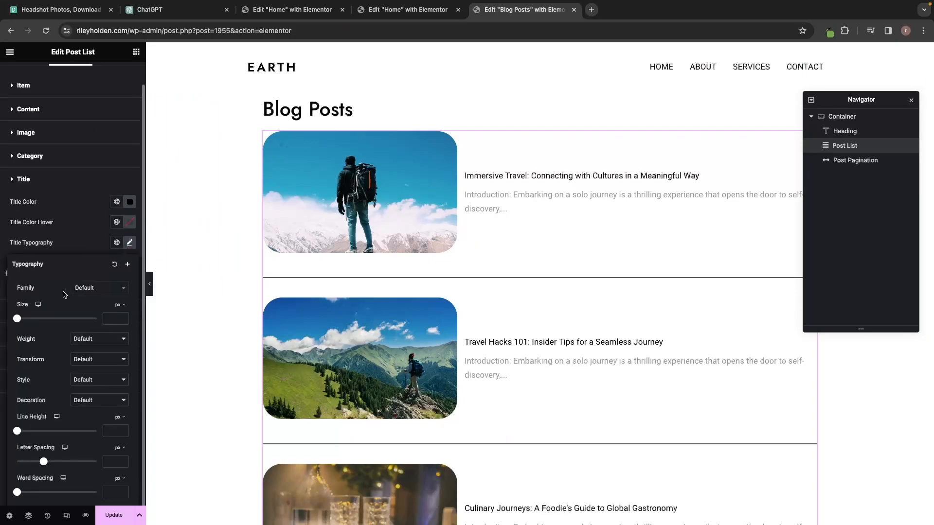
{"action": "left_click_drag", "start_coordinate": [18, 319], "coordinate": [32, 320]}
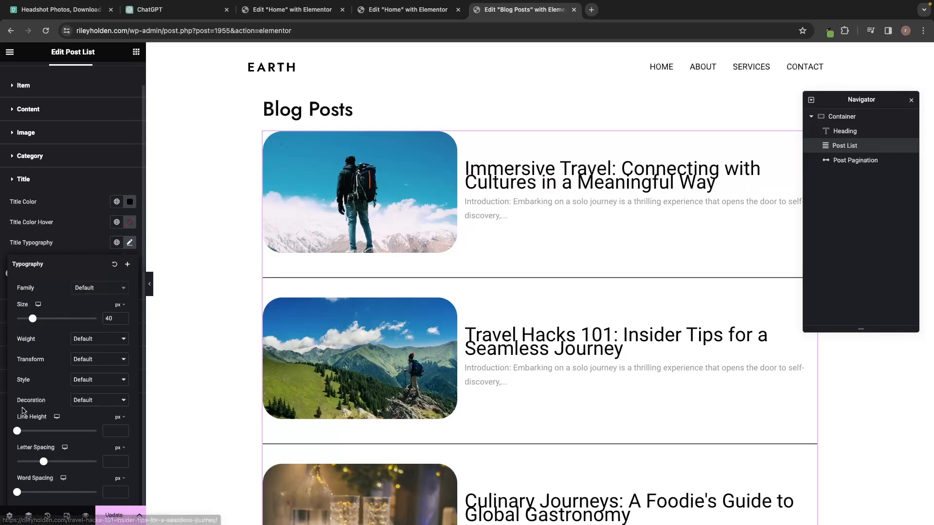
{"action": "left_click_drag", "start_coordinate": [17, 428], "coordinate": [57, 431]}
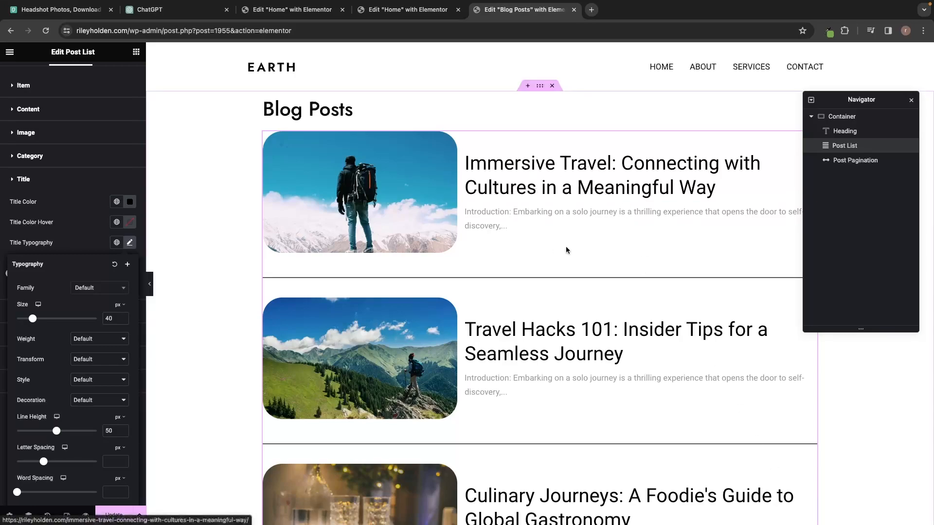
{"action": "left_click", "coordinate": [88, 339]}
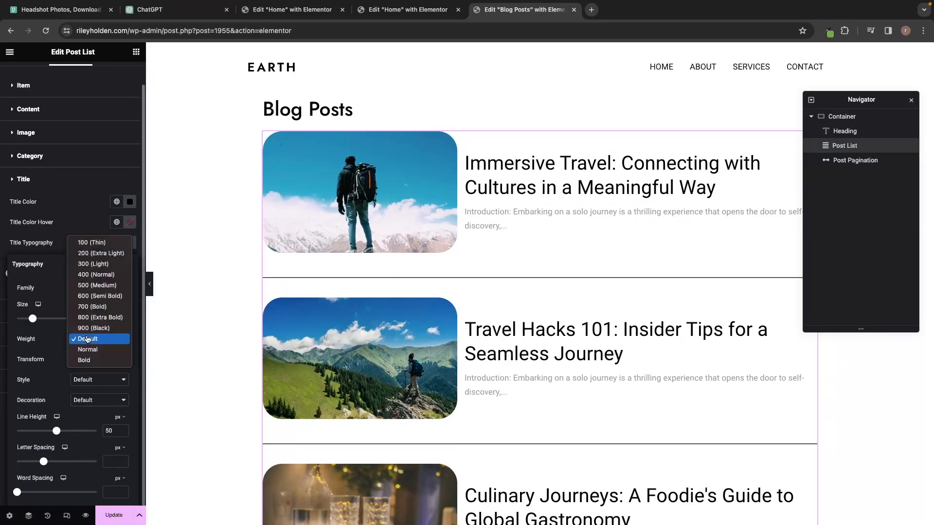
{"action": "left_click", "coordinate": [95, 308]}
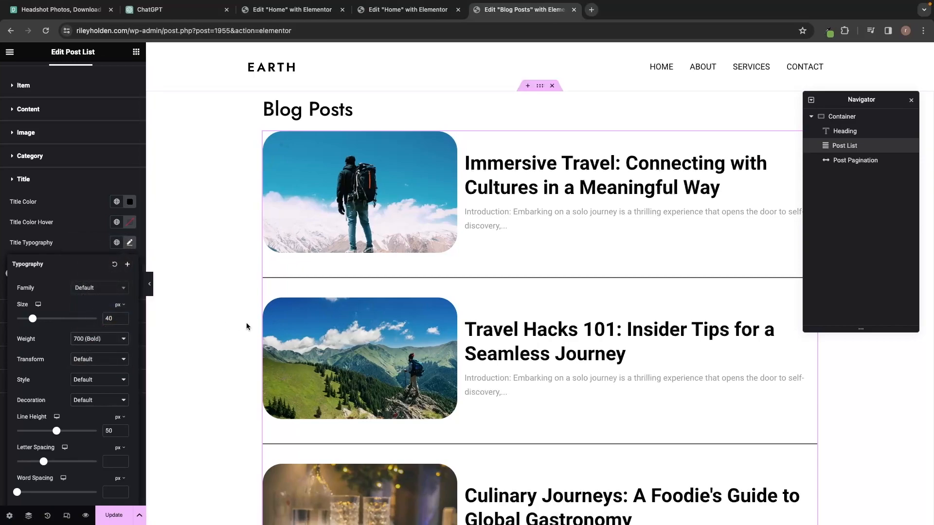
{"action": "scroll", "coordinate": [322, 322], "scroll_direction": "down", "scroll_amount": 5}
{"action": "scroll", "coordinate": [322, 322], "scroll_direction": "down", "scroll_amount": 6}
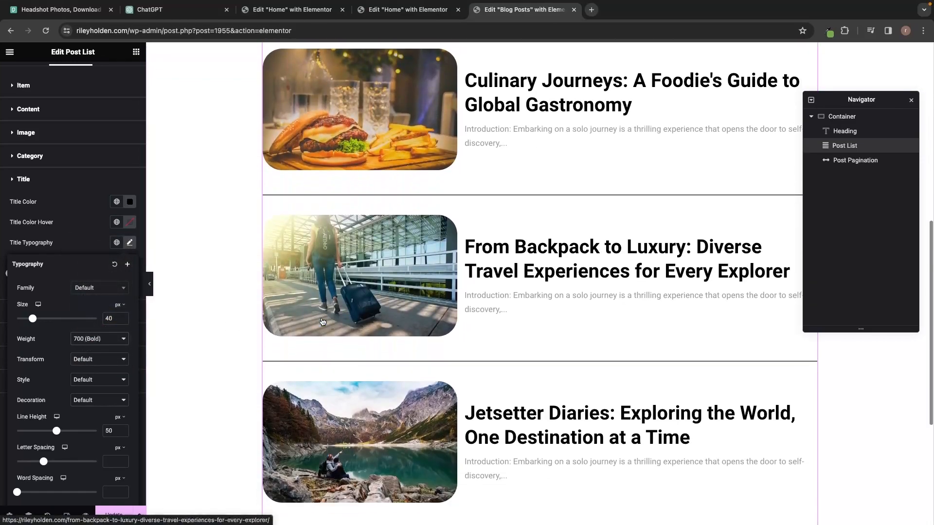
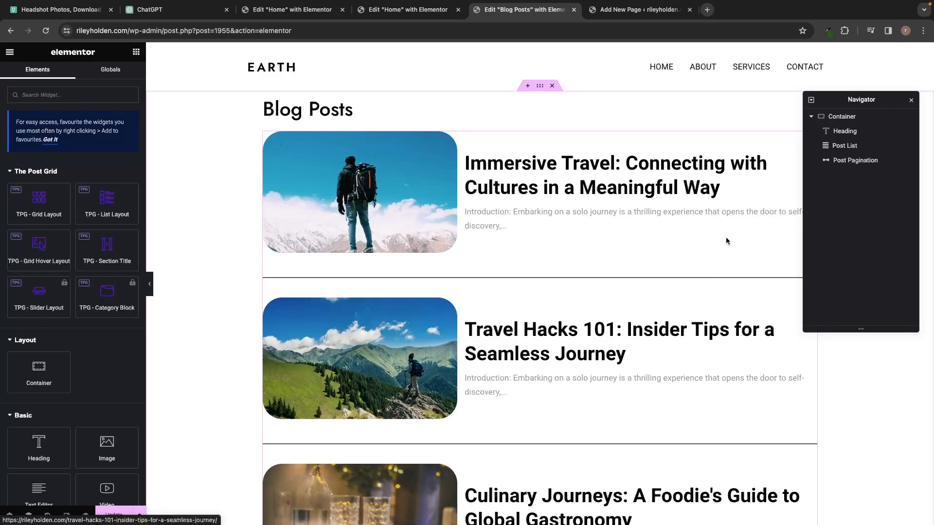
Add a new container above the Blog Posts heading and give it a Classic background type.
{"action": "left_click", "coordinate": [528, 86]}
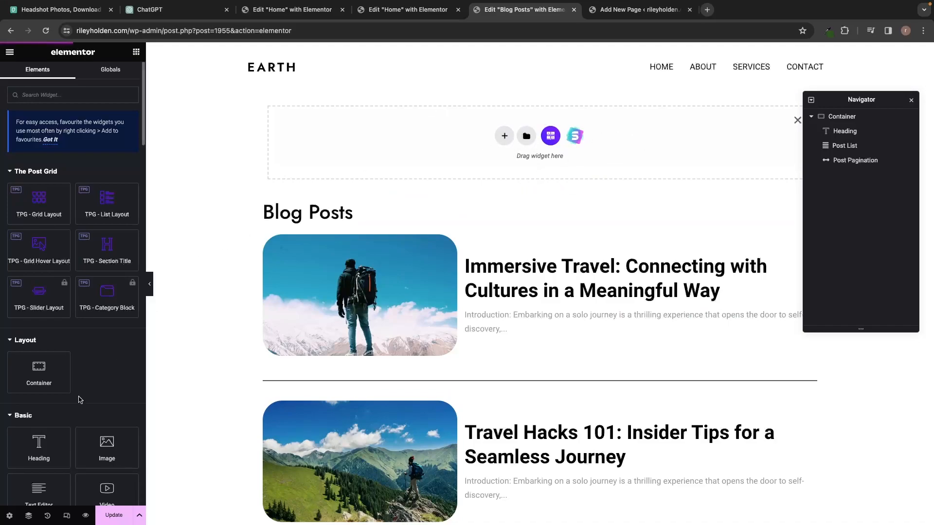
{"action": "left_click_drag", "start_coordinate": [40, 368], "coordinate": [506, 124]}
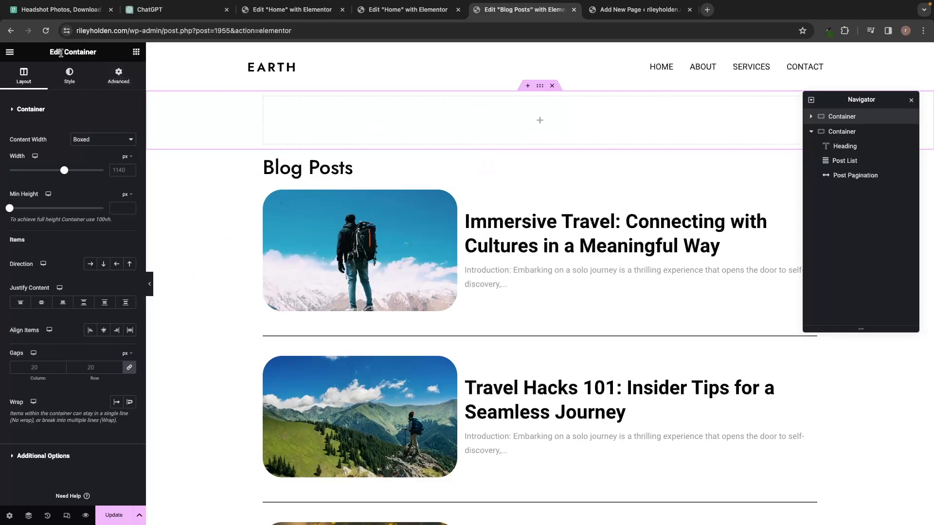
{"action": "left_click", "coordinate": [73, 83]}
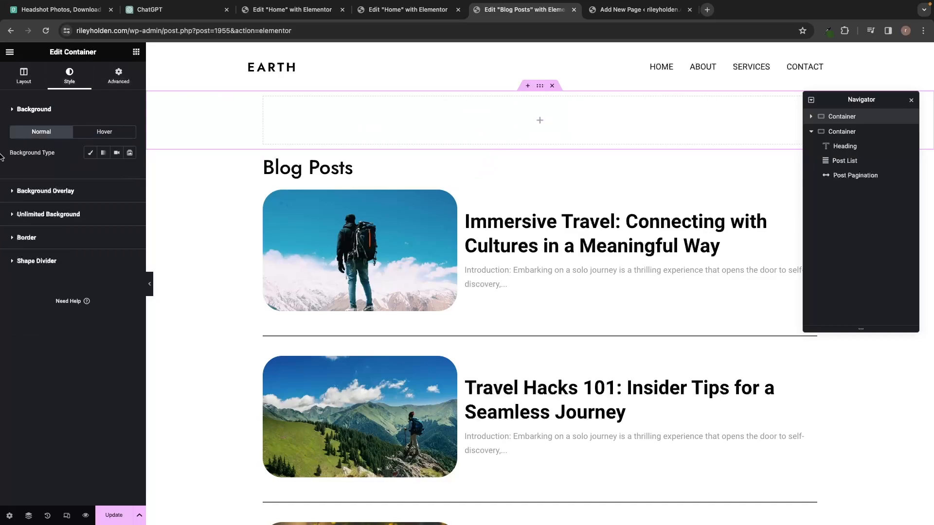
{"action": "left_click", "coordinate": [90, 154]}
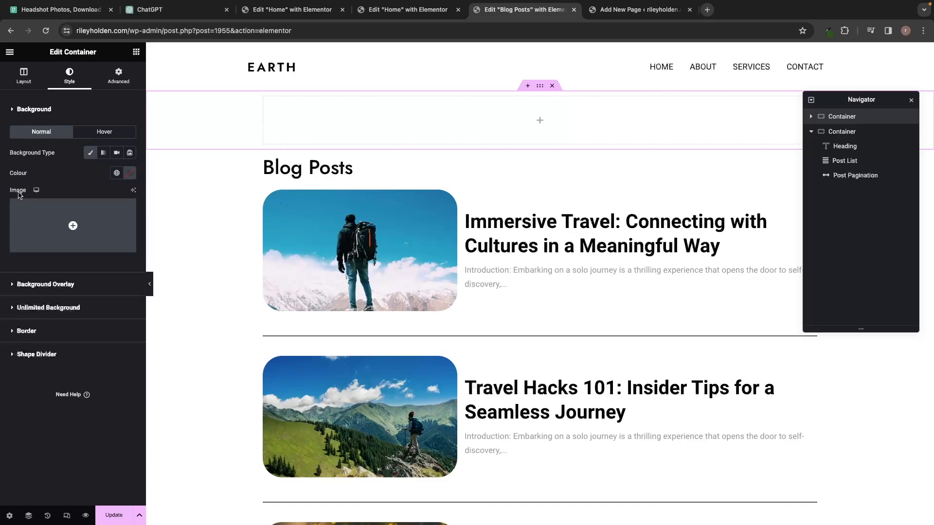
{"action": "mouse_move", "coordinate": [30, 236]}
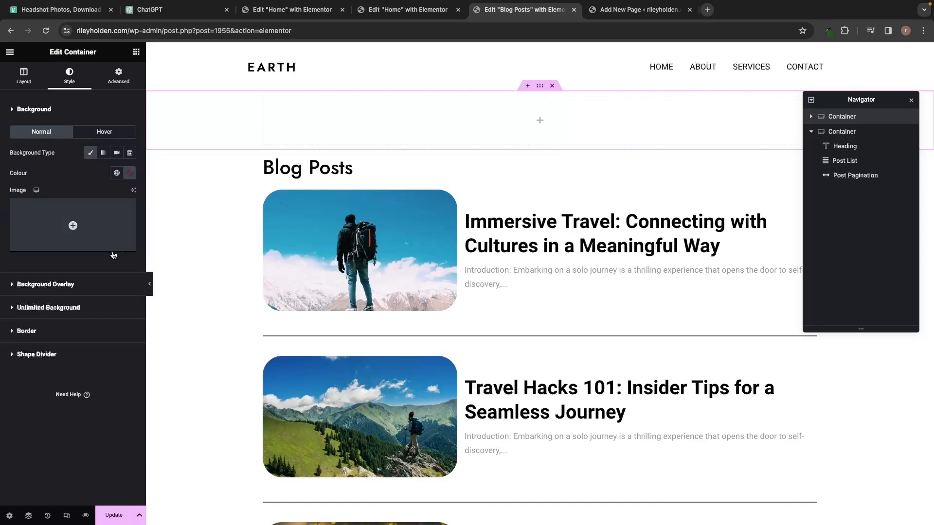
Set the container background image to Banner.jpg with Display Size Cover.
{"action": "left_click", "coordinate": [69, 226]}
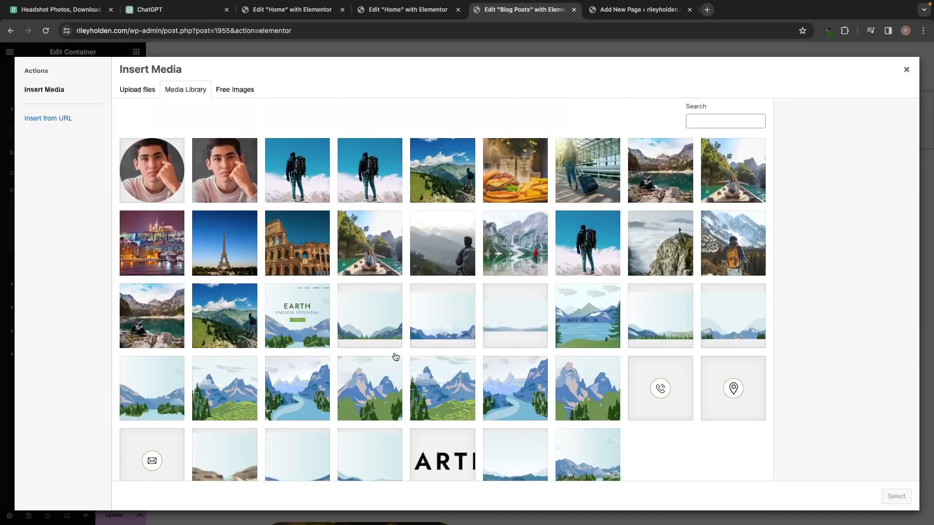
{"action": "left_click", "coordinate": [171, 383]}
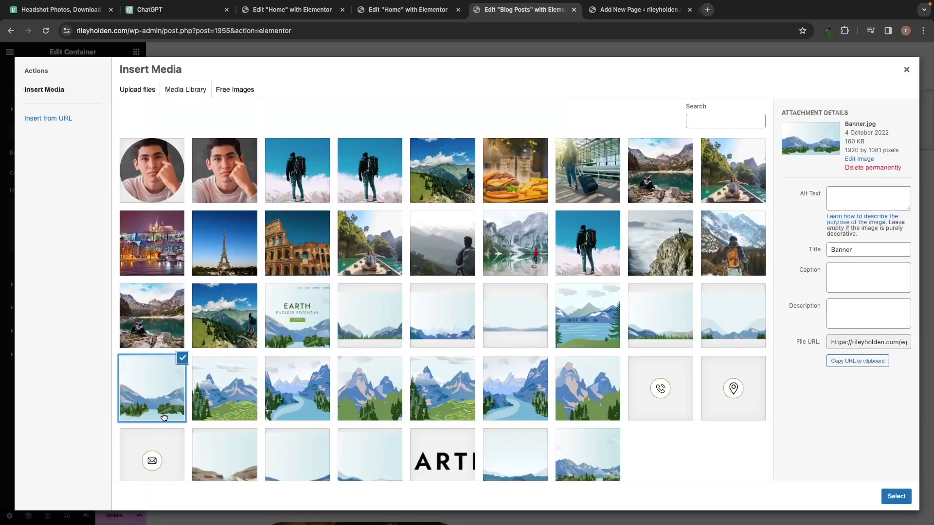
{"action": "left_click", "coordinate": [897, 496]}
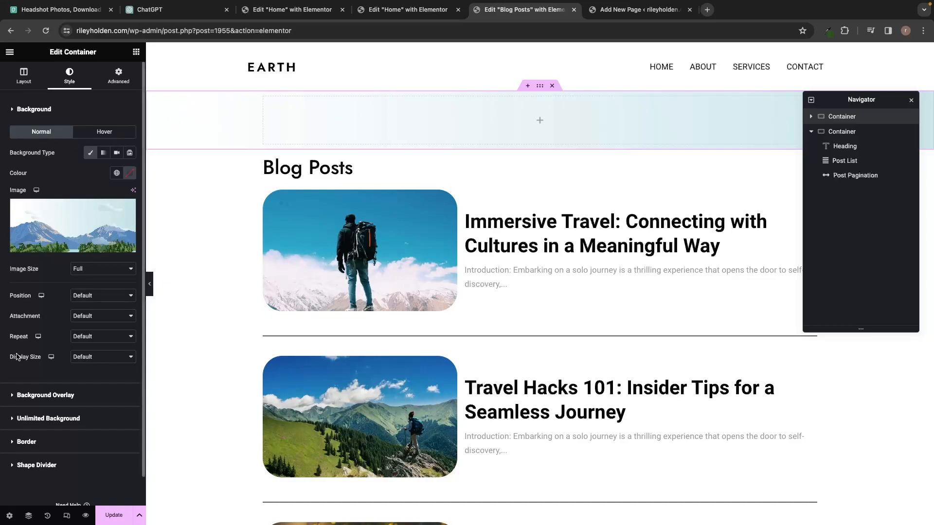
{"action": "left_click", "coordinate": [96, 360]}
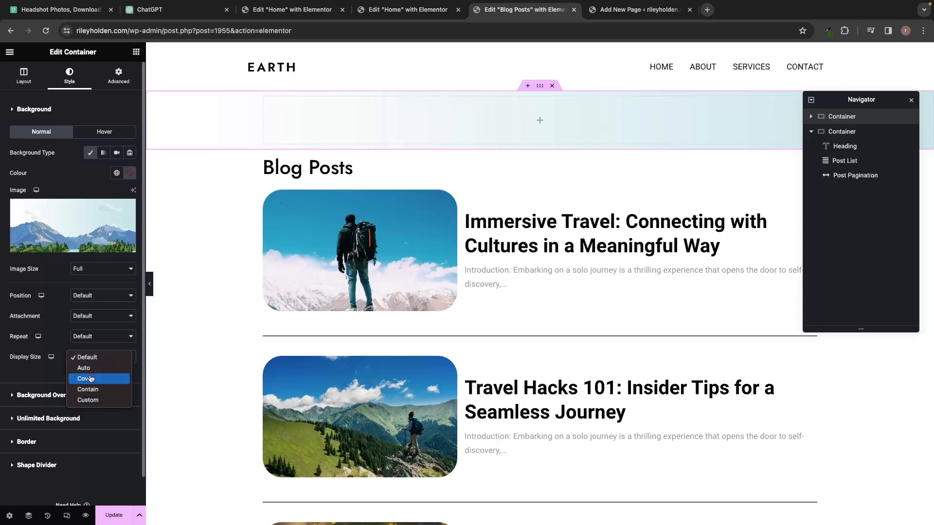
{"action": "left_click", "coordinate": [90, 378]}
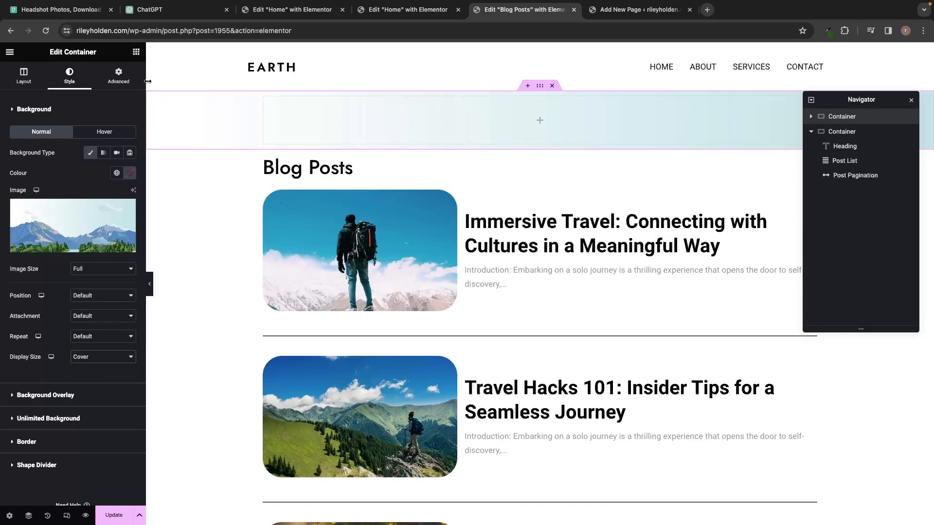
{"action": "left_click", "coordinate": [137, 54]}
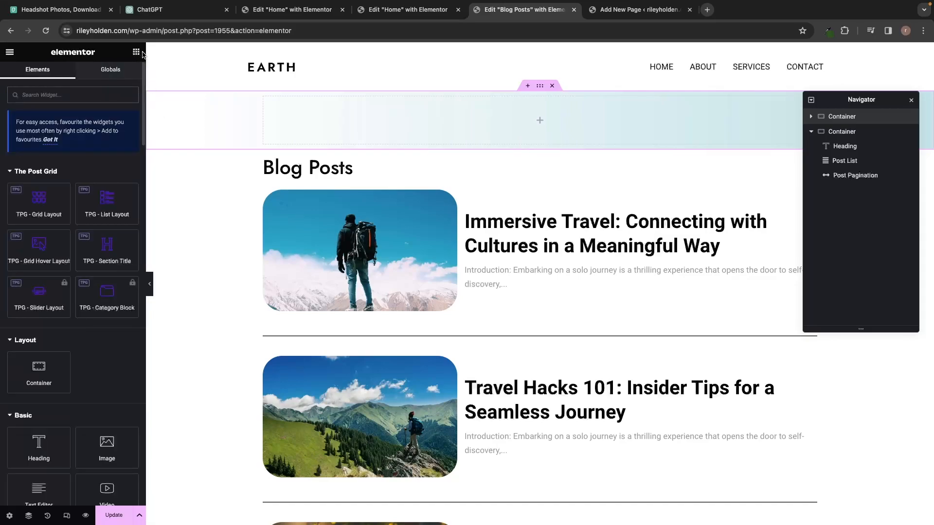
Put a 154 px Spacer in the banner container, with a Heading widget below it.
{"action": "scroll", "coordinate": [107, 267], "scroll_direction": "down", "scroll_amount": 5}
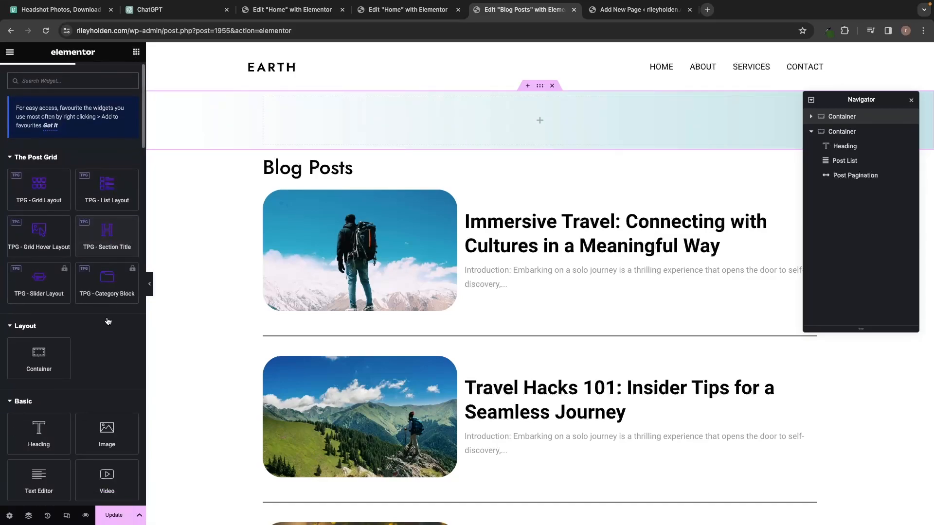
{"action": "scroll", "coordinate": [97, 350], "scroll_direction": "down", "scroll_amount": 3}
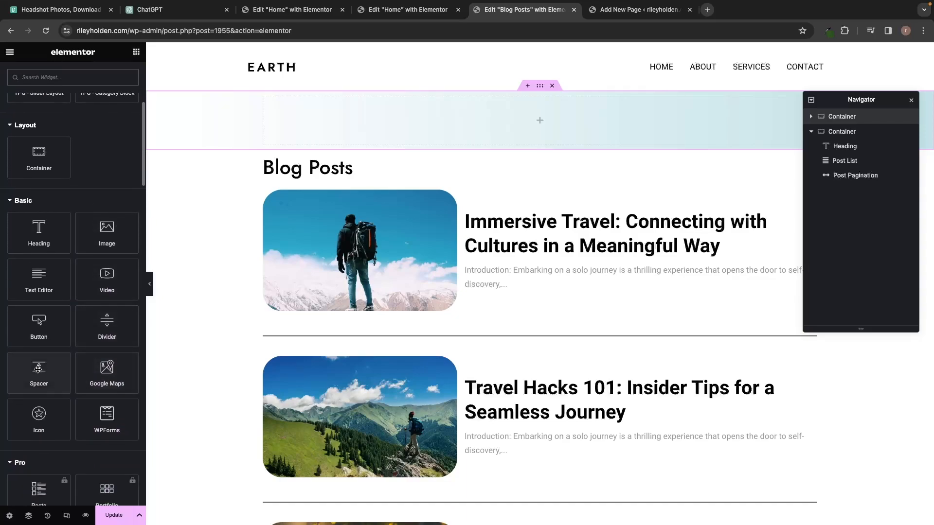
{"action": "left_click_drag", "start_coordinate": [38, 371], "coordinate": [442, 117]}
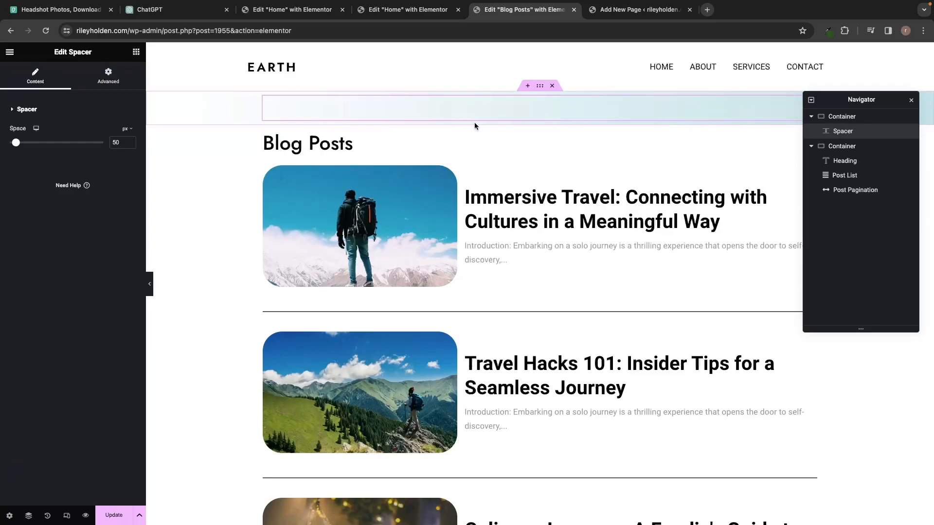
{"action": "mouse_move", "coordinate": [16, 143]}
{"action": "left_mouse_down"}
{"action": "mouse_move", "coordinate": [110, 142]}
{"action": "mouse_move", "coordinate": [9, 142]}
{"action": "mouse_move", "coordinate": [101, 140]}
{"action": "mouse_move", "coordinate": [32, 142]}
{"action": "left_mouse_up"}
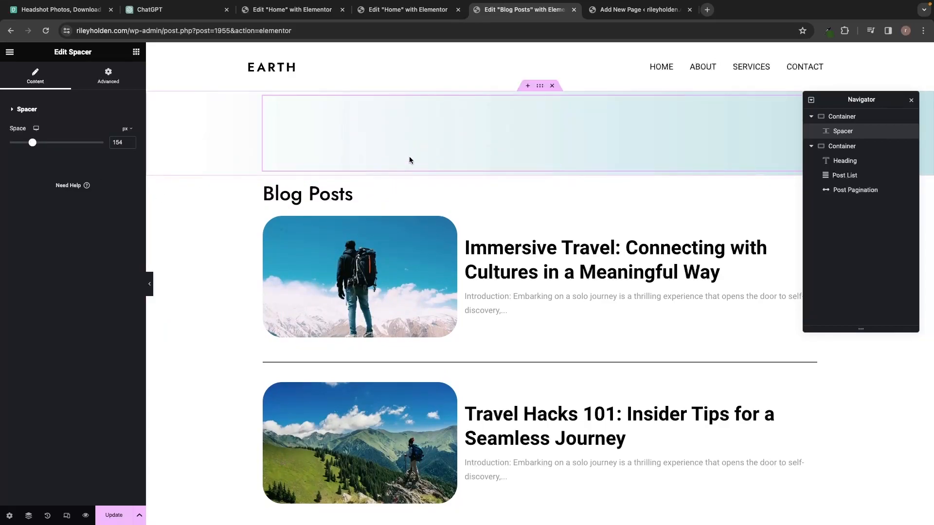
{"action": "left_click", "coordinate": [135, 53]}
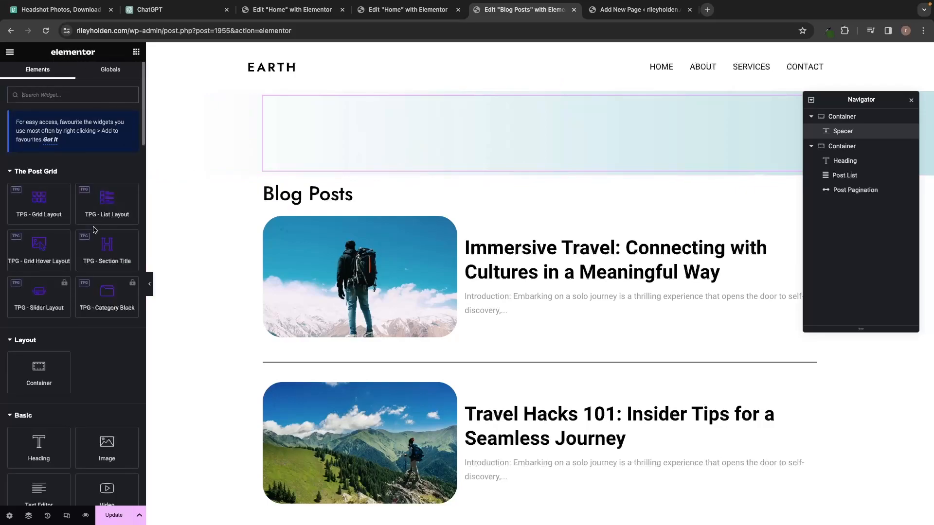
{"action": "scroll", "coordinate": [73, 194], "scroll_direction": "down", "scroll_amount": 3}
{"action": "left_click_drag", "start_coordinate": [39, 374], "coordinate": [513, 162]}
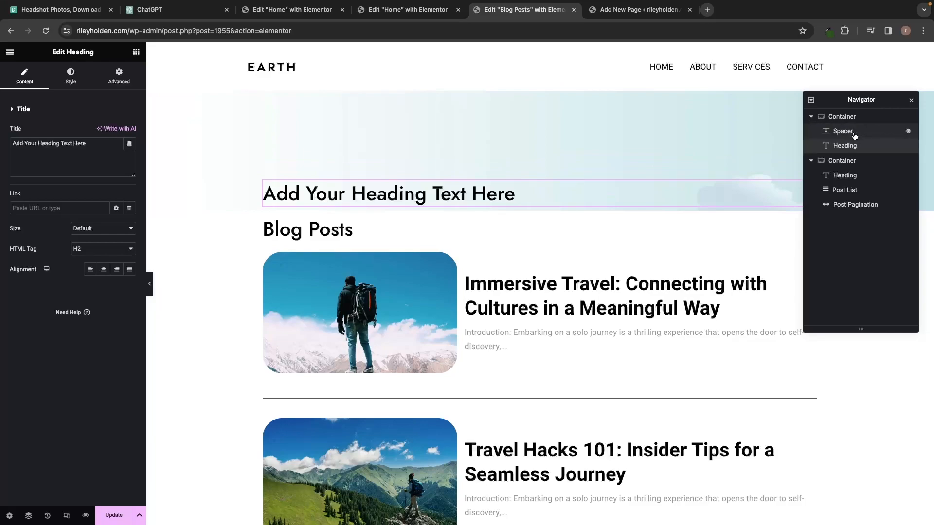
Change the new heading's placeholder text to 'BLOG POSTS'.
{"action": "mouse_move", "coordinate": [853, 146]}
{"action": "left_mouse_down"}
{"action": "mouse_move", "coordinate": [844, 127]}
{"action": "mouse_move", "coordinate": [838, 154]}
{"action": "left_mouse_up"}
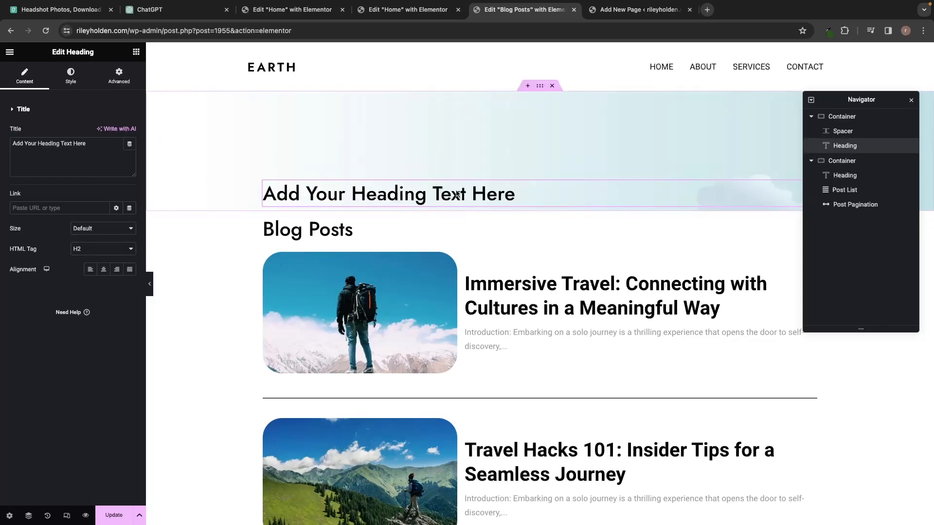
{"action": "triple_click", "coordinate": [430, 193]}
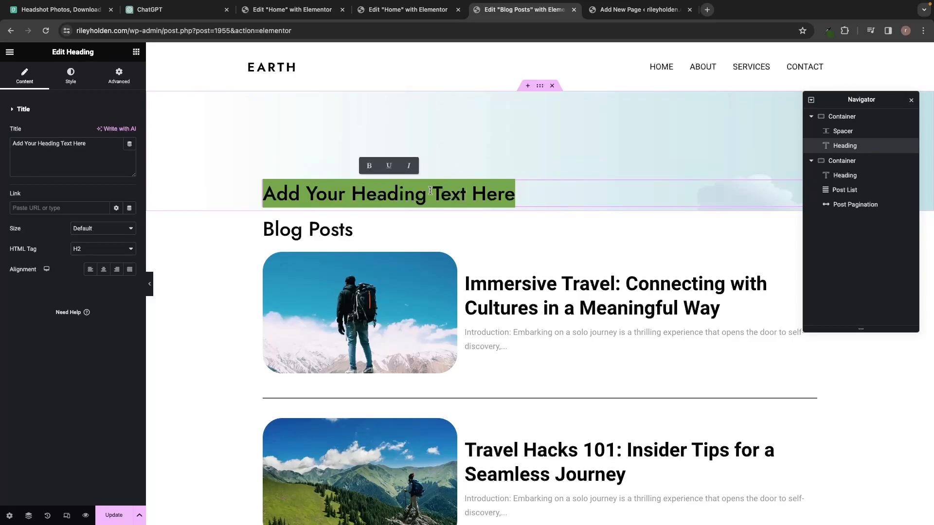
{"action": "type", "text": "BLOF"}
{"action": "key", "text": "BackSpace"}
{"action": "type", "text": "G "}
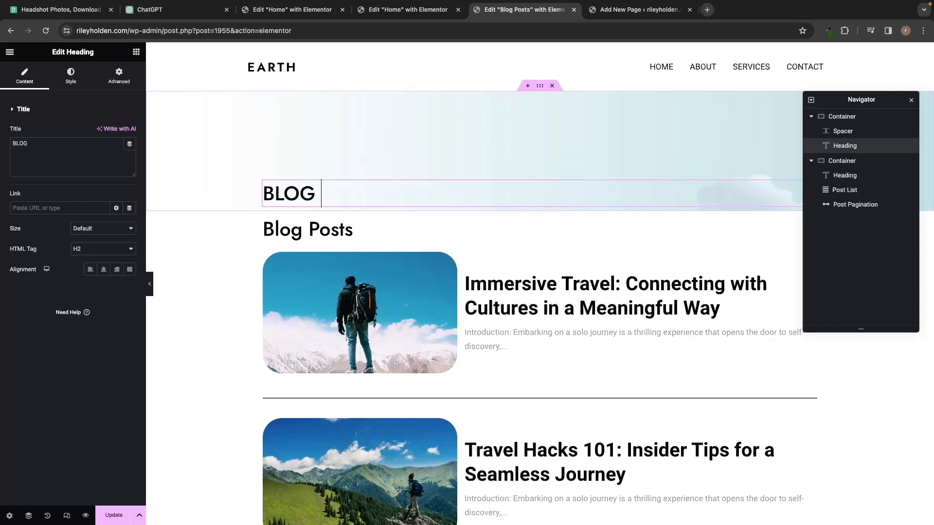
{"action": "type", "text": "POSTS"}
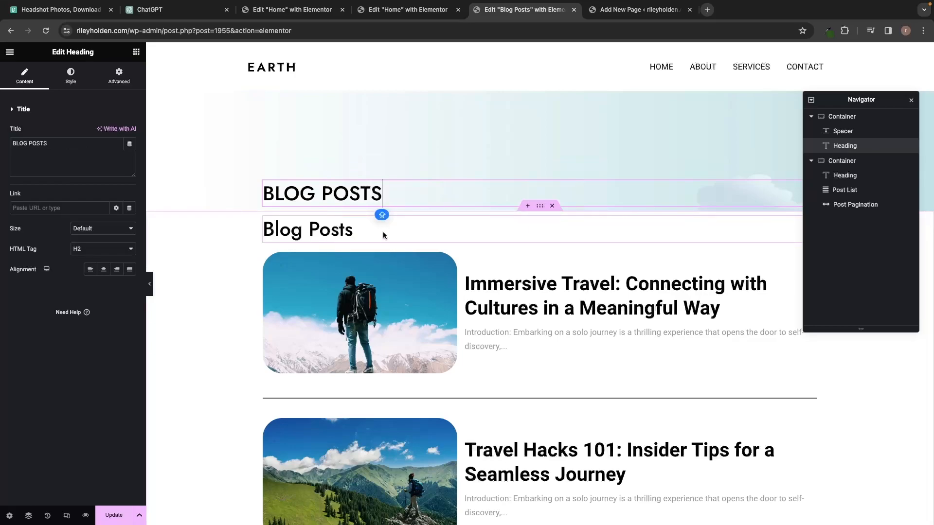
Delete the old Blog Posts heading and add another Heading widget below BLOG POSTS.
{"action": "left_click", "coordinate": [312, 232]}
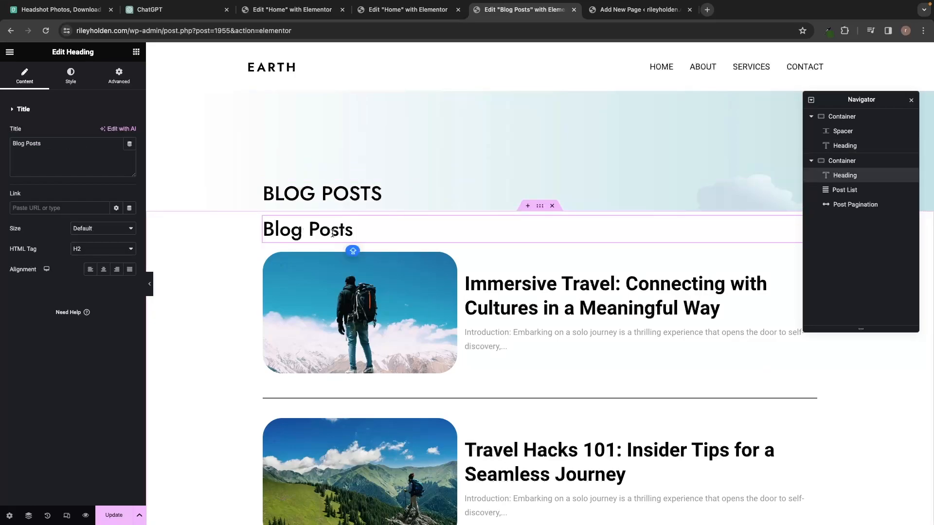
{"action": "right_click", "coordinate": [836, 175]}
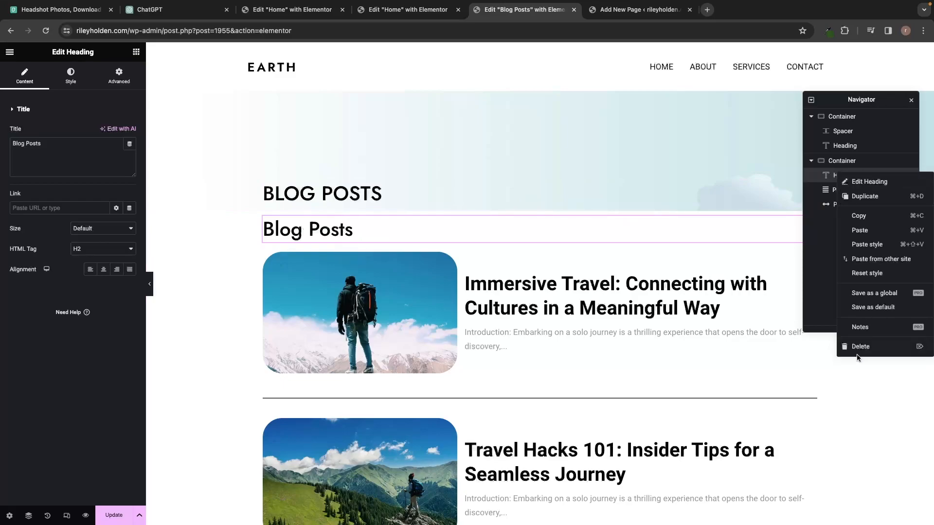
{"action": "left_click", "coordinate": [859, 346]}
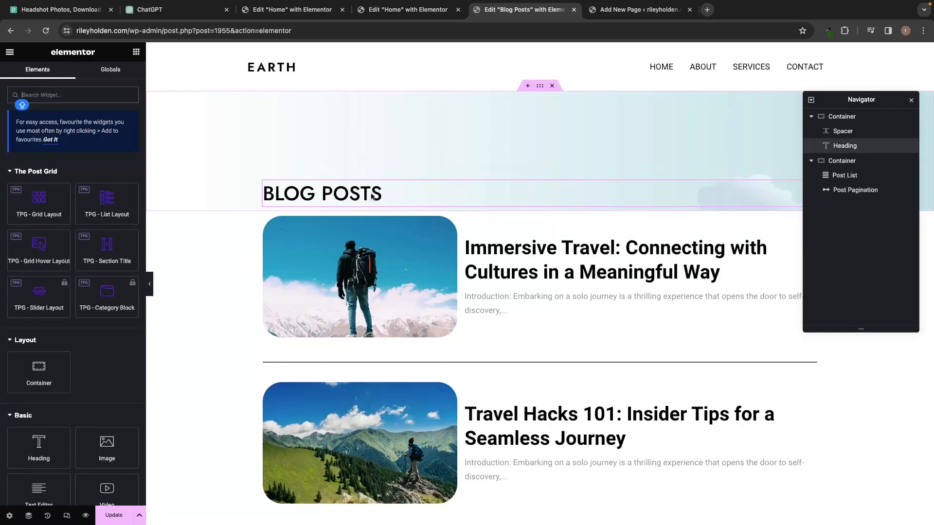
{"action": "scroll", "coordinate": [73, 379], "scroll_direction": "down", "scroll_amount": 2}
{"action": "left_click_drag", "start_coordinate": [39, 401], "coordinate": [377, 209]}
Replace the second heading's text with 'STAY ON TRACK WITH OUR LATEST BLOG ARTICLES'.
{"action": "triple_click", "coordinate": [389, 226]}
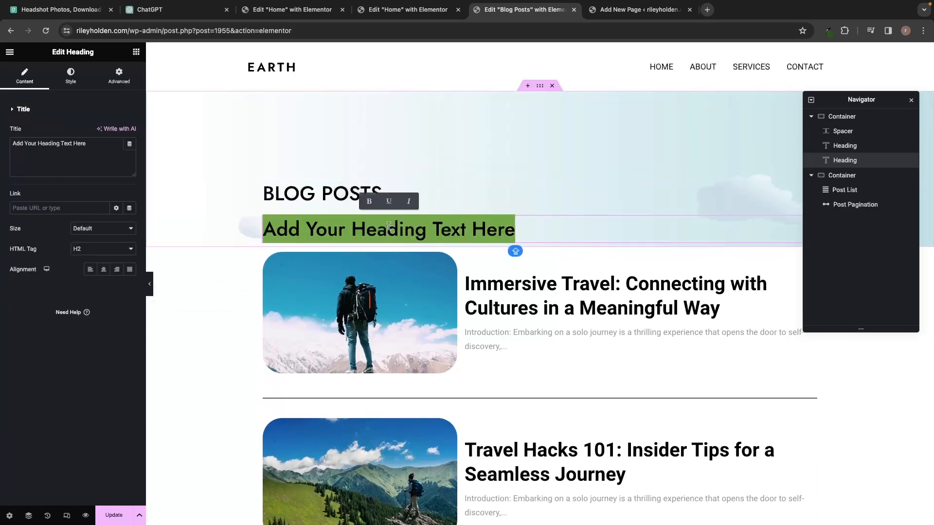
{"action": "type", "text": "STAY ON TRACK WITH OUR LATEST BLOG"}
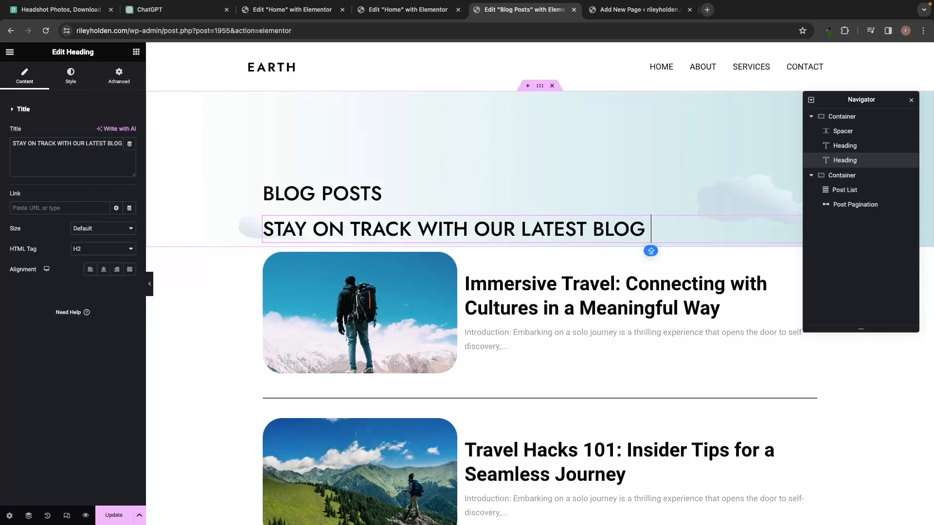
{"action": "type", "text": "ARTICA"}
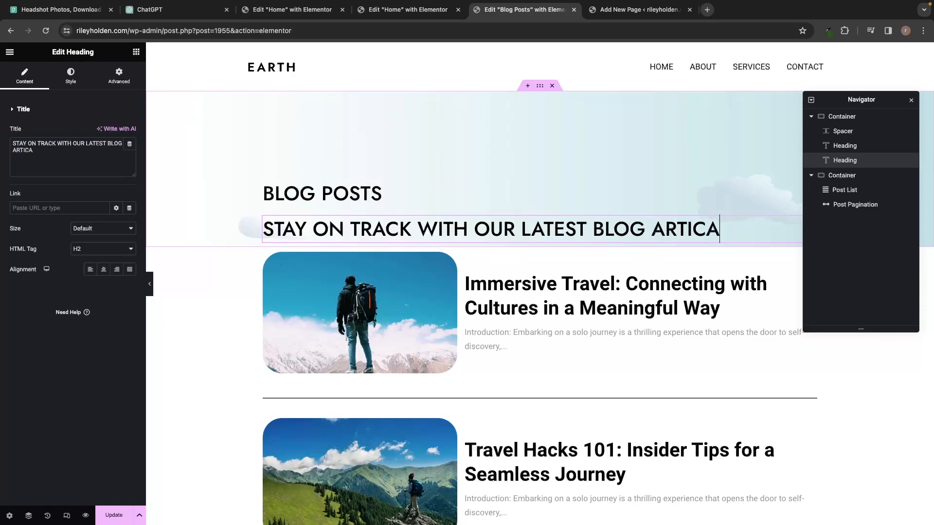
{"action": "key", "text": "BackSpace"}
{"action": "type", "text": "LES"}
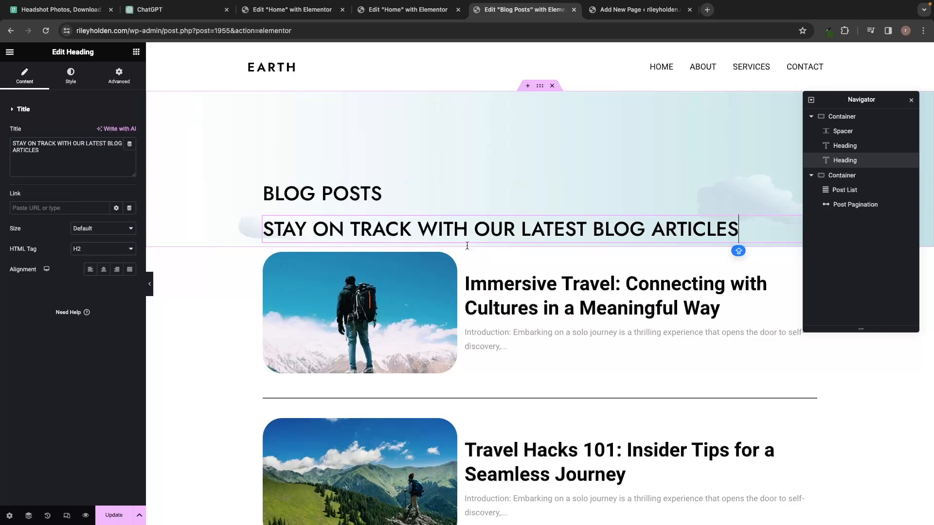
Add a 50 px Spacer below the tagline, then select the BLOG POSTS heading.
{"action": "left_click", "coordinate": [138, 56]}
{"action": "scroll", "coordinate": [111, 219], "scroll_direction": "down", "scroll_amount": 5}
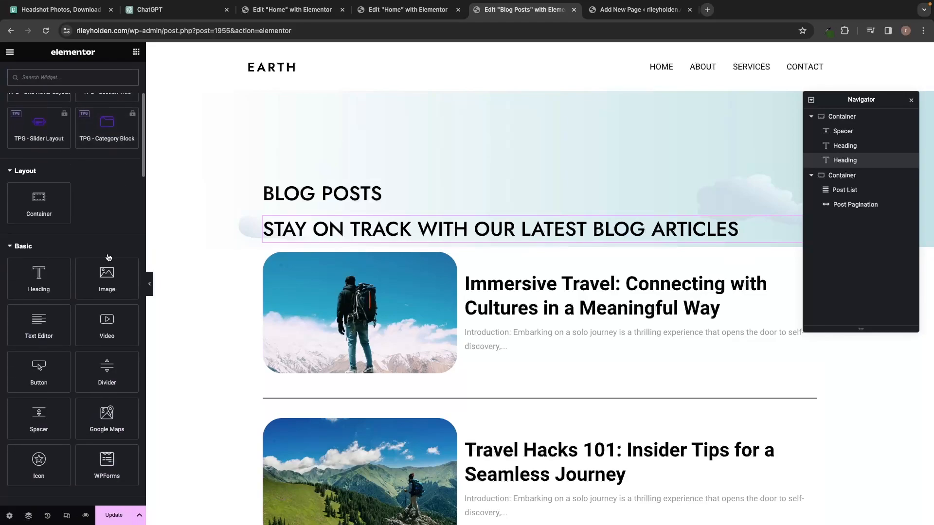
{"action": "scroll", "coordinate": [111, 250], "scroll_direction": "down", "scroll_amount": 2}
{"action": "left_click_drag", "start_coordinate": [39, 351], "coordinate": [459, 237]}
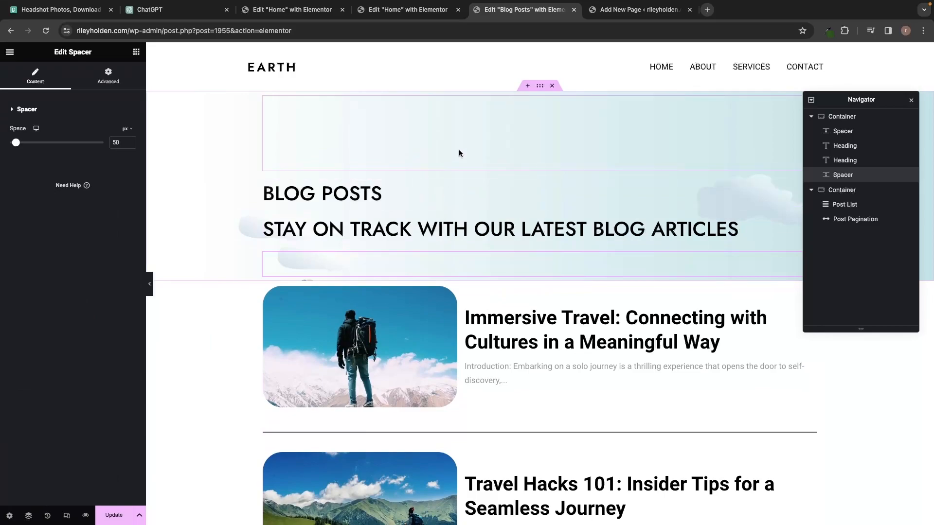
{"action": "left_click", "coordinate": [387, 194]}
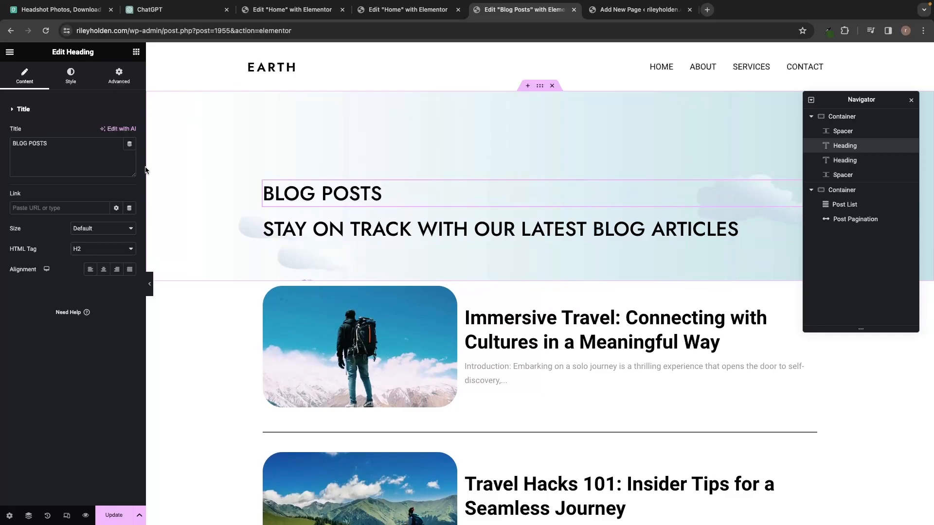
Set the BLOG POSTS heading's typography size to 80 px.
{"action": "left_click", "coordinate": [76, 81]}
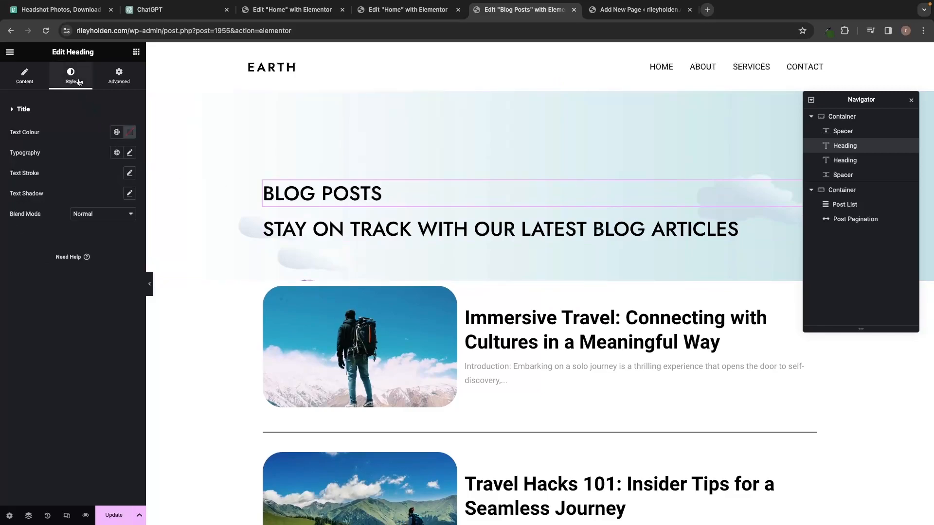
{"action": "left_click", "coordinate": [129, 153]}
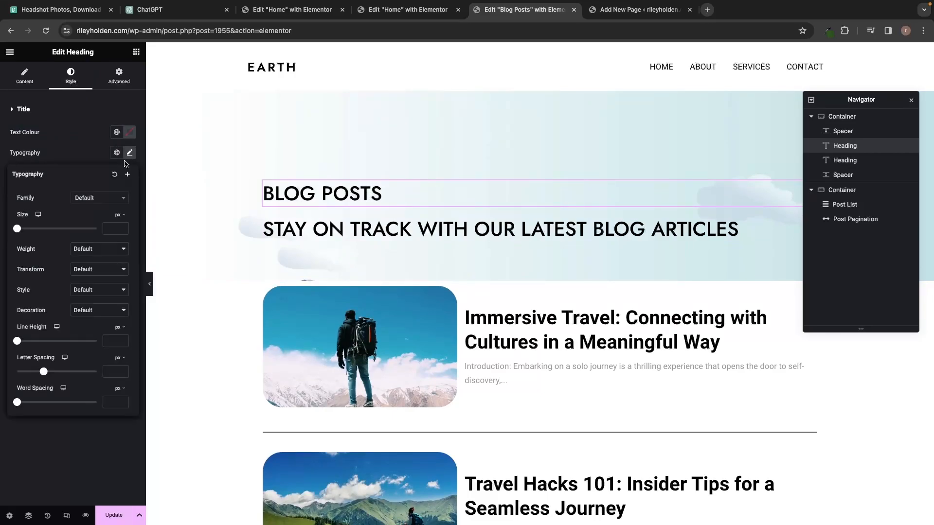
{"action": "left_click_drag", "start_coordinate": [18, 231], "coordinate": [48, 230]}
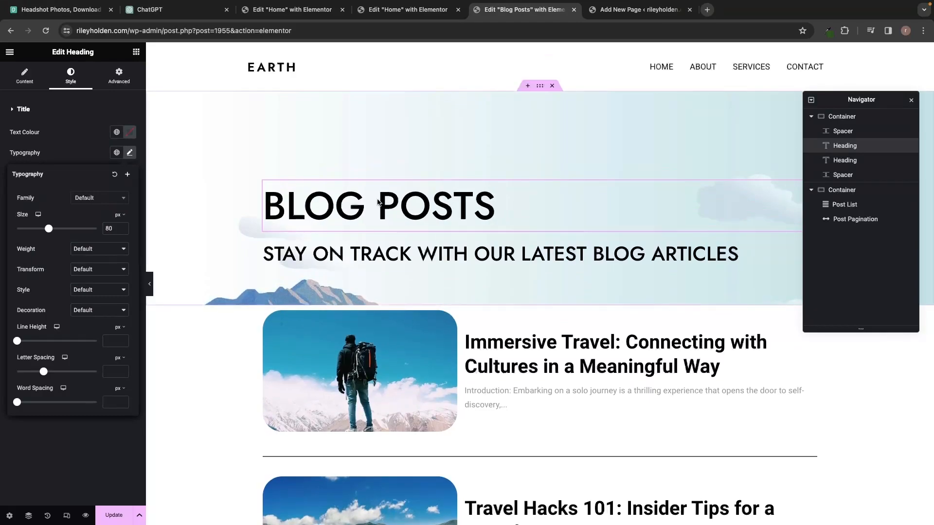
{"action": "left_click", "coordinate": [433, 14]}
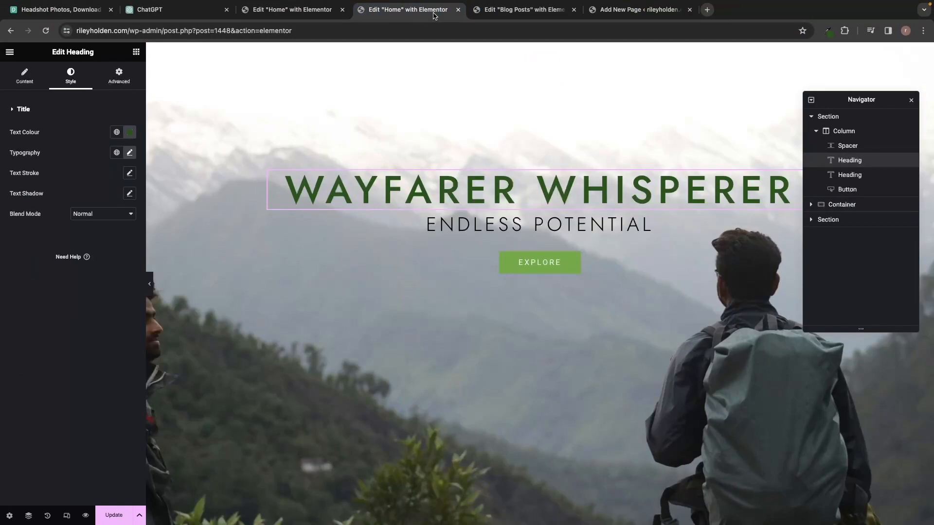
Sample the live site title's dark green #2c541e with the eyedropper extension.
{"action": "left_click", "coordinate": [706, 10]}
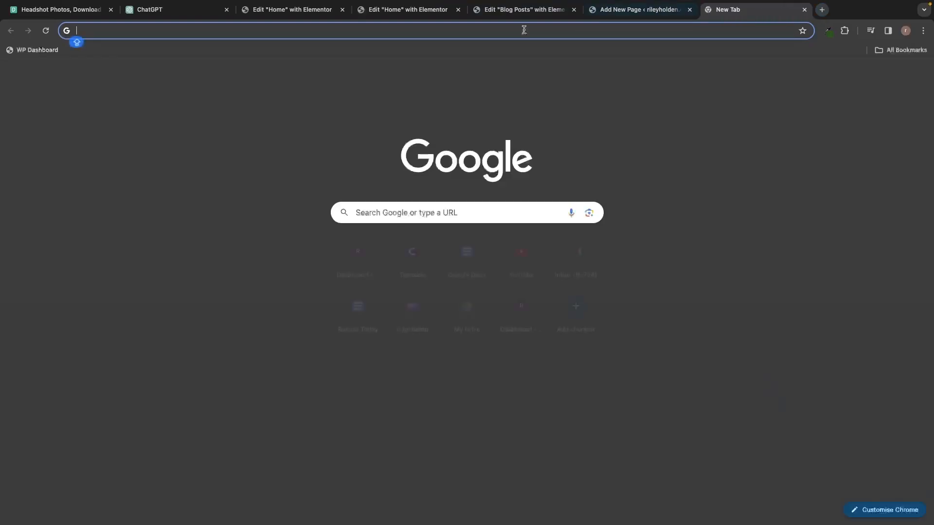
{"action": "left_click", "coordinate": [33, 51]}
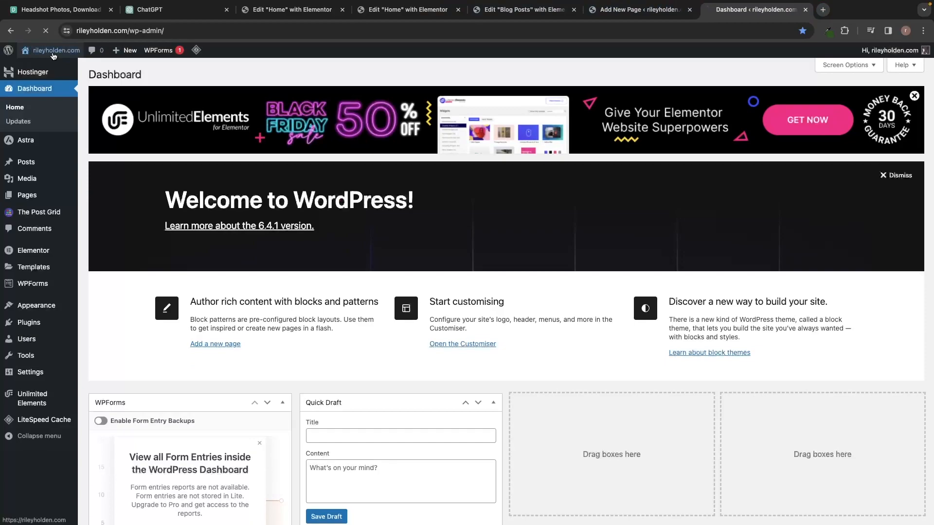
{"action": "left_click", "coordinate": [54, 50]}
{"action": "mouse_move", "coordinate": [54, 52]}
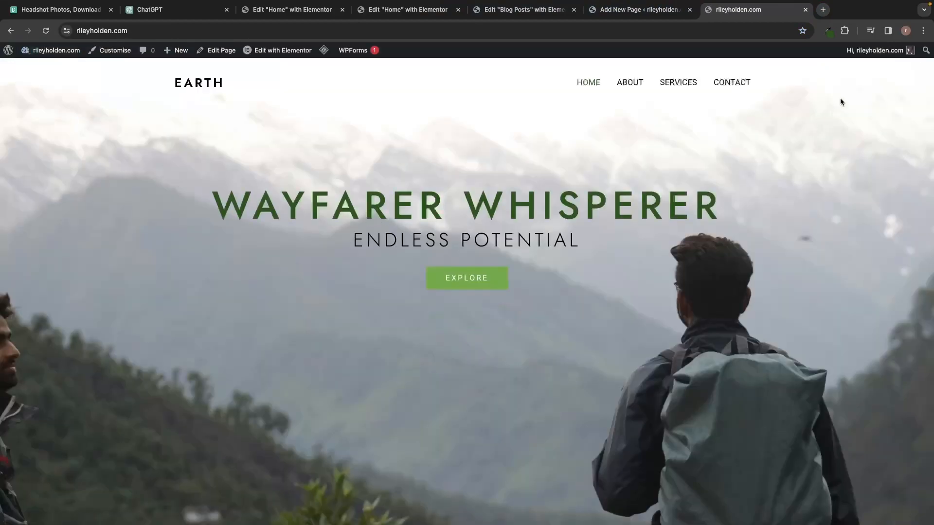
{"action": "left_click", "coordinate": [829, 32]}
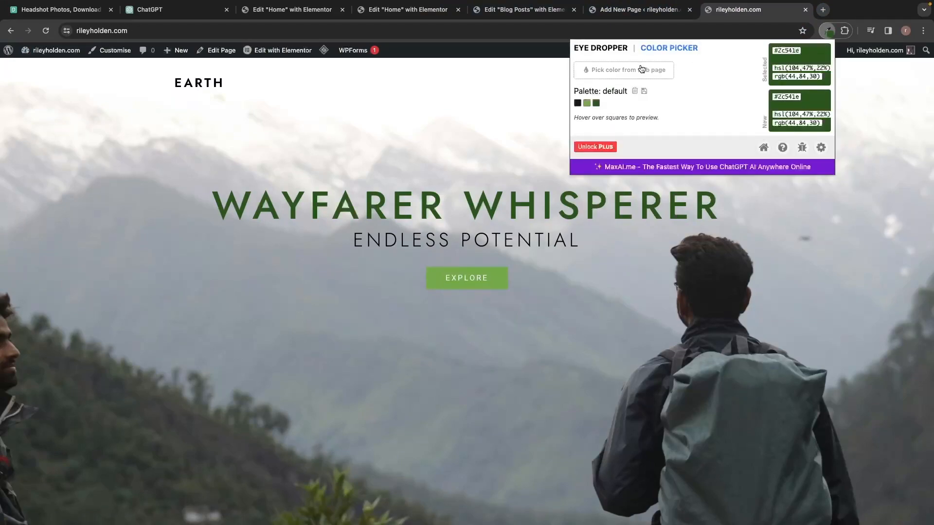
{"action": "left_click", "coordinate": [630, 127]}
{"action": "left_click", "coordinate": [591, 208]}
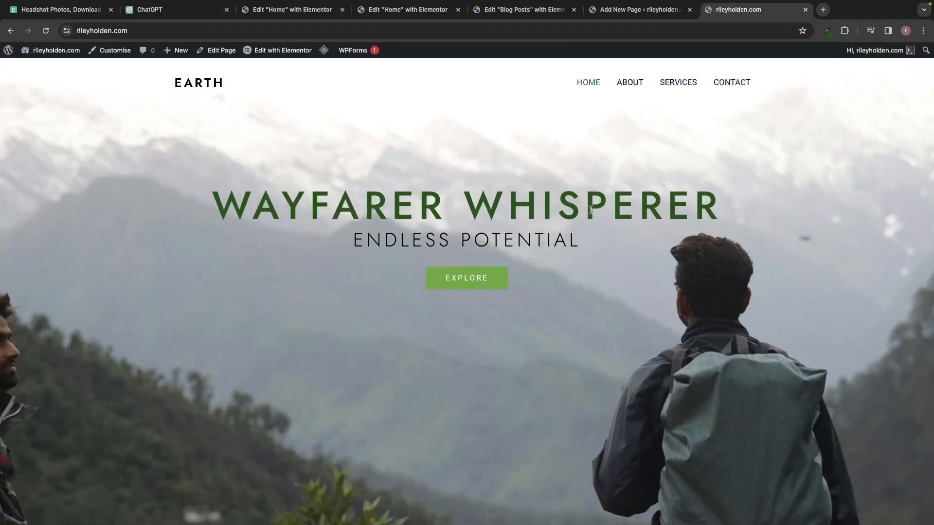
{"action": "left_click", "coordinate": [517, 11]}
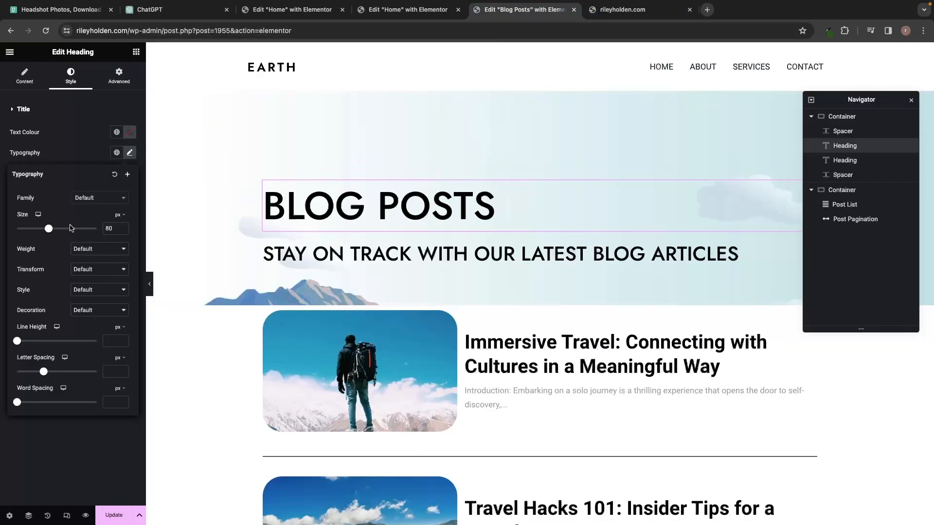
Colour the BLOG POSTS heading #2c541e, then check the Home page's ENDLESS POTENTIAL typography for reference.
{"action": "left_click", "coordinate": [129, 138]}
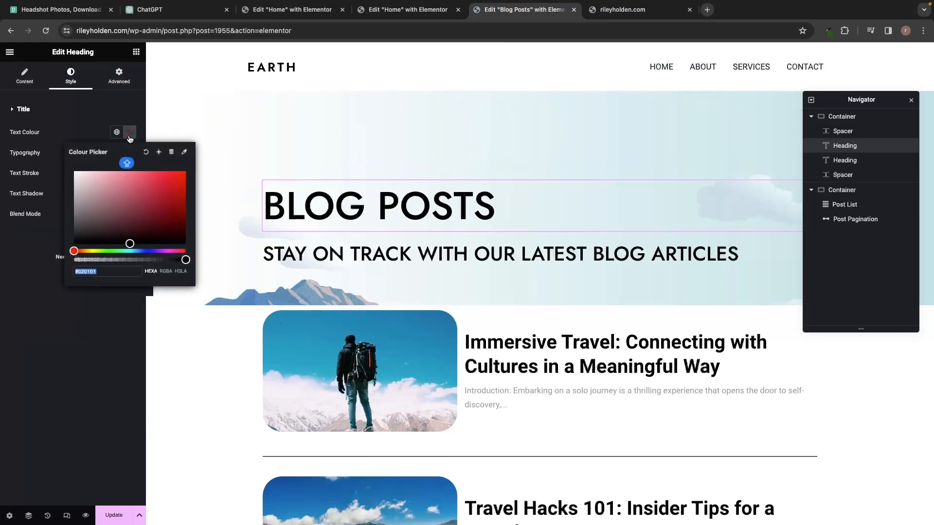
{"action": "type", "text": "2c541e"}
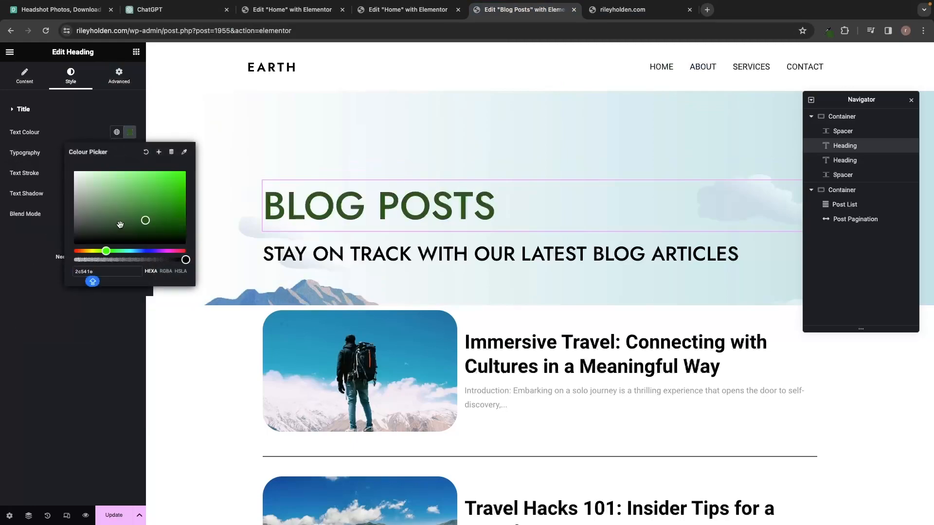
{"action": "left_click", "coordinate": [413, 9]}
{"action": "left_click", "coordinate": [459, 211]}
{"action": "left_click", "coordinate": [650, 219]}
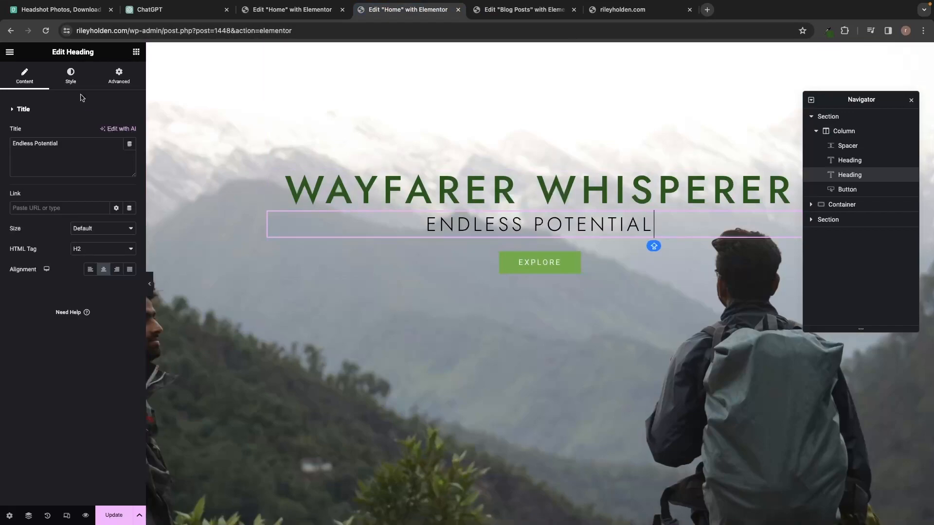
{"action": "left_click", "coordinate": [70, 77]}
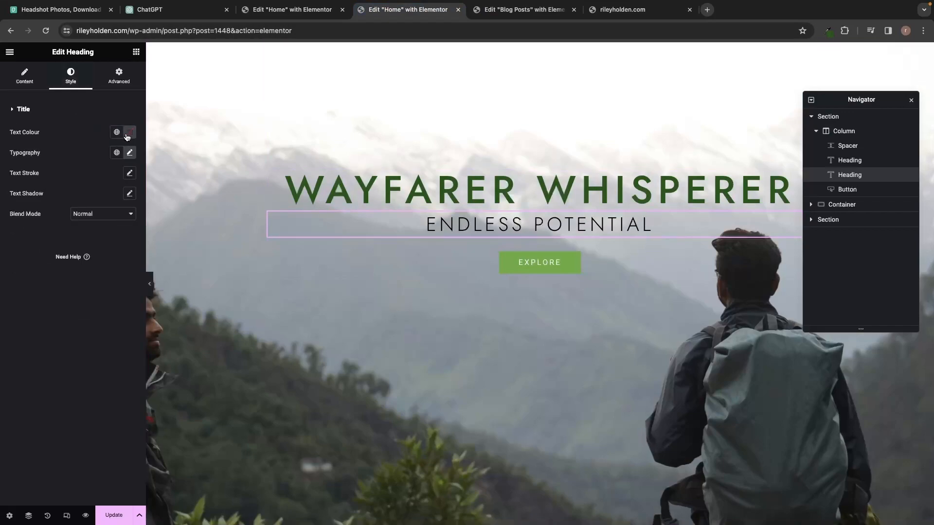
{"action": "left_click", "coordinate": [129, 153]}
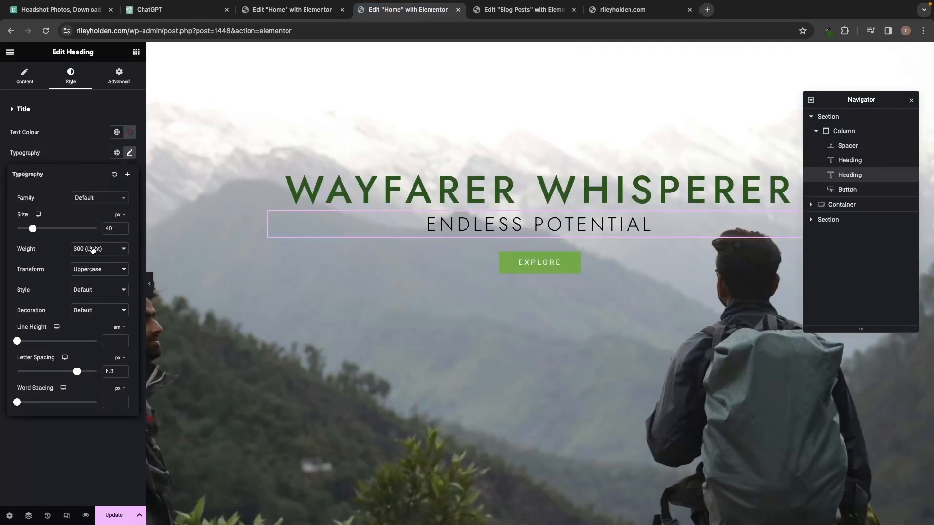
{"action": "left_click", "coordinate": [506, 12]}
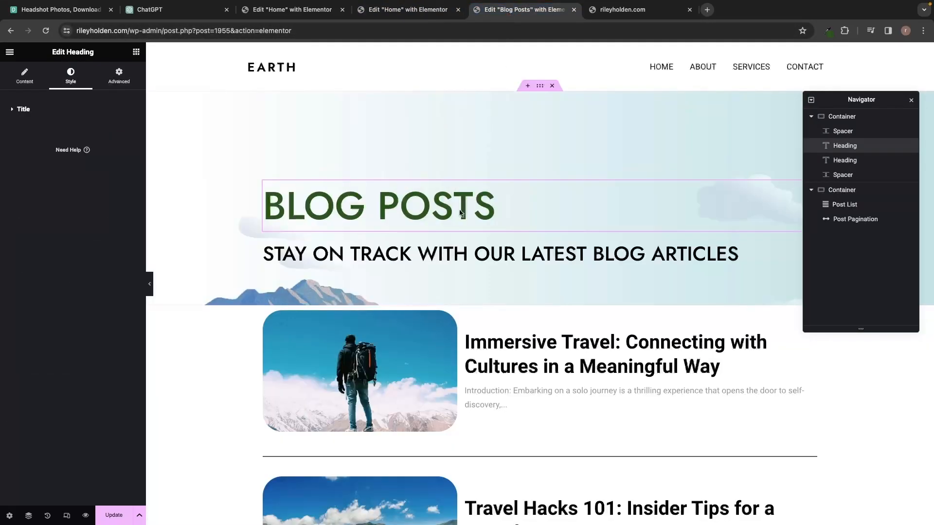
Give the subtitle Light 300 weight and a font size of about 38 px.
{"action": "left_click", "coordinate": [430, 253]}
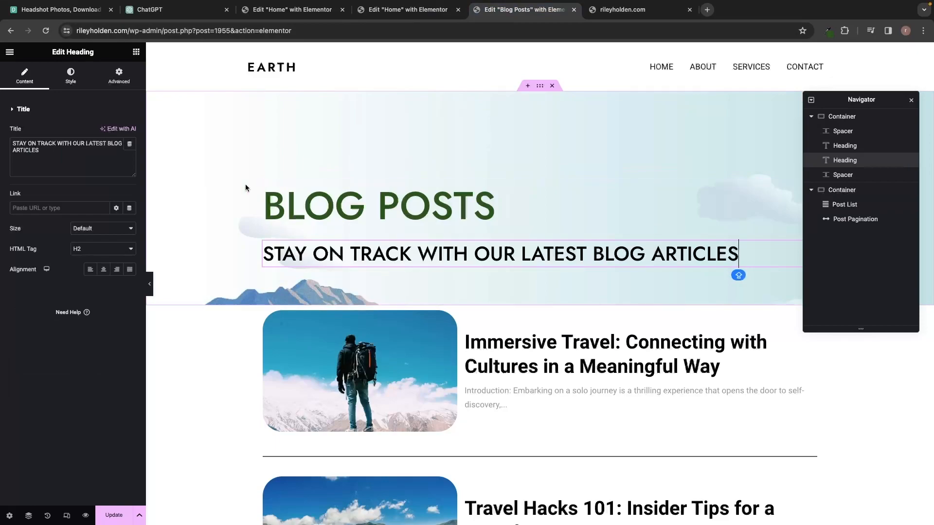
{"action": "left_click", "coordinate": [71, 77]}
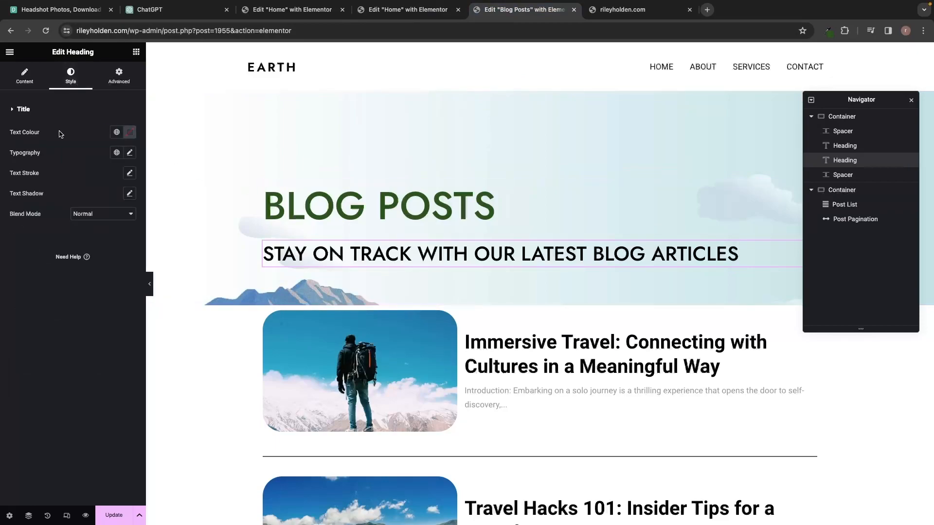
{"action": "left_click", "coordinate": [129, 153]}
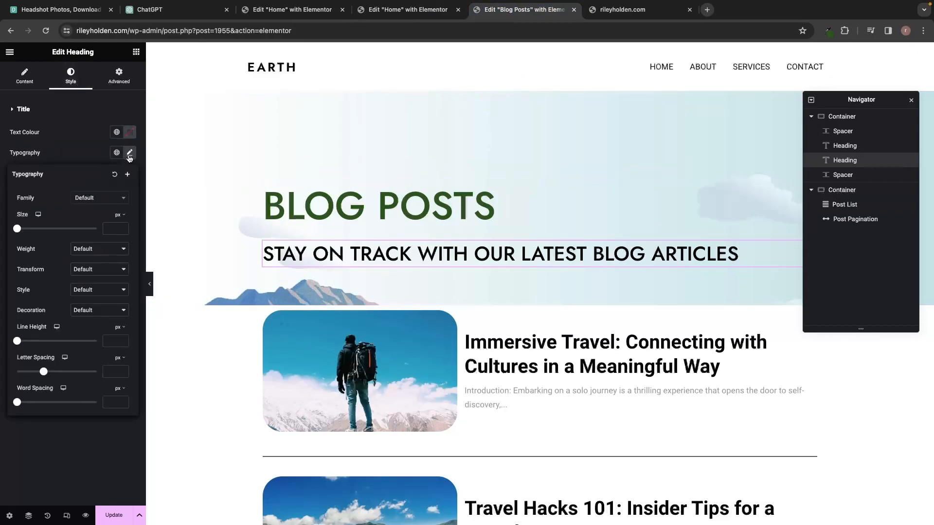
{"action": "left_click", "coordinate": [89, 249]}
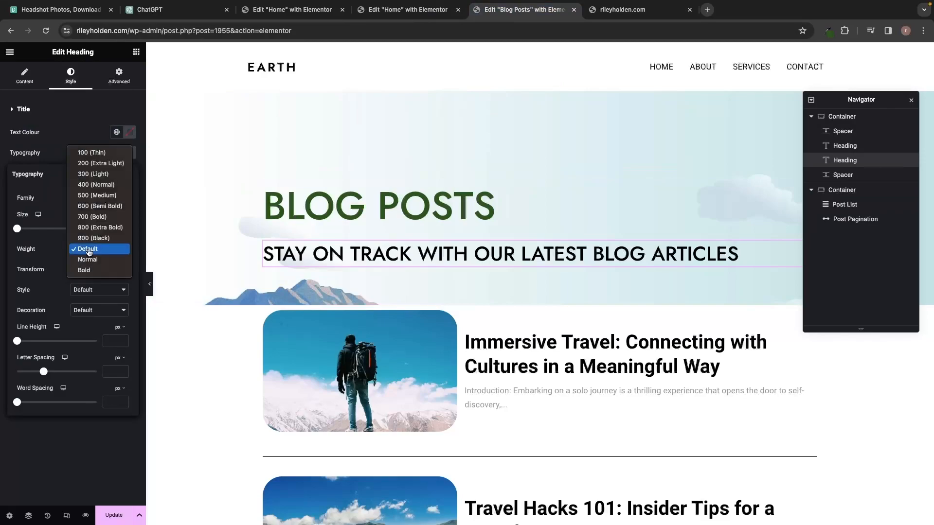
{"action": "left_click", "coordinate": [97, 174]}
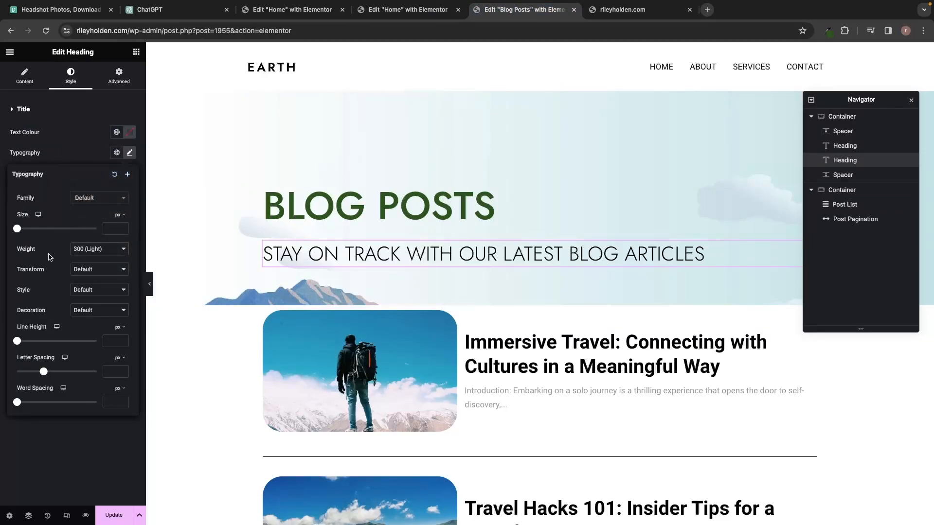
{"action": "left_click_drag", "start_coordinate": [24, 231], "coordinate": [31, 231]}
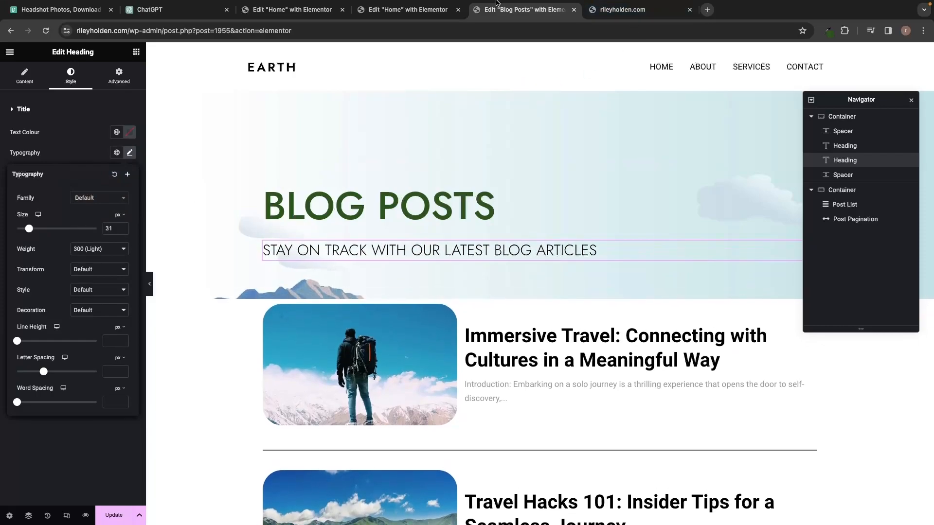
{"action": "key", "text": "ctrl+shift+Tab"}
{"action": "key", "text": "ctrl+Tab"}
{"action": "left_click_drag", "start_coordinate": [30, 228], "coordinate": [36, 231]}
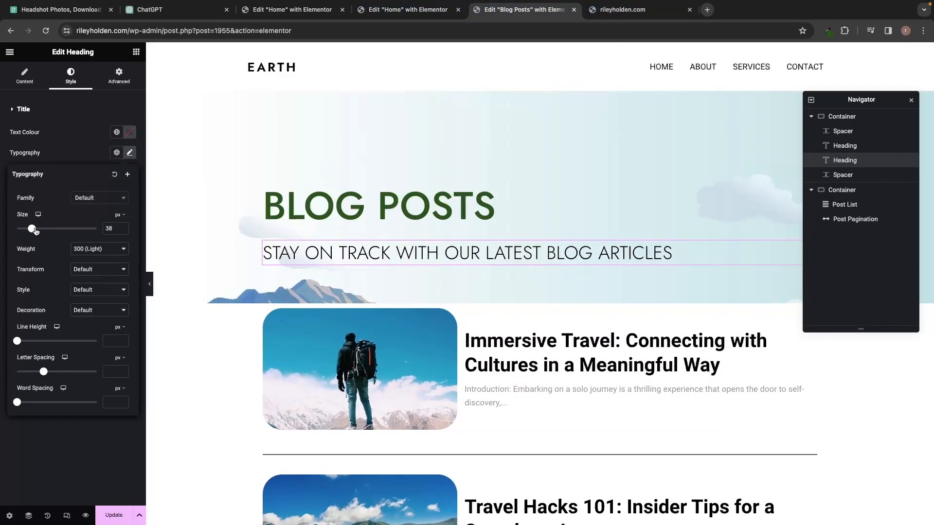
{"action": "left_click", "coordinate": [77, 161]}
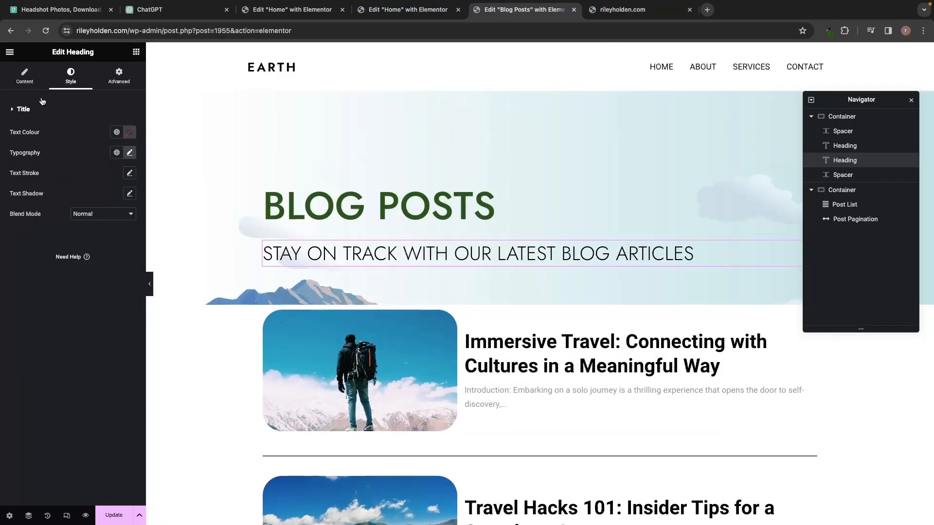
Centre-align both the subtitle and the BLOG POSTS heading.
{"action": "left_click", "coordinate": [24, 73]}
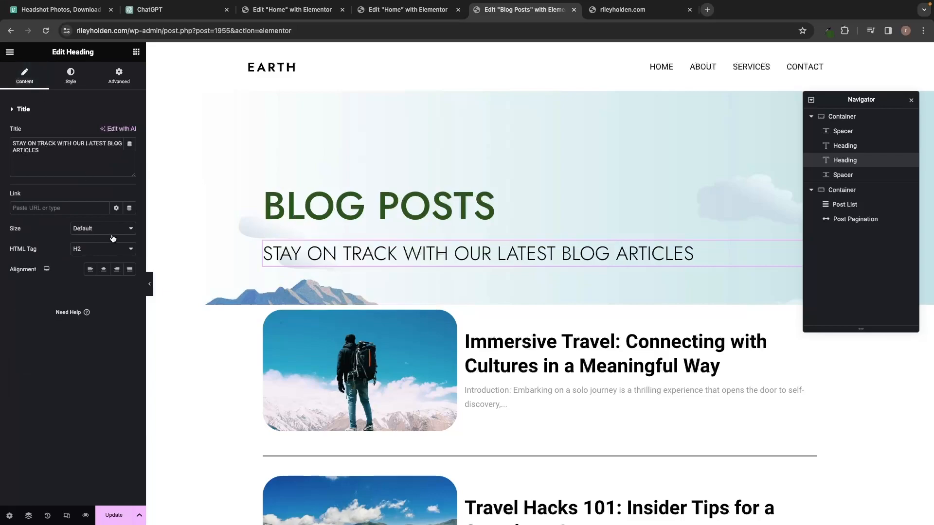
{"action": "left_click", "coordinate": [103, 269]}
{"action": "left_click", "coordinate": [380, 207]}
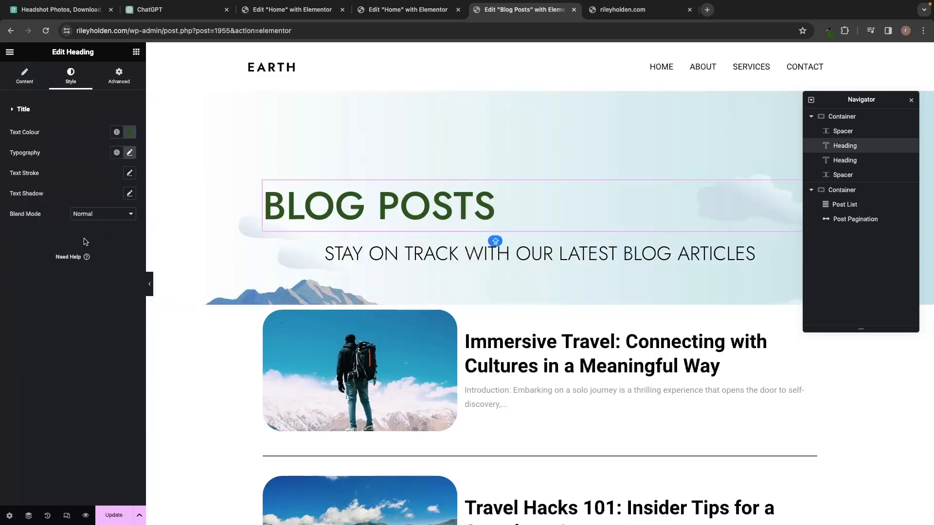
{"action": "left_click", "coordinate": [41, 81]}
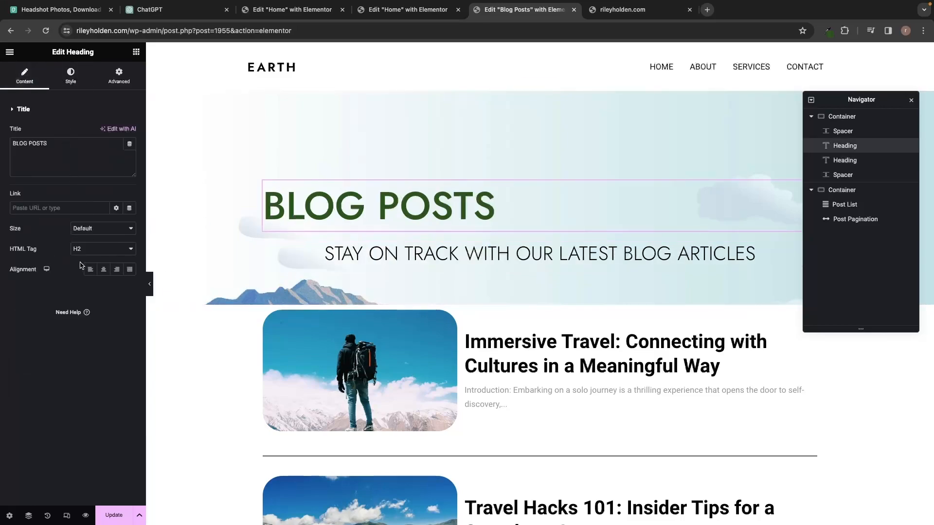
{"action": "left_click", "coordinate": [103, 269]}
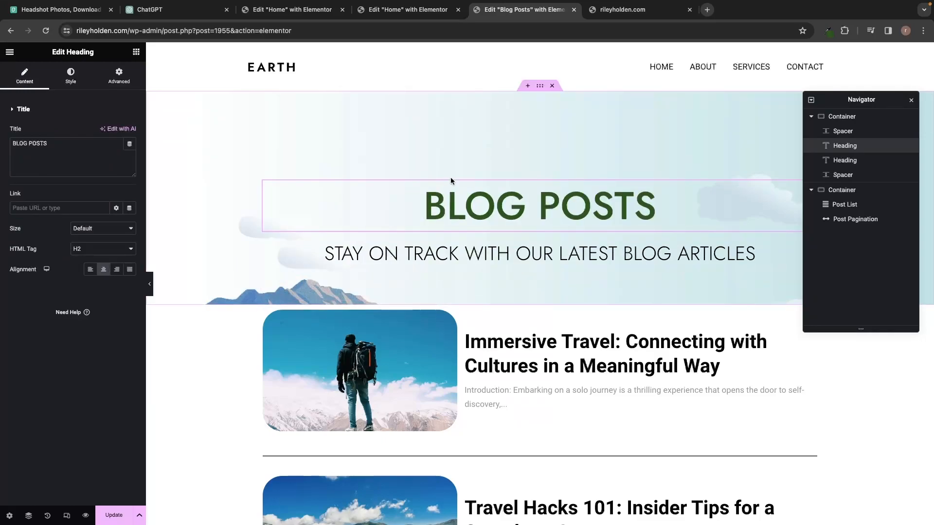
{"action": "left_click", "coordinate": [456, 281]}
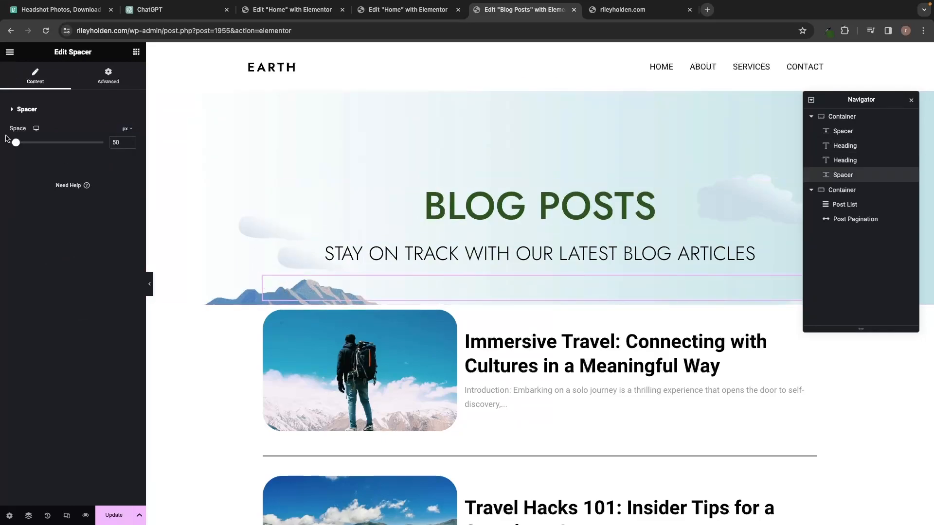
Make the spacer below the tagline about 498 px tall and update the page.
{"action": "left_click_drag", "start_coordinate": [16, 142], "coordinate": [39, 147]}
{"action": "left_click", "coordinate": [393, 146]}
{"action": "left_click", "coordinate": [344, 323]}
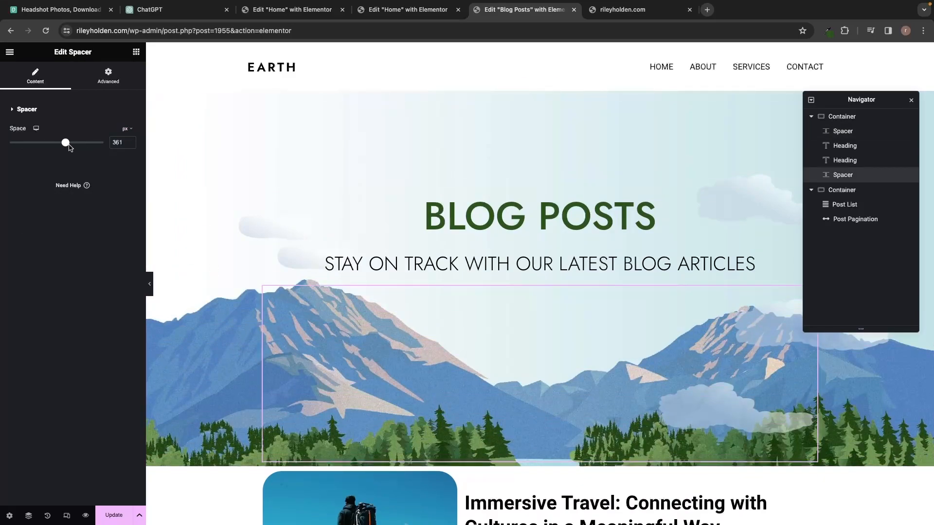
{"action": "left_click_drag", "start_coordinate": [68, 144], "coordinate": [89, 144]}
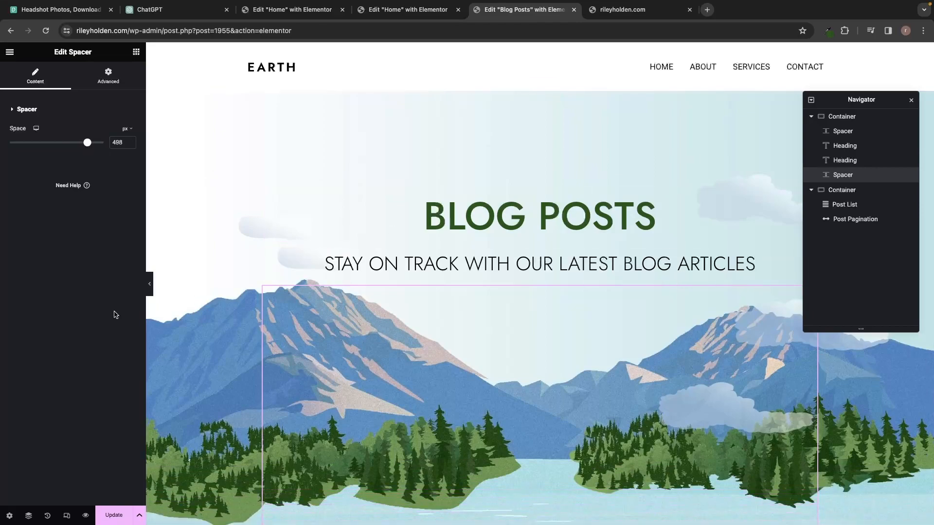
{"action": "scroll", "coordinate": [307, 327], "scroll_direction": "down", "scroll_amount": 3}
{"action": "scroll", "coordinate": [307, 329], "scroll_direction": "down", "scroll_amount": 15}
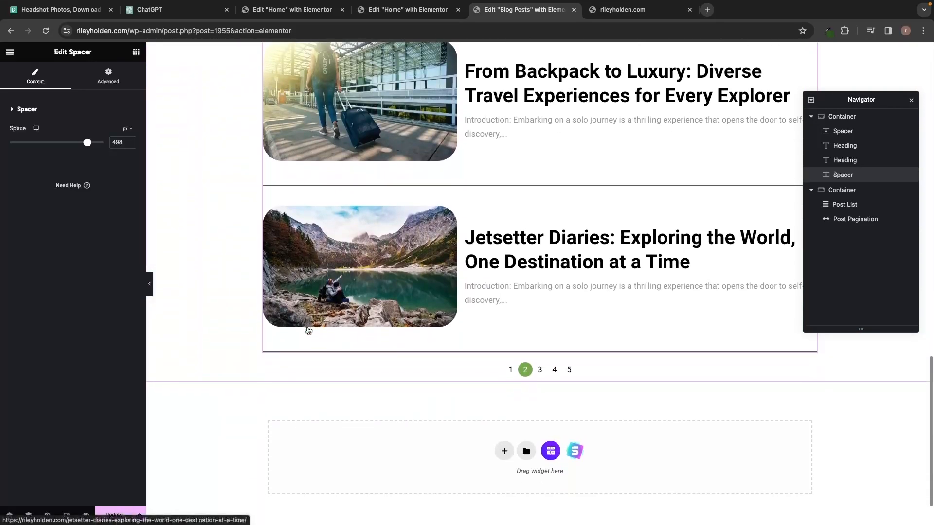
{"action": "scroll", "coordinate": [307, 326], "scroll_direction": "up", "scroll_amount": 20}
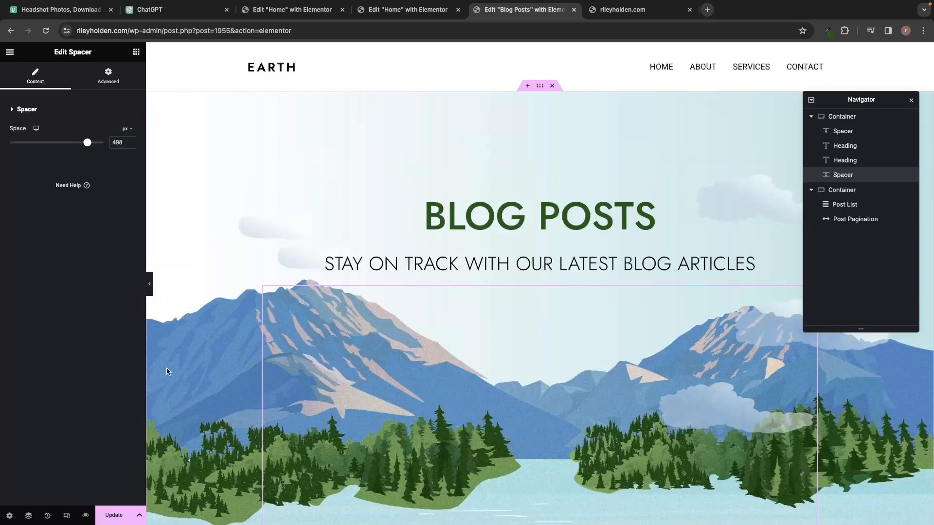
{"action": "left_click", "coordinate": [108, 519]}
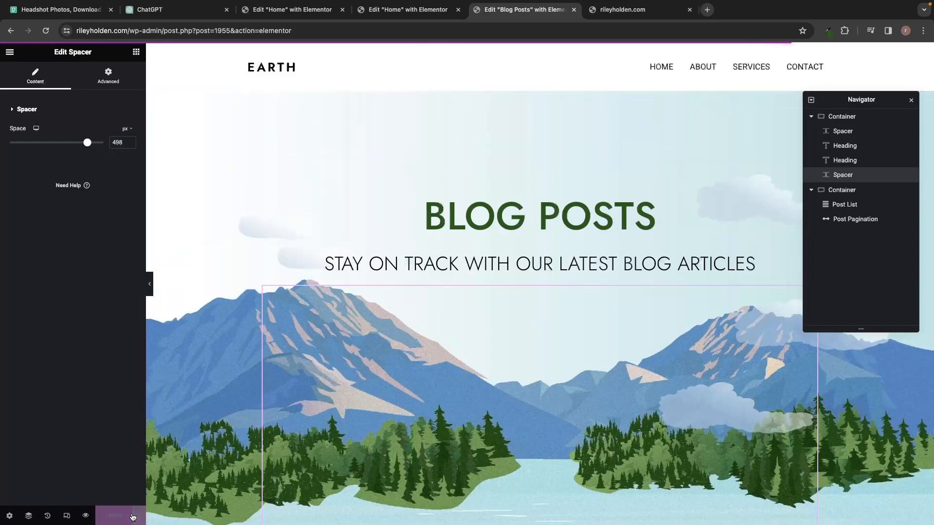
Open a live preview of the Blog Posts page and scroll through the post list.
{"action": "left_click", "coordinate": [85, 515]}
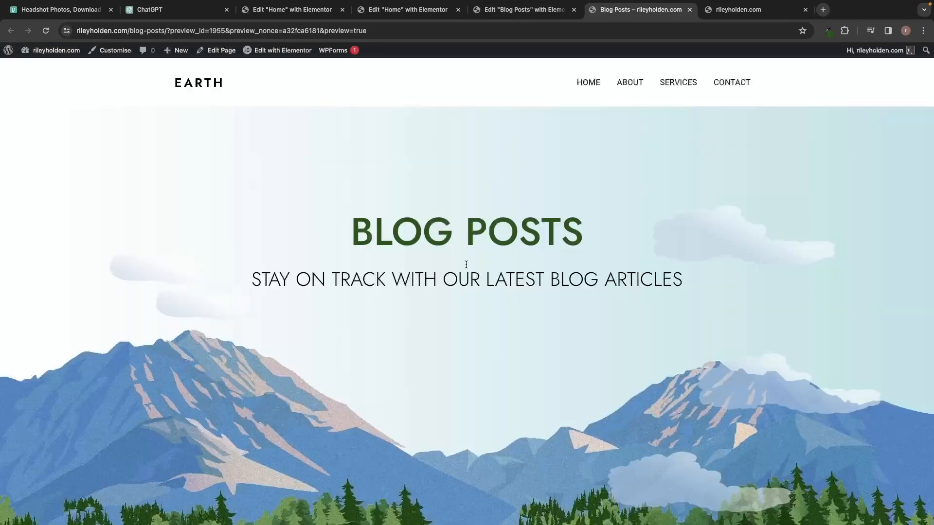
{"action": "scroll", "coordinate": [753, 281], "scroll_direction": "down", "scroll_amount": 7}
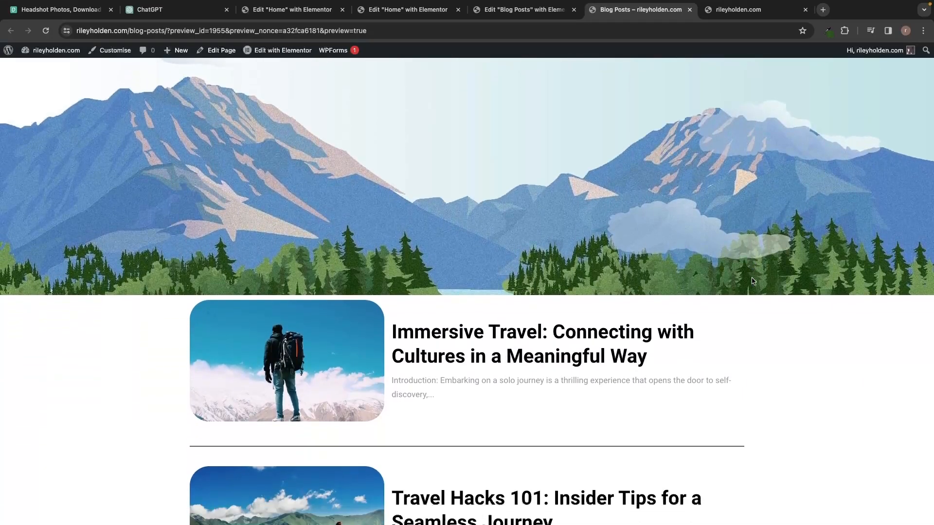
{"action": "scroll", "coordinate": [751, 281], "scroll_direction": "down", "scroll_amount": 5}
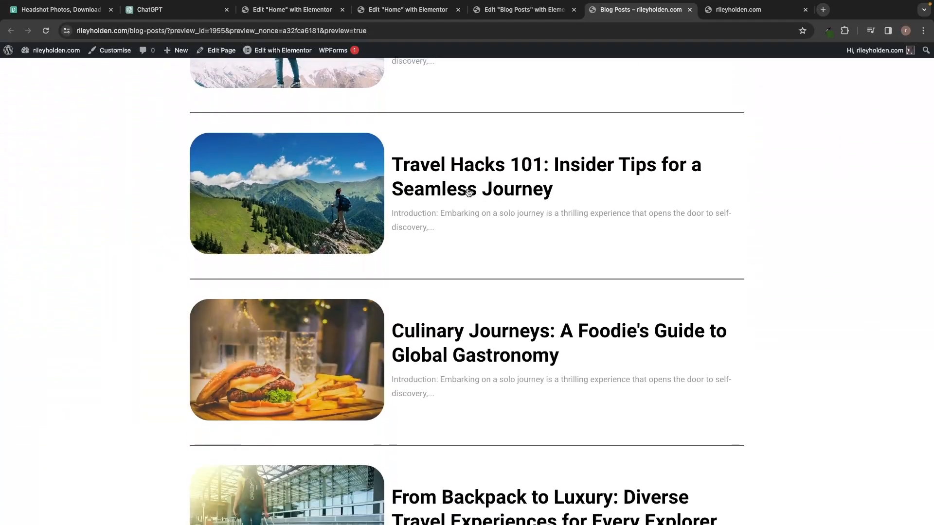
Read through the Travel Hacks 101 post, then return to the top of the Blog Posts page.
{"action": "left_click", "coordinate": [466, 191]}
{"action": "scroll", "coordinate": [621, 262], "scroll_direction": "down", "scroll_amount": 14}
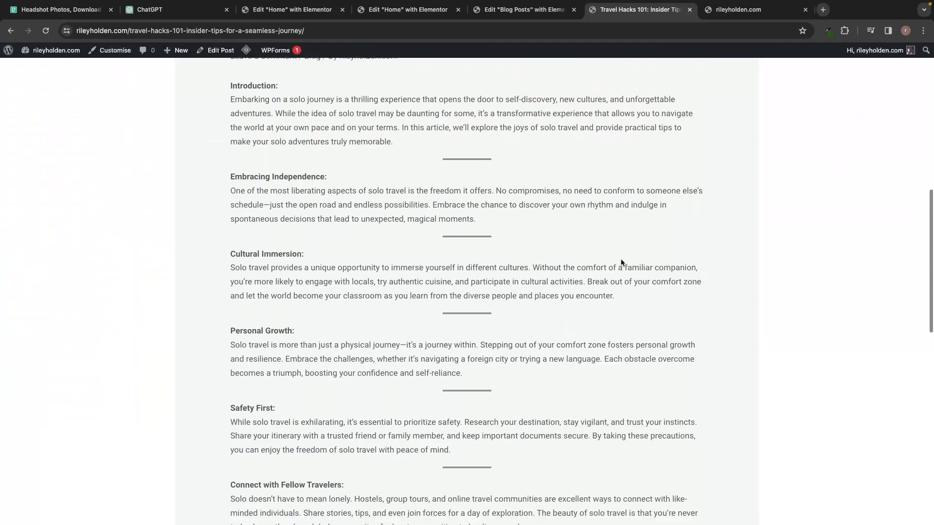
{"action": "scroll", "coordinate": [620, 263], "scroll_direction": "down", "scroll_amount": 5}
{"action": "scroll", "coordinate": [621, 260], "scroll_direction": "up", "scroll_amount": 8}
{"action": "scroll", "coordinate": [621, 259], "scroll_direction": "up", "scroll_amount": 7}
{"action": "key", "text": "super+Left"}
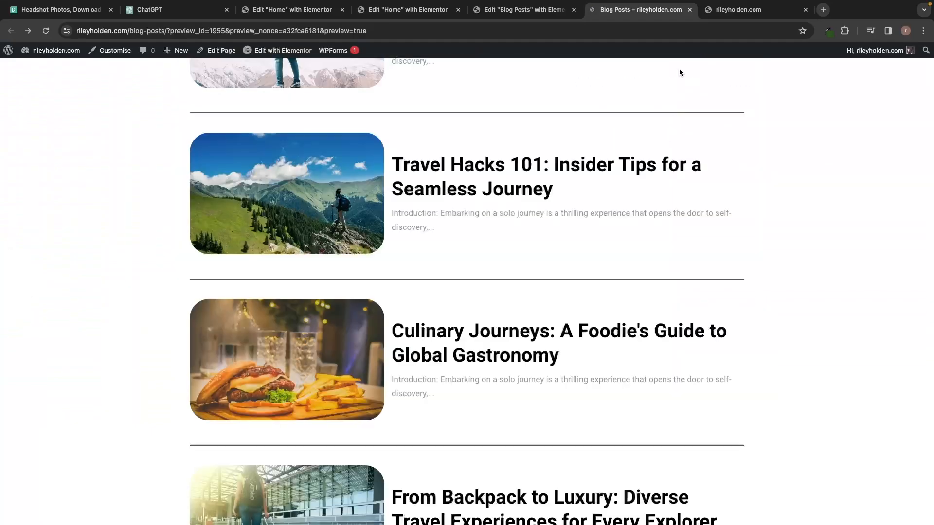
{"action": "scroll", "coordinate": [324, 350], "scroll_direction": "up", "scroll_amount": 15}
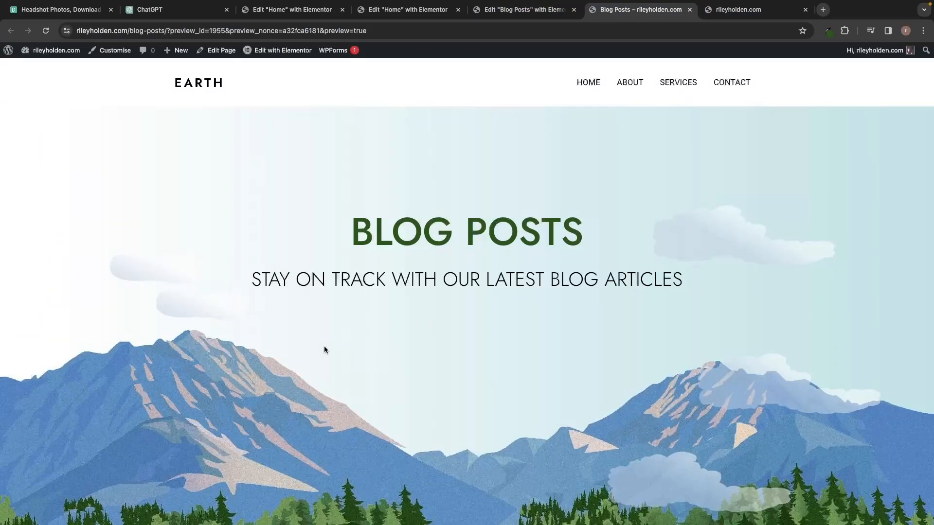
Go to the site's About page from the ABOUT menu item and scroll through it.
{"action": "left_click", "coordinate": [628, 86]}
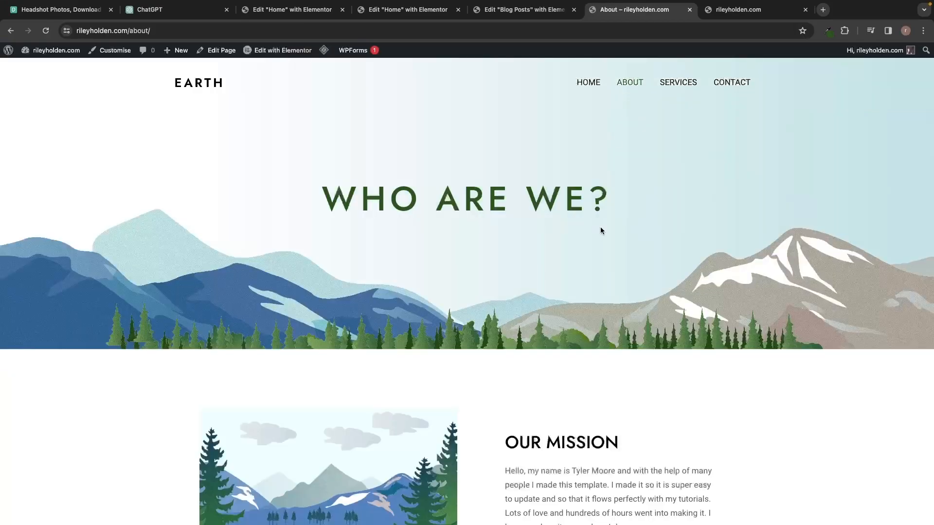
{"action": "scroll", "coordinate": [641, 258], "scroll_direction": "down", "scroll_amount": 5}
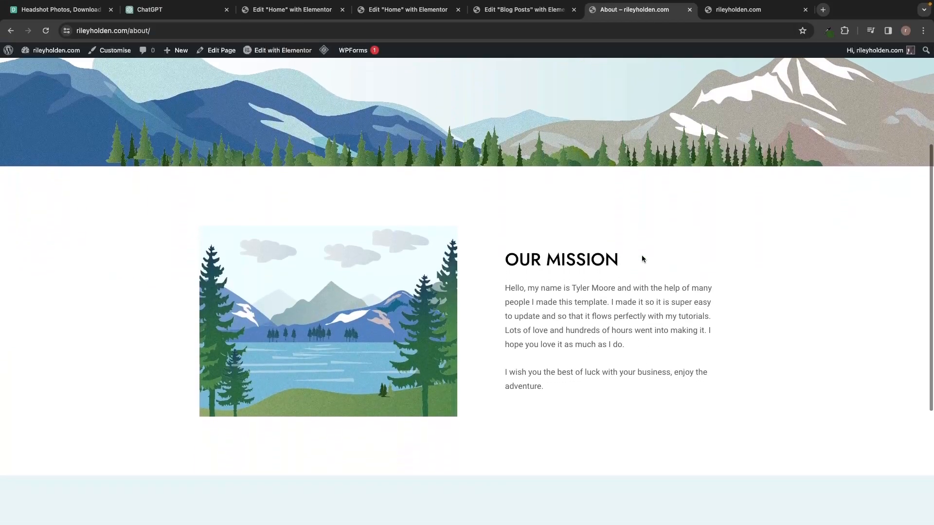
{"action": "scroll", "coordinate": [641, 255], "scroll_direction": "down", "scroll_amount": 4}
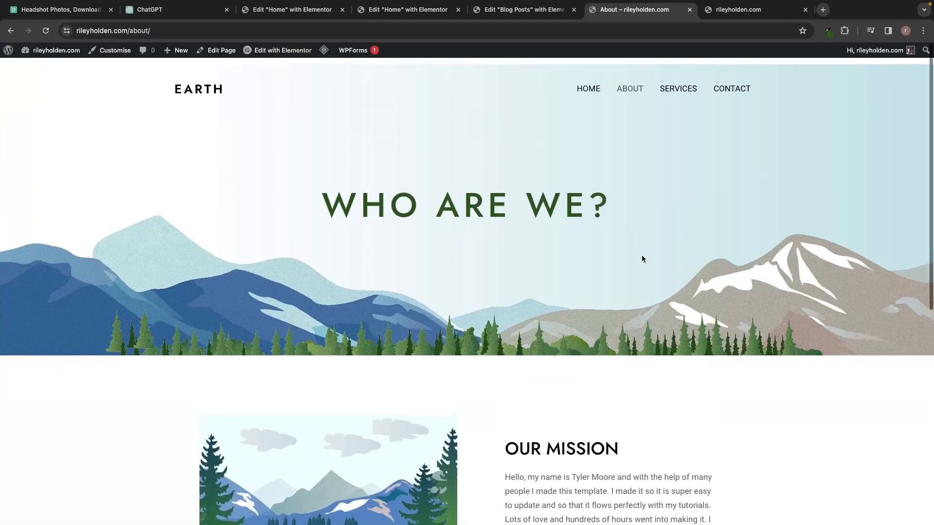
{"action": "scroll", "coordinate": [642, 258], "scroll_direction": "down", "scroll_amount": 1}
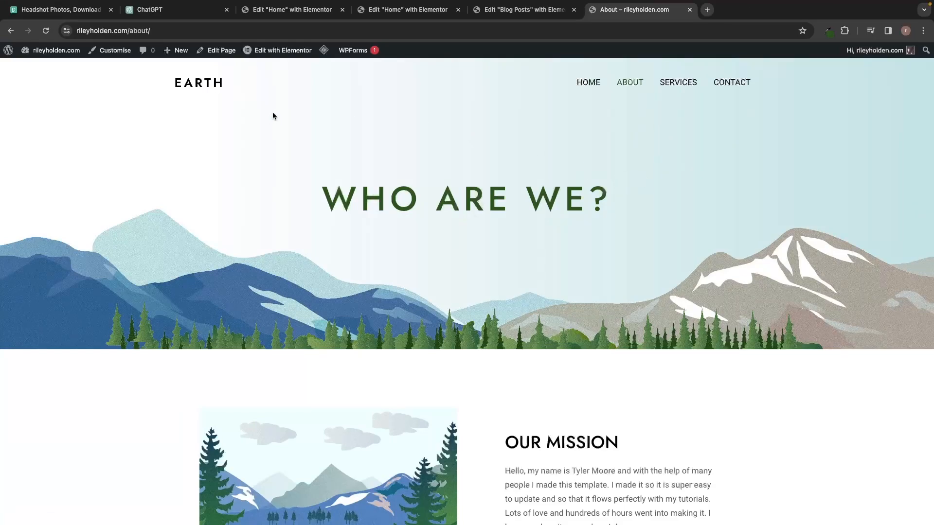
Open the About page in Elementor and inspect the hero section's background and layout settings.
{"action": "mouse_move", "coordinate": [299, 57]}
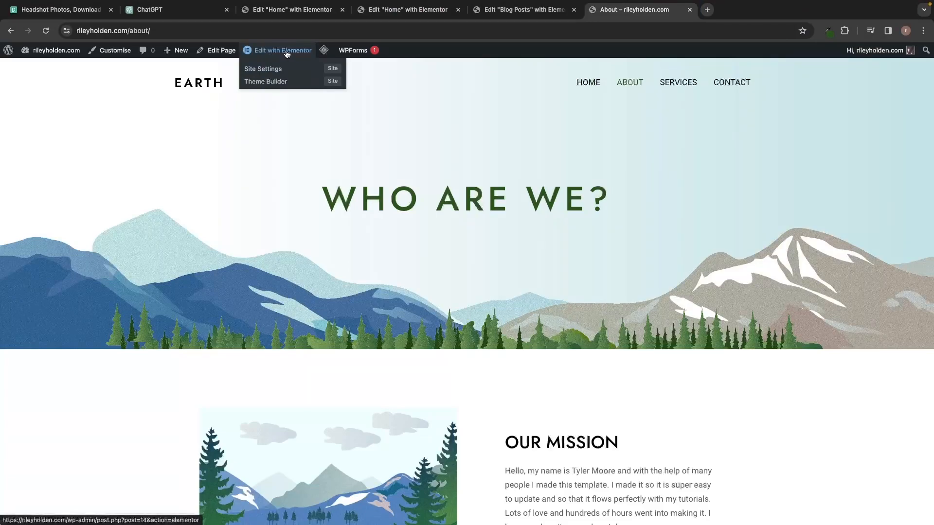
{"action": "left_click", "coordinate": [285, 52]}
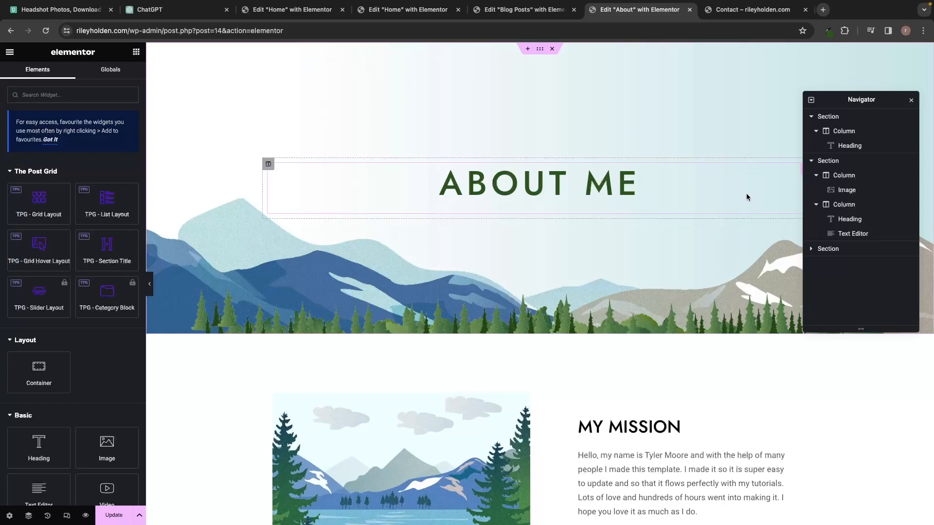
{"action": "left_click", "coordinate": [835, 119]}
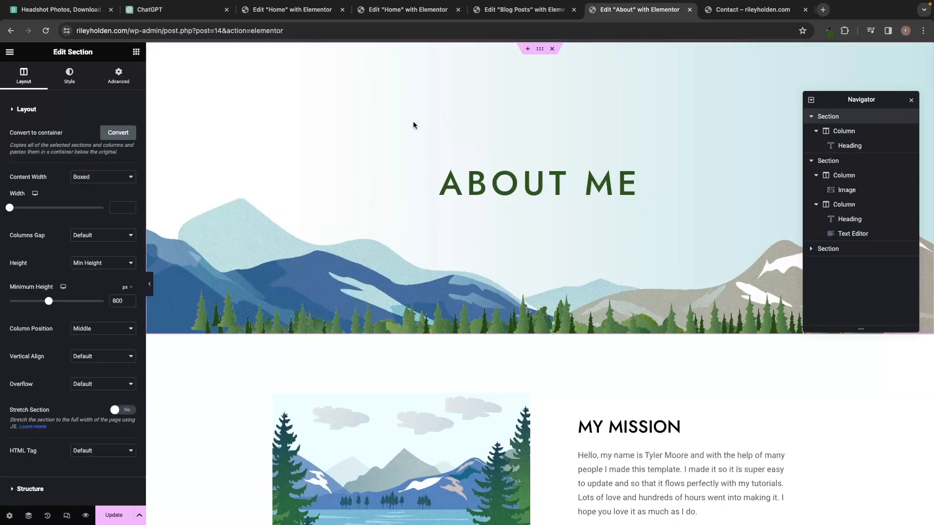
{"action": "left_click", "coordinate": [69, 76]}
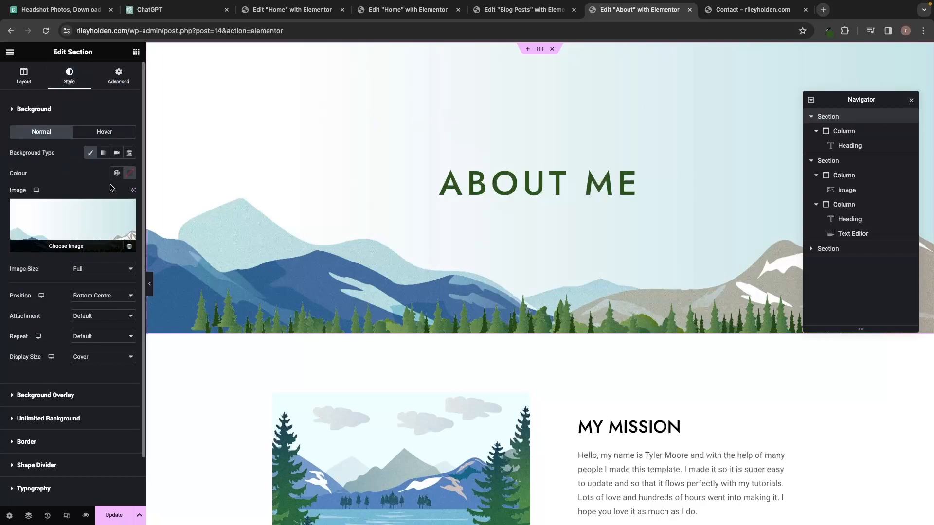
{"action": "left_click", "coordinate": [31, 86]}
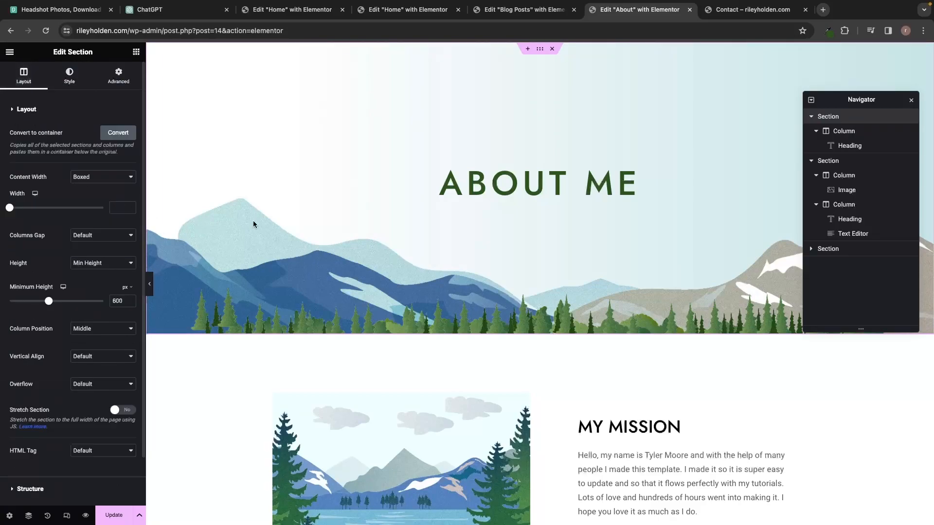
Replace the 'WHO ARE WE?' heading text with 'About me'.
{"action": "triple_click", "coordinate": [505, 180]}
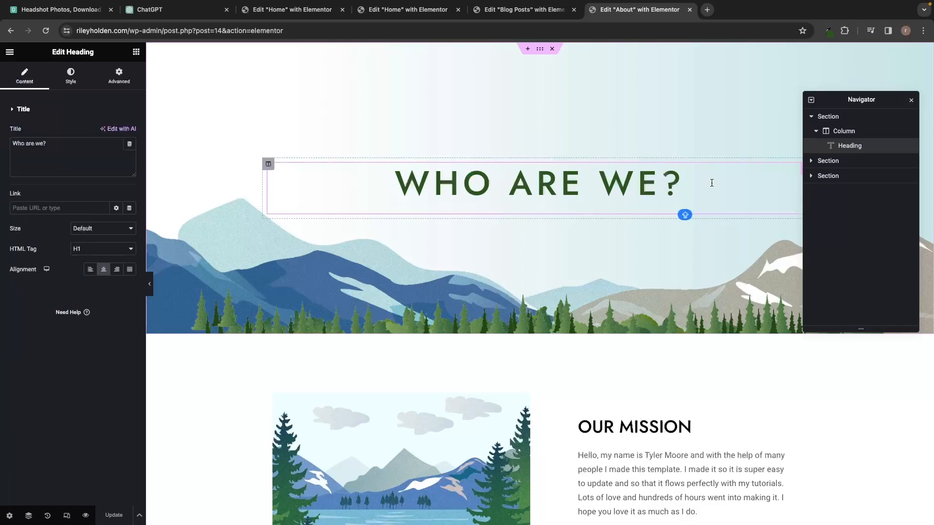
{"action": "left_click_drag", "start_coordinate": [707, 182], "coordinate": [400, 180]}
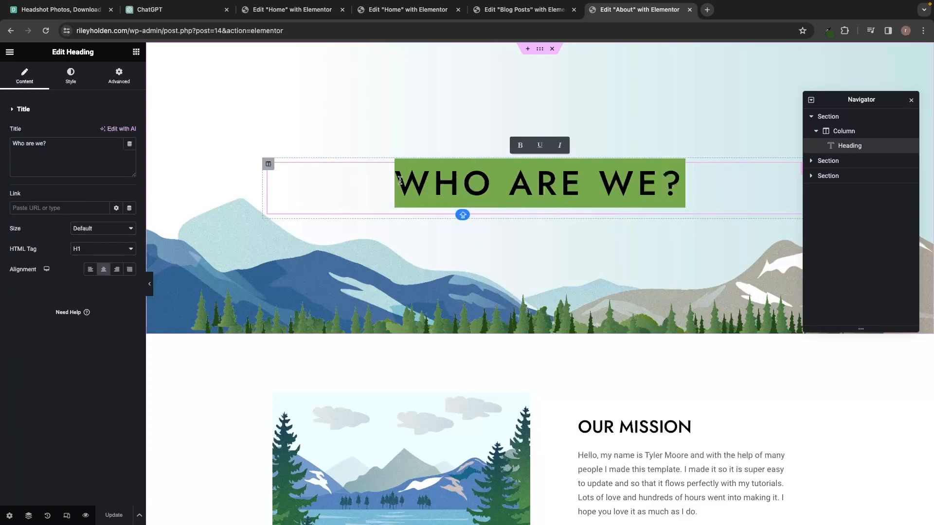
{"action": "type", "text": "Au"}
{"action": "key", "text": "BackSpace"}
{"action": "type", "text": "bout us"}
{"action": "key", "text": "BackSpace"}
{"action": "key", "text": "BackSpace"}
{"action": "type", "text": "me"}
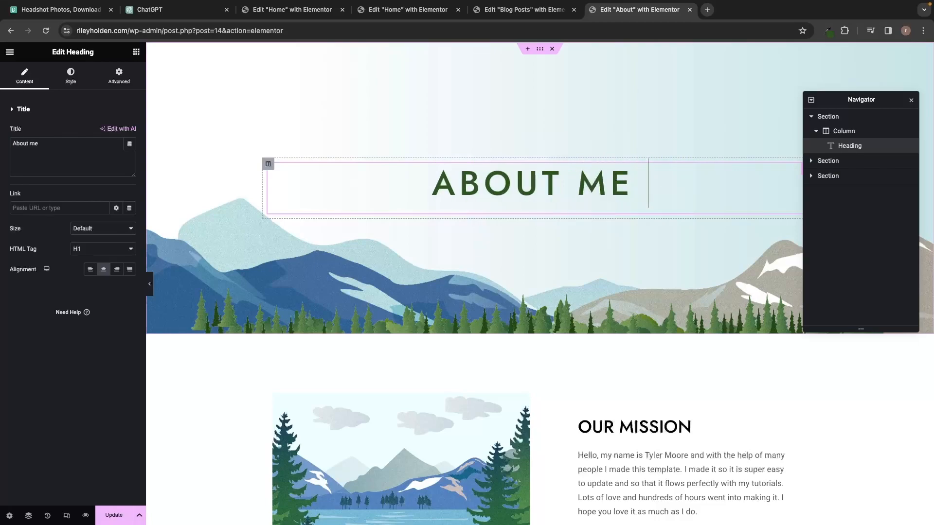
{"action": "left_click", "coordinate": [475, 250]}
Change 'OUR' to 'MY' in the mission heading and select the mission paragraph text.
{"action": "scroll", "coordinate": [565, 244], "scroll_direction": "down", "scroll_amount": 4}
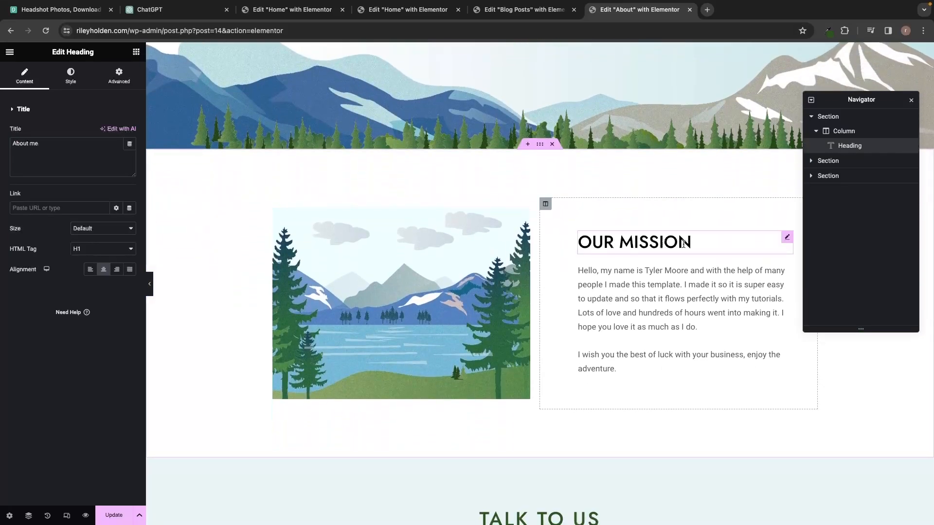
{"action": "left_click", "coordinate": [613, 240]}
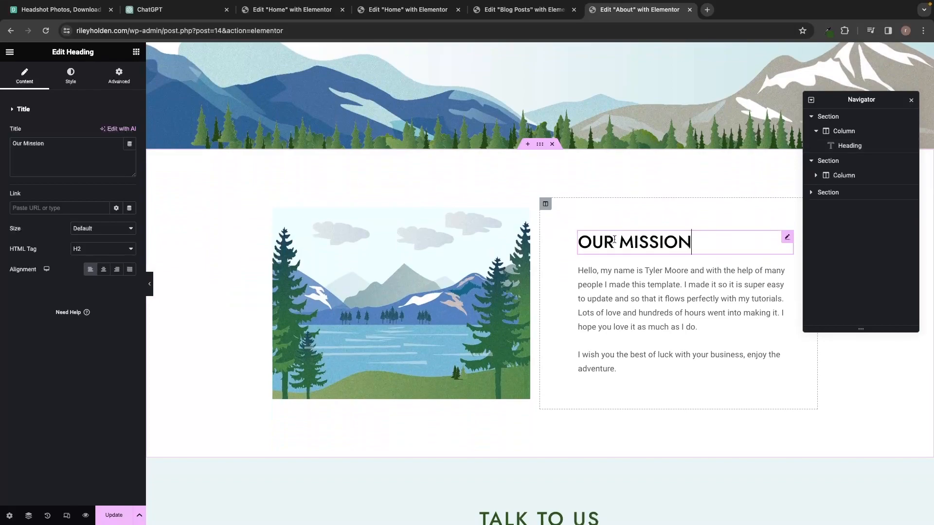
{"action": "key", "text": "BackSpace"}
{"action": "key", "text": "BackSpace"}
{"action": "key", "text": "BackSpace"}
{"action": "key", "text": "Caps_Lock"}
{"action": "type", "text": "MY"}
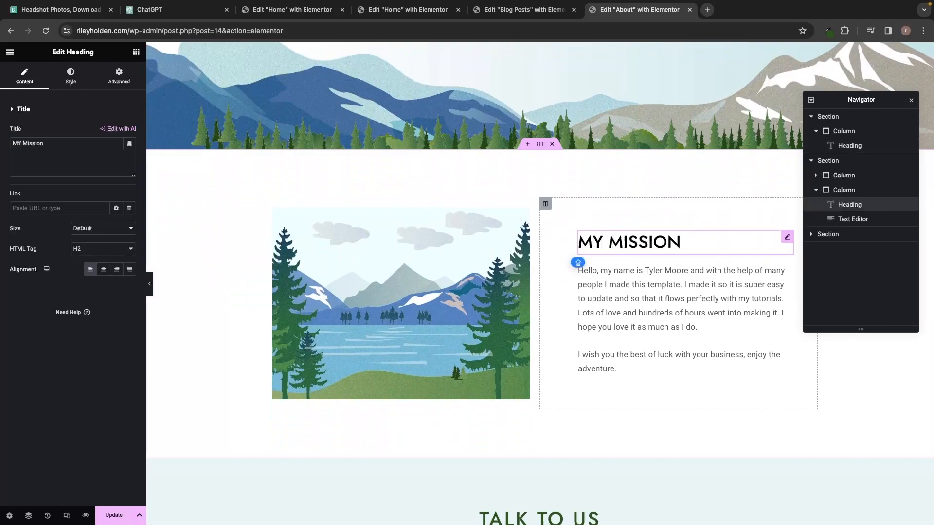
{"action": "left_click", "coordinate": [671, 300]}
{"action": "left_click_drag", "start_coordinate": [622, 360], "coordinate": [580, 276]}
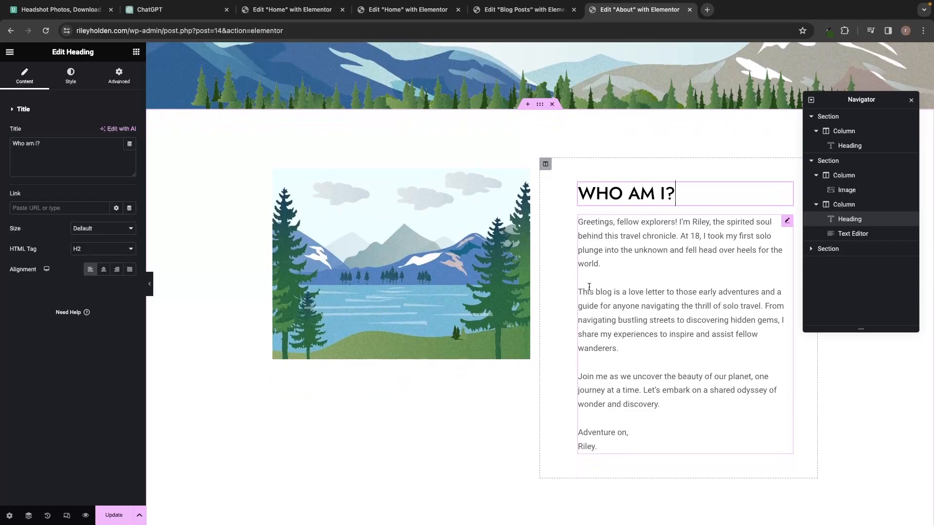
Replace the lake illustration with the headshot photo from the Media Library.
{"action": "left_click", "coordinate": [440, 277]}
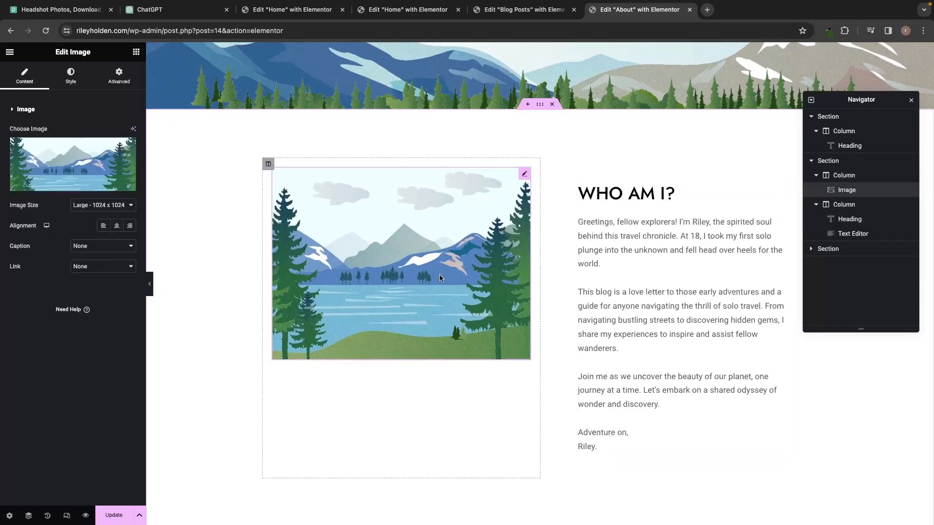
{"action": "mouse_move", "coordinate": [90, 188]}
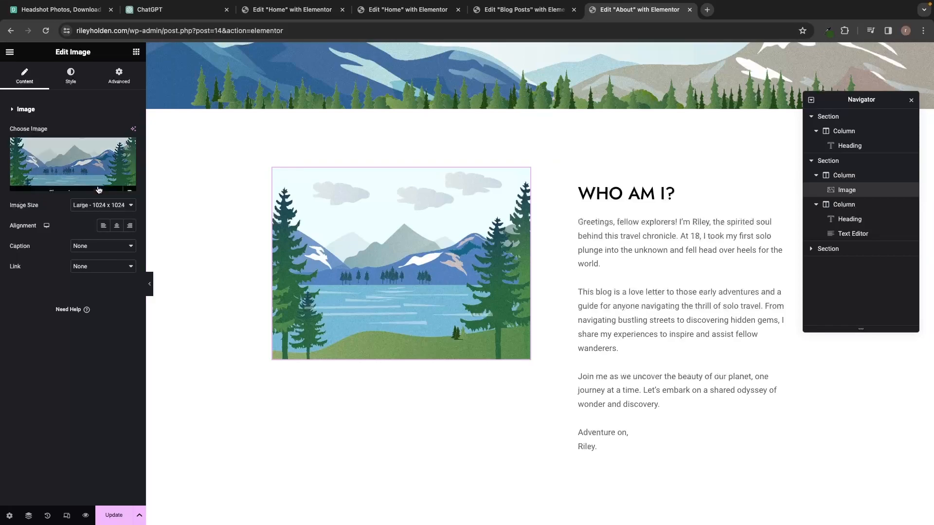
{"action": "left_click", "coordinate": [69, 189]}
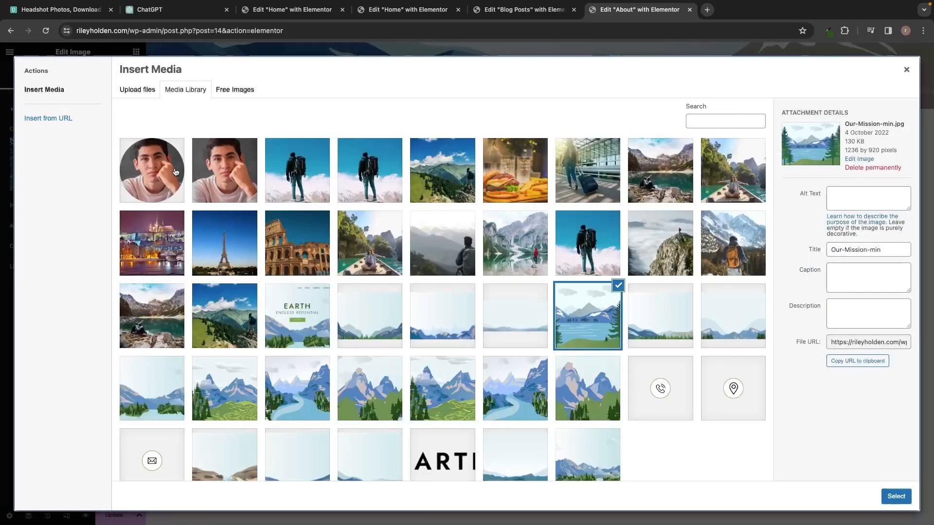
{"action": "left_click", "coordinate": [214, 171]}
{"action": "left_click", "coordinate": [895, 496]}
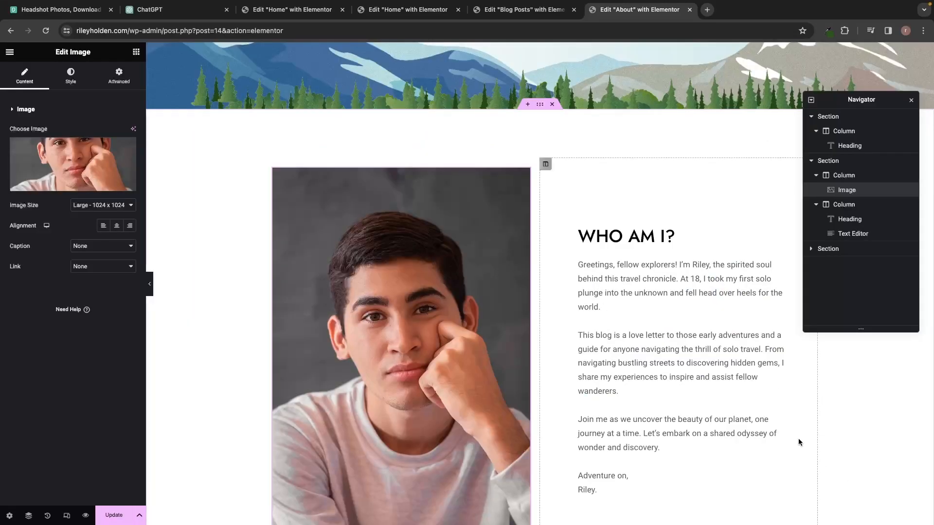
Delete the Talk to Us section from the About page.
{"action": "scroll", "coordinate": [740, 408], "scroll_direction": "down", "scroll_amount": 2}
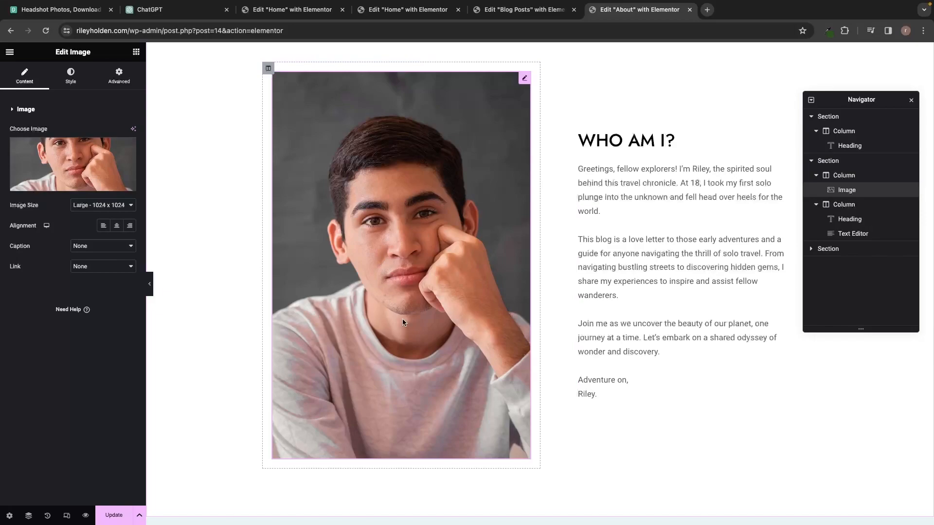
{"action": "scroll", "coordinate": [430, 341], "scroll_direction": "down", "scroll_amount": 6}
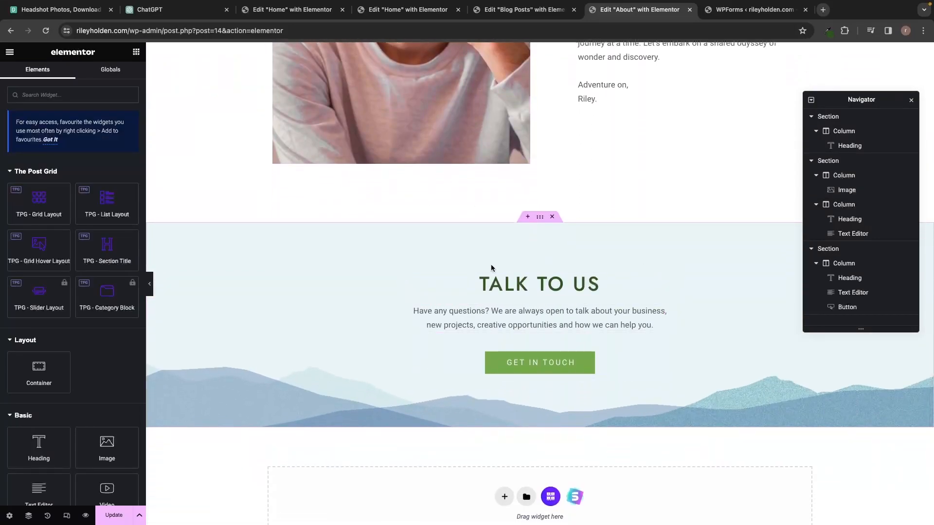
{"action": "left_click", "coordinate": [552, 216]}
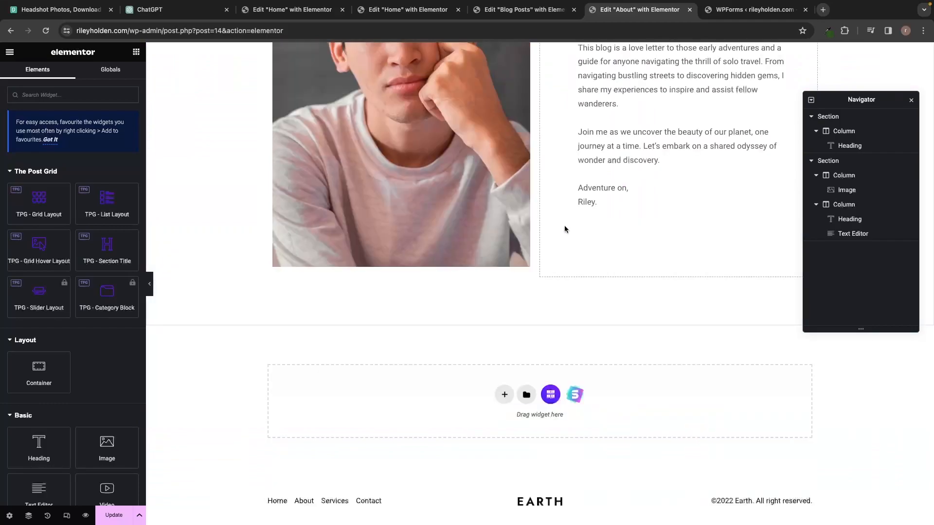
Save the About page changes with Update.
{"action": "scroll", "coordinate": [574, 234], "scroll_direction": "up", "scroll_amount": 10}
{"action": "scroll", "coordinate": [582, 246], "scroll_direction": "down", "scroll_amount": 3}
{"action": "scroll", "coordinate": [582, 258], "scroll_direction": "up", "scroll_amount": 3}
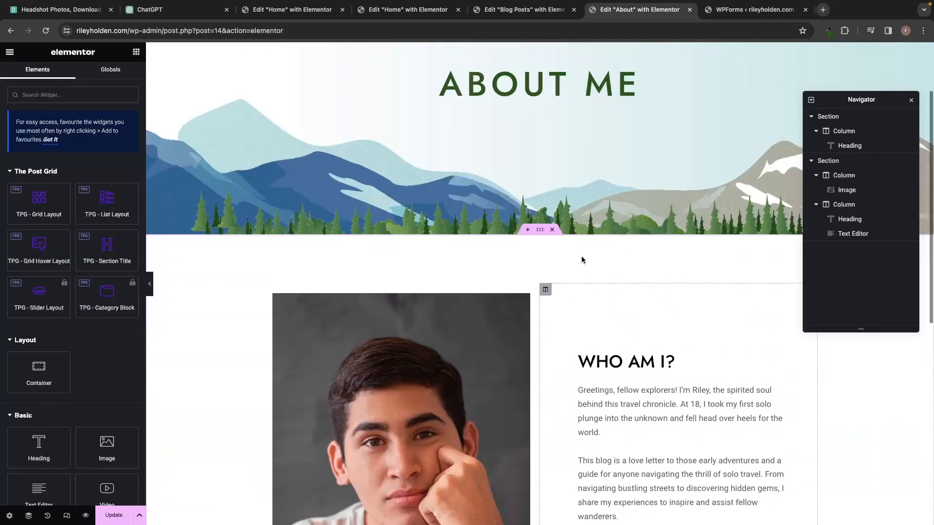
{"action": "scroll", "coordinate": [582, 258], "scroll_direction": "down", "scroll_amount": 3}
{"action": "scroll", "coordinate": [582, 260], "scroll_direction": "down", "scroll_amount": 4}
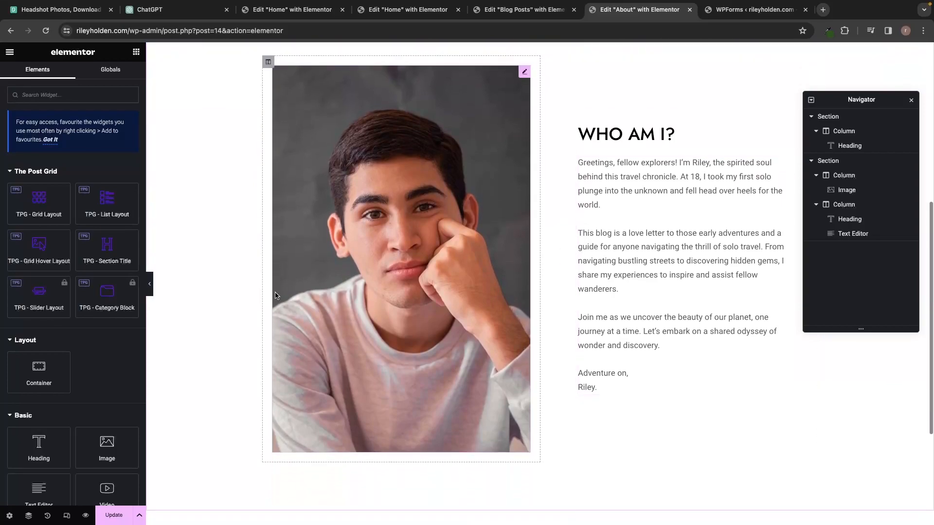
{"action": "left_click", "coordinate": [108, 514]}
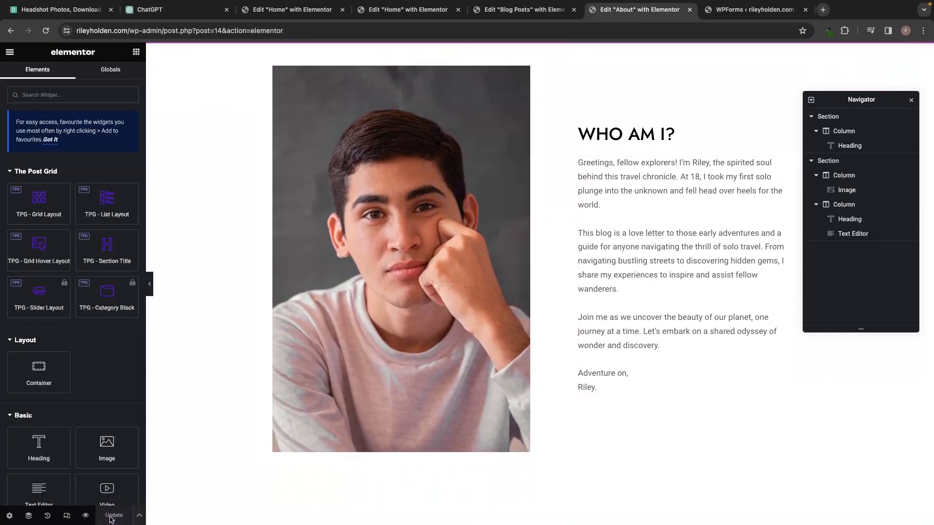
{"action": "scroll", "coordinate": [375, 277], "scroll_direction": "up", "scroll_amount": 7}
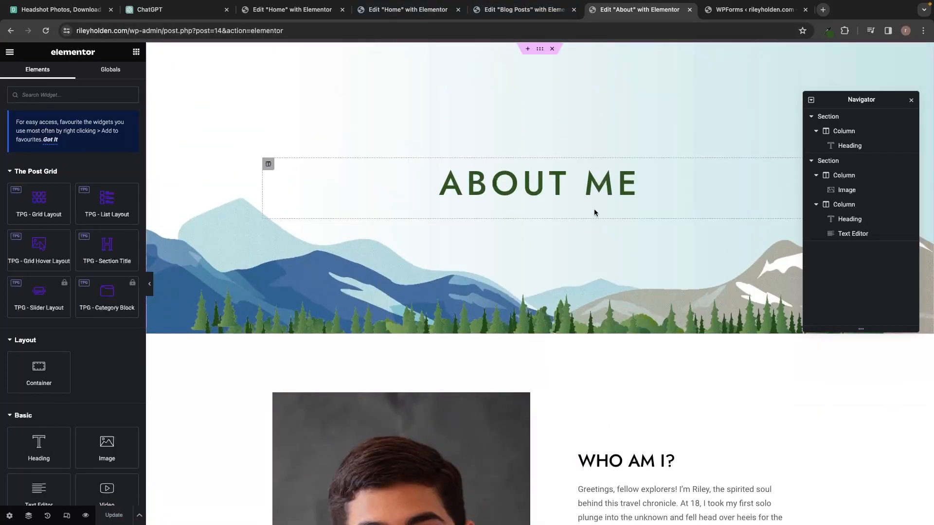
Preview the About page, then navigate to the live Contact page.
{"action": "left_click", "coordinate": [85, 515]}
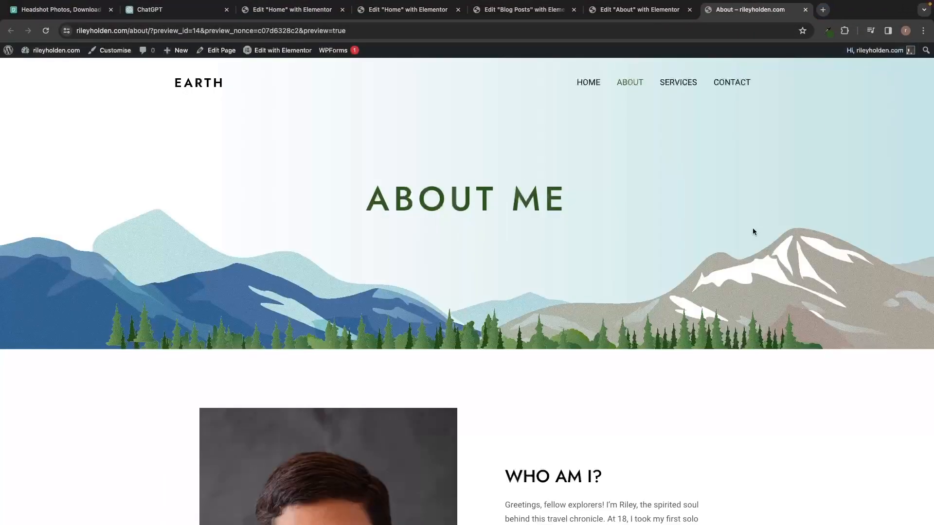
{"action": "left_click", "coordinate": [734, 86]}
{"action": "scroll", "coordinate": [763, 144], "scroll_direction": "down", "scroll_amount": 5}
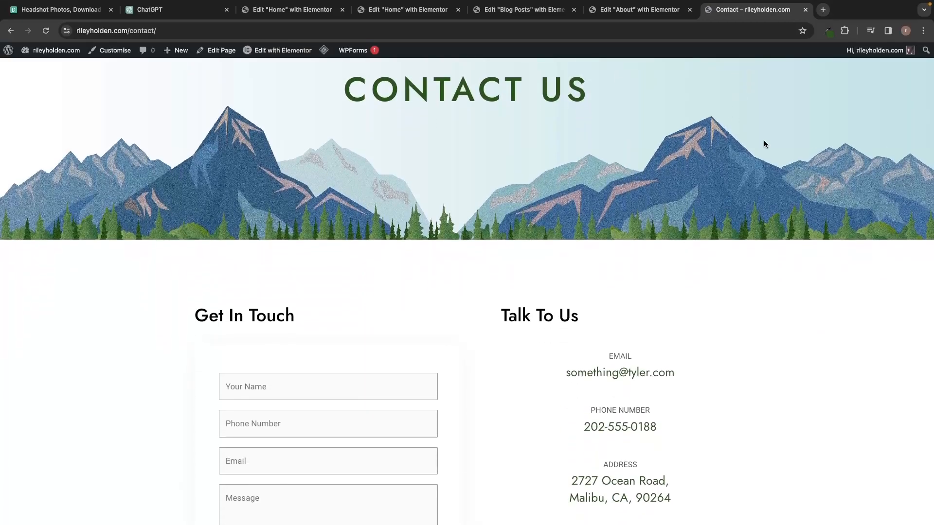
{"action": "scroll", "coordinate": [825, 123], "scroll_direction": "up", "scroll_amount": 6}
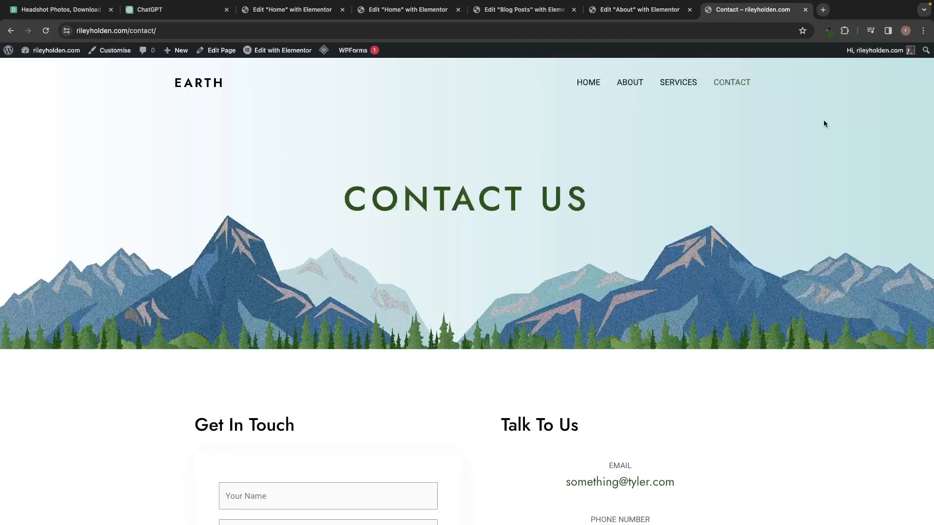
Open the Contact page in Elementor and change the banner heading from CONTACT US to CONTACT ME.
{"action": "left_click", "coordinate": [286, 52]}
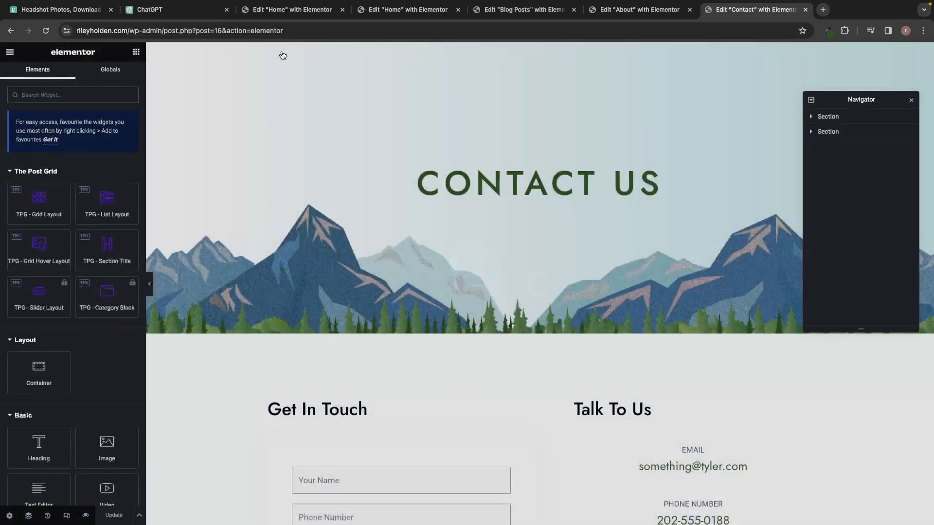
{"action": "left_click", "coordinate": [450, 182]}
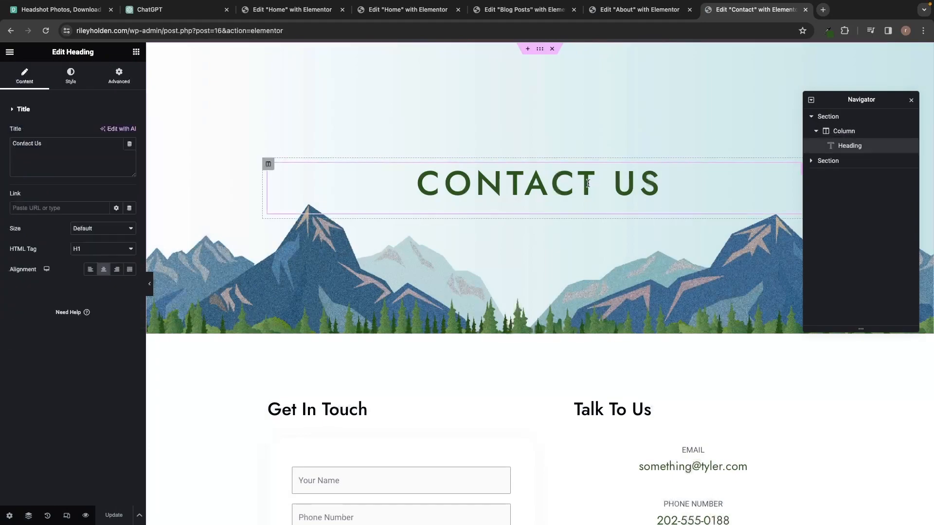
{"action": "left_click", "coordinate": [853, 117]}
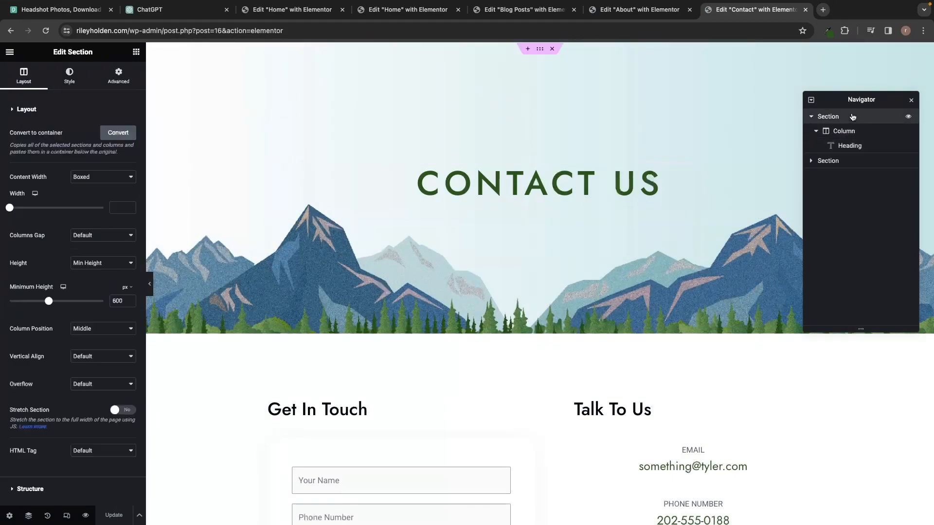
{"action": "left_click", "coordinate": [70, 76]}
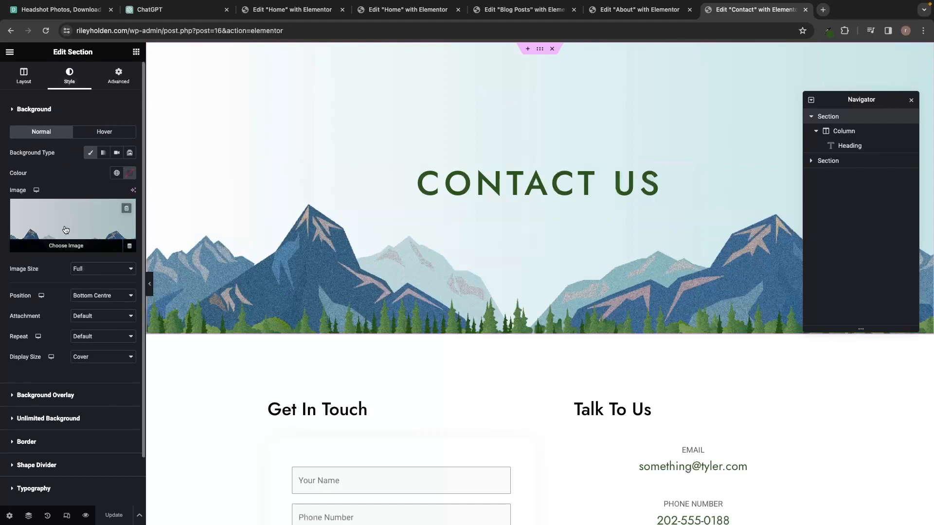
{"action": "left_click", "coordinate": [24, 78]}
{"action": "left_click", "coordinate": [454, 172]}
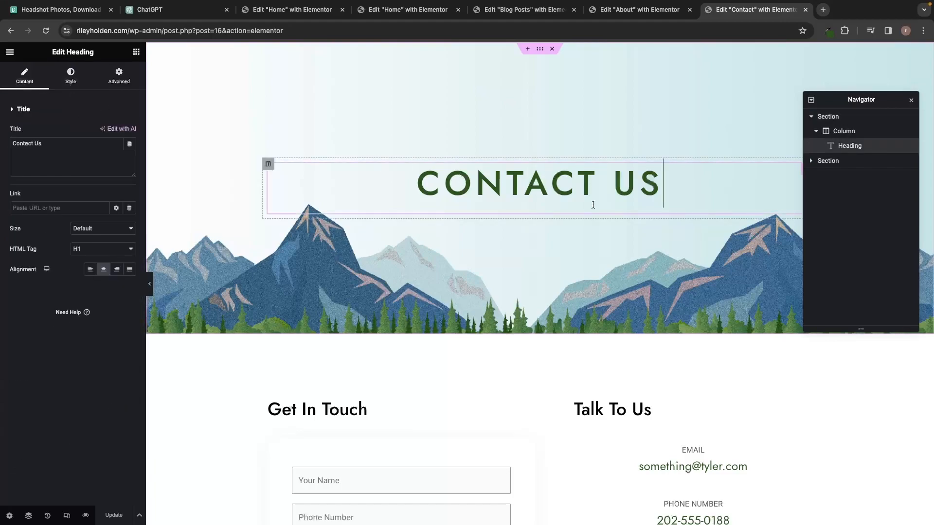
{"action": "left_click_drag", "start_coordinate": [613, 187], "coordinate": [658, 176]}
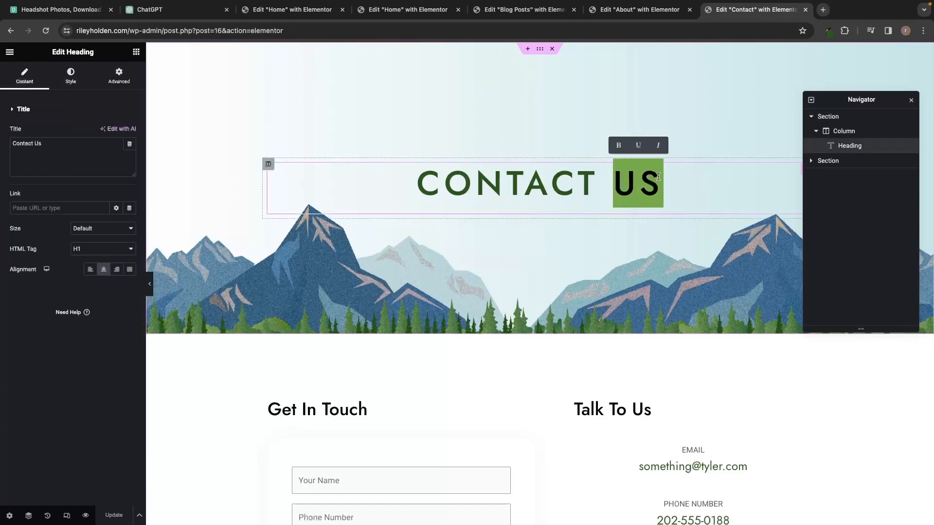
{"action": "type", "text": "me"}
{"action": "scroll", "coordinate": [703, 200], "scroll_direction": "down", "scroll_amount": 4}
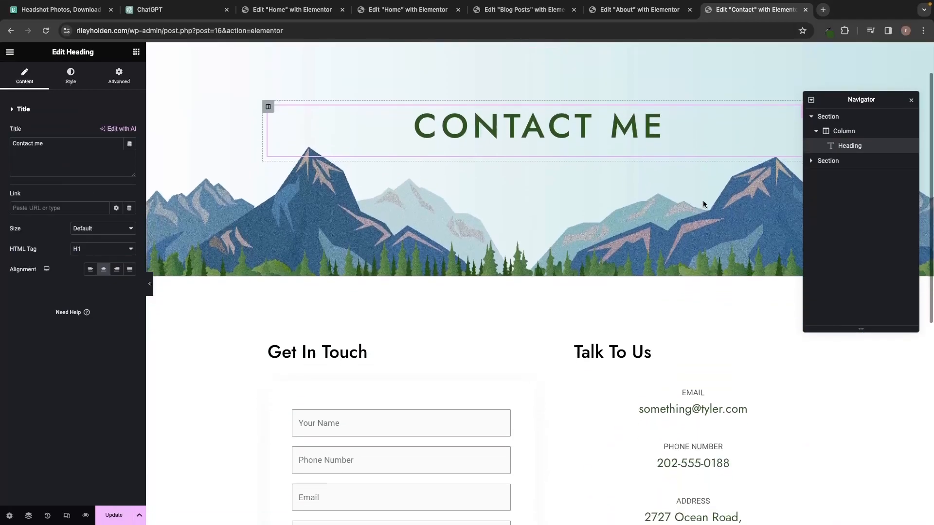
{"action": "scroll", "coordinate": [703, 204], "scroll_direction": "down", "scroll_amount": 2}
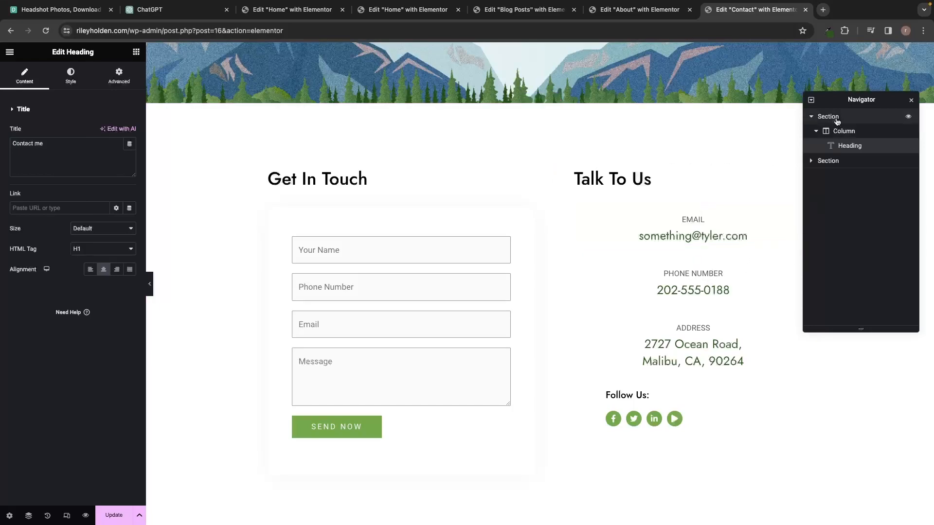
Delete the phone number and address icon boxes from the Talk To Us column.
{"action": "left_click_drag", "start_coordinate": [840, 101], "coordinate": [904, 100]}
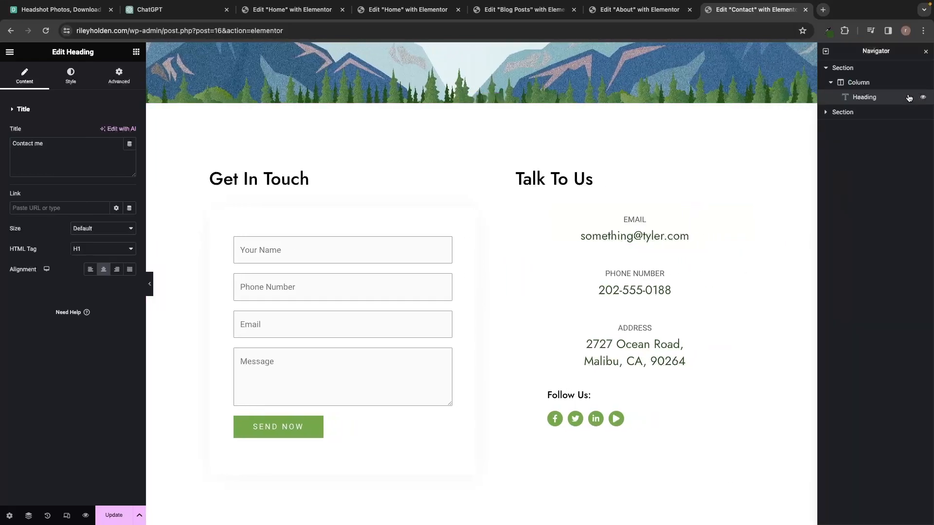
{"action": "left_click_drag", "start_coordinate": [899, 52], "coordinate": [475, 135]}
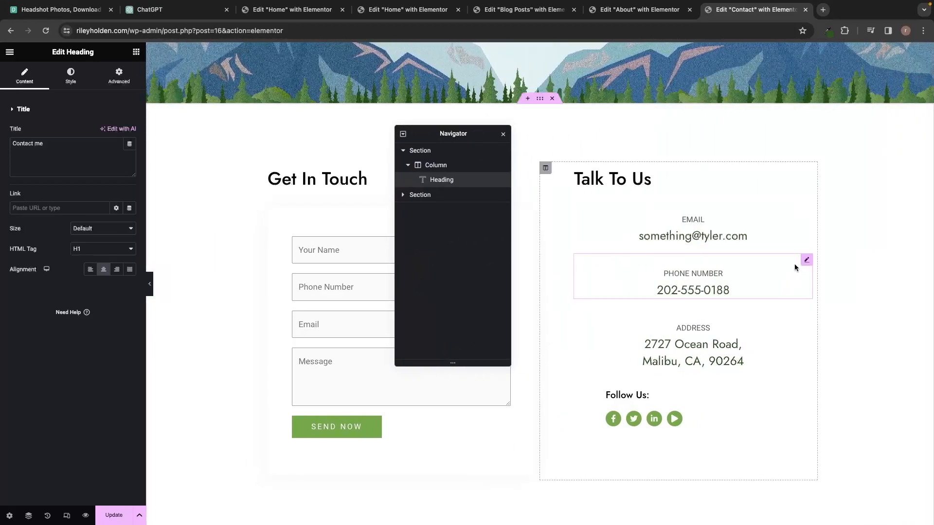
{"action": "left_click", "coordinate": [794, 269]}
{"action": "left_click_drag", "start_coordinate": [886, 126], "coordinate": [882, 126]}
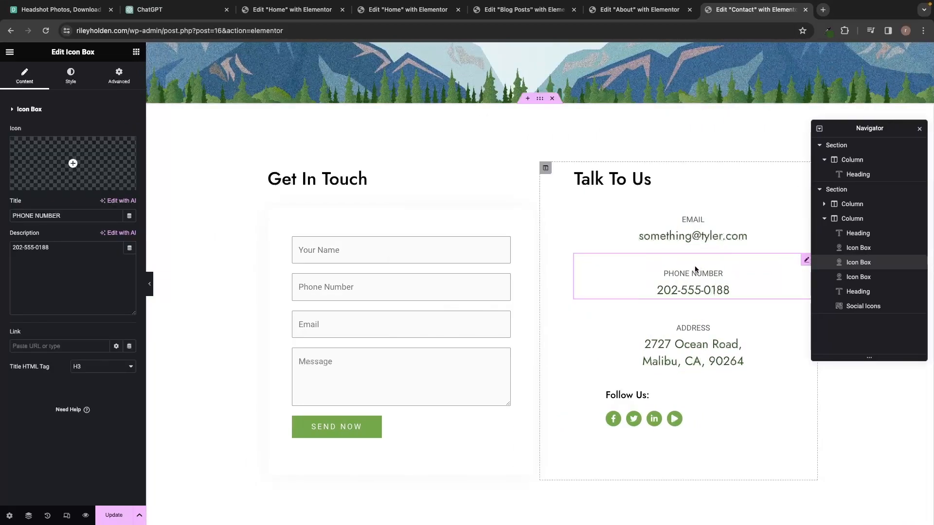
{"action": "right_click", "coordinate": [695, 269]}
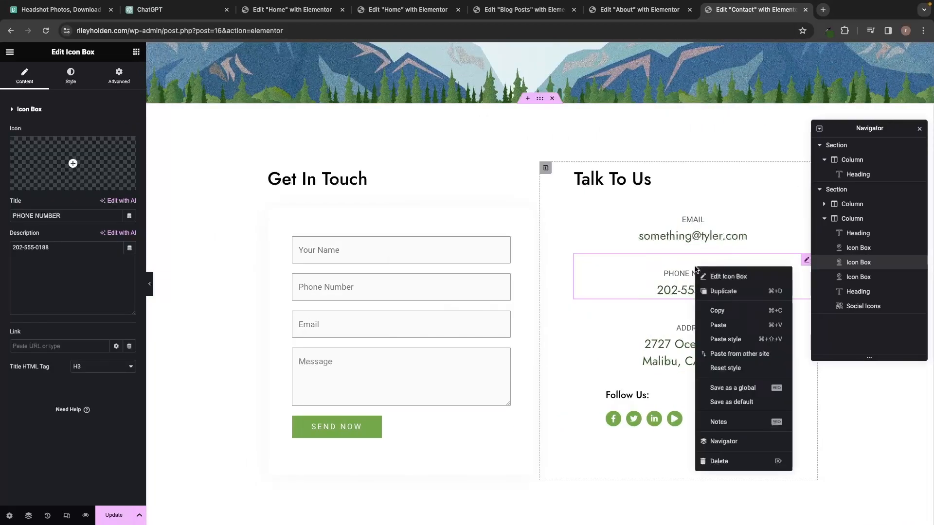
{"action": "left_click", "coordinate": [743, 468]}
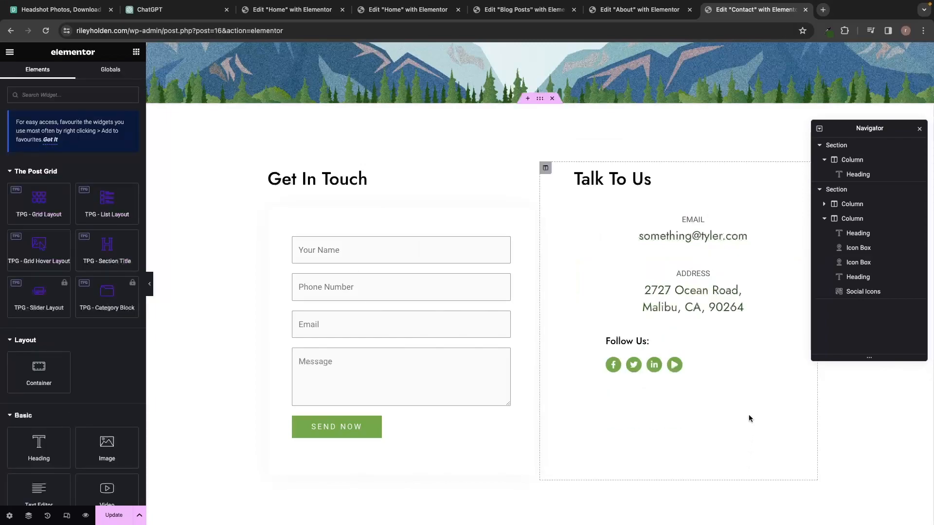
{"action": "right_click", "coordinate": [726, 277]}
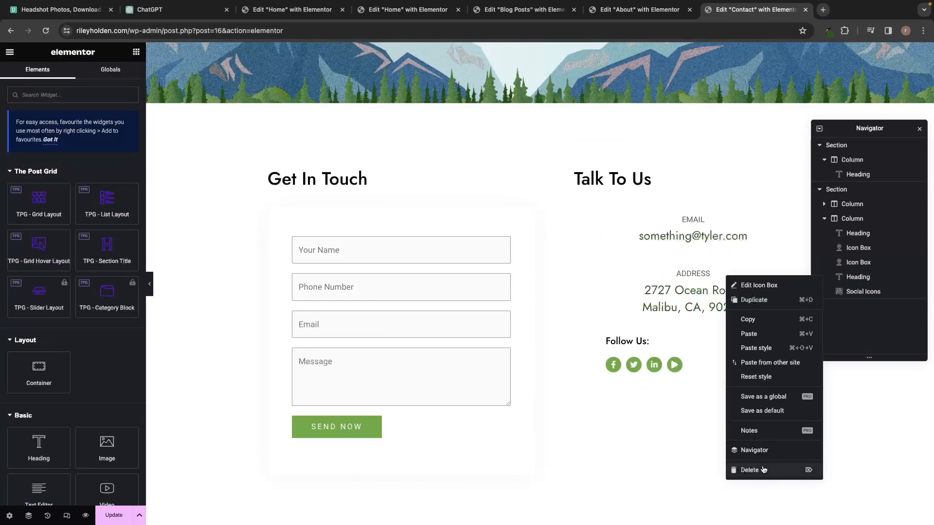
{"action": "left_click", "coordinate": [764, 469]}
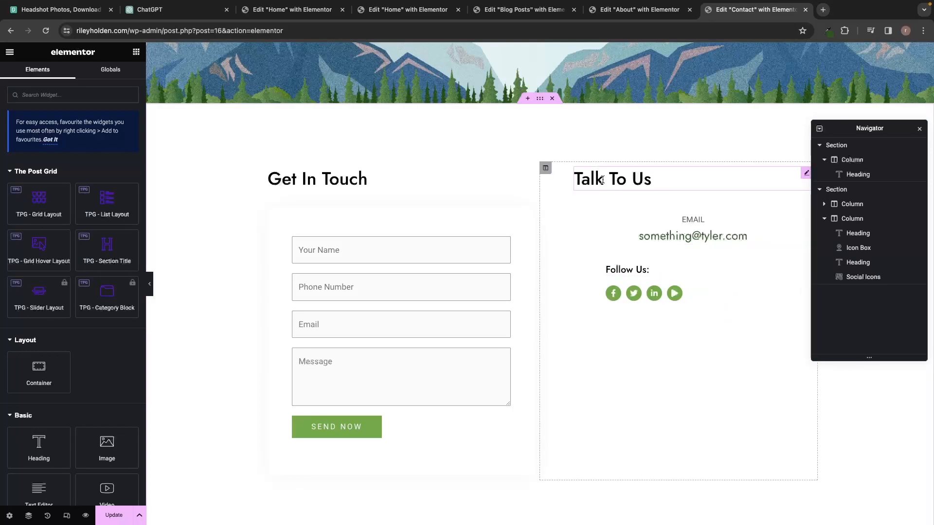
Replace the placeholder email with the owner's email address, then select the Follow Us social icons.
{"action": "left_click", "coordinate": [670, 239]}
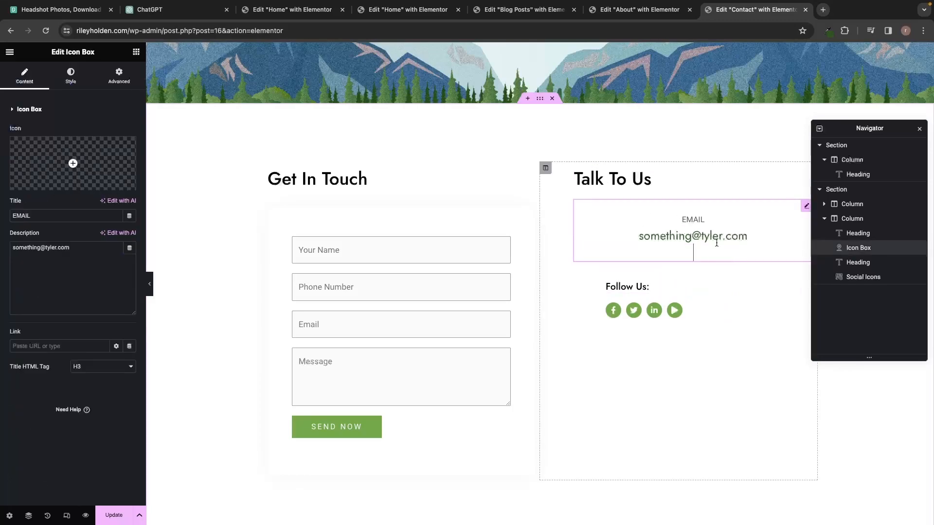
{"action": "left_click_drag", "start_coordinate": [750, 237], "coordinate": [635, 237]}
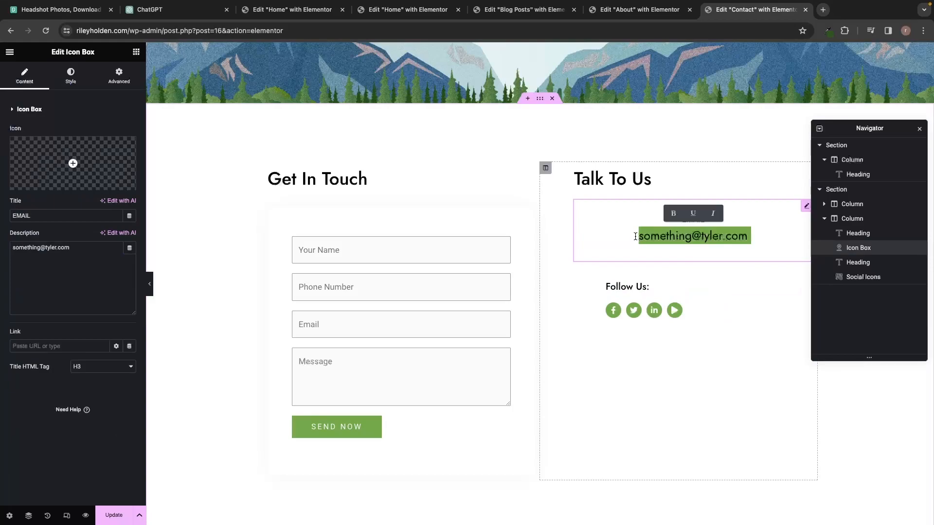
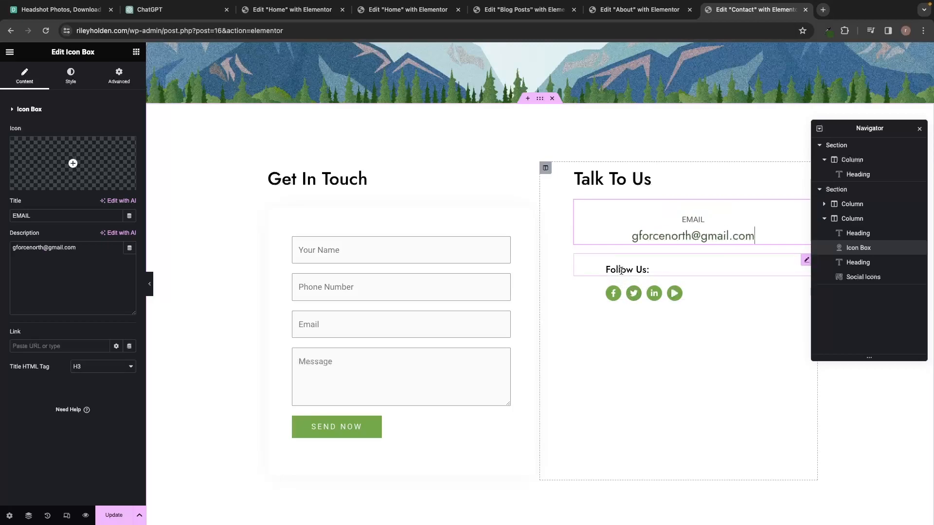
{"action": "left_click", "coordinate": [613, 296]}
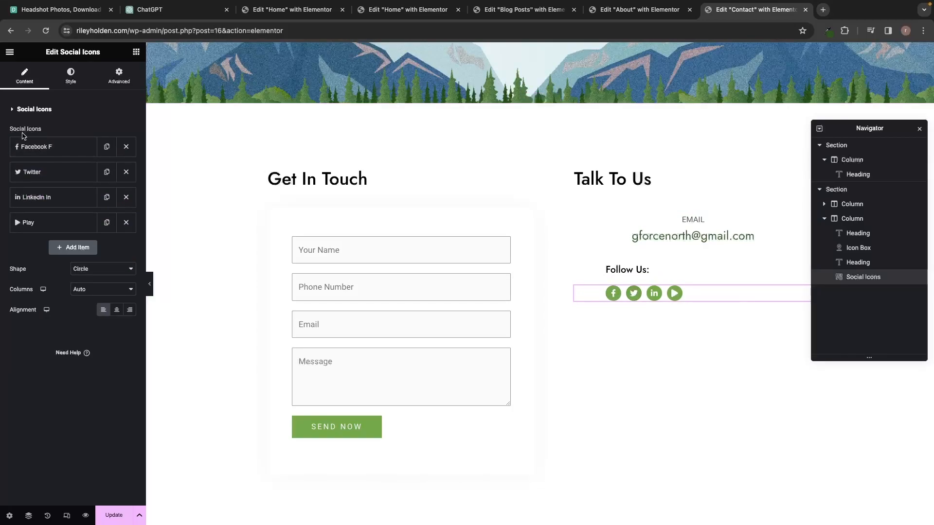
Add a Twitter icon from the Icon Library to the Follow Us social row.
{"action": "left_click", "coordinate": [46, 143]}
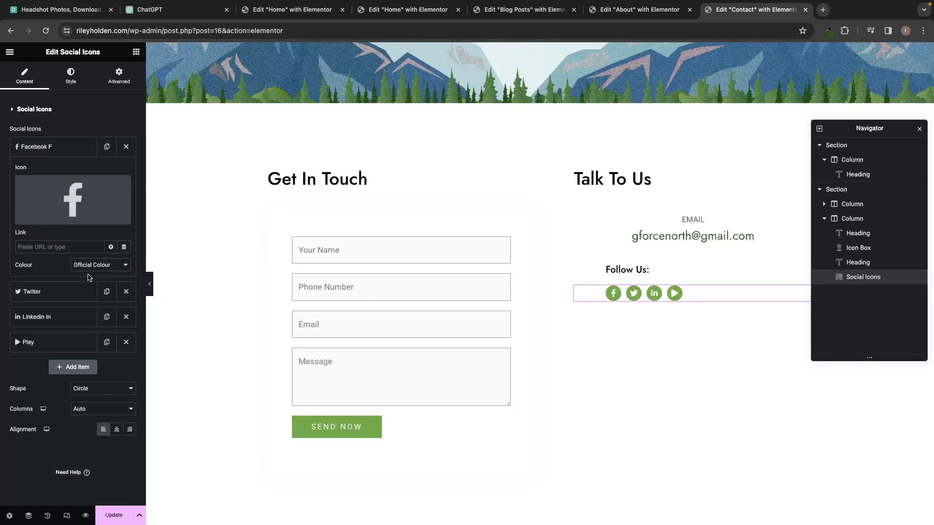
{"action": "left_click", "coordinate": [90, 368]}
{"action": "mouse_move", "coordinate": [44, 325]}
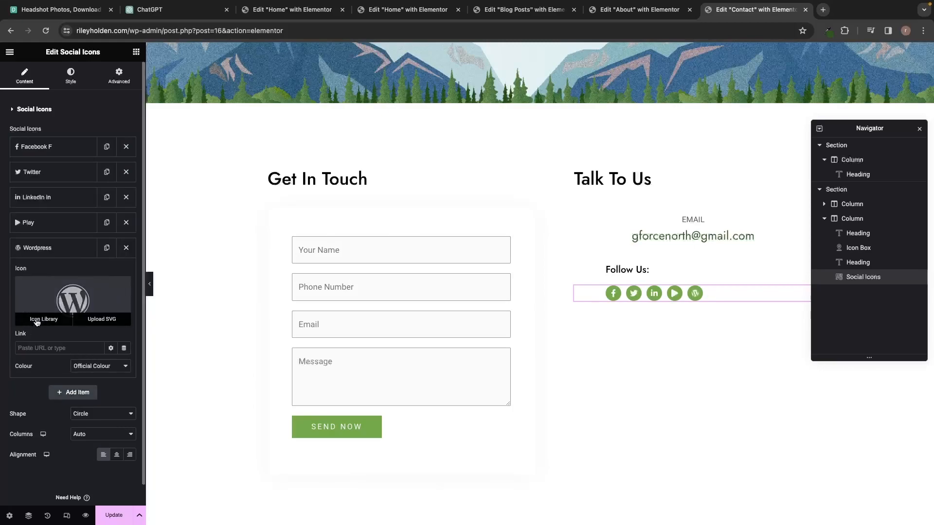
{"action": "left_click", "coordinate": [37, 320]}
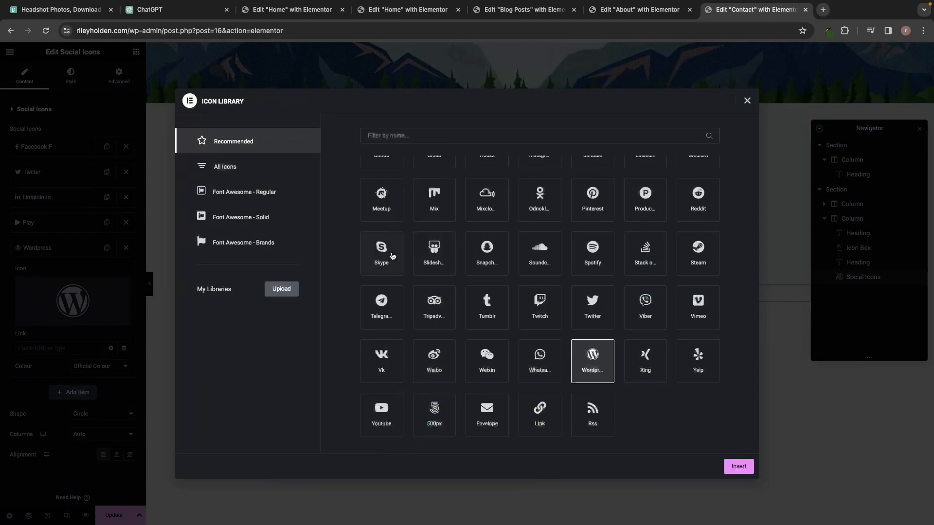
{"action": "left_click", "coordinate": [607, 306]}
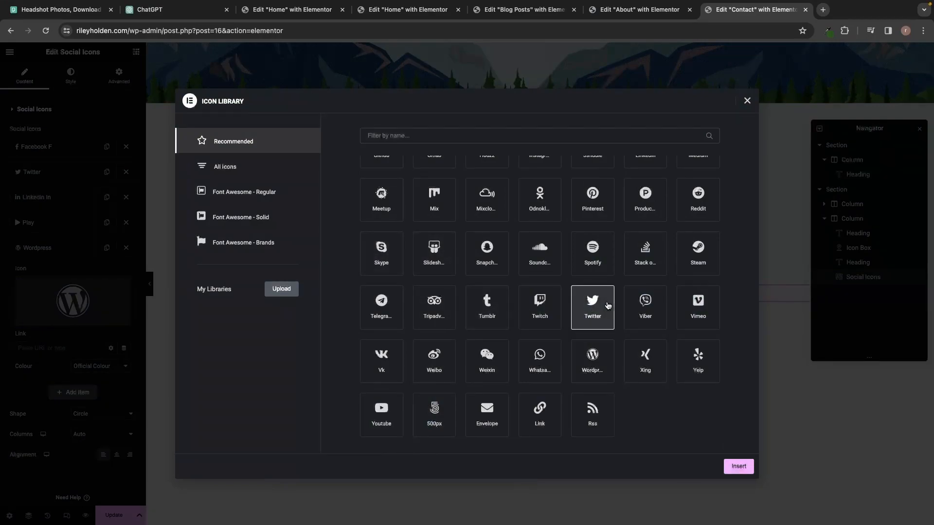
{"action": "left_click", "coordinate": [738, 466]}
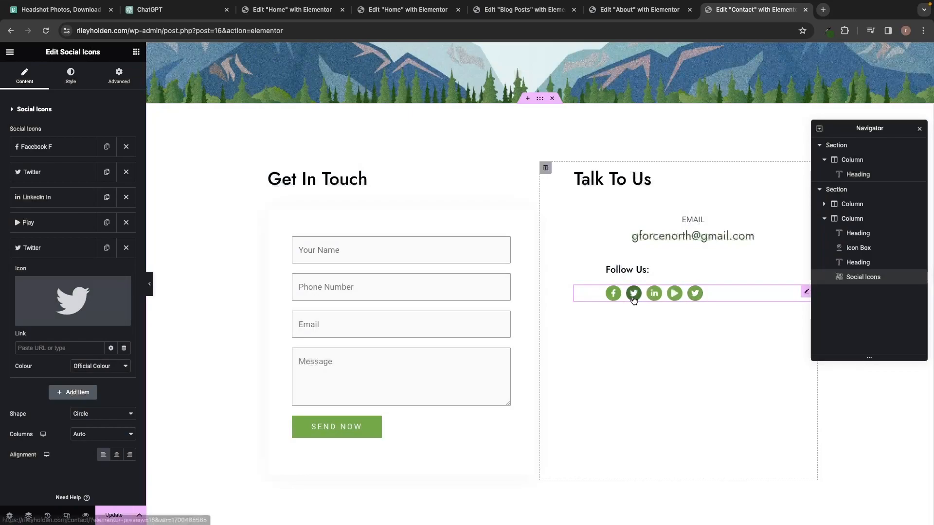
Remove the extra fifth social icon and select the contact form widget.
{"action": "mouse_move", "coordinate": [15, 318]}
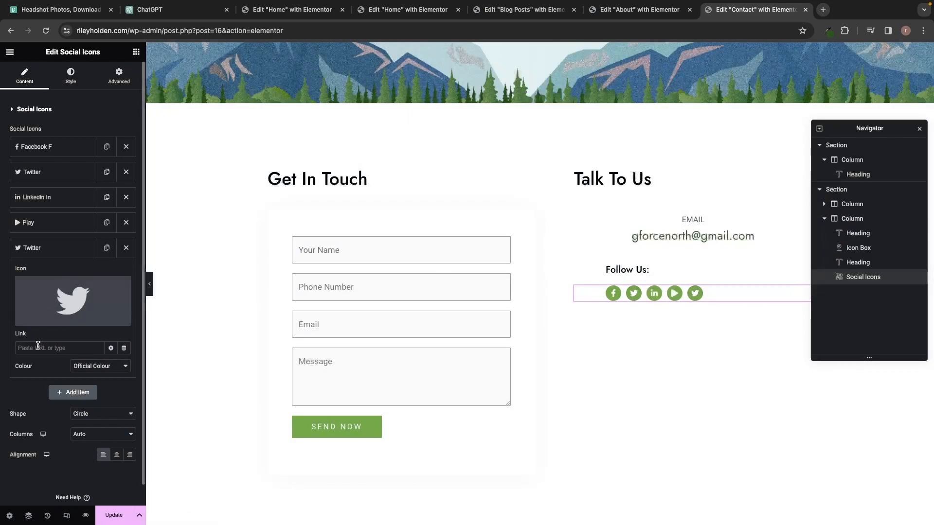
{"action": "left_click", "coordinate": [126, 247]}
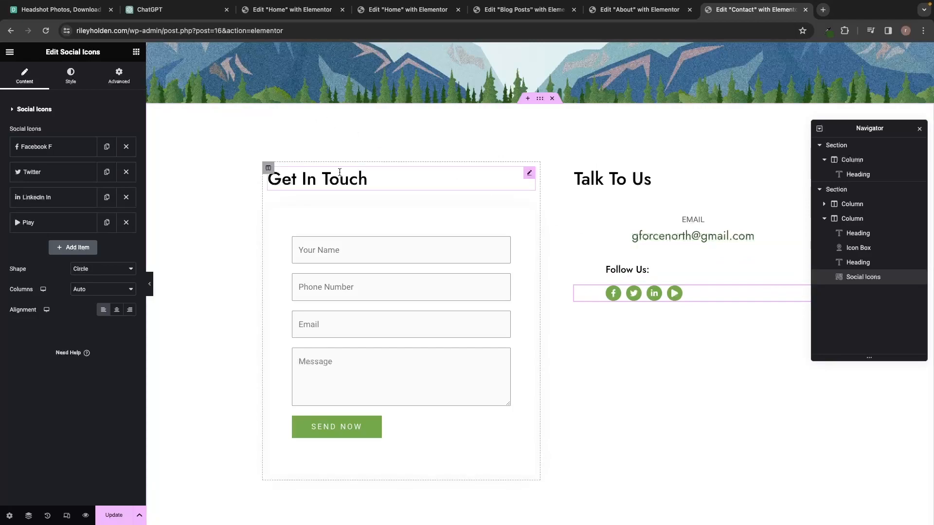
{"action": "left_click", "coordinate": [358, 230]}
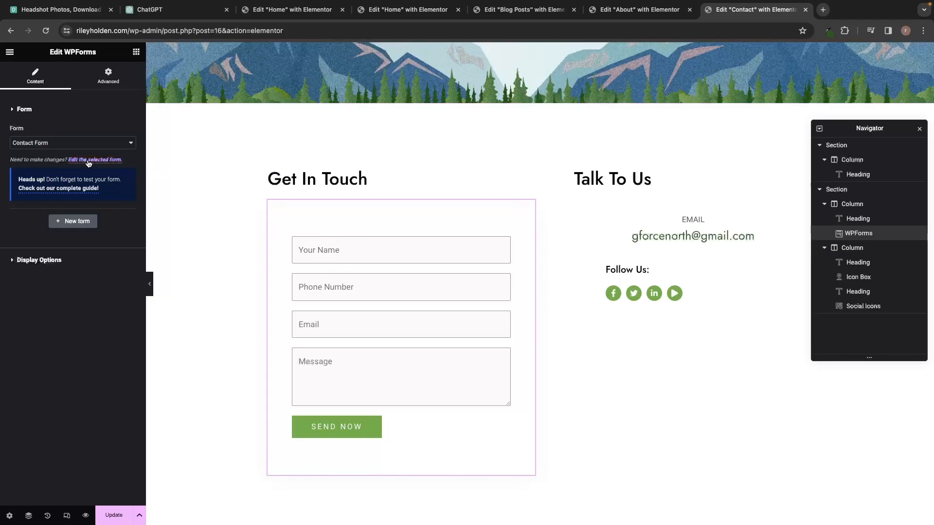
Delete the Phone Number field from the WPForms Contact Form and return to the page.
{"action": "left_click", "coordinate": [113, 161]}
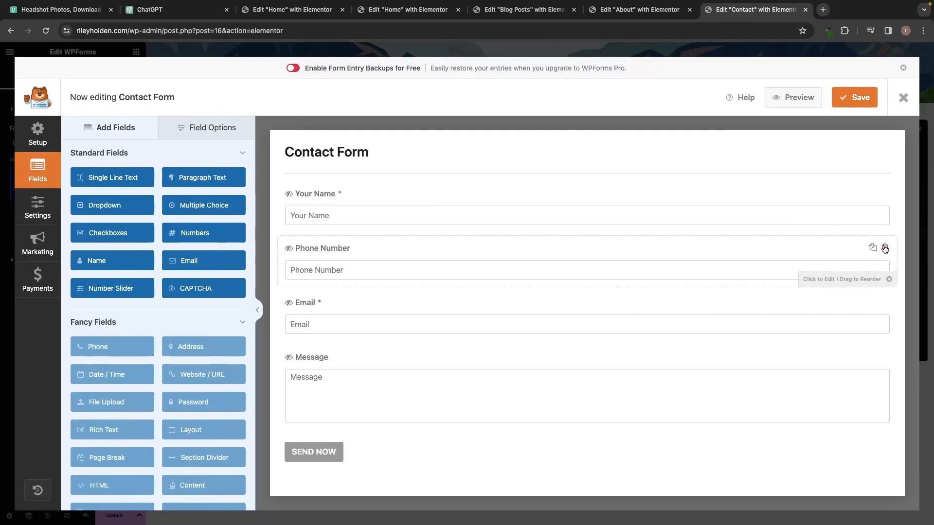
{"action": "left_click", "coordinate": [885, 248]}
{"action": "left_click", "coordinate": [439, 314]}
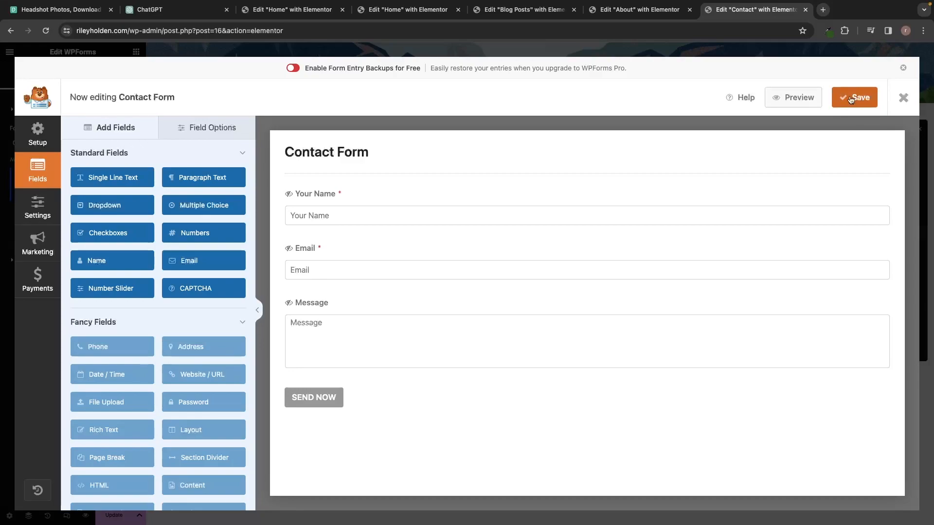
{"action": "left_click", "coordinate": [898, 98]}
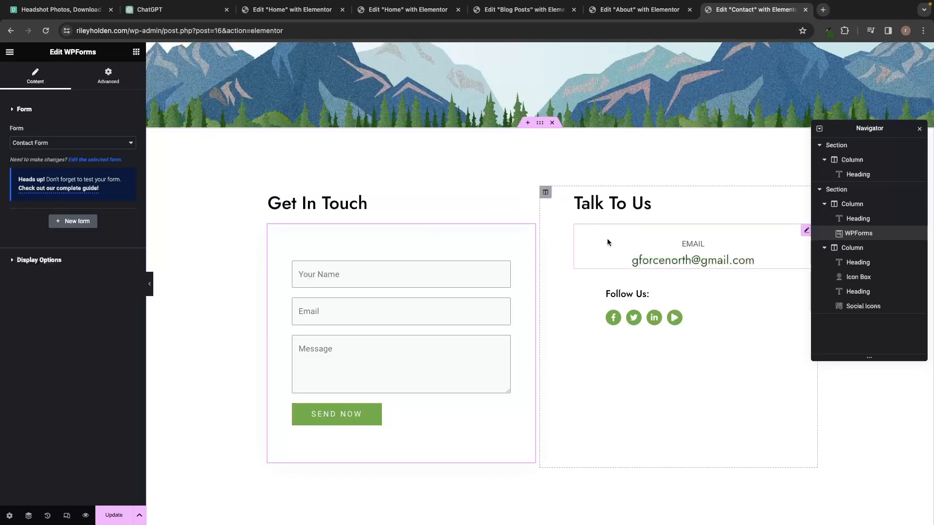
Add an Image widget above the EMAIL block in the Talk To Us column.
{"action": "left_click", "coordinate": [599, 317]}
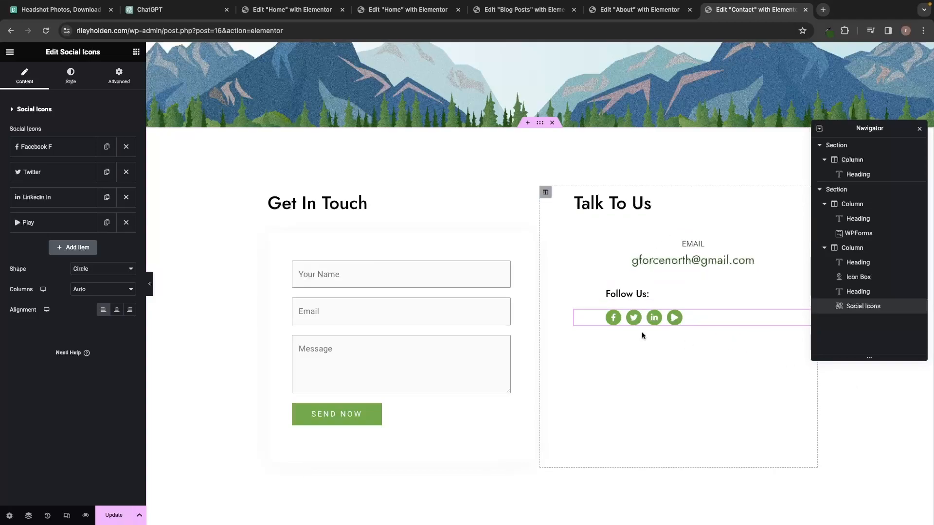
{"action": "left_click", "coordinate": [136, 52]}
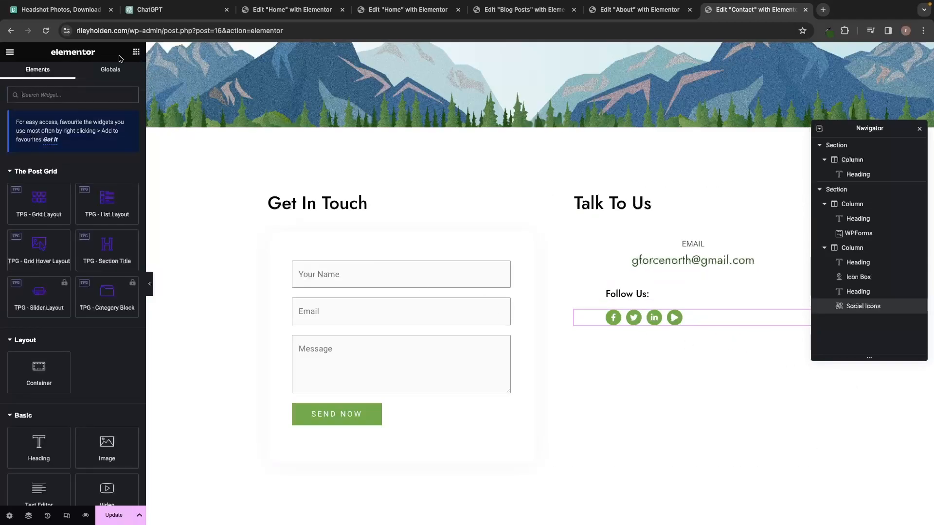
{"action": "scroll", "coordinate": [106, 200], "scroll_direction": "down", "scroll_amount": 3}
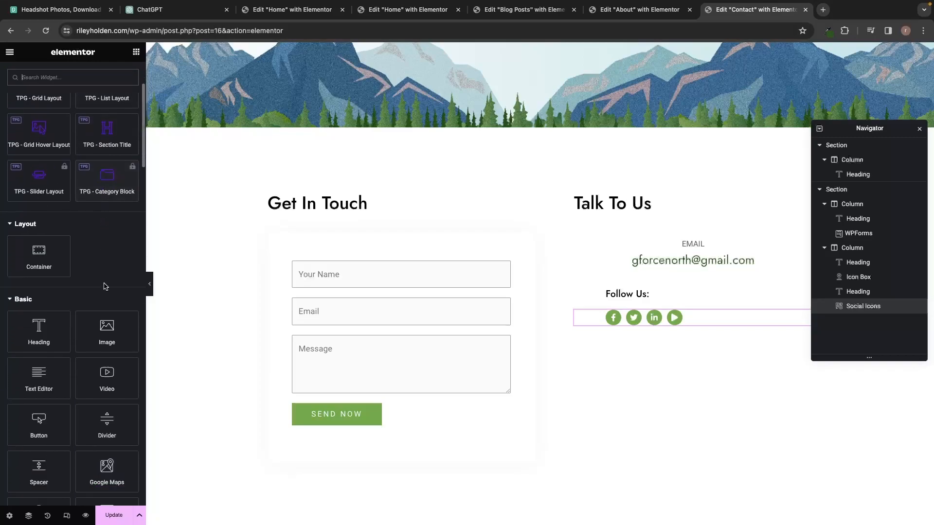
{"action": "left_click_drag", "start_coordinate": [109, 344], "coordinate": [652, 243]}
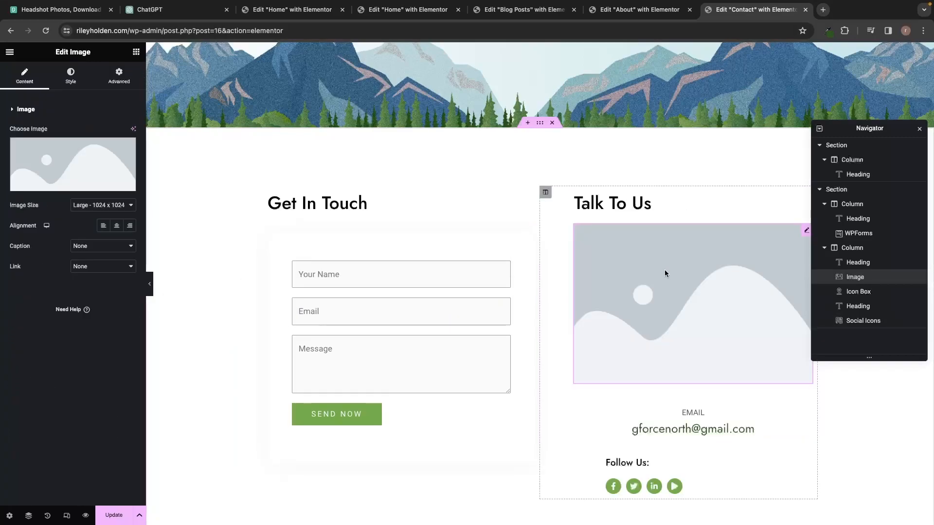
Fill the image block with the hiker-with-orange-backpack photo and shrink it.
{"action": "left_click", "coordinate": [60, 183]}
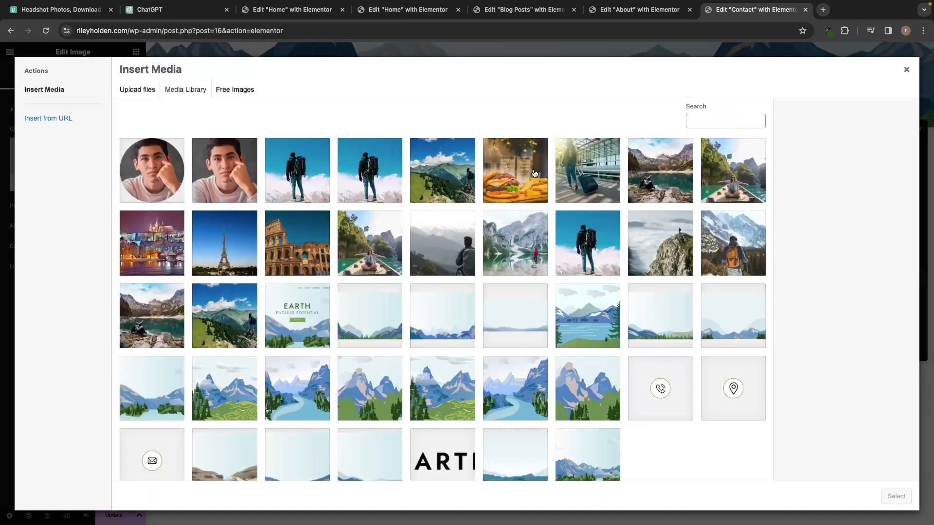
{"action": "left_click", "coordinate": [726, 251]}
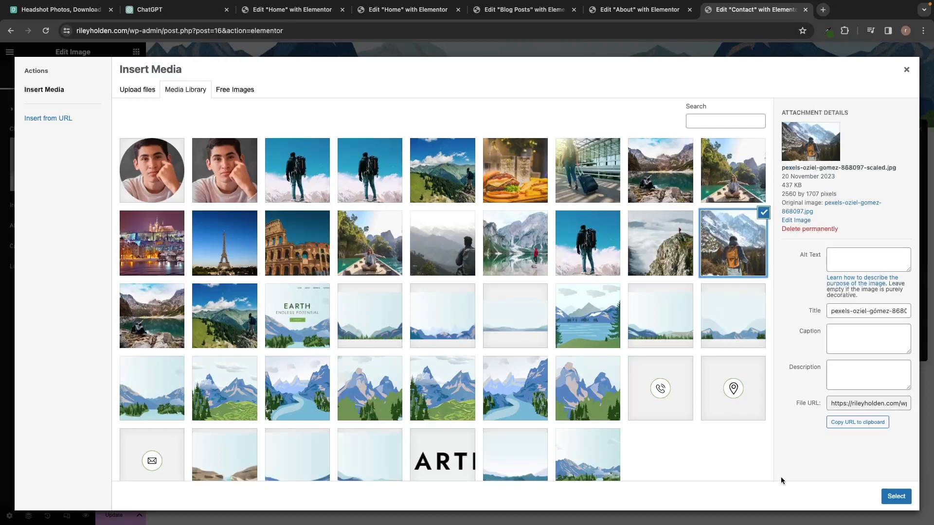
{"action": "left_click", "coordinate": [895, 497]}
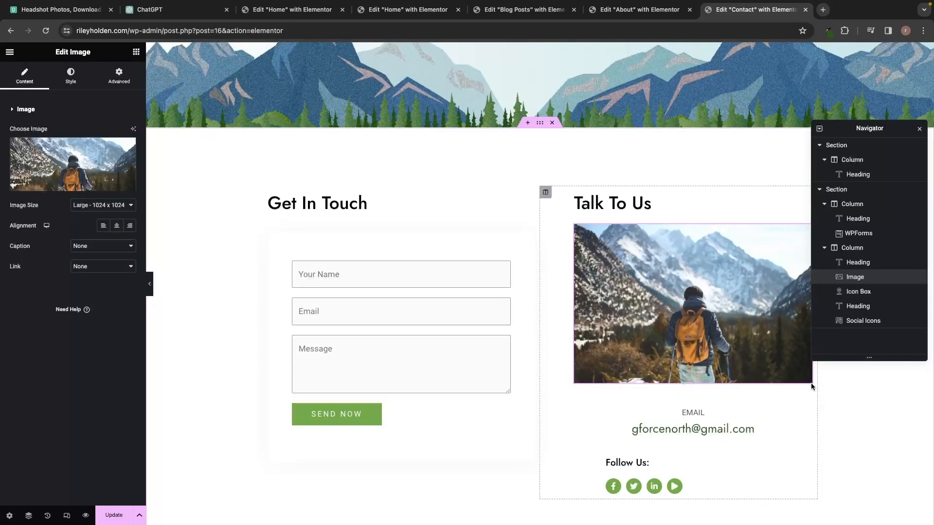
{"action": "left_click_drag", "start_coordinate": [810, 383], "coordinate": [706, 350]}
Resize the hiker photo to 64.07% width and give it an unlinked -105 px right margin.
{"action": "left_click_drag", "start_coordinate": [706, 297], "coordinate": [715, 302]}
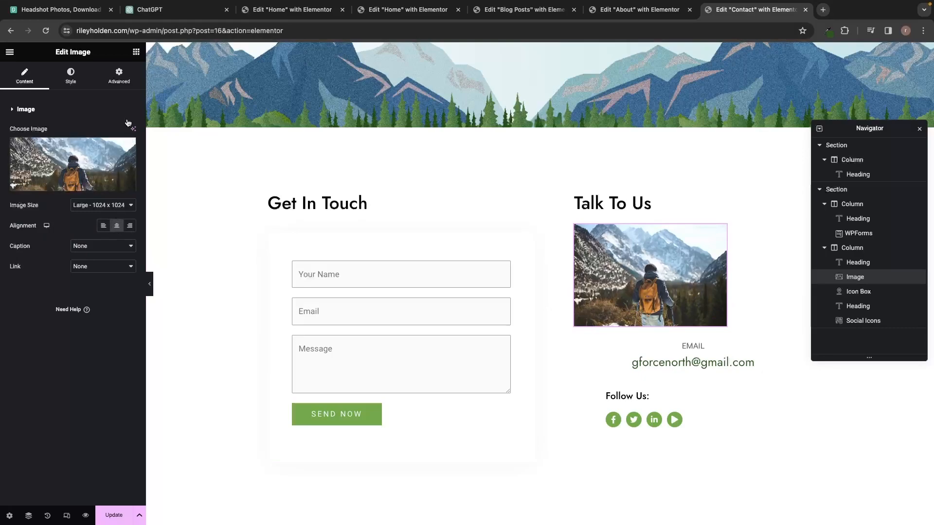
{"action": "left_click", "coordinate": [117, 83]}
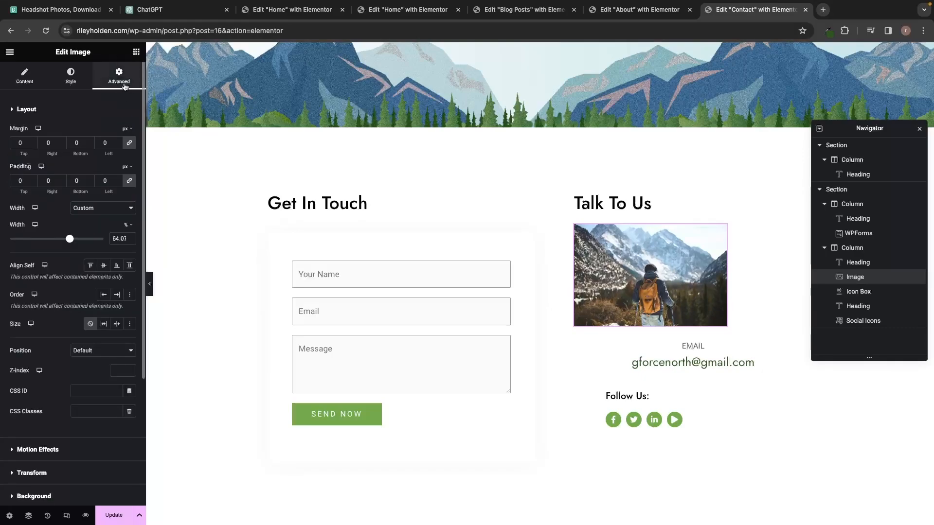
{"action": "left_click", "coordinate": [130, 143]}
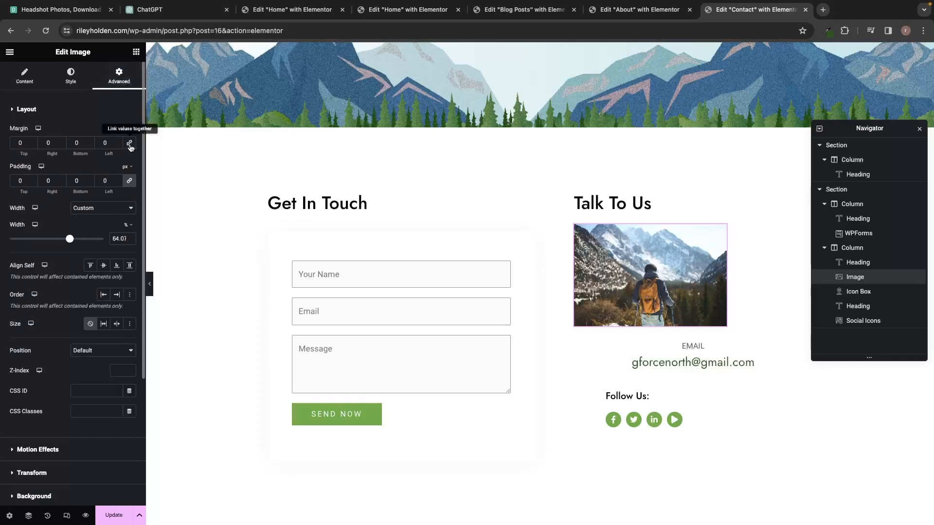
{"action": "left_click", "coordinate": [61, 145]}
{"action": "left_click_drag", "start_coordinate": [61, 148], "coordinate": [61, 148]}
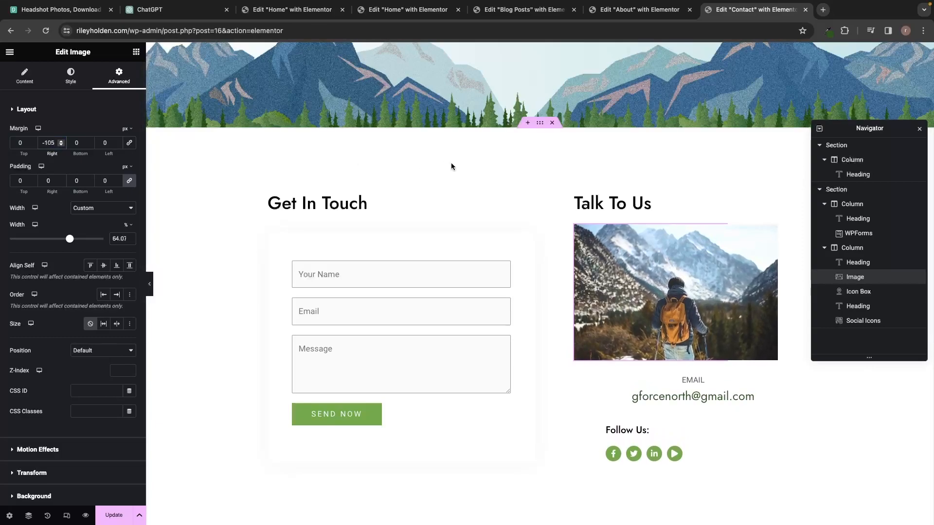
Check the Talk To Us column and save the page changes.
{"action": "scroll", "coordinate": [451, 162], "scroll_direction": "down", "scroll_amount": 5}
{"action": "scroll", "coordinate": [451, 163], "scroll_direction": "up", "scroll_amount": 10}
{"action": "scroll", "coordinate": [451, 164], "scroll_direction": "down", "scroll_amount": 5}
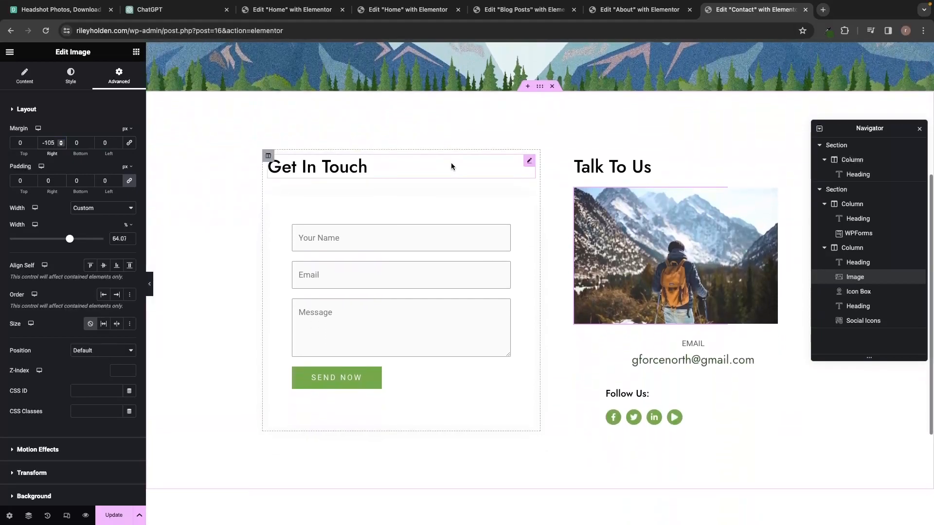
{"action": "scroll", "coordinate": [451, 162], "scroll_direction": "up", "scroll_amount": 5}
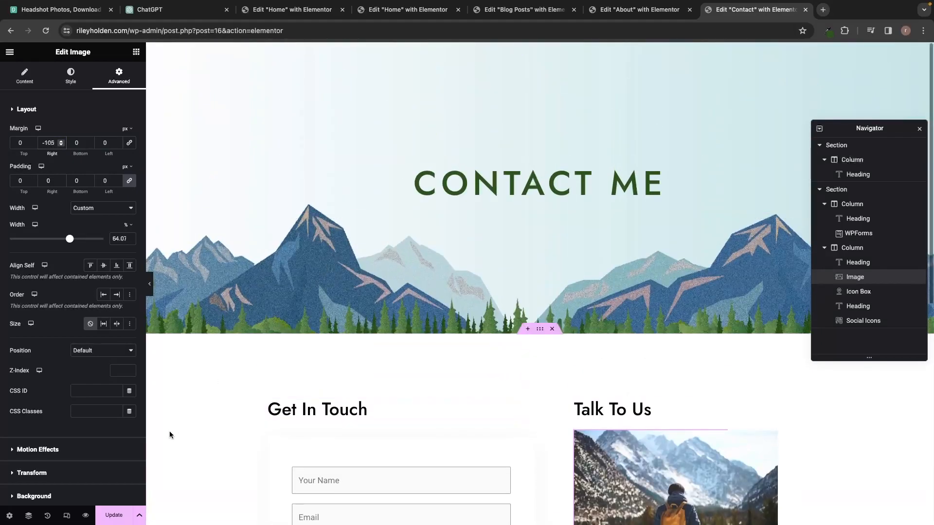
{"action": "key", "text": "ctrl+s"}
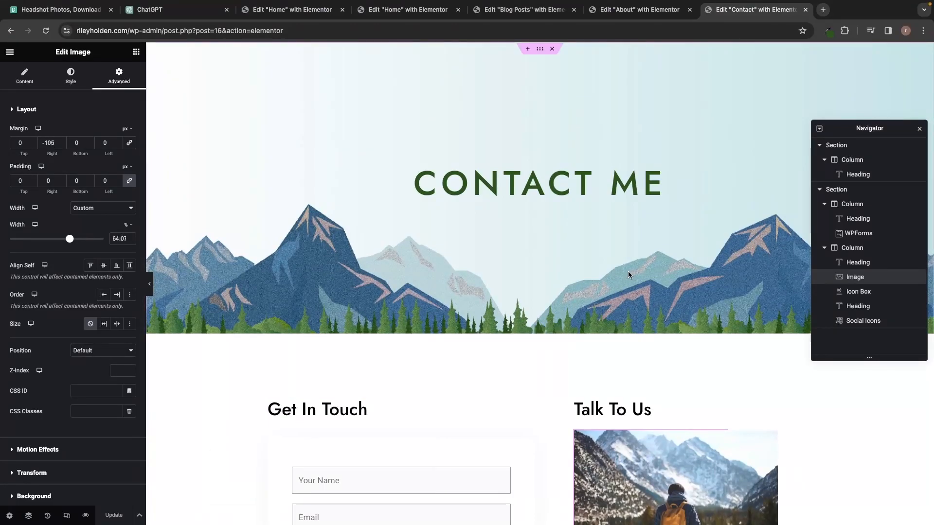
Preview the saved Contact page in a new tab, then go to the site's Home page.
{"action": "left_click", "coordinate": [86, 514]}
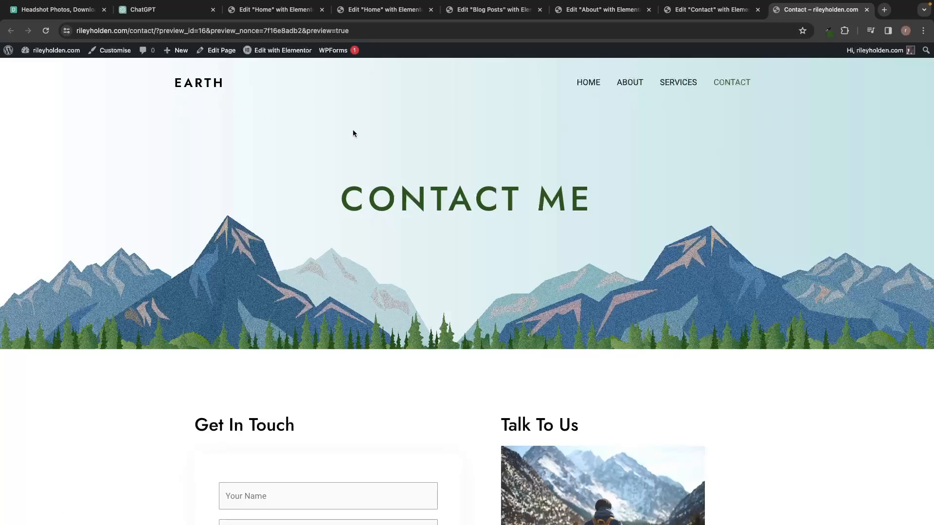
{"action": "left_click", "coordinate": [588, 84]}
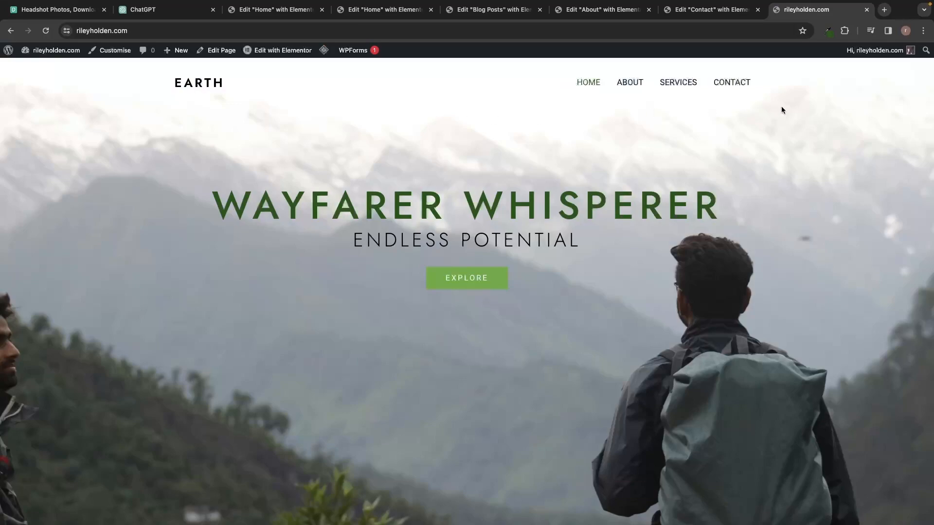
{"action": "mouse_move", "coordinate": [287, 55]}
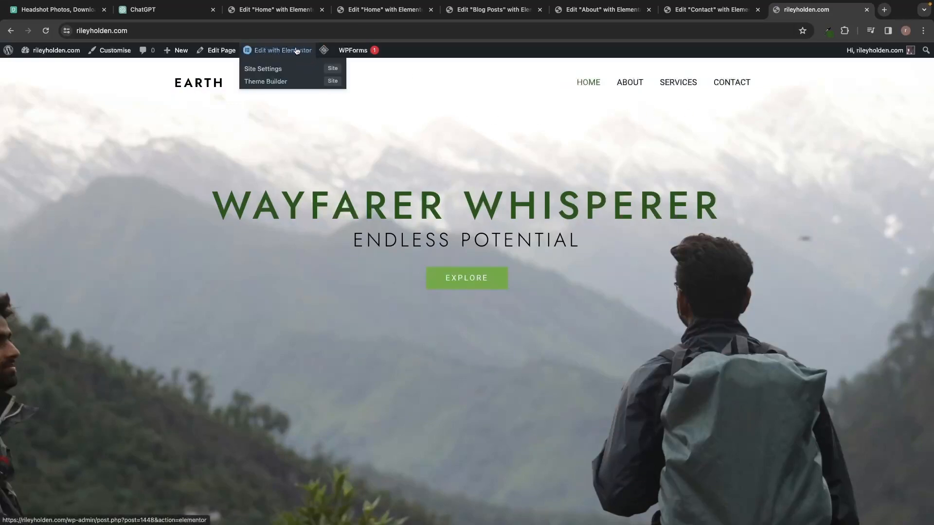
Turn off Different Logo For Retina Devices in the header's Site Title & Logo, then open canva.com.
{"action": "left_click", "coordinate": [117, 52]}
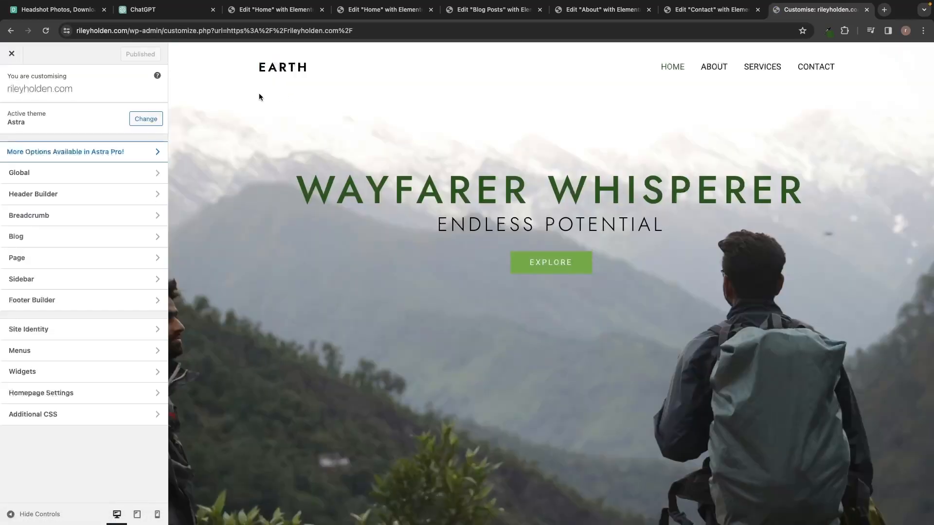
{"action": "left_click", "coordinate": [49, 195]}
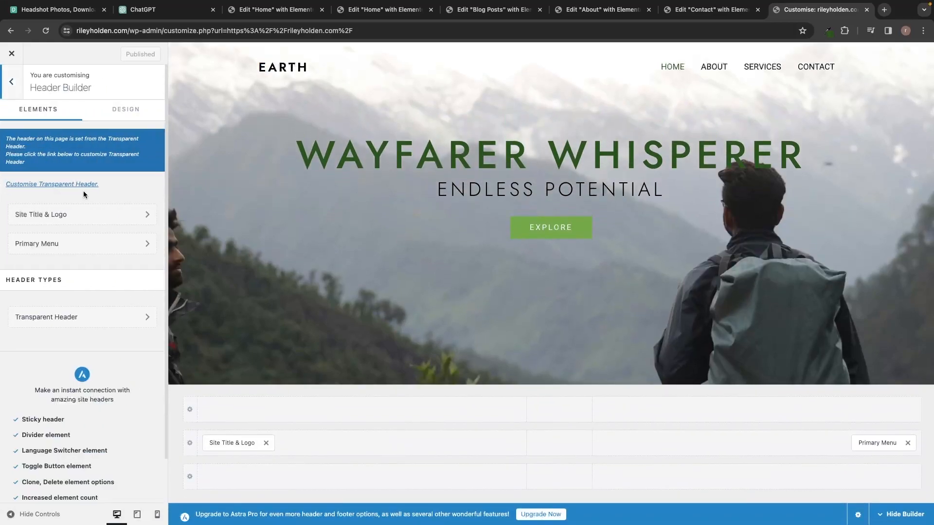
{"action": "left_click", "coordinate": [41, 218]}
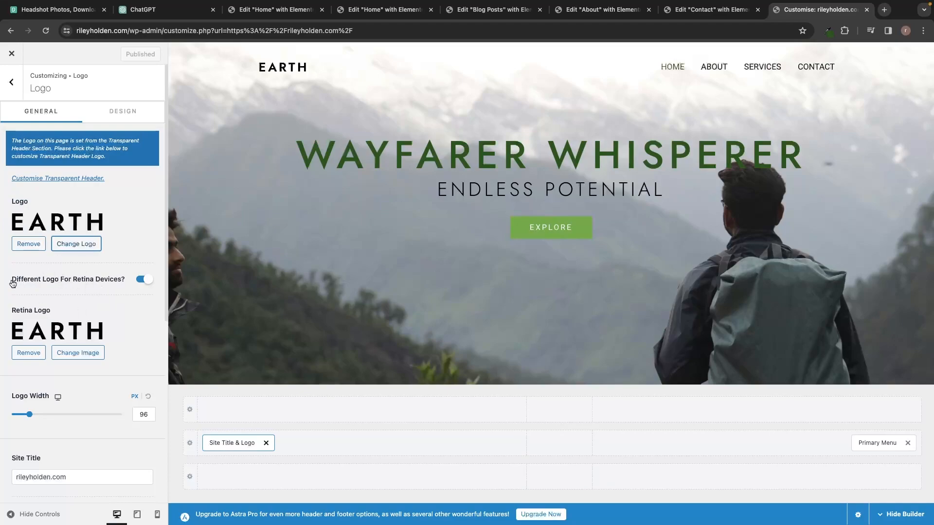
{"action": "left_click", "coordinate": [144, 280]}
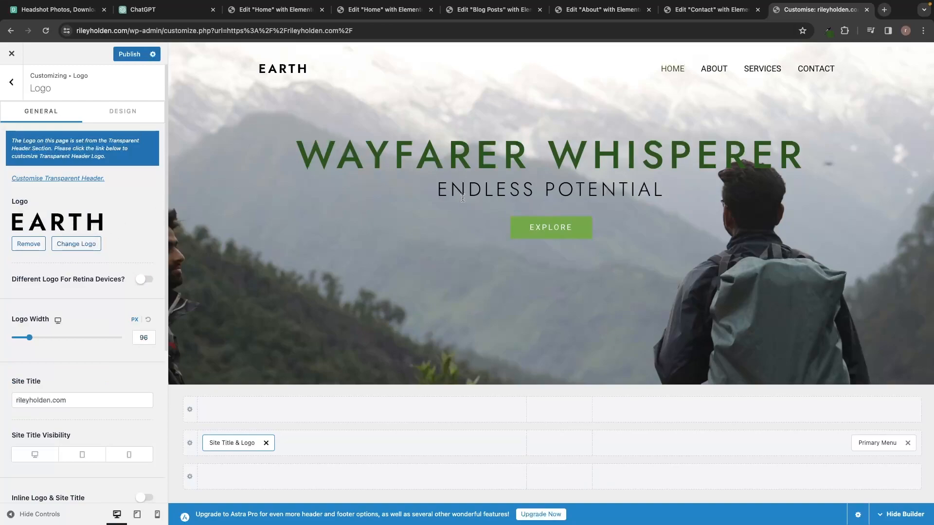
{"action": "left_click", "coordinate": [884, 10]}
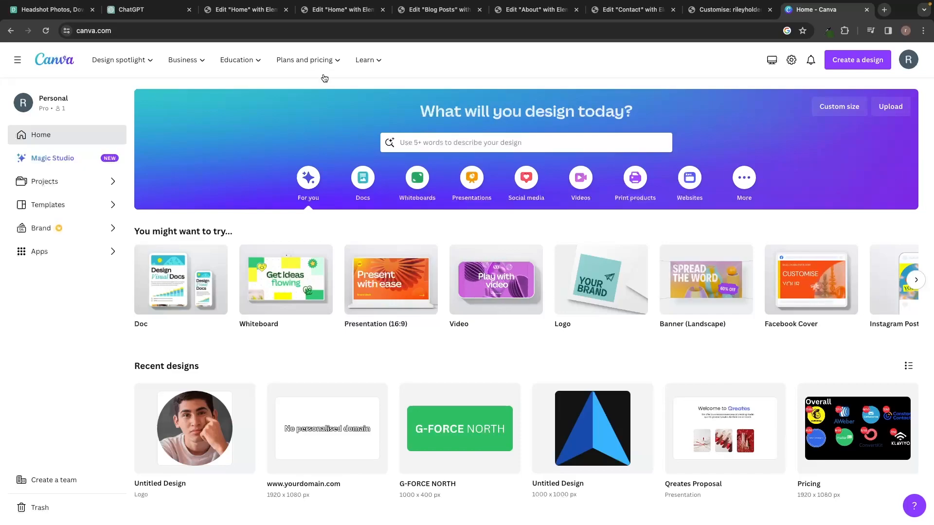
Look over Canva's free plan and pricing comparison, then return home and open Create a design.
{"action": "mouse_move", "coordinate": [308, 59]}
{"action": "left_click", "coordinate": [201, 140]}
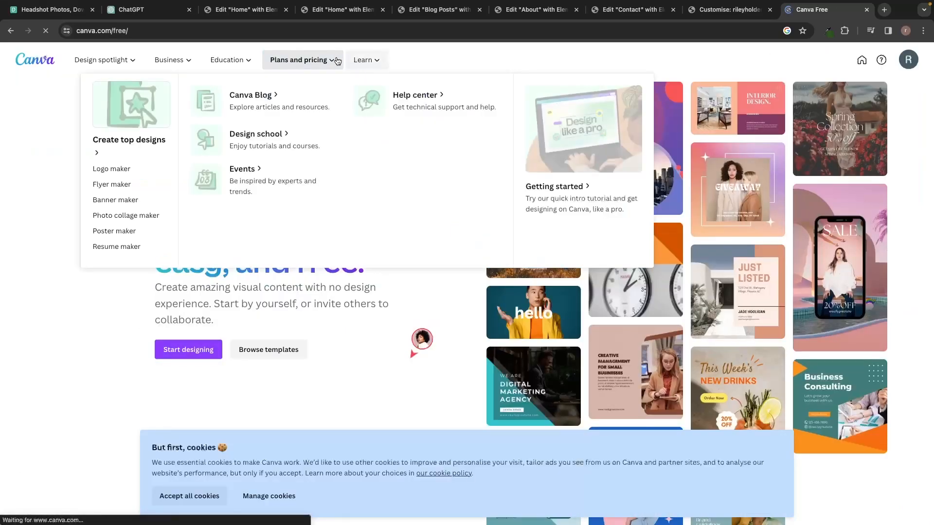
{"action": "left_click", "coordinate": [111, 252]}
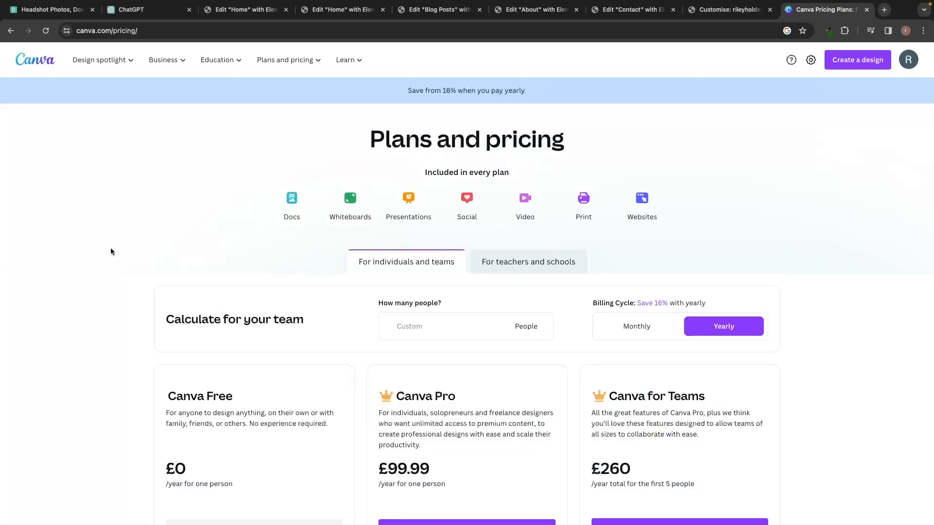
{"action": "scroll", "coordinate": [111, 252], "scroll_direction": "down", "scroll_amount": 4}
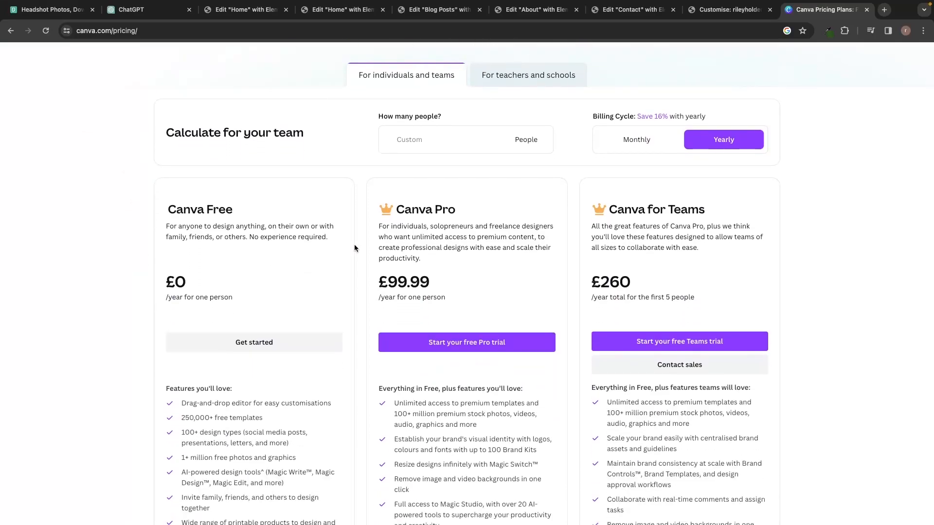
{"action": "scroll", "coordinate": [355, 248], "scroll_direction": "up", "scroll_amount": 4}
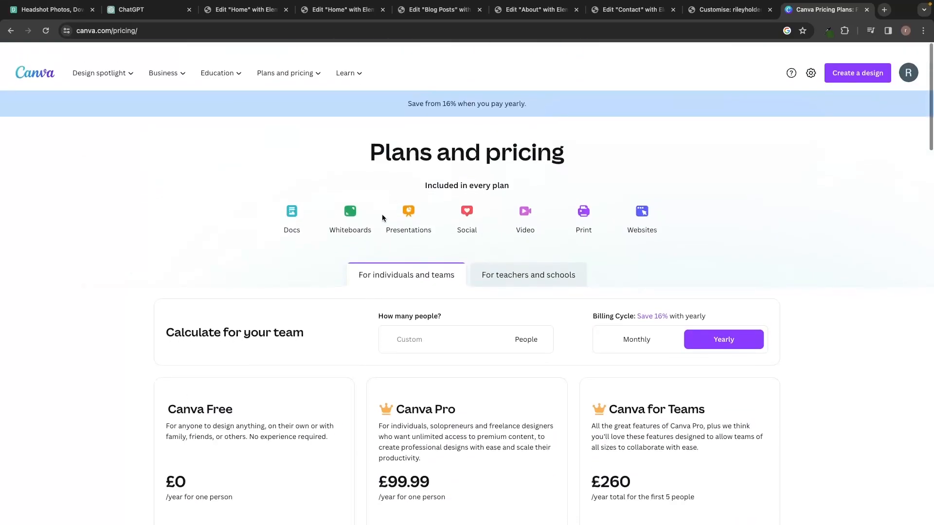
{"action": "left_click", "coordinate": [28, 70]}
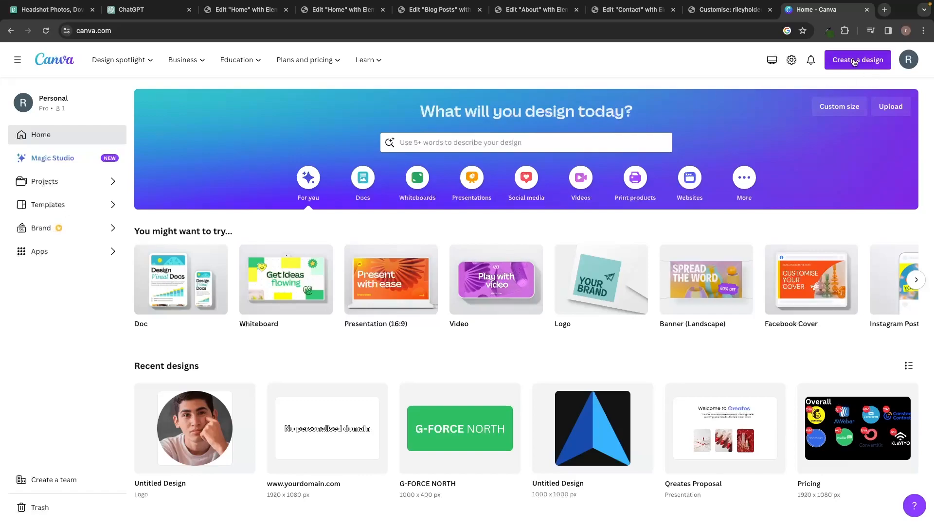
{"action": "left_click", "coordinate": [868, 63]}
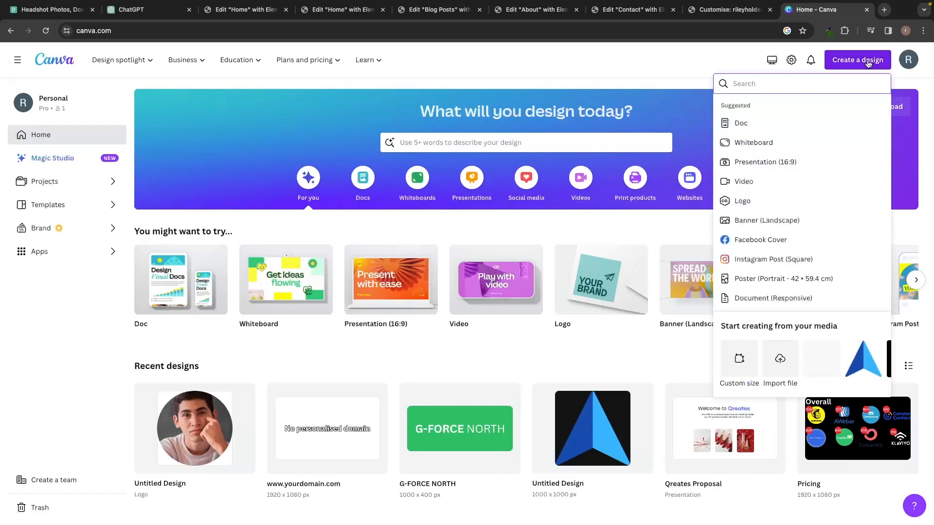
Start a new blank Logo design in Canva.
{"action": "left_click", "coordinate": [761, 205]}
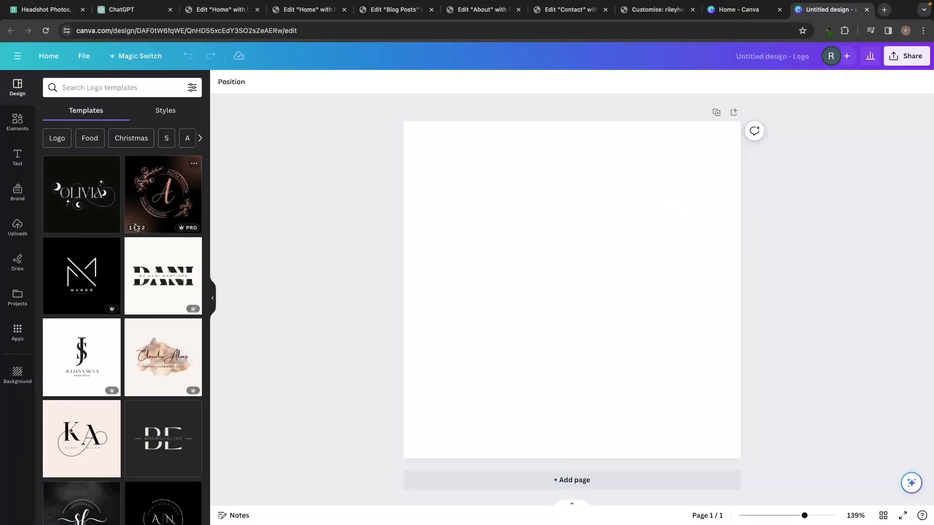
{"action": "scroll", "coordinate": [136, 228], "scroll_direction": "down", "scroll_amount": 3}
{"action": "scroll", "coordinate": [136, 229], "scroll_direction": "down", "scroll_amount": 6}
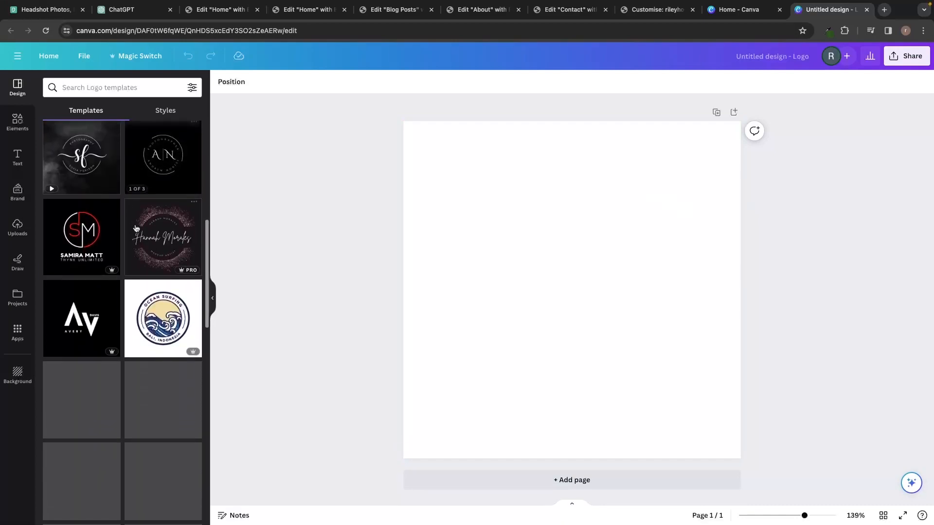
{"action": "scroll", "coordinate": [136, 229], "scroll_direction": "up", "scroll_amount": 9}
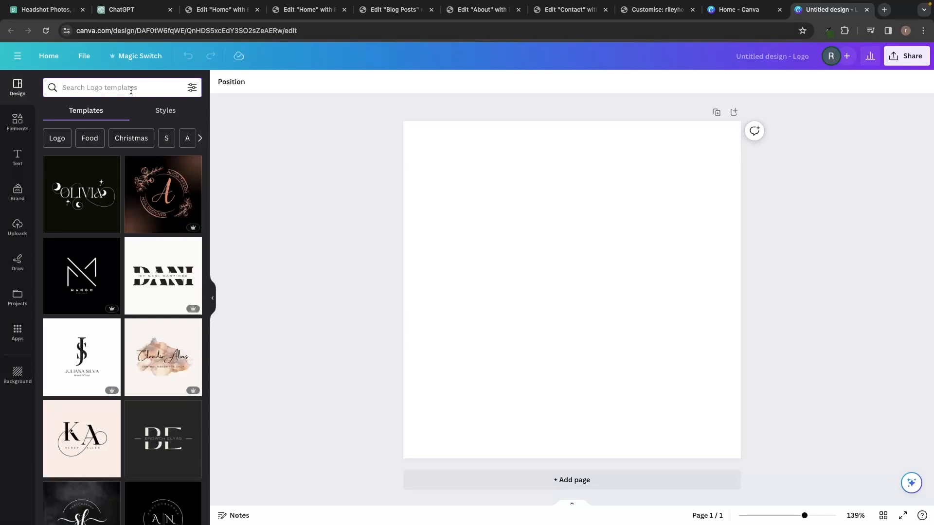
Search the logo templates for 'food', then 'travel', and browse the travel results.
{"action": "type", "text": "food"}
{"action": "left_click", "coordinate": [113, 223]}
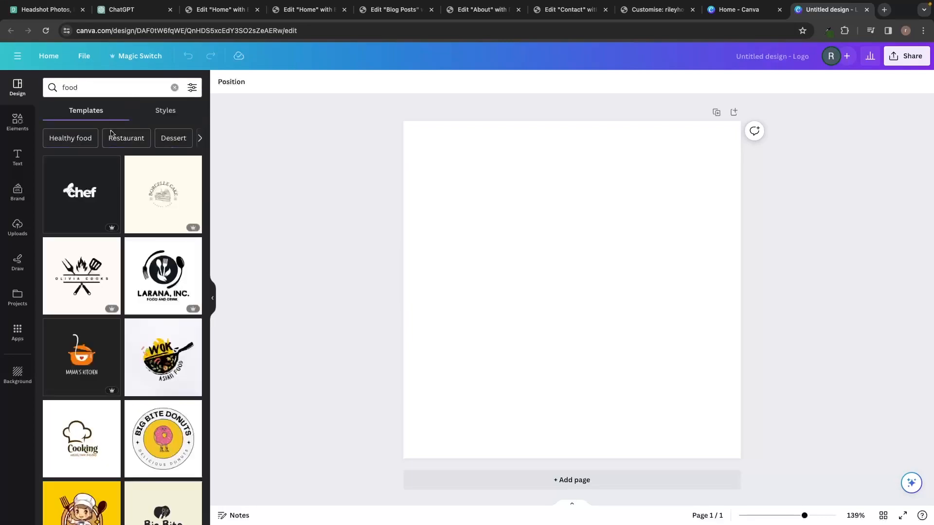
{"action": "left_click", "coordinate": [118, 91]}
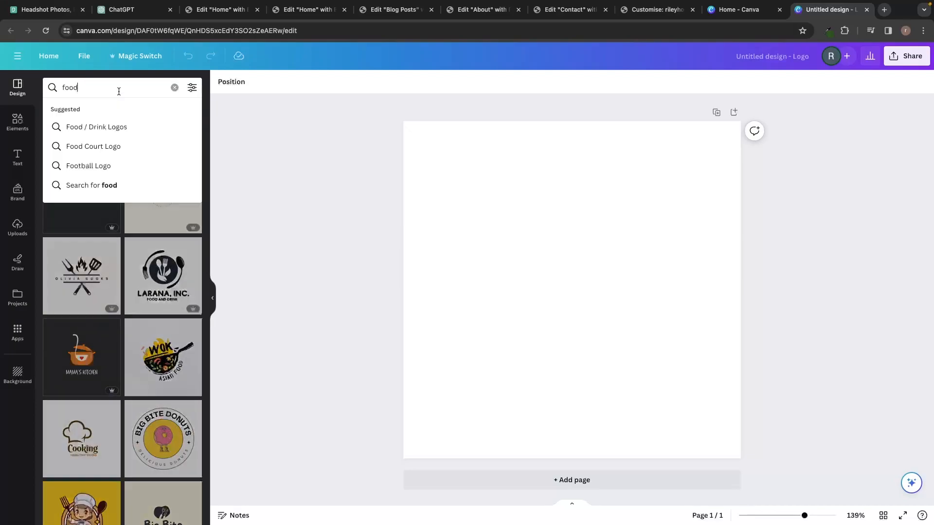
{"action": "type", "text": "travel"}
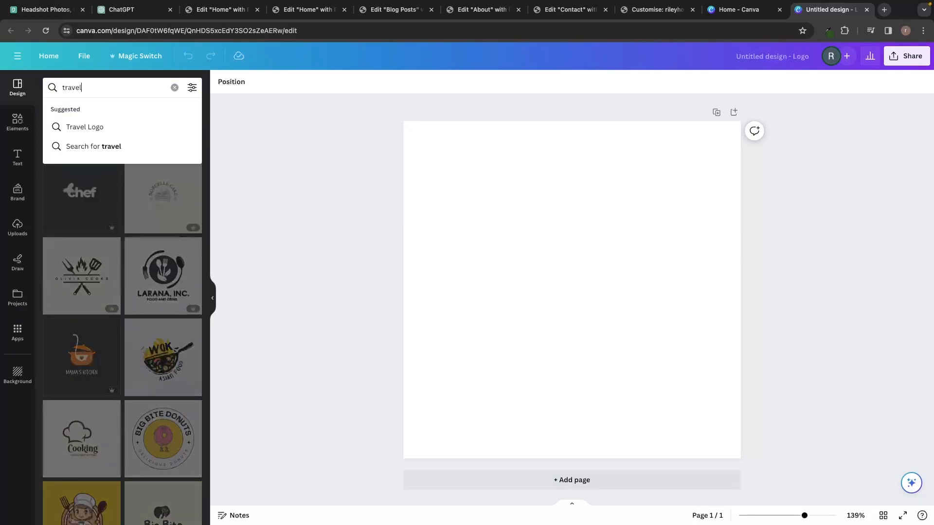
{"action": "key", "text": "Return"}
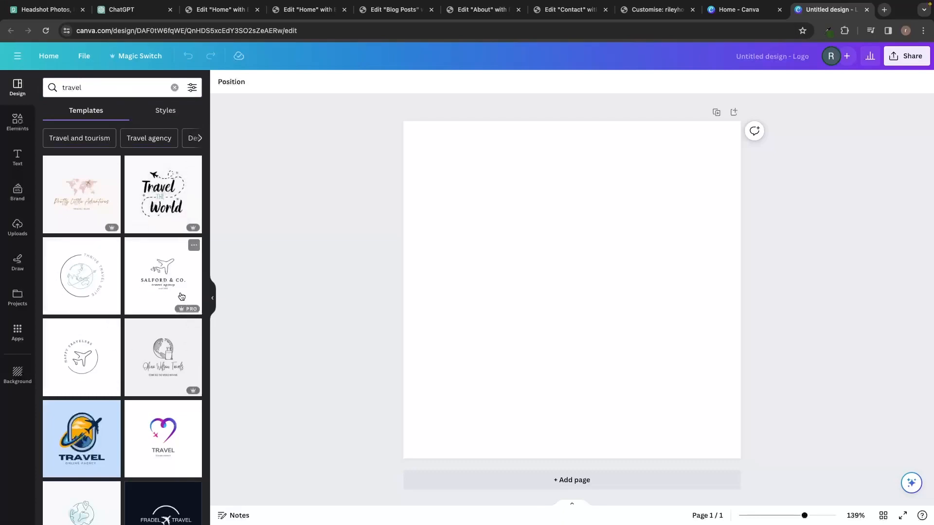
{"action": "mouse_move", "coordinate": [191, 314]}
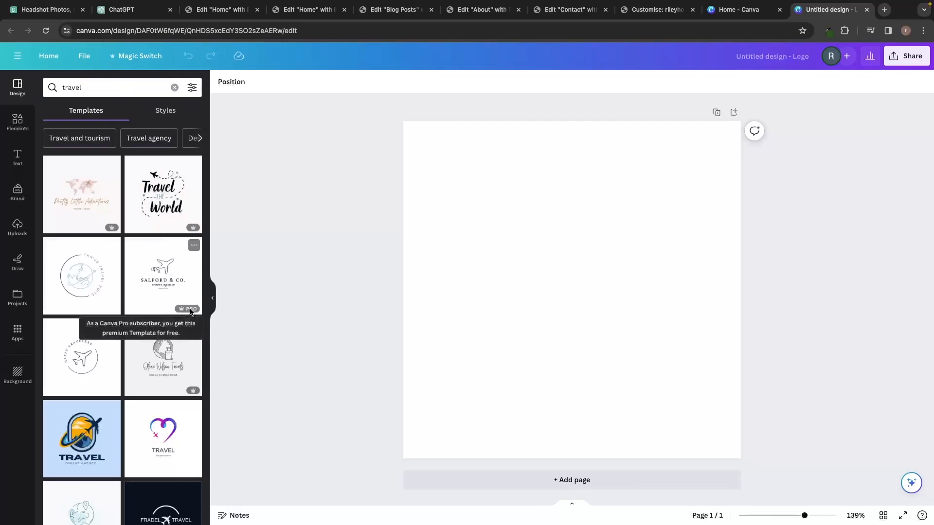
{"action": "scroll", "coordinate": [188, 314], "scroll_direction": "down", "scroll_amount": 5}
{"action": "scroll", "coordinate": [185, 313], "scroll_direction": "down", "scroll_amount": 4}
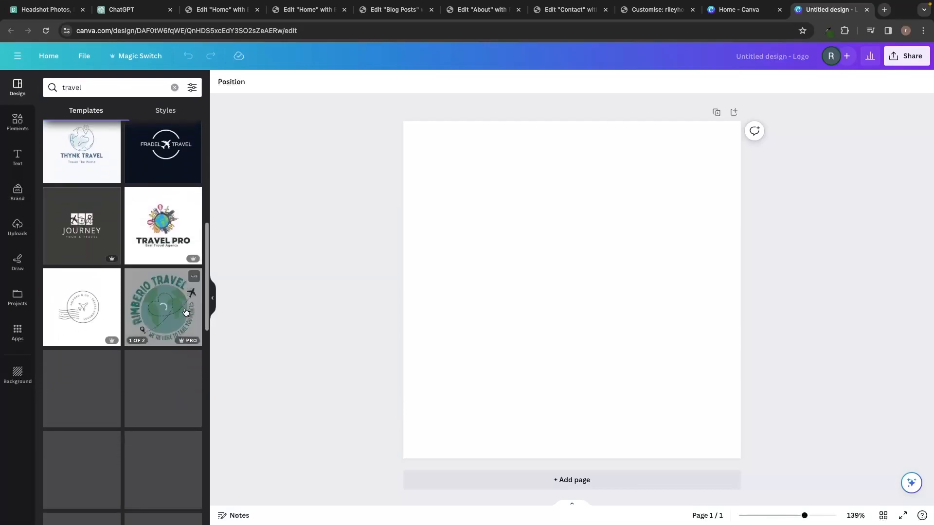
{"action": "scroll", "coordinate": [185, 312], "scroll_direction": "down", "scroll_amount": 4}
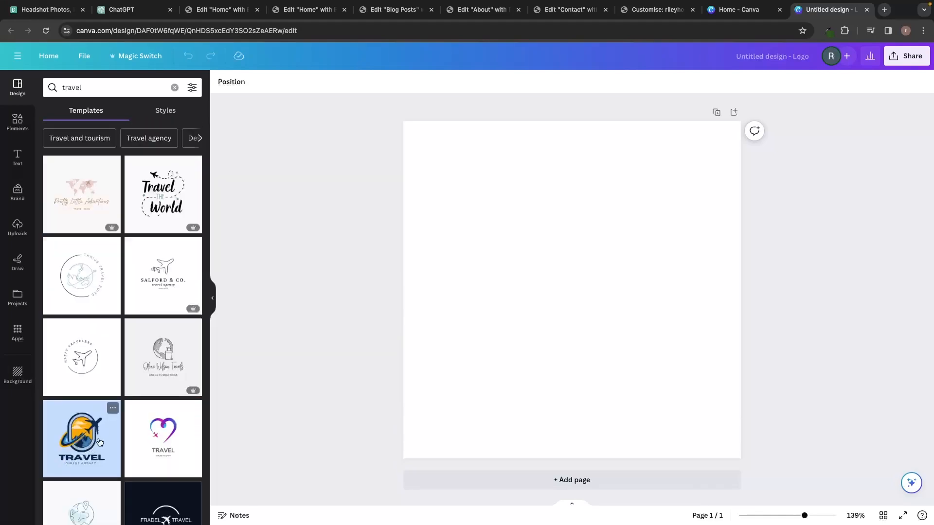
Apply the TRAVEL agency template and retype its heading as WAYFARER WHISPER on two lines.
{"action": "left_click", "coordinate": [100, 440]}
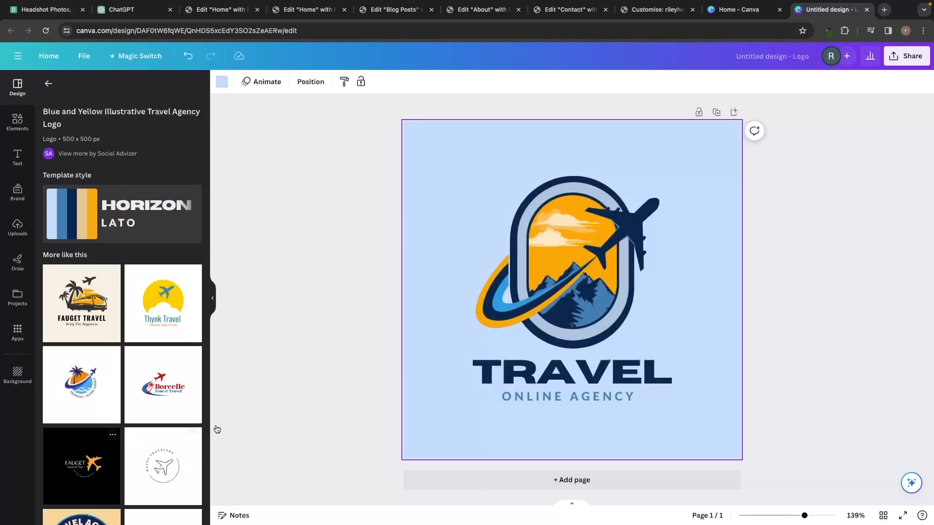
{"action": "left_click", "coordinate": [530, 367]}
{"action": "left_click", "coordinate": [531, 367]}
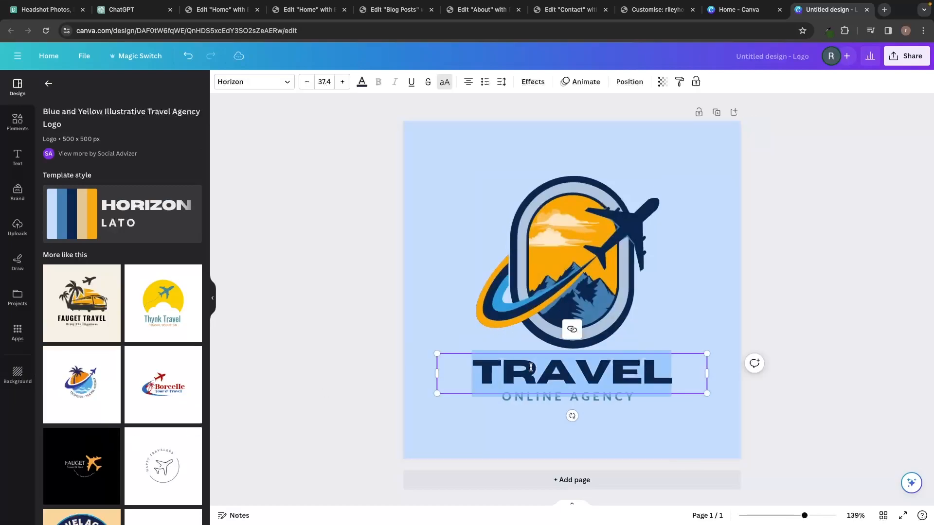
{"action": "type", "text": "WA"}
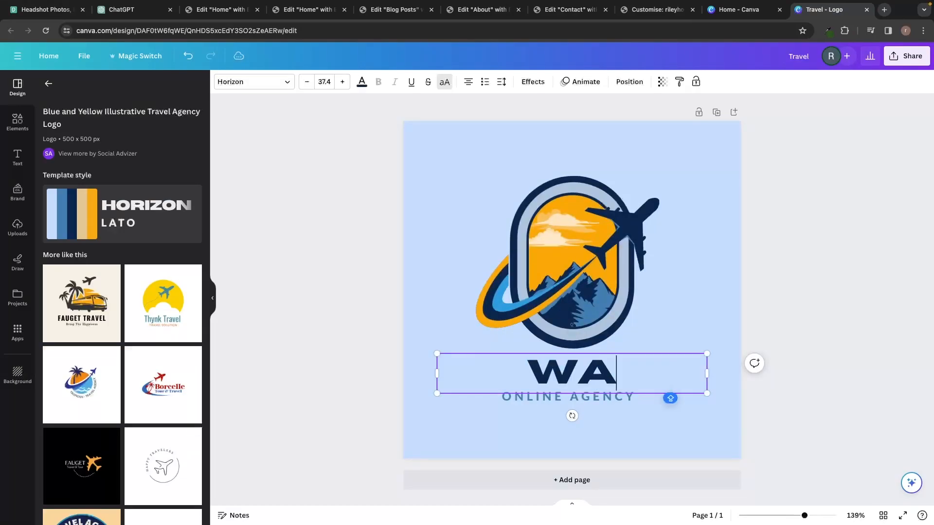
{"action": "type", "text": "YFARER "}
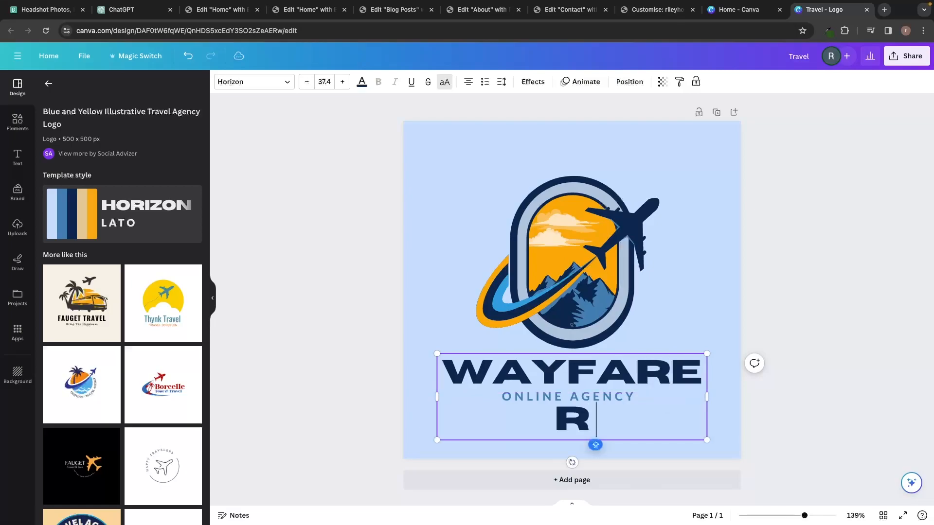
{"action": "type", "text": "WHISPERE"}
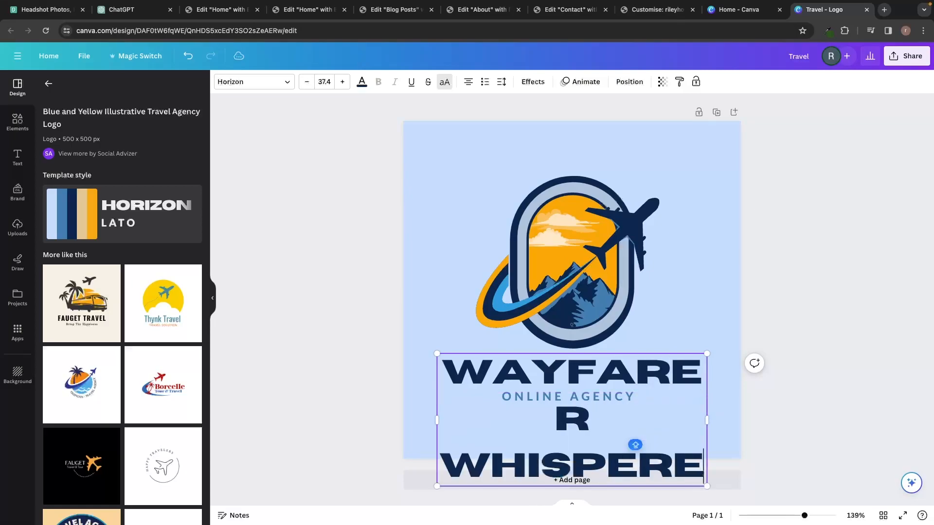
{"action": "key", "text": "BackSpace"}
{"action": "left_click_drag", "start_coordinate": [707, 353], "coordinate": [558, 395]}
{"action": "mouse_move", "coordinate": [572, 454]}
{"action": "left_mouse_down"}
{"action": "mouse_move", "coordinate": [661, 443]}
{"action": "mouse_move", "coordinate": [574, 446]}
{"action": "left_mouse_up"}
{"action": "left_click", "coordinate": [606, 411]}
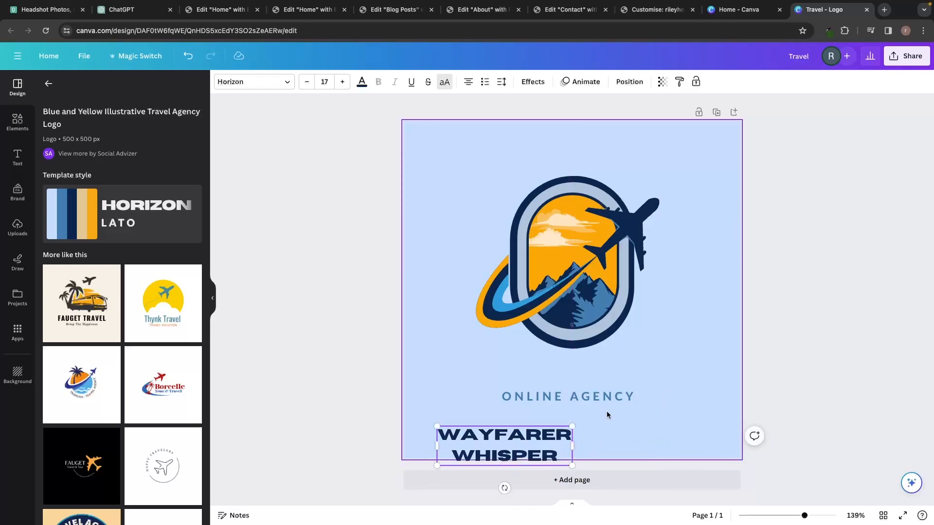
Delete ONLINE AGENCY, enlarge the name beneath the plane emblem and raise the emblem.
{"action": "left_click", "coordinate": [604, 401]}
{"action": "key", "text": "Delete"}
{"action": "left_click_drag", "start_coordinate": [513, 439], "coordinate": [573, 392]}
{"action": "left_click_drag", "start_coordinate": [631, 380], "coordinate": [741, 346]}
{"action": "left_click_drag", "start_coordinate": [672, 368], "coordinate": [640, 378]}
{"action": "left_click_drag", "start_coordinate": [463, 358], "coordinate": [437, 350]}
{"action": "left_click_drag", "start_coordinate": [611, 276], "coordinate": [611, 253]}
{"action": "left_click", "coordinate": [444, 224]}
{"action": "left_click_drag", "start_coordinate": [444, 224], "coordinate": [588, 371]}
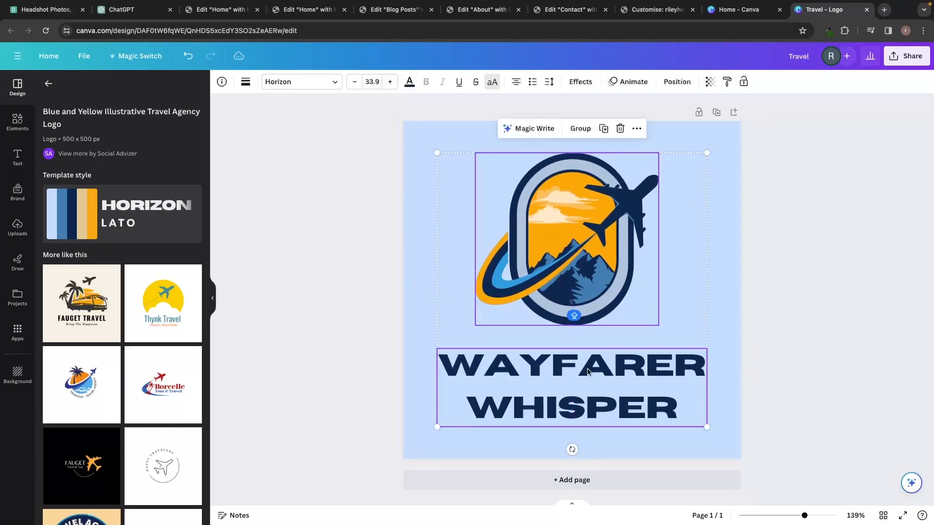
Copy #2C541E from the eye dropper and make the WAYFARER WHISPER heading that dark green.
{"action": "left_click", "coordinate": [785, 339]}
{"action": "left_click", "coordinate": [643, 372]}
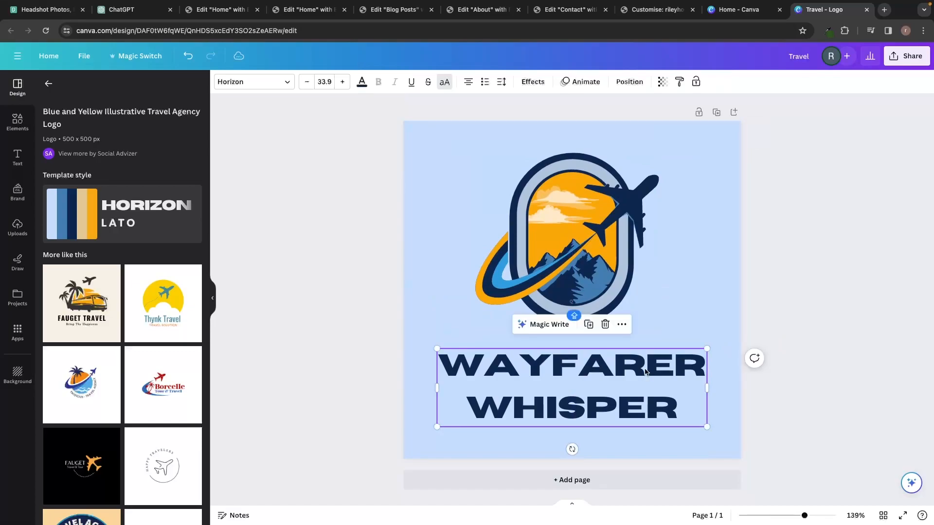
{"action": "left_click", "coordinate": [828, 31]}
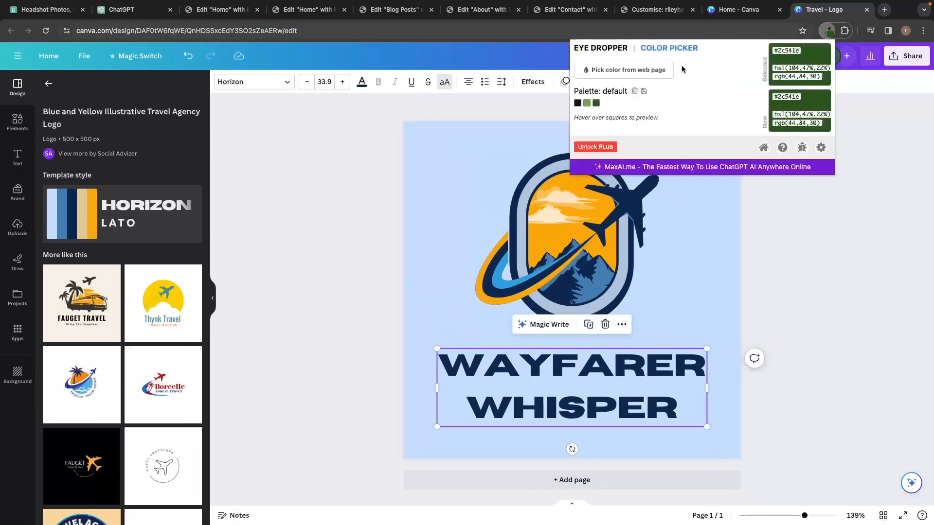
{"action": "double_click", "coordinate": [796, 51]}
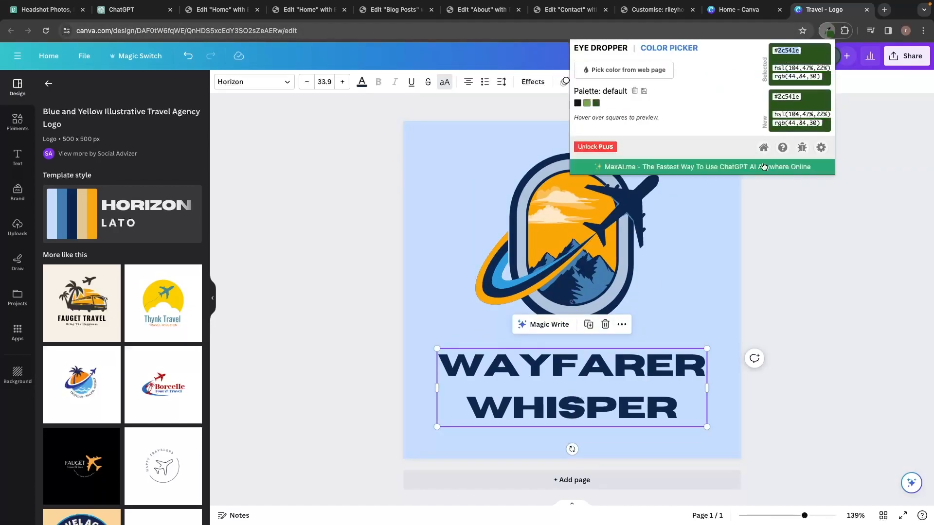
{"action": "triple_click", "coordinate": [606, 360]}
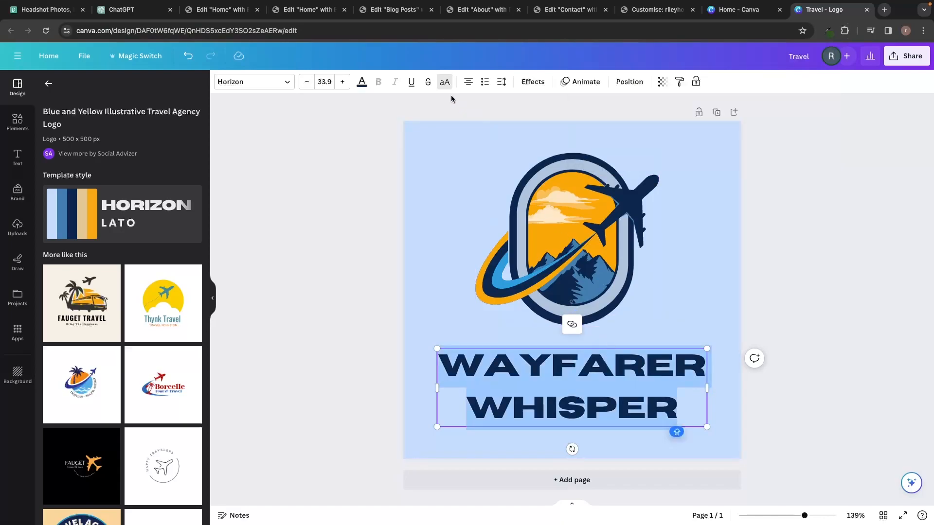
{"action": "left_click", "coordinate": [362, 82]}
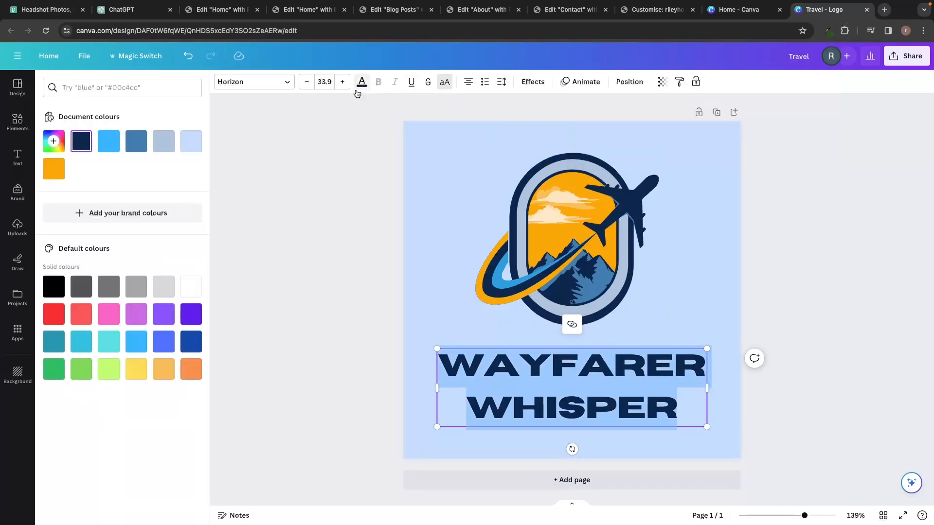
{"action": "left_click", "coordinate": [54, 141]}
{"action": "type", "text": "#2C541E"}
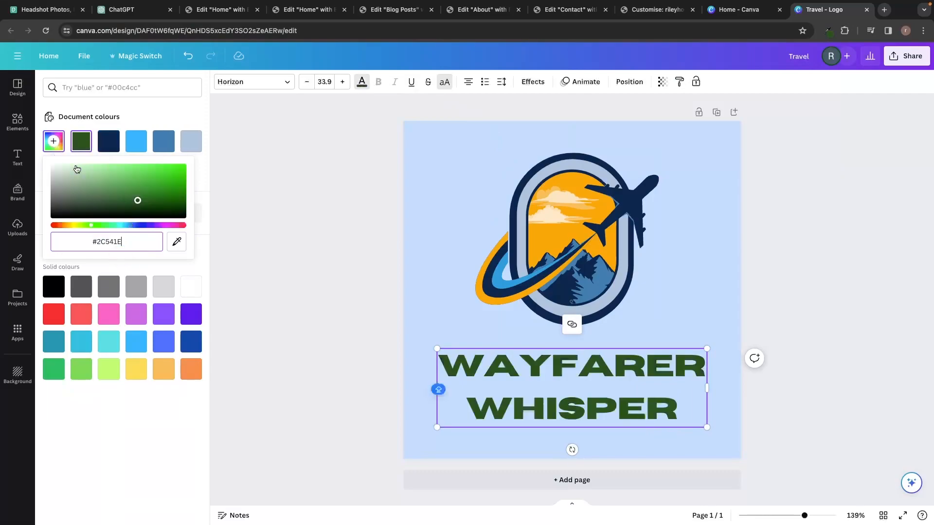
{"action": "left_click", "coordinate": [336, 234]}
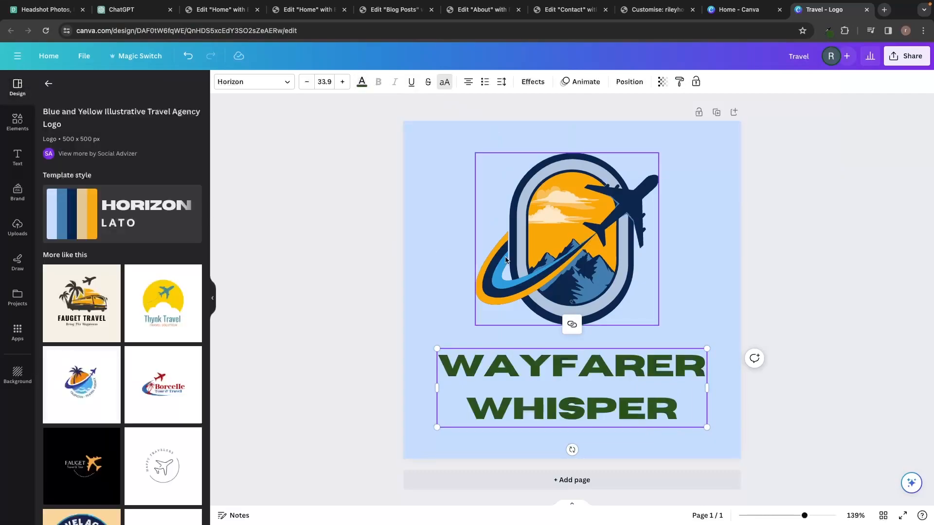
{"action": "left_click", "coordinate": [606, 255]}
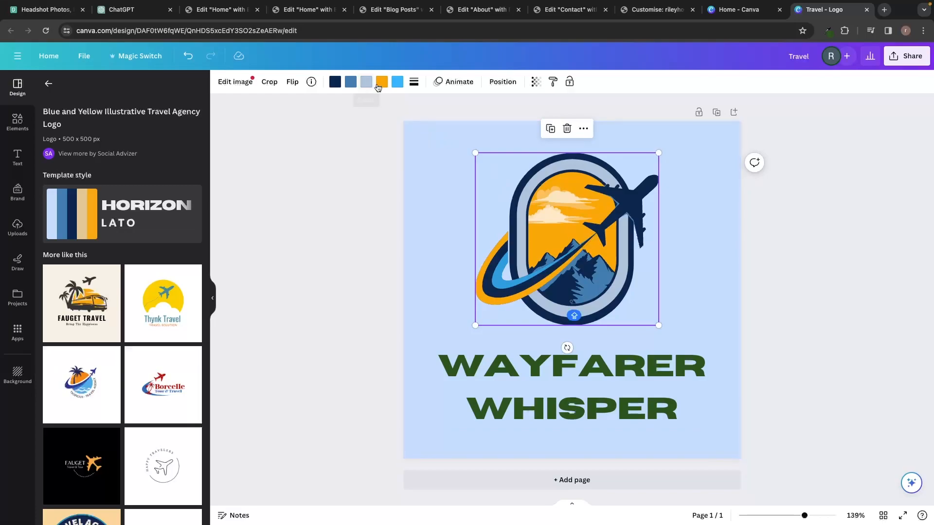
Sample the website EXPLORE button's green #74a84a with the Eye Dropper extension.
{"action": "left_click", "coordinate": [638, 10]}
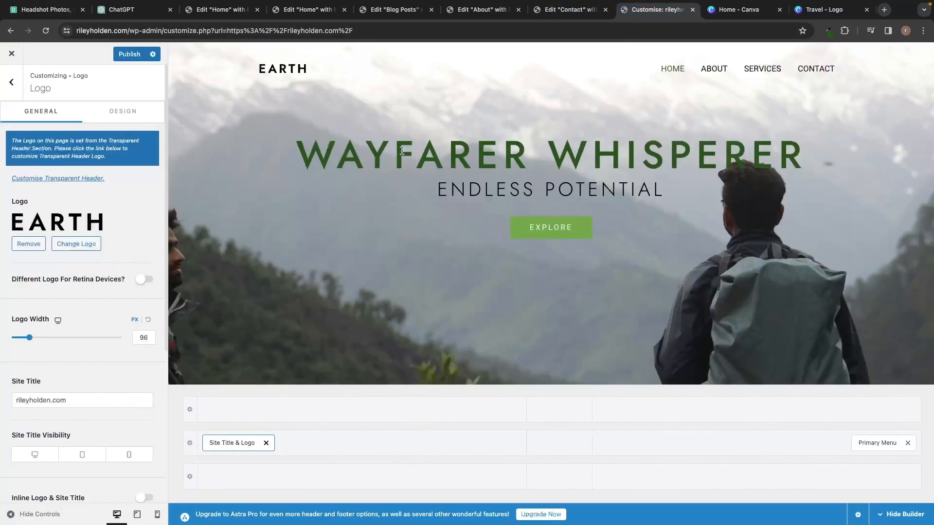
{"action": "left_click", "coordinate": [827, 30]}
{"action": "left_click", "coordinate": [670, 72]}
{"action": "left_click", "coordinate": [582, 222]}
{"action": "left_click", "coordinate": [827, 30]}
Recolour the logo's orange sky and swoosh to light green #74A84A.
{"action": "left_click", "coordinate": [824, 10]}
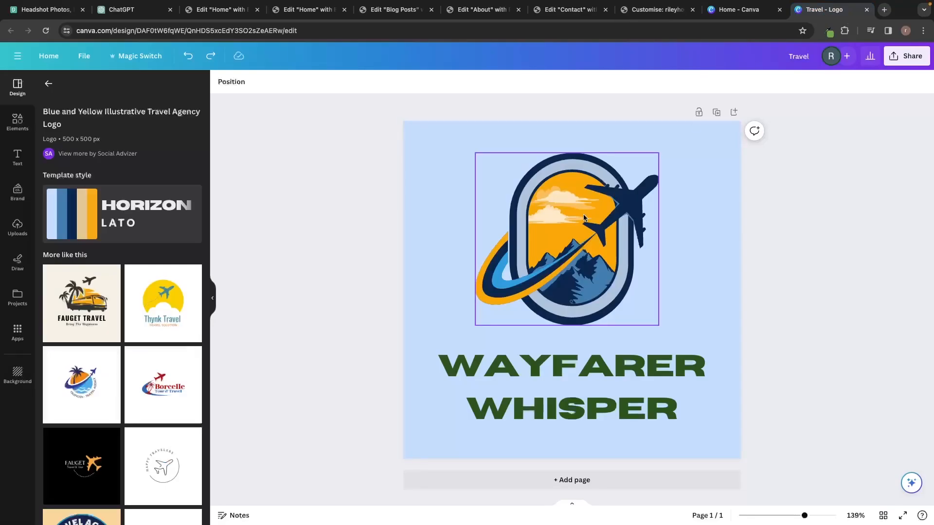
{"action": "left_click", "coordinate": [566, 229]}
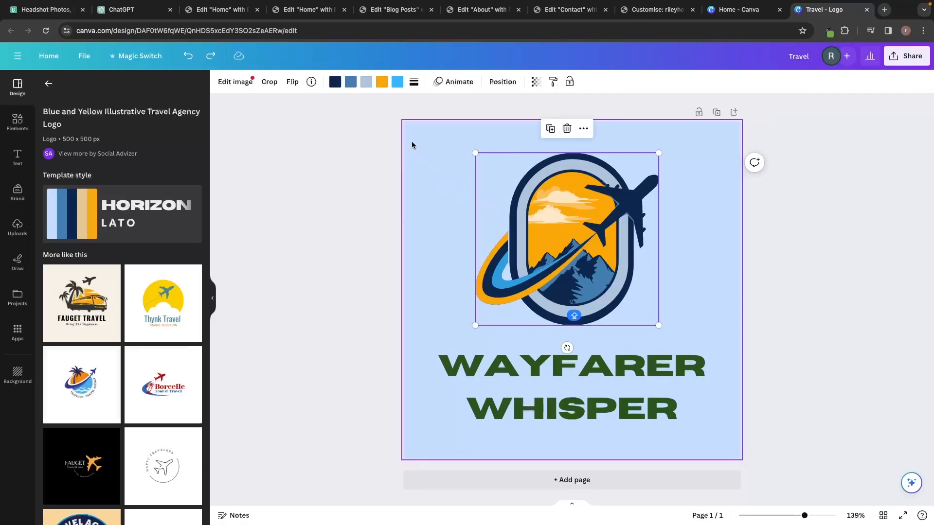
{"action": "left_click", "coordinate": [349, 81]}
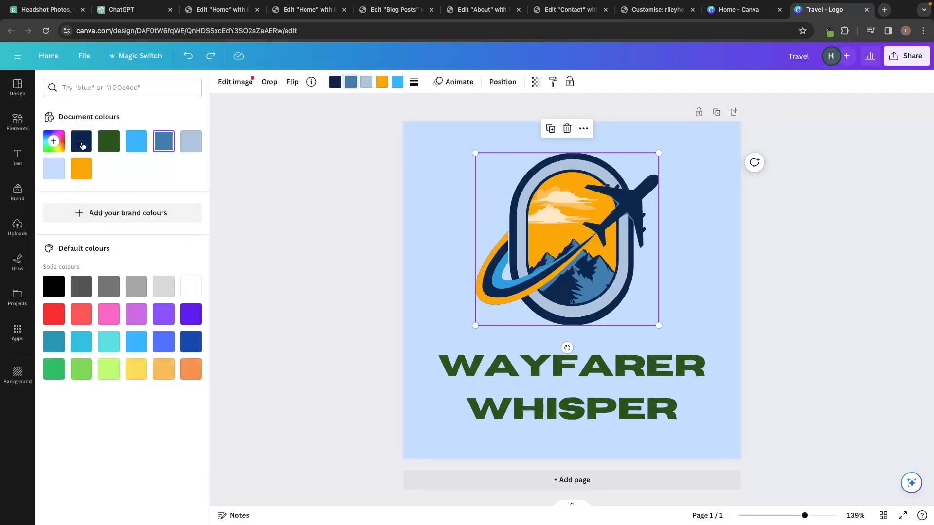
{"action": "left_click", "coordinate": [54, 141]}
{"action": "type", "text": "#74A84A"}
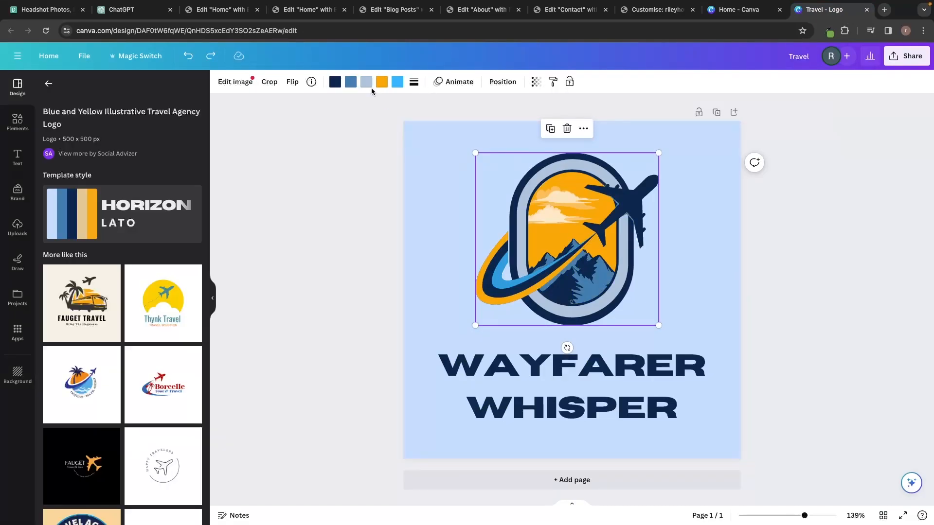
{"action": "left_click", "coordinate": [382, 82]}
{"action": "left_click", "coordinate": [54, 141]}
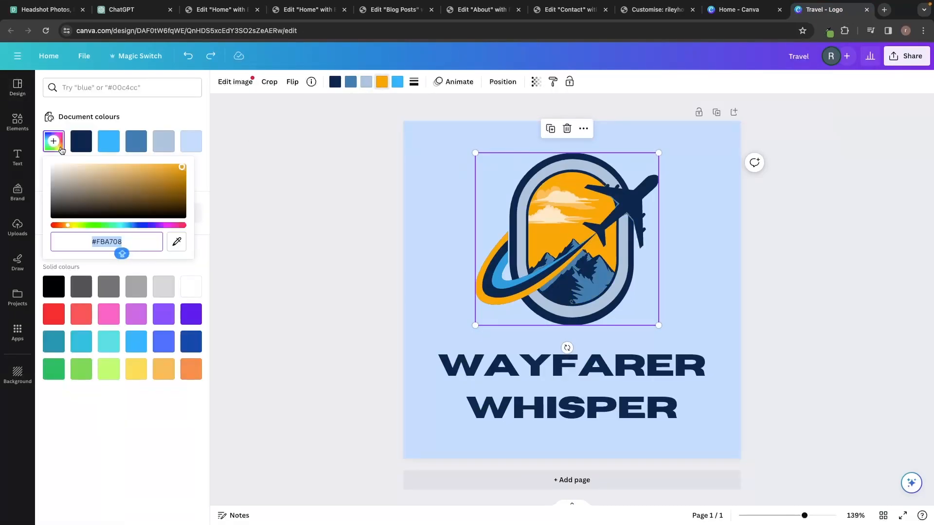
{"action": "type", "text": "#74A84A"}
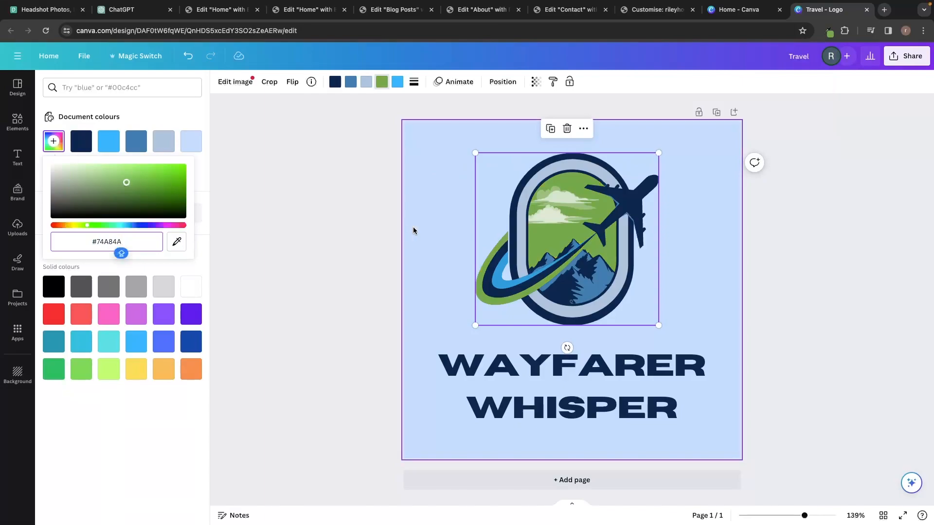
{"action": "left_click", "coordinate": [775, 264]}
Reapply dark green #2C541E to the WAYFARER WHISPER heading.
{"action": "left_click", "coordinate": [651, 356]}
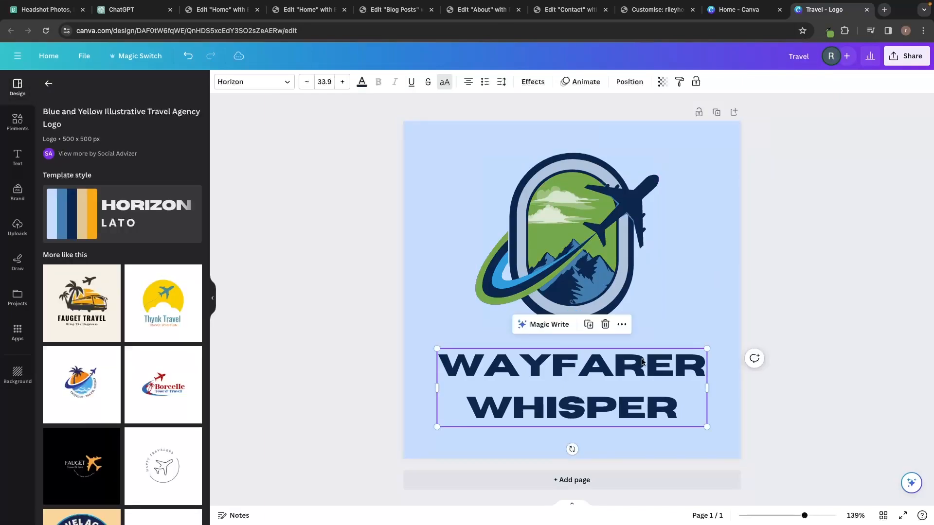
{"action": "left_click", "coordinate": [829, 30]}
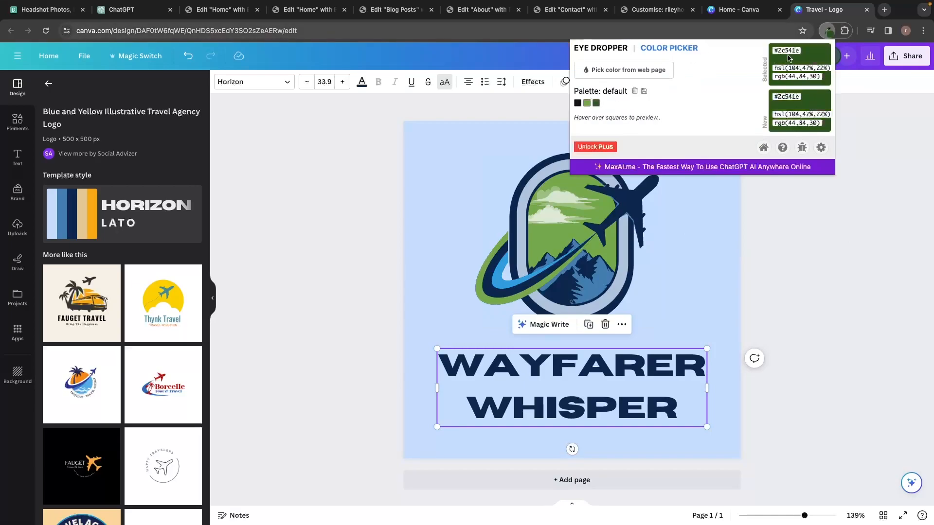
{"action": "double_click", "coordinate": [788, 52]}
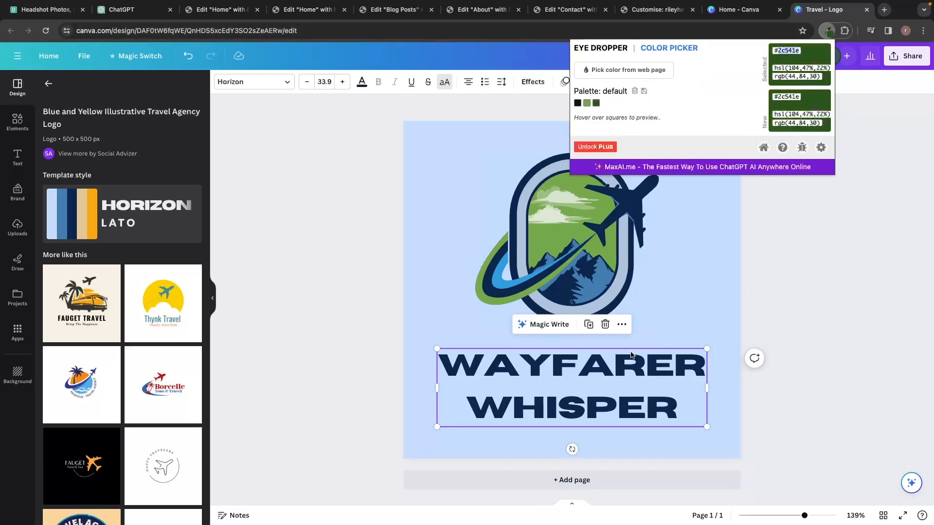
{"action": "double_click", "coordinate": [635, 364]}
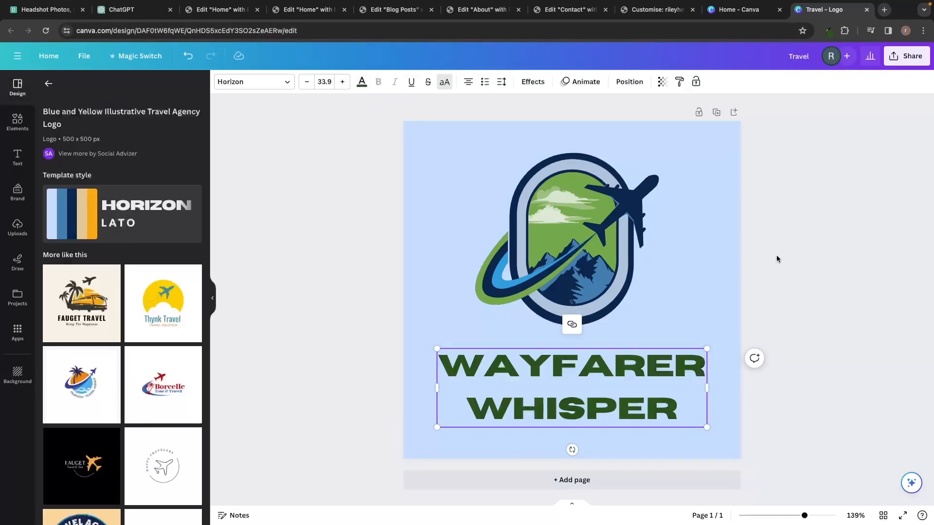
{"action": "left_click", "coordinate": [777, 256]}
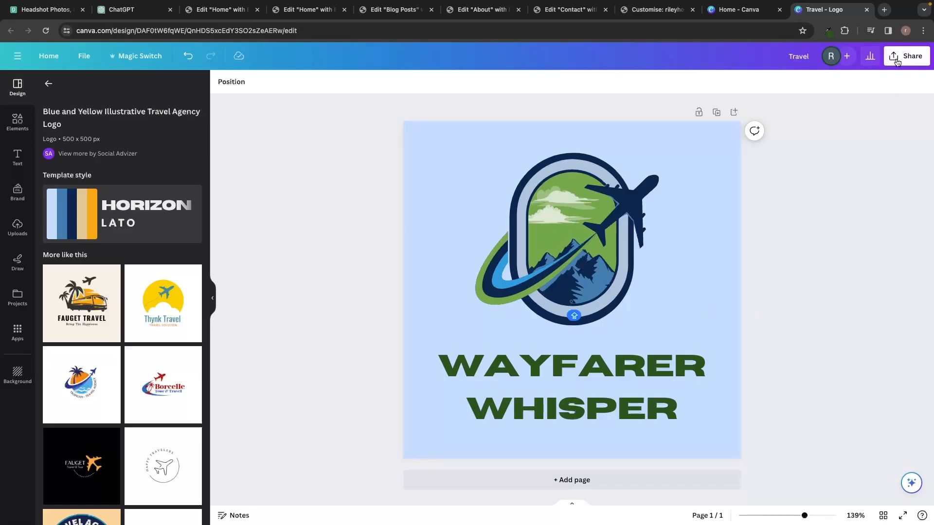
Move the logo graphic slightly down and right, closer to the heading.
{"action": "left_click", "coordinate": [562, 202]}
{"action": "left_click_drag", "start_coordinate": [562, 202], "coordinate": [567, 216]}
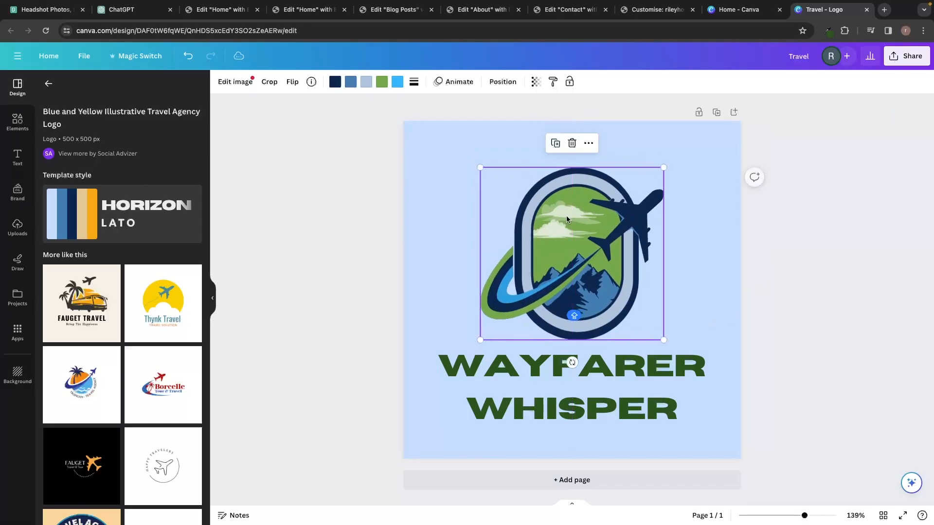
{"action": "left_click", "coordinate": [398, 230]}
{"action": "left_click_drag", "start_coordinate": [435, 199], "coordinate": [602, 388]}
{"action": "left_click", "coordinate": [781, 286]}
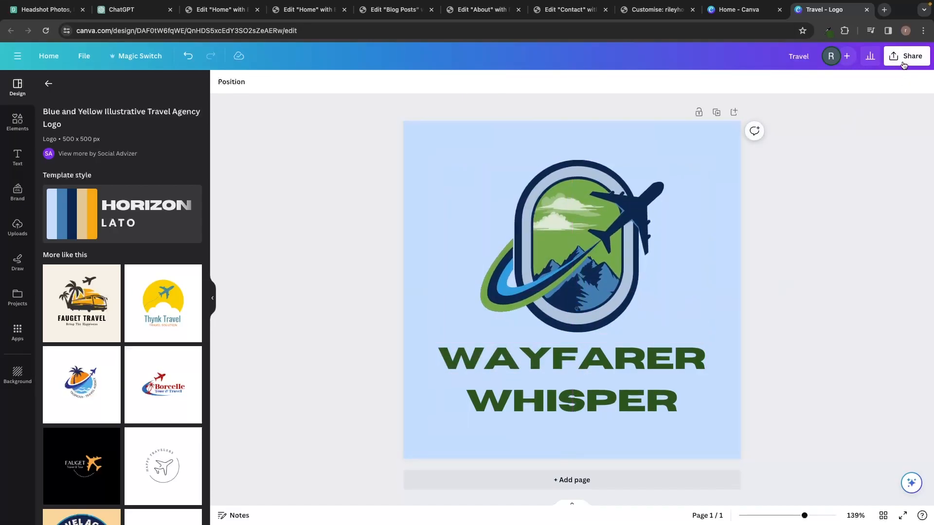
Download the design as a PNG with a transparent background.
{"action": "left_click", "coordinate": [903, 63]}
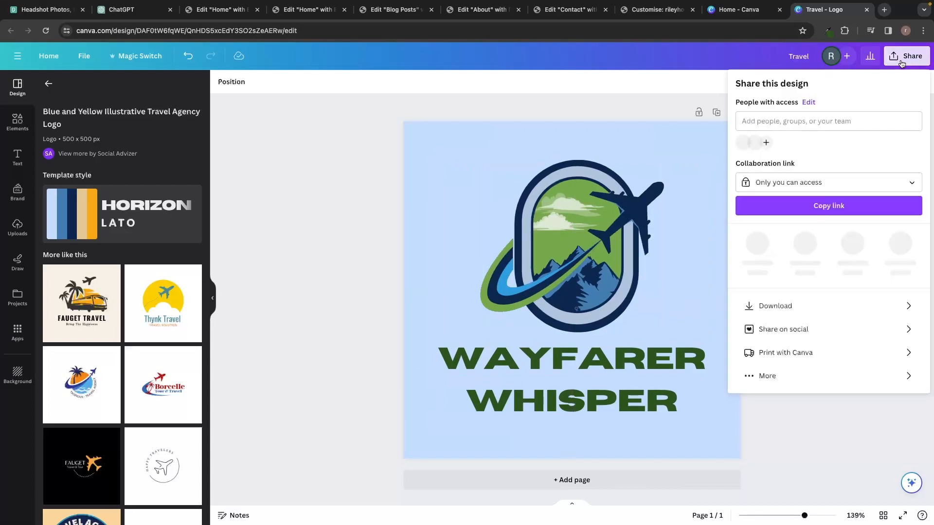
{"action": "left_click", "coordinate": [762, 303]}
{"action": "left_click", "coordinate": [752, 184]}
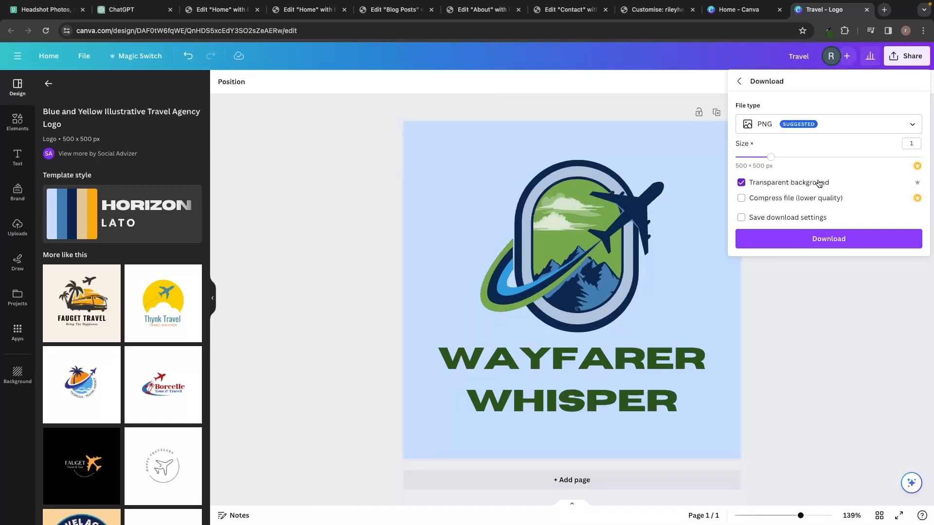
{"action": "left_click", "coordinate": [802, 238]}
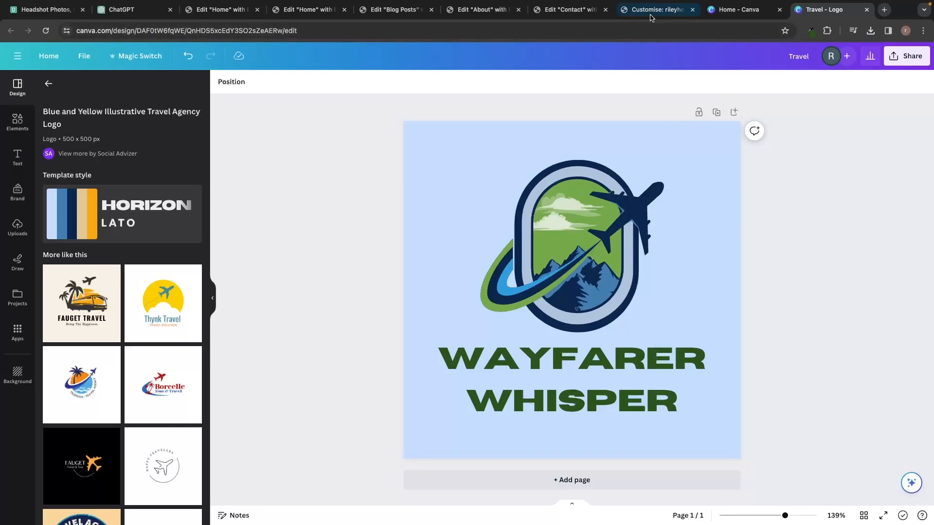
Upload Travel.png from Downloads to replace the site logo.
{"action": "left_click", "coordinate": [656, 9]}
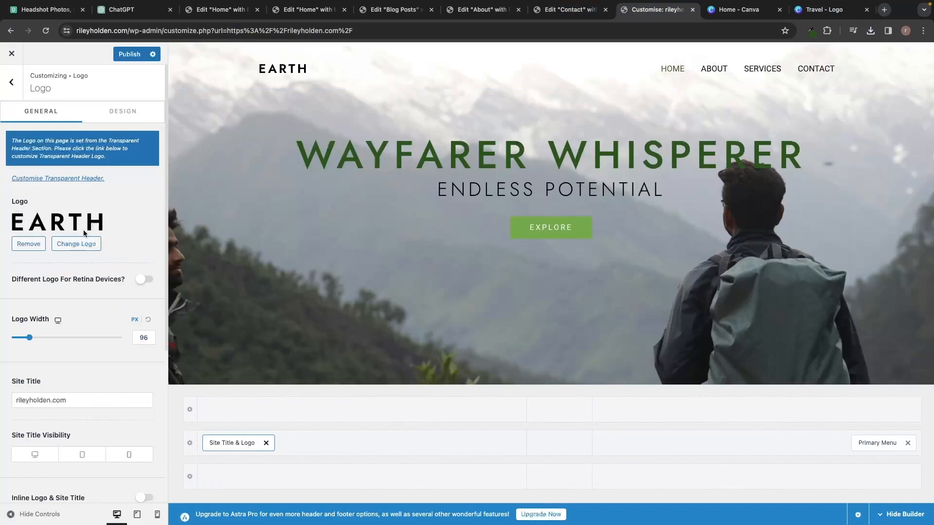
{"action": "left_click", "coordinate": [77, 244]}
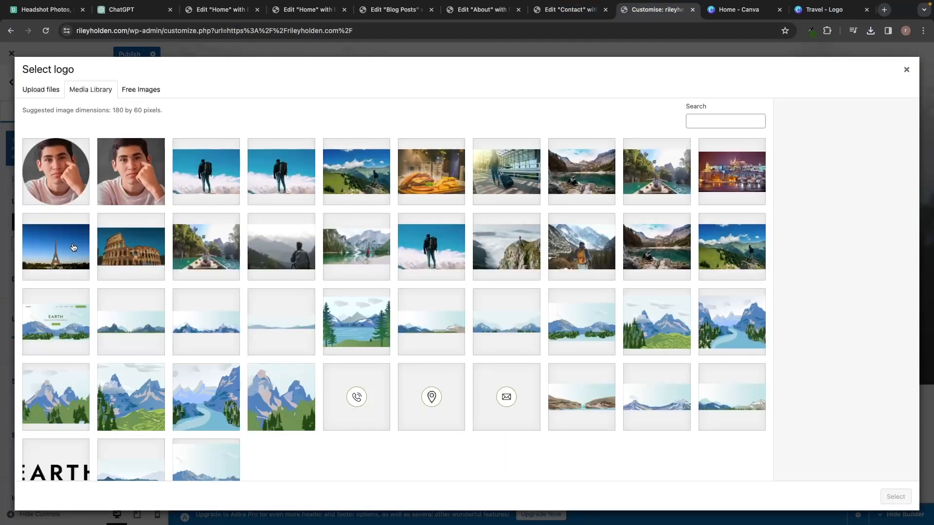
{"action": "left_click", "coordinate": [51, 93]}
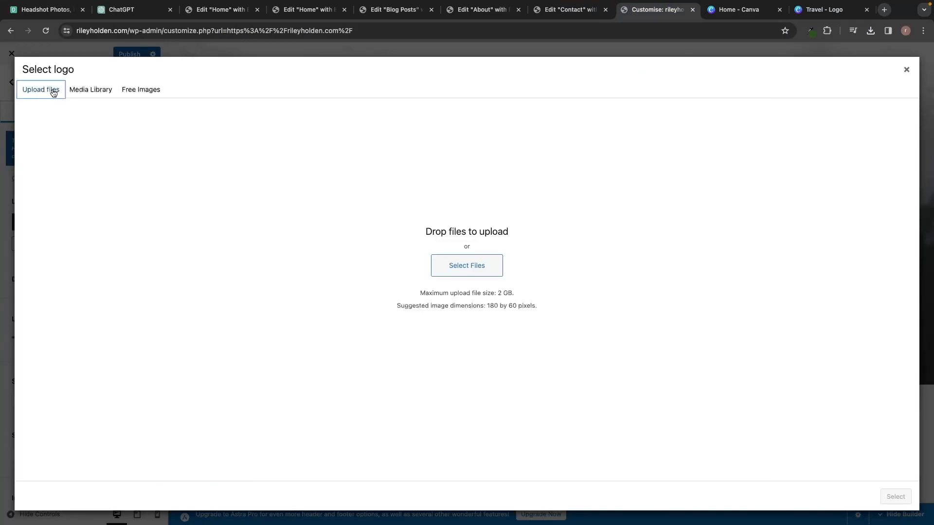
{"action": "left_click", "coordinate": [475, 267]}
{"action": "scroll", "coordinate": [384, 233], "scroll_direction": "down", "scroll_amount": 5}
{"action": "left_click", "coordinate": [392, 300]}
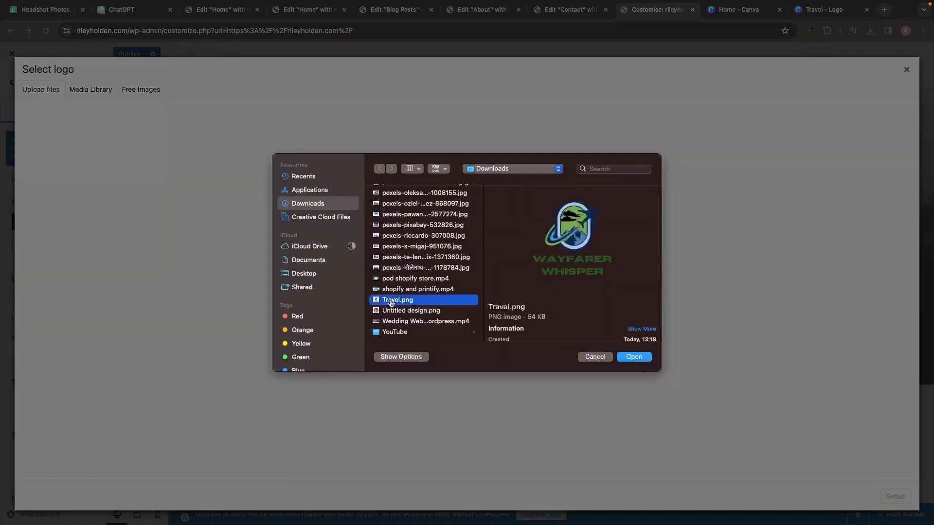
{"action": "double_click", "coordinate": [391, 301]}
{"action": "left_click", "coordinate": [895, 496]}
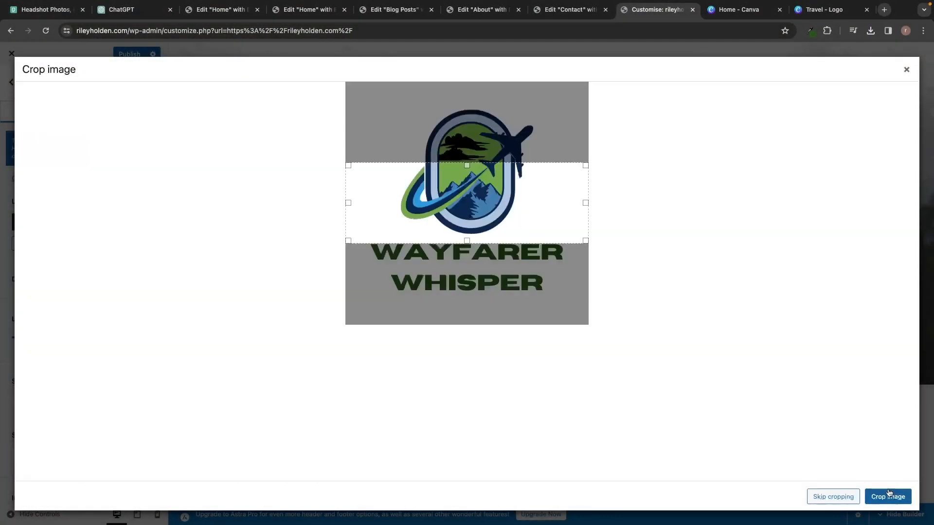
Crop the image tightly around the logo and heading, then apply it.
{"action": "left_click_drag", "start_coordinate": [518, 184], "coordinate": [518, 167]}
{"action": "left_click_drag", "start_coordinate": [467, 150], "coordinate": [467, 85]}
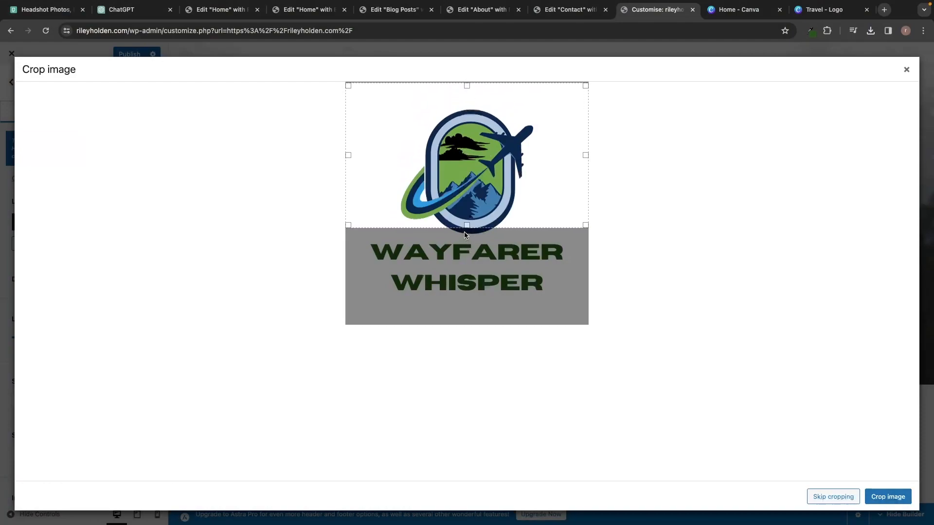
{"action": "left_click_drag", "start_coordinate": [467, 225], "coordinate": [464, 335]}
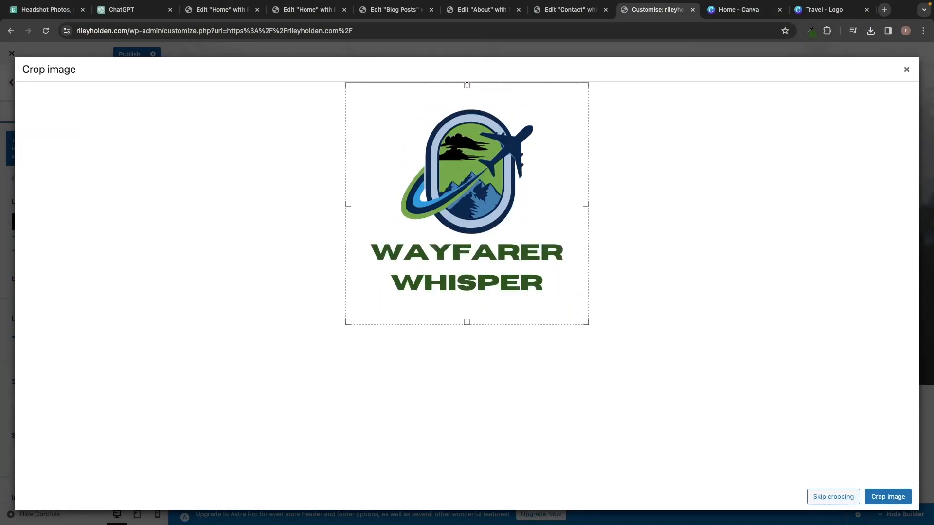
{"action": "left_click_drag", "start_coordinate": [467, 86], "coordinate": [468, 110]}
{"action": "left_click_drag", "start_coordinate": [466, 321], "coordinate": [468, 293]}
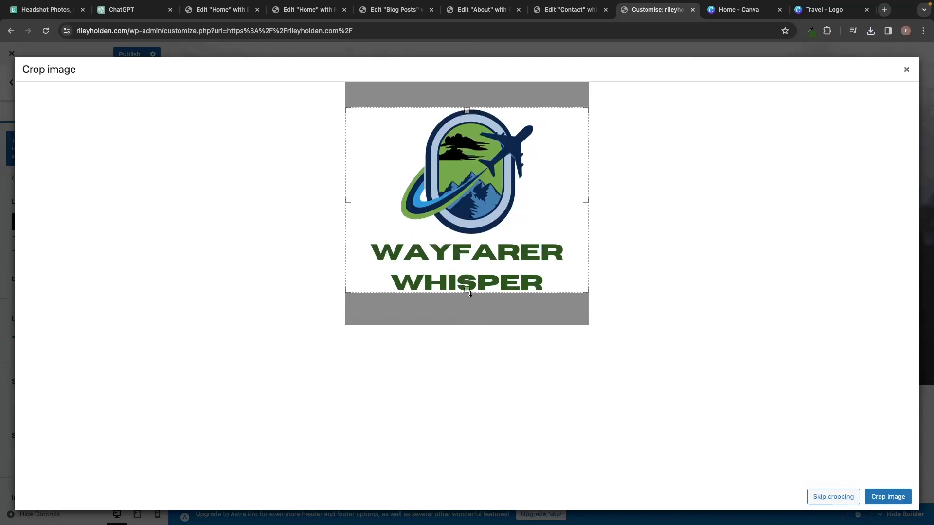
{"action": "left_click", "coordinate": [870, 493]}
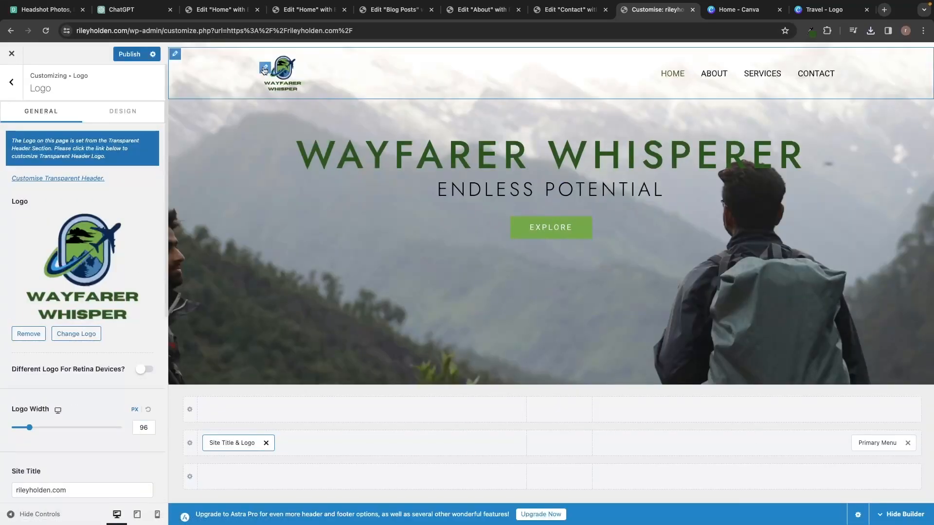
Try a 107 px logo width, reset it to 96 px, and select the site title text.
{"action": "mouse_move", "coordinate": [29, 427]}
{"action": "left_mouse_down"}
{"action": "mouse_move", "coordinate": [42, 428]}
{"action": "mouse_move", "coordinate": [47, 409]}
{"action": "mouse_move", "coordinate": [37, 437]}
{"action": "mouse_move", "coordinate": [24, 437]}
{"action": "left_mouse_up"}
{"action": "left_click", "coordinate": [148, 412]}
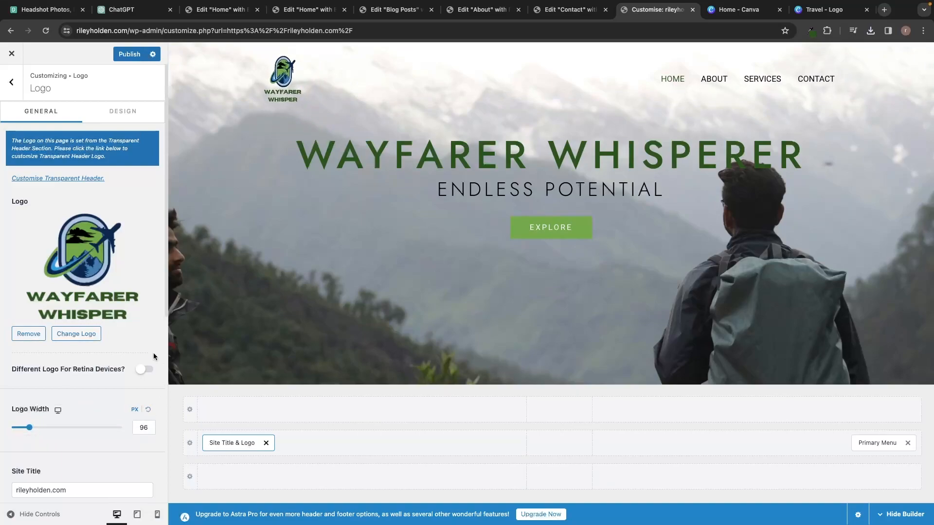
{"action": "scroll", "coordinate": [129, 327], "scroll_direction": "down", "scroll_amount": 1}
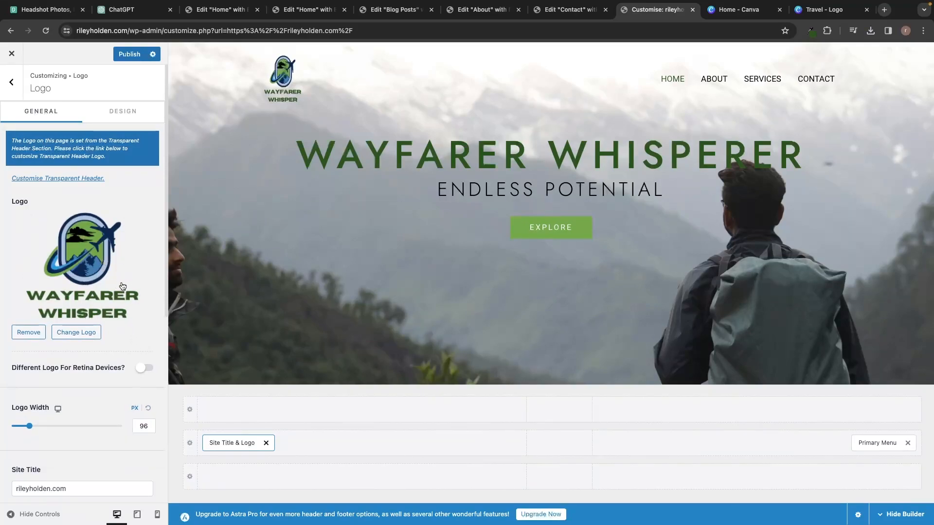
{"action": "scroll", "coordinate": [122, 286], "scroll_direction": "down", "scroll_amount": 5}
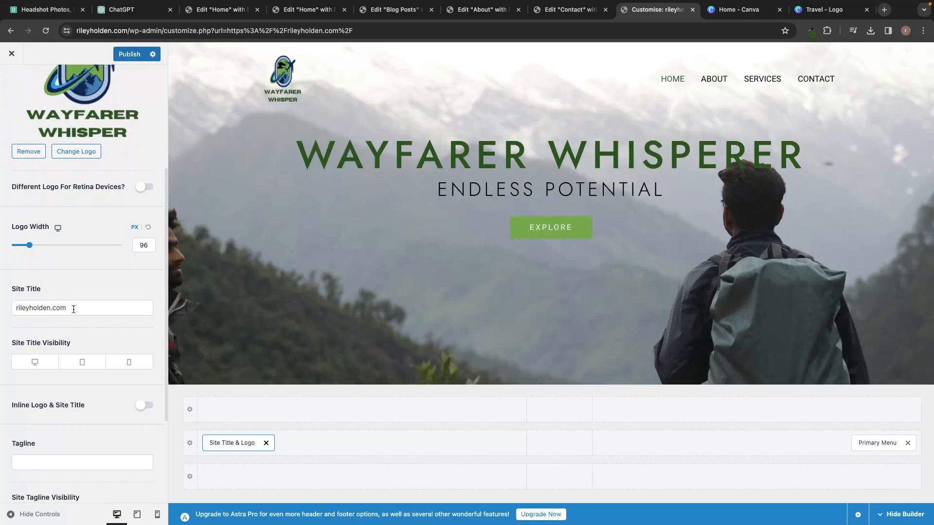
{"action": "left_click_drag", "start_coordinate": [73, 310], "coordinate": [18, 309]}
{"action": "left_click", "coordinate": [89, 300]}
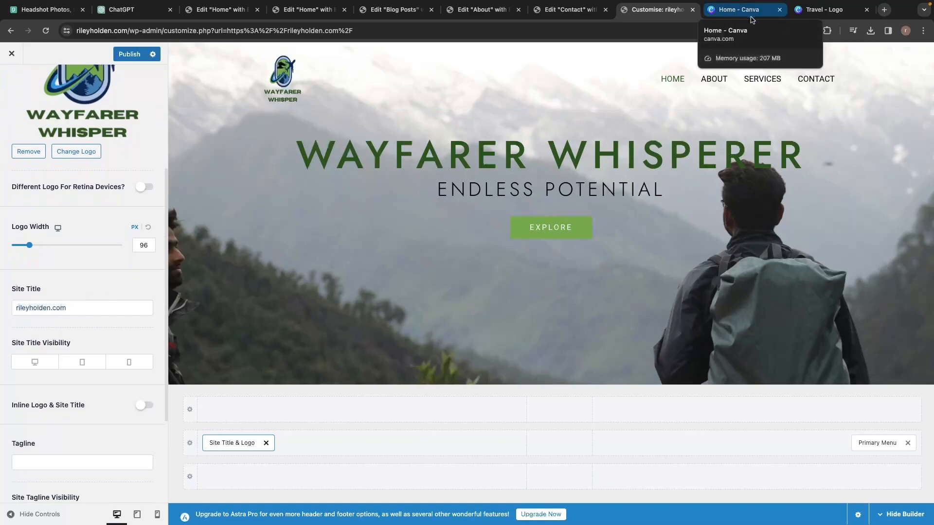
{"action": "triple_click", "coordinate": [90, 307]}
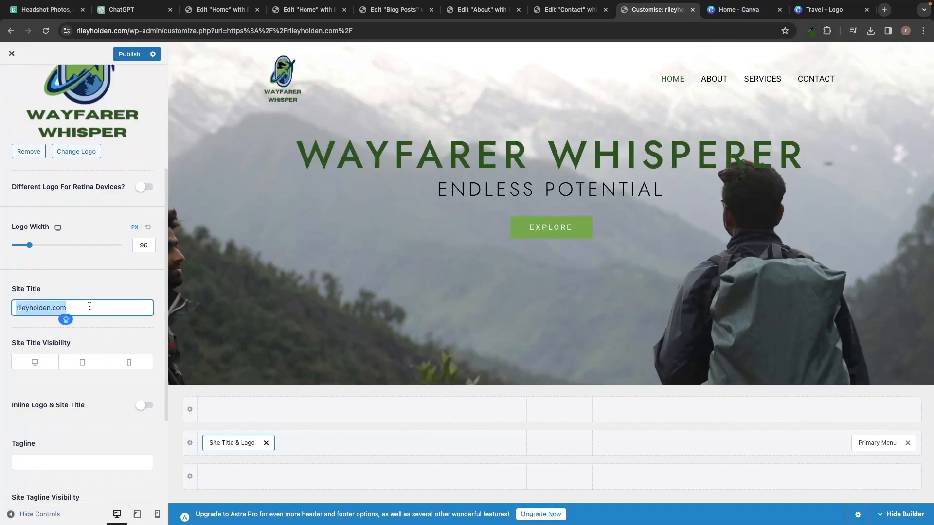
{"action": "type", "text": "wA"}
{"action": "key", "text": "BackSpace"}
{"action": "key", "text": "BackSpace"}
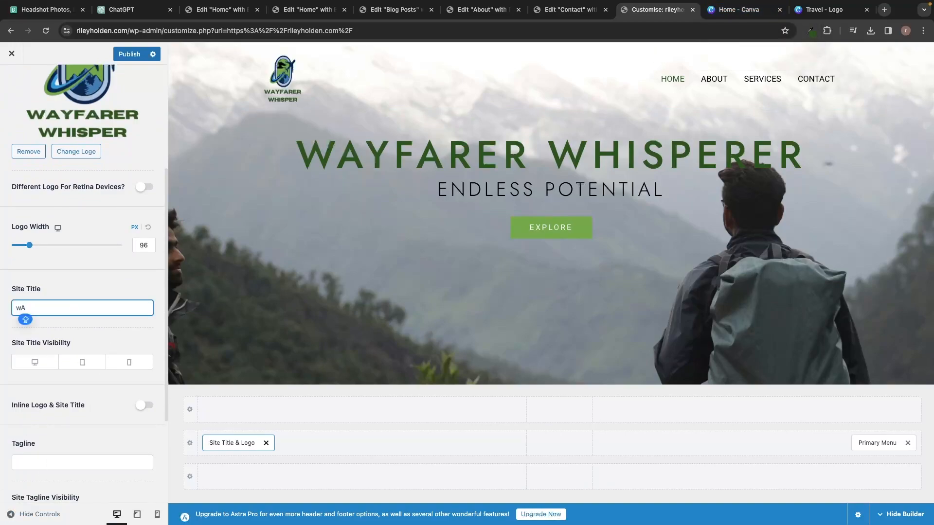
{"action": "type", "text": "Wayfarer Whisper"}
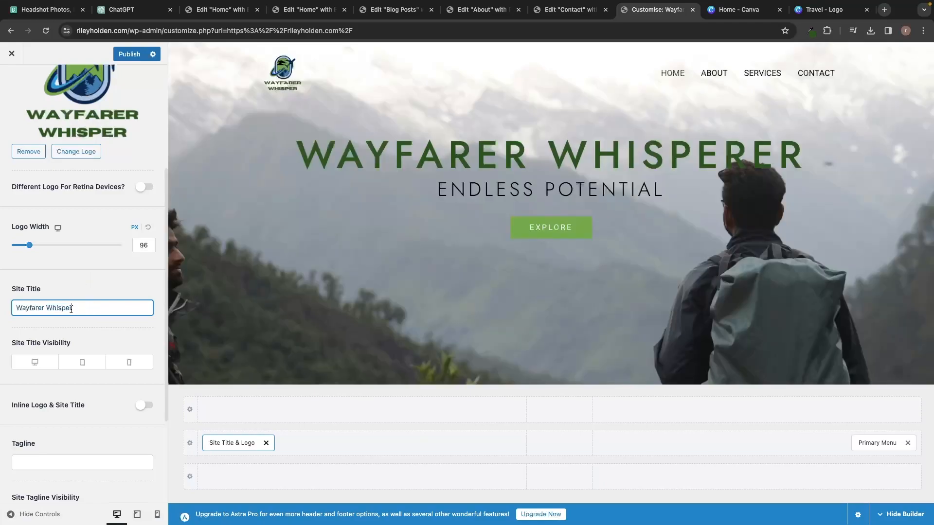
{"action": "left_click_drag", "start_coordinate": [72, 309], "coordinate": [2, 312]}
{"action": "left_click", "coordinate": [94, 282]}
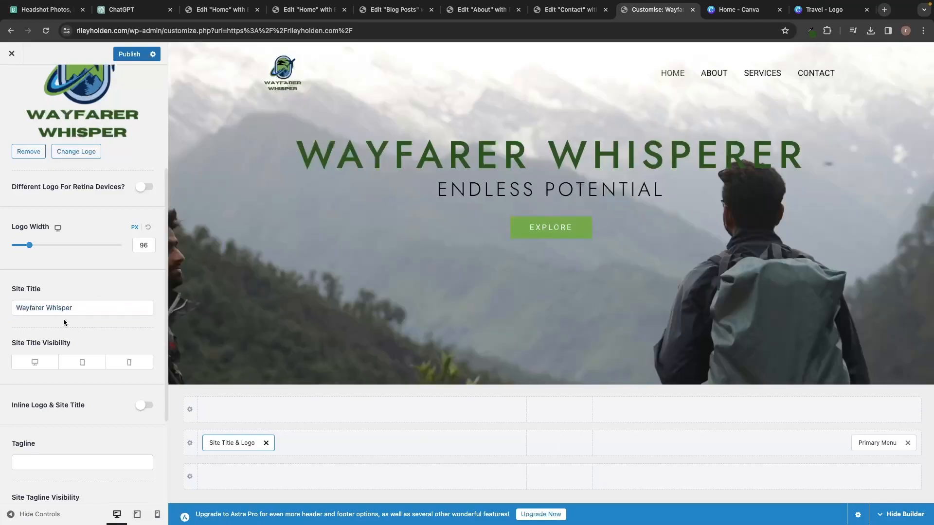
Scroll down to the Site Icon settings and open them.
{"action": "scroll", "coordinate": [107, 296], "scroll_direction": "down", "scroll_amount": 3}
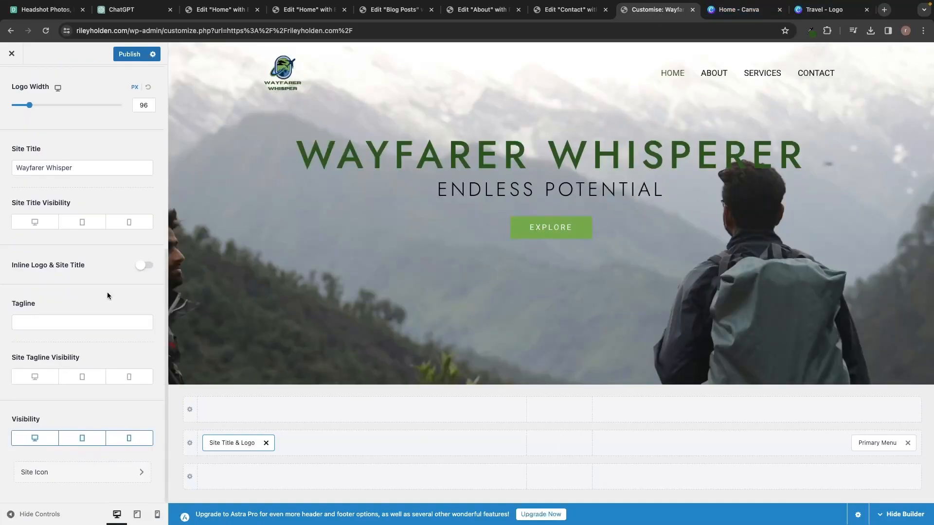
{"action": "scroll", "coordinate": [107, 296], "scroll_direction": "up", "scroll_amount": 5}
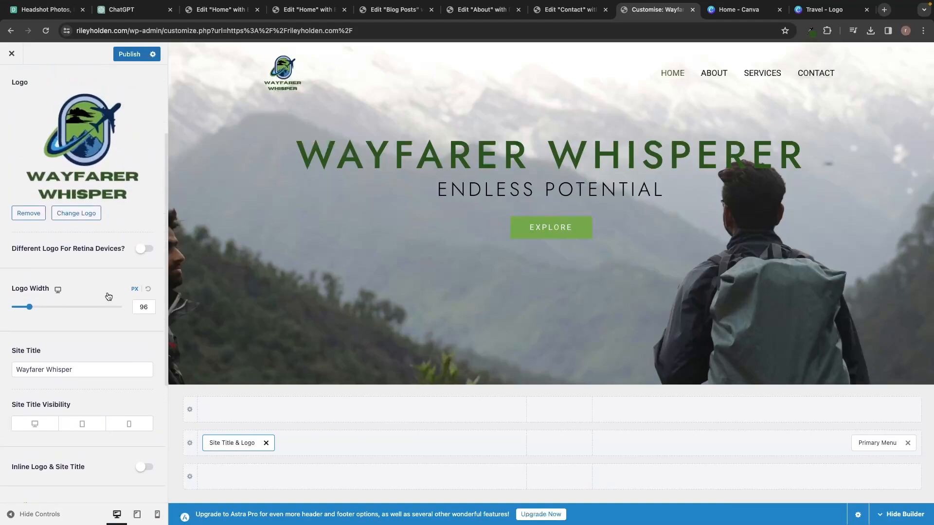
{"action": "scroll", "coordinate": [108, 295], "scroll_direction": "down", "scroll_amount": 5}
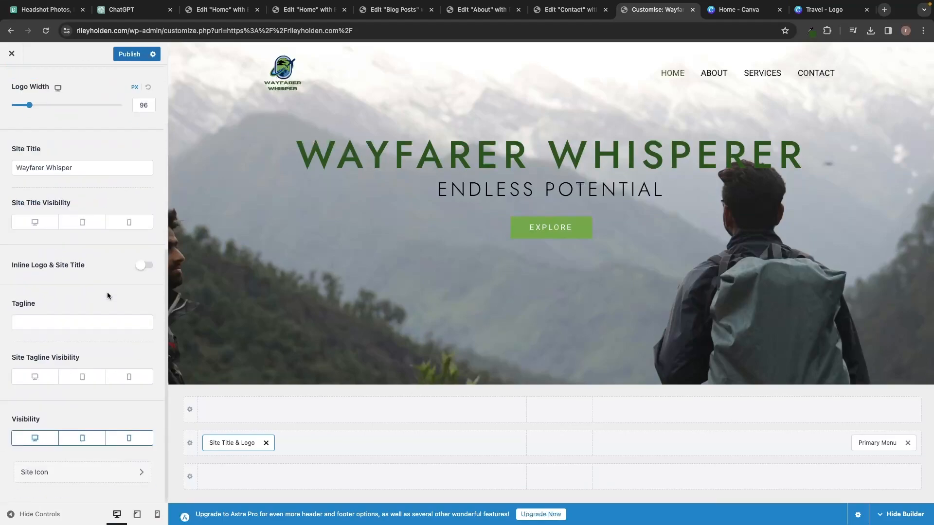
{"action": "left_click", "coordinate": [44, 474]}
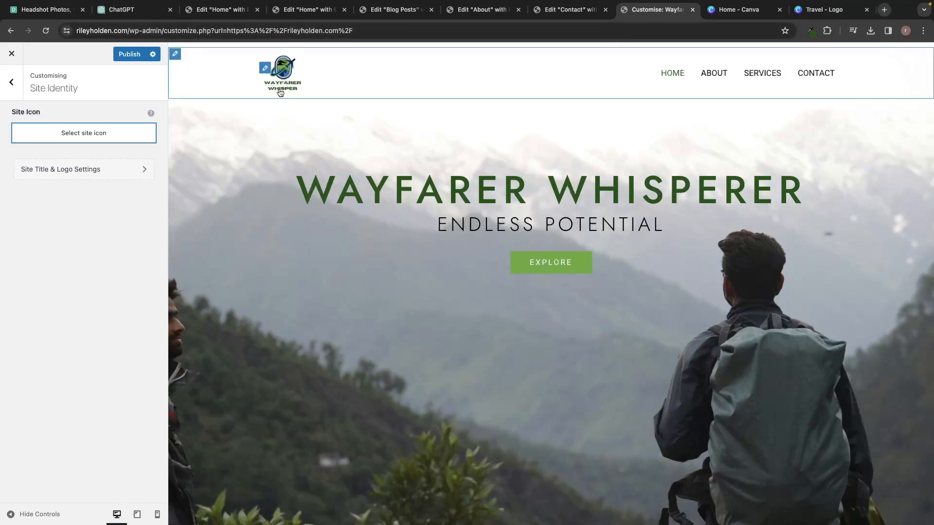
Delete the WAYFARER WHISPER text box from the Canva travel logo.
{"action": "left_click", "coordinate": [807, 10]}
{"action": "left_click_drag", "start_coordinate": [428, 338], "coordinate": [581, 406]}
{"action": "key", "text": "Delete"}
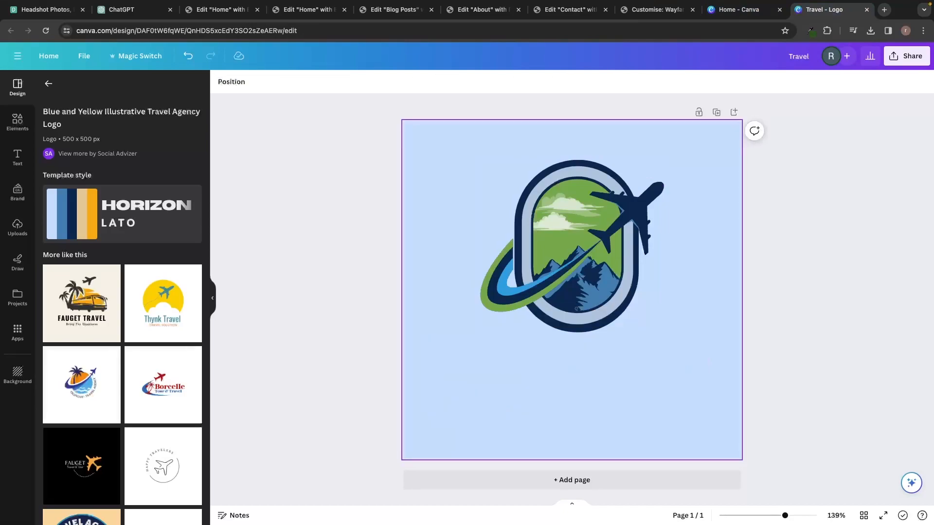
Enlarge the emblem until it nearly fills the page, centred.
{"action": "left_click", "coordinate": [581, 246]}
{"action": "left_click_drag", "start_coordinate": [663, 160], "coordinate": [778, 130]}
{"action": "left_click_drag", "start_coordinate": [575, 215], "coordinate": [537, 276]}
{"action": "left_click_drag", "start_coordinate": [701, 168], "coordinate": [740, 128]}
{"action": "left_click_drag", "start_coordinate": [643, 196], "coordinate": [644, 188]}
{"action": "left_click_drag", "start_coordinate": [442, 402], "coordinate": [394, 426]}
{"action": "left_click_drag", "start_coordinate": [589, 285], "coordinate": [589, 291]}
{"action": "left_click", "coordinate": [795, 238]}
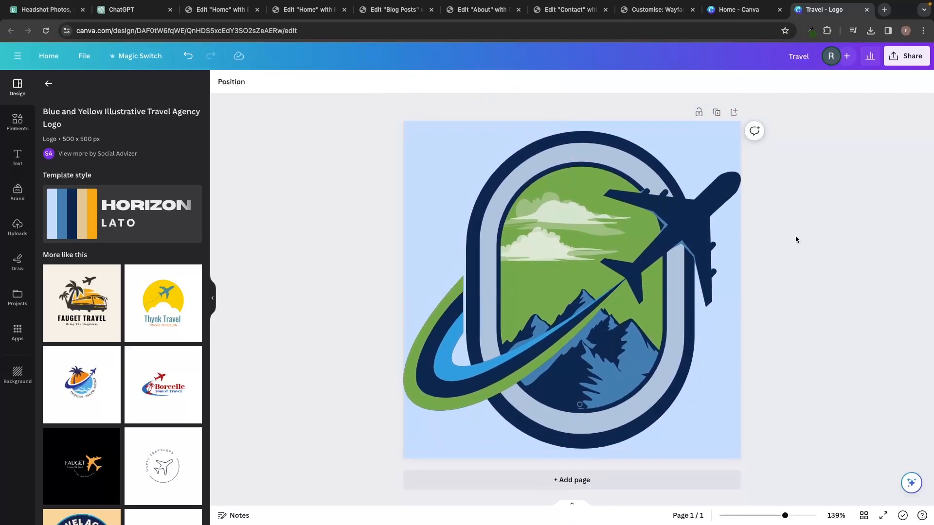
Download the logo as a PNG with a transparent background.
{"action": "left_click", "coordinate": [906, 56]}
{"action": "left_click", "coordinate": [803, 301]}
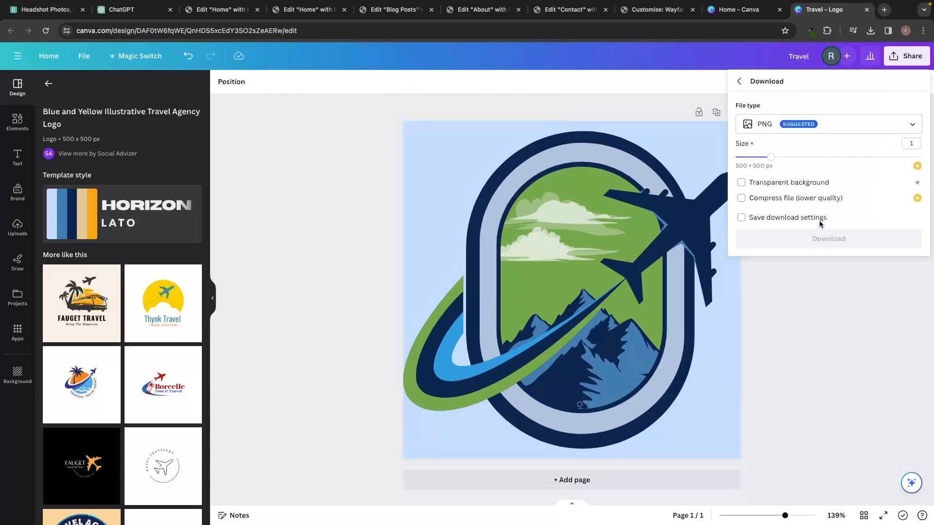
{"action": "left_click", "coordinate": [783, 185]}
{"action": "left_click", "coordinate": [782, 239]}
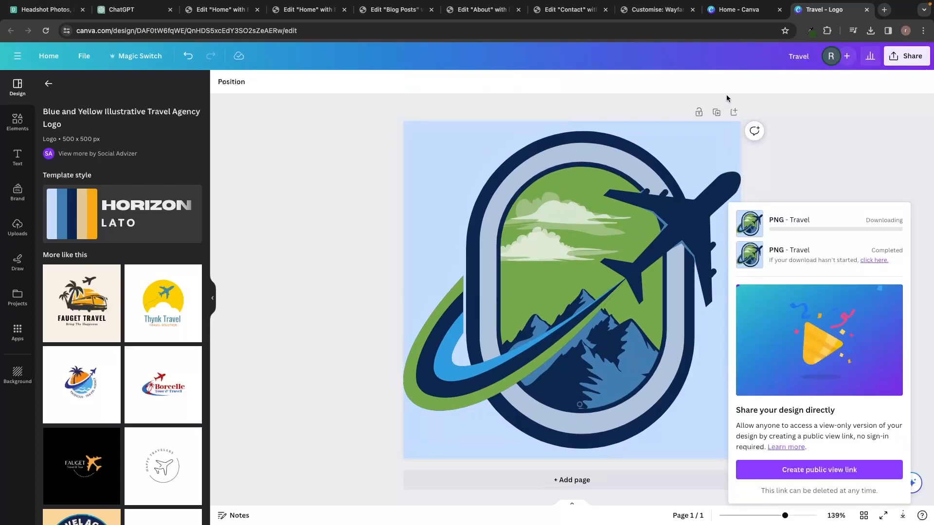
{"action": "left_click", "coordinate": [577, 13]}
{"action": "left_click", "coordinate": [645, 15]}
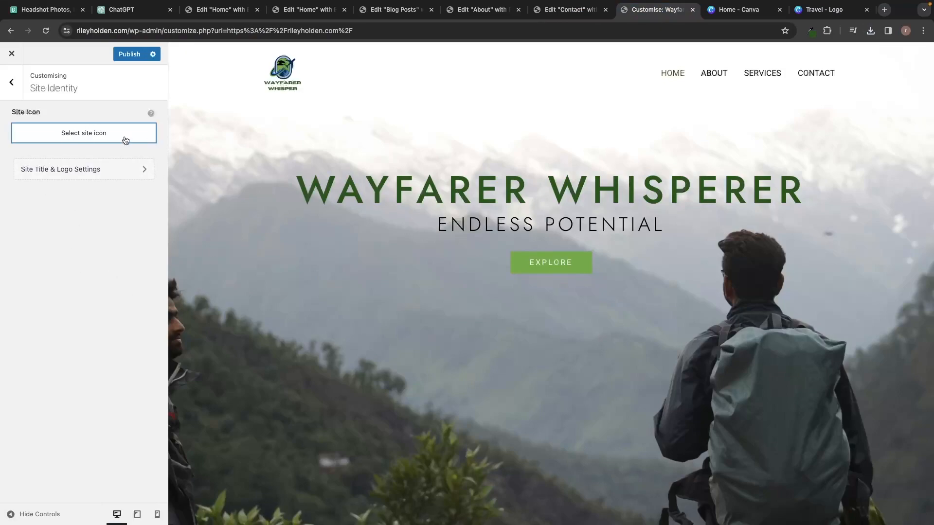
Upload the emblem-only Travel (1).png and crop it as the site icon.
{"action": "left_click", "coordinate": [94, 138]}
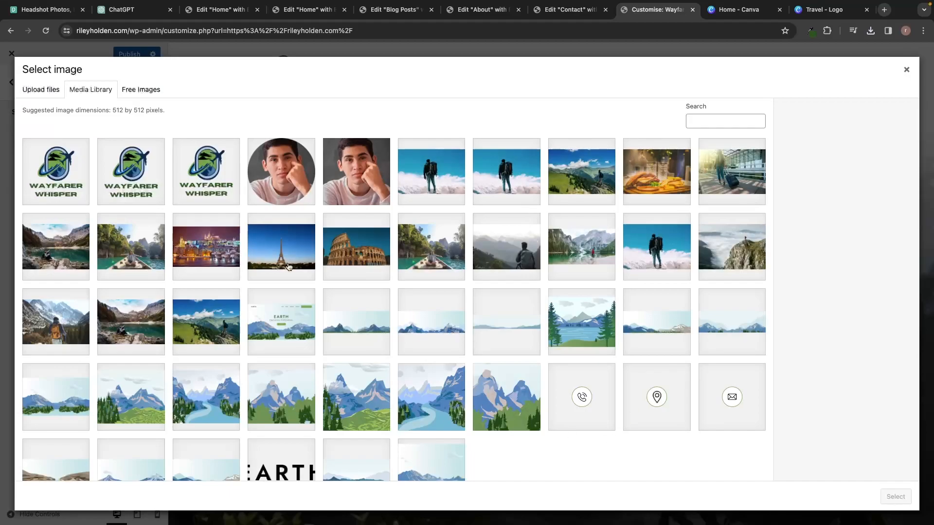
{"action": "left_click", "coordinate": [41, 89]}
{"action": "left_click", "coordinate": [478, 265]}
{"action": "scroll", "coordinate": [403, 243], "scroll_direction": "down", "scroll_amount": 5}
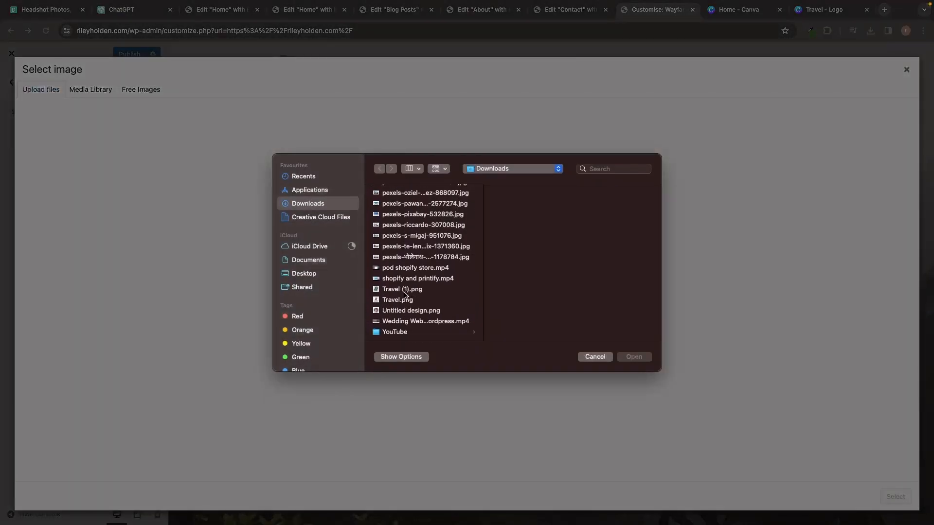
{"action": "double_click", "coordinate": [397, 290]}
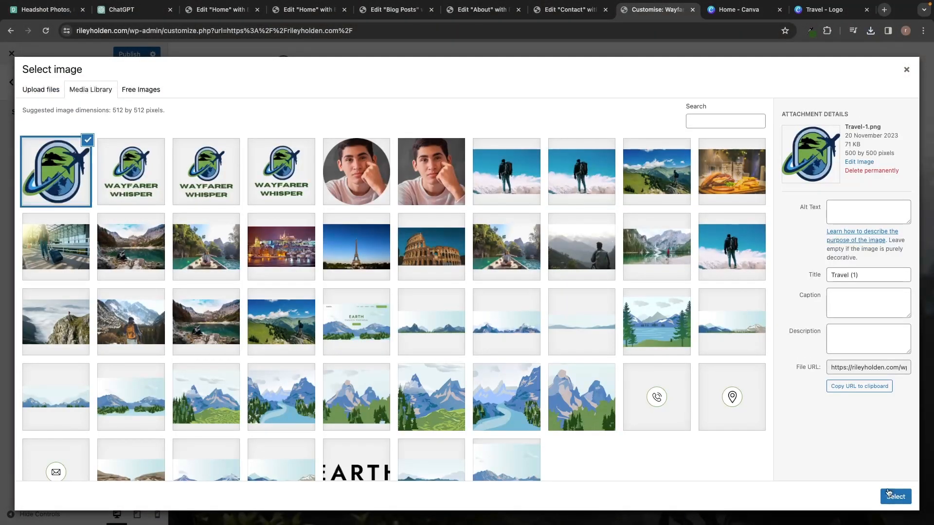
{"action": "left_click", "coordinate": [894, 497]}
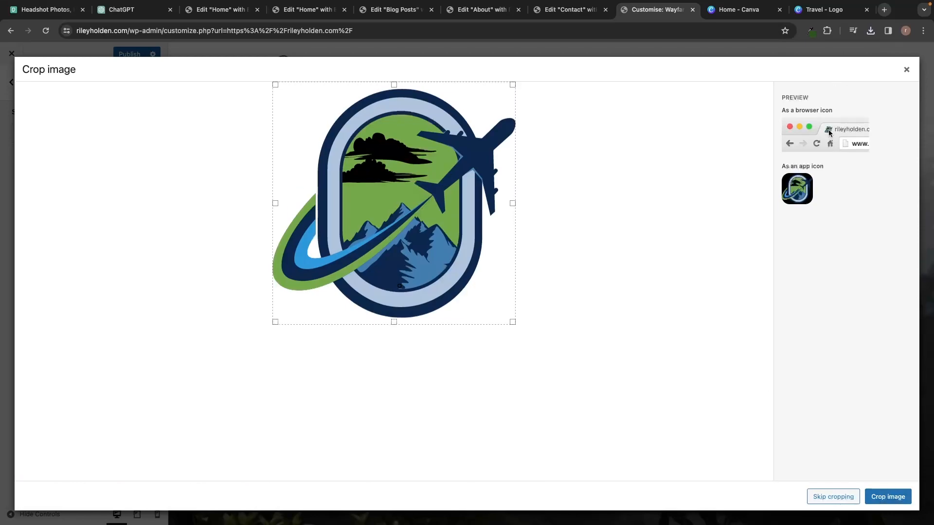
{"action": "left_click", "coordinate": [879, 498]}
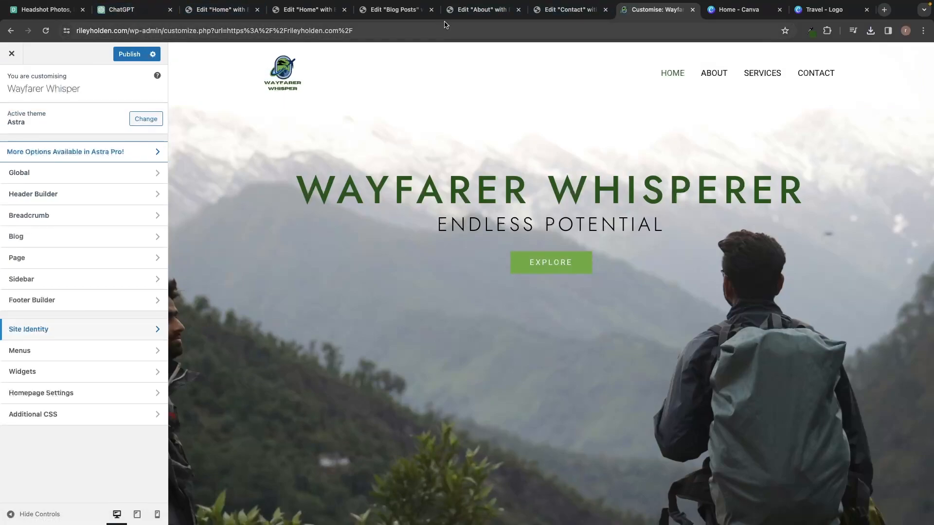
Close the Home, Blog Posts, About and Contact Elementor tabs, confirming Leave.
{"action": "left_click", "coordinate": [345, 10]}
{"action": "left_click", "coordinate": [480, 193]}
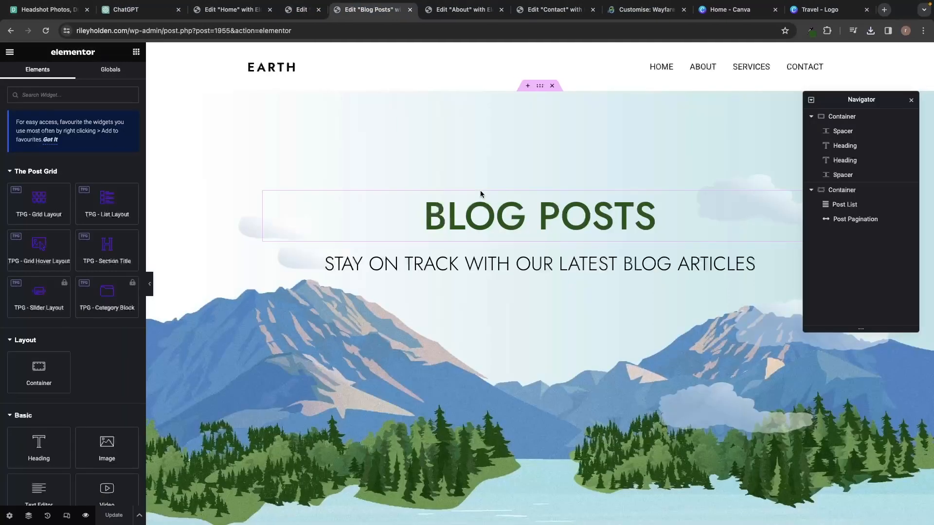
{"action": "left_click", "coordinate": [383, 10]}
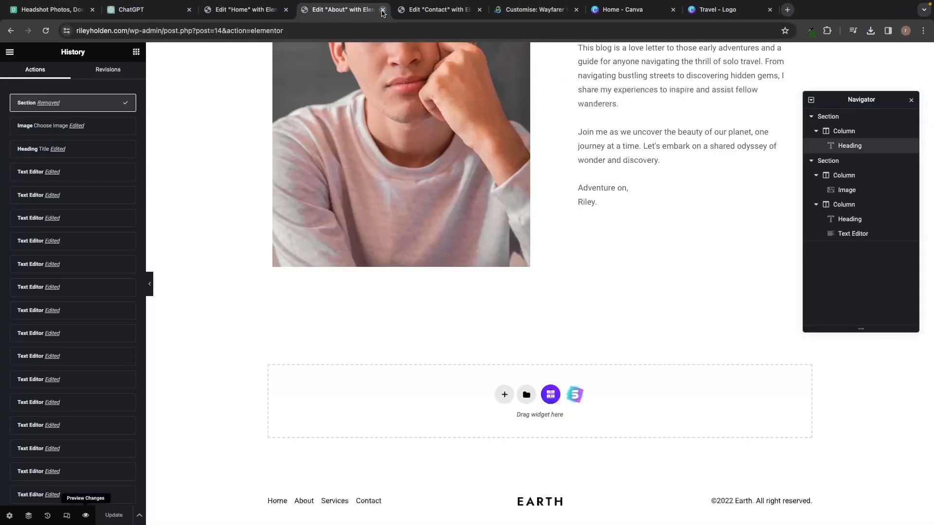
{"action": "left_click", "coordinate": [383, 10]}
{"action": "left_click", "coordinate": [383, 10]}
{"action": "left_click", "coordinate": [286, 10]}
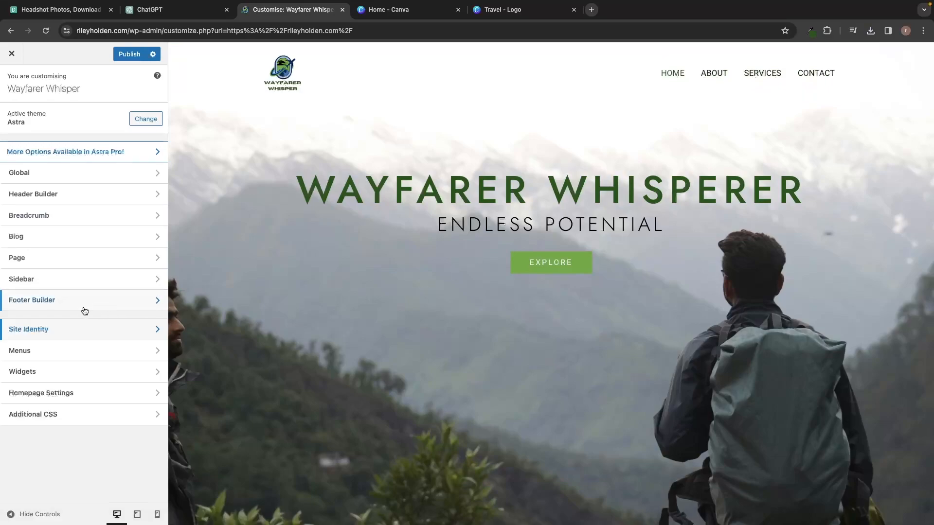
Remove the Services item from the Main Menu.
{"action": "left_click", "coordinate": [39, 353]}
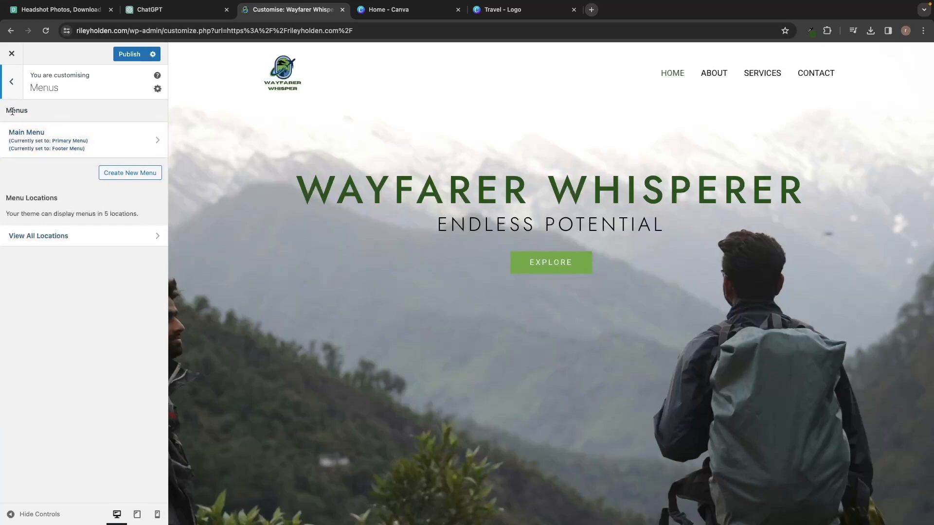
{"action": "left_click", "coordinate": [31, 140]}
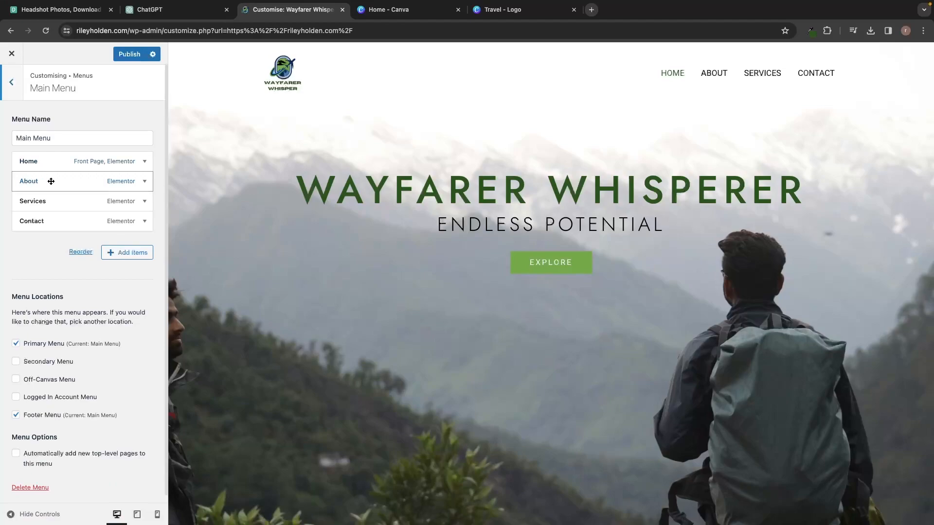
{"action": "left_click", "coordinate": [50, 201]}
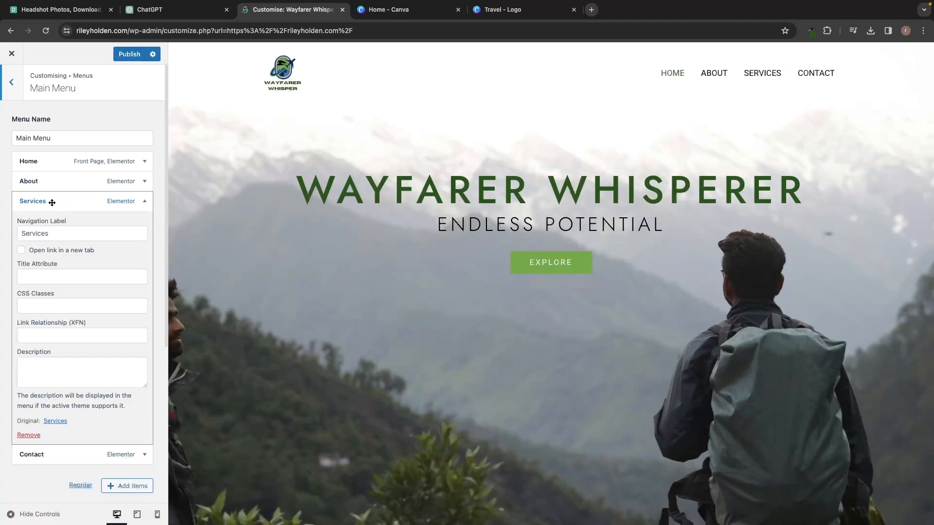
{"action": "left_click", "coordinate": [28, 435]}
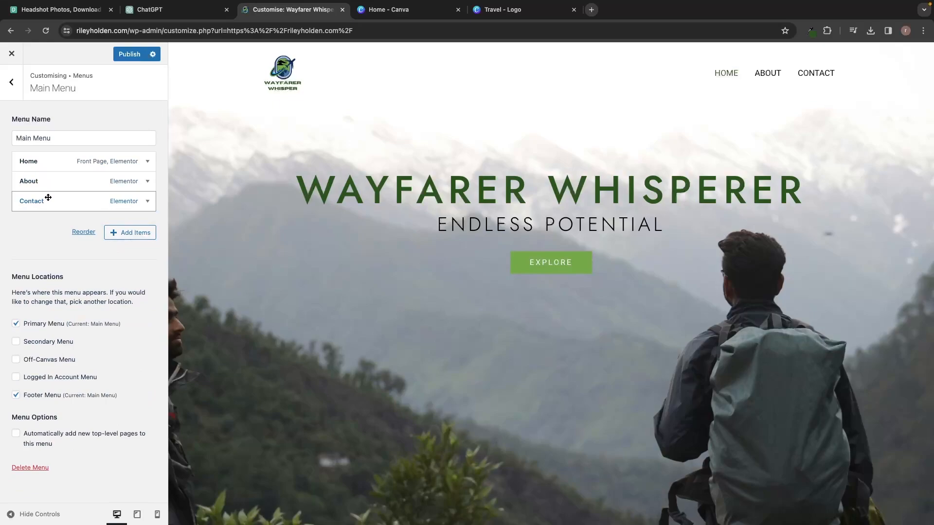
Add the Blog Posts page to the Main Menu, directly under Home.
{"action": "left_click", "coordinate": [129, 238]}
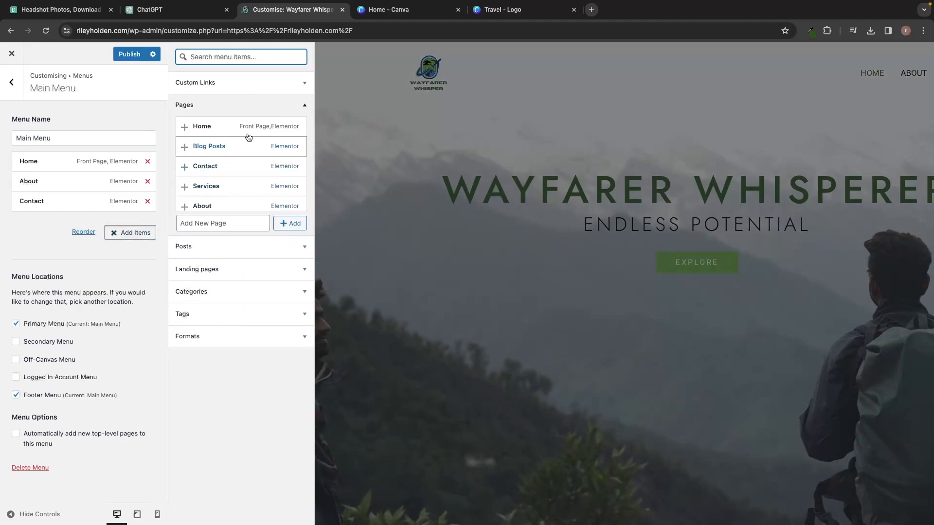
{"action": "left_click", "coordinate": [185, 148]}
{"action": "left_click", "coordinate": [114, 206]}
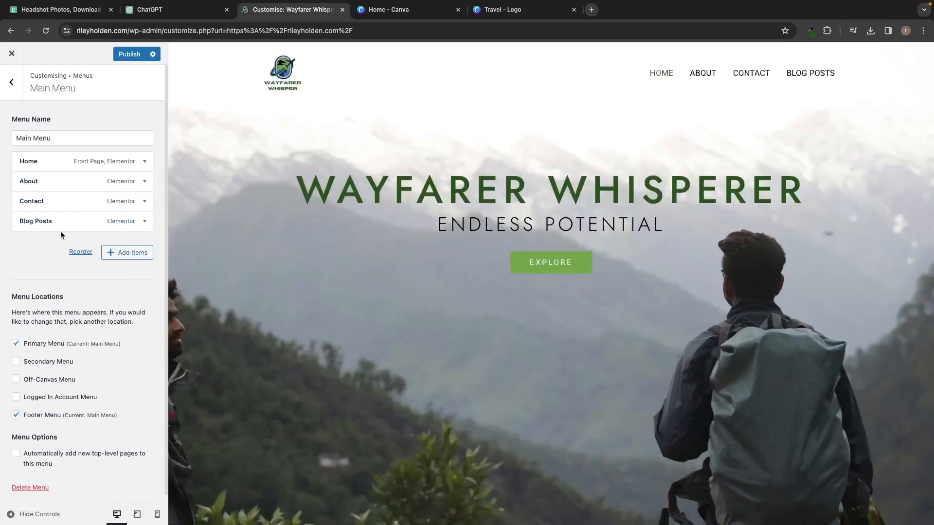
{"action": "left_click_drag", "start_coordinate": [62, 221], "coordinate": [48, 181]}
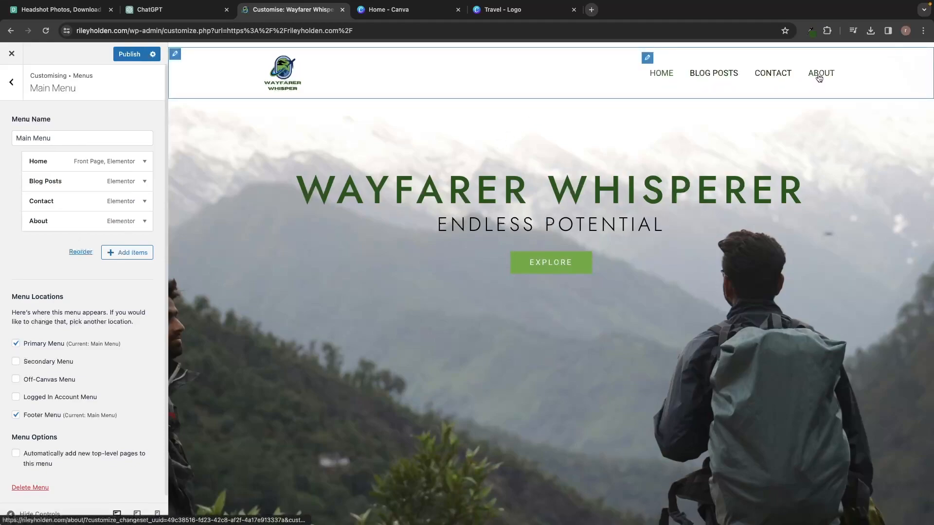
{"action": "scroll", "coordinate": [621, 159], "scroll_direction": "down", "scroll_amount": 5}
{"action": "scroll", "coordinate": [620, 158], "scroll_direction": "down", "scroll_amount": 10}
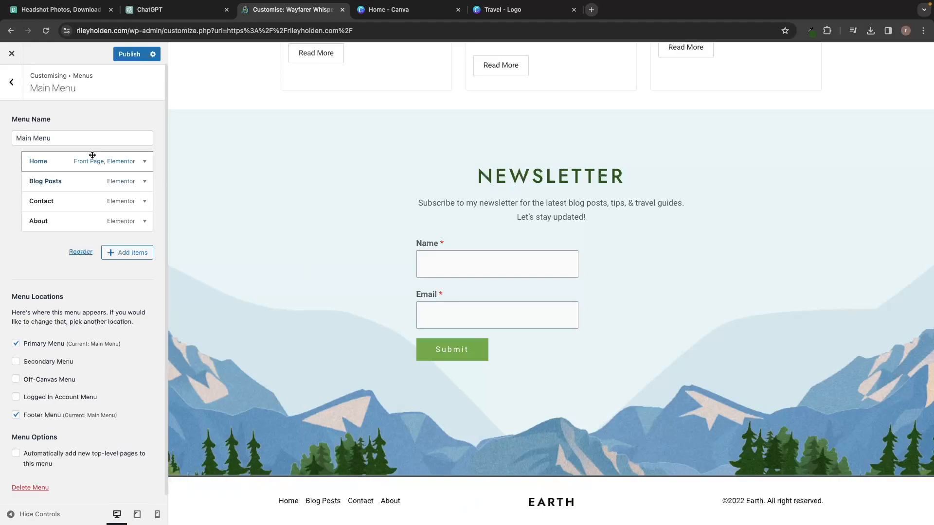
{"action": "left_click", "coordinate": [22, 91]}
{"action": "left_click", "coordinate": [15, 88]}
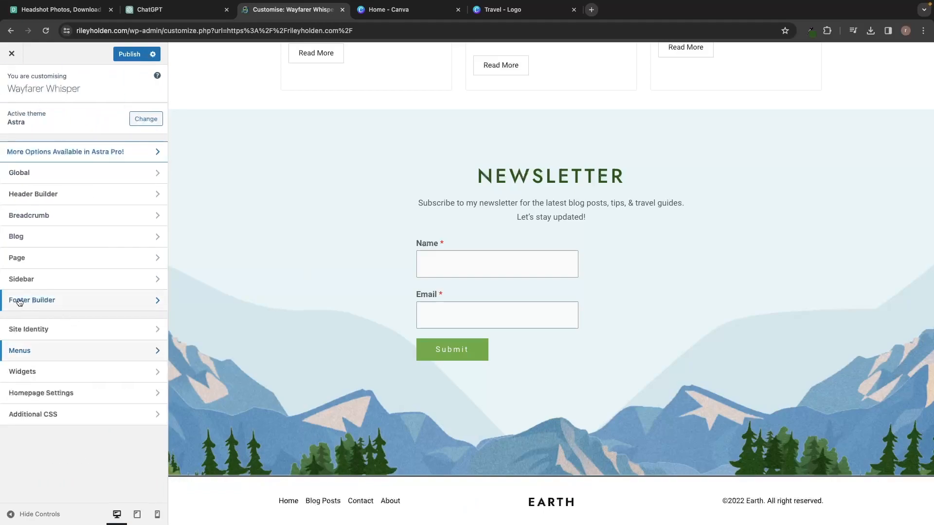
Replace the EARTH image in the footer HTML 1 element with the travel logo.
{"action": "left_click", "coordinate": [47, 300]}
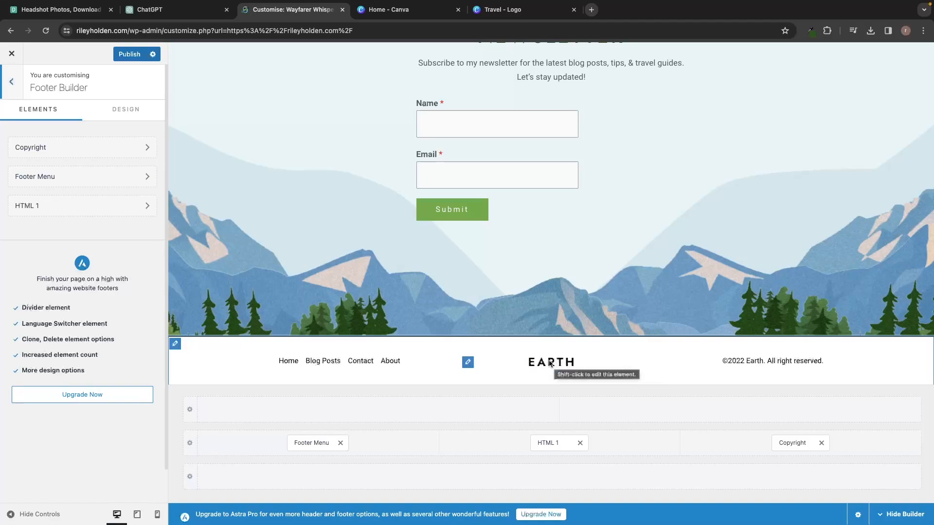
{"action": "left_click", "coordinate": [468, 363]}
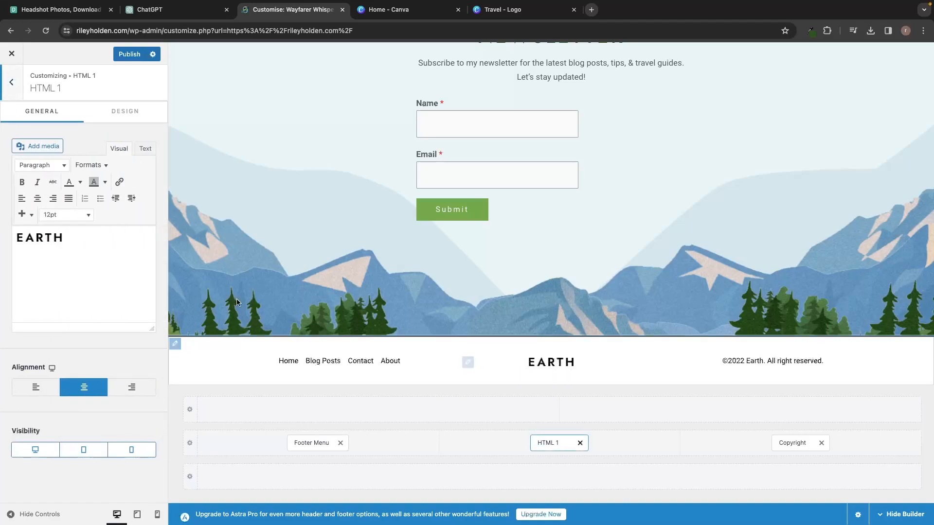
{"action": "left_click", "coordinate": [58, 239]}
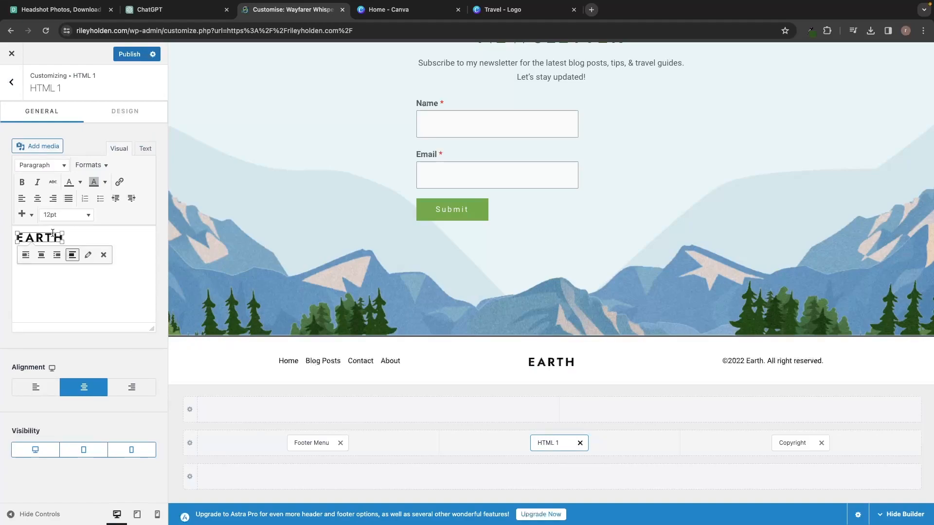
{"action": "left_click", "coordinate": [103, 255]}
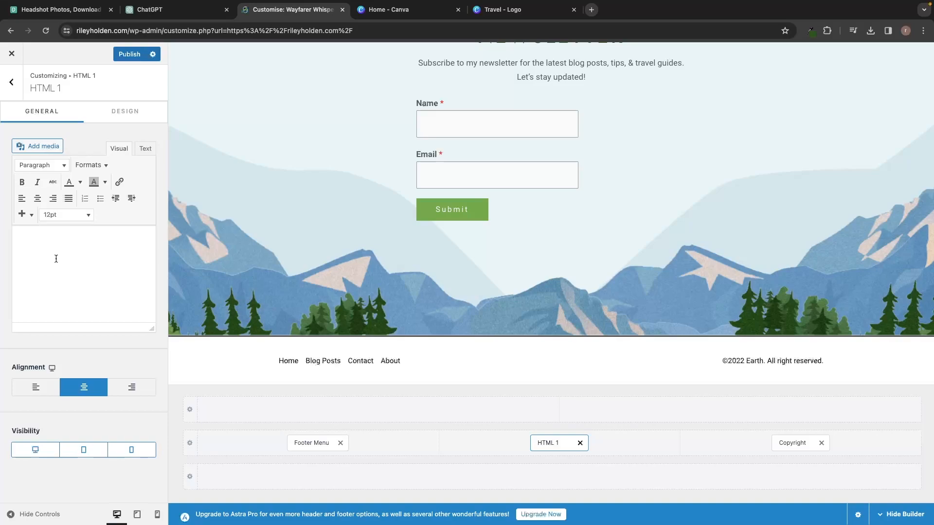
{"action": "left_click", "coordinate": [28, 217]}
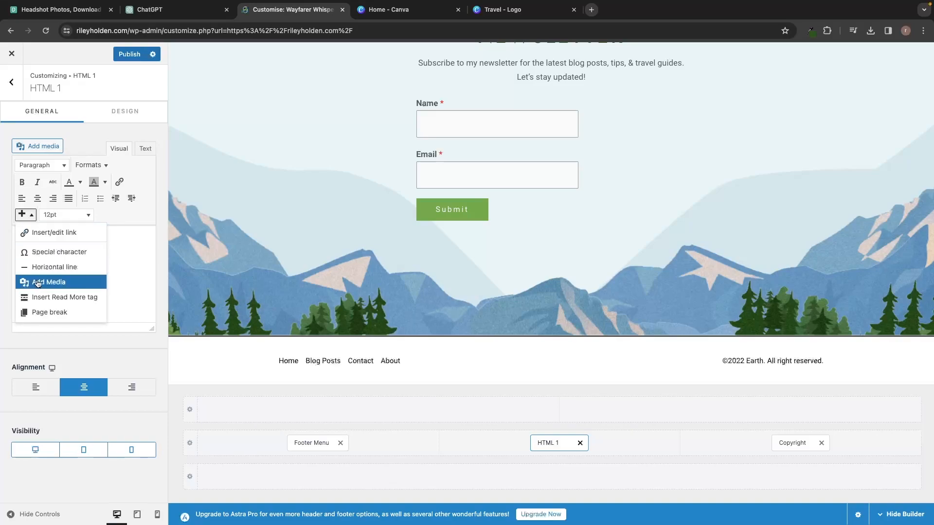
{"action": "left_click", "coordinate": [52, 283]}
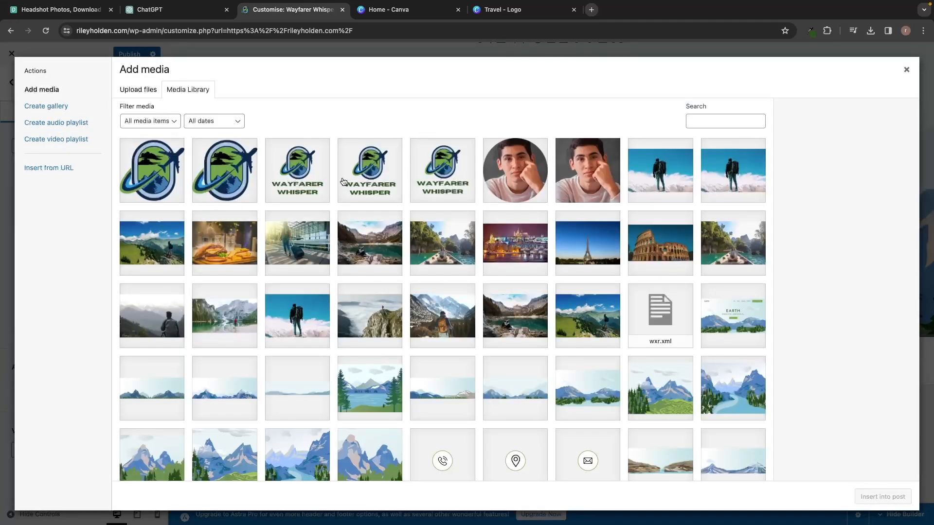
{"action": "left_click", "coordinate": [165, 191]}
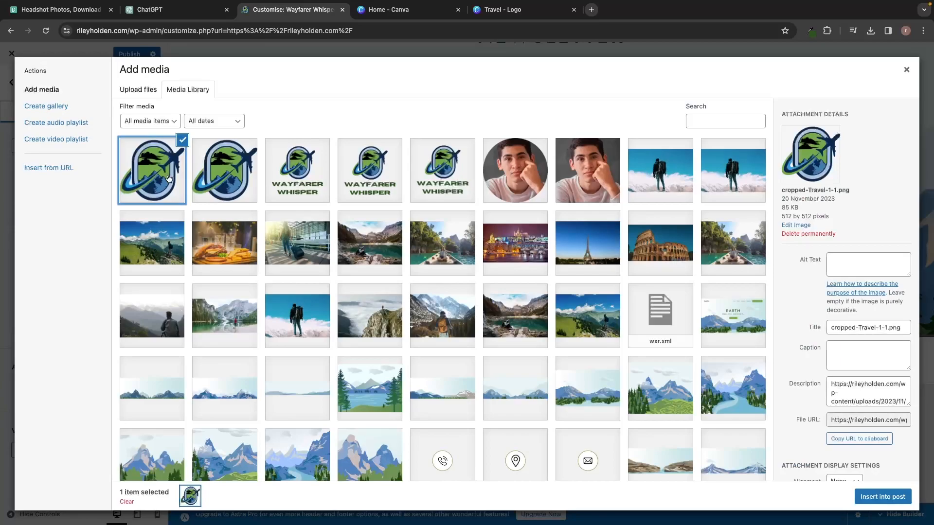
{"action": "left_click", "coordinate": [876, 490]}
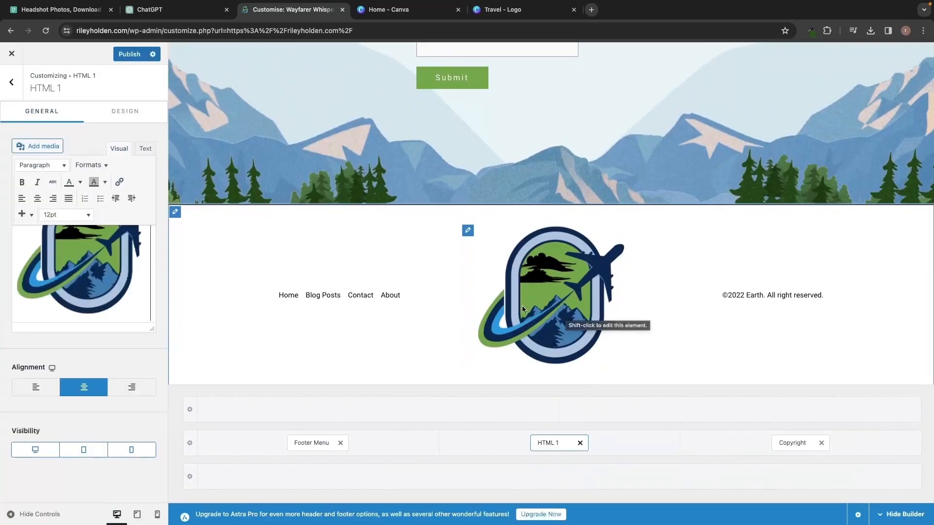
Resize the footer logo to Thumbnail (150 × 150).
{"action": "left_click", "coordinate": [139, 263]}
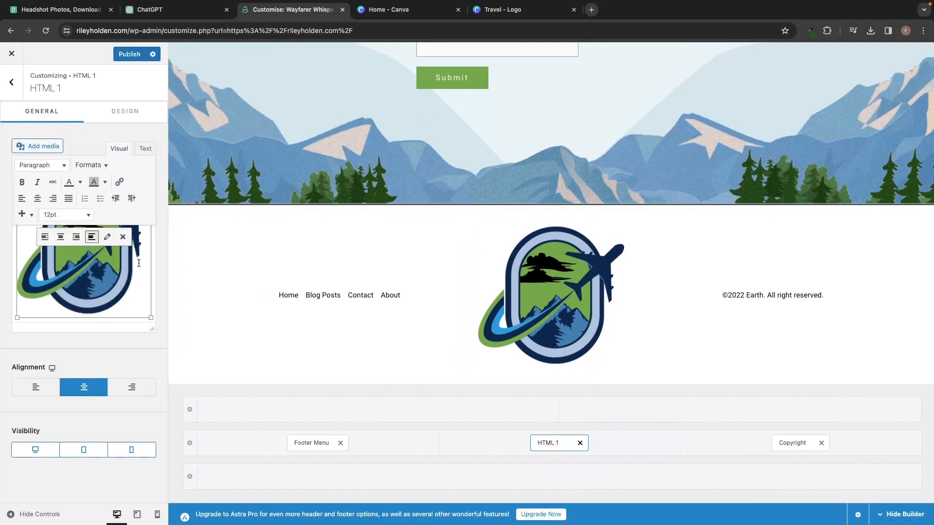
{"action": "left_click", "coordinate": [107, 237]}
{"action": "left_click", "coordinate": [231, 223]}
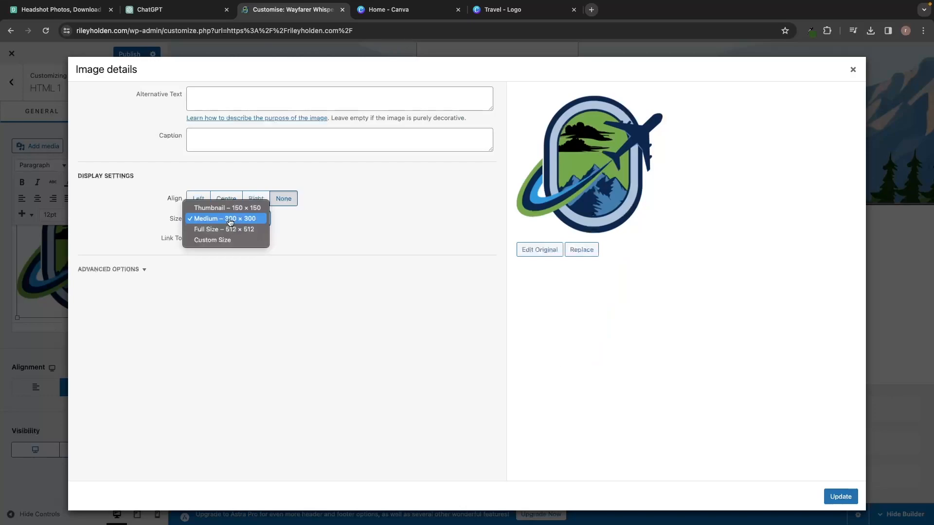
{"action": "left_click", "coordinate": [231, 208]}
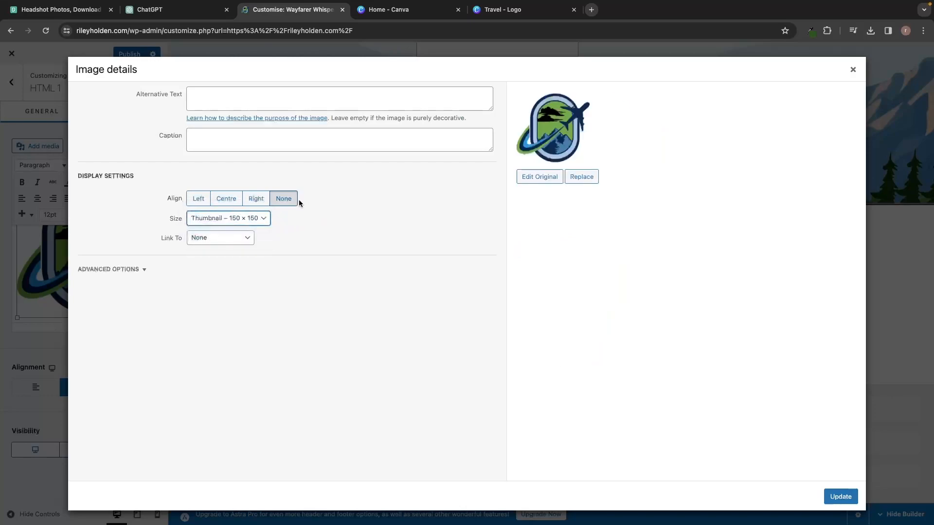
{"action": "left_click", "coordinate": [840, 492]}
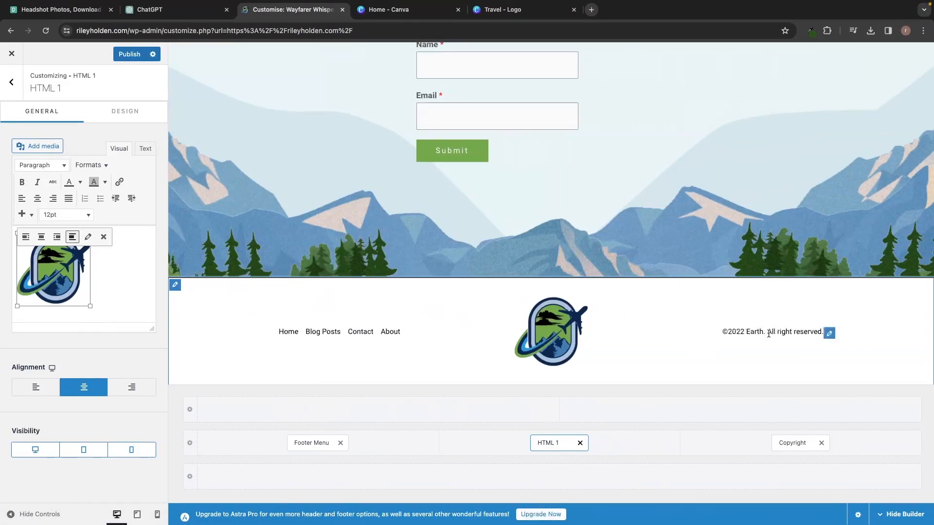
{"action": "left_click", "coordinate": [829, 334]}
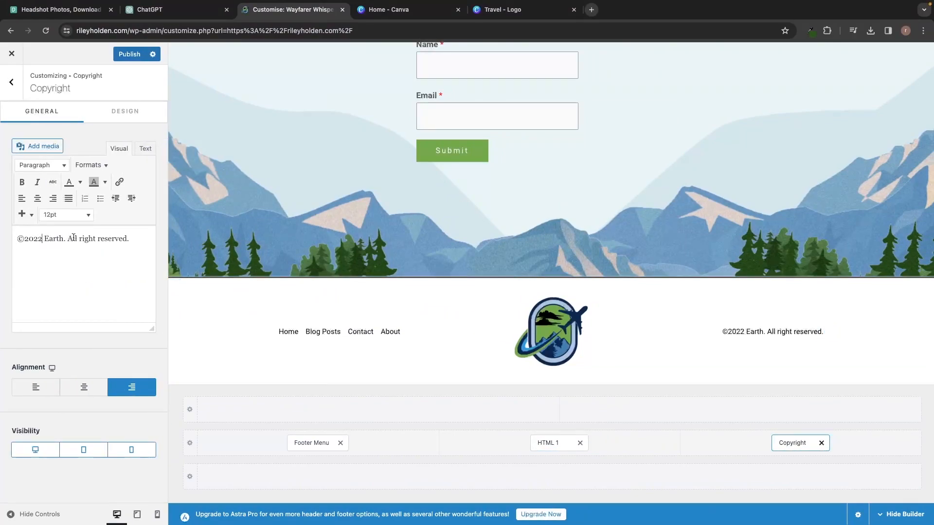
Change the copyright year from 2022 to 2023 and replace Earth with Wayfarer Whisper.
{"action": "key", "text": "BackSpace"}
{"action": "type", "text": "3"}
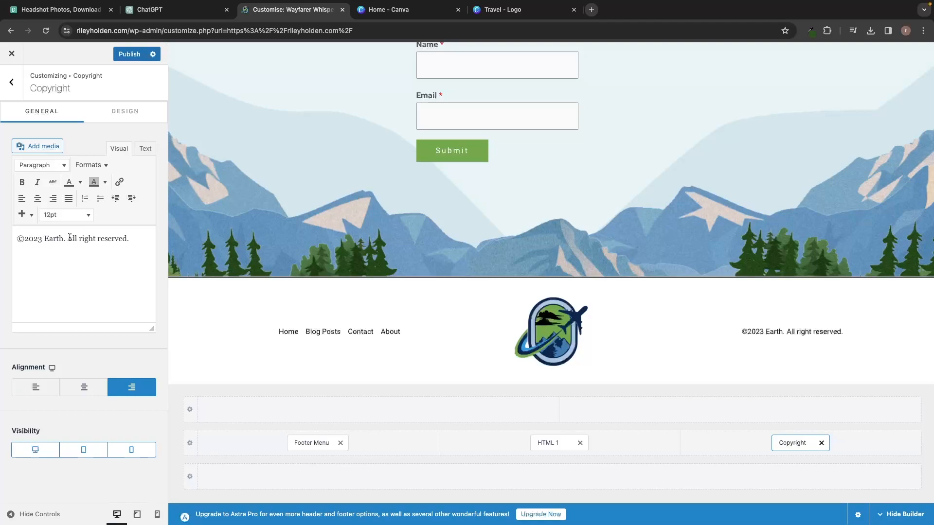
{"action": "double_click", "coordinate": [52, 238]}
{"action": "type", "text": "Wayfarer Whisper"}
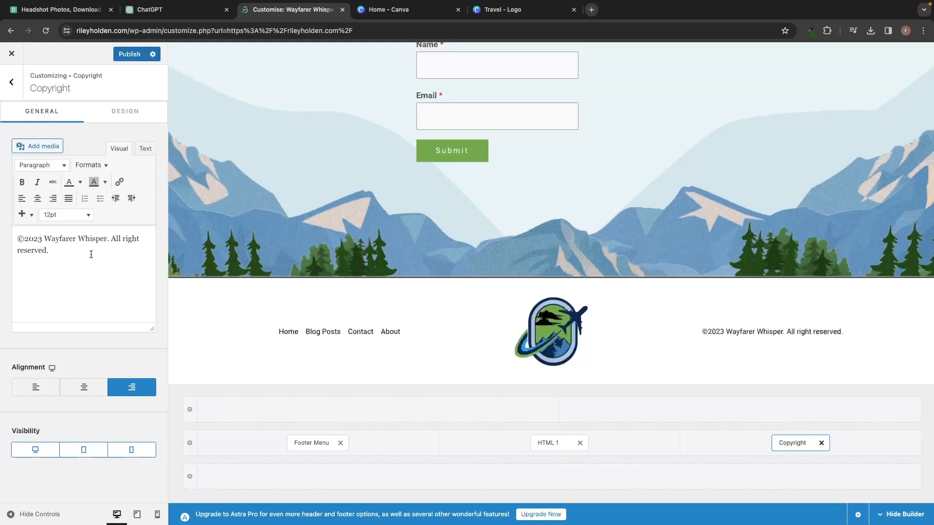
{"action": "left_click", "coordinate": [11, 93]}
Return to the main Customizer panel and close it to view the live homepage.
{"action": "left_click", "coordinate": [11, 93]}
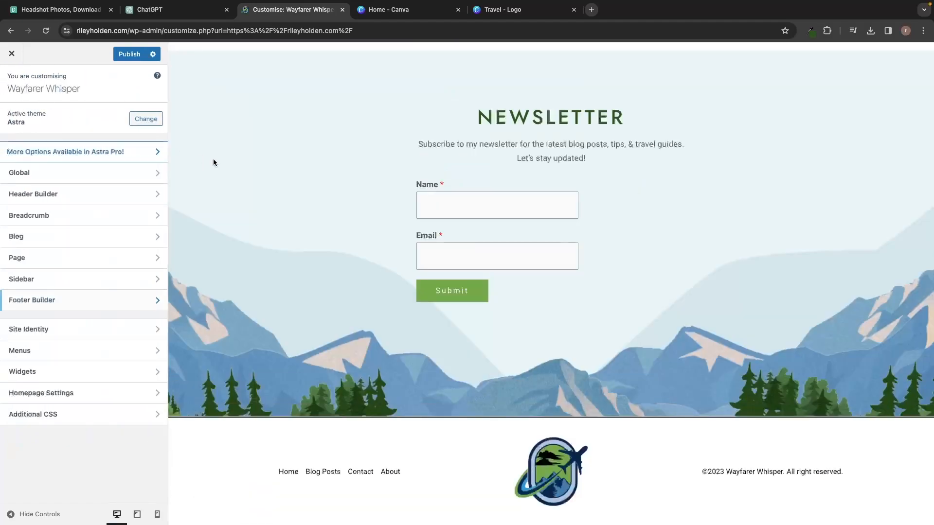
{"action": "scroll", "coordinate": [295, 131], "scroll_direction": "up", "scroll_amount": 15}
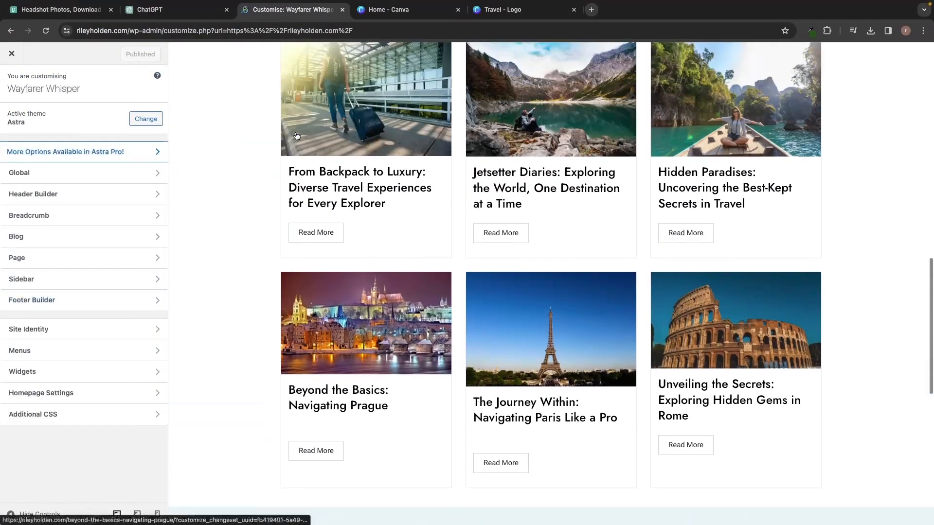
{"action": "scroll", "coordinate": [296, 135], "scroll_direction": "up", "scroll_amount": 7}
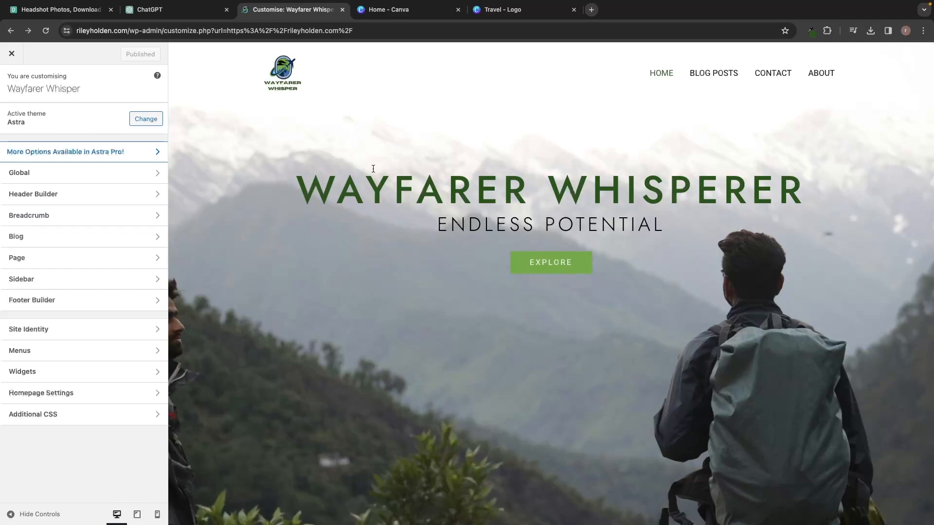
{"action": "left_click", "coordinate": [12, 54]}
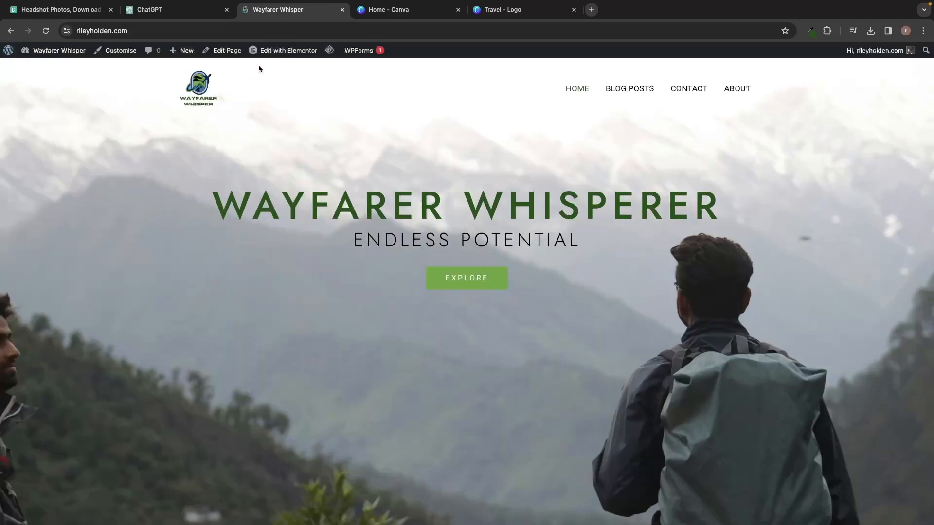
Open the homepage in Elementor and review it at tablet width.
{"action": "mouse_move", "coordinate": [262, 57]}
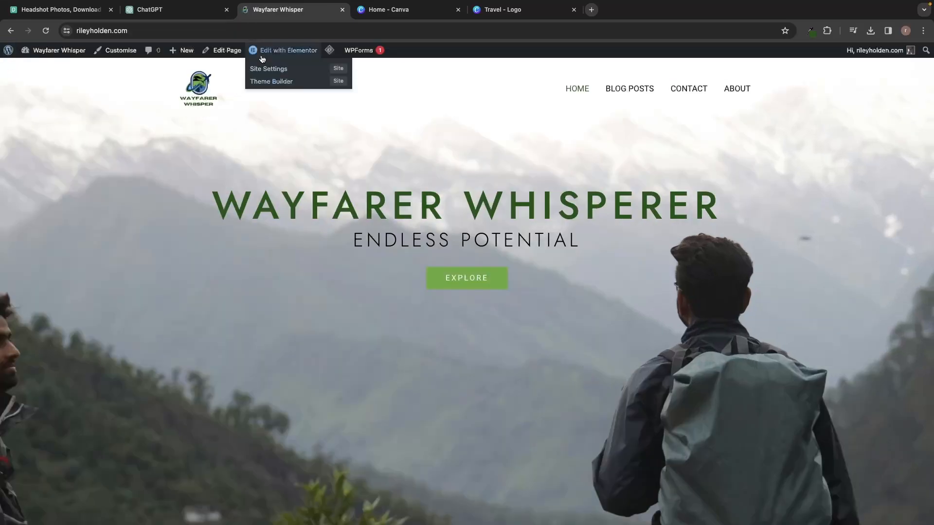
{"action": "left_click", "coordinate": [291, 55]}
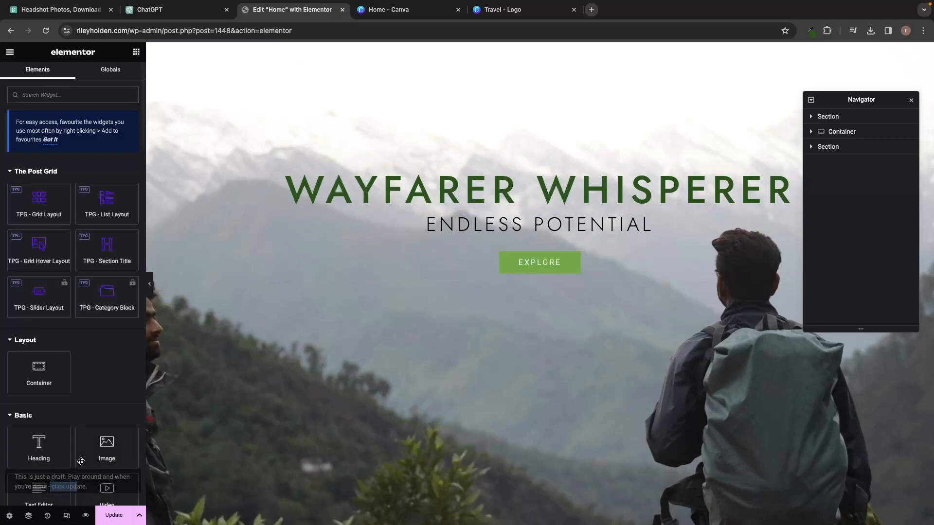
{"action": "left_click", "coordinate": [67, 517]}
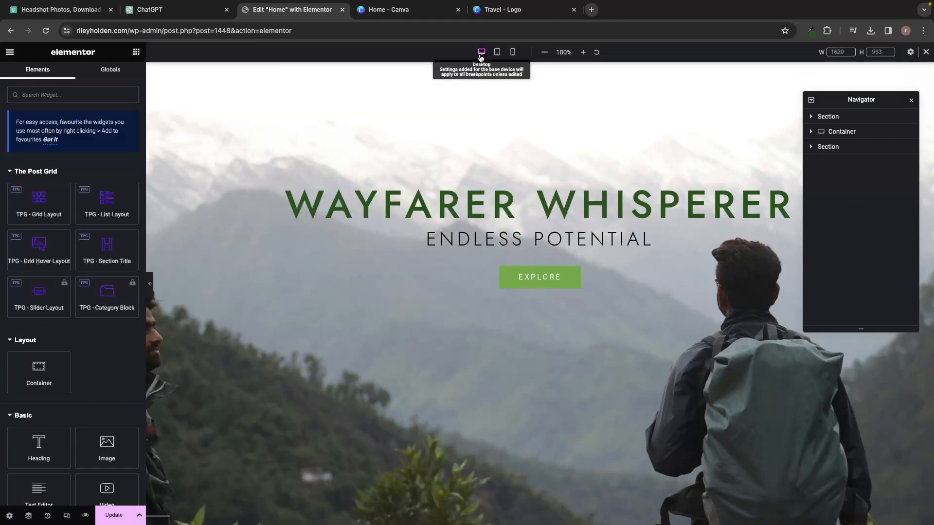
{"action": "left_click", "coordinate": [496, 51]}
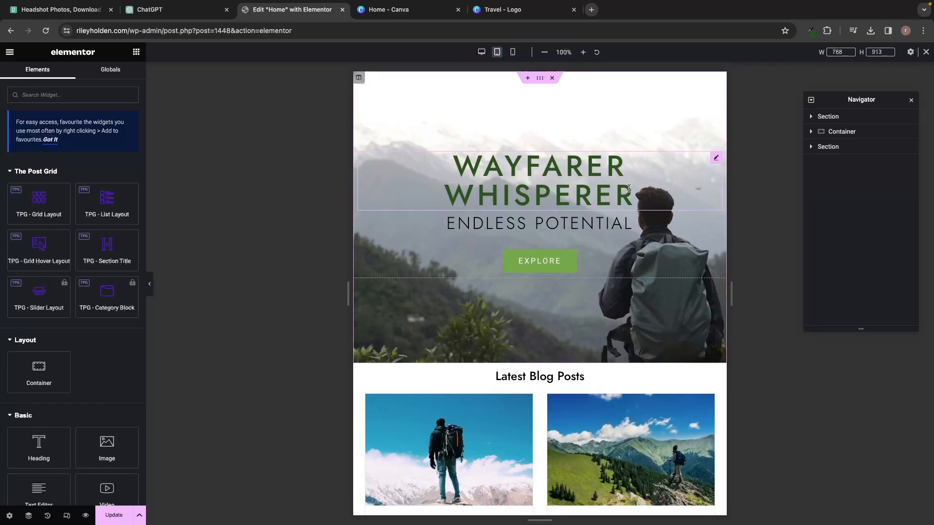
{"action": "scroll", "coordinate": [629, 188], "scroll_direction": "down", "scroll_amount": 1}
{"action": "scroll", "coordinate": [628, 189], "scroll_direction": "down", "scroll_amount": 15}
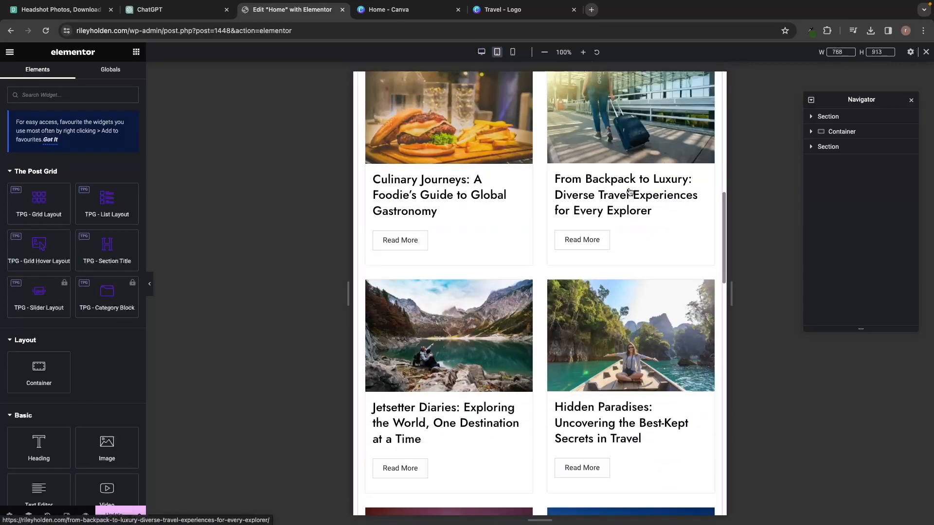
{"action": "scroll", "coordinate": [629, 191], "scroll_direction": "down", "scroll_amount": 15}
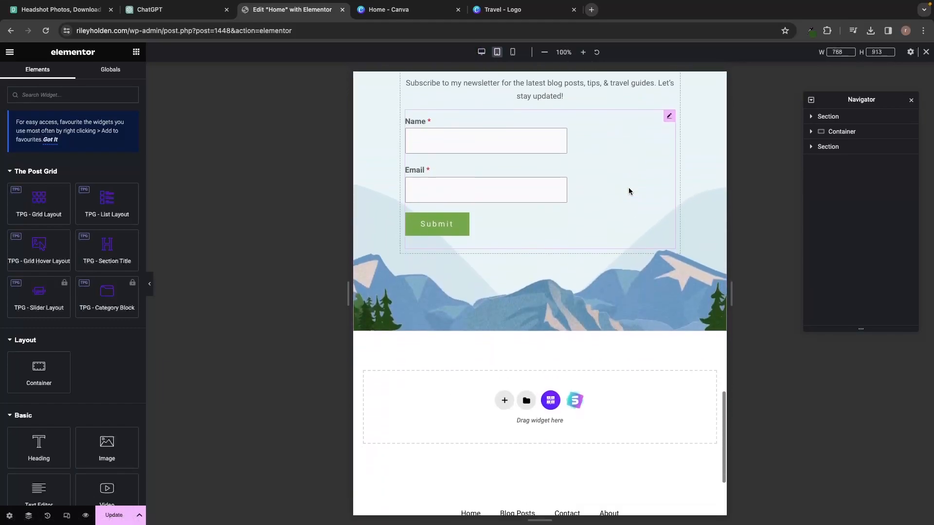
Review the page at phone width, then return to desktop and open a live preview.
{"action": "left_click", "coordinate": [512, 51]}
{"action": "scroll", "coordinate": [586, 137], "scroll_direction": "up", "scroll_amount": 10}
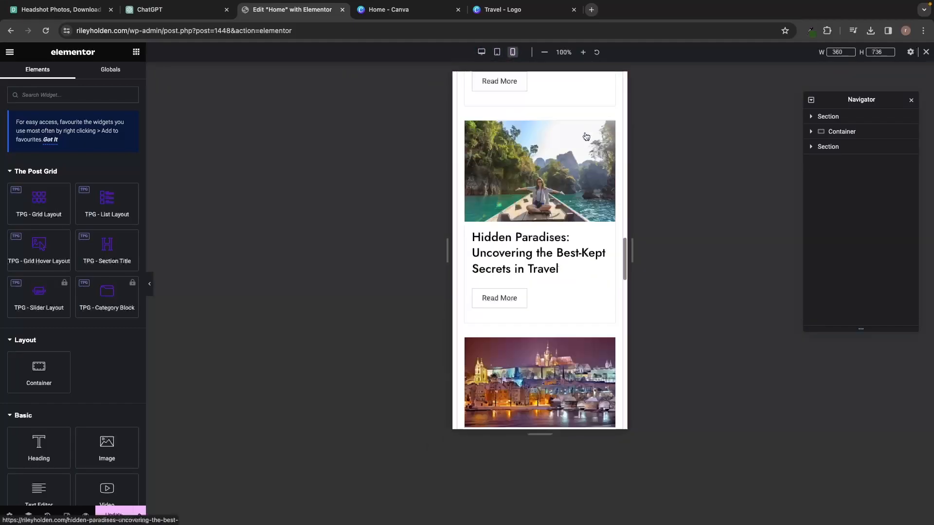
{"action": "scroll", "coordinate": [586, 136], "scroll_direction": "up", "scroll_amount": 5}
{"action": "scroll", "coordinate": [590, 244], "scroll_direction": "down", "scroll_amount": 3}
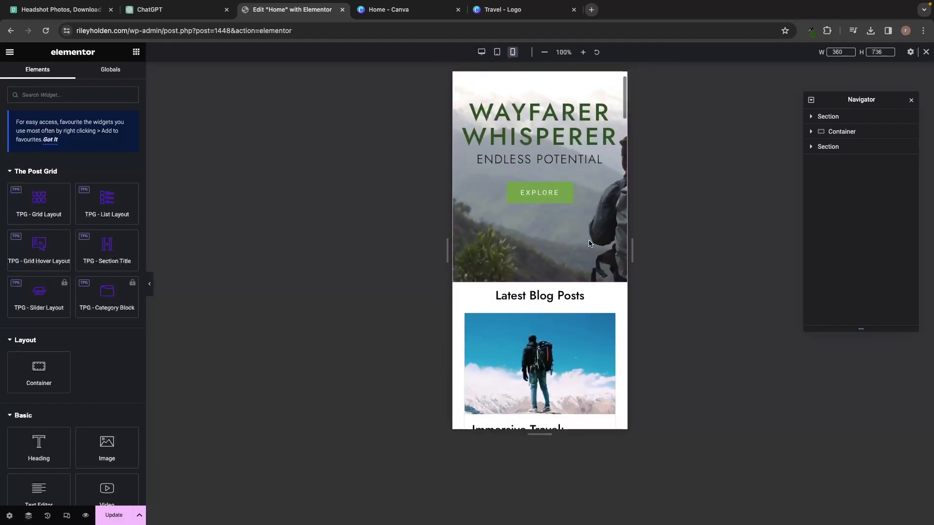
{"action": "scroll", "coordinate": [590, 245], "scroll_direction": "down", "scroll_amount": 15}
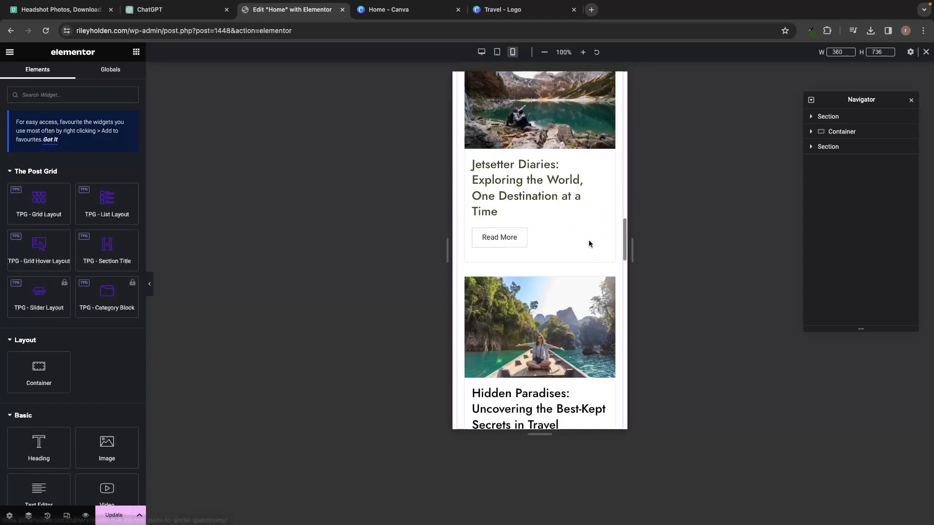
{"action": "scroll", "coordinate": [590, 244], "scroll_direction": "down", "scroll_amount": 15}
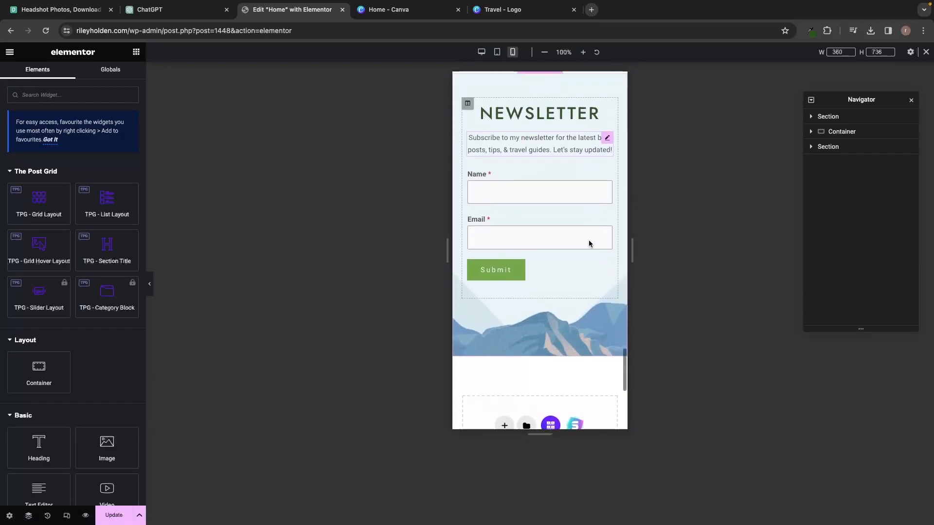
{"action": "scroll", "coordinate": [589, 244], "scroll_direction": "down", "scroll_amount": 4}
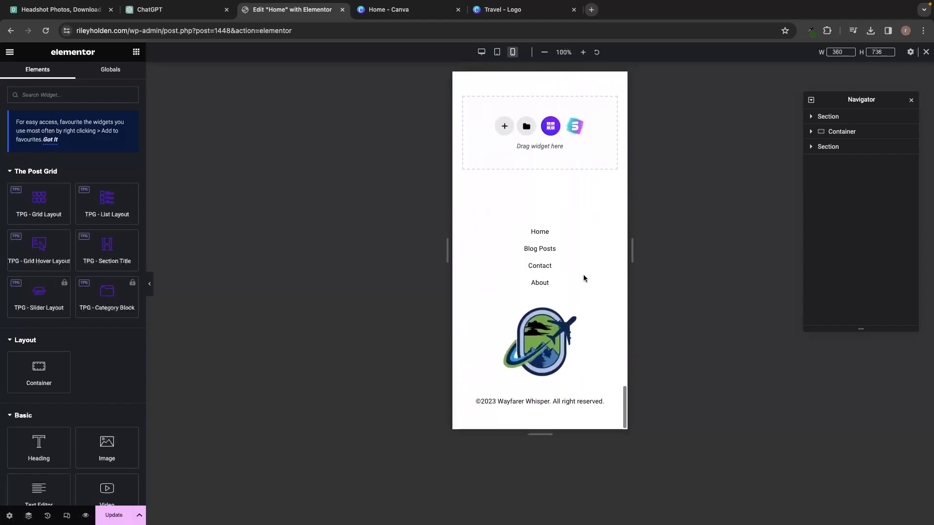
{"action": "scroll", "coordinate": [567, 316], "scroll_direction": "up", "scroll_amount": 15}
{"action": "scroll", "coordinate": [570, 311], "scroll_direction": "down", "scroll_amount": 5}
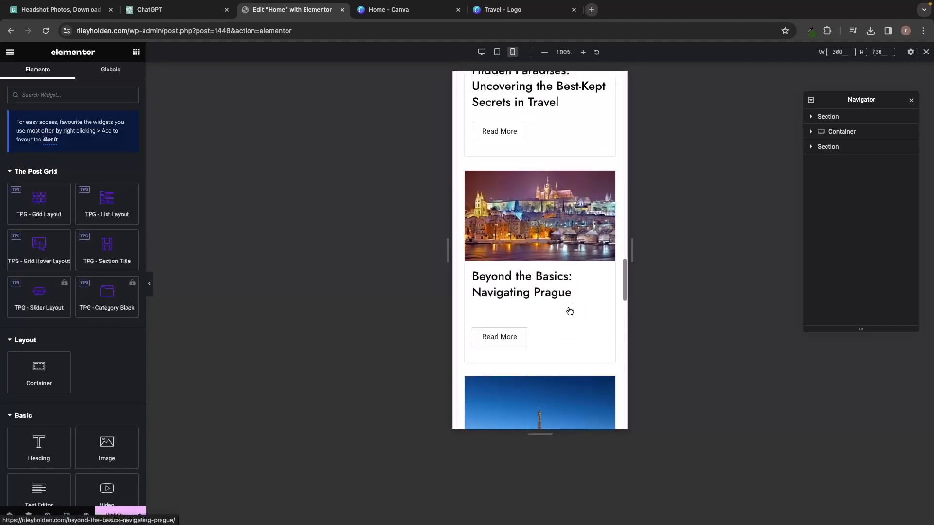
{"action": "scroll", "coordinate": [570, 311], "scroll_direction": "down", "scroll_amount": 2}
{"action": "scroll", "coordinate": [570, 310], "scroll_direction": "up", "scroll_amount": 5}
{"action": "scroll", "coordinate": [570, 310], "scroll_direction": "up", "scroll_amount": 10}
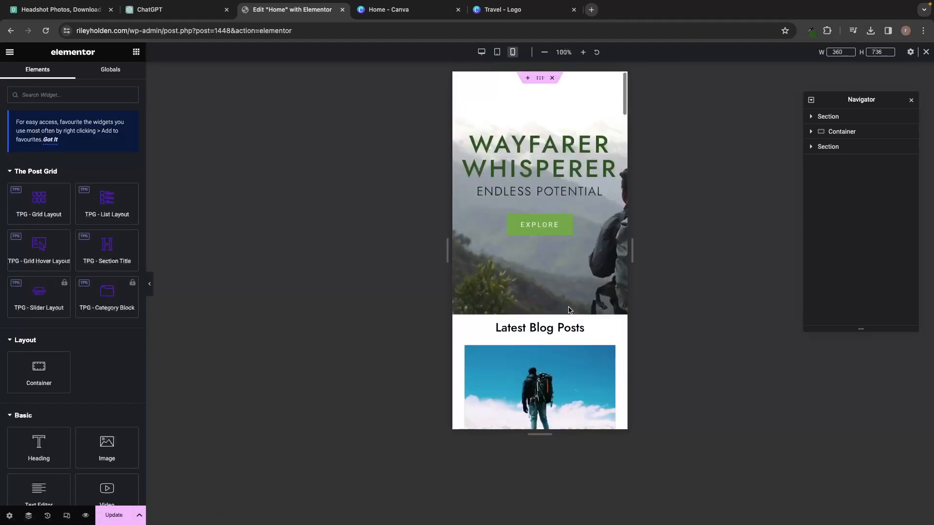
{"action": "left_click", "coordinate": [481, 52]}
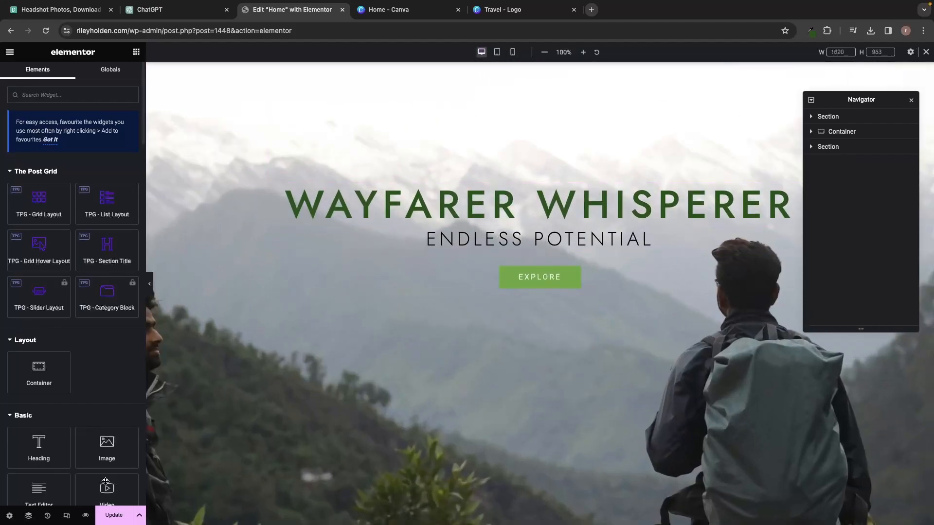
{"action": "left_click", "coordinate": [88, 519]}
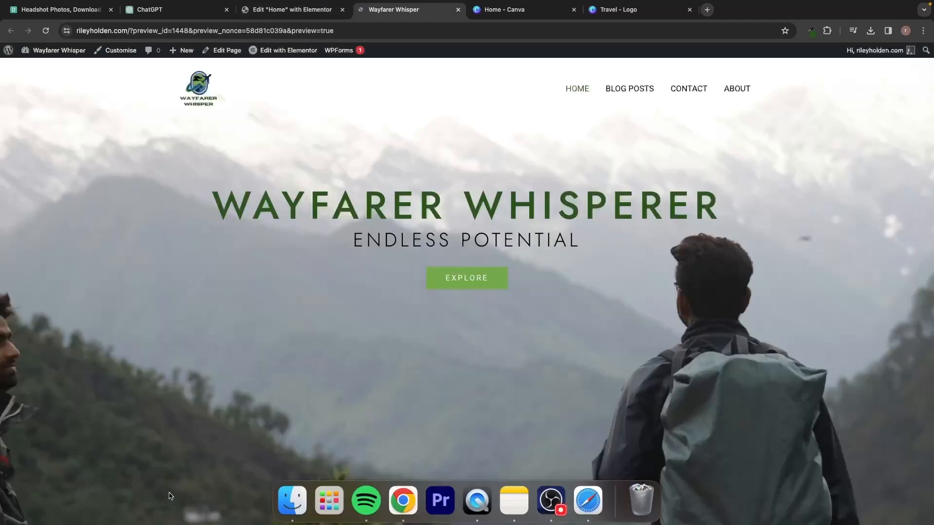
Open the Blog Posts page in Elementor and preview it at mobile width.
{"action": "left_click", "coordinate": [624, 91]}
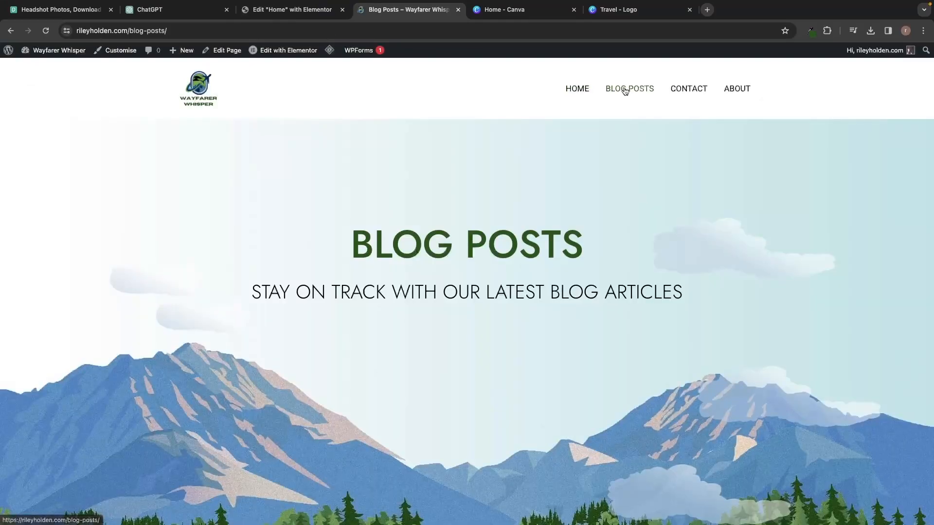
{"action": "left_click", "coordinate": [276, 52]}
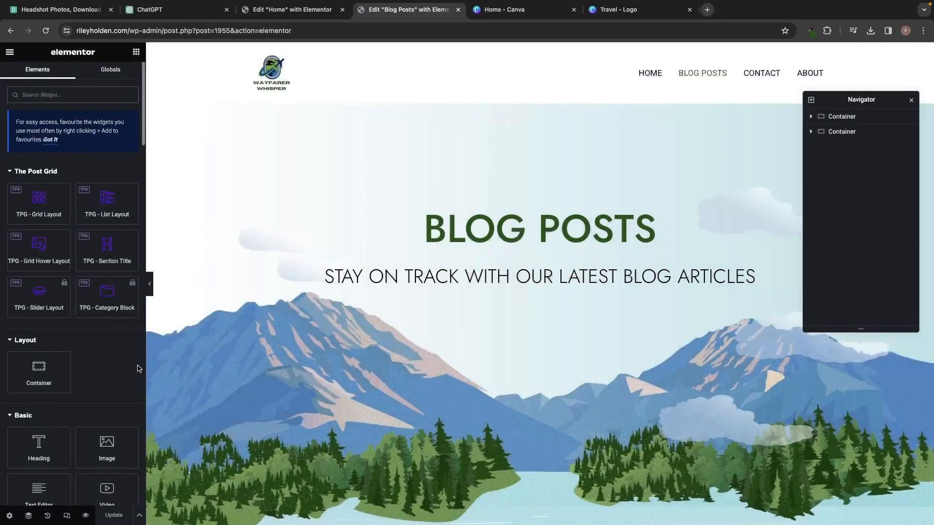
{"action": "left_click", "coordinate": [67, 516]}
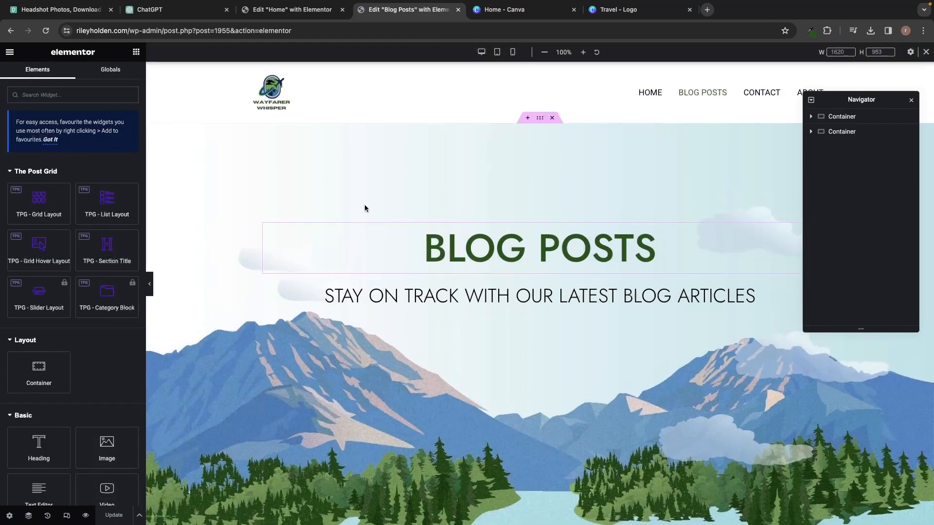
{"action": "left_click", "coordinate": [512, 52]}
Select the STAY ON TRACK subheading below the empty gap.
{"action": "scroll", "coordinate": [568, 175], "scroll_direction": "down", "scroll_amount": 5}
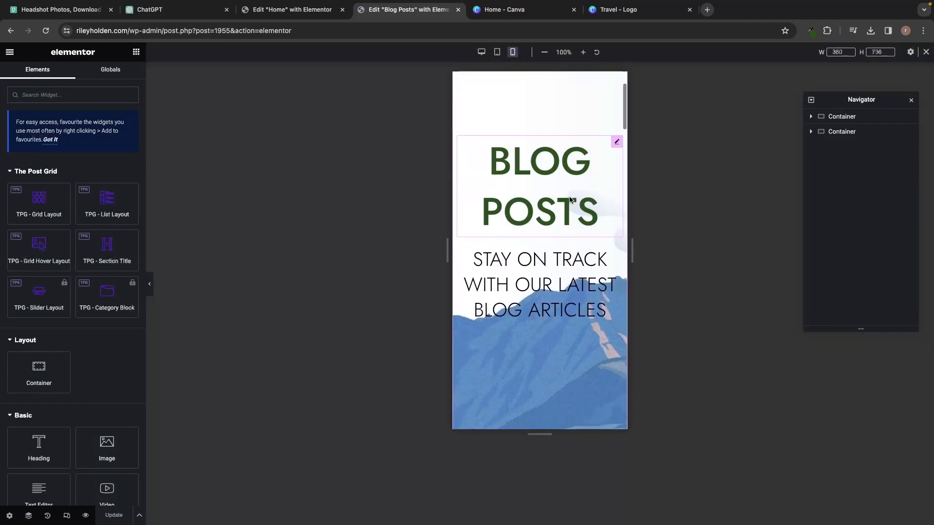
{"action": "scroll", "coordinate": [569, 197], "scroll_direction": "up", "scroll_amount": 2}
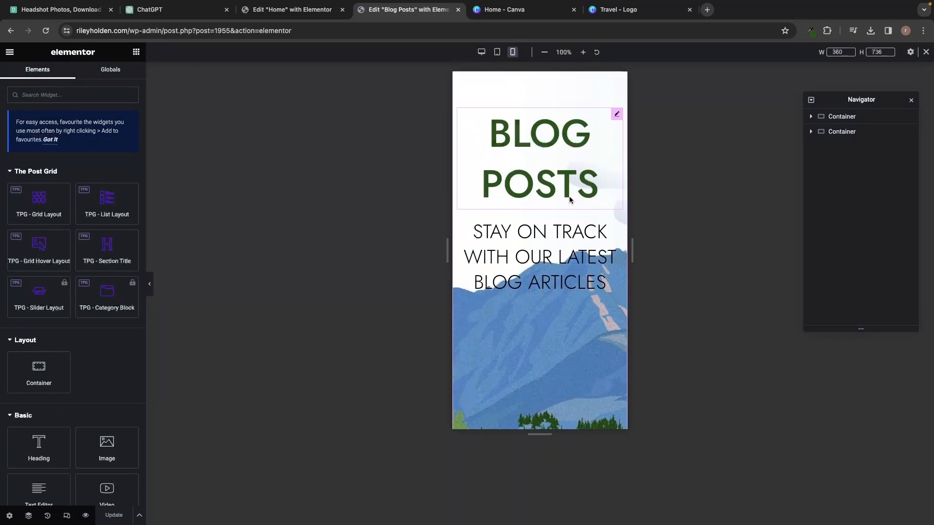
{"action": "scroll", "coordinate": [570, 199], "scroll_direction": "up", "scroll_amount": 2}
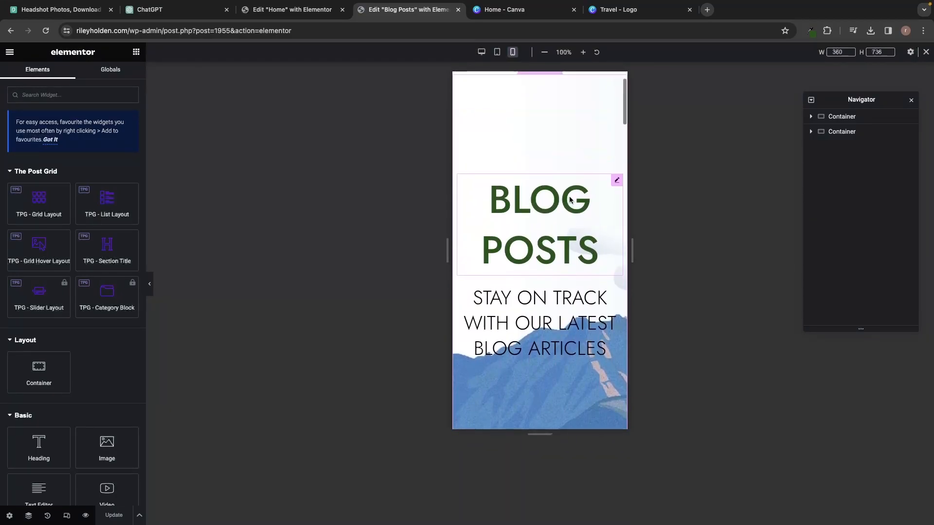
{"action": "left_click", "coordinate": [539, 320]}
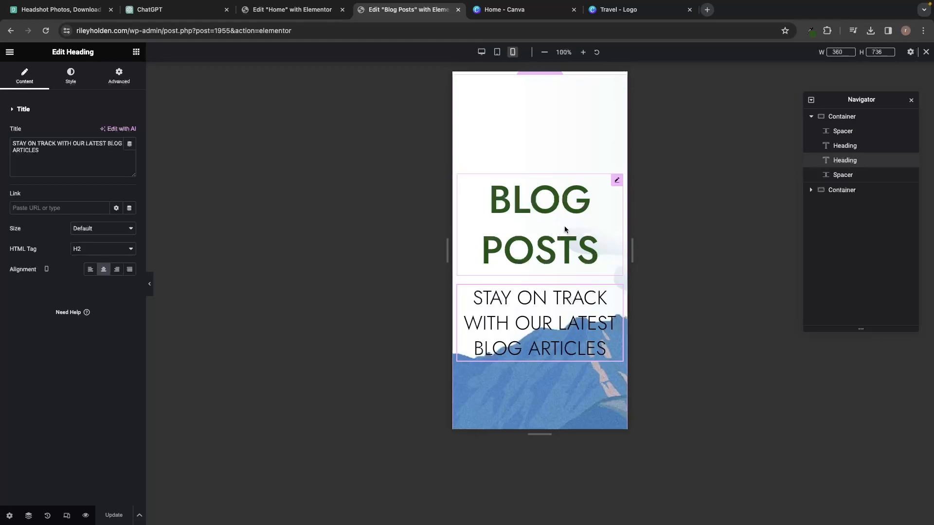
Reduce the top spacer above BLOG POSTS to 10 px on mobile only.
{"action": "left_click", "coordinate": [581, 126]}
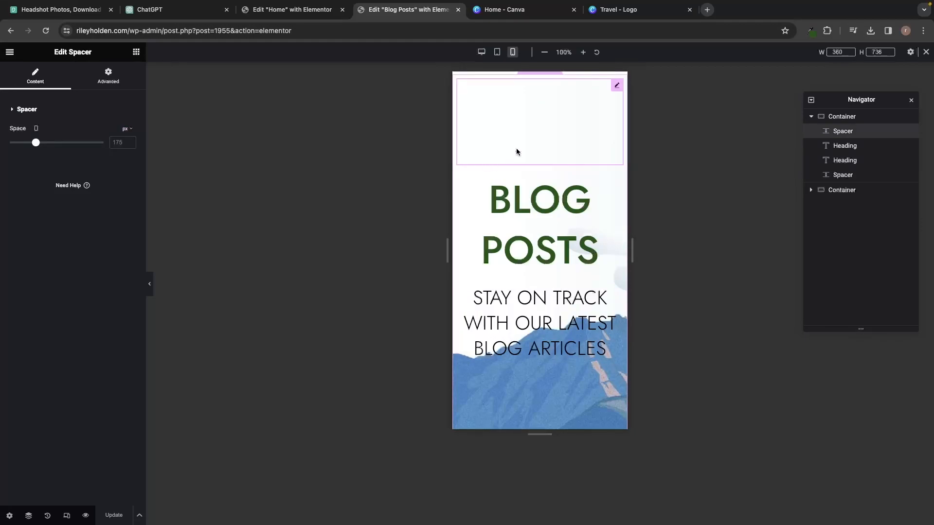
{"action": "left_click", "coordinate": [481, 52]}
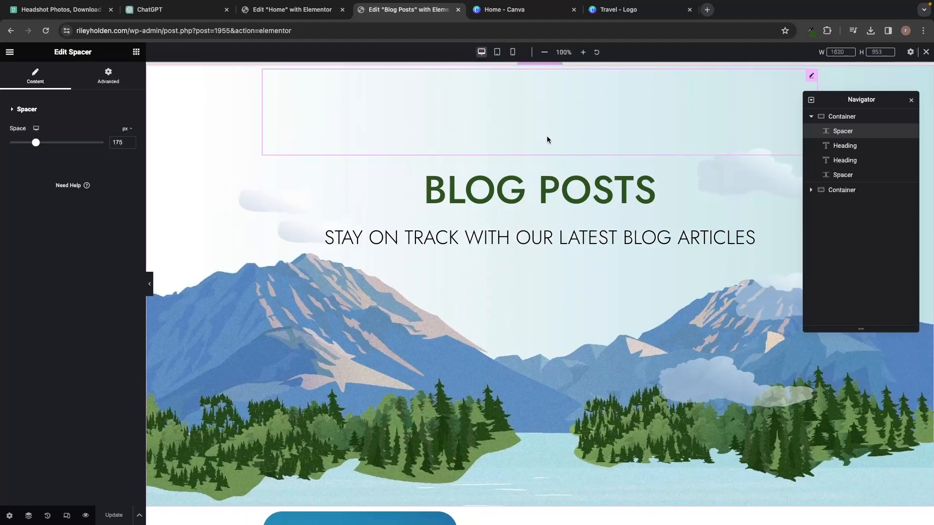
{"action": "left_click", "coordinate": [512, 52]}
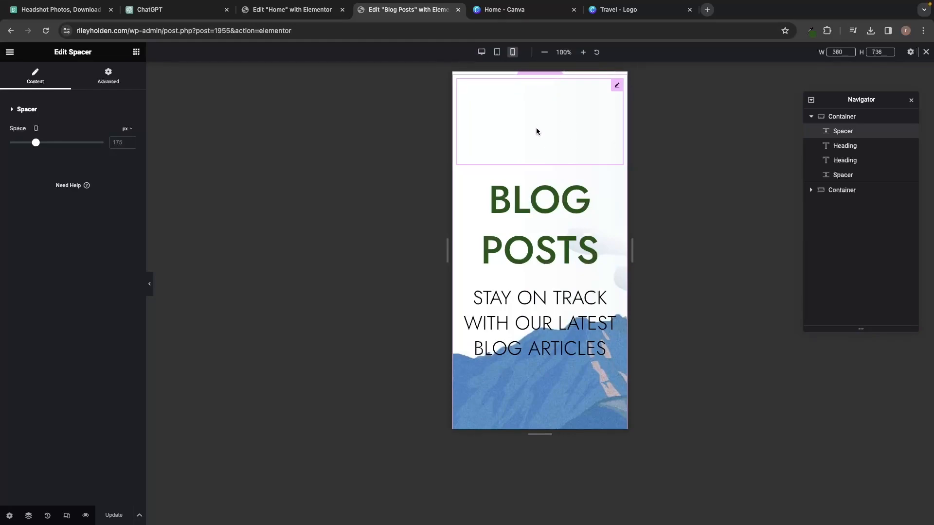
{"action": "left_click", "coordinate": [38, 132]}
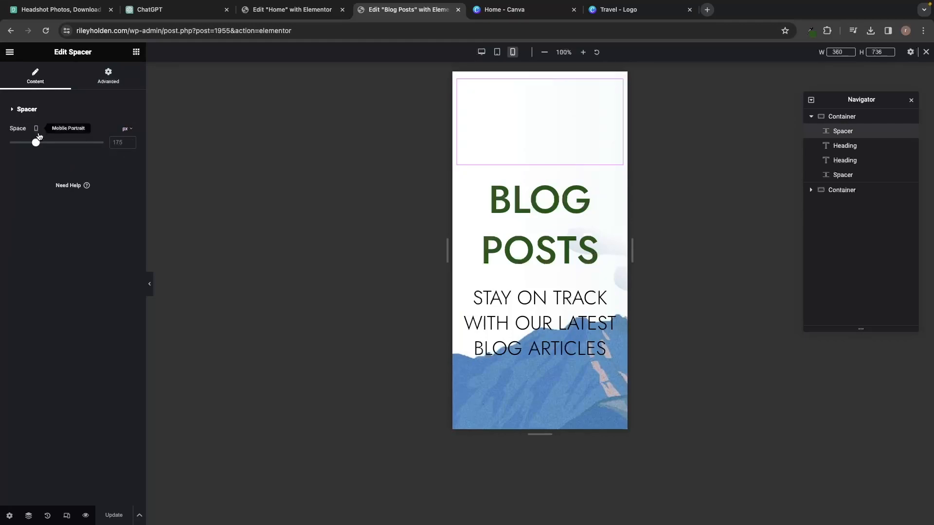
{"action": "left_click_drag", "start_coordinate": [36, 142], "coordinate": [2, 148]}
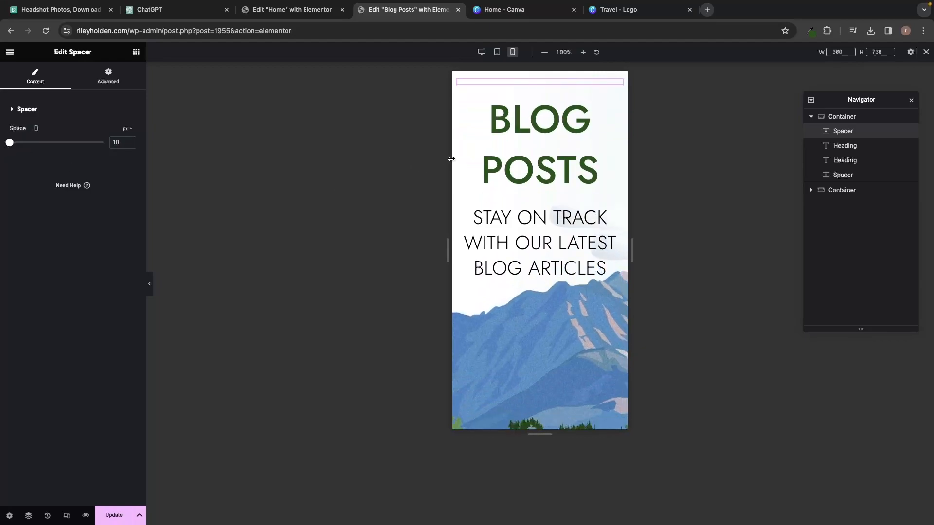
Compare desktop and mobile views: the spacer stays 175 px on desktop, 10 px on mobile.
{"action": "left_click", "coordinate": [481, 53]}
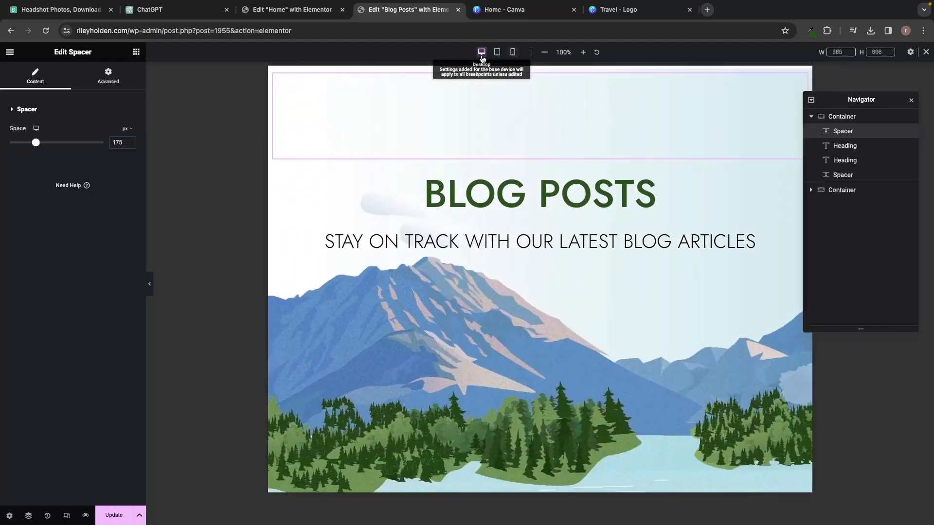
{"action": "left_click", "coordinate": [512, 52]}
{"action": "scroll", "coordinate": [608, 219], "scroll_direction": "down", "scroll_amount": 5}
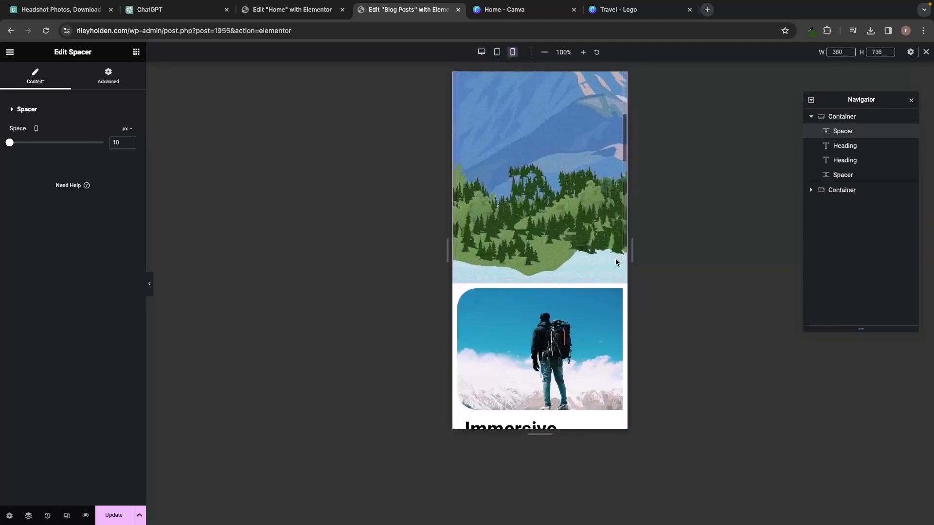
{"action": "scroll", "coordinate": [615, 263], "scroll_direction": "down", "scroll_amount": 15}
{"action": "scroll", "coordinate": [616, 262], "scroll_direction": "down", "scroll_amount": 15}
{"action": "scroll", "coordinate": [615, 261], "scroll_direction": "down", "scroll_amount": 5}
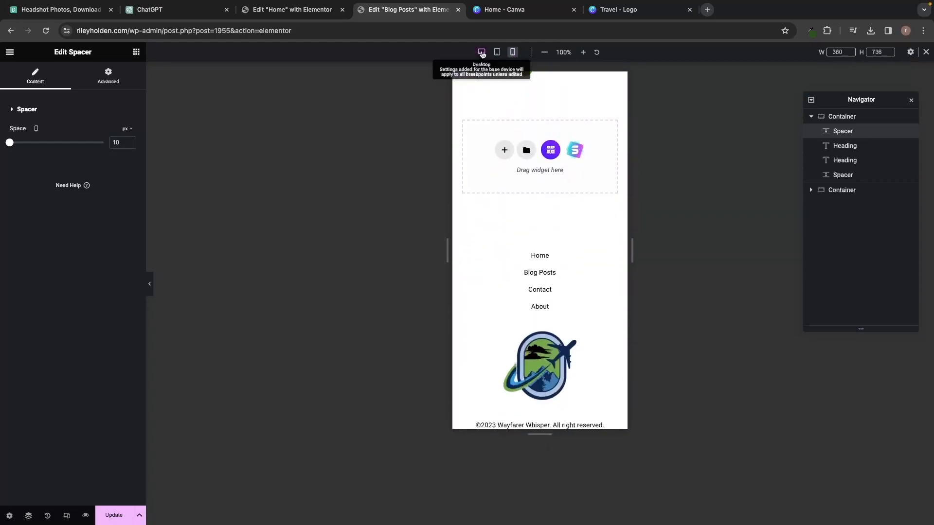
{"action": "left_click", "coordinate": [481, 53]}
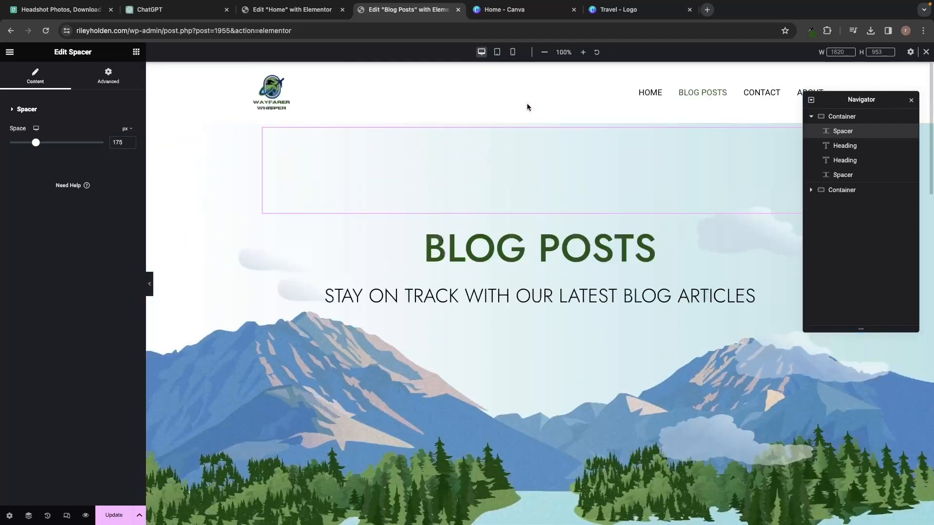